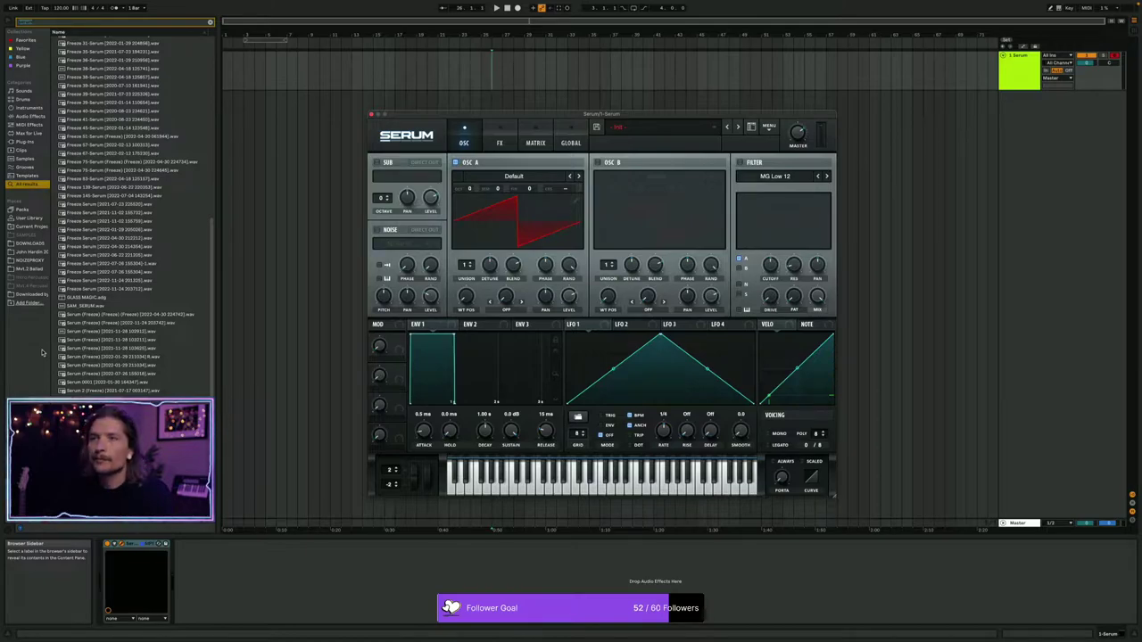
pyautogui.click(537, 181)
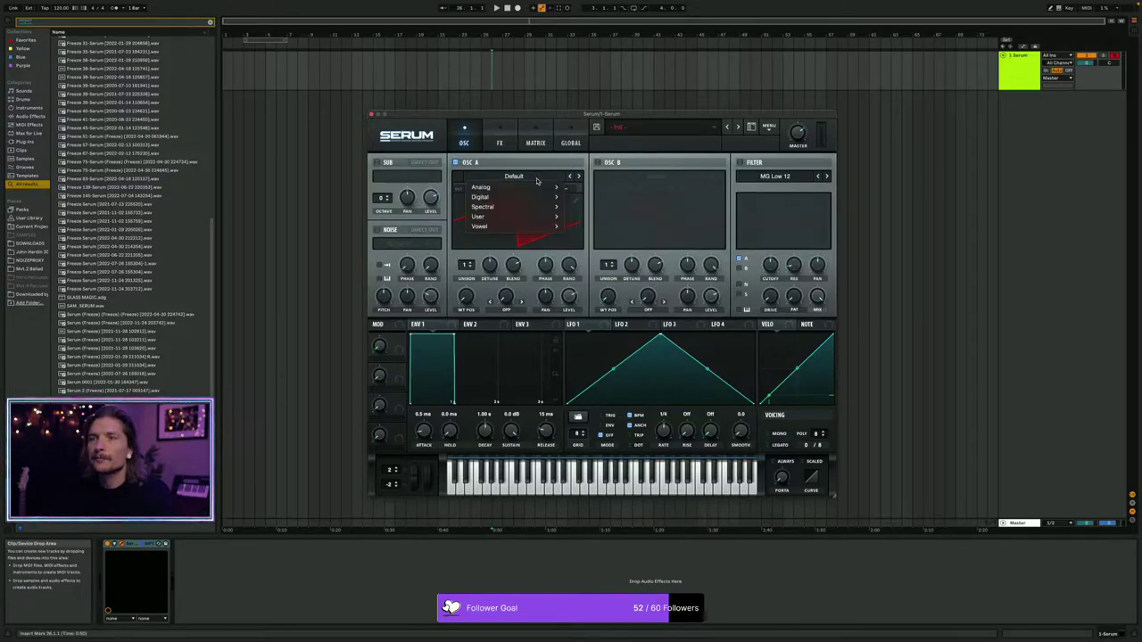
pyautogui.moveTo(516, 216)
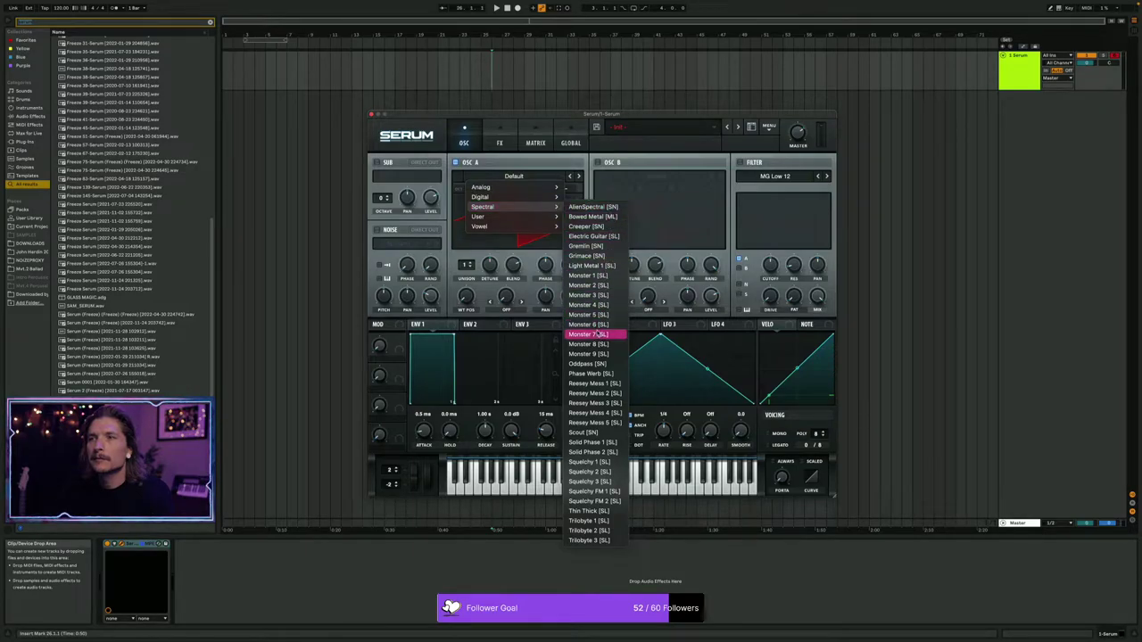
pyautogui.click(657, 116)
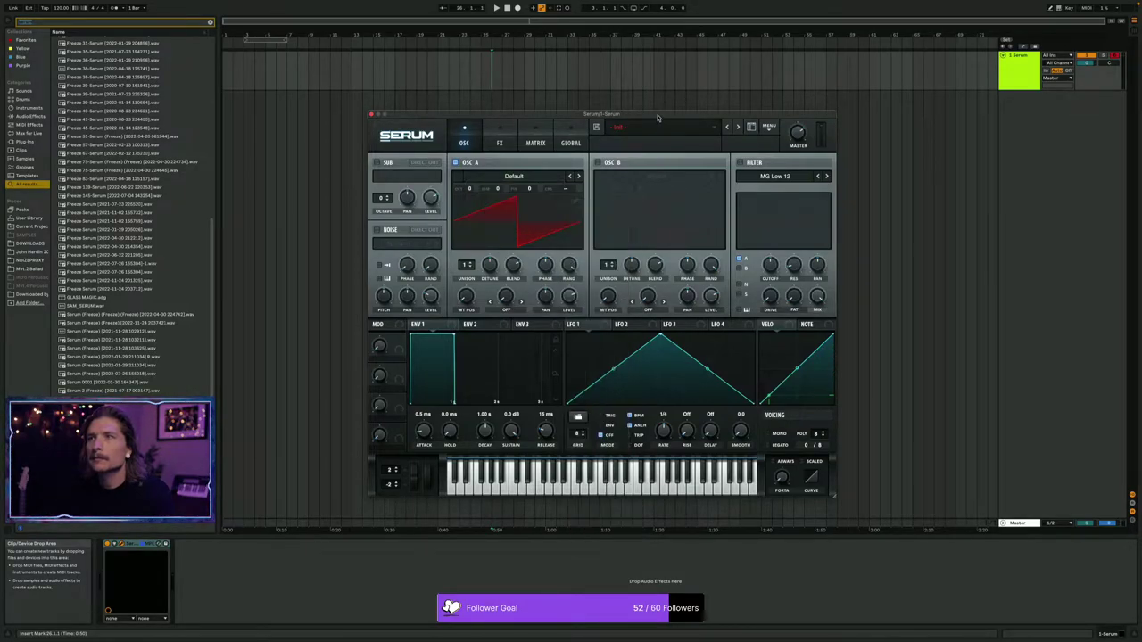
# Load the user preset dropletta to audition it, followed by the user preset mad croc.
pyautogui.click(660, 125)
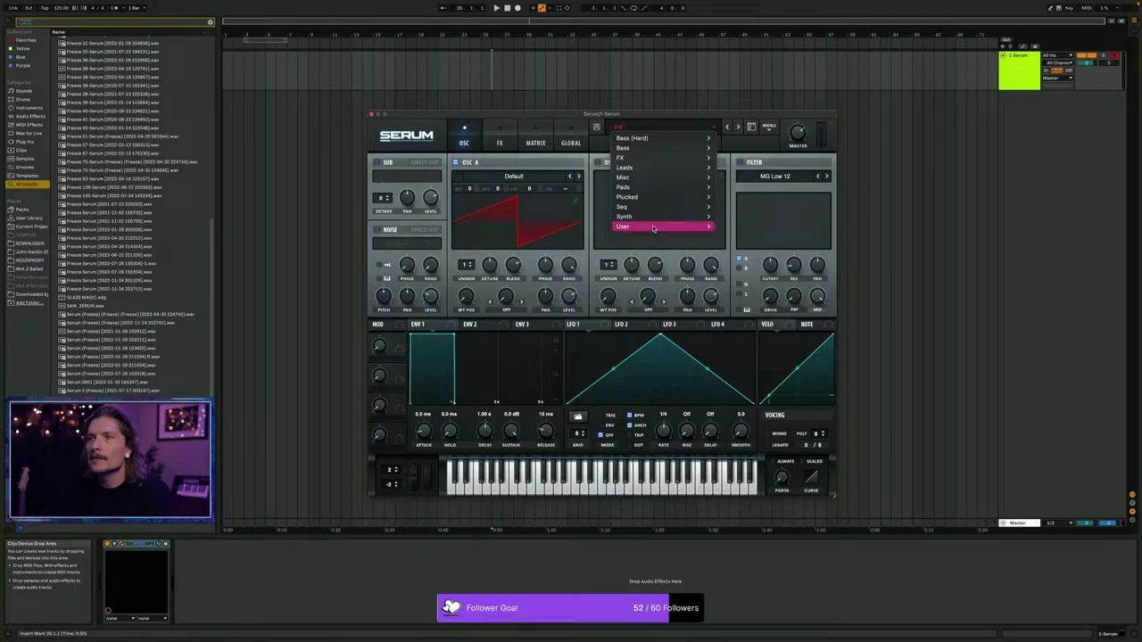
pyautogui.moveTo(651, 226)
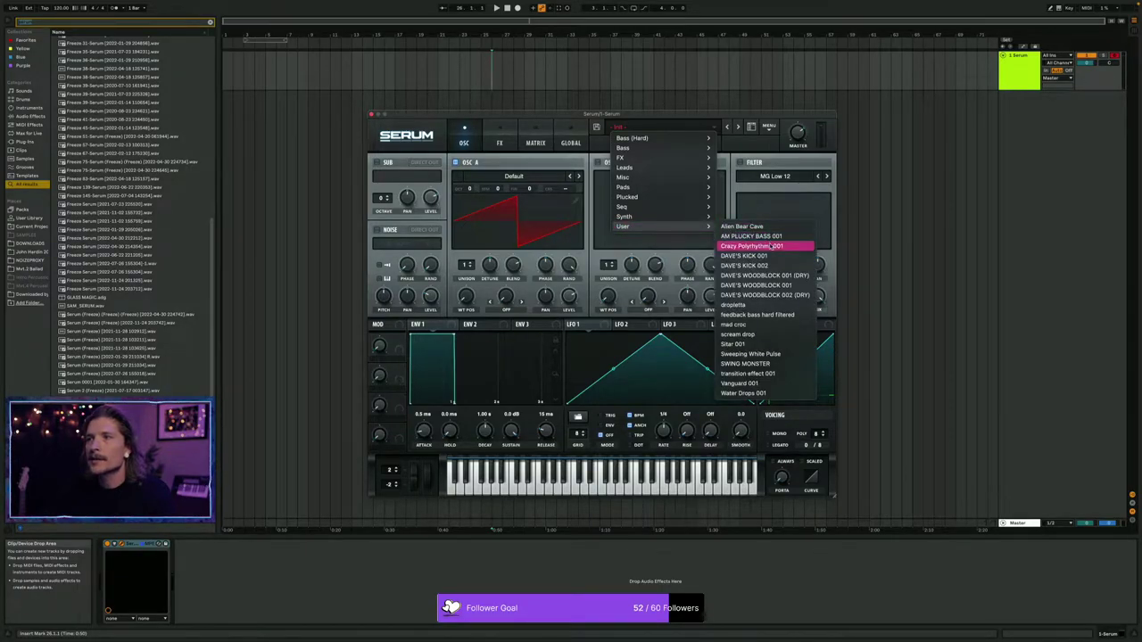
pyautogui.click(775, 305)
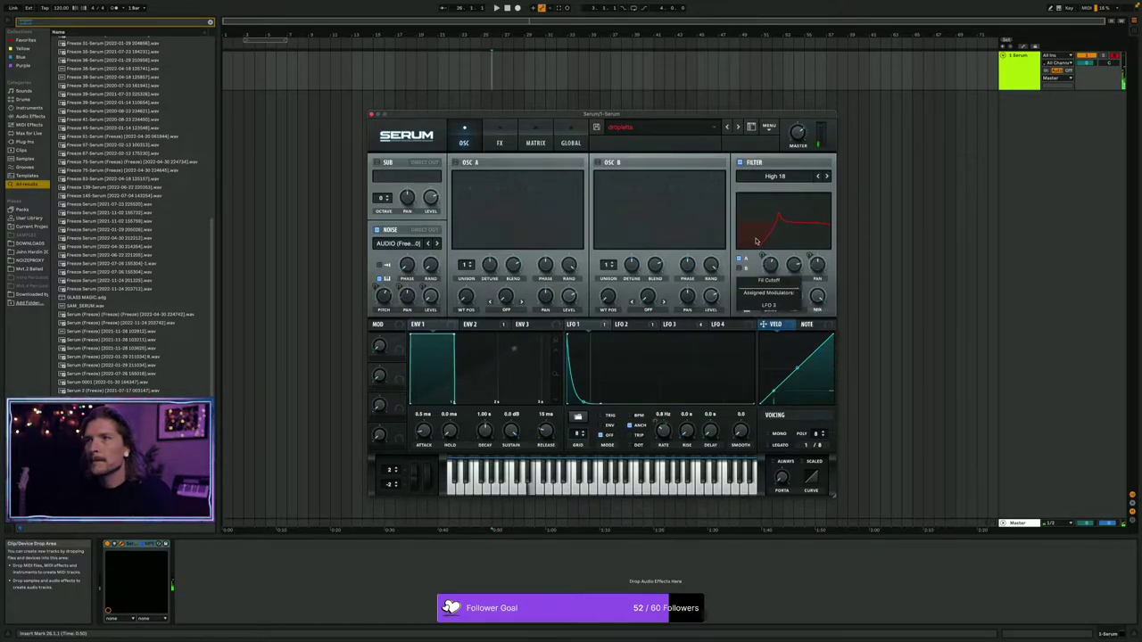
pyautogui.click(711, 130)
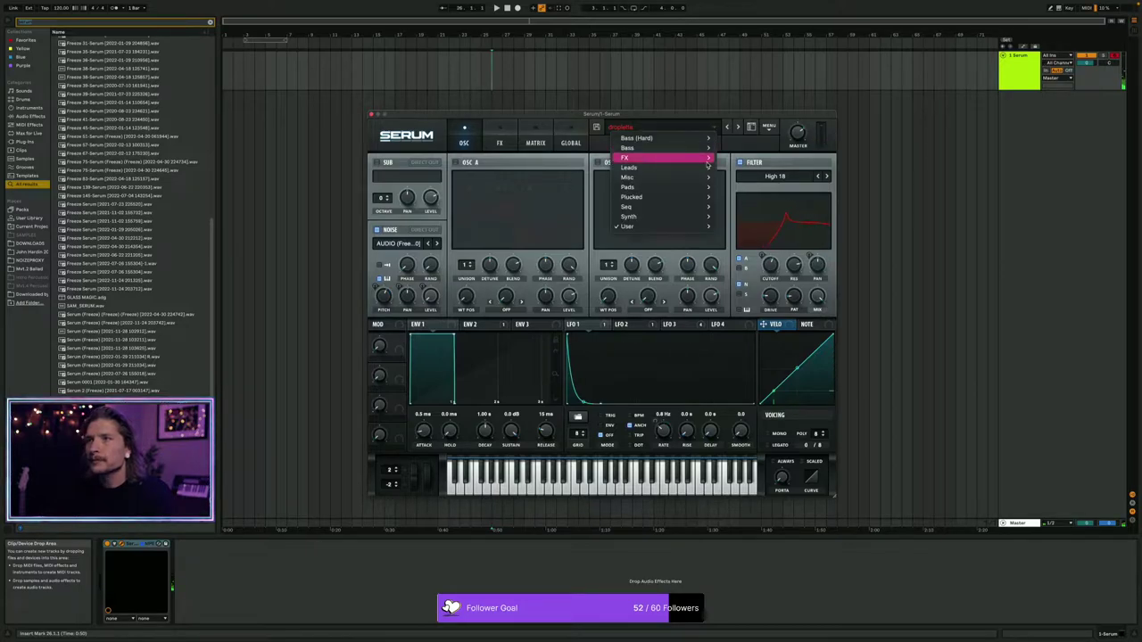
pyautogui.moveTo(684, 226)
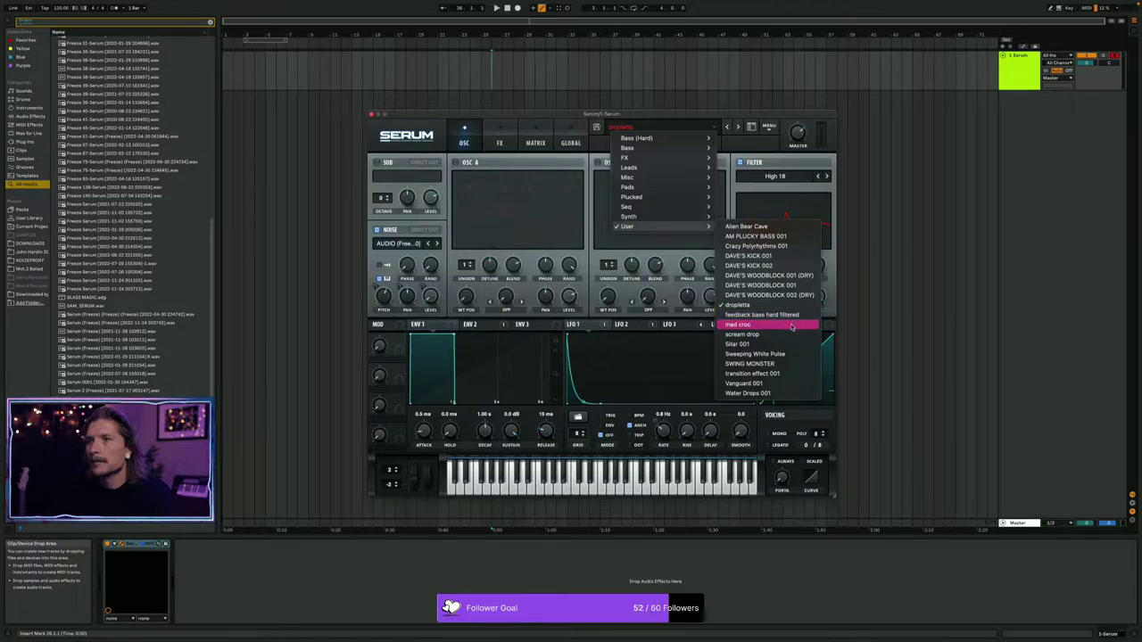
pyautogui.click(791, 327)
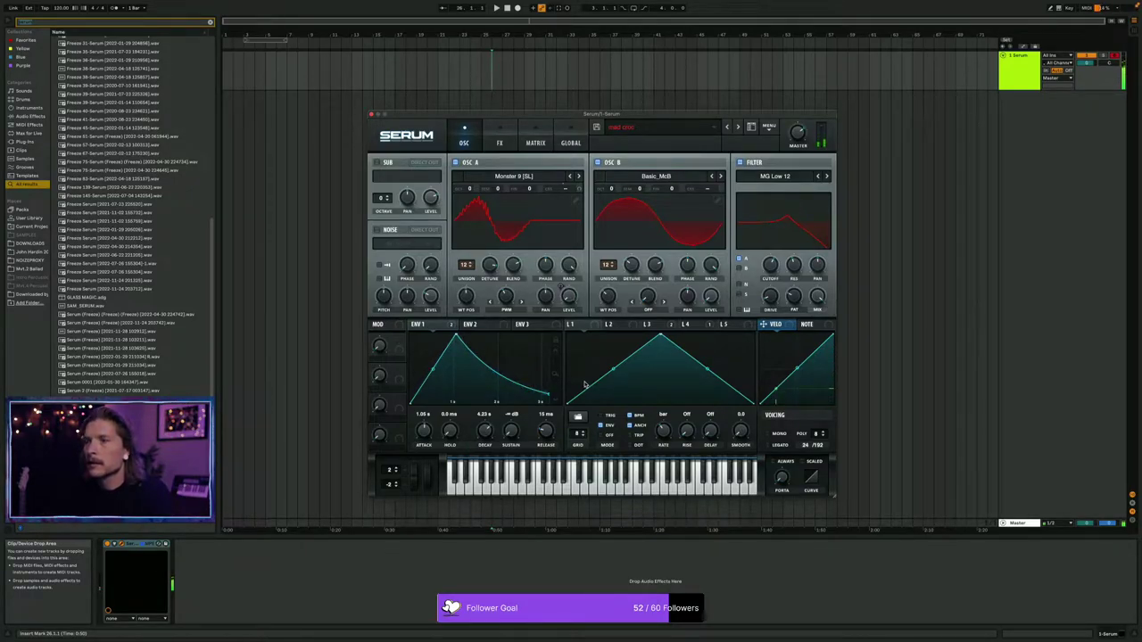
# Load the user preset scream drop to audition it, and move on to the following preset, Sitar 001.
pyautogui.click(712, 132)
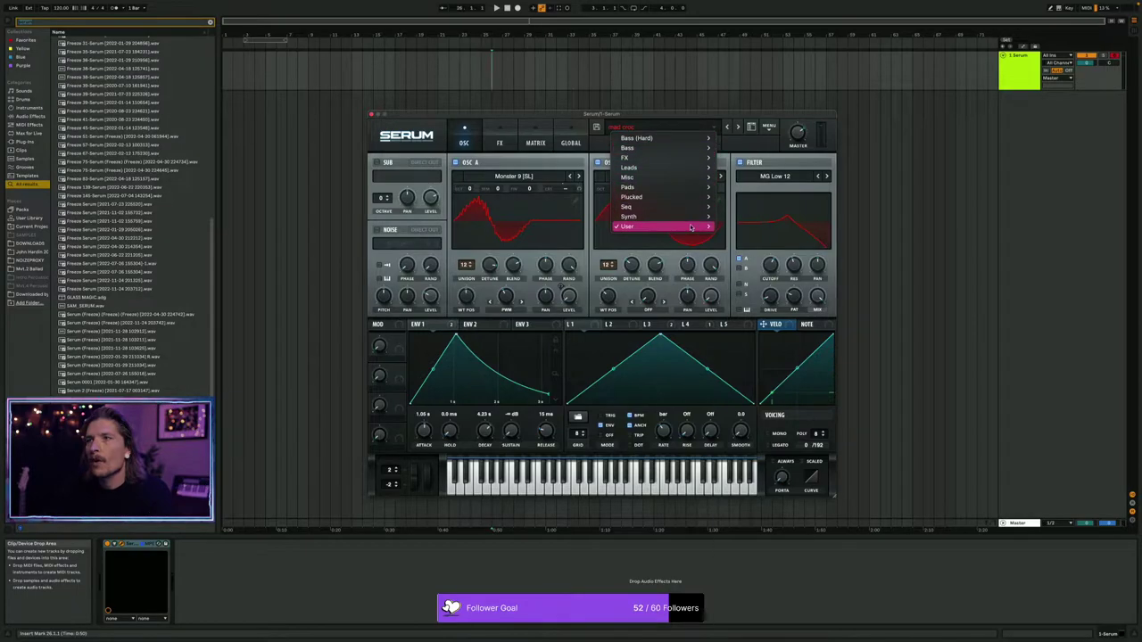
pyautogui.moveTo(677, 226)
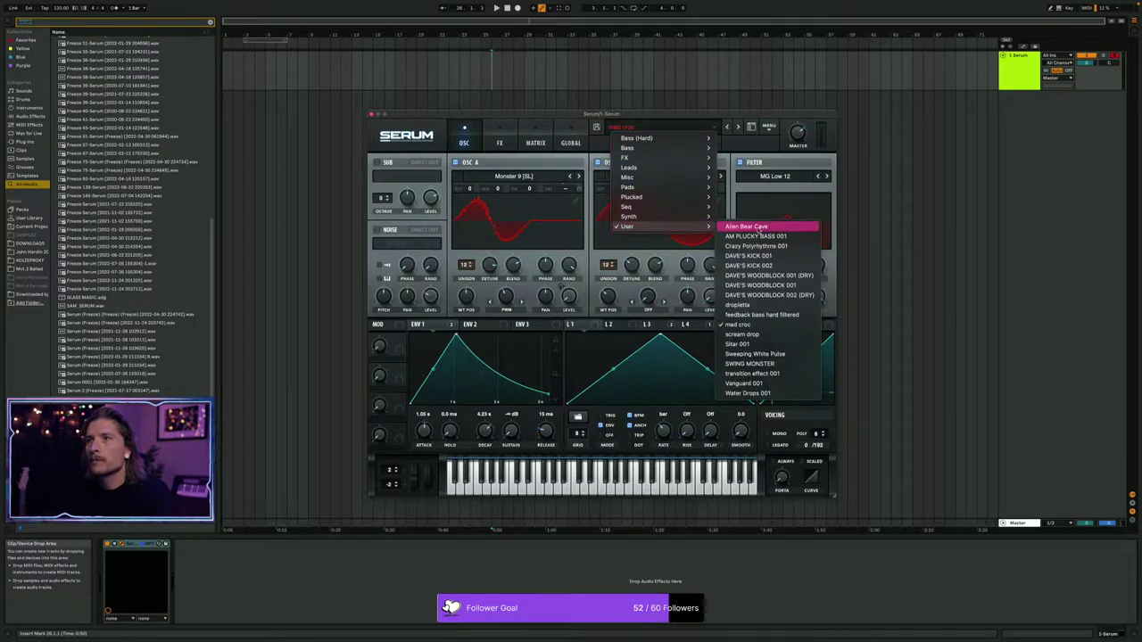
pyautogui.click(782, 336)
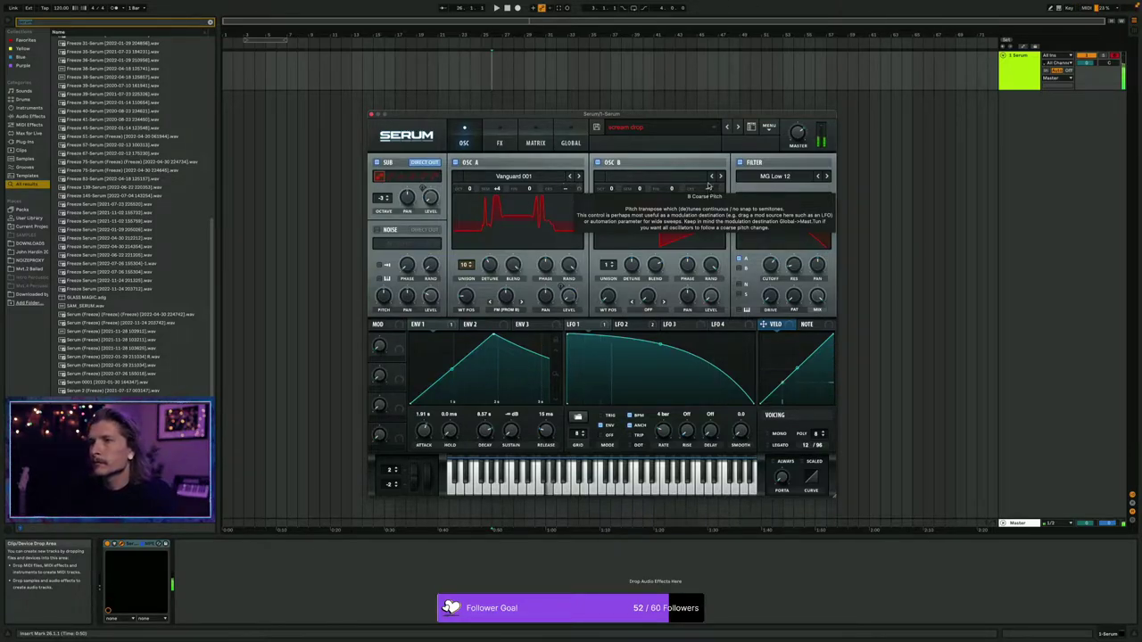
pyautogui.click(737, 127)
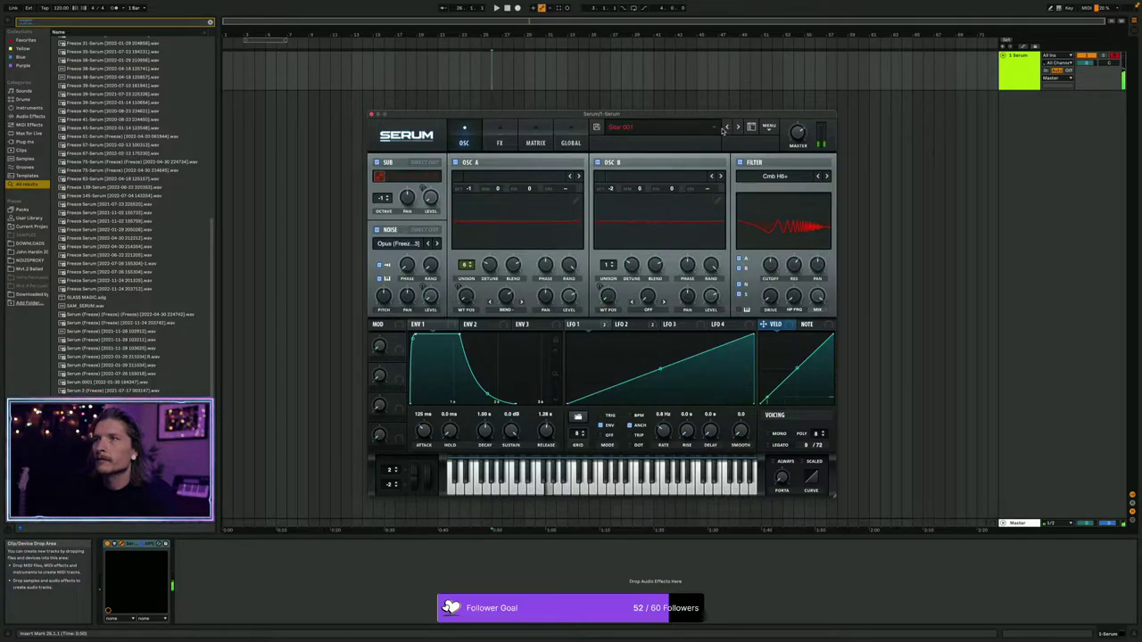
# Load the user preset Water Drops 001 to audition it, followed by the user preset Alien Bear Cave.
pyautogui.click(718, 127)
pyautogui.moveTo(660, 226)
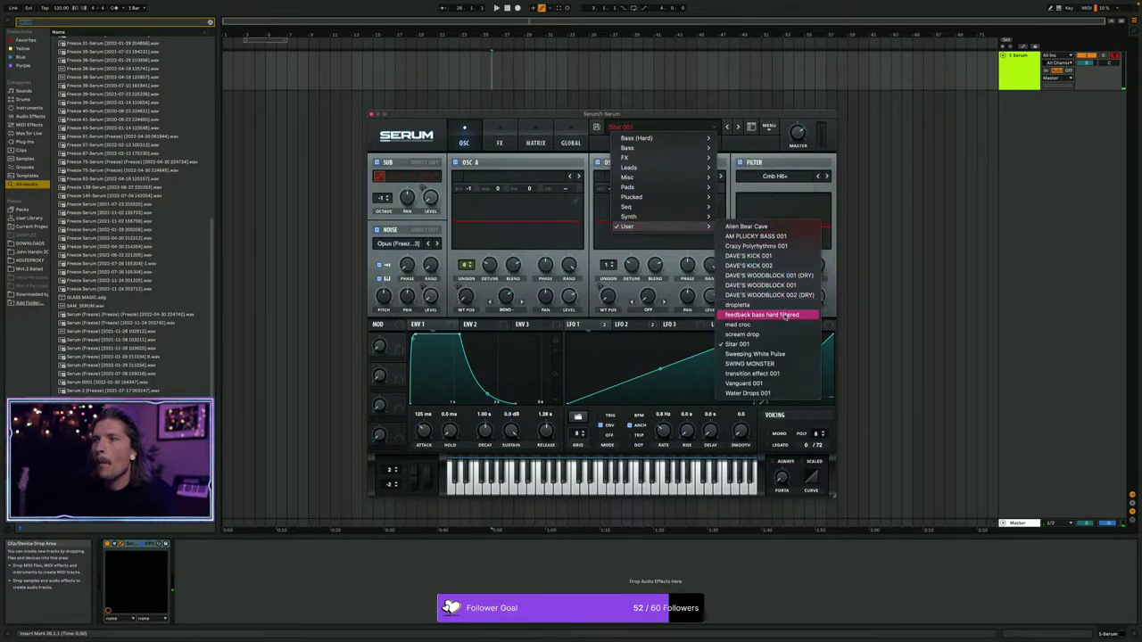
pyautogui.click(780, 393)
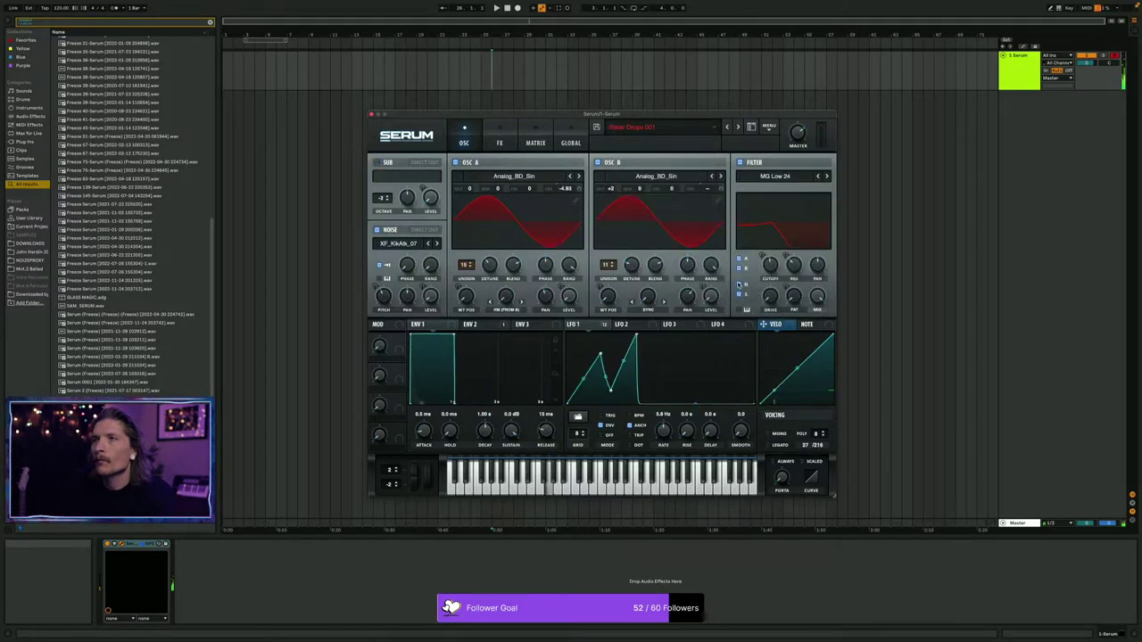
pyautogui.click(707, 131)
pyautogui.moveTo(701, 226)
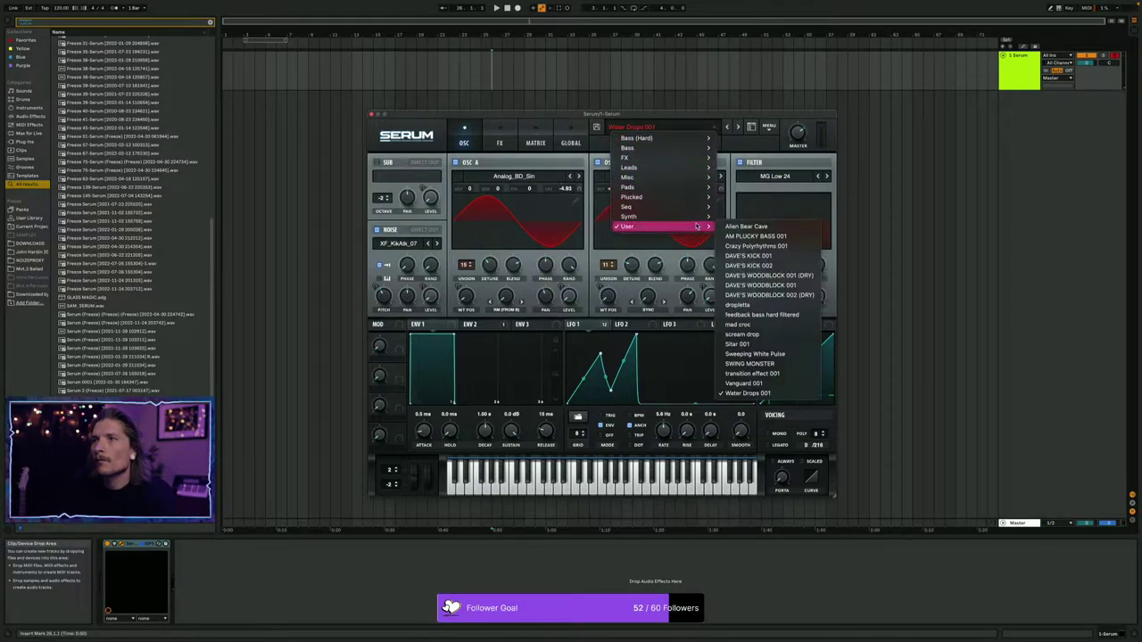
pyautogui.click(755, 227)
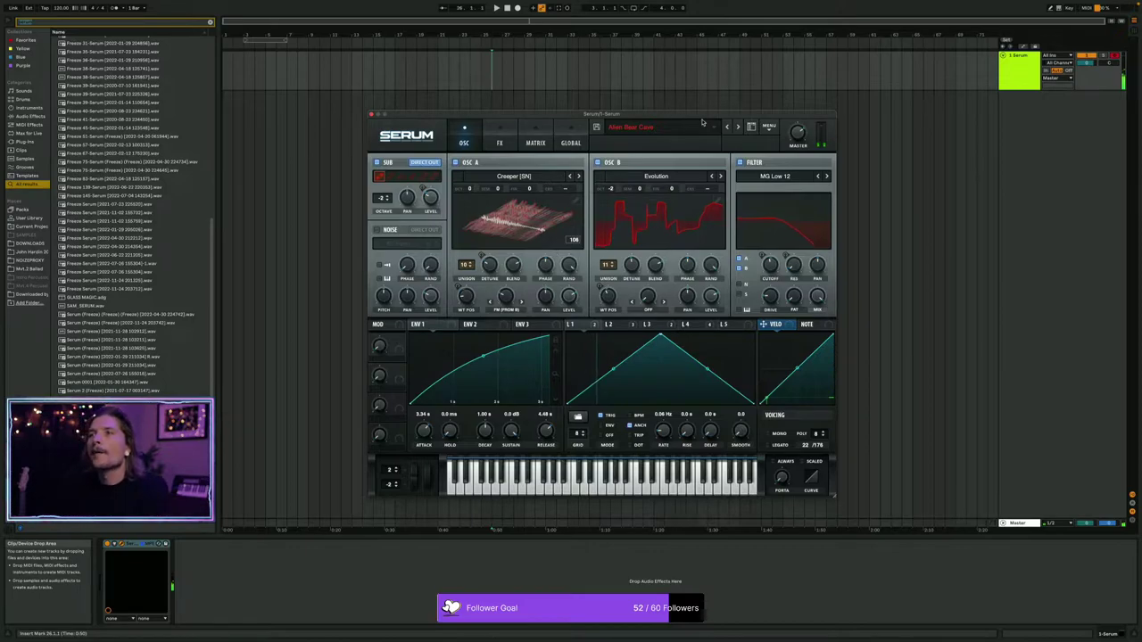
# Initialize the preset and switch oscillator A's waveform display to the 2D view.
pyautogui.click(768, 127)
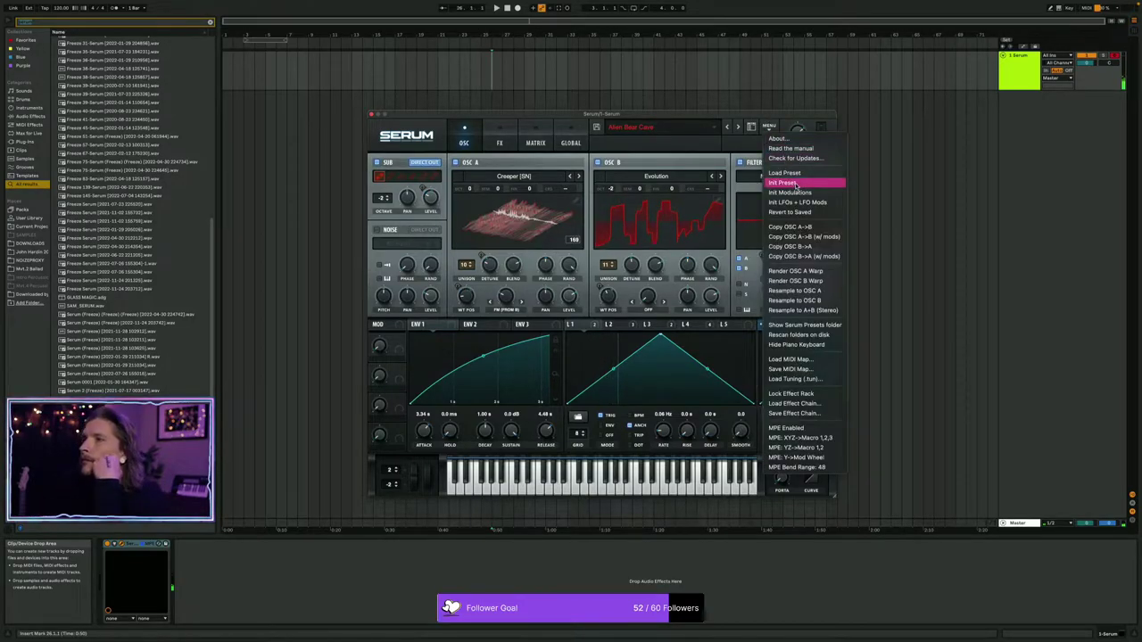
pyautogui.click(794, 183)
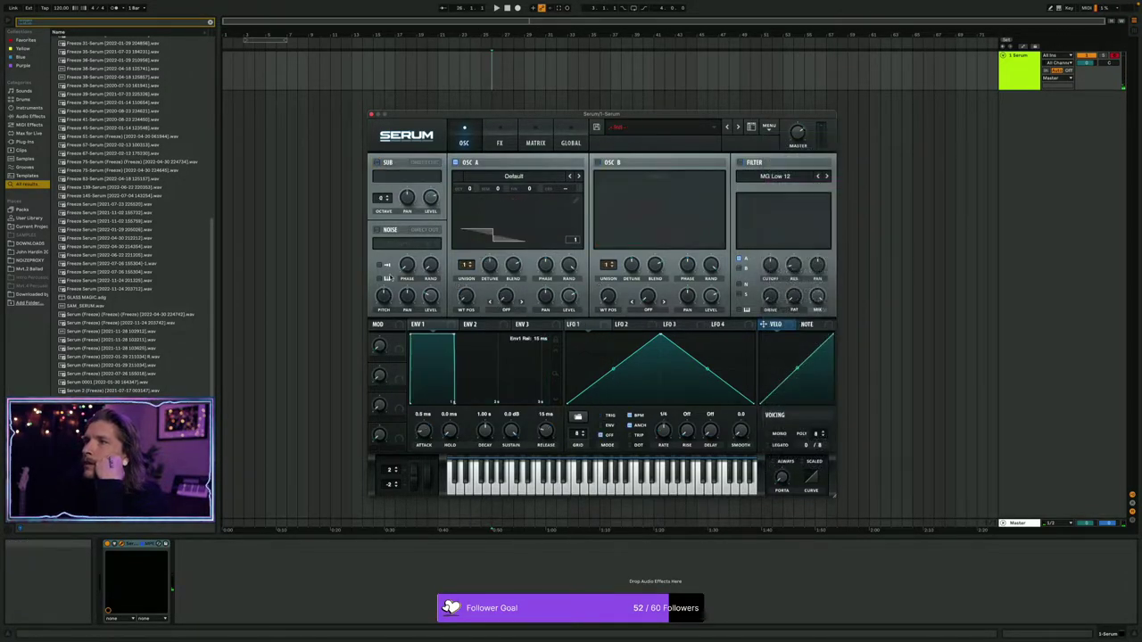
pyautogui.click(540, 228)
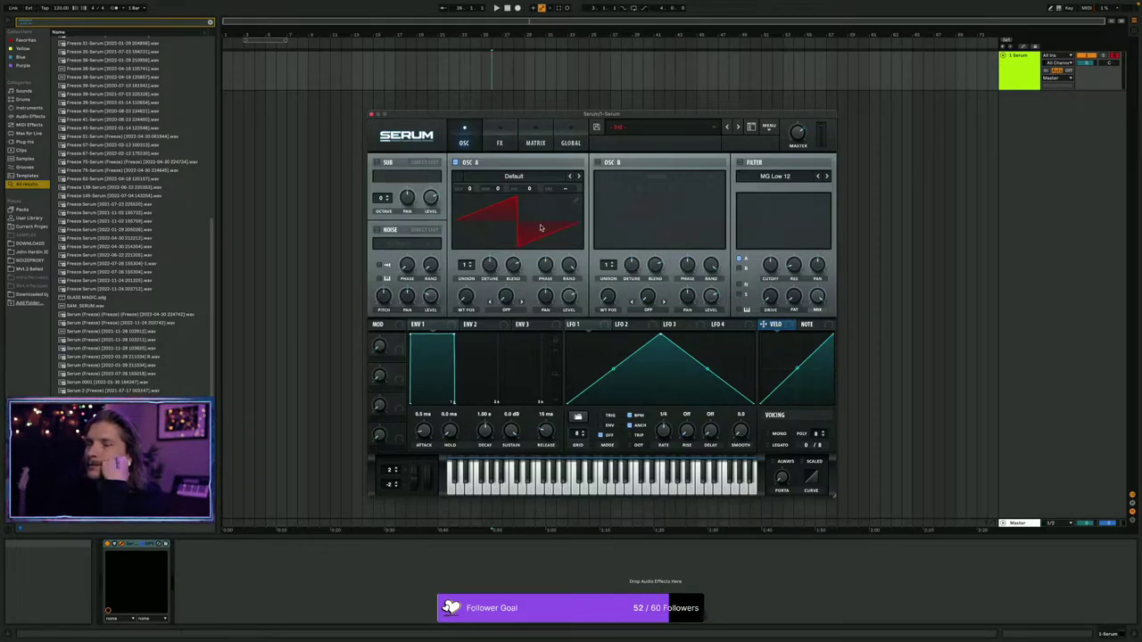
# Load the SAM_SERUM wavetable from the Vowel category into oscillator A.
pyautogui.click(559, 175)
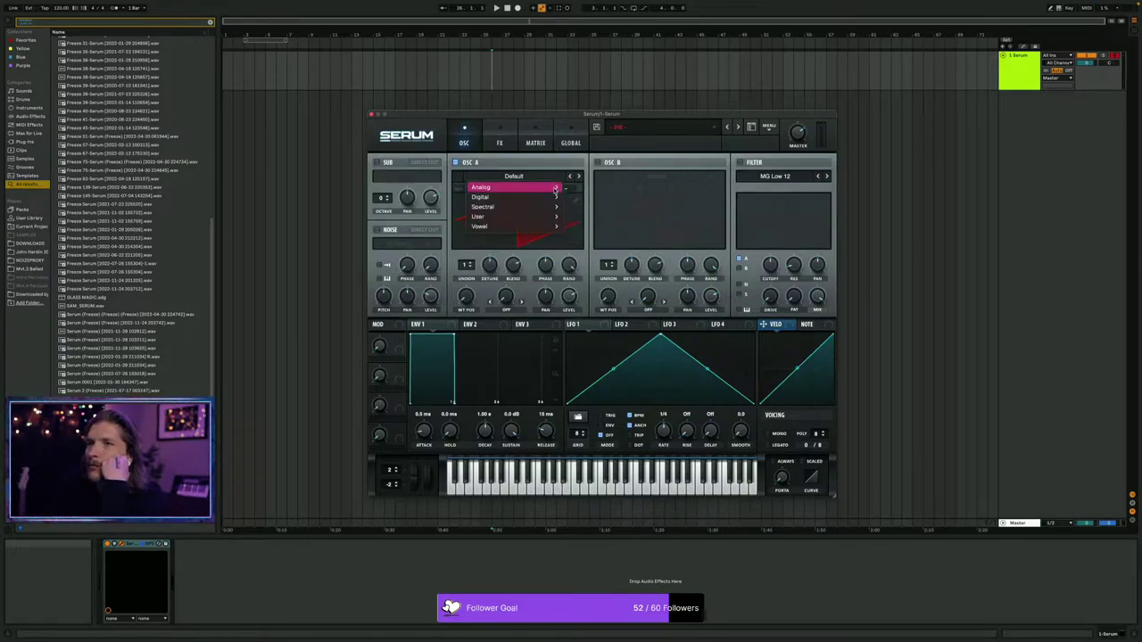
pyautogui.moveTo(500, 226)
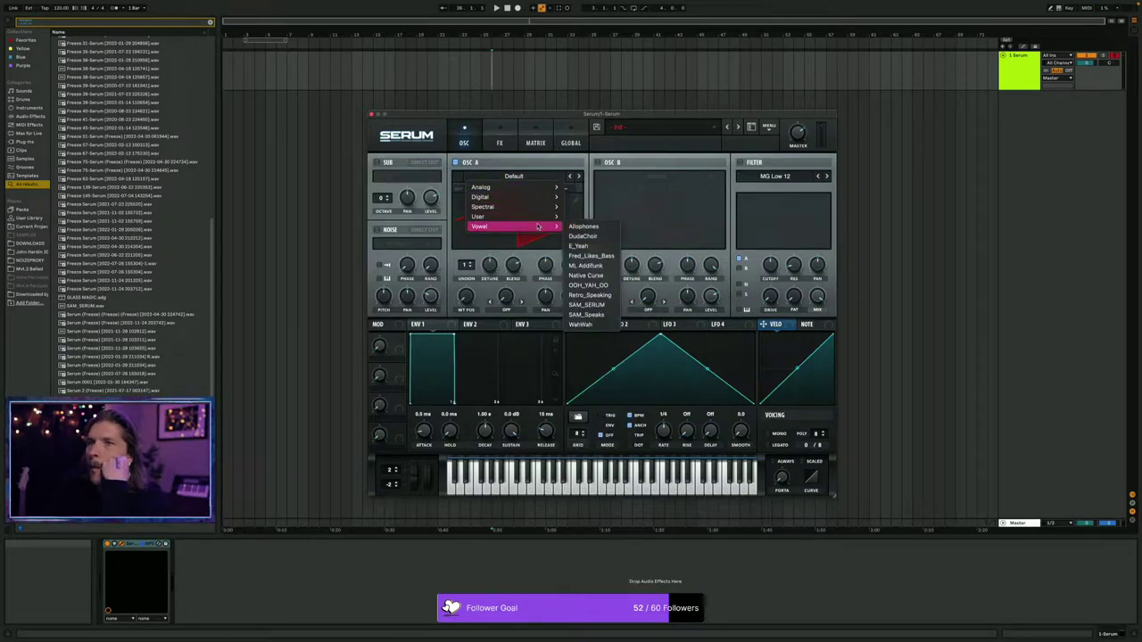
pyautogui.click(601, 306)
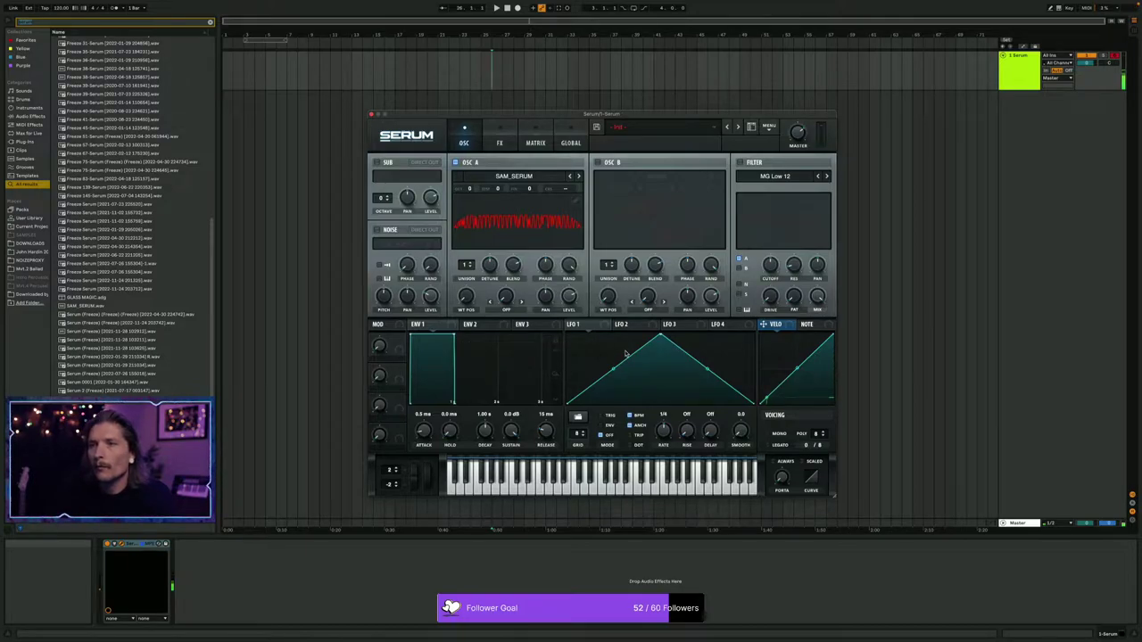
# Reshape LFO 1 into a rising ramp, assign it to oscillator A's wavetable position, and set its rate to 16 bar.
pyautogui.moveTo(659, 333); pyautogui.dragTo(754, 336)
pyautogui.moveTo(569, 325); pyautogui.dragTo(466, 297)
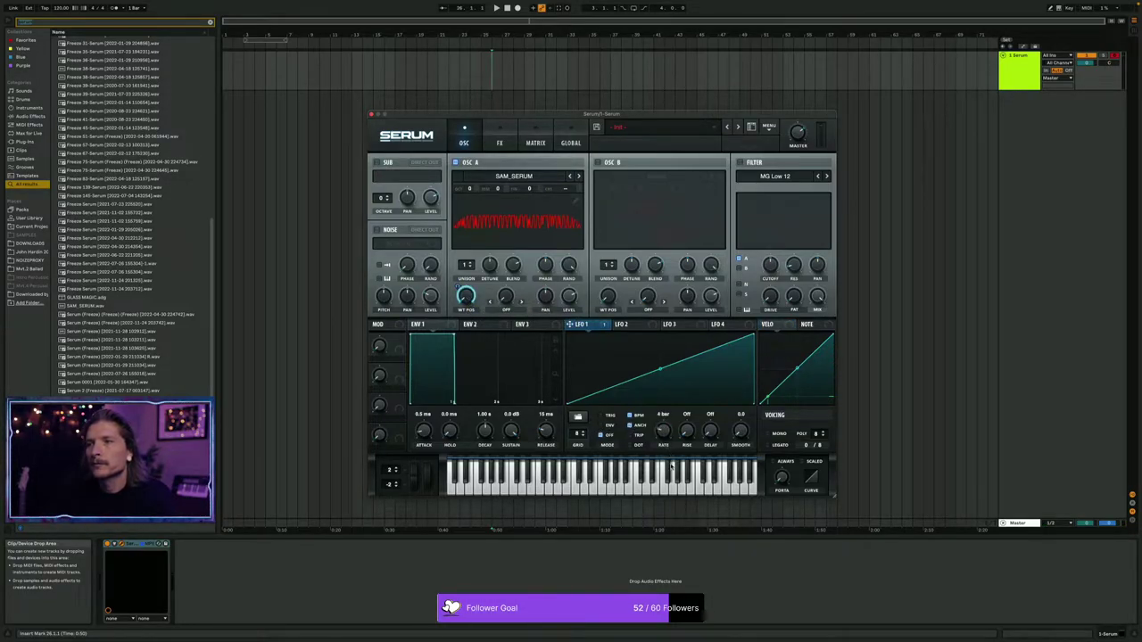
pyautogui.moveTo(668, 439); pyautogui.dragTo(665, 447)
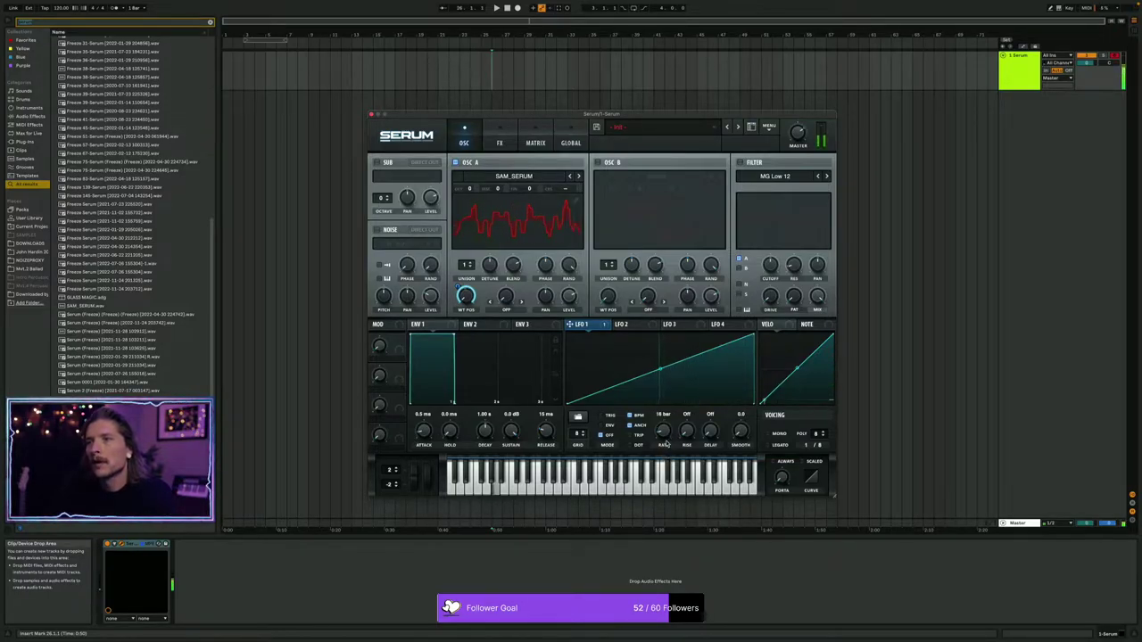
# Set oscillator A's unison to 12 voices and increase its detune.
pyautogui.moveTo(461, 266); pyautogui.dragTo(468, 183)
pyautogui.moveTo(490, 265); pyautogui.dragTo(489, 219)
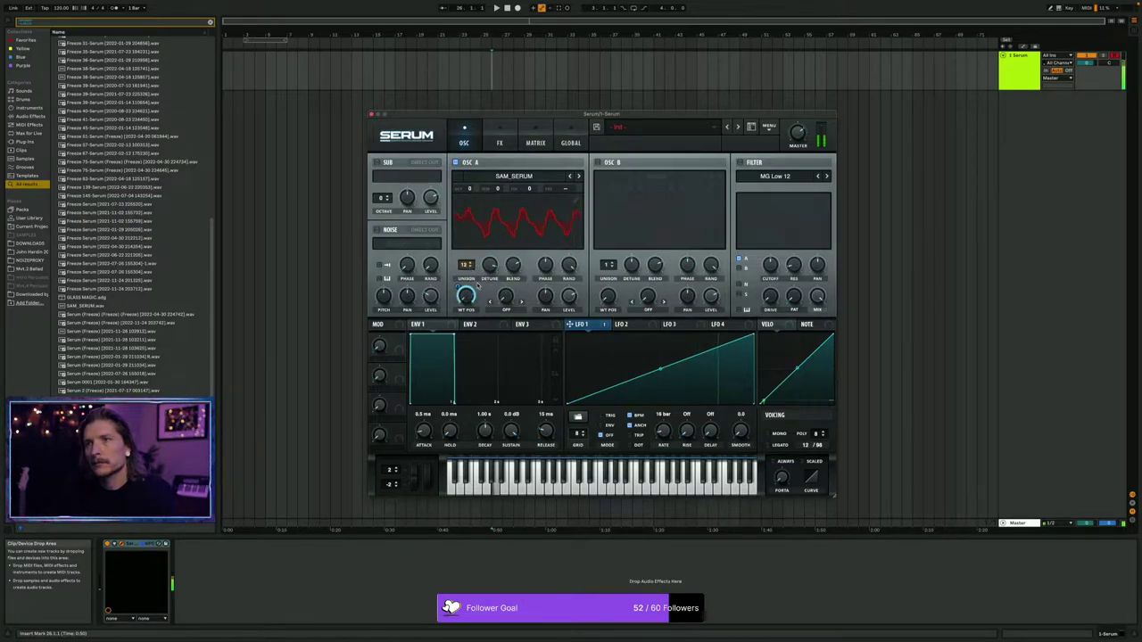
# Assign LFO 2 to oscillator A's unison detune and set the LFO rate to 8 bar.
pyautogui.click(620, 327)
pyautogui.moveTo(619, 324); pyautogui.dragTo(491, 278)
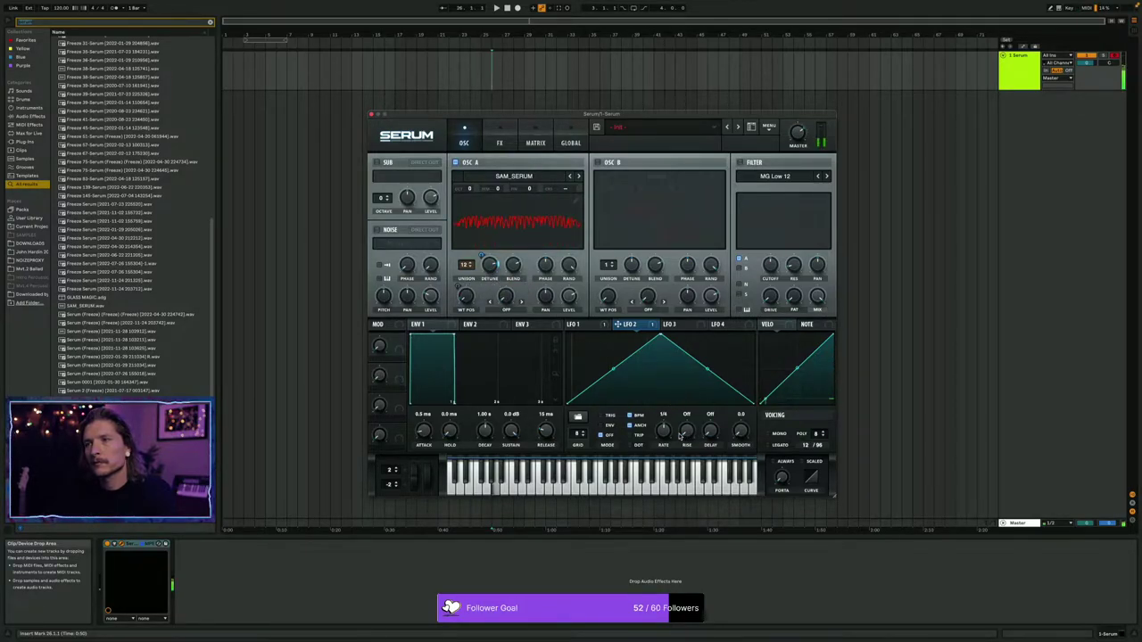
pyautogui.moveTo(664, 433); pyautogui.dragTo(662, 456)
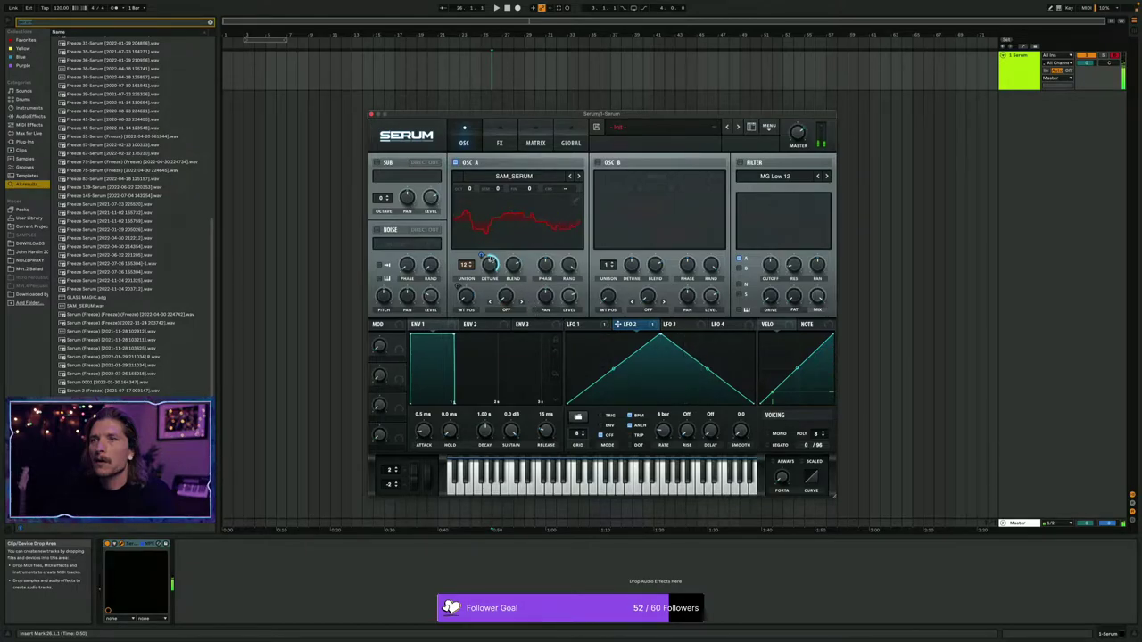
# Clear all modulators from oscillator A's unison detune, reassign LFO 2 to it, and raise the base detune amount.
pyautogui.rightClick(483, 256)
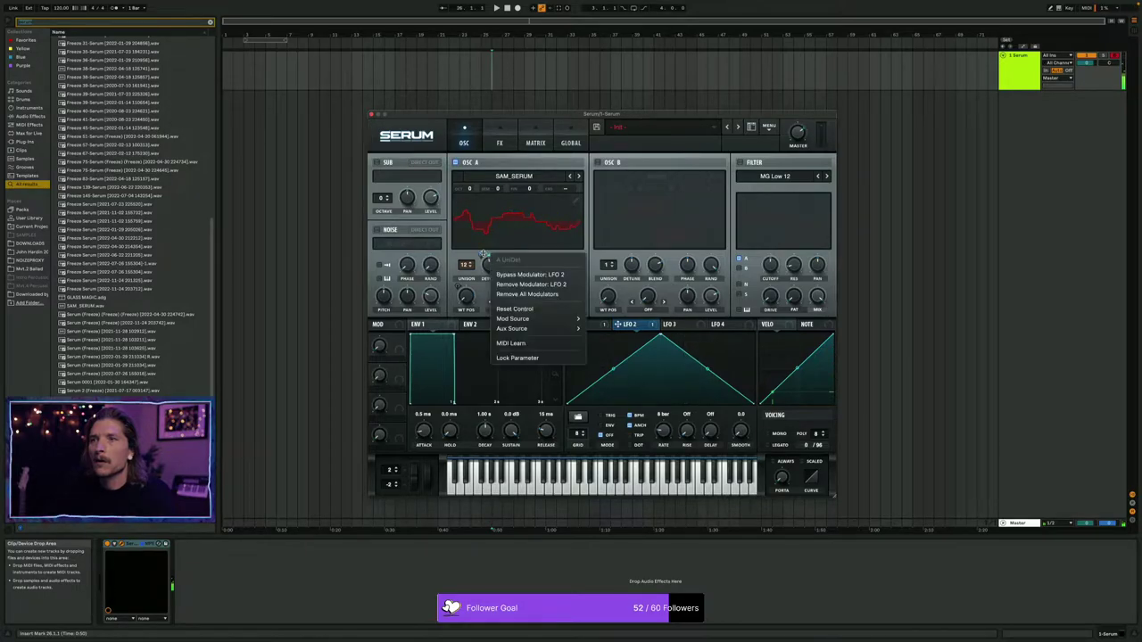
pyautogui.click(506, 295)
pyautogui.moveTo(618, 326); pyautogui.dragTo(489, 264)
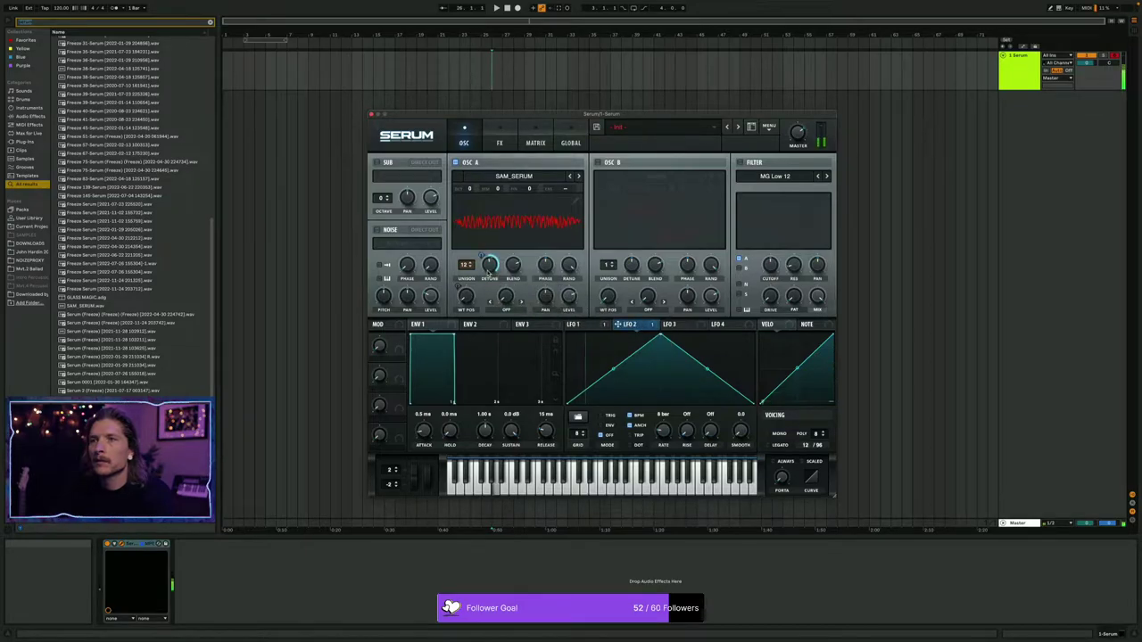
pyautogui.moveTo(489, 271)
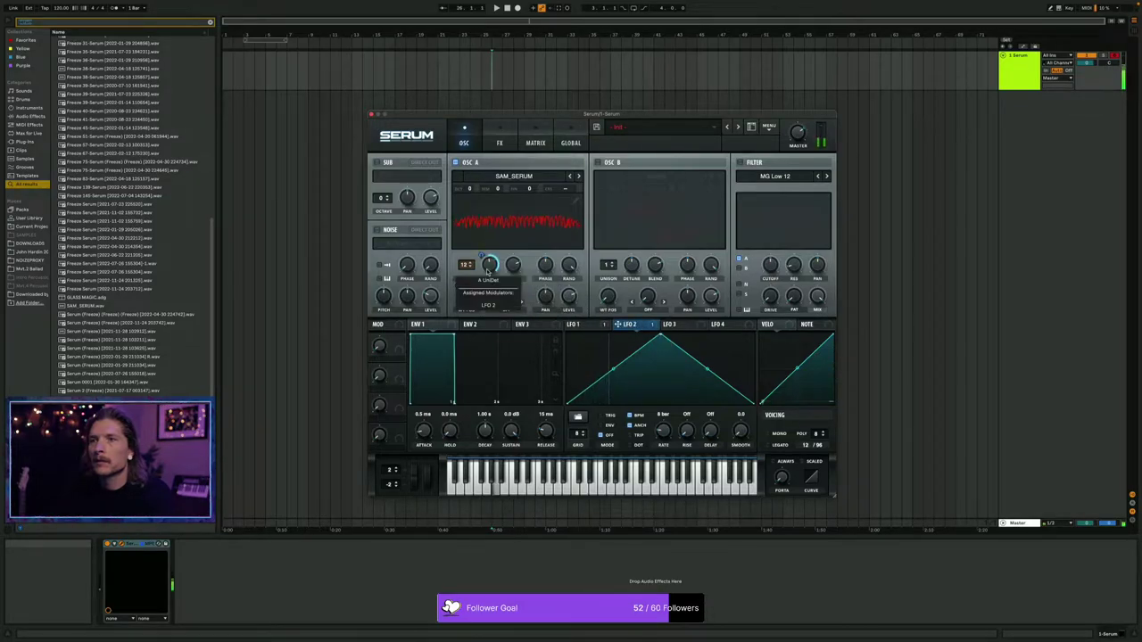
pyautogui.moveTo(489, 264); pyautogui.dragTo(492, 249)
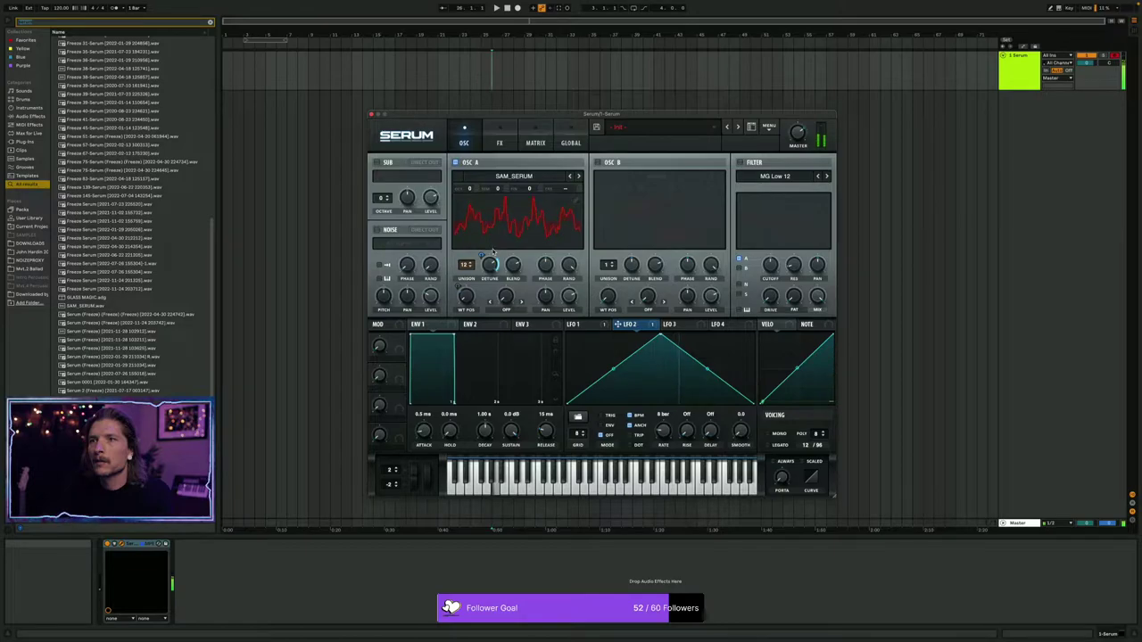
# Set oscillator A's warp mode to Mirror and modulate the warp amount with LFO 2.
pyautogui.click(515, 311)
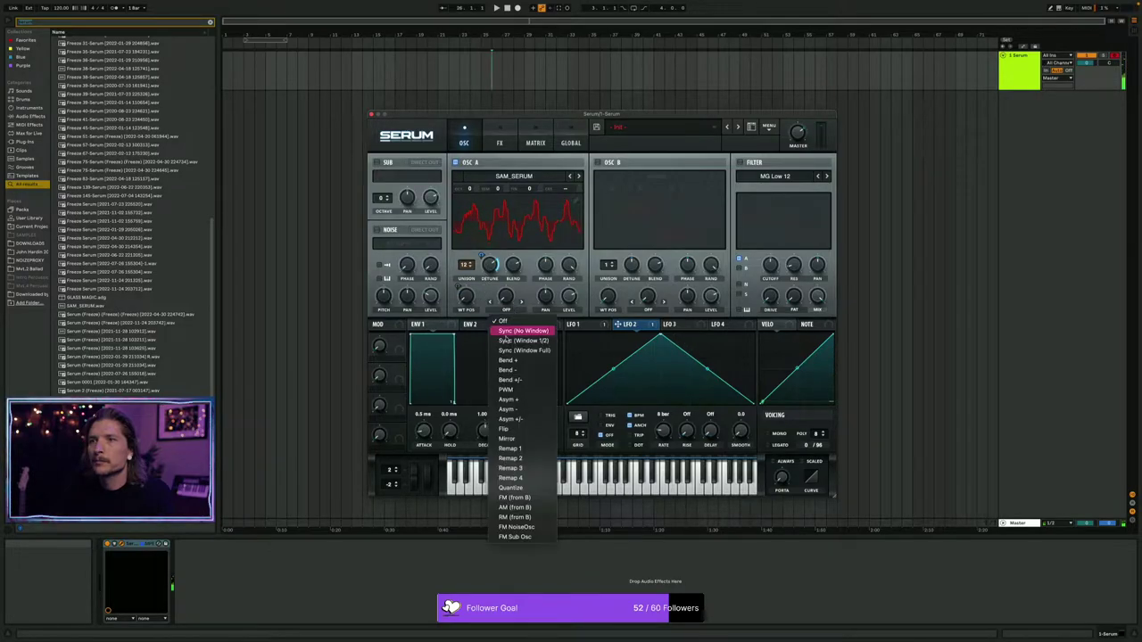
pyautogui.click(523, 439)
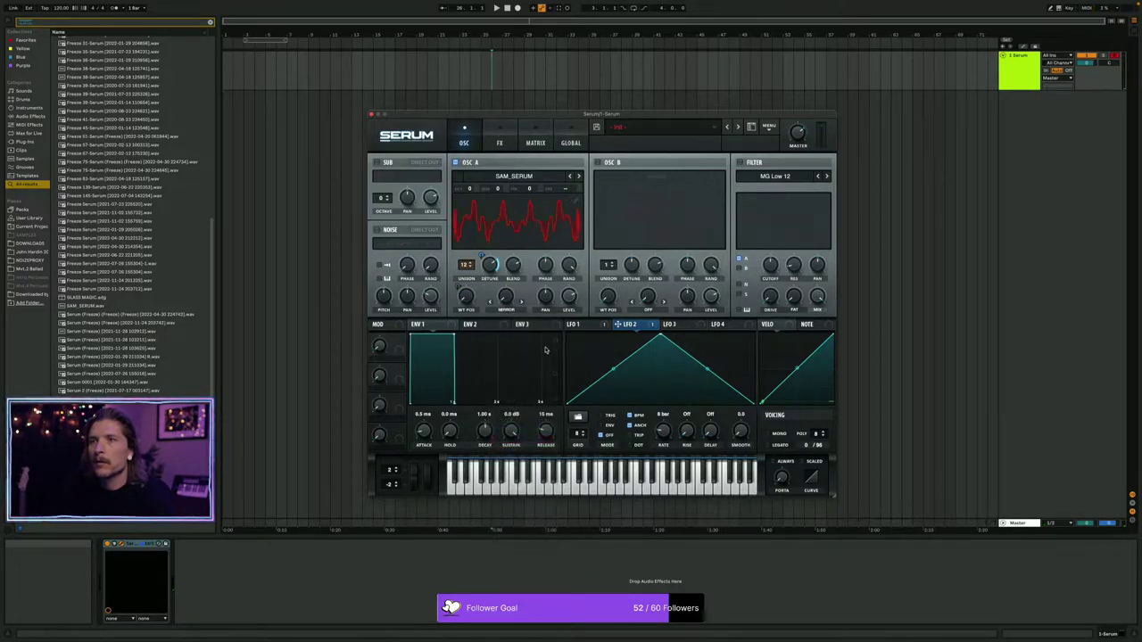
pyautogui.moveTo(619, 326); pyautogui.dragTo(506, 296)
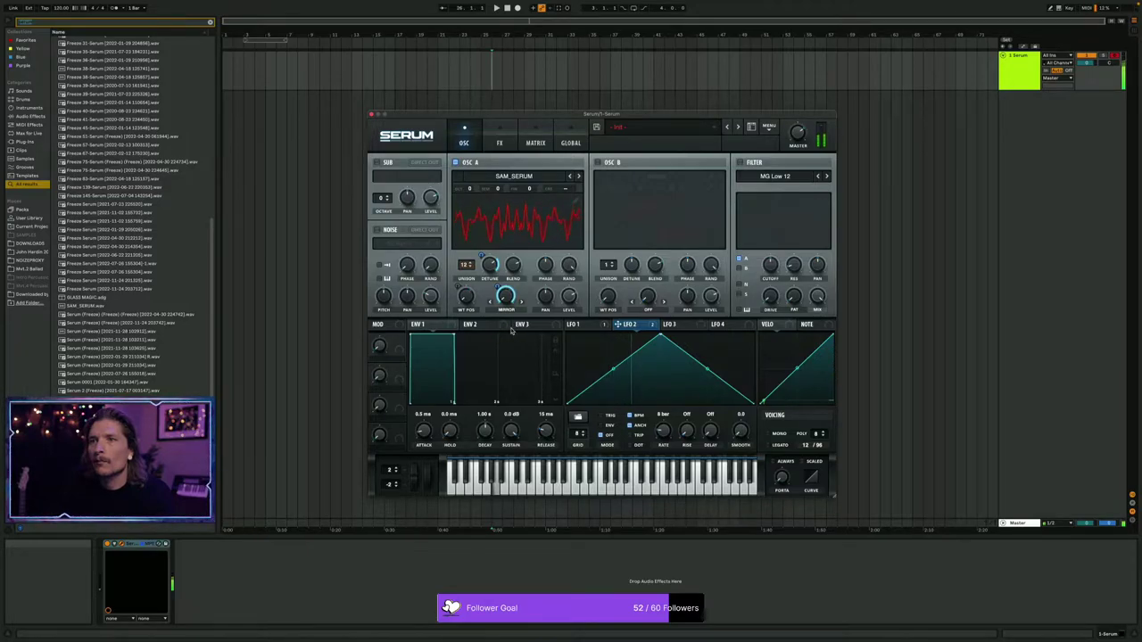
# Enable the filter, set its type to Reverb, lower the cutoff slightly and raise the resonance.
pyautogui.click(764, 178)
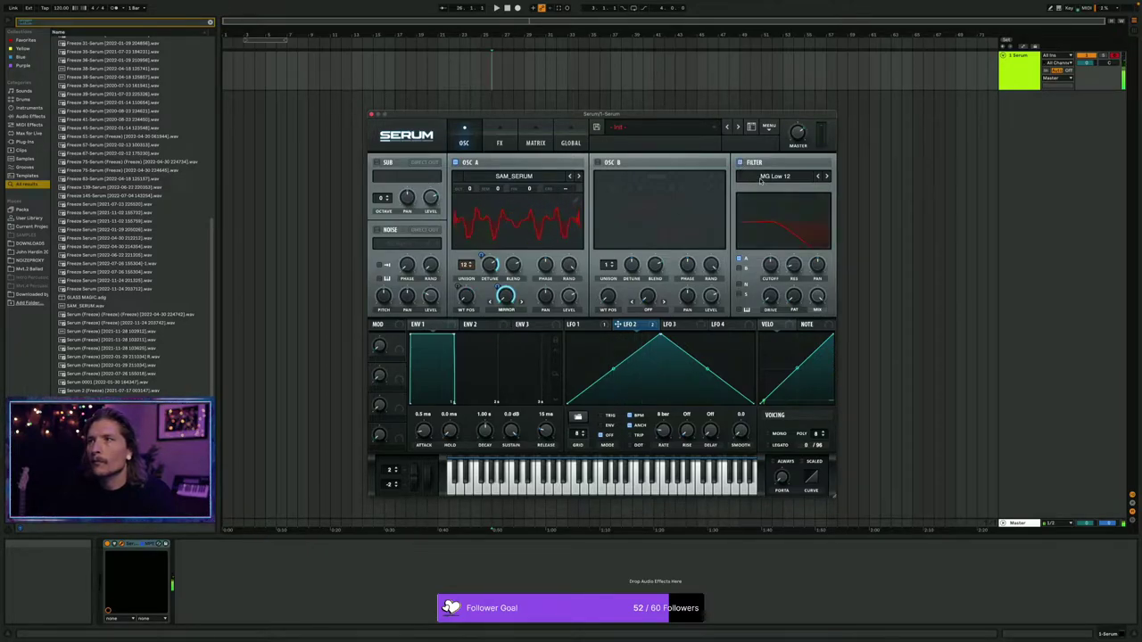
pyautogui.moveTo(756, 217)
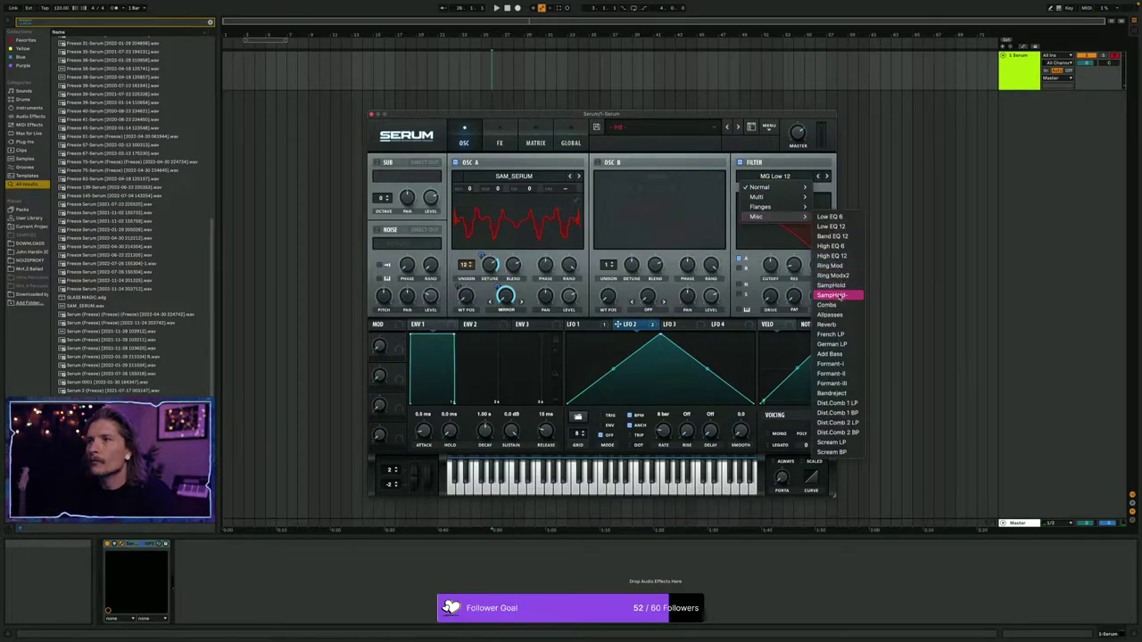
pyautogui.click(839, 326)
pyautogui.moveTo(773, 265); pyautogui.dragTo(772, 280)
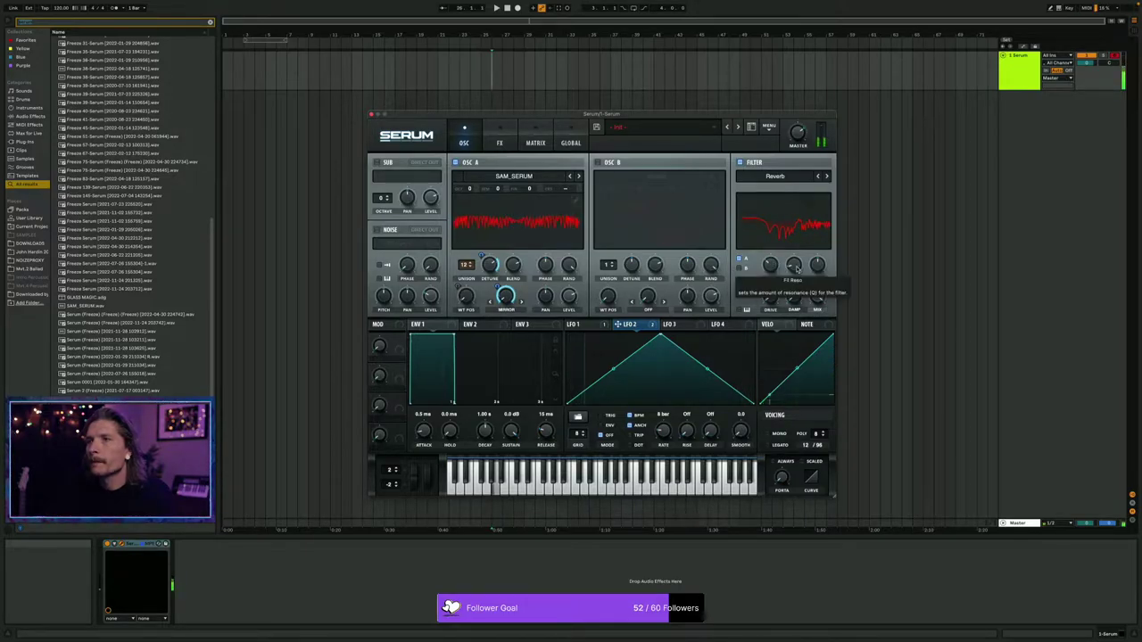
pyautogui.moveTo(795, 268); pyautogui.dragTo(798, 199)
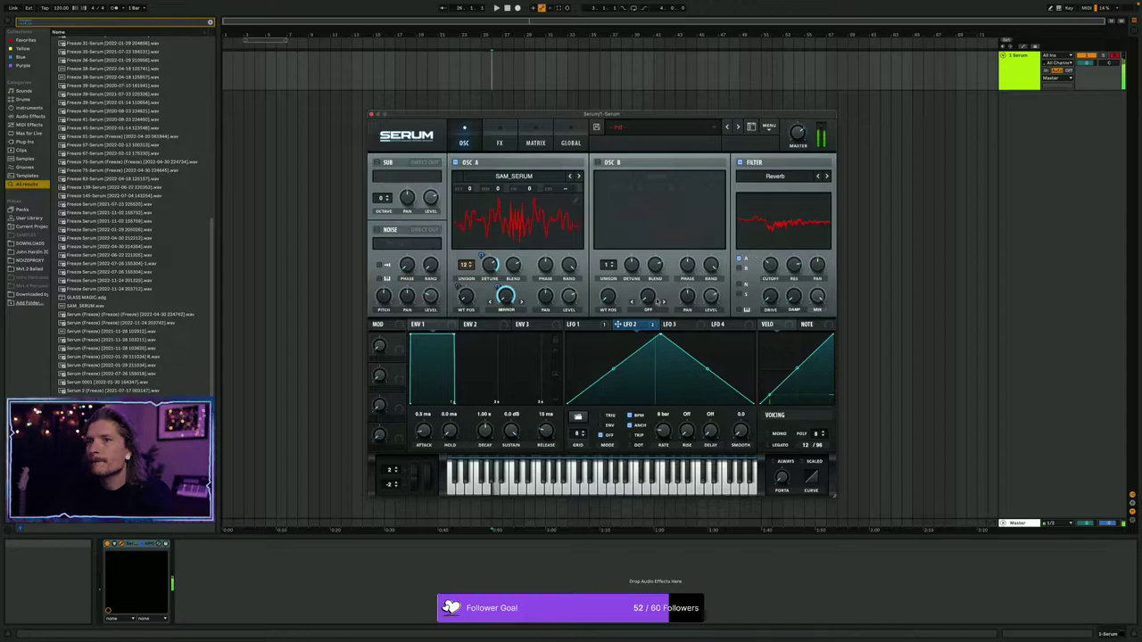
# Set envelope 1 to an attack of 6.22 s, a decay of 10.5 s and a sustain of -∞ dB.
pyautogui.moveTo(424, 428); pyautogui.dragTo(430, 379)
pyautogui.click(424, 328)
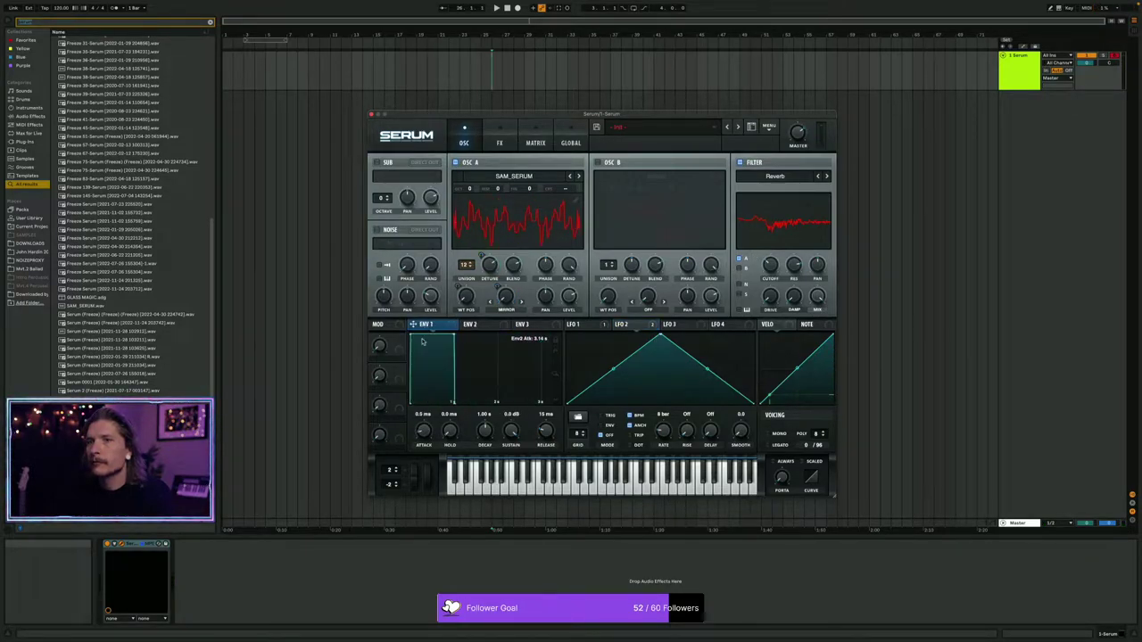
pyautogui.moveTo(423, 433); pyautogui.dragTo(429, 382)
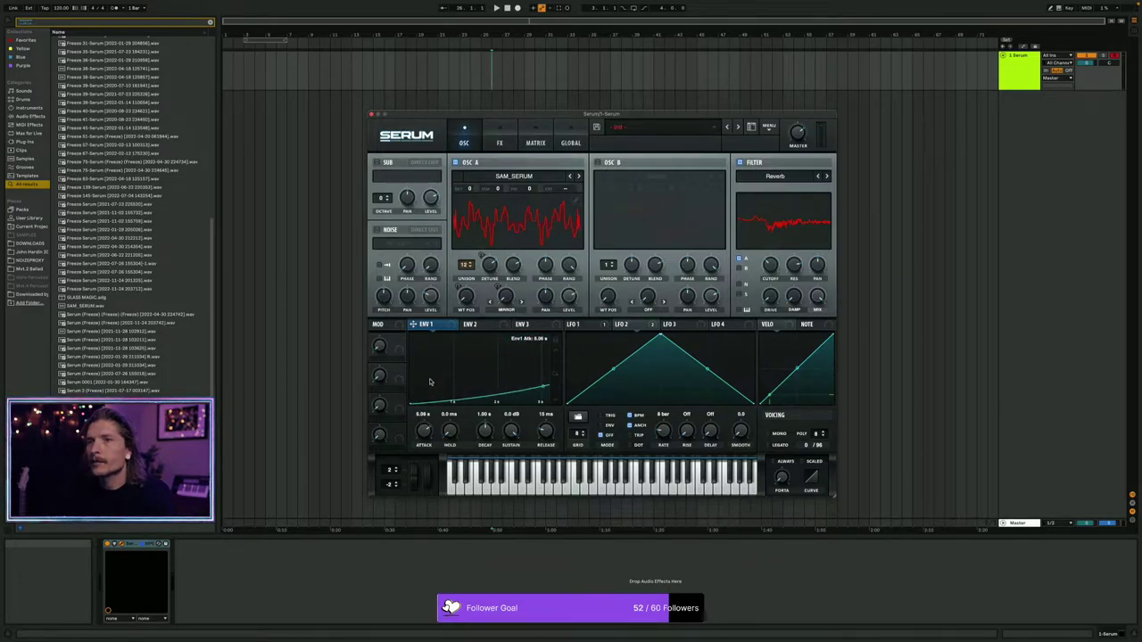
pyautogui.moveTo(482, 432); pyautogui.dragTo(487, 407)
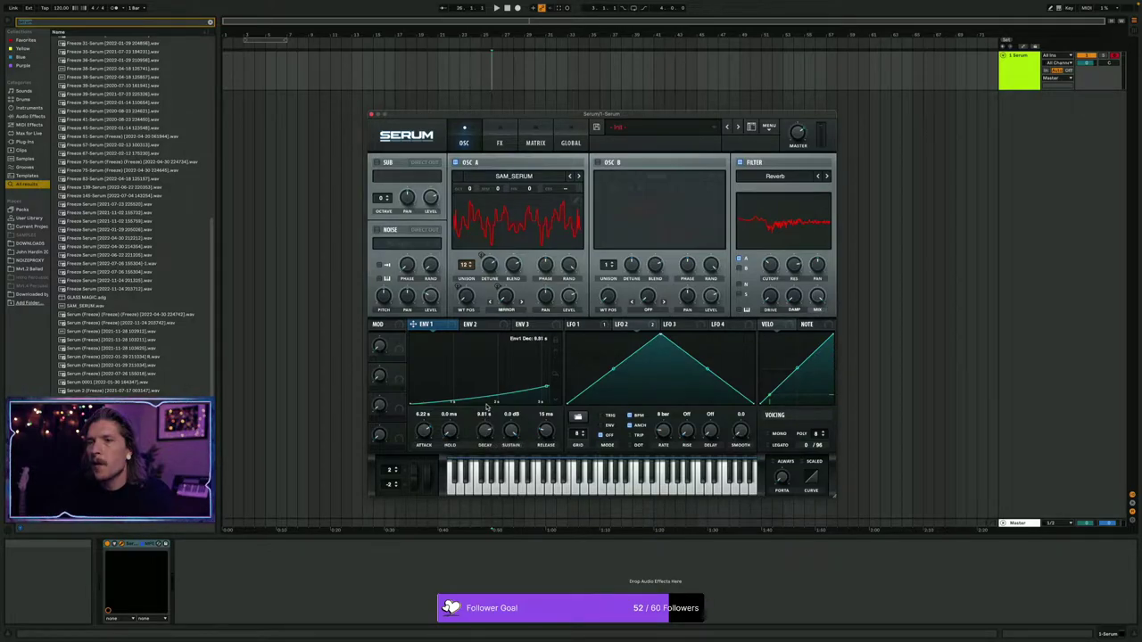
pyautogui.moveTo(509, 430); pyautogui.dragTo(509, 454)
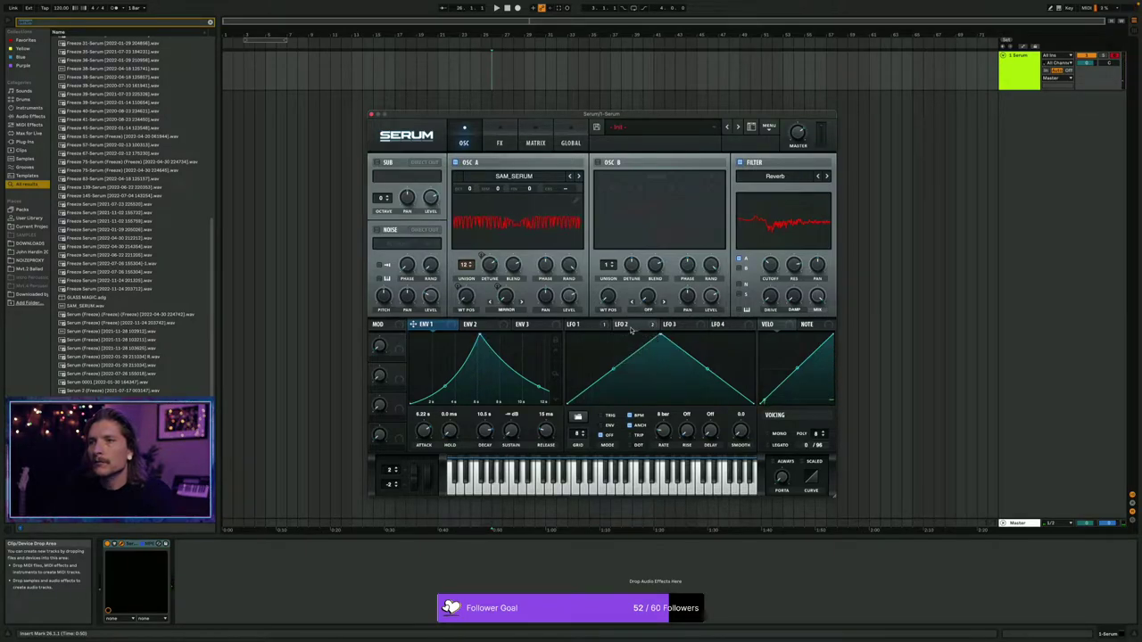
# Set LFO 1 to envelope mode with a rate of 32 bar.
pyautogui.click(578, 324)
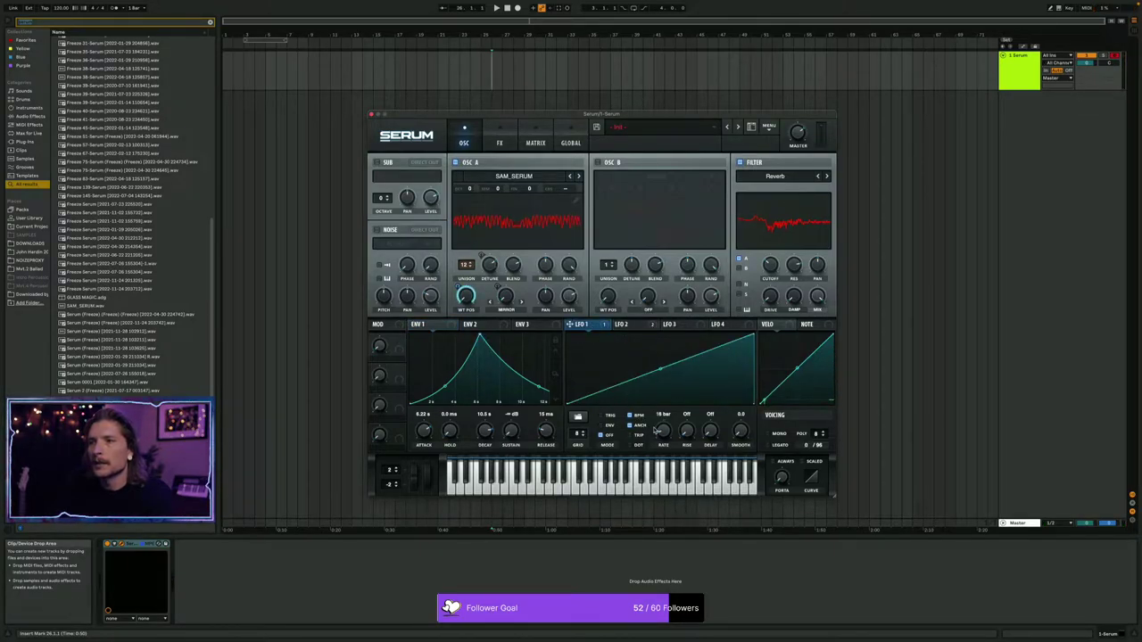
pyautogui.click(609, 425)
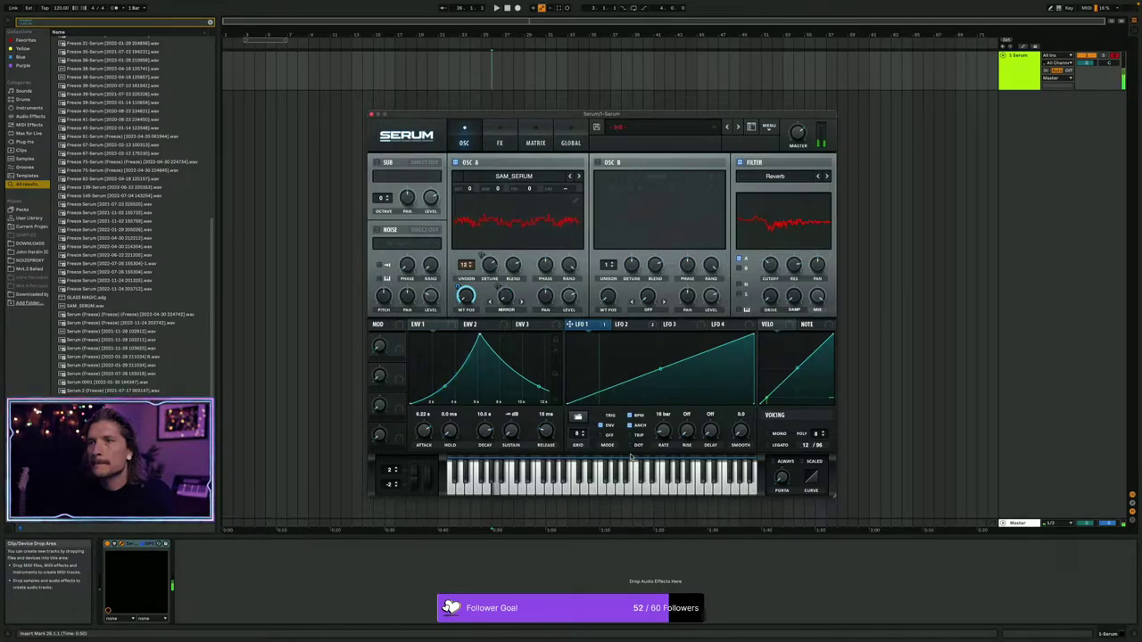
pyautogui.moveTo(663, 432); pyautogui.dragTo(674, 485)
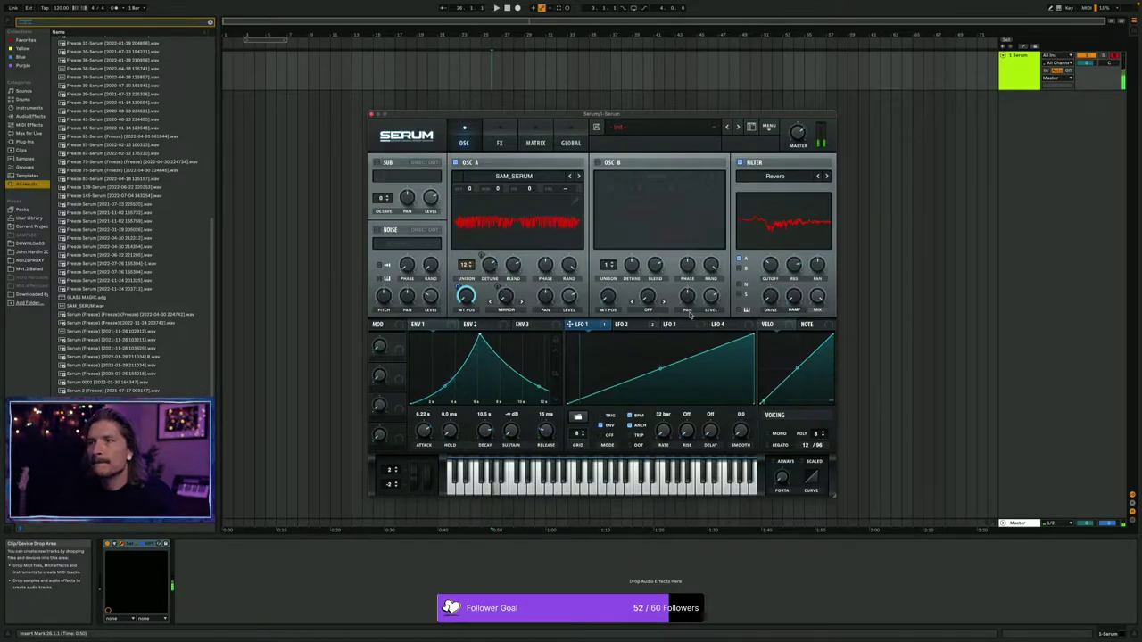
# Set LFO 3's rate to 32 bar and assign it to the filter cutoff.
pyautogui.click(678, 326)
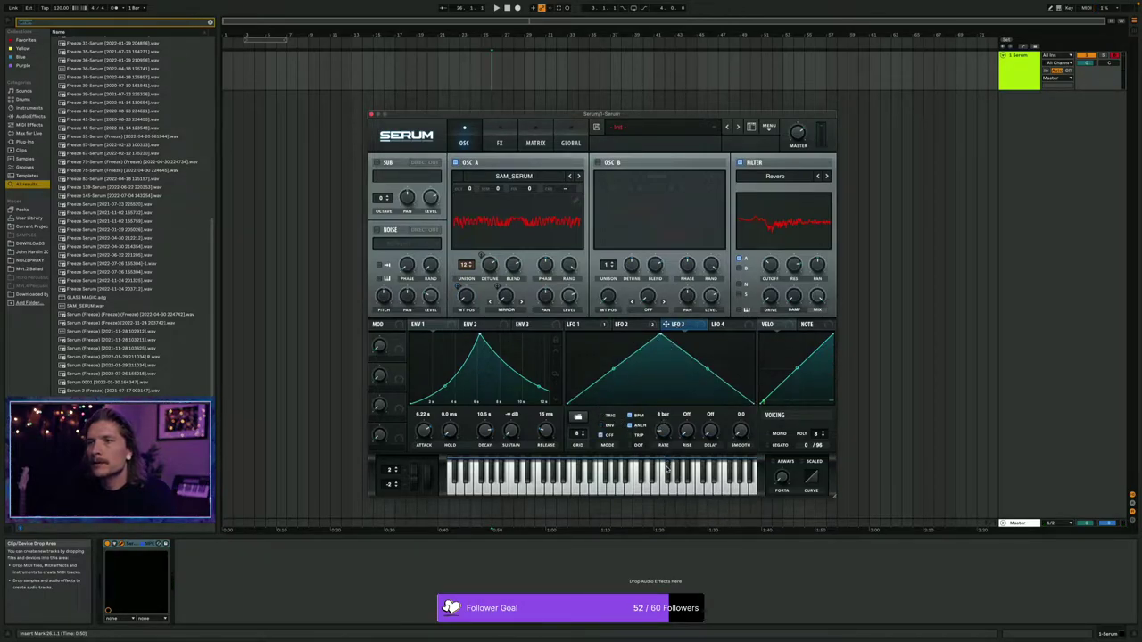
pyautogui.moveTo(665, 326); pyautogui.dragTo(769, 264)
pyautogui.moveTo(768, 265)
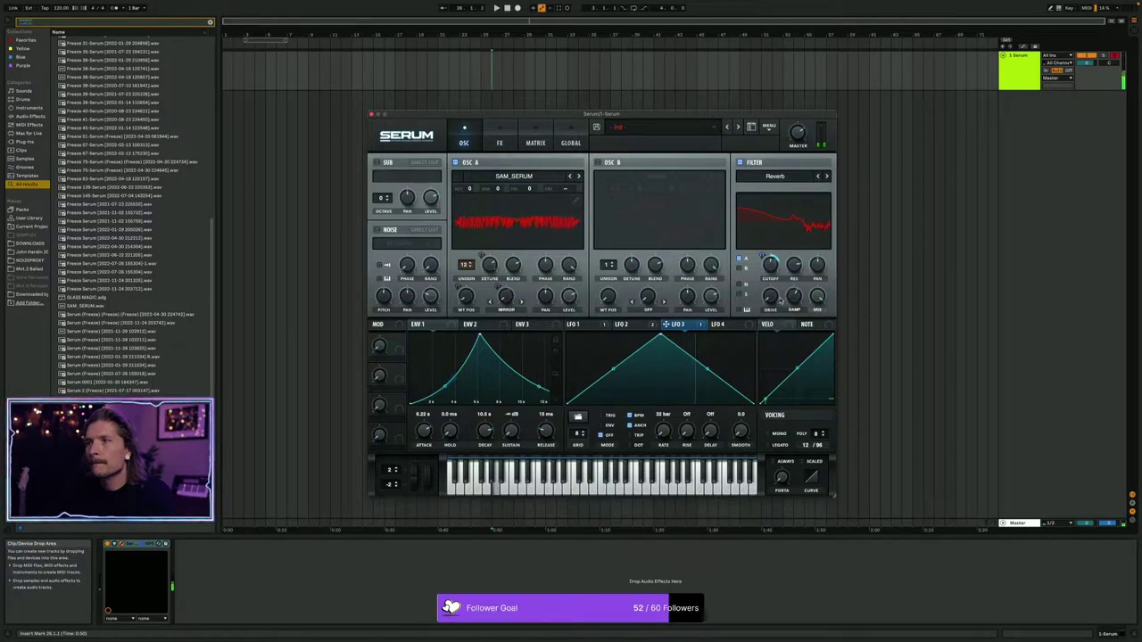
pyautogui.moveTo(772, 295)
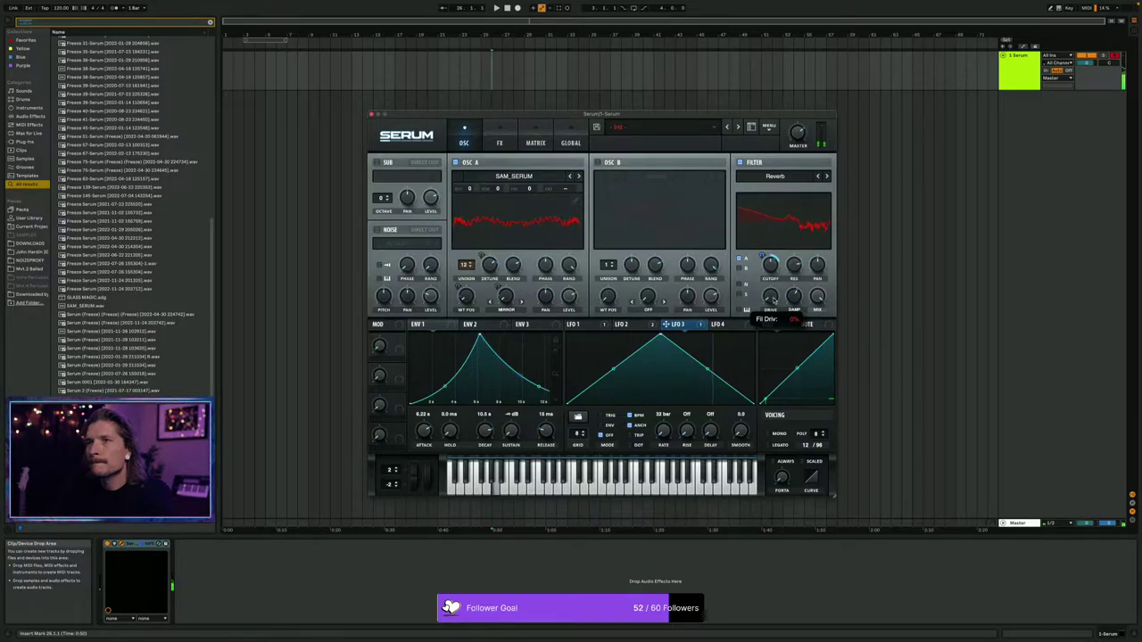
# Load the Dist Fwapper SQ wavetable from the Digital category into oscillator A and bring up LFO 2.
pyautogui.click(566, 190)
pyautogui.moveTo(546, 197)
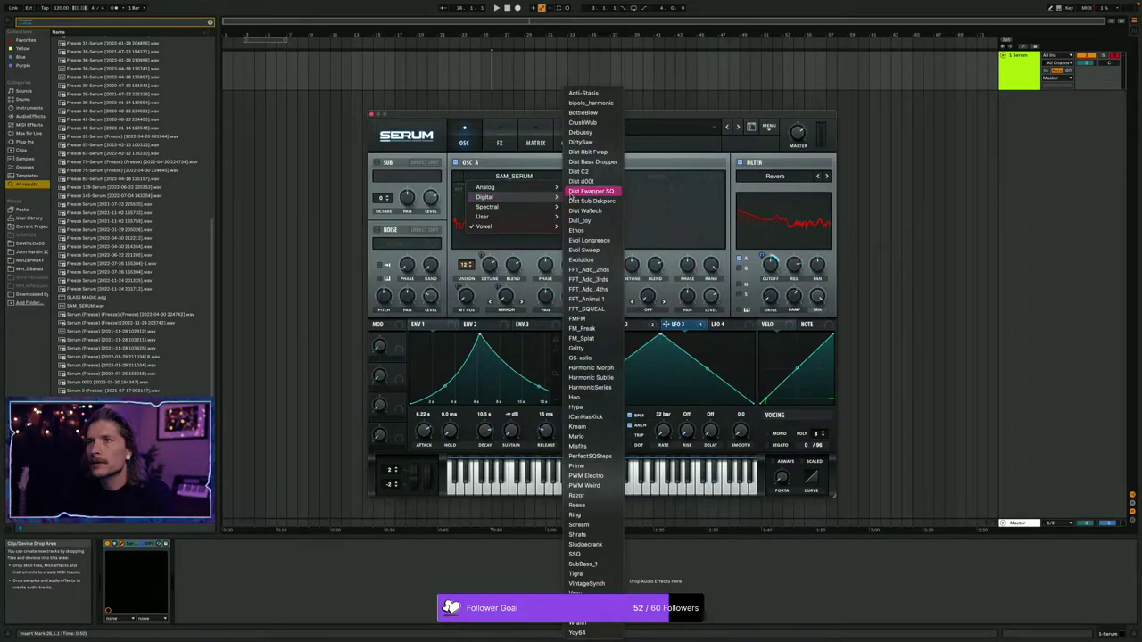
pyautogui.click(589, 191)
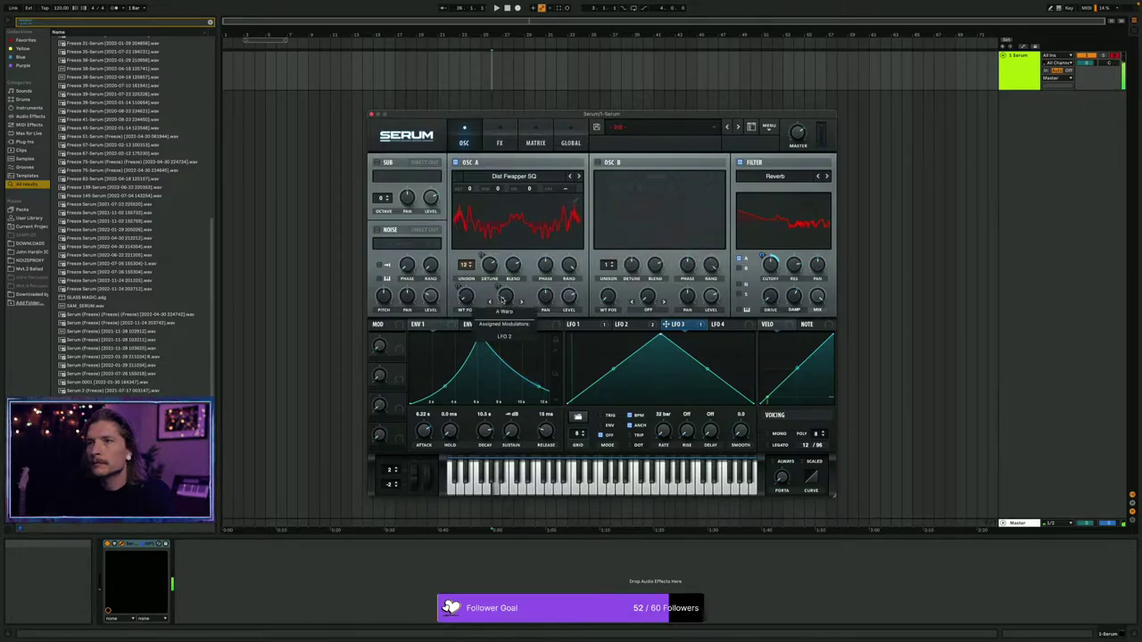
pyautogui.click(629, 324)
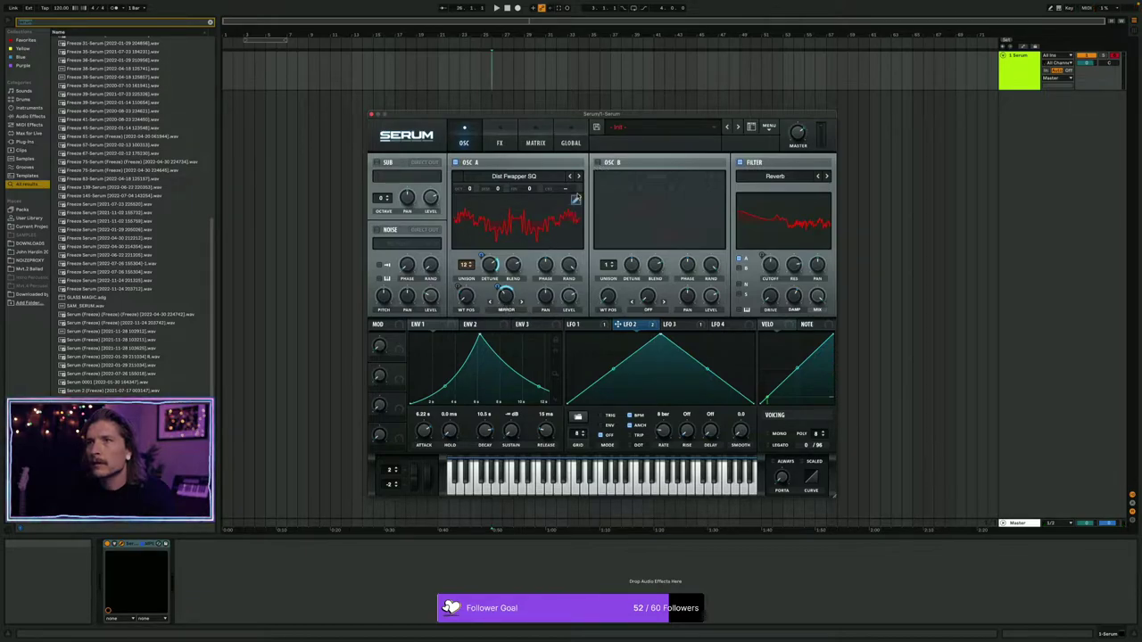
# Enable oscillator B with 6 unison voices and assign envelope 1 to oscillator A's level.
pyautogui.click(597, 163)
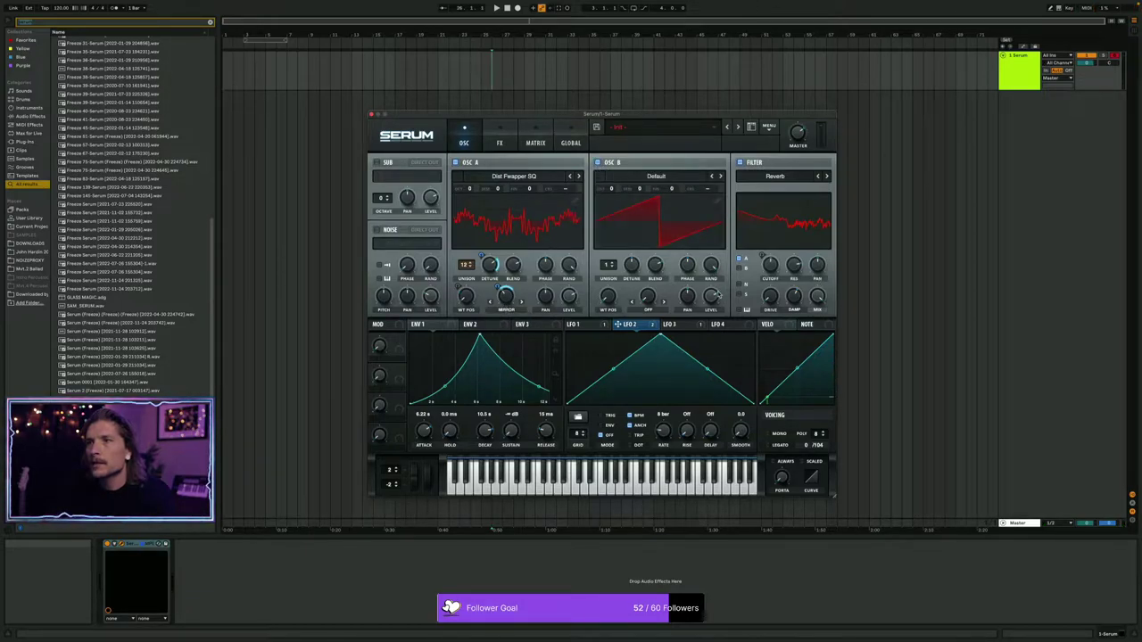
pyautogui.moveTo(423, 323); pyautogui.dragTo(568, 296)
pyautogui.moveTo(578, 489); pyautogui.dragTo(578, 489)
pyautogui.moveTo(560, 287); pyautogui.dragTo(560, 286)
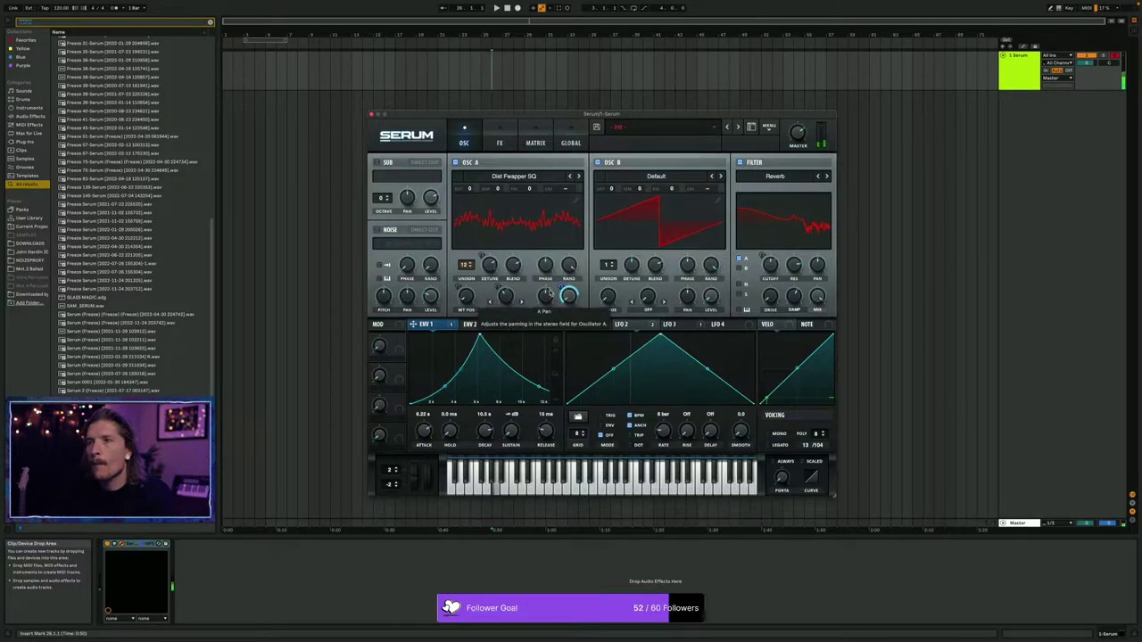
pyautogui.moveTo(608, 265); pyautogui.dragTo(605, 223)
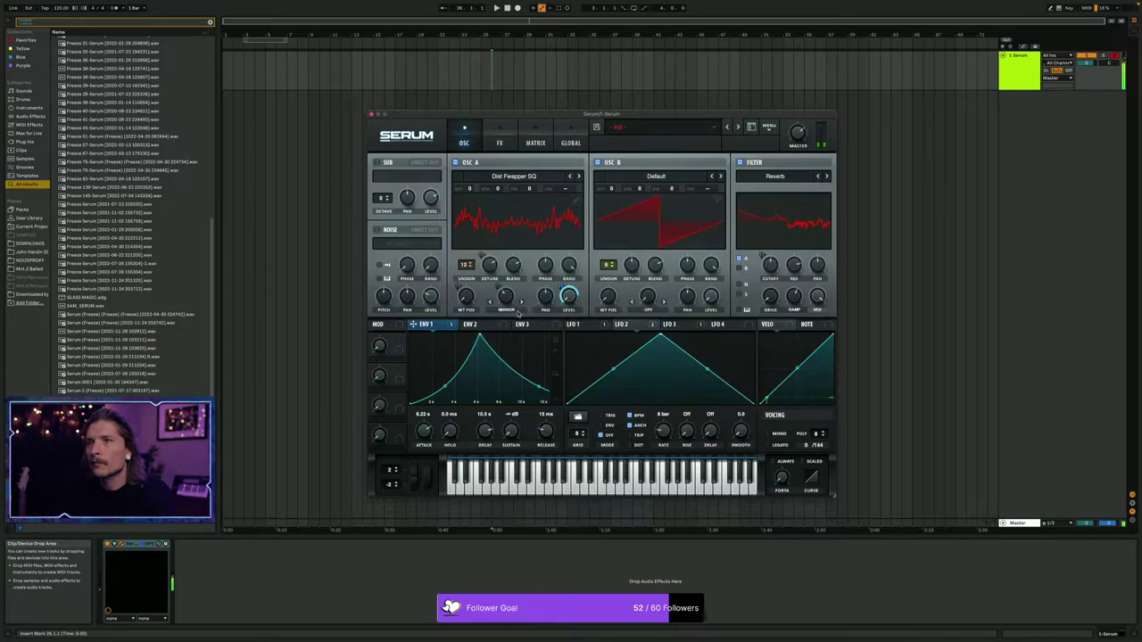
# Change oscillator A's warp mode to FM (from B) and lower the base warp amount.
pyautogui.click(519, 313)
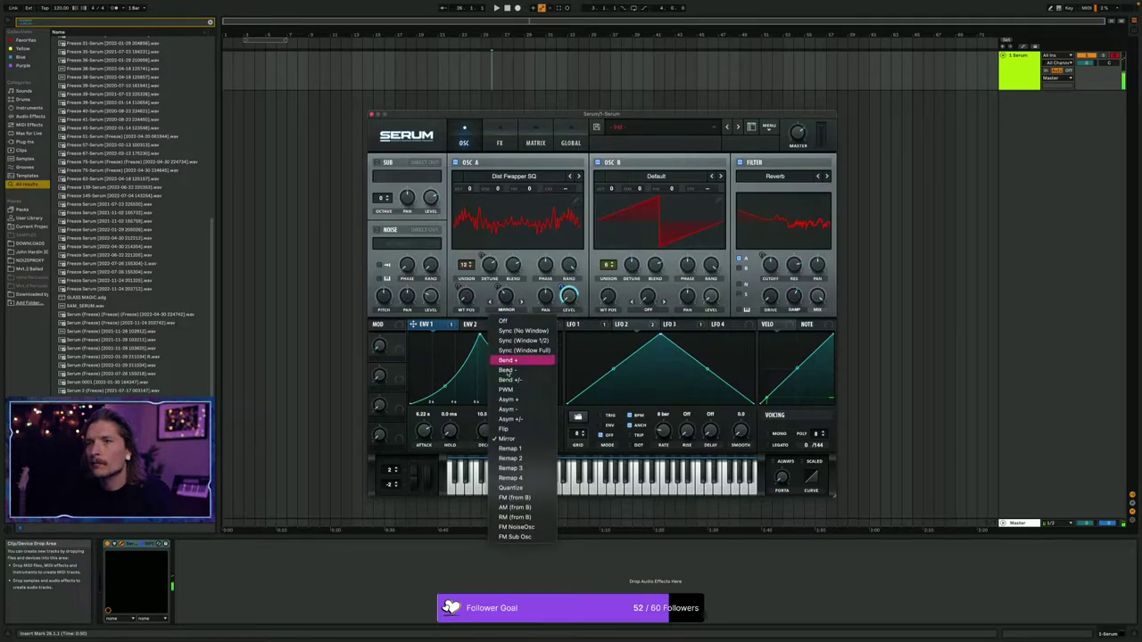
pyautogui.click(533, 498)
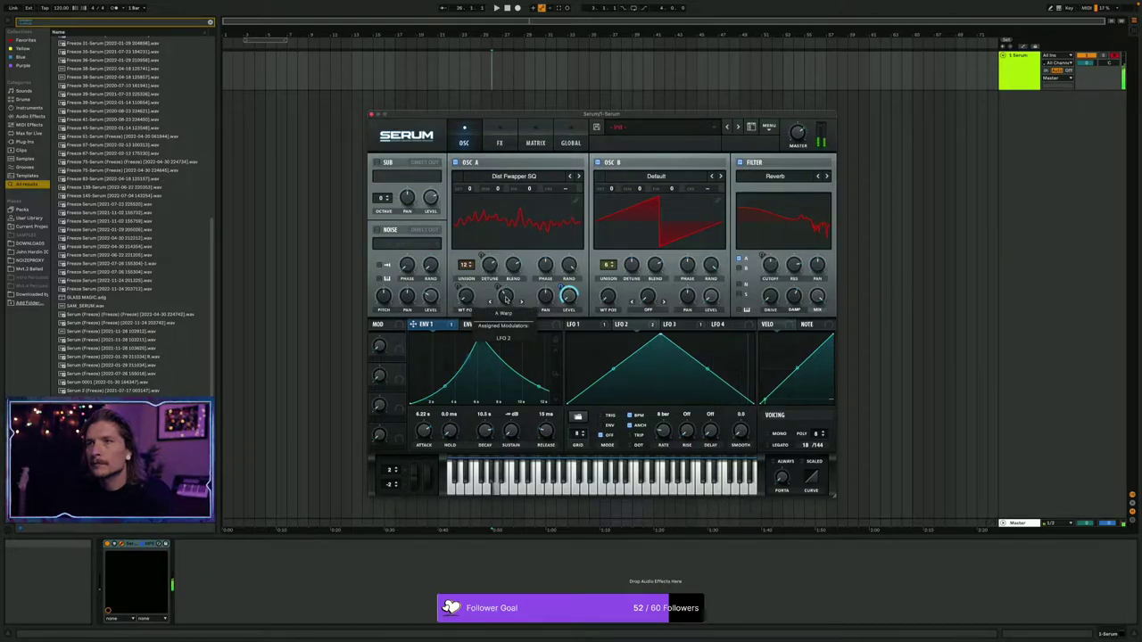
pyautogui.moveTo(506, 299); pyautogui.dragTo(506, 313)
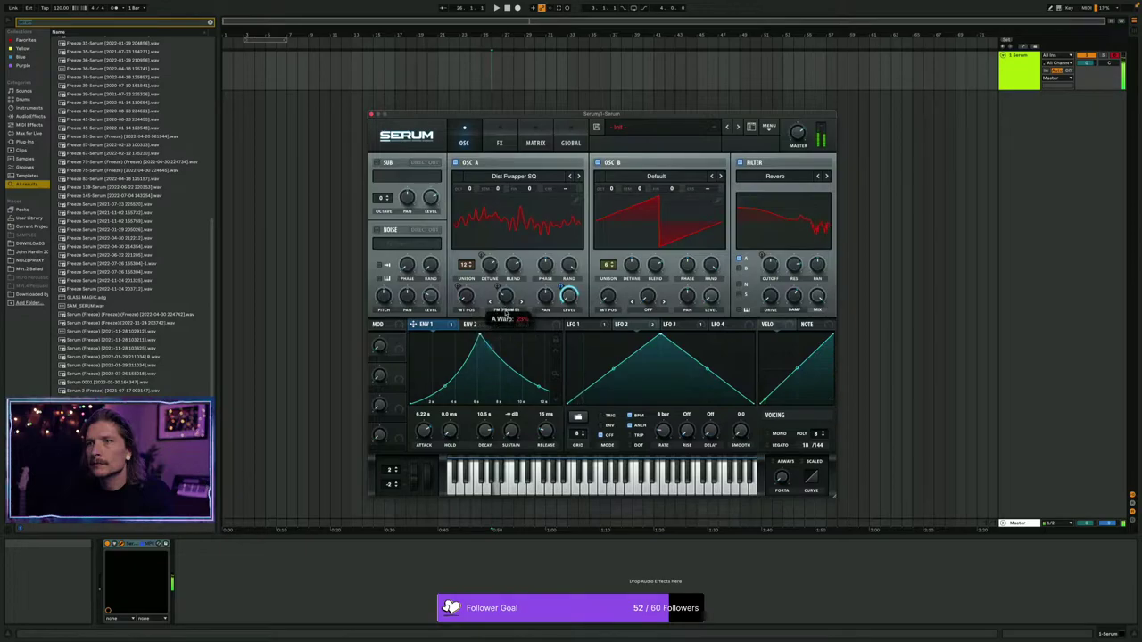
pyautogui.moveTo(793, 139)
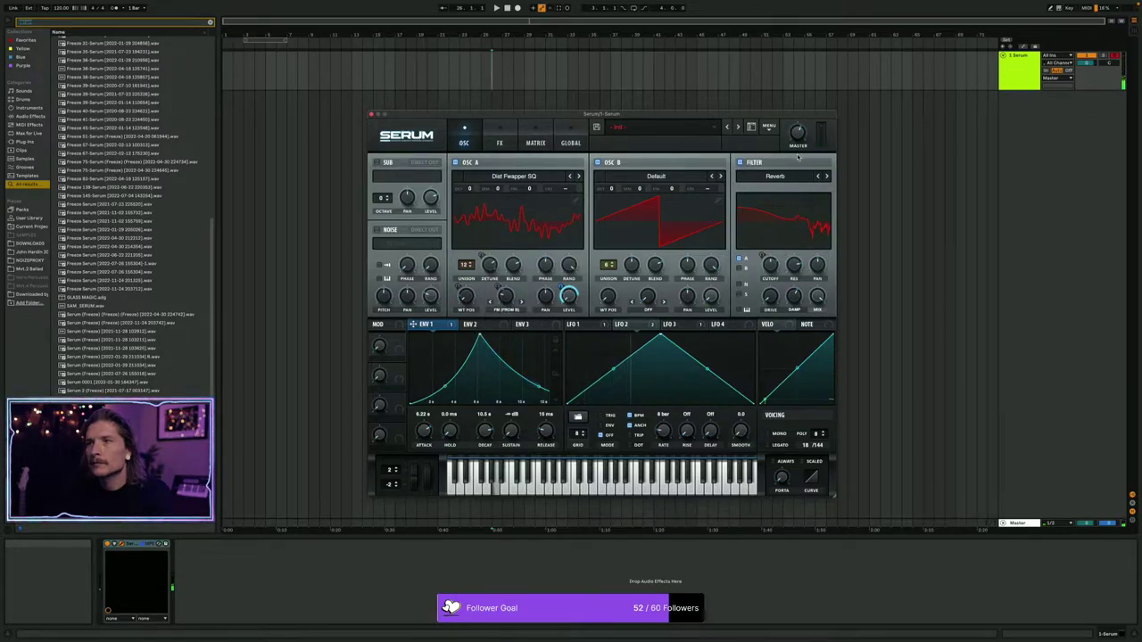
# Bend envelope 1's attack and decay curves upward so both segments are convex.
pyautogui.moveTo(445, 386)
pyautogui.mouseDown()
pyautogui.moveTo(446, 357)
pyautogui.moveTo(449, 366)
pyautogui.mouseUp()
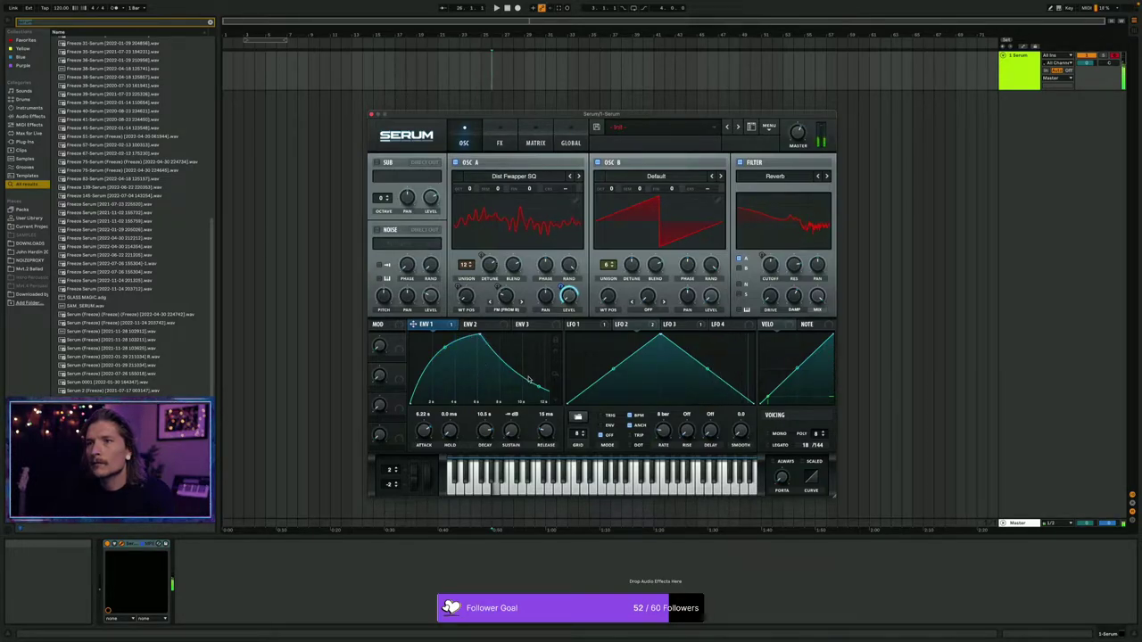
pyautogui.moveTo(536, 382); pyautogui.dragTo(538, 372)
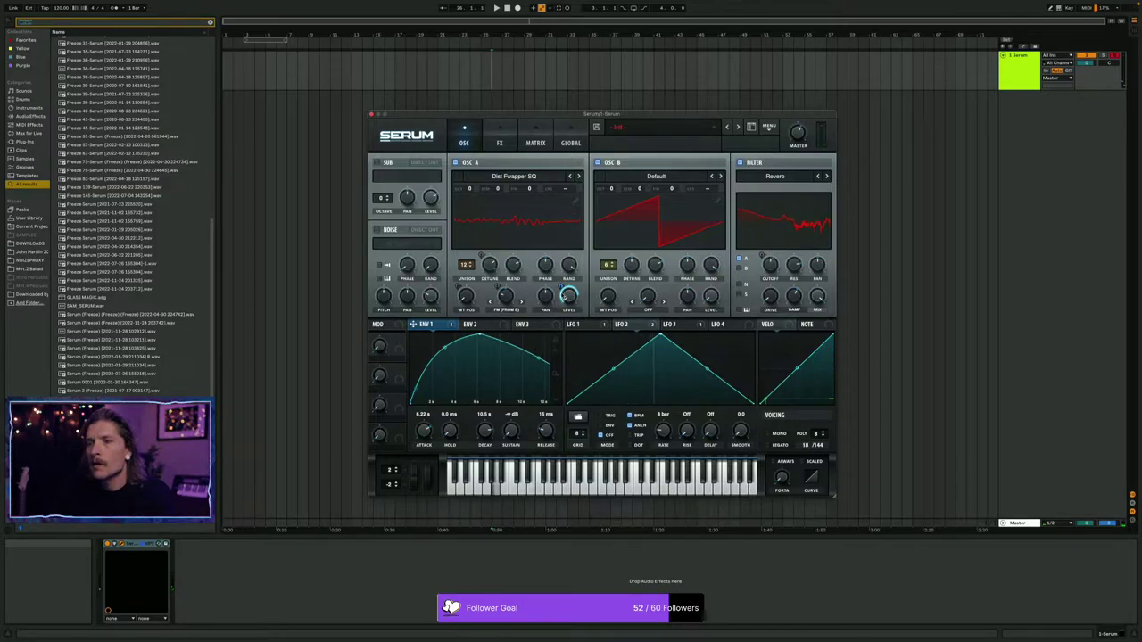
pyautogui.moveTo(564, 296)
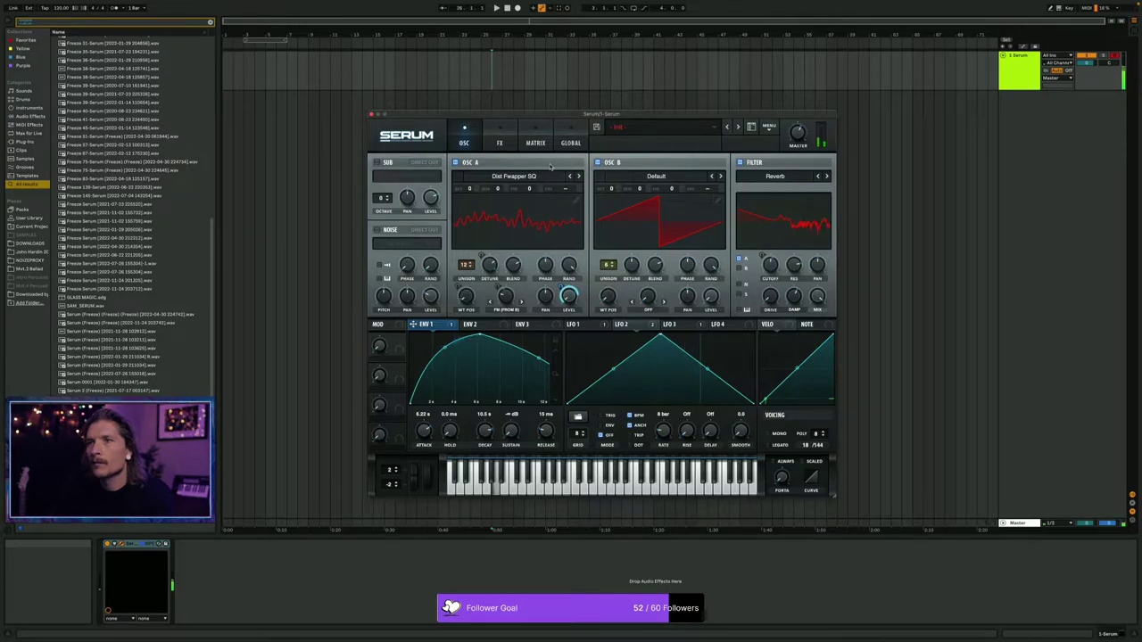
# Enable the Reverb effect in the effects rack and return to the oscillator view.
pyautogui.click(500, 142)
pyautogui.click(380, 274)
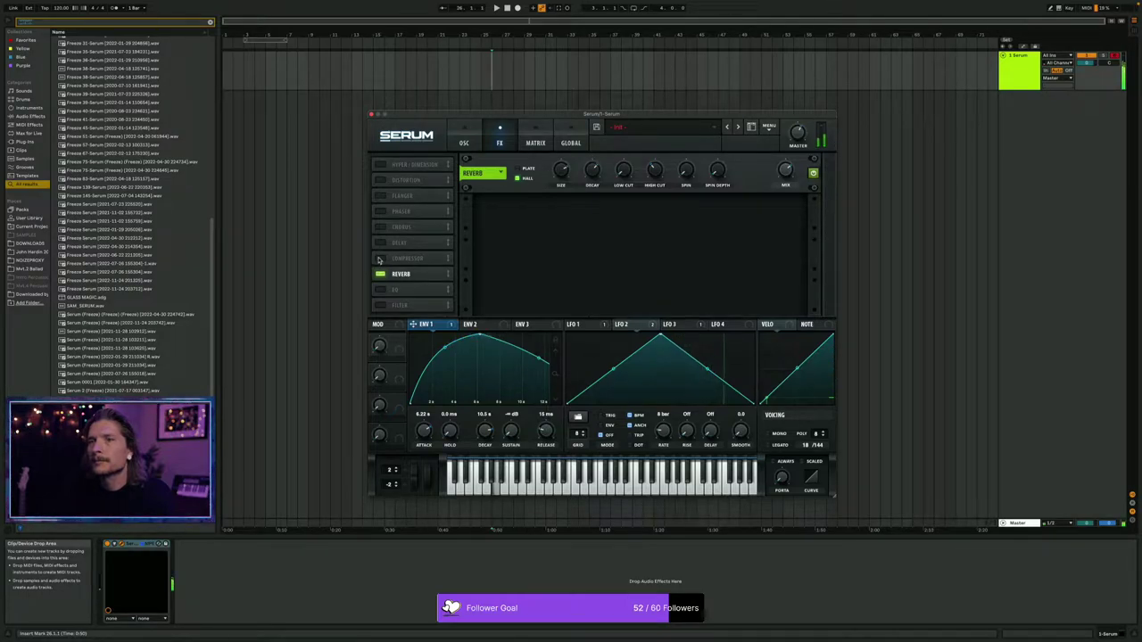
pyautogui.click(463, 145)
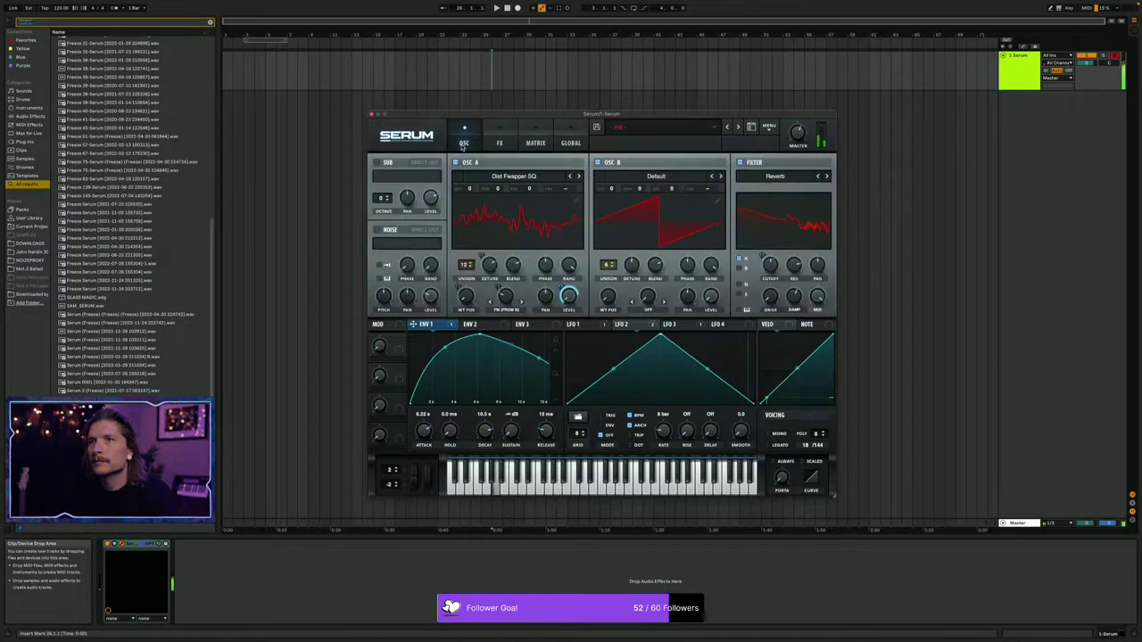
# Shape LFO 4 as a falling ramp modulating oscillator A's coarse pitch, in envelope mode with a rate of 16 bar.
pyautogui.click(720, 324)
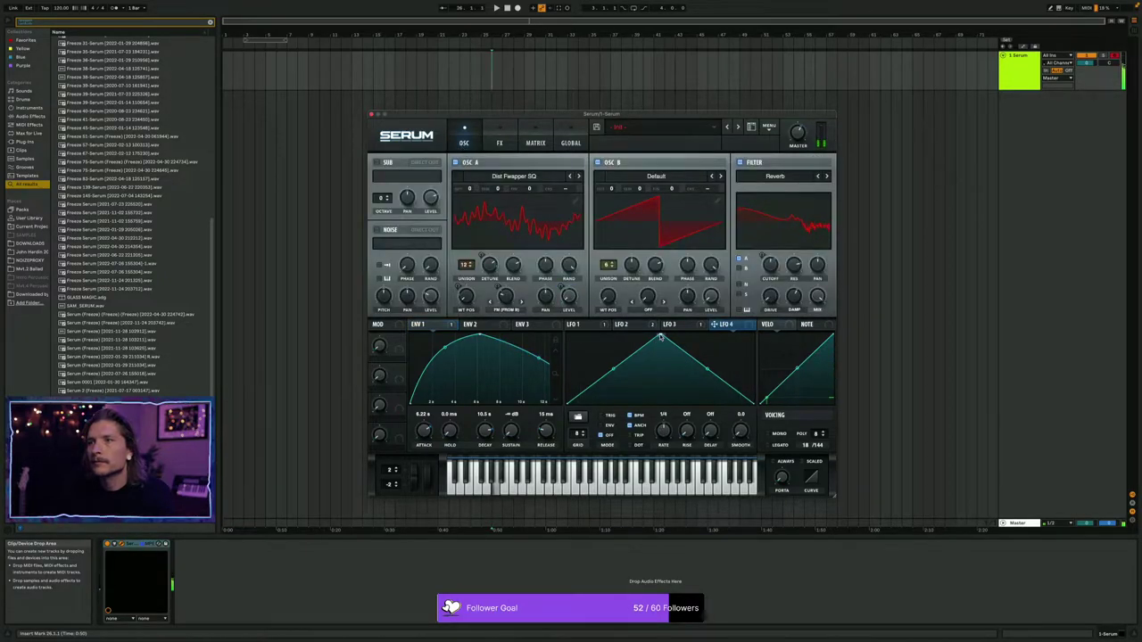
pyautogui.moveTo(660, 337); pyautogui.dragTo(464, 322)
pyautogui.moveTo(715, 325)
pyautogui.mouseDown()
pyautogui.moveTo(669, 270)
pyautogui.moveTo(580, 219)
pyautogui.moveTo(565, 193)
pyautogui.mouseUp()
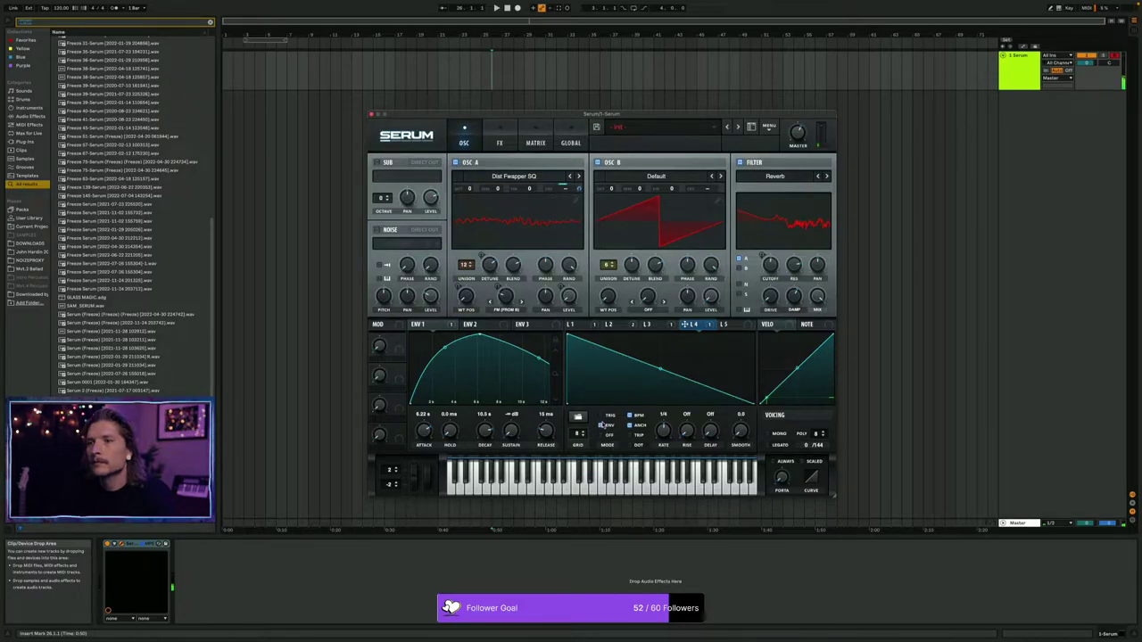
pyautogui.moveTo(660, 446); pyautogui.dragTo(662, 471)
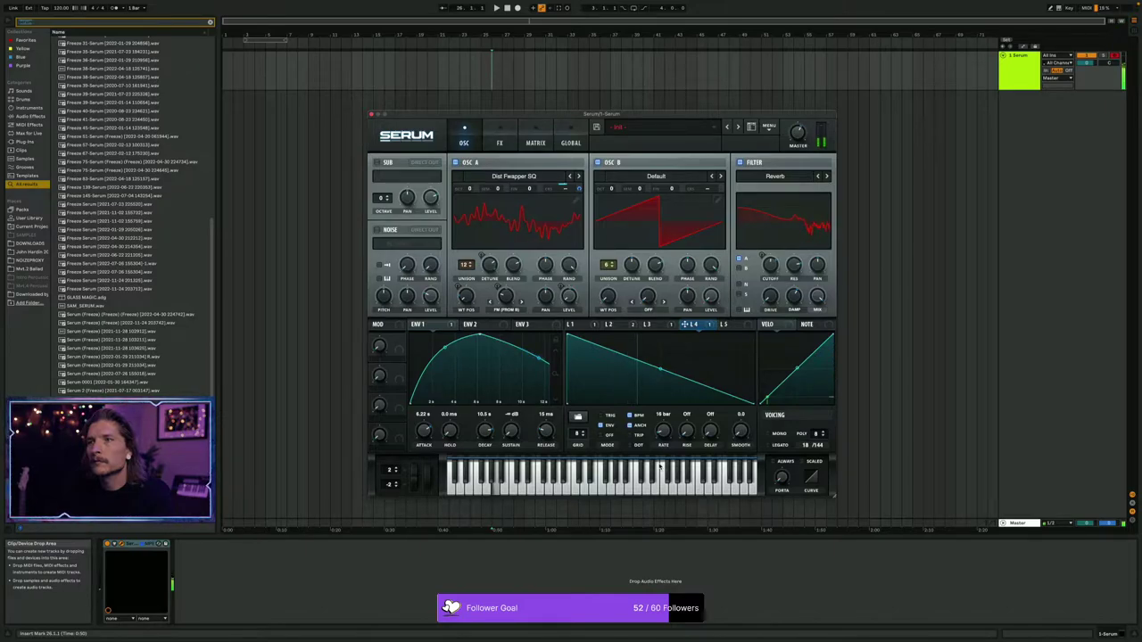
# Modulate the filter's pan with LFO 5 from a reset base value, using envelope mode and a rate of 8 bar.
pyautogui.click(724, 326)
pyautogui.moveTo(661, 337); pyautogui.dragTo(816, 266)
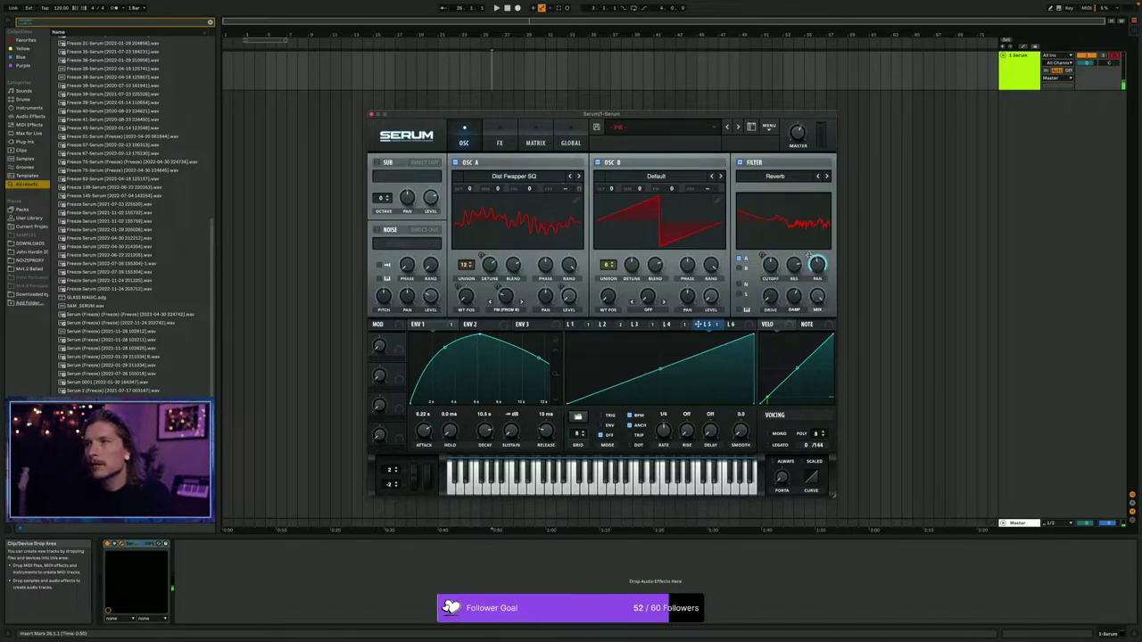
pyautogui.rightClick(810, 256)
pyautogui.click(809, 255)
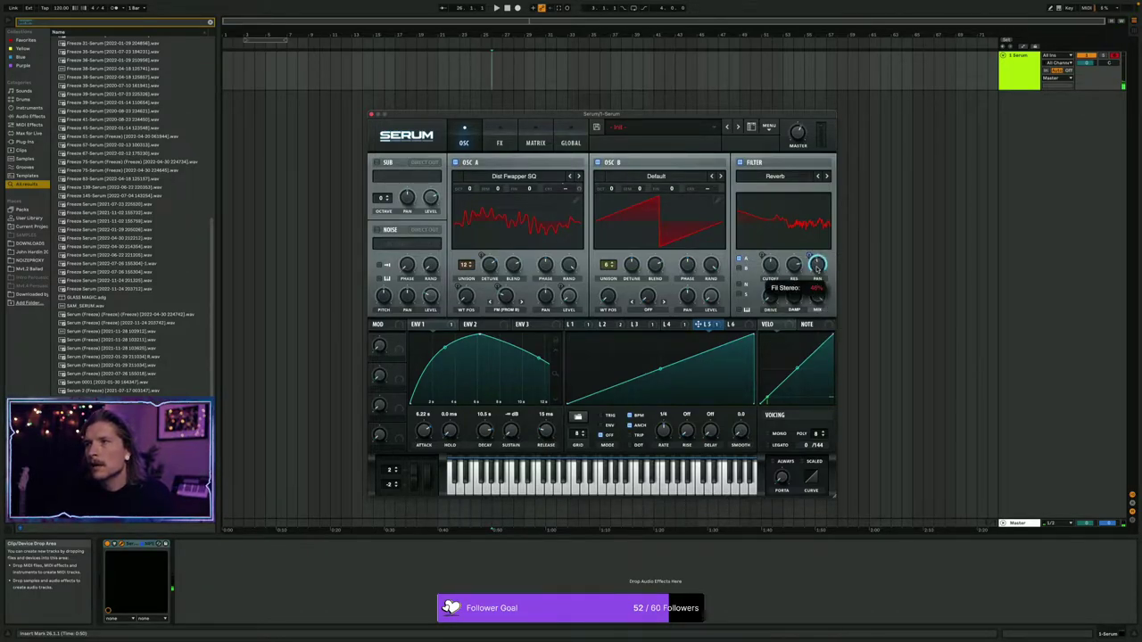
pyautogui.rightClick(817, 266)
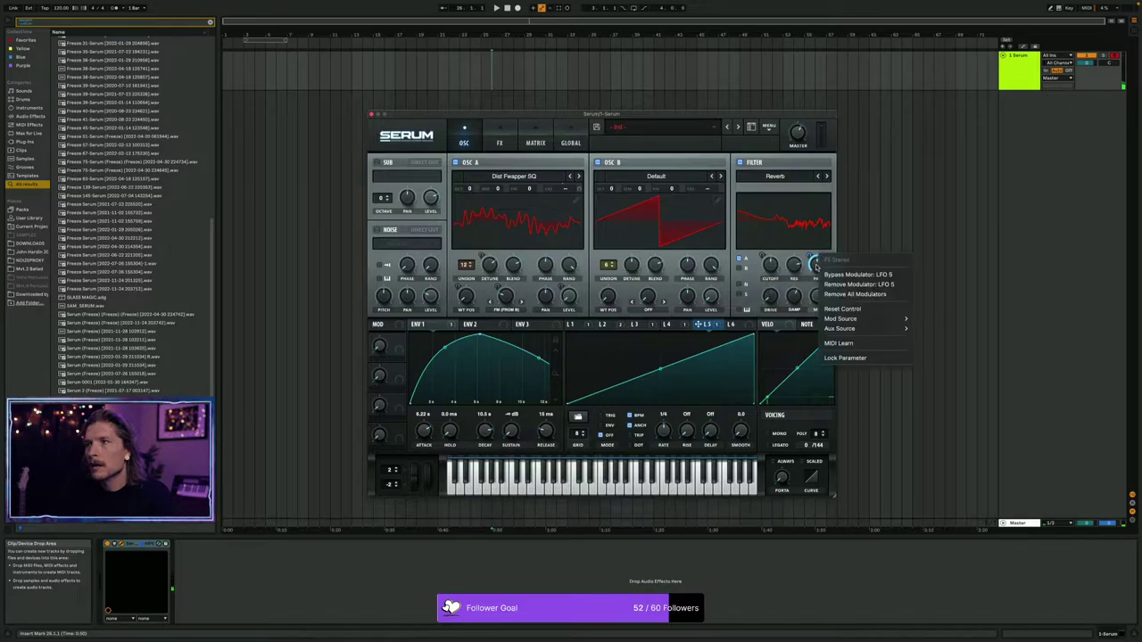
pyautogui.click(835, 309)
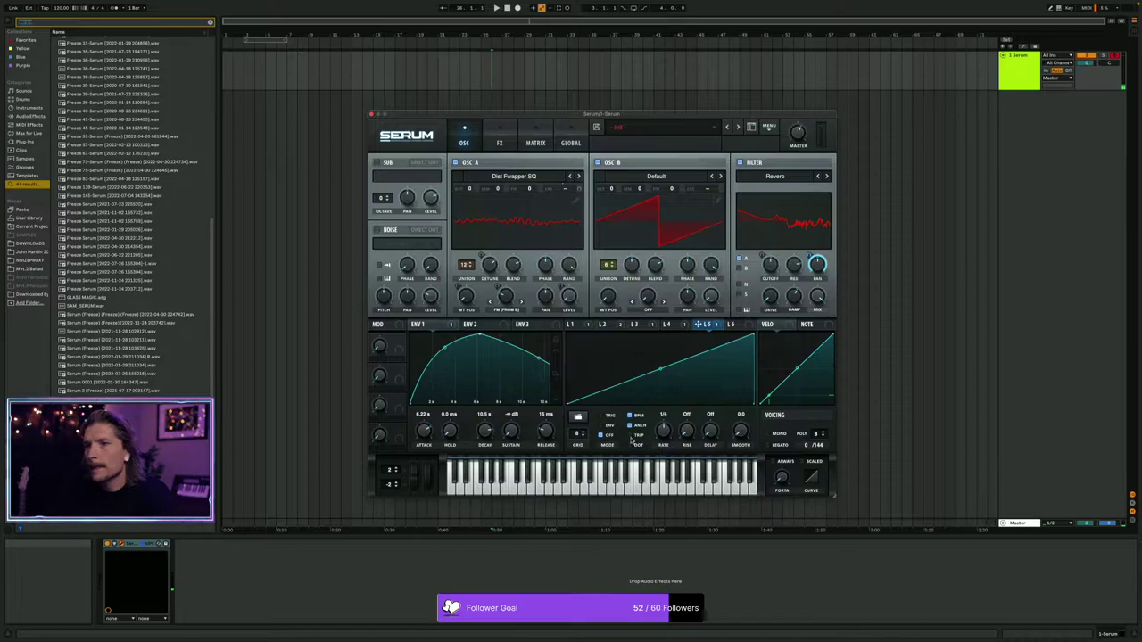
pyautogui.moveTo(663, 429); pyautogui.dragTo(666, 463)
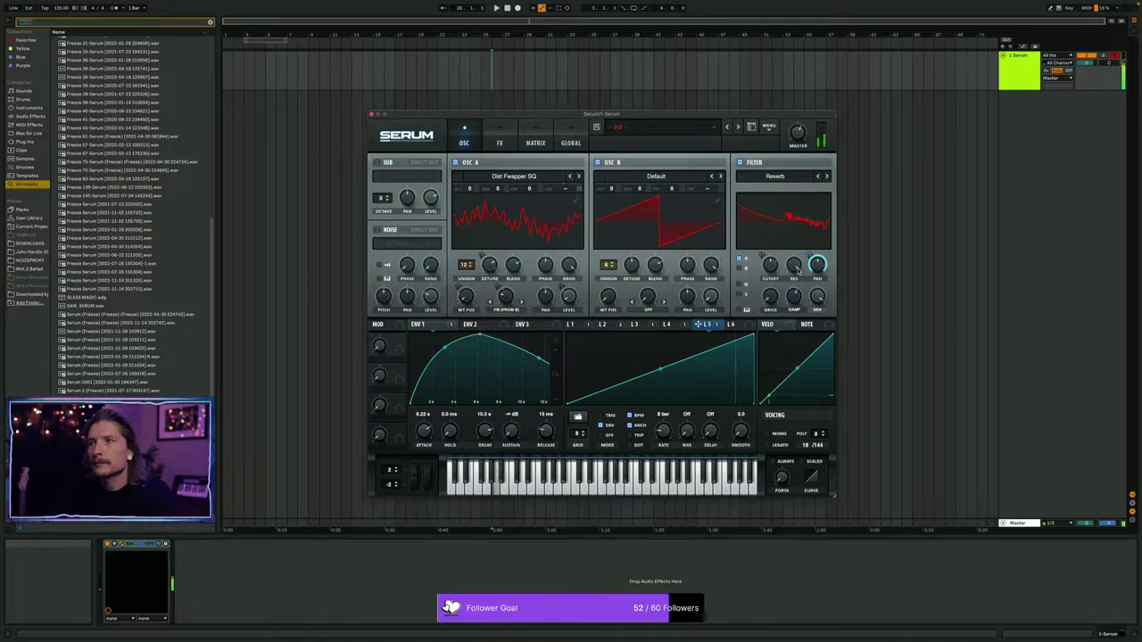
# Switch LFO 3, which modulates the filter cutoff, to envelope mode with a rate of 8 bar.
pyautogui.moveTo(774, 268)
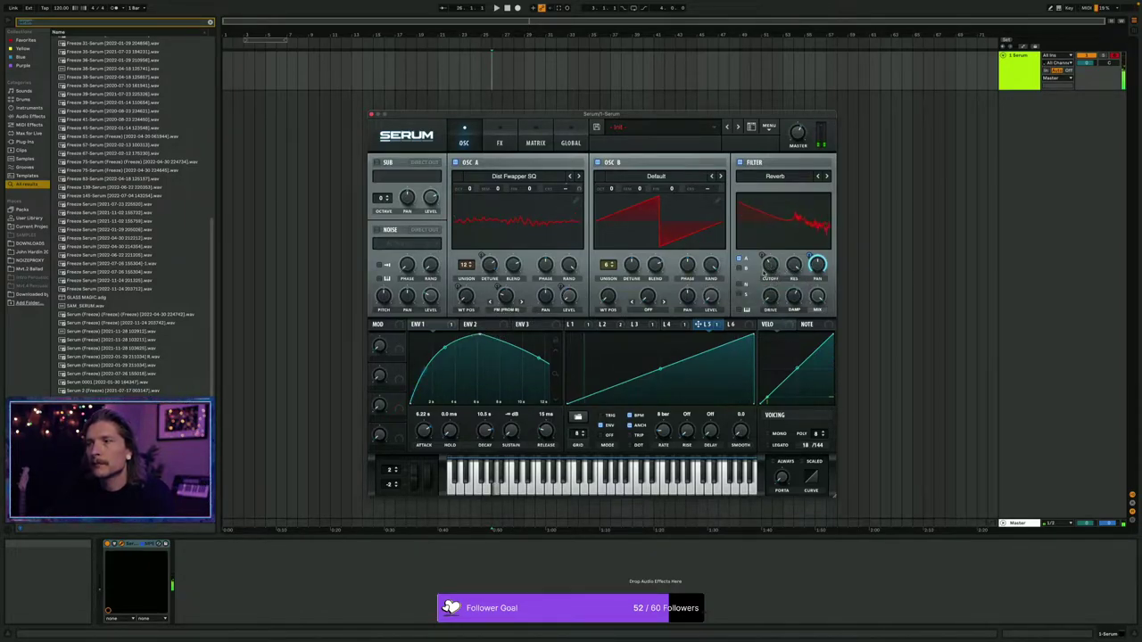
pyautogui.click(671, 326)
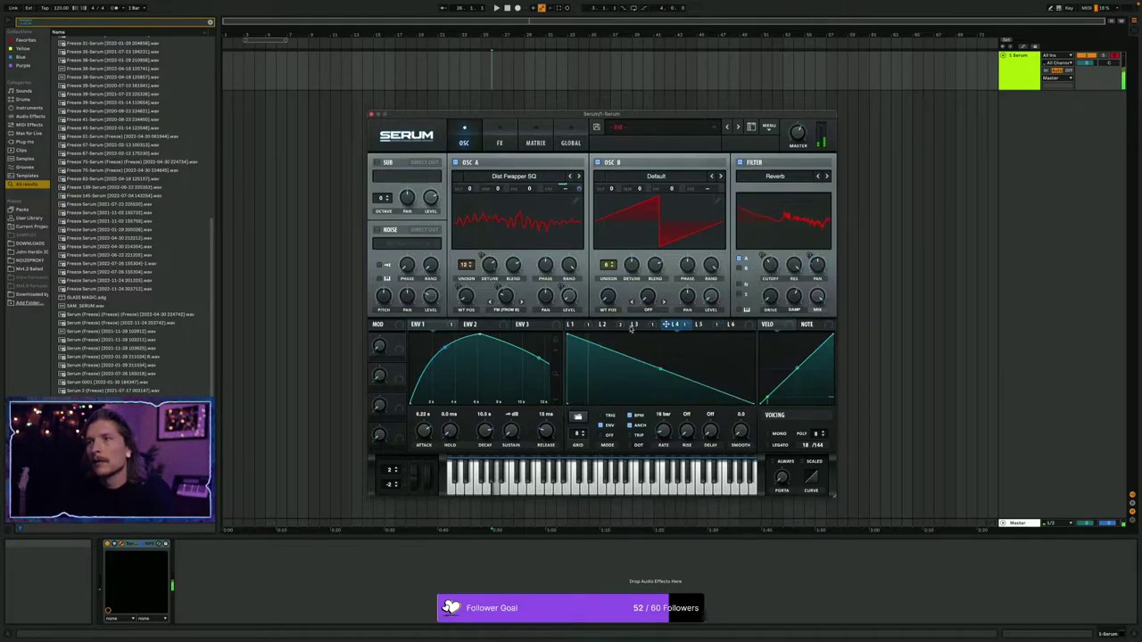
pyautogui.click(633, 325)
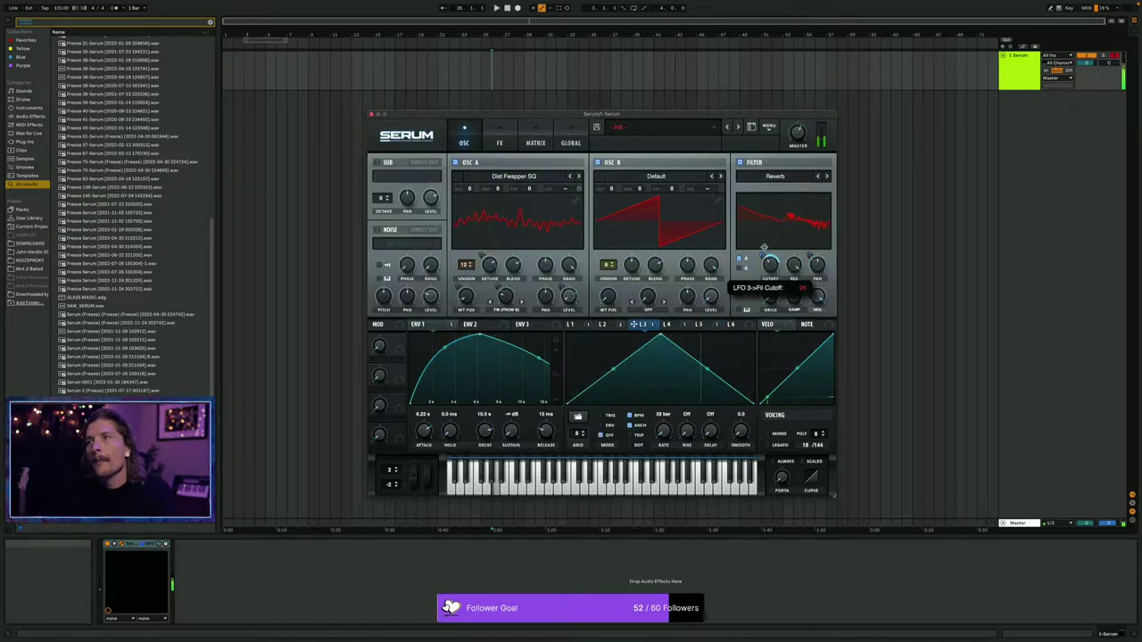
pyautogui.moveTo(761, 257)
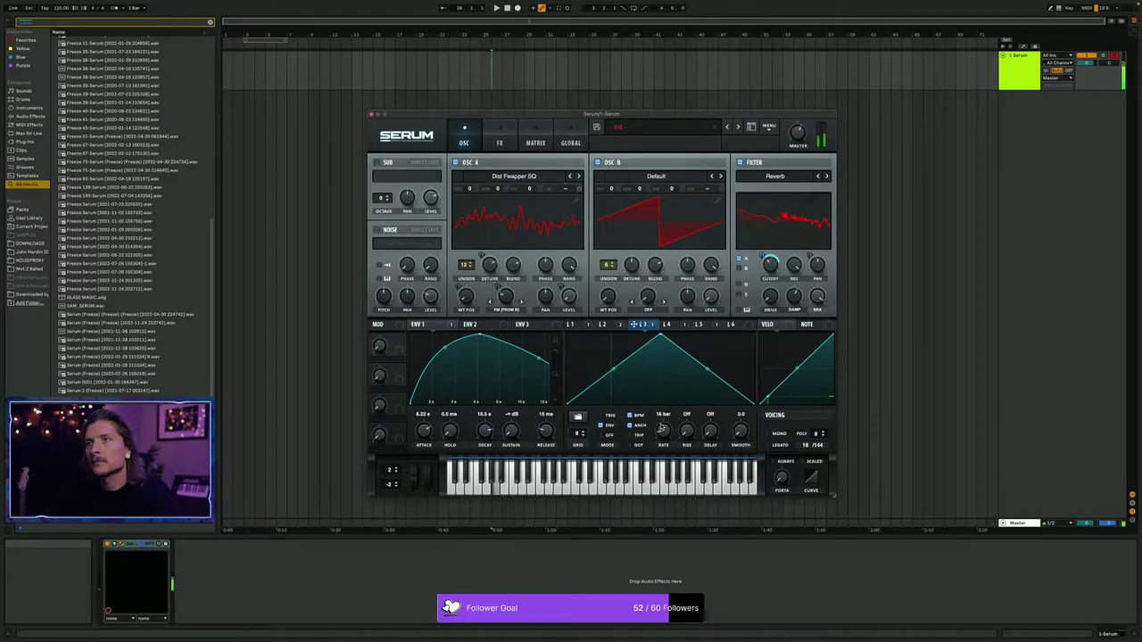
pyautogui.moveTo(662, 432); pyautogui.dragTo(663, 428)
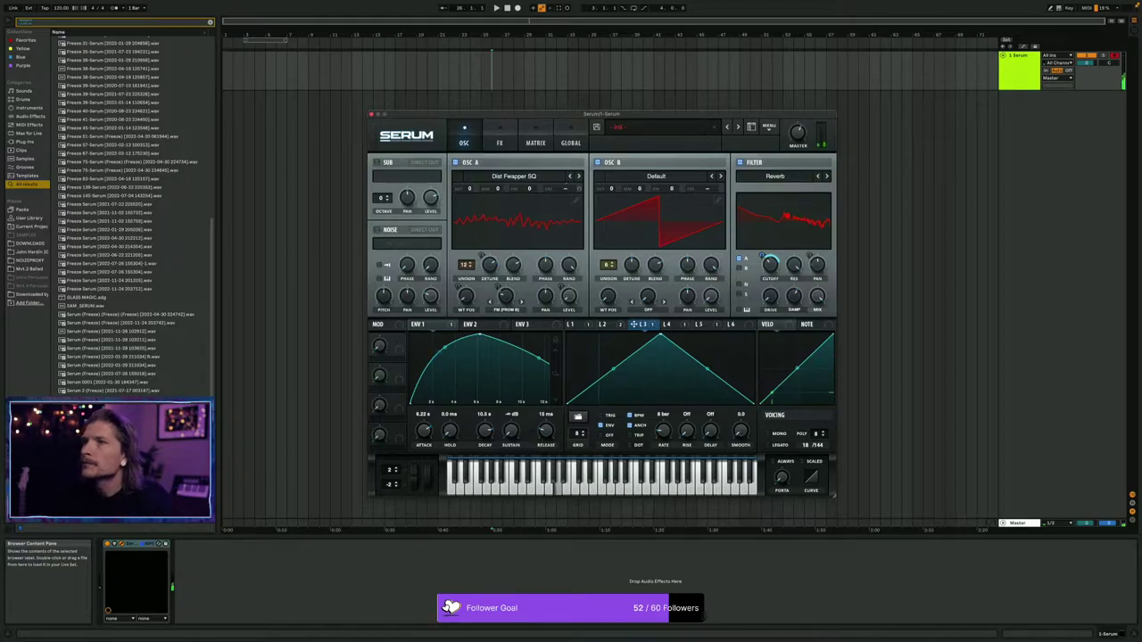
# Enable the Compressor effect after the Reverb, turn on Multiband and adjust its band level.
pyautogui.click(502, 135)
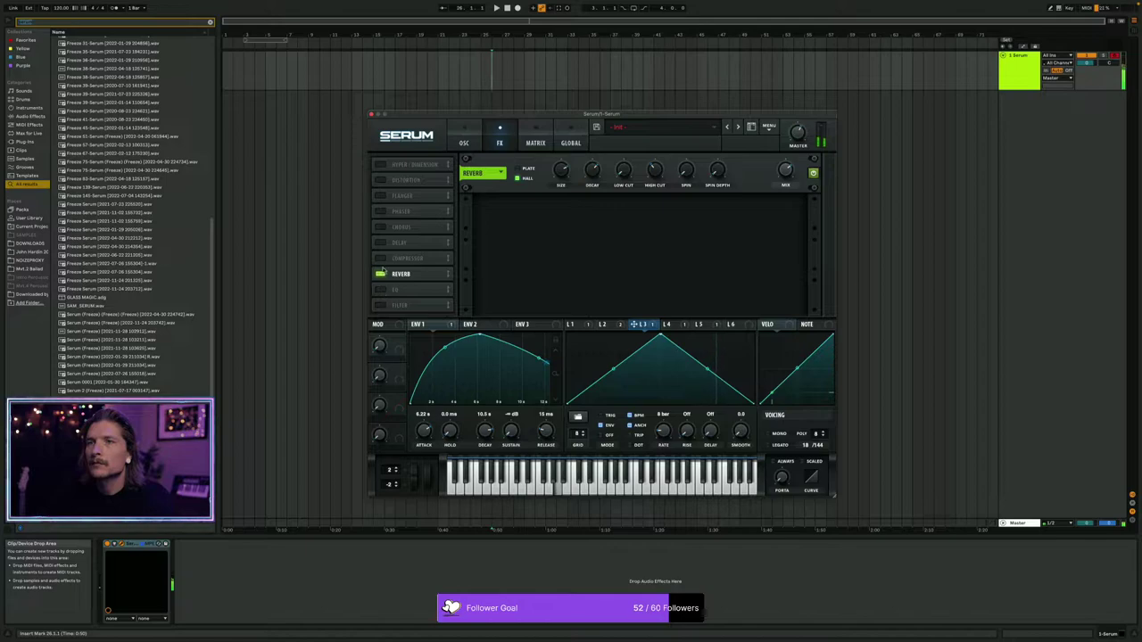
pyautogui.click(381, 259)
pyautogui.moveTo(401, 261); pyautogui.dragTo(400, 278)
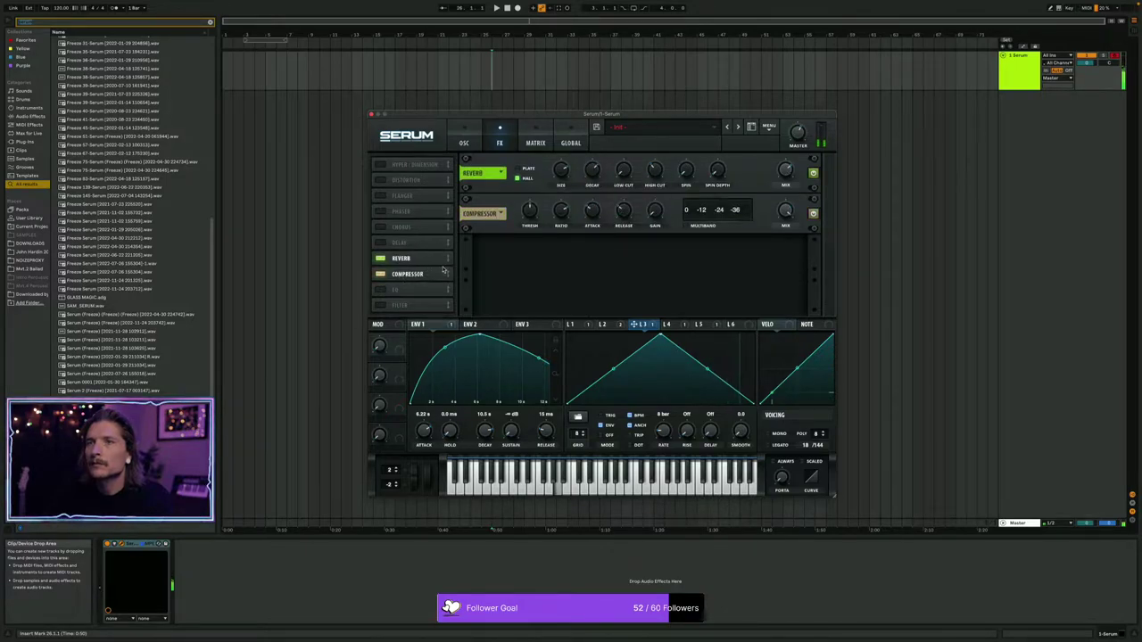
pyautogui.click(709, 226)
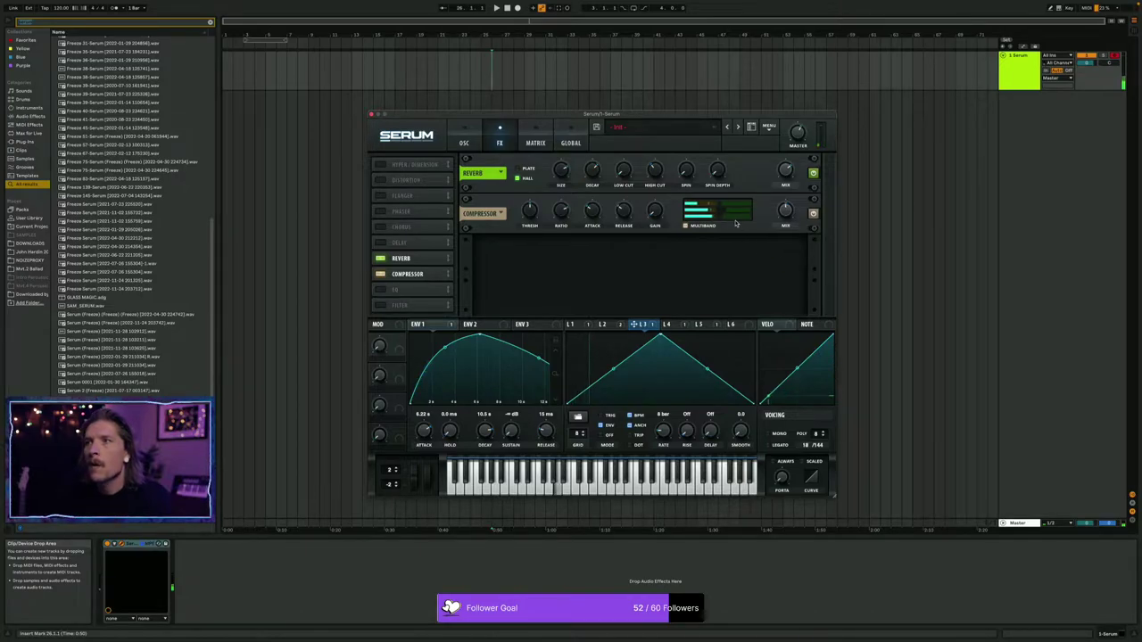
pyautogui.moveTo(730, 220); pyautogui.dragTo(739, 221)
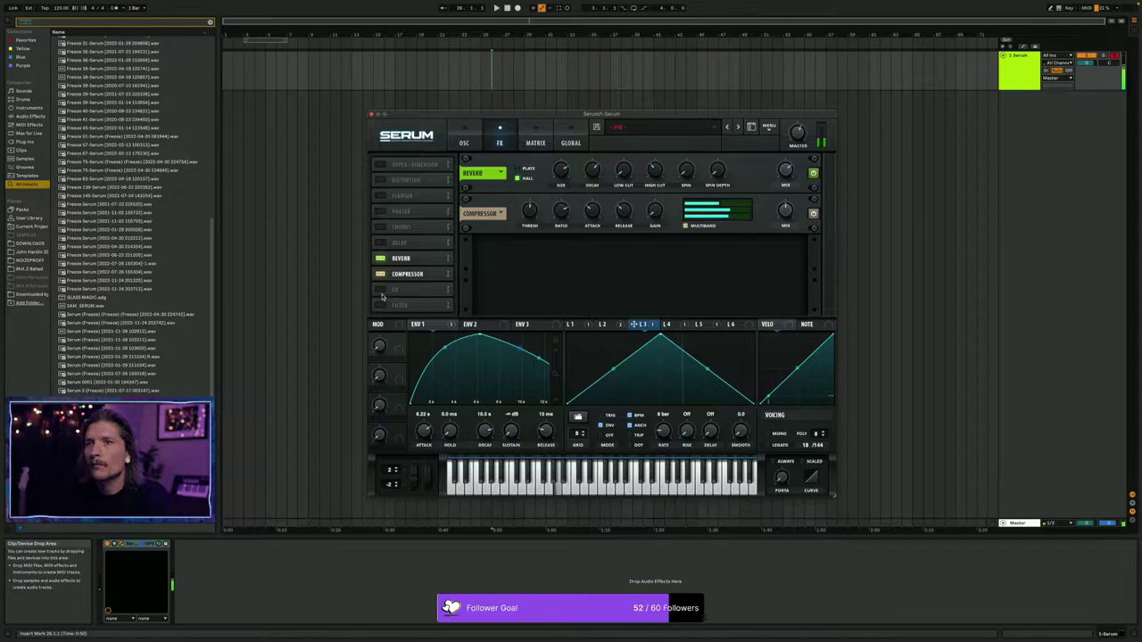
# Enable the EQ ahead of the Reverb, with its high band as a peak cut whose frequency is modulated by LFO 3.
pyautogui.moveTo(383, 295); pyautogui.dragTo(421, 252)
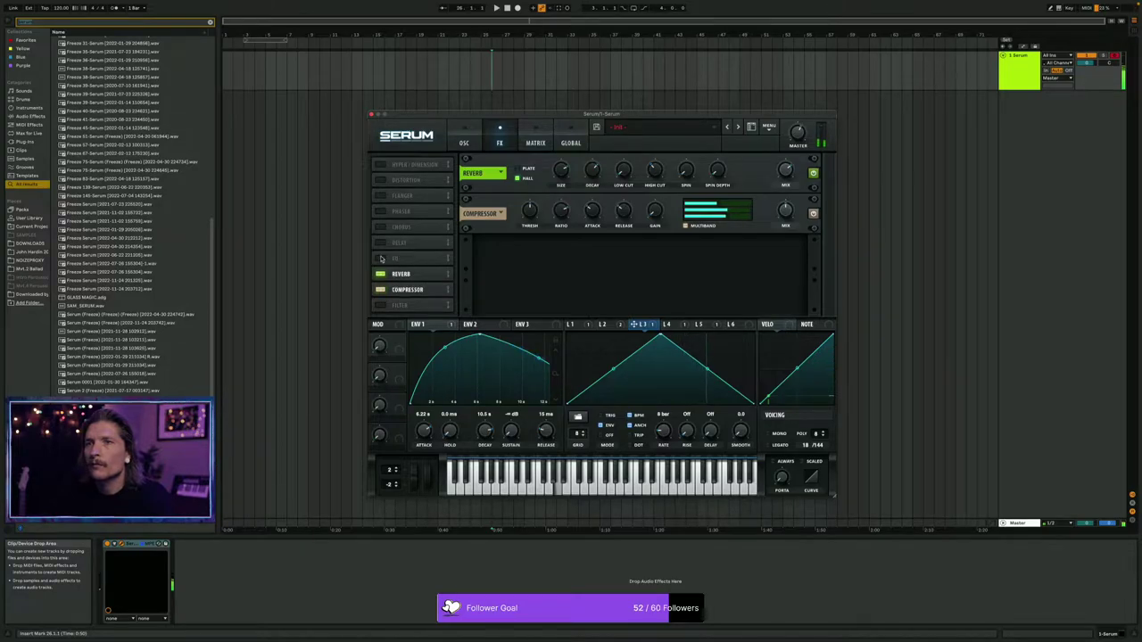
pyautogui.click(380, 258)
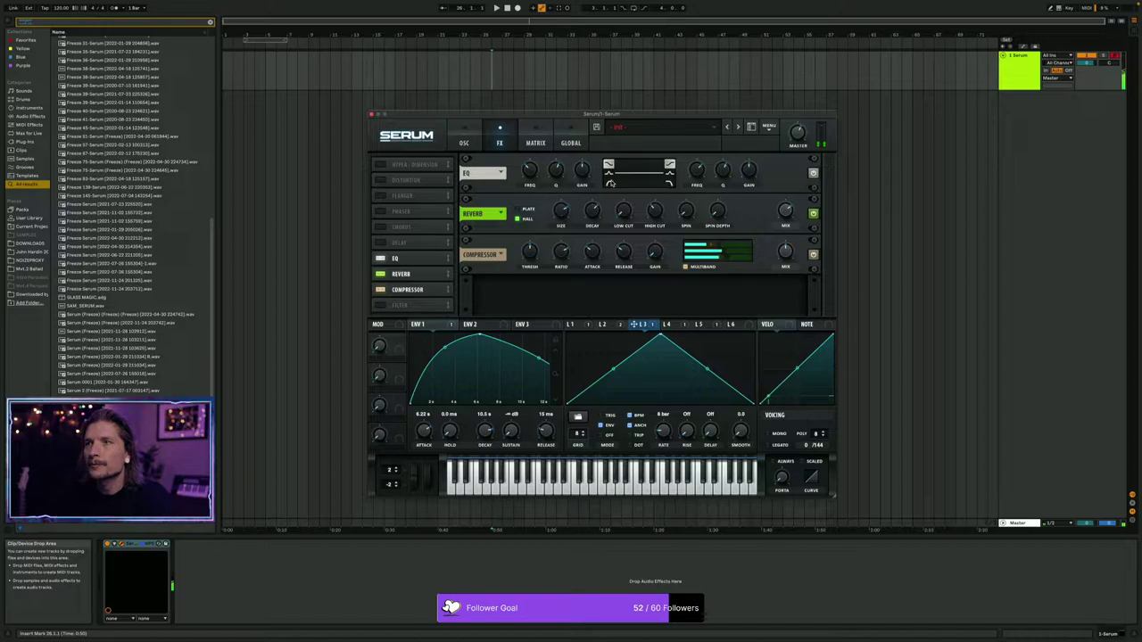
pyautogui.click(670, 174)
pyautogui.moveTo(748, 172); pyautogui.dragTo(755, 242)
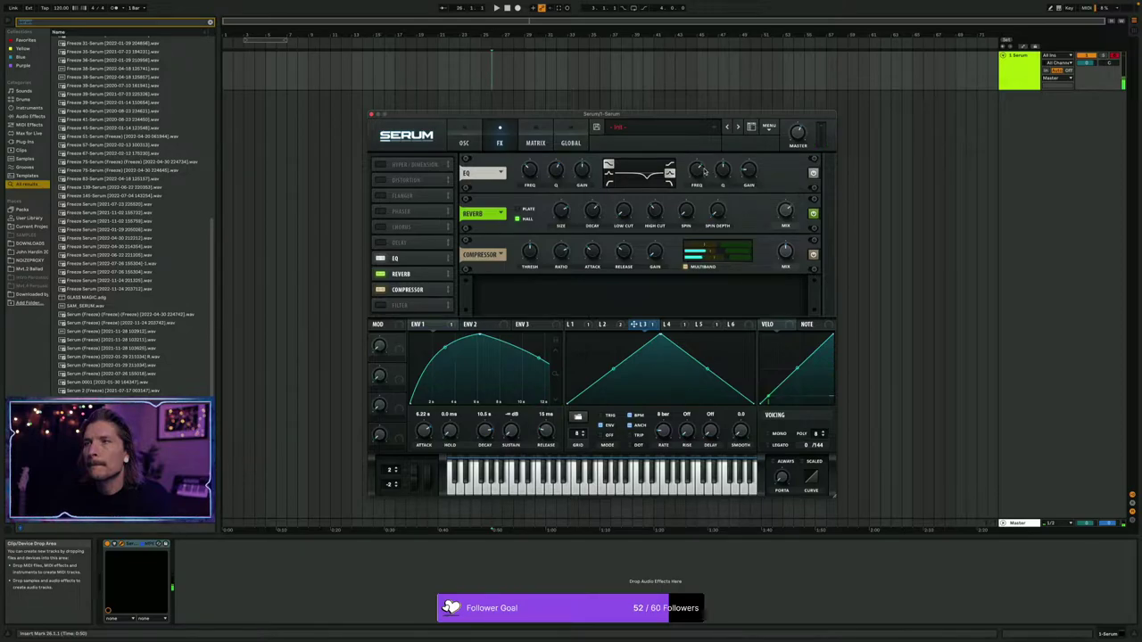
pyautogui.moveTo(722, 172); pyautogui.dragTo(723, 166)
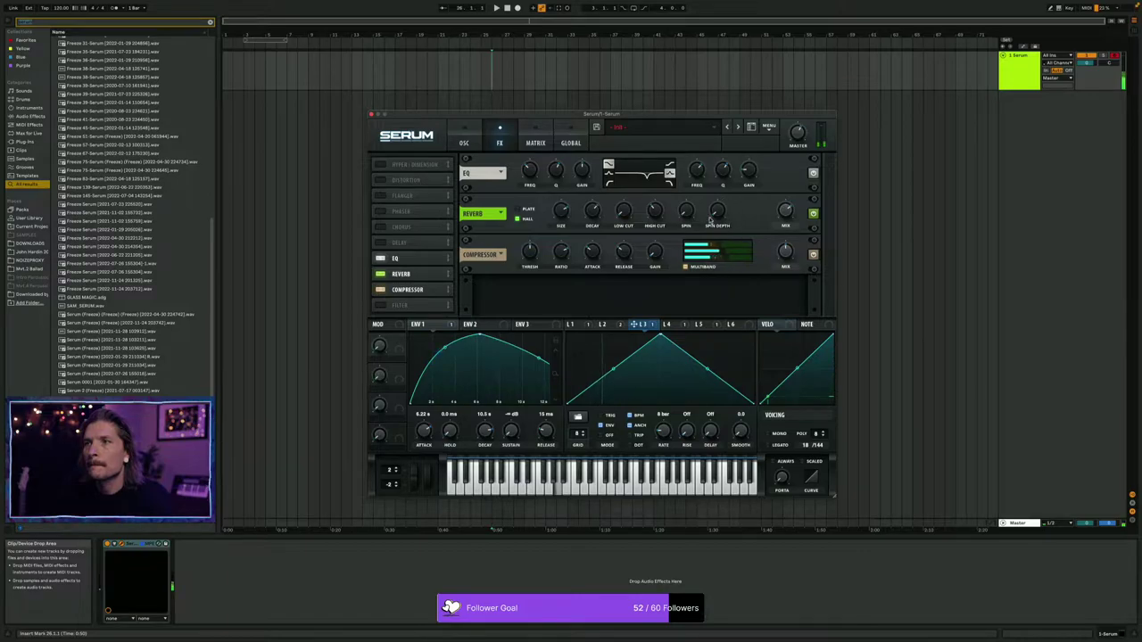
pyautogui.moveTo(635, 325); pyautogui.dragTo(696, 169)
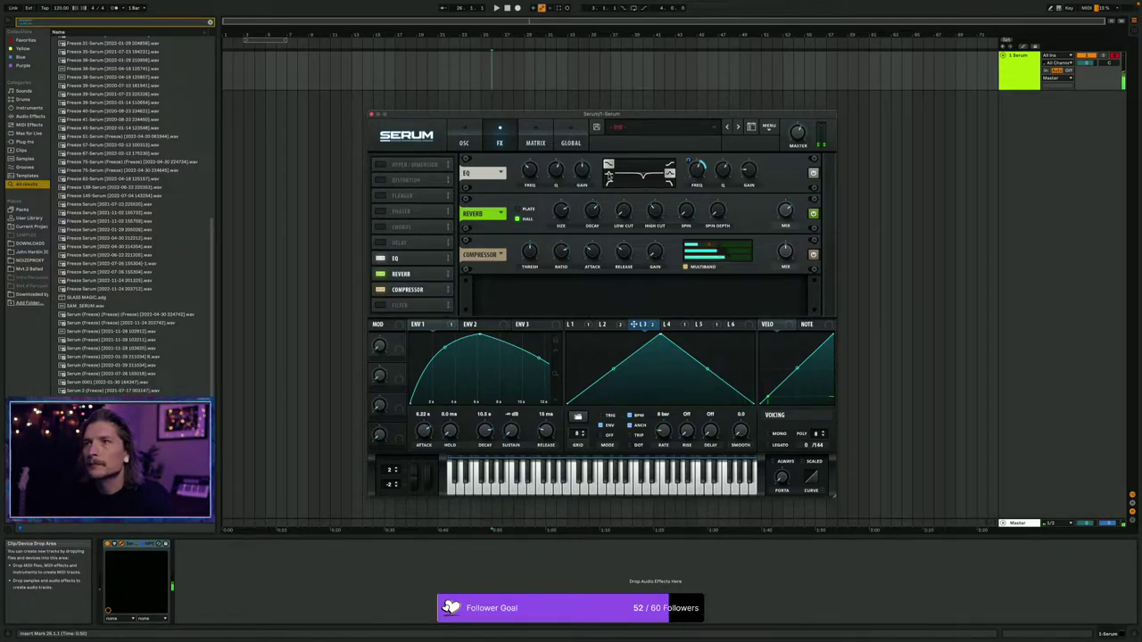
# Change the EQ's low band to a peak shape, cut its gain, and adjust its frequency and Q.
pyautogui.moveTo(537, 174); pyautogui.dragTo(536, 192)
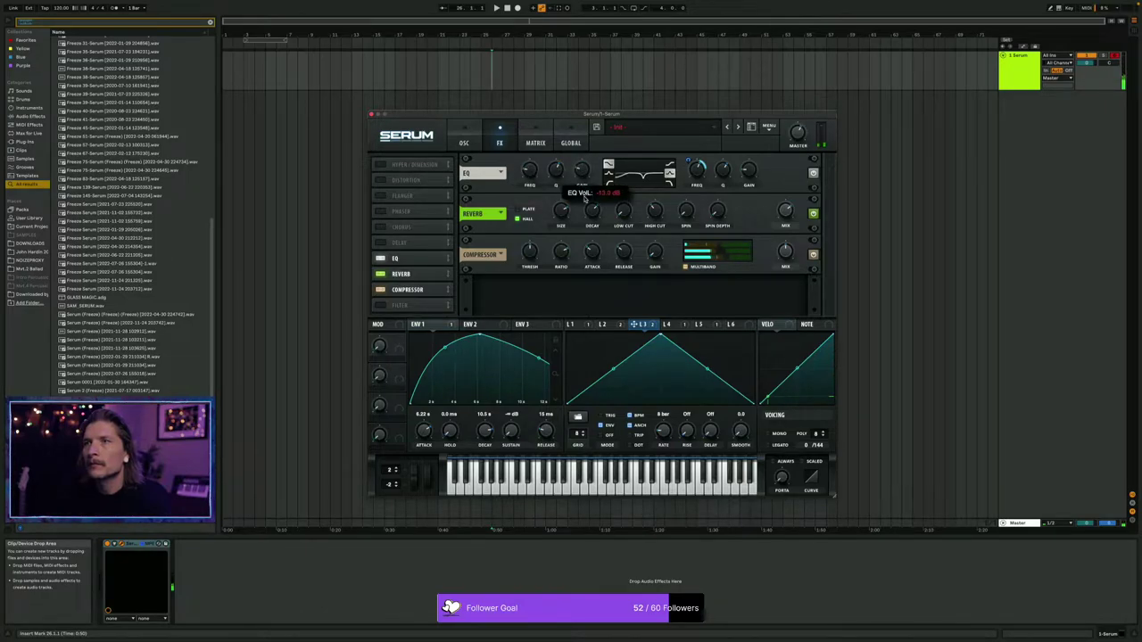
pyautogui.click(612, 174)
pyautogui.moveTo(559, 168)
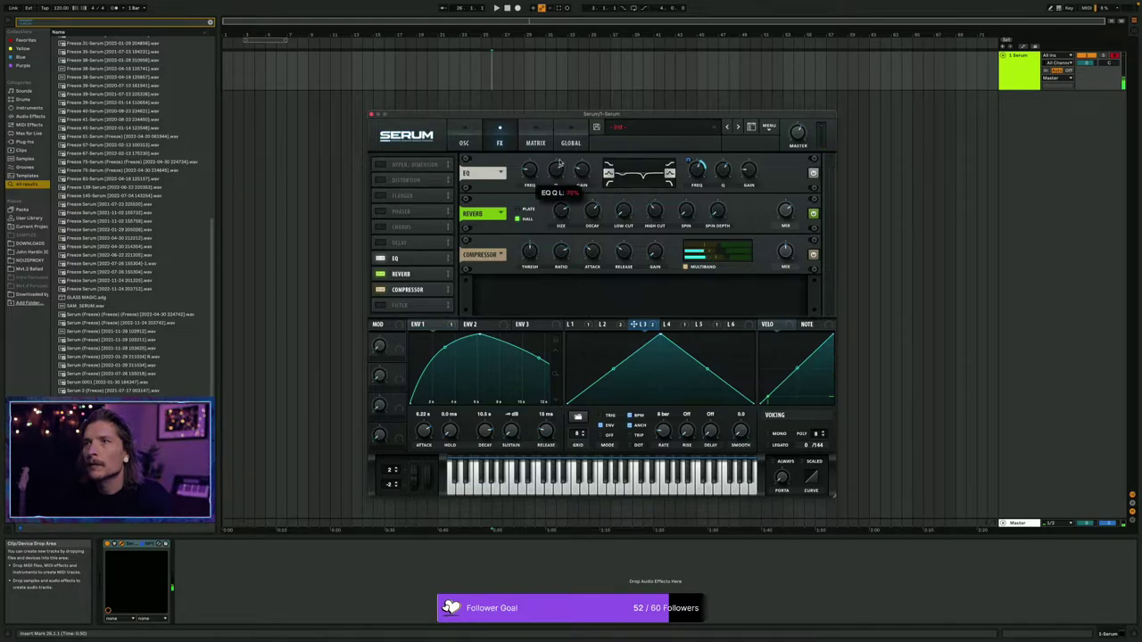
pyautogui.moveTo(583, 172); pyautogui.dragTo(584, 207)
pyautogui.moveTo(557, 161)
pyautogui.mouseDown()
pyautogui.moveTo(553, 198)
pyautogui.moveTo(555, 169)
pyautogui.mouseUp()
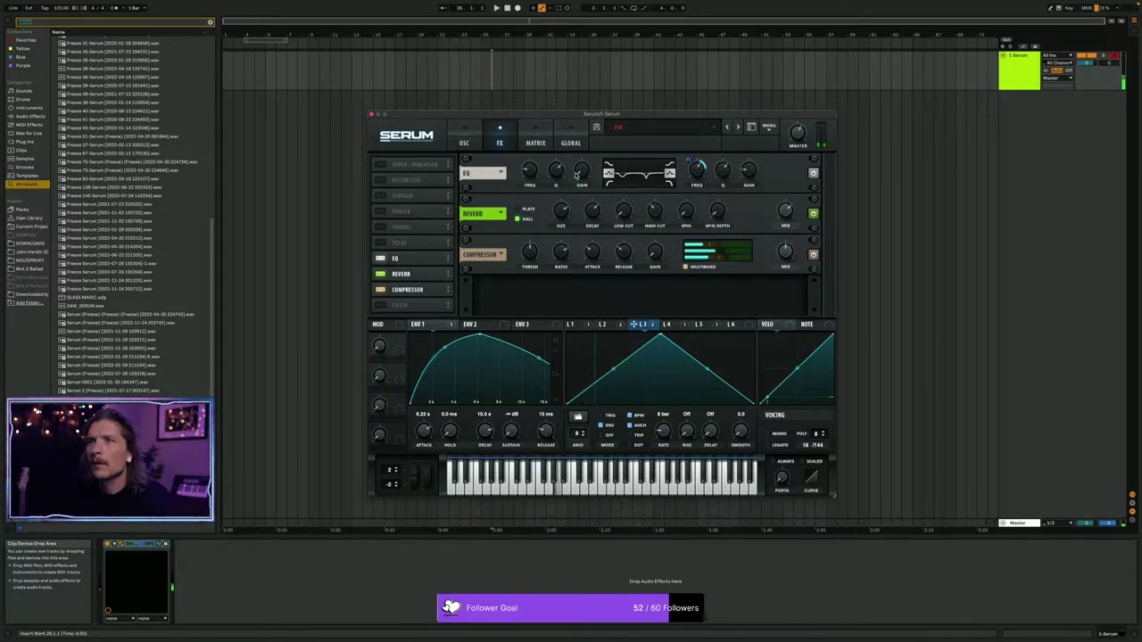
pyautogui.moveTo(587, 174)
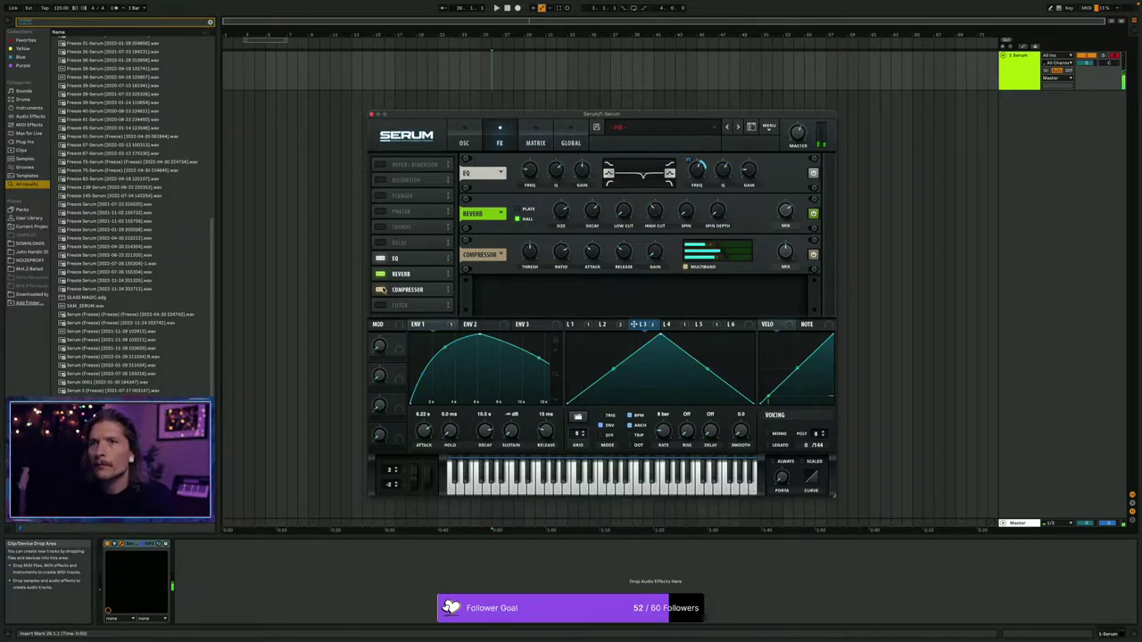
# Enable the Filter effect between the EQ and Reverb, choose the Cmb H6+ type and adjust its cutoff.
pyautogui.click(383, 305)
pyautogui.moveTo(404, 304); pyautogui.dragTo(404, 267)
pyautogui.click(568, 217)
pyautogui.moveTo(559, 228)
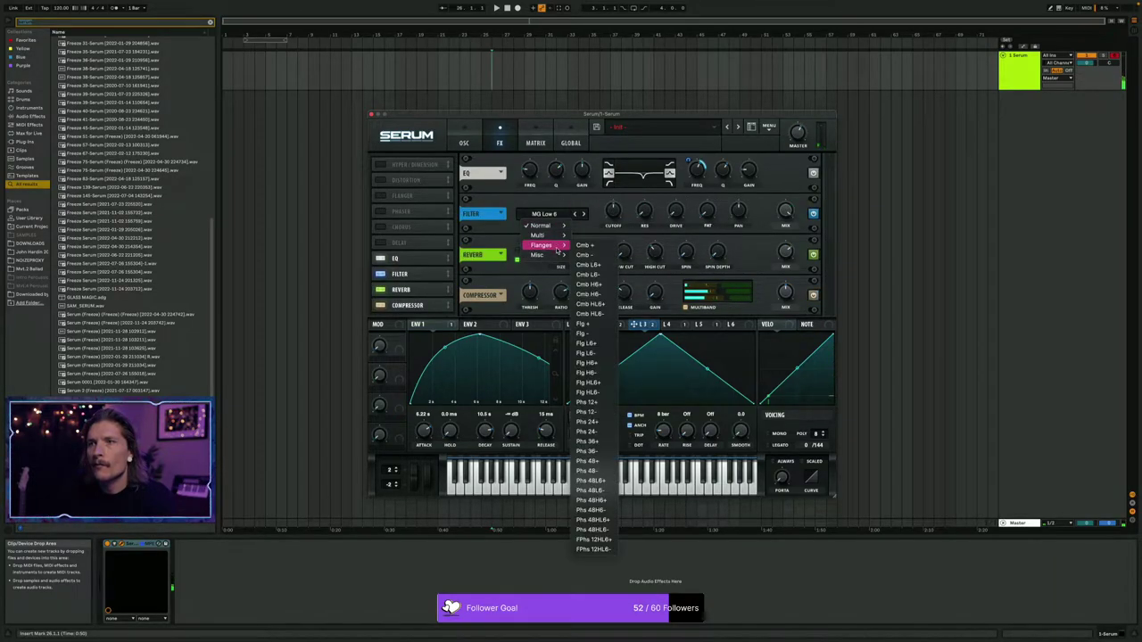
pyautogui.click(594, 282)
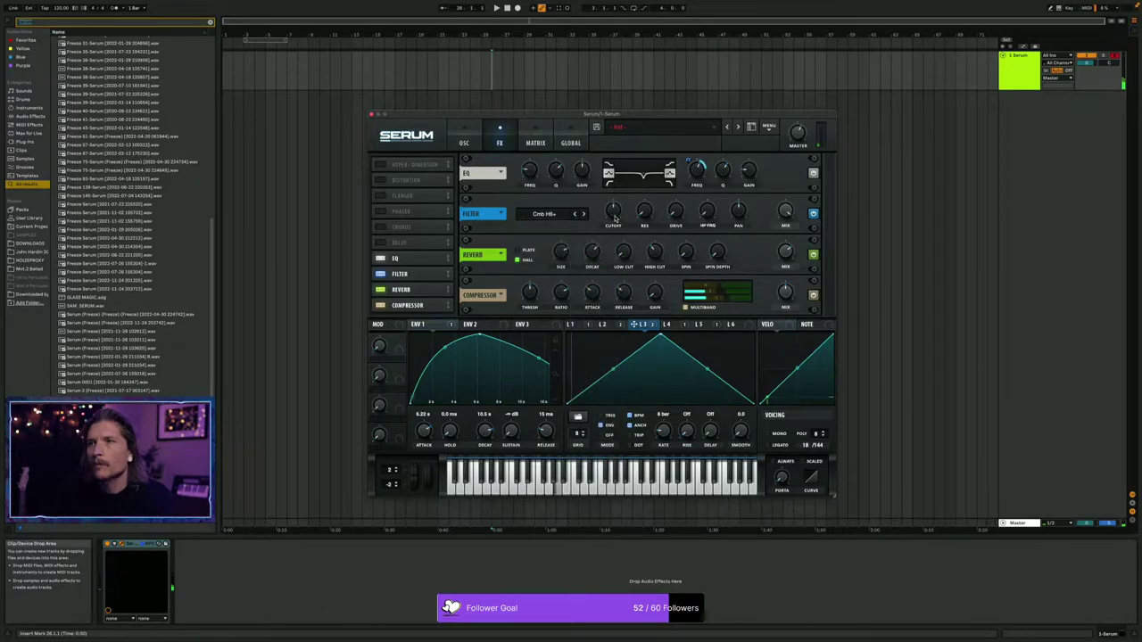
pyautogui.moveTo(613, 215); pyautogui.dragTo(648, 145)
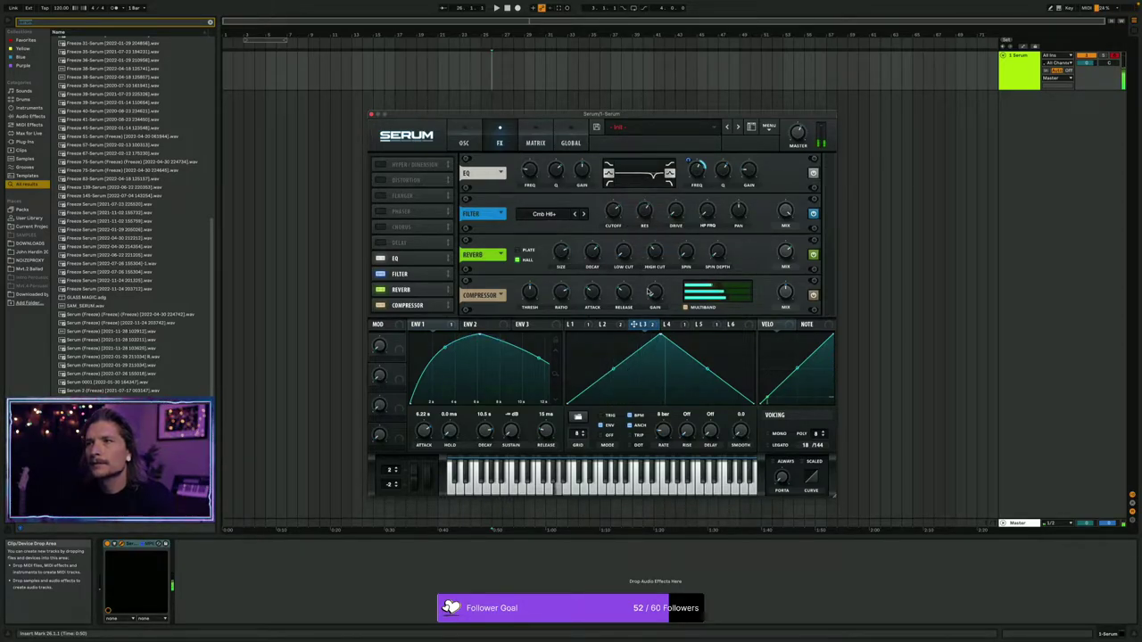
# Modulate the Filter effect's resonance with LFO 3, and its cutoff and pan with LFO 5.
pyautogui.moveTo(635, 323); pyautogui.dragTo(639, 104)
pyautogui.moveTo(644, 209); pyautogui.dragTo(644, 238)
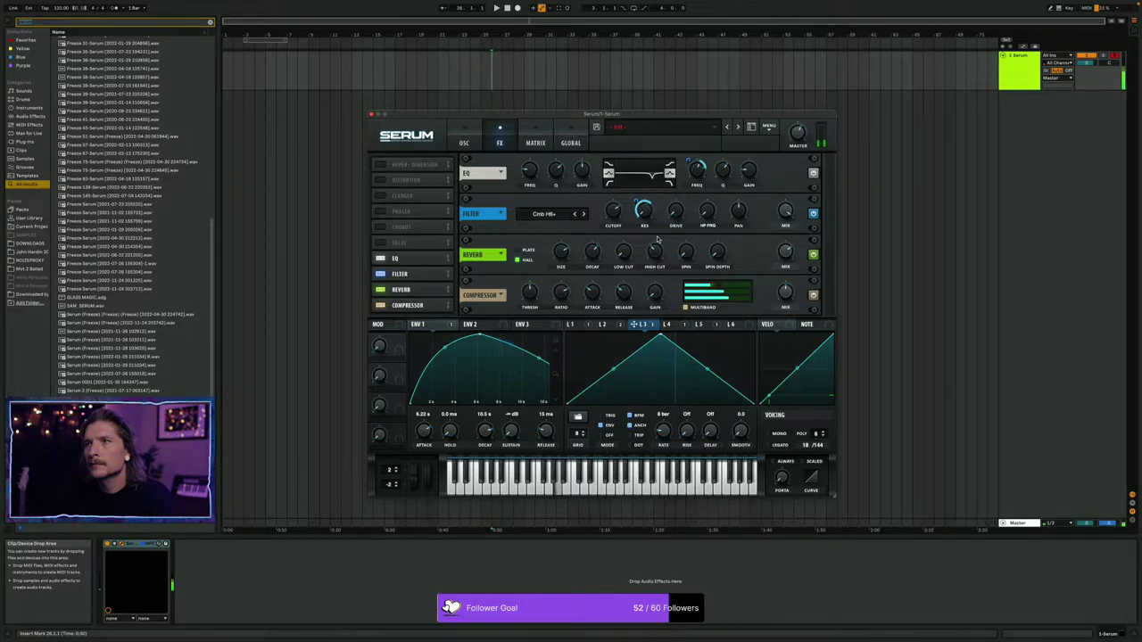
pyautogui.click(668, 323)
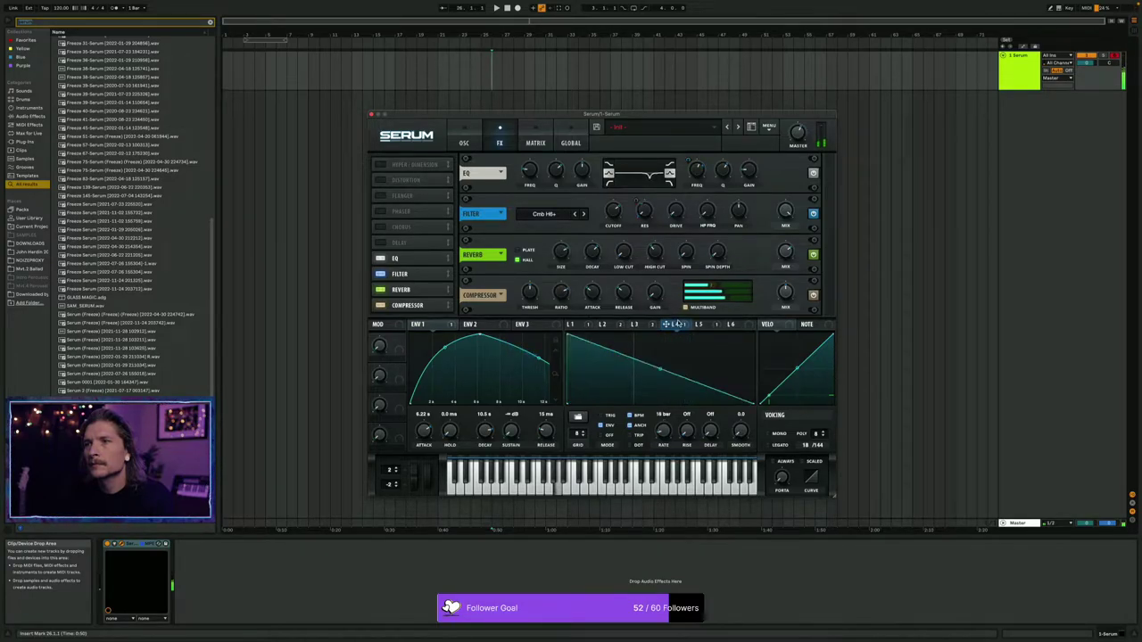
pyautogui.click(702, 324)
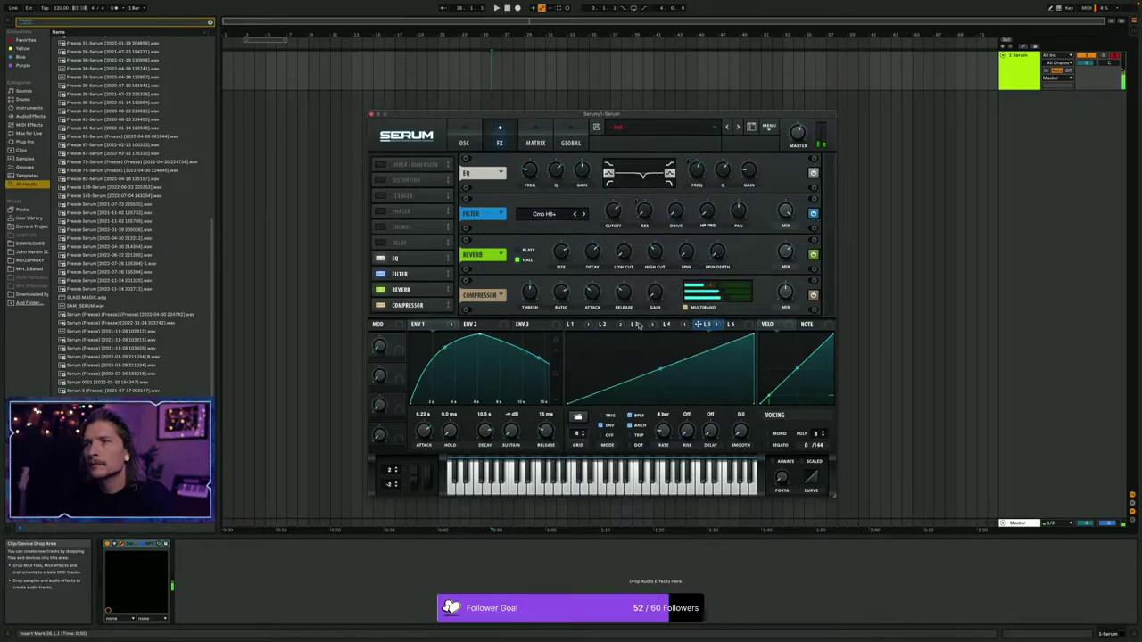
pyautogui.moveTo(700, 325); pyautogui.dragTo(614, 211)
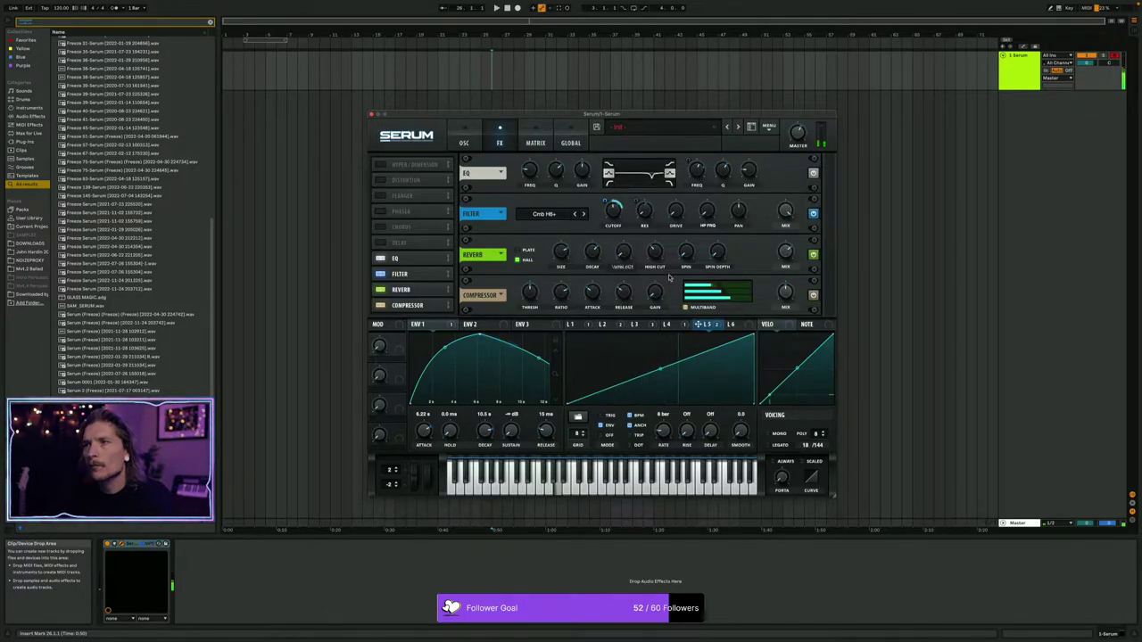
pyautogui.moveTo(699, 324); pyautogui.dragTo(738, 209)
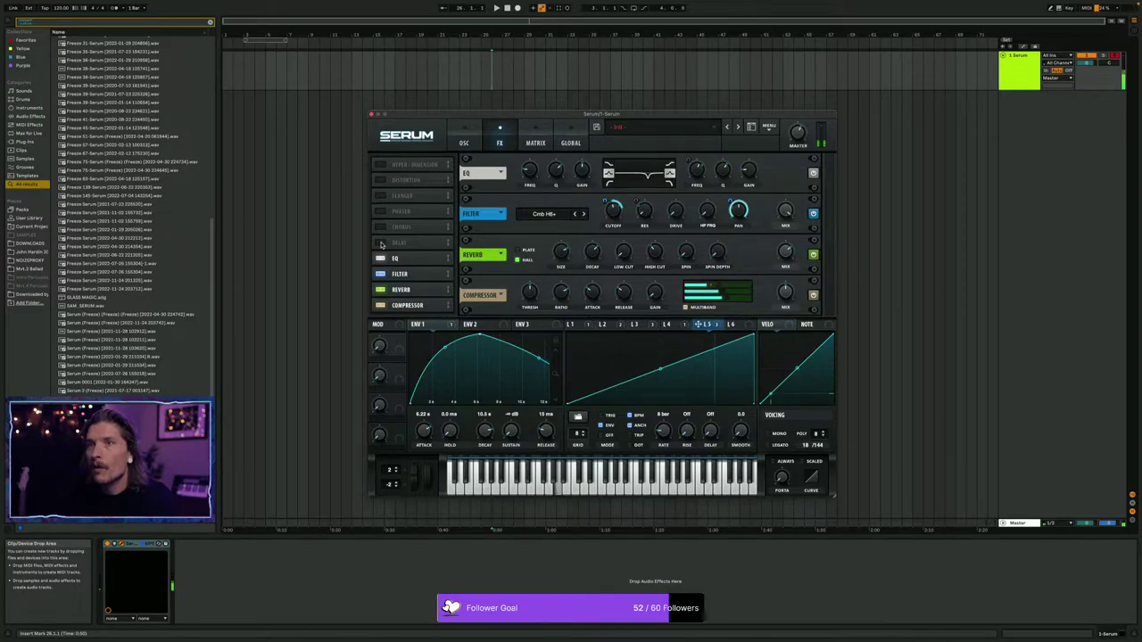
# Enable the Distortion effect between the Filter and Reverb, and modulate its drive with LFO 3.
pyautogui.click(379, 181)
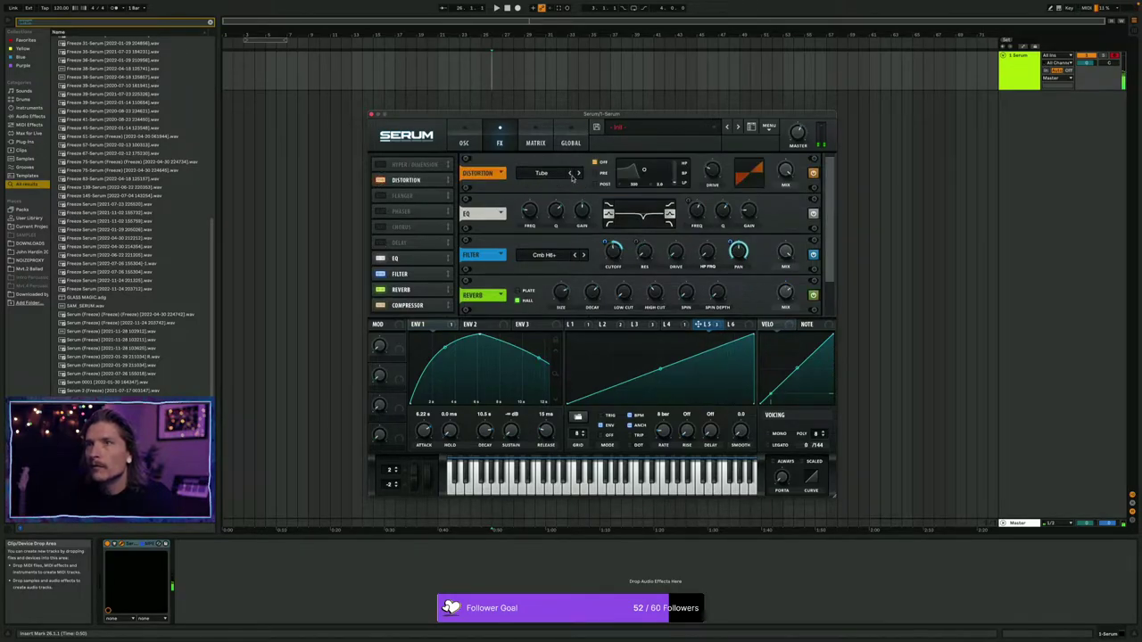
pyautogui.moveTo(445, 182); pyautogui.dragTo(444, 278)
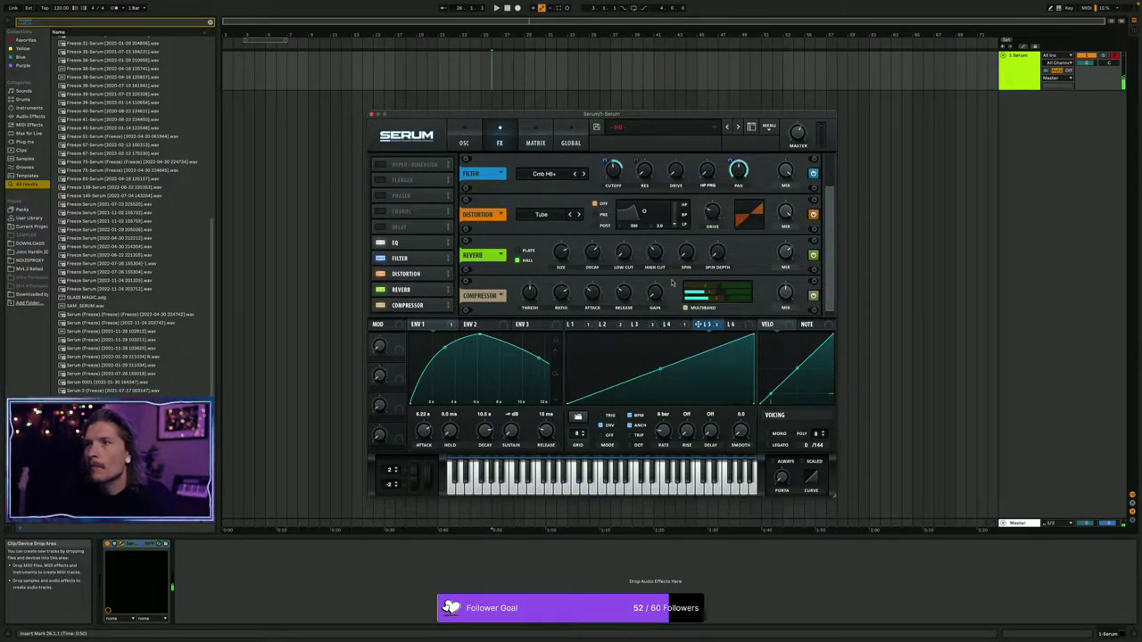
pyautogui.click(684, 326)
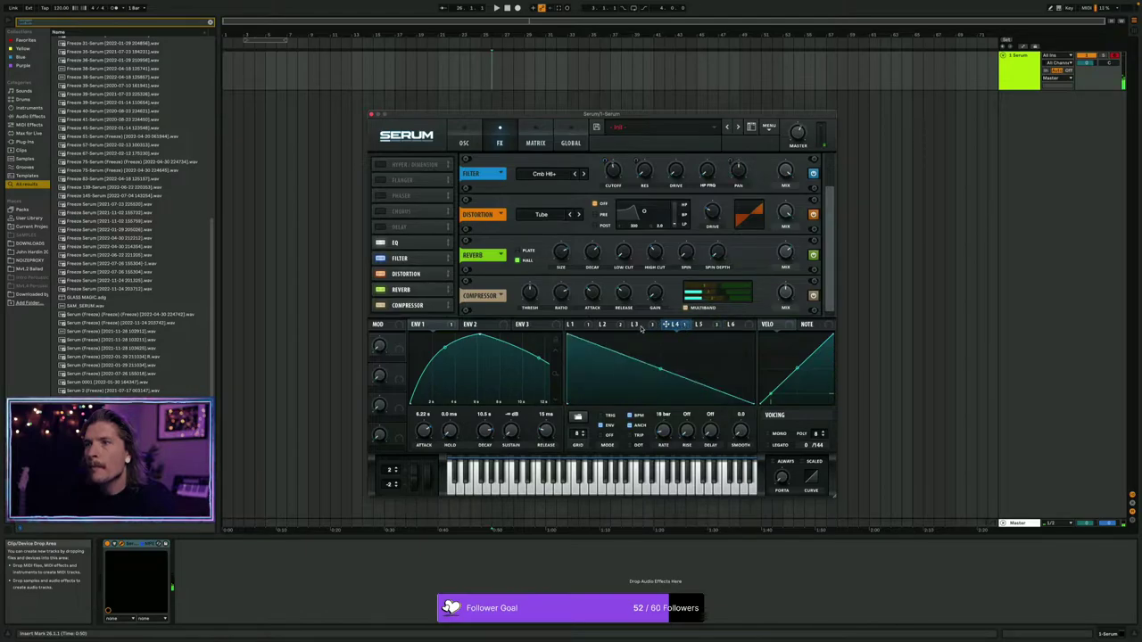
pyautogui.click(642, 327)
pyautogui.moveTo(636, 327); pyautogui.dragTo(714, 214)
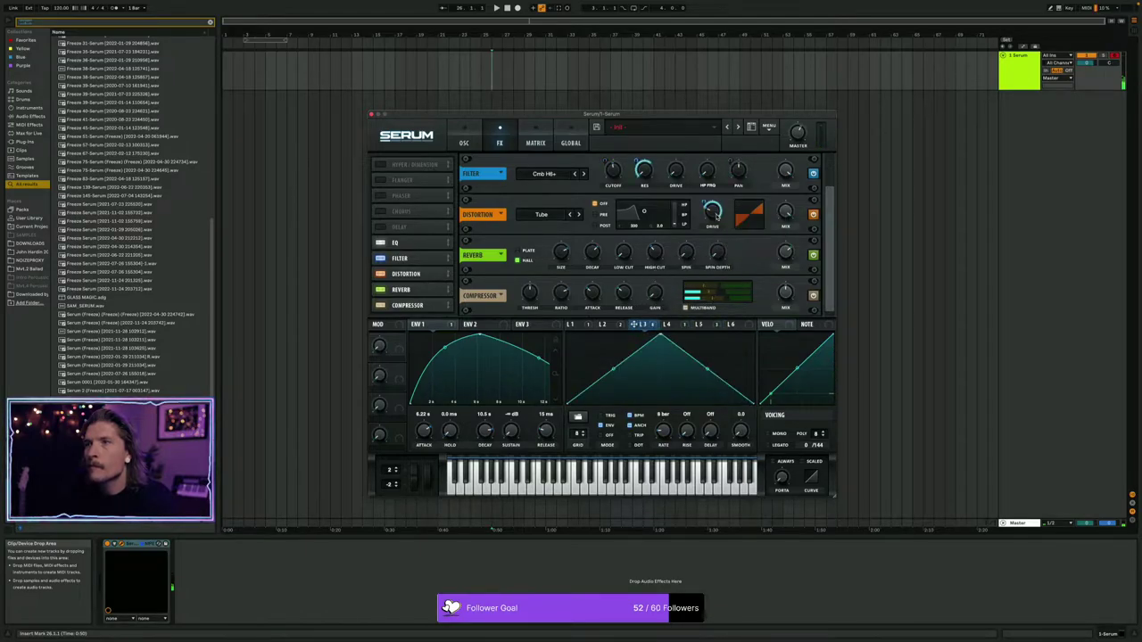
# Apply the Distortion's filter pre-drive with an adjusted band-pass frequency and width, and move Distortion ahead of the EQ.
pyautogui.moveTo(711, 223)
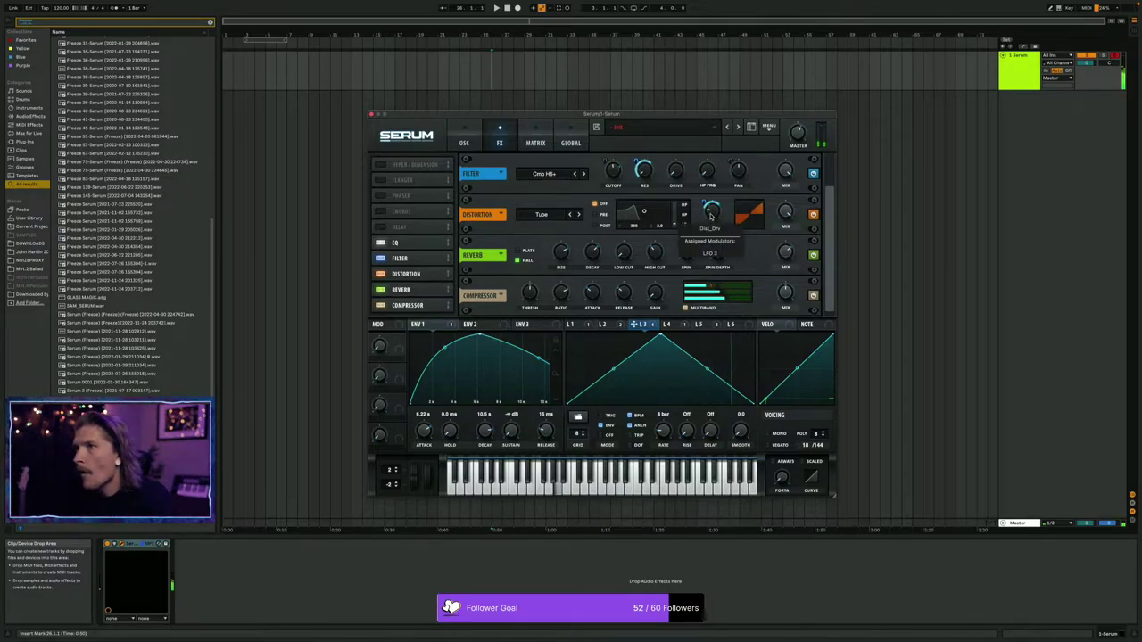
pyautogui.click(600, 225)
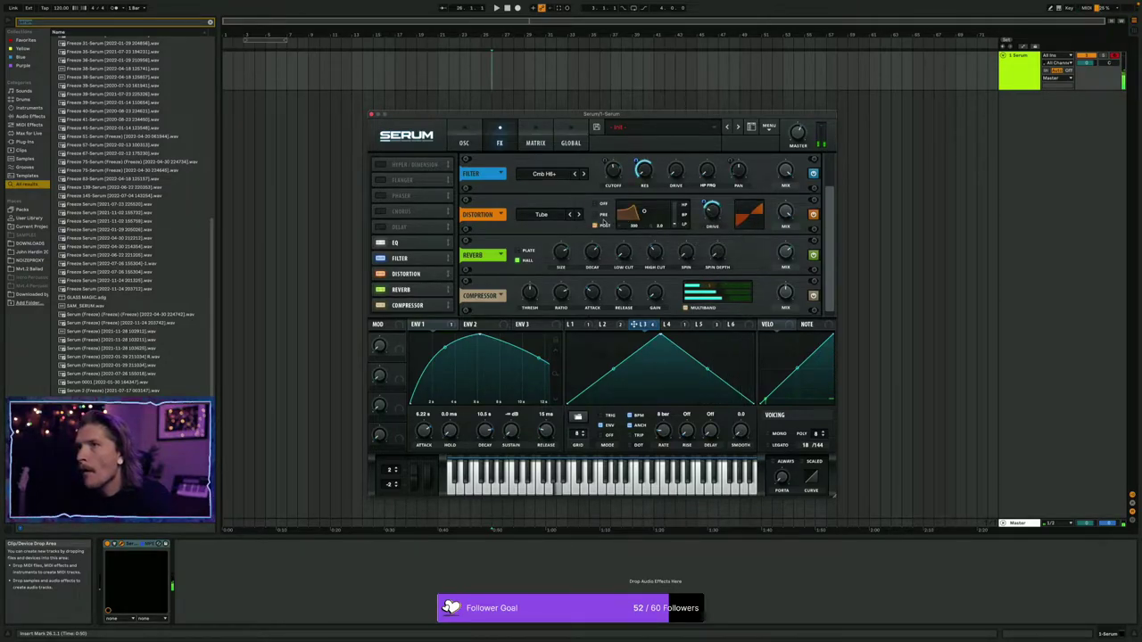
pyautogui.moveTo(676, 224)
pyautogui.mouseDown()
pyautogui.moveTo(681, 192)
pyautogui.moveTo(654, 218)
pyautogui.mouseUp()
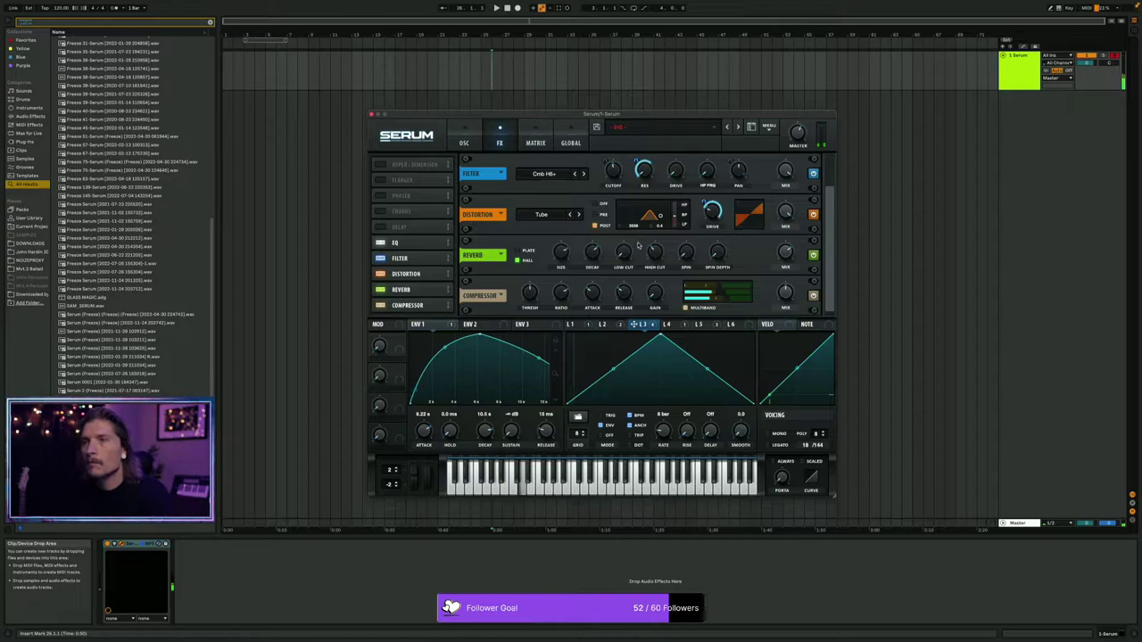
pyautogui.click(604, 215)
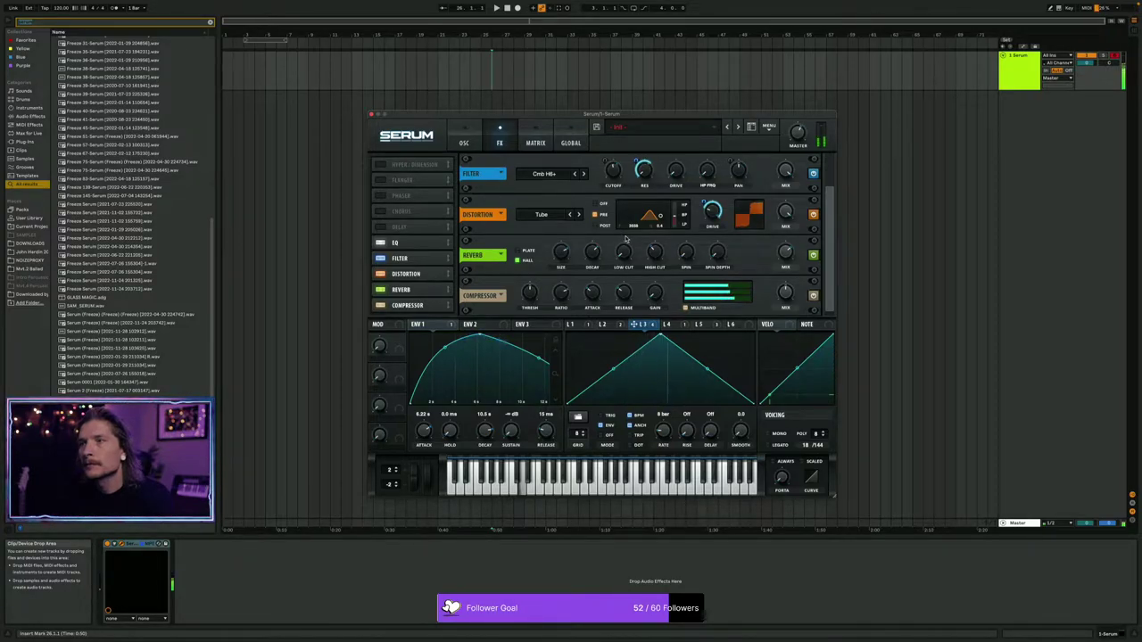
pyautogui.moveTo(656, 228); pyautogui.dragTo(651, 221)
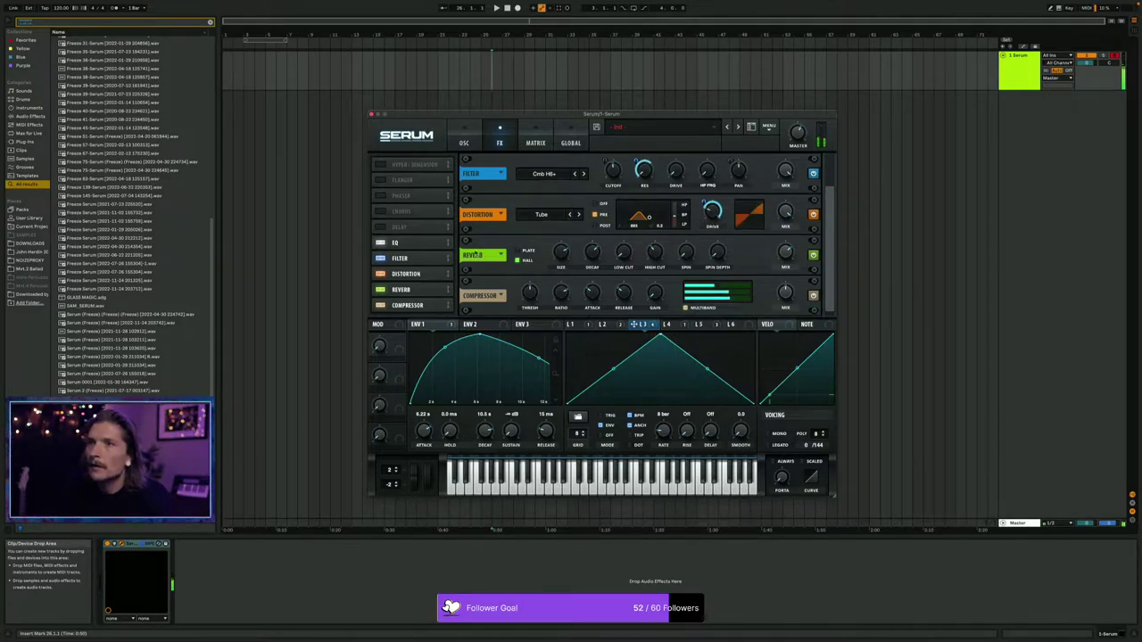
pyautogui.moveTo(424, 274); pyautogui.dragTo(416, 242)
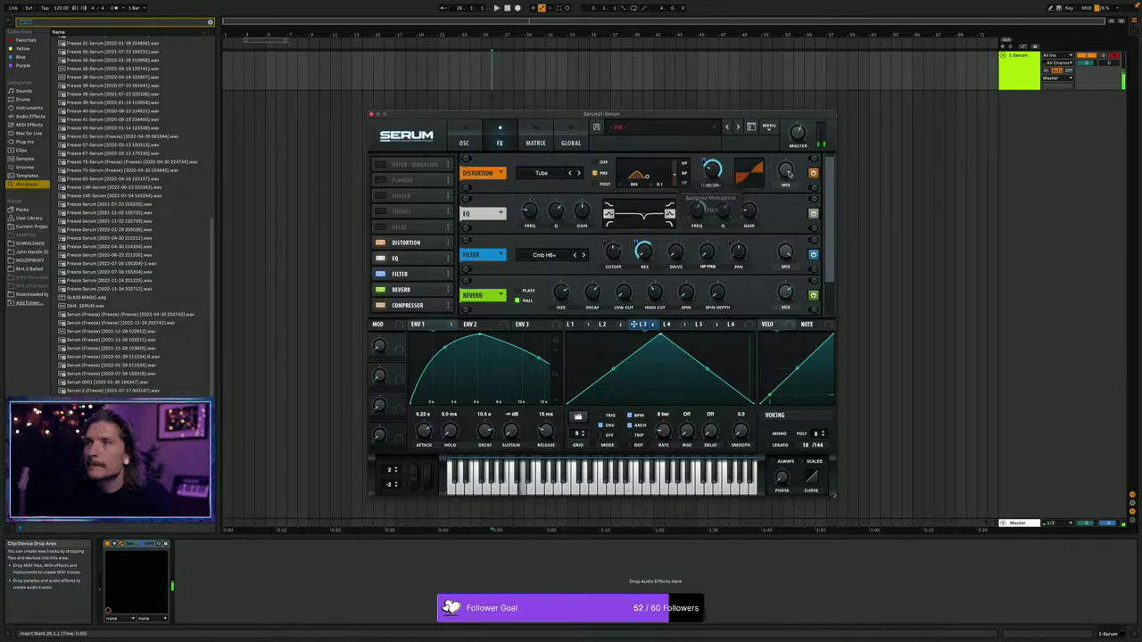
pyautogui.moveTo(791, 186)
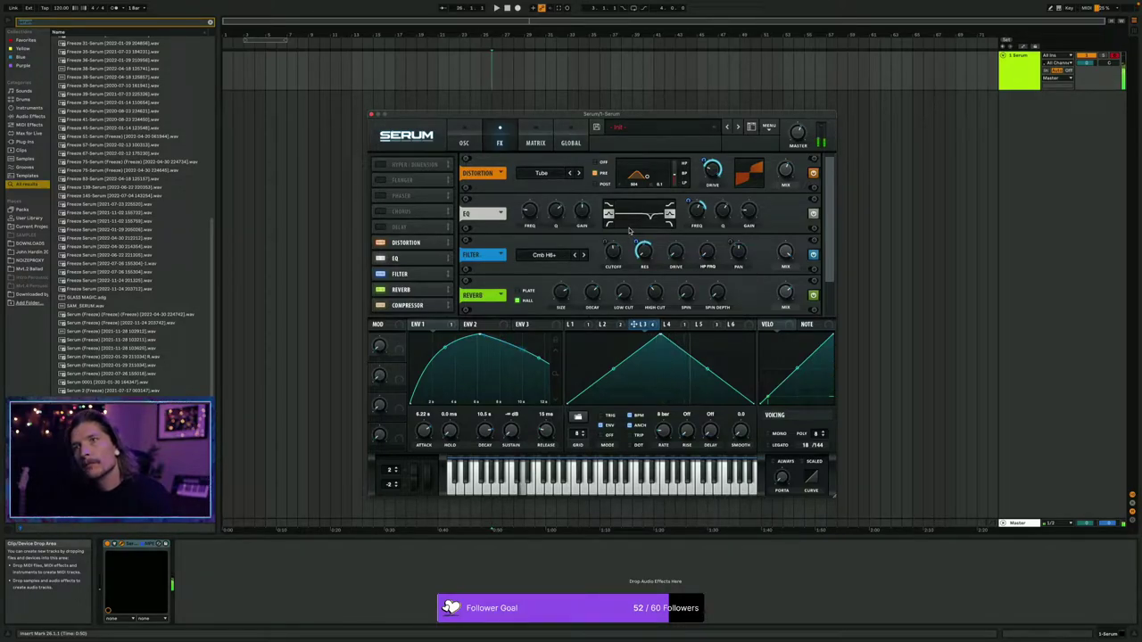
# Enable the Chorus effect at the start of the chain without the Flanger, and move the Compressor ahead of the Reverb.
pyautogui.click(382, 180)
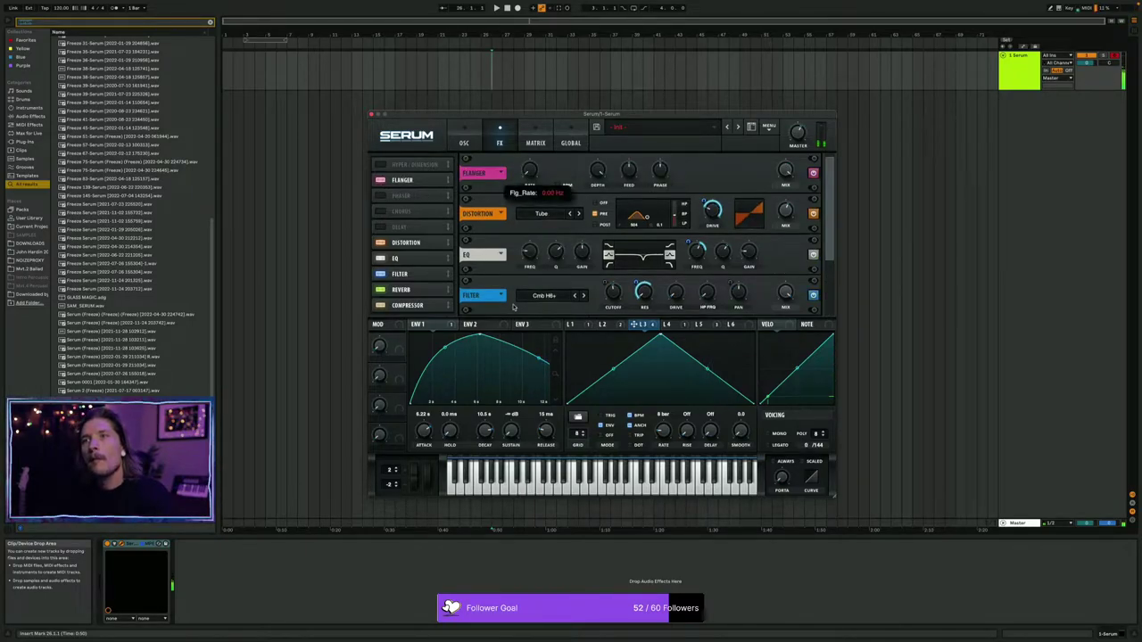
pyautogui.click(383, 211)
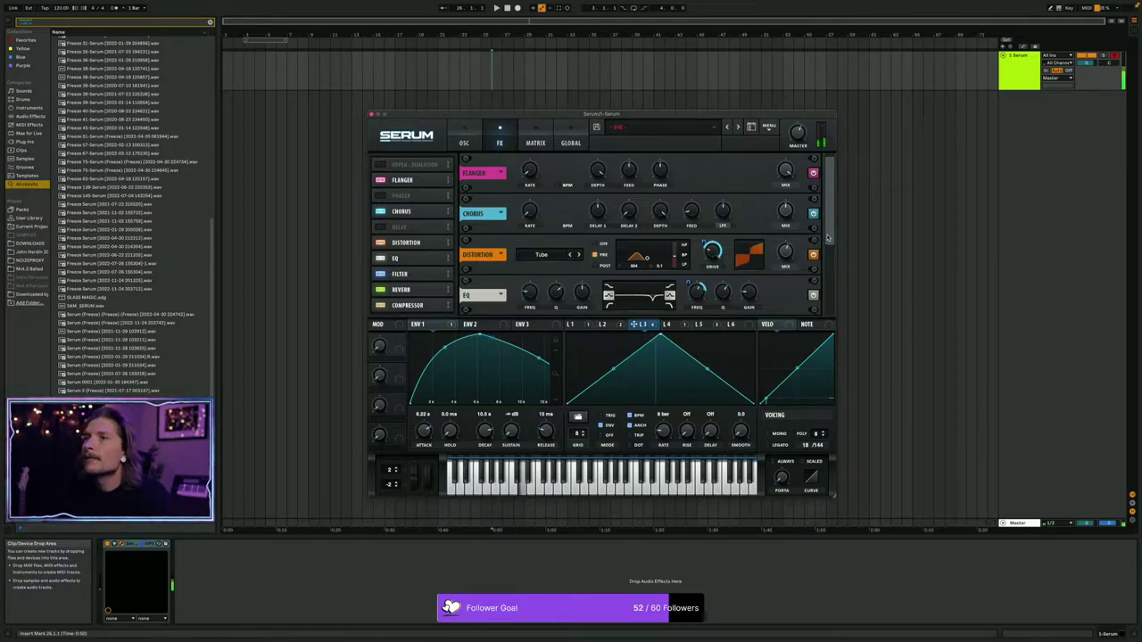
pyautogui.click(401, 179)
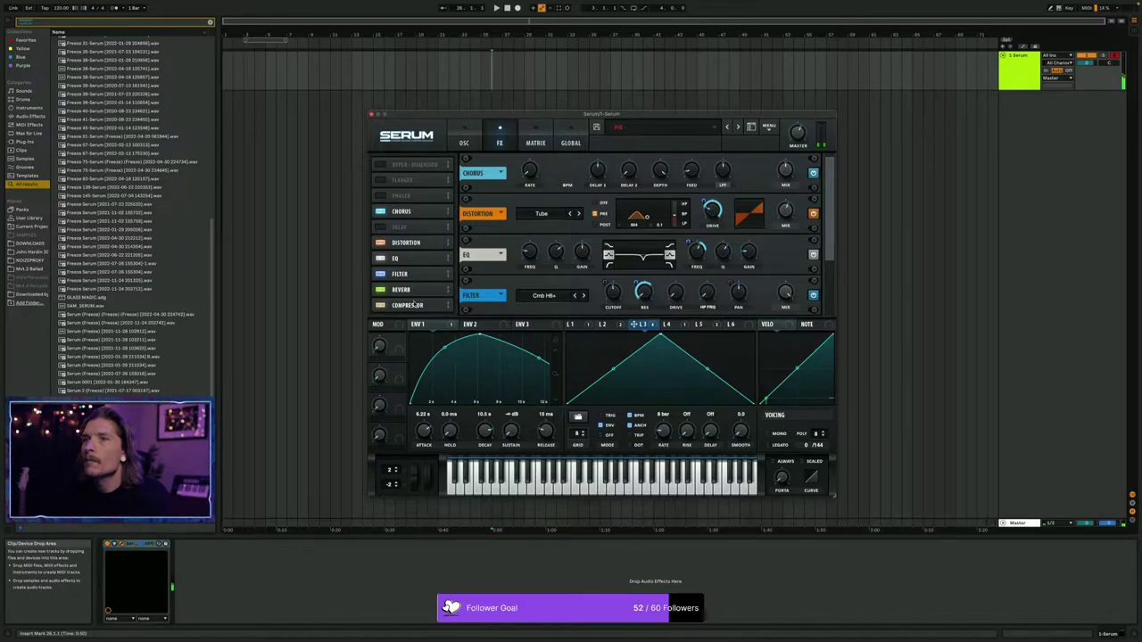
pyautogui.moveTo(388, 308); pyautogui.dragTo(397, 291)
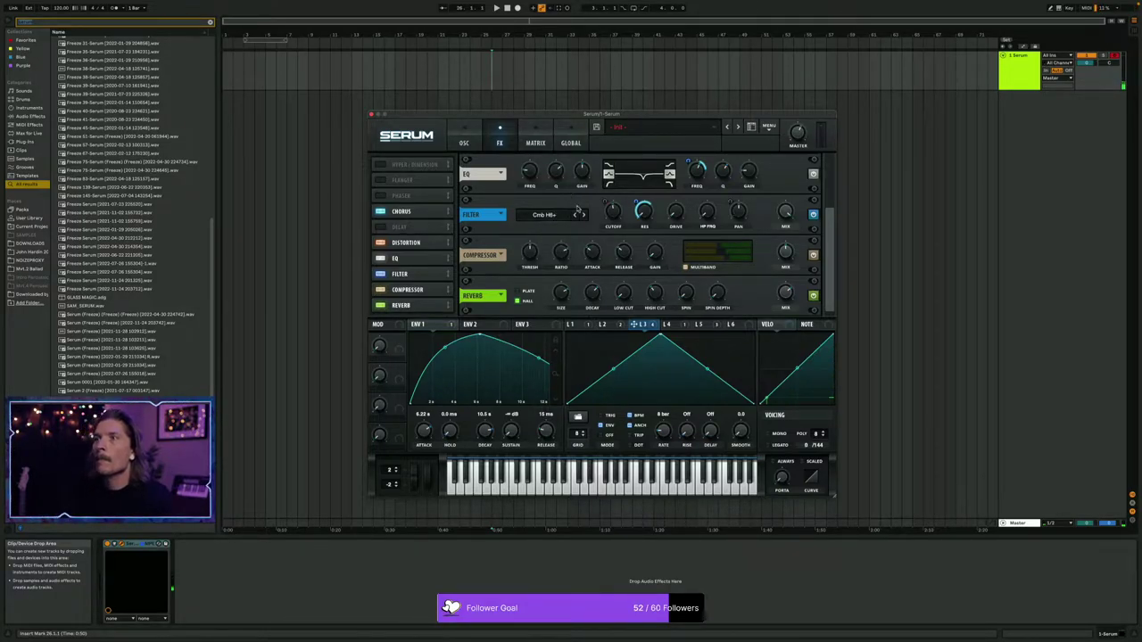
# Save the patch as a preset named "slow wash" in the User folder.
pyautogui.click(599, 129)
pyautogui.write('slow wash')
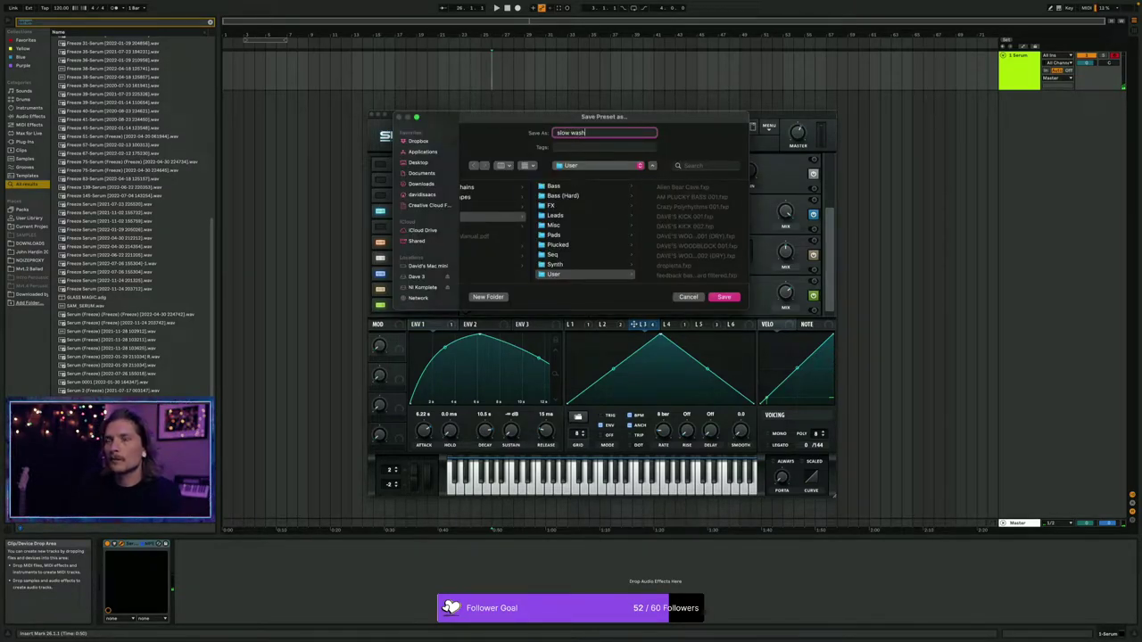
pyautogui.press('Return')
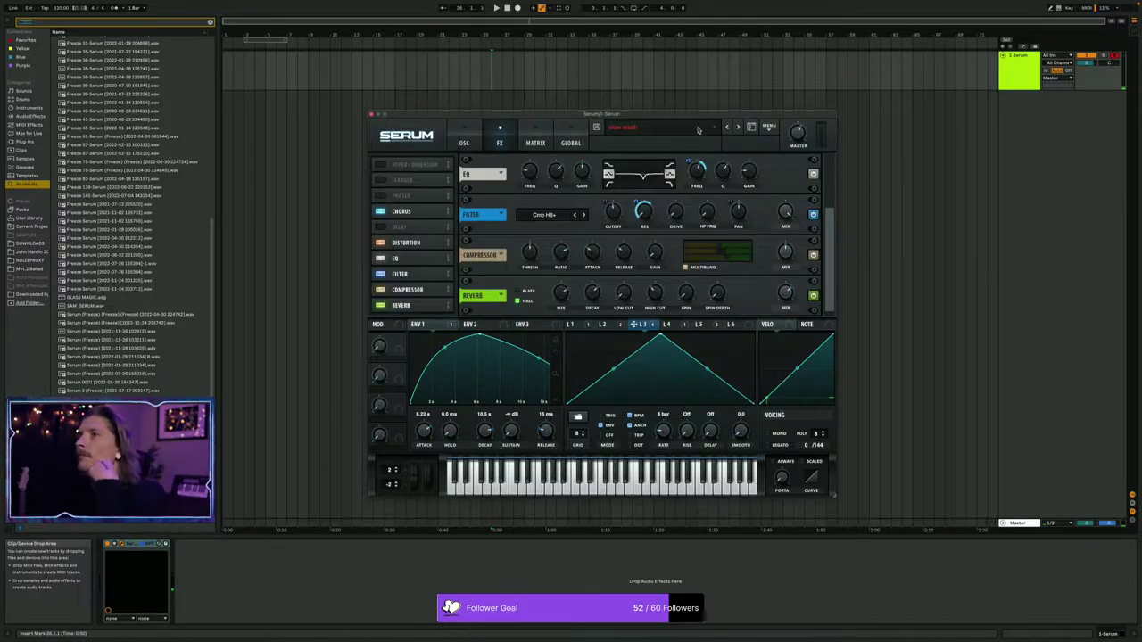
# Record a MIDI performance on the Serum track starting at bar 17 and flatten it to audio.
pyautogui.moveTo(708, 114); pyautogui.dragTo(726, 99)
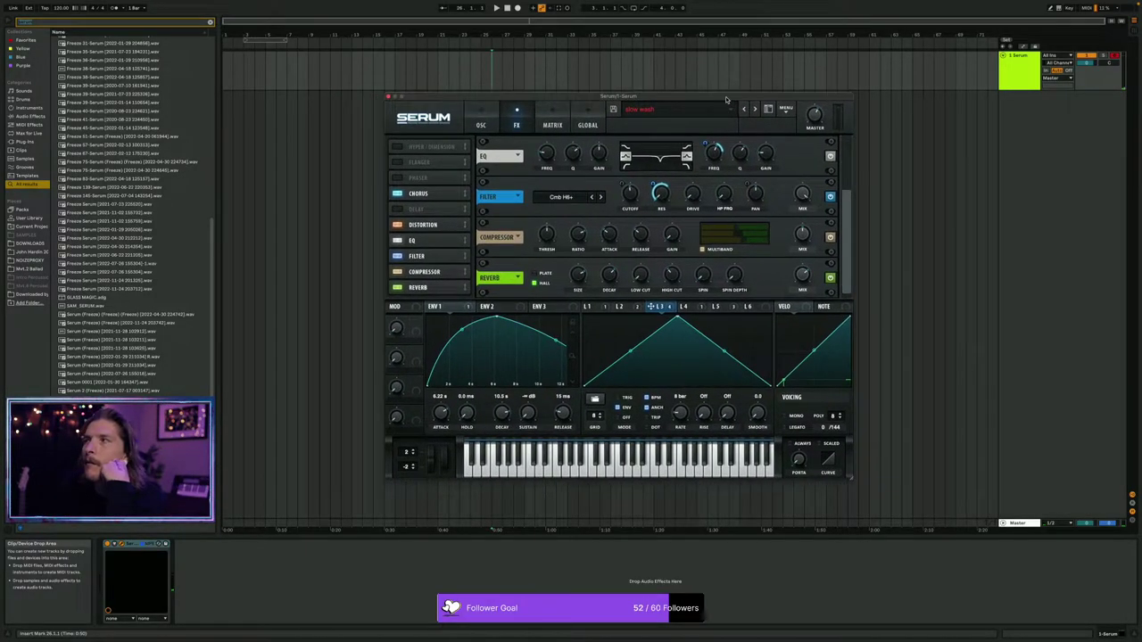
pyautogui.click(395, 72)
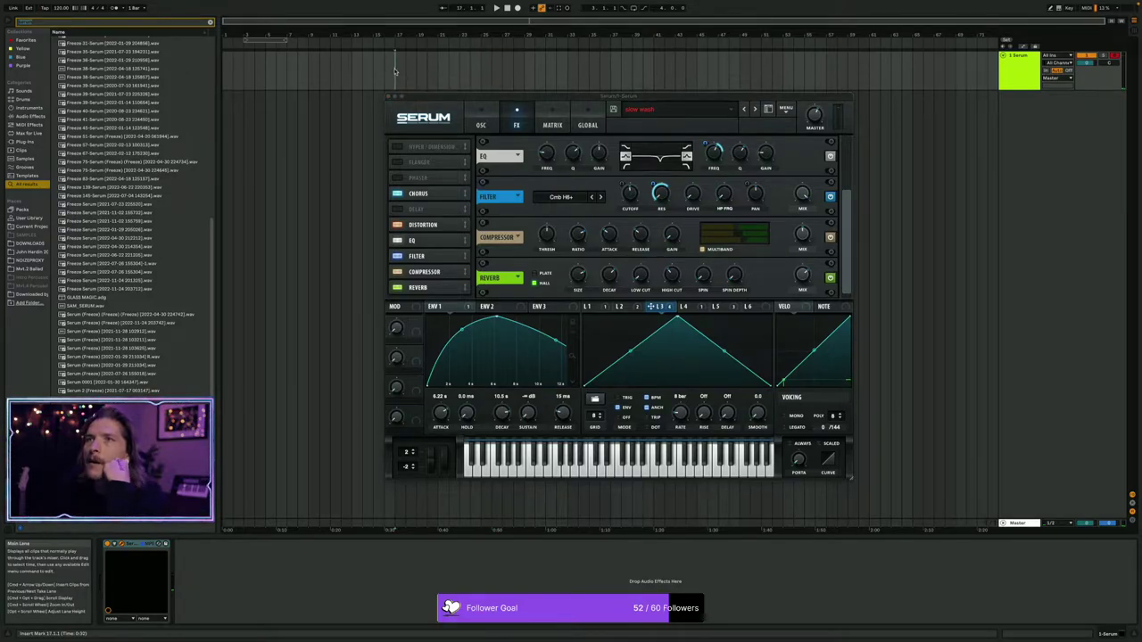
pyautogui.click(484, 9)
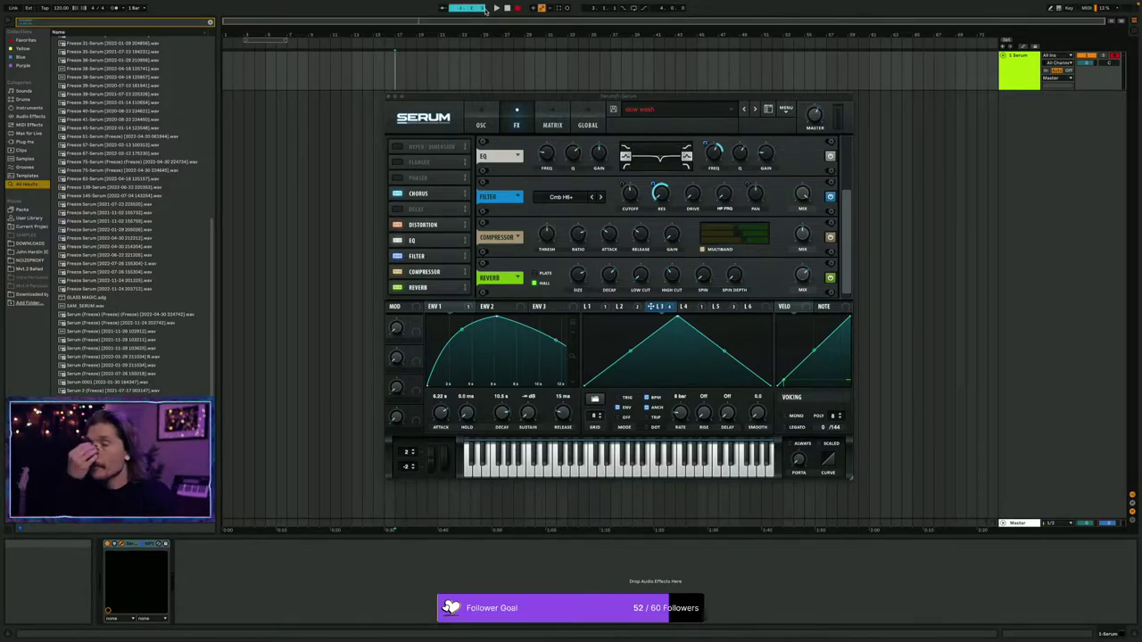
pyautogui.press('space')
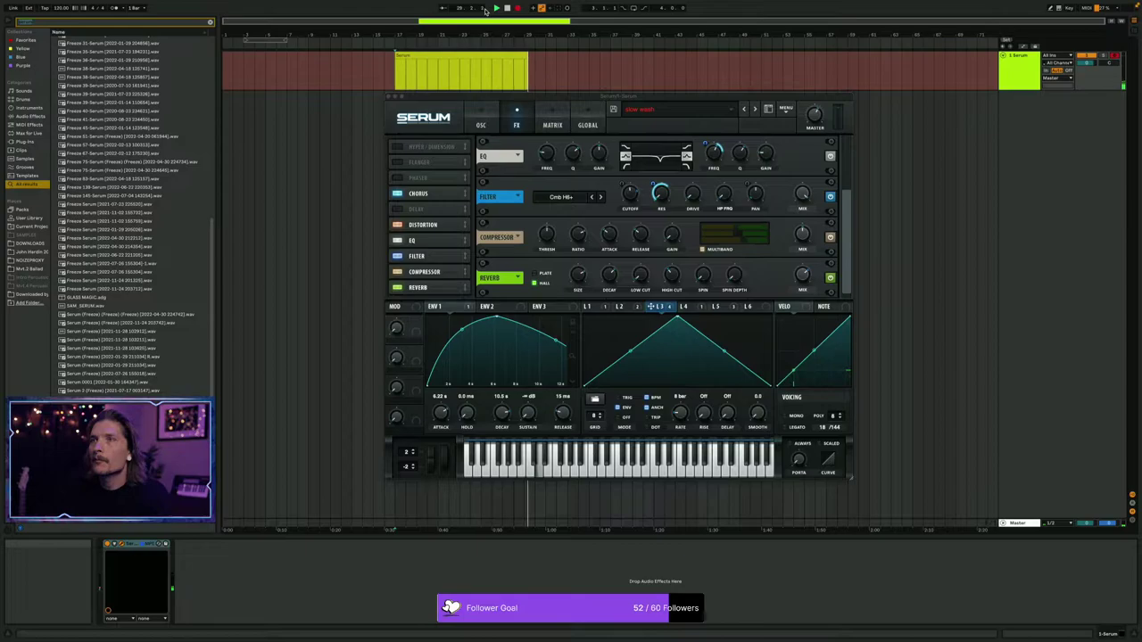
pyautogui.press('space')
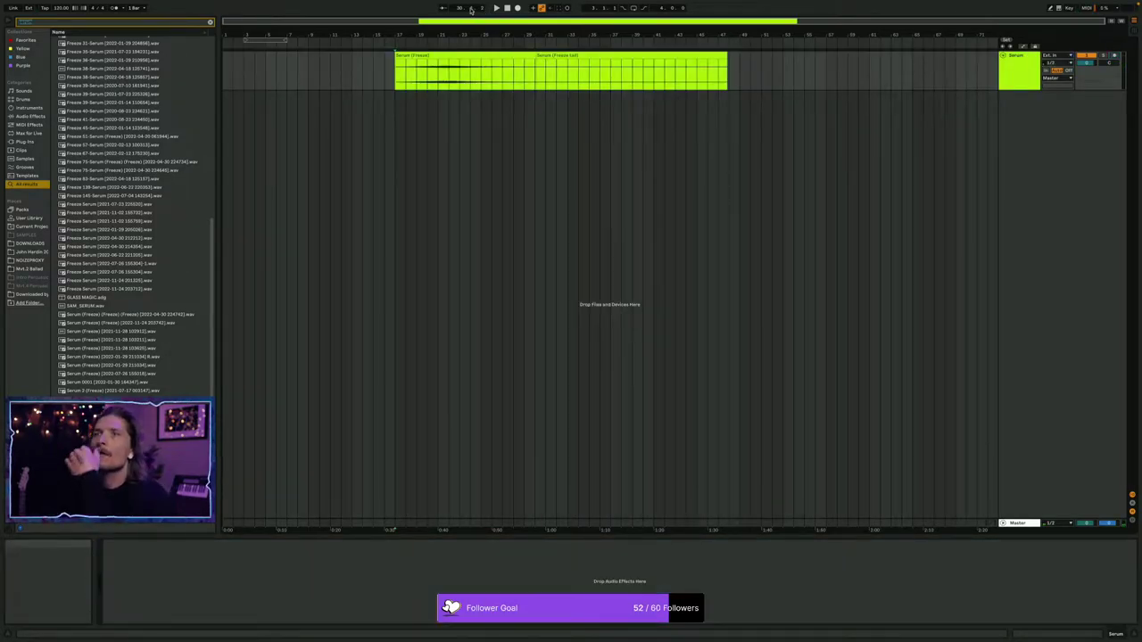
# End the frozen Serum audio at bar 32 by deleting the remaining tail, and add a long fade-out from about bar 22.
pyautogui.click(539, 55)
pyautogui.moveTo(534, 55); pyautogui.dragTo(557, 55)
pyautogui.click(560, 55)
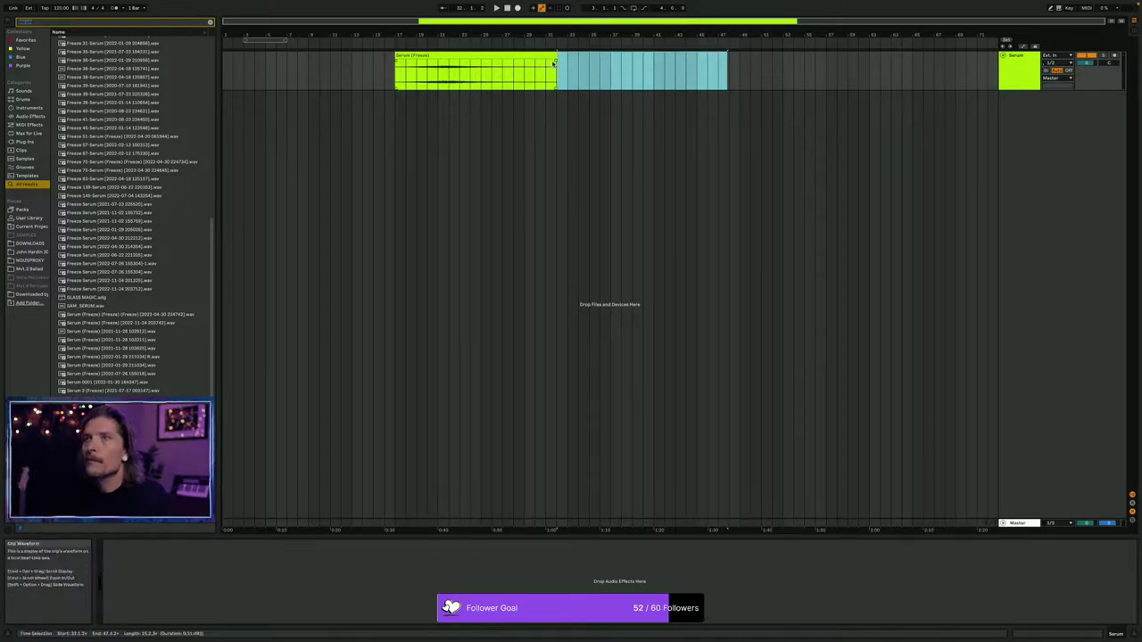
pyautogui.press('Delete')
pyautogui.moveTo(554, 57); pyautogui.dragTo(450, 71)
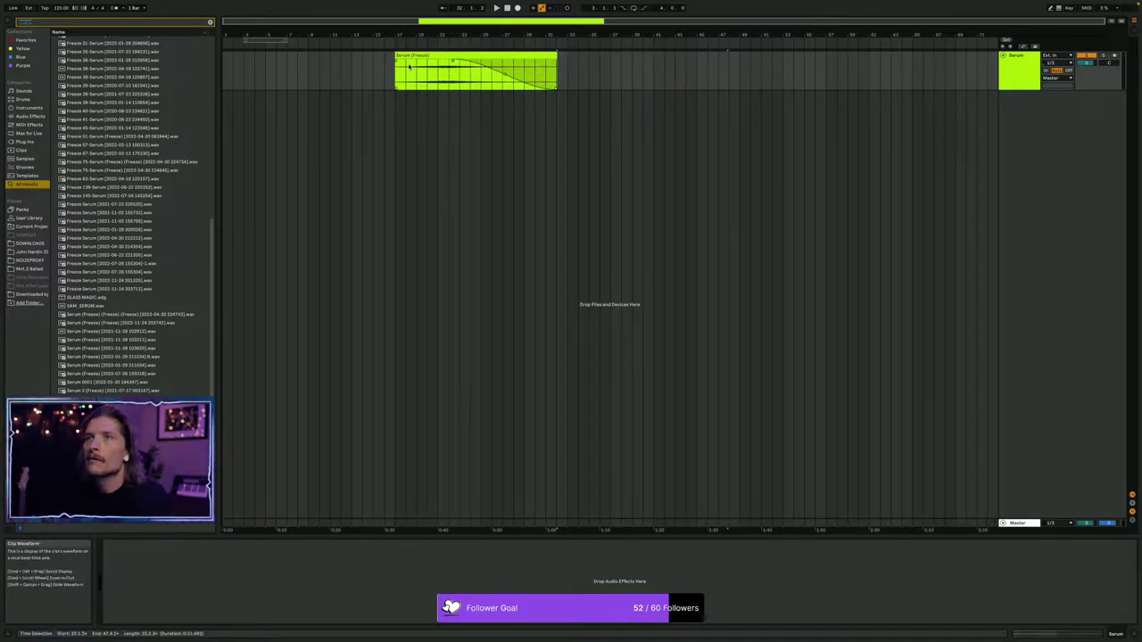
# Search the browser for "texture" and add the Texture plugin to the Serum audio track.
pyautogui.click(410, 55)
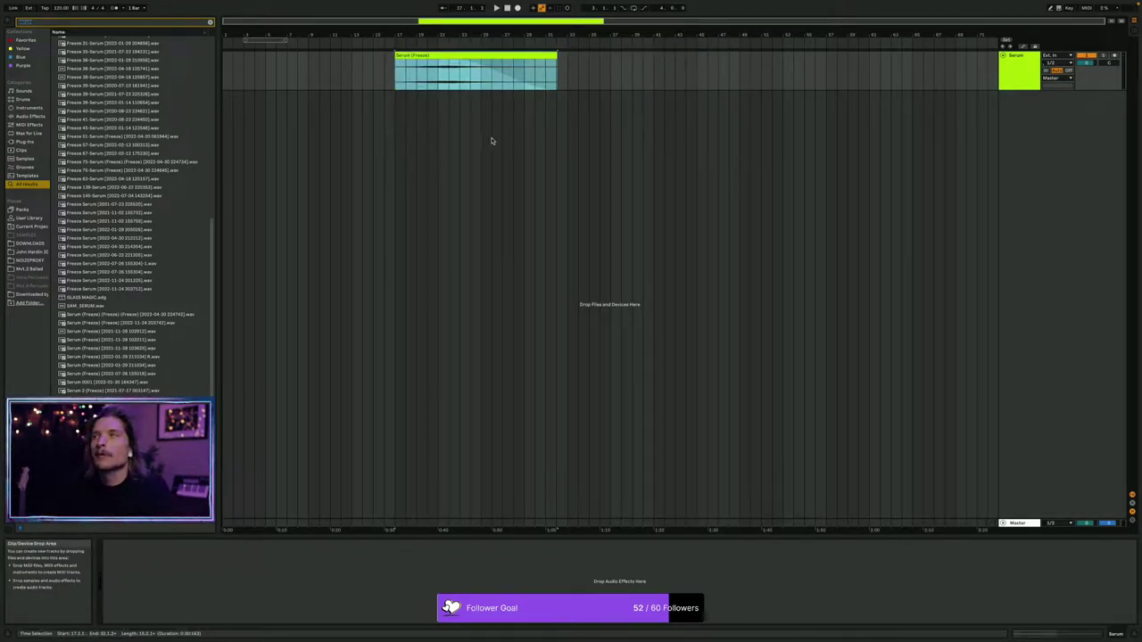
pyautogui.press('super+f')
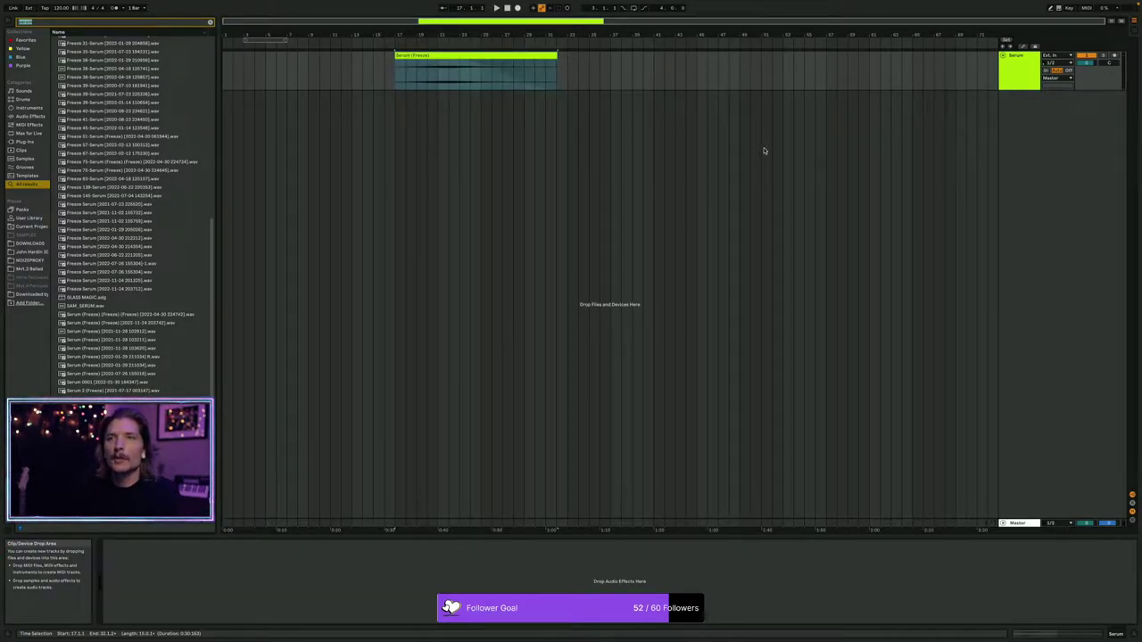
pyautogui.click(540, 55)
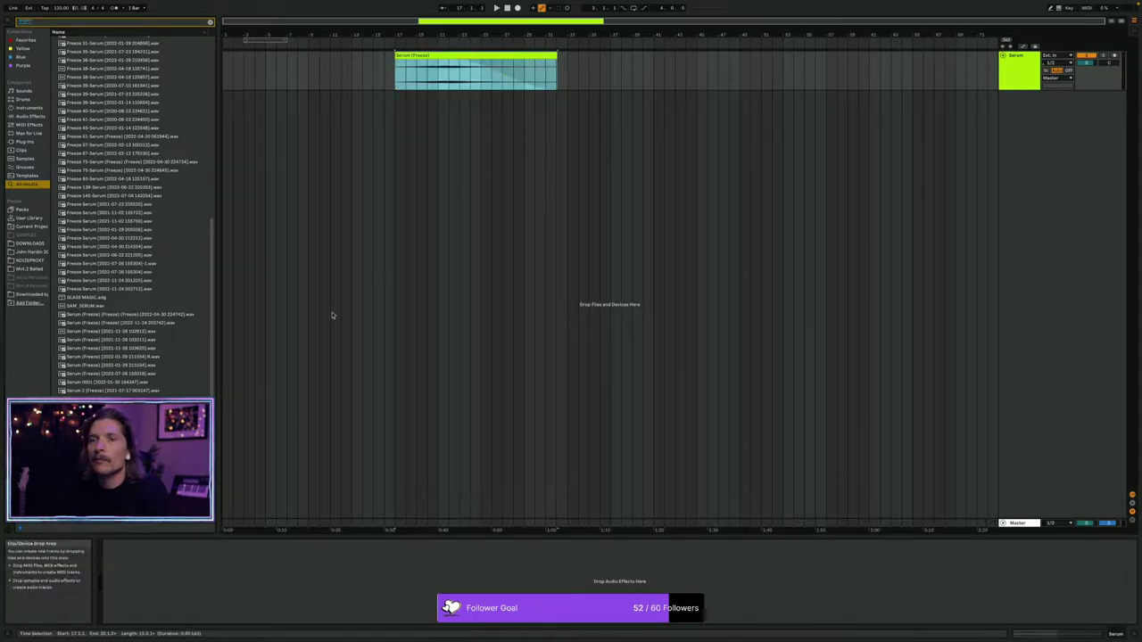
pyautogui.press('super+f')
pyautogui.write('texture')
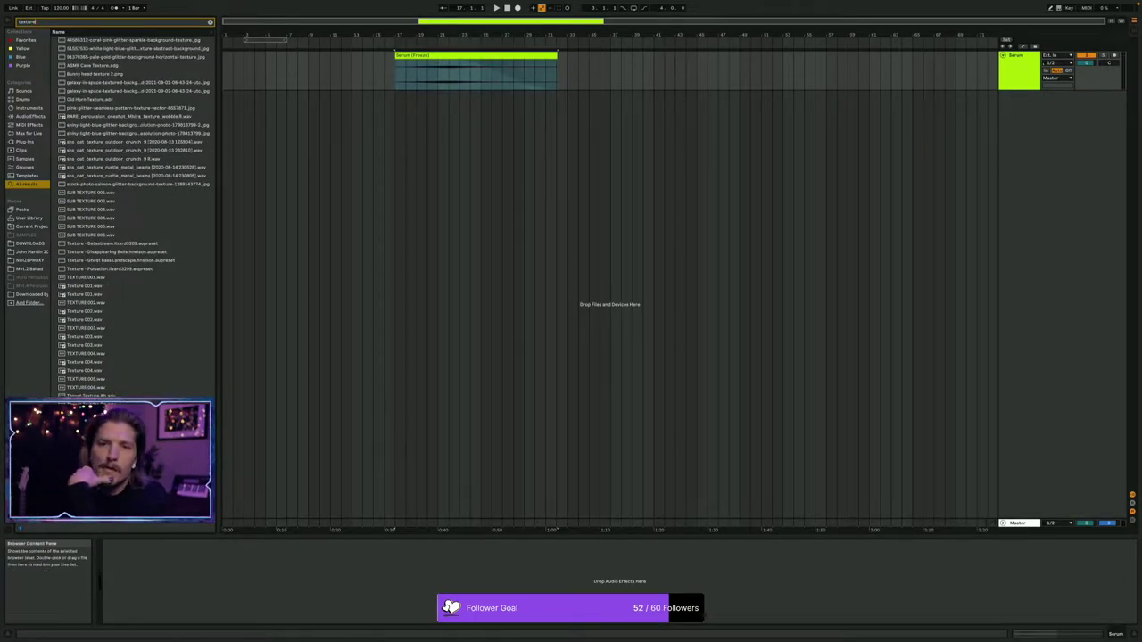
pyautogui.click(513, 73)
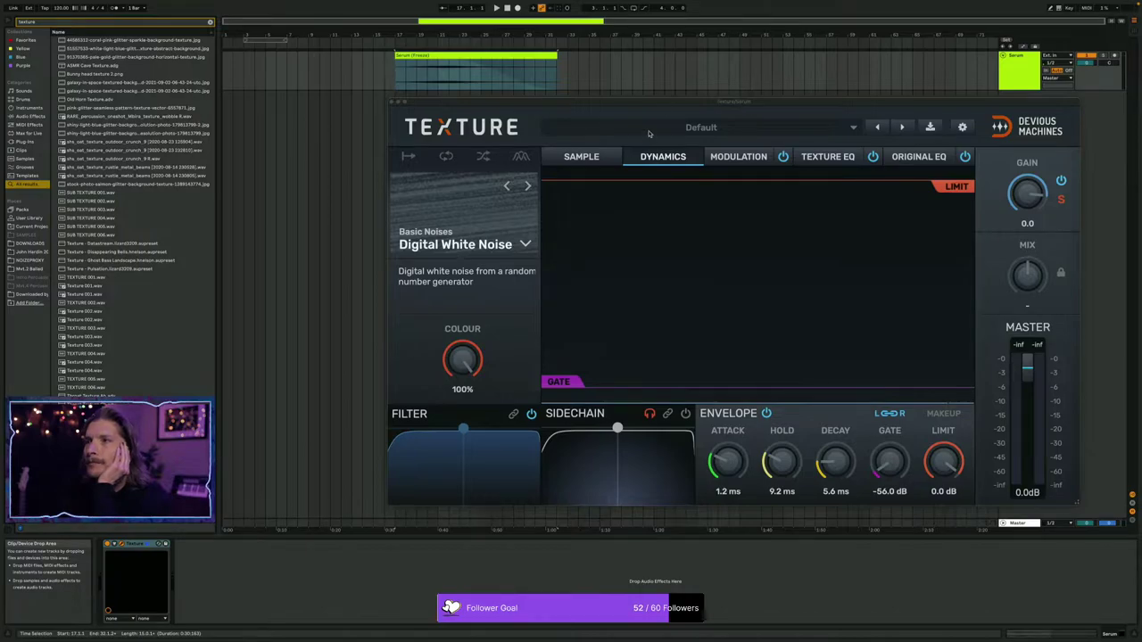
# Choose Choral Clusters from the Chords category as Texture's sound source and set the mix to 100 Wet.
pyautogui.moveTo(665, 100); pyautogui.dragTo(541, 124)
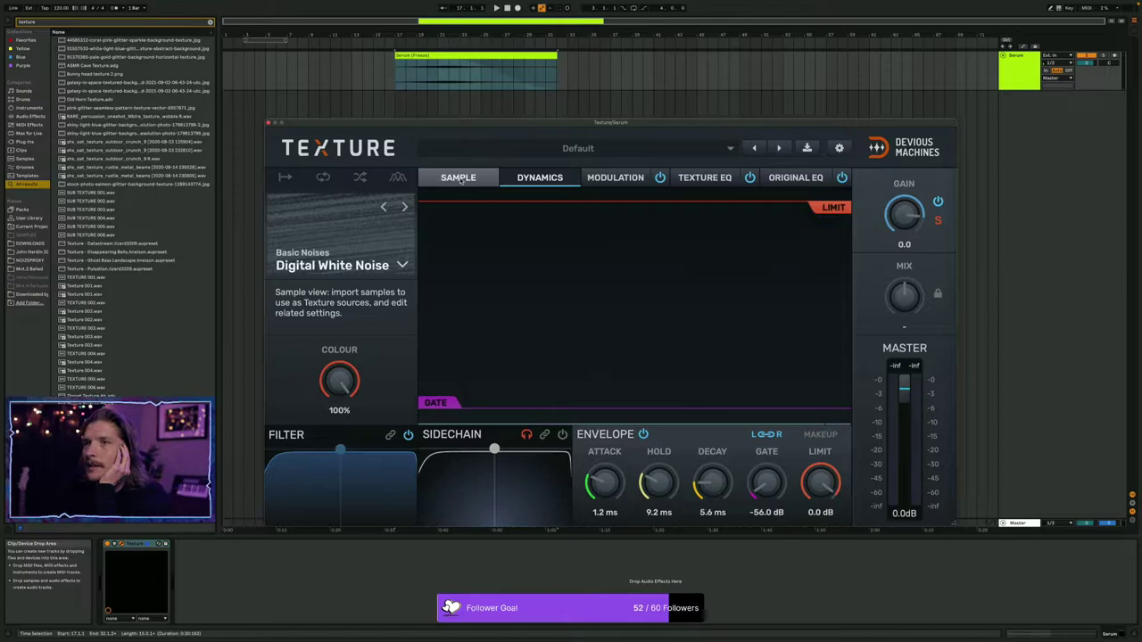
pyautogui.click(324, 251)
pyautogui.moveTo(339, 310)
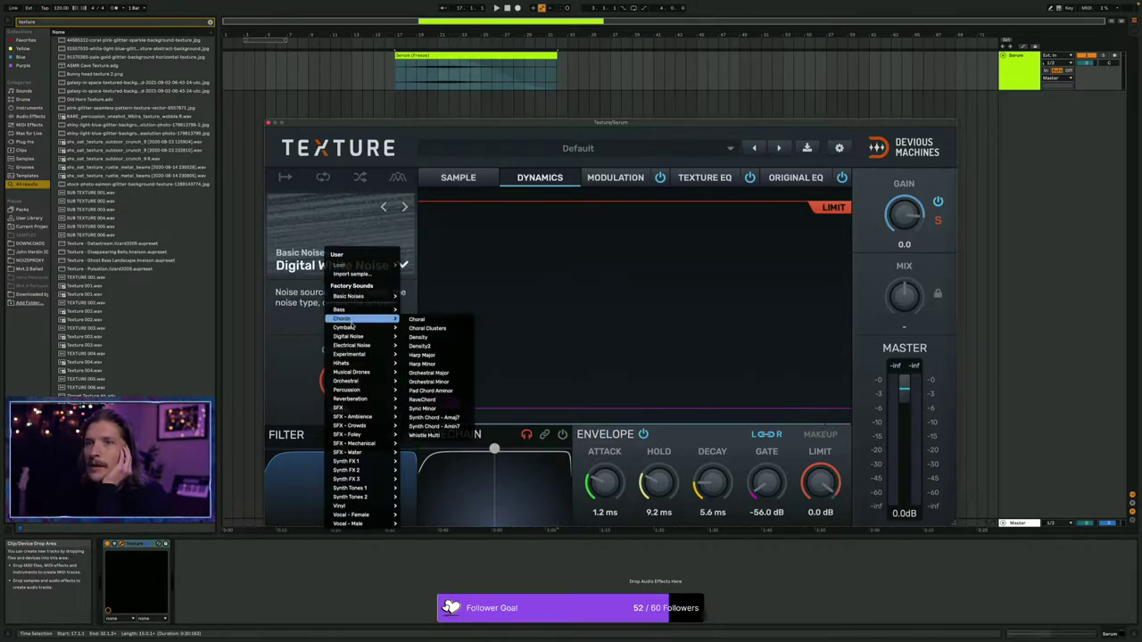
pyautogui.moveTo(353, 329)
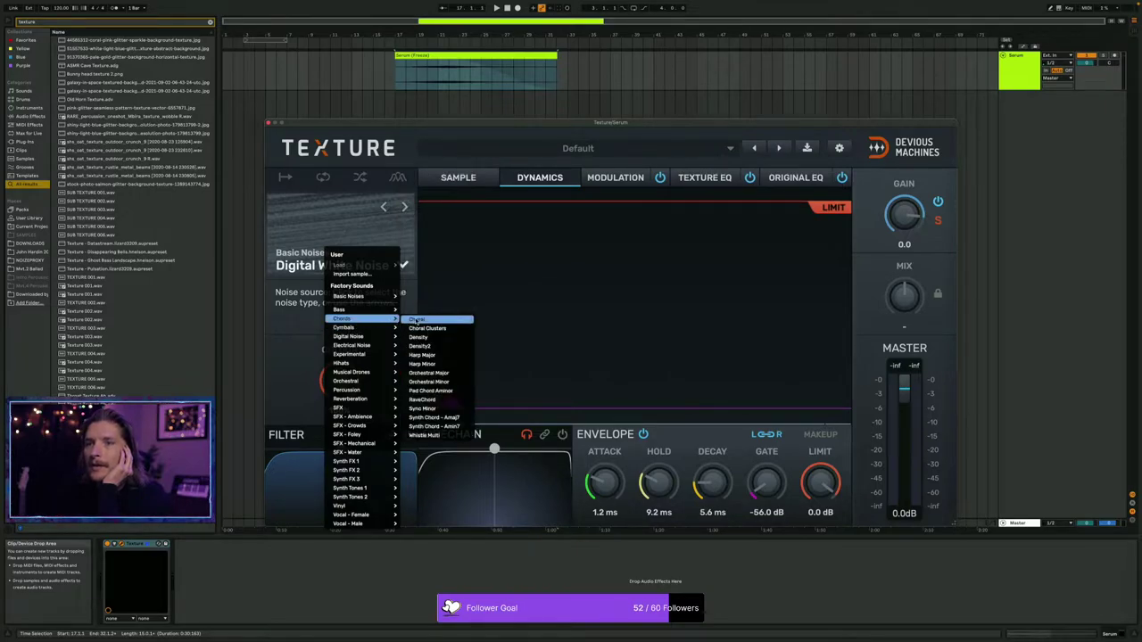
pyautogui.click(420, 331)
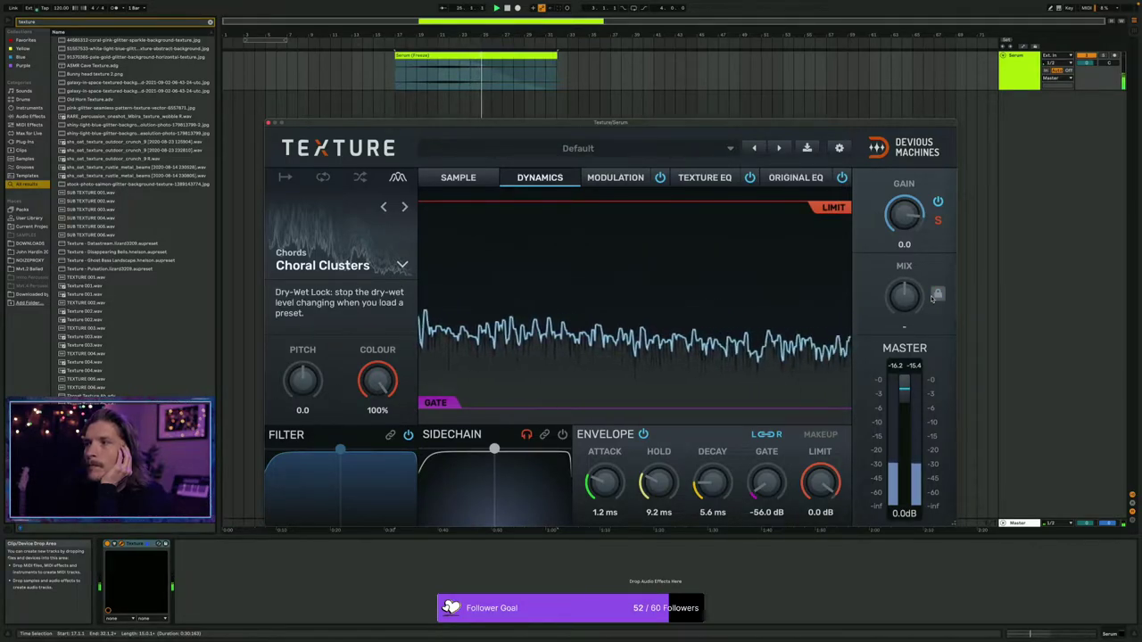
pyautogui.moveTo(908, 299); pyautogui.dragTo(908, 223)
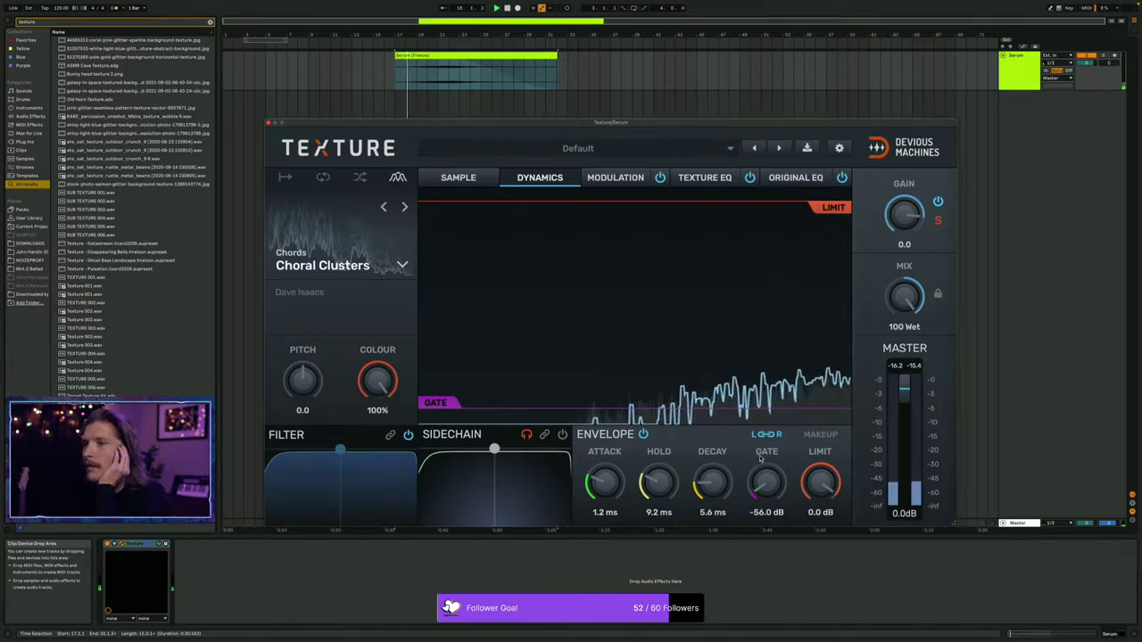
# Set Texture's envelope to a 945 ms decay and 6.6 ms attack, with the hold off.
pyautogui.moveTo(712, 482); pyautogui.dragTo(711, 442)
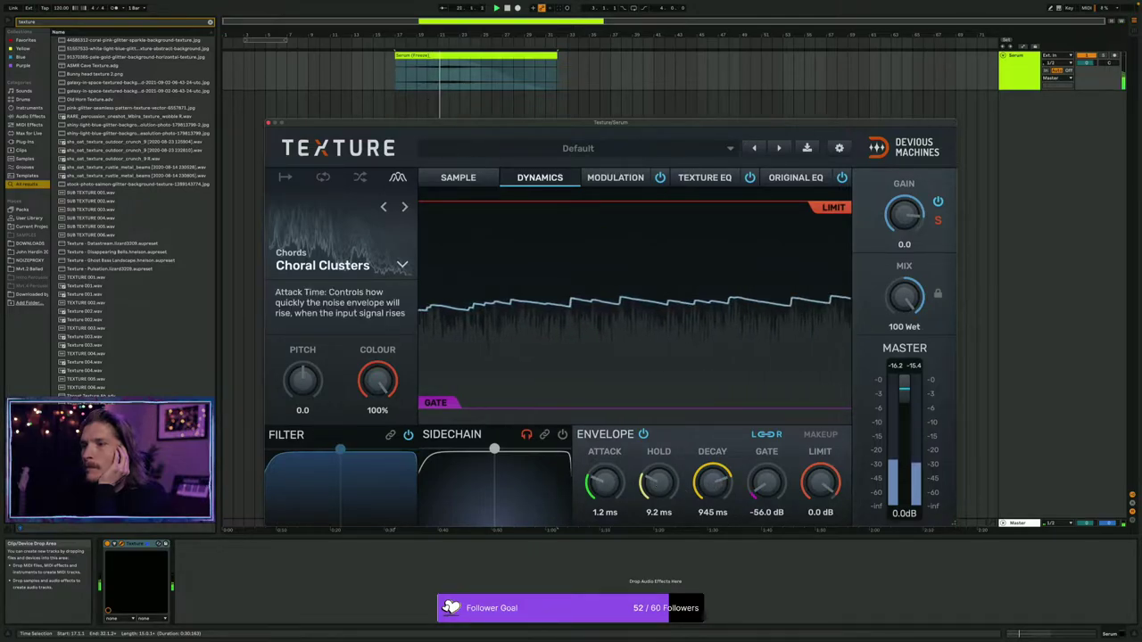
pyautogui.moveTo(605, 482); pyautogui.dragTo(605, 472)
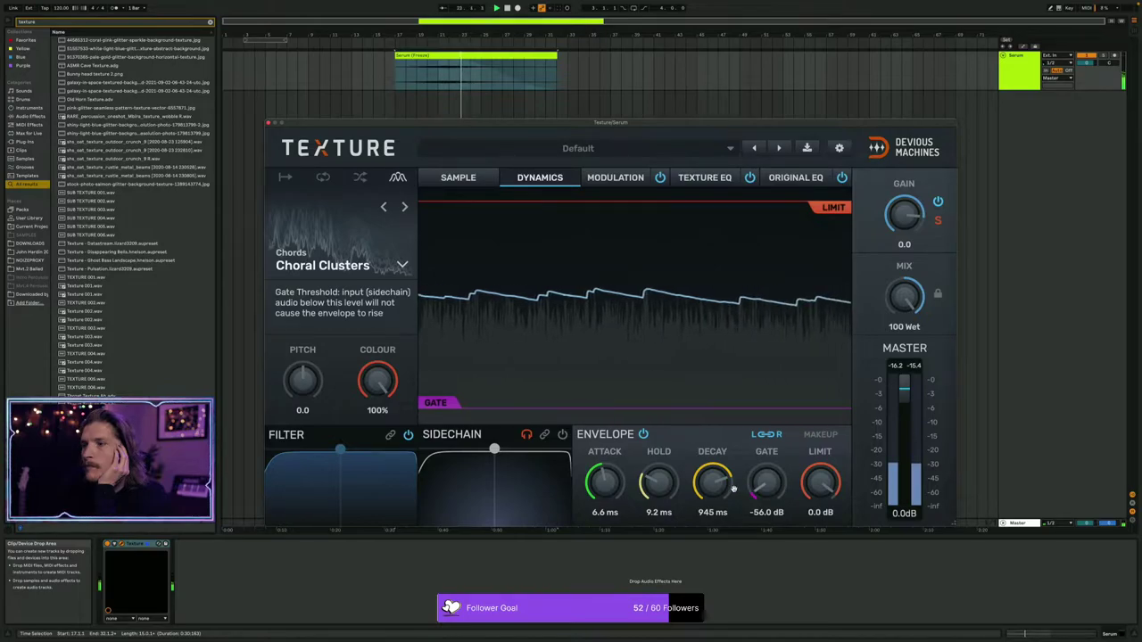
pyautogui.moveTo(655, 483); pyautogui.dragTo(656, 514)
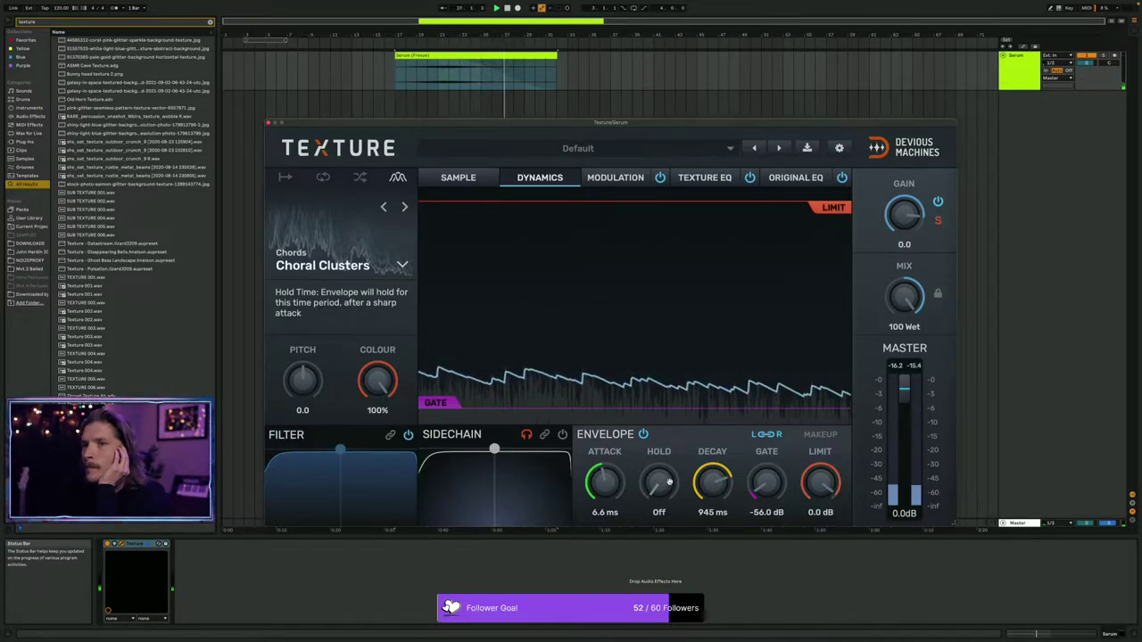
# Play the clip while trying Texture's colour at 29%, and return it to 100%.
pyautogui.press('space')
pyautogui.moveTo(399, 386); pyautogui.dragTo(399, 429)
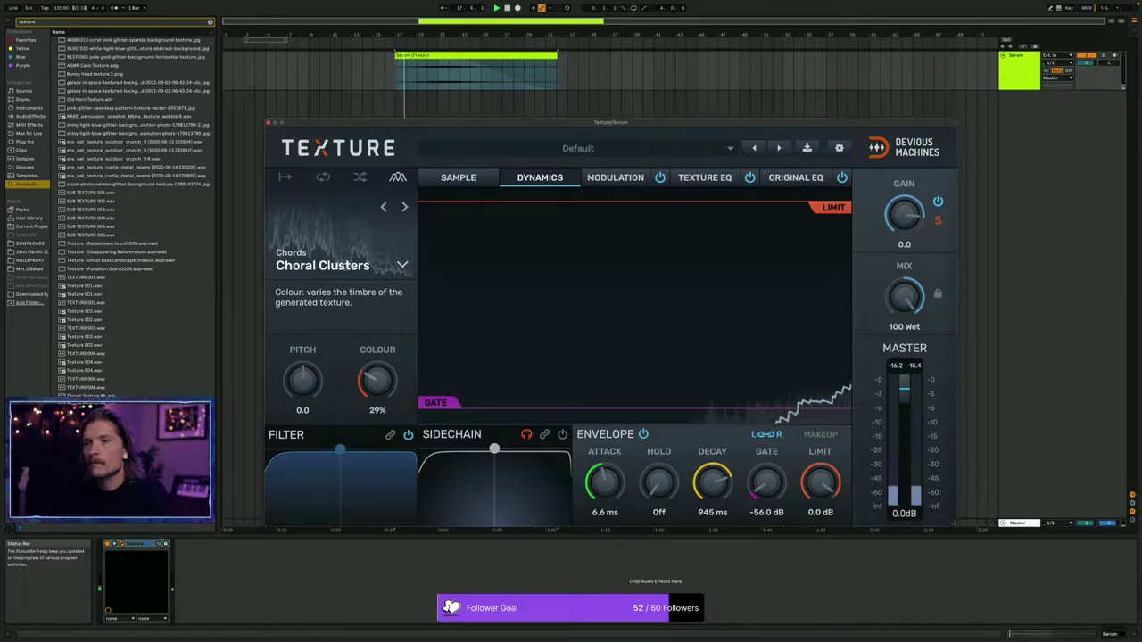
pyautogui.moveTo(379, 382); pyautogui.dragTo(379, 339)
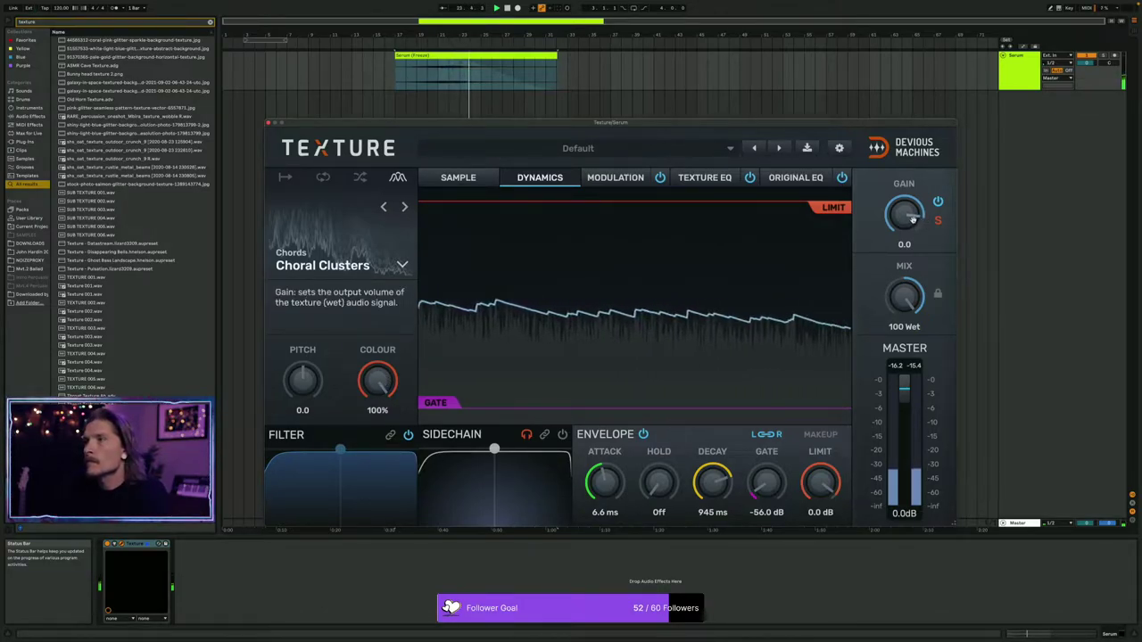
# Raise Texture's gain to 5.1 and set the modulation LFO's synced speed to 3/8, keeping the phase at 0.0.
pyautogui.moveTo(900, 217)
pyautogui.mouseDown()
pyautogui.moveTo(900, 203)
pyautogui.moveTo(900, 215)
pyautogui.mouseUp()
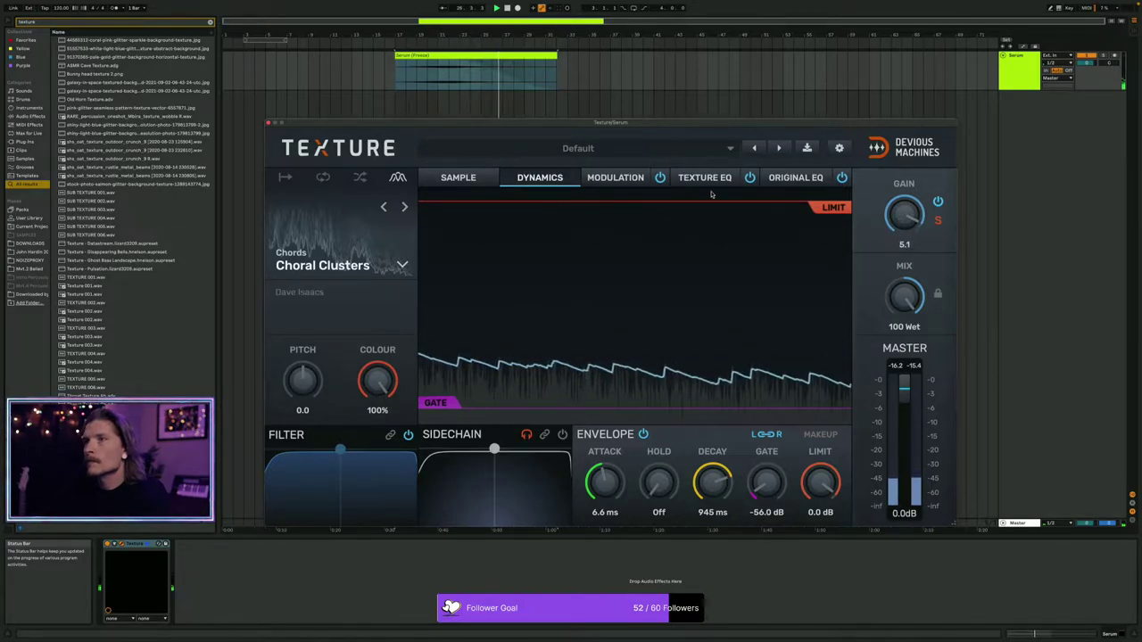
pyautogui.click(615, 176)
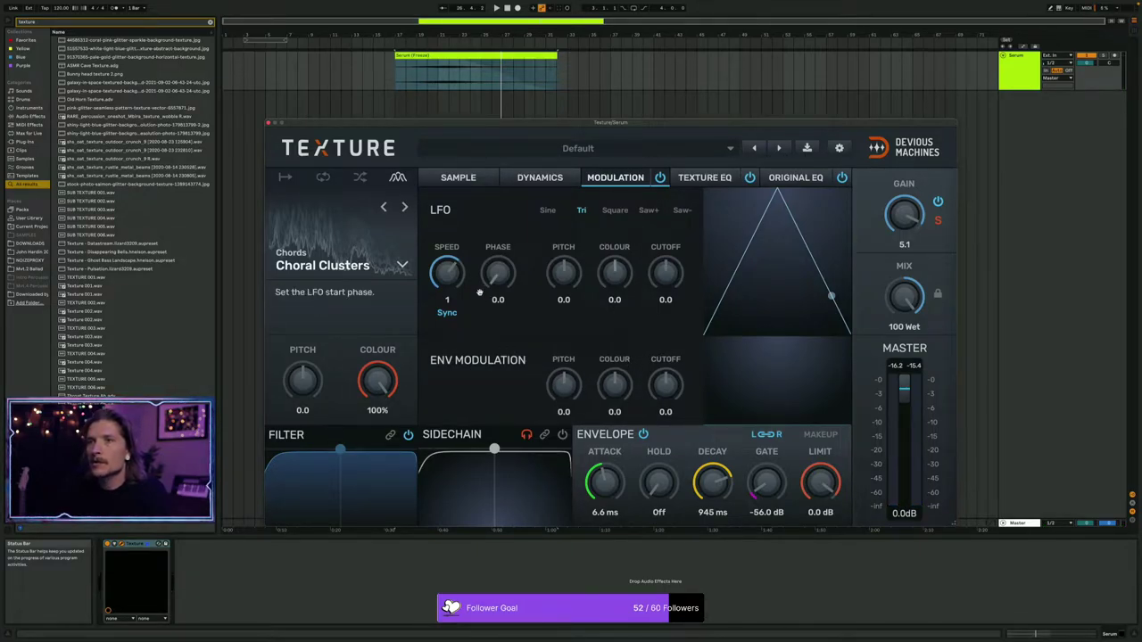
pyautogui.moveTo(447, 272); pyautogui.dragTo(446, 278)
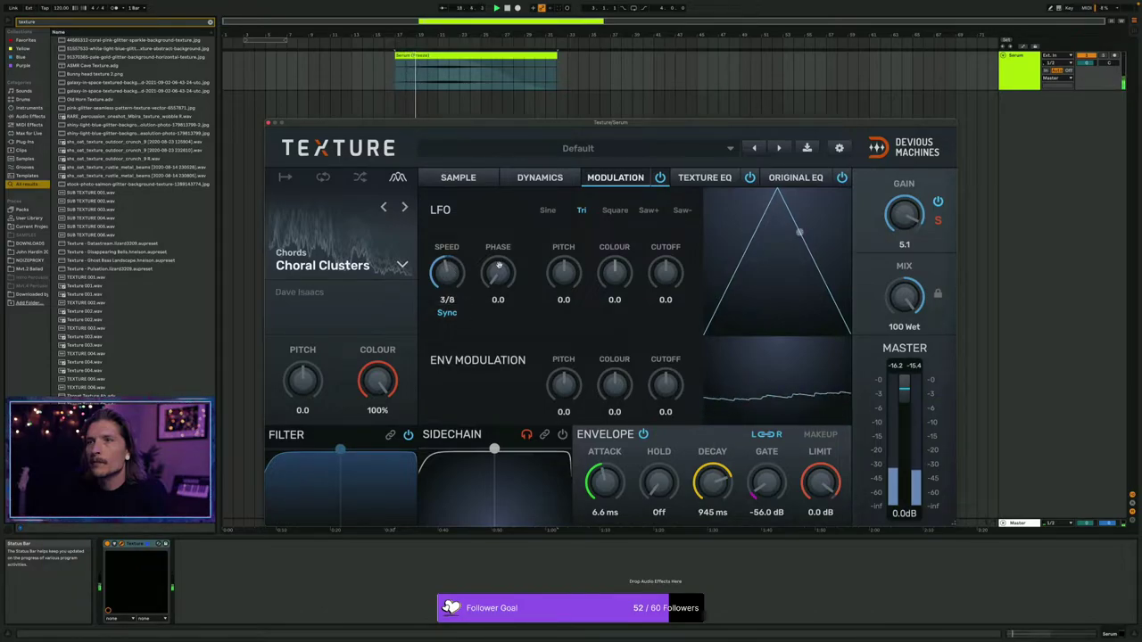
pyautogui.moveTo(495, 275); pyautogui.dragTo(498, 271)
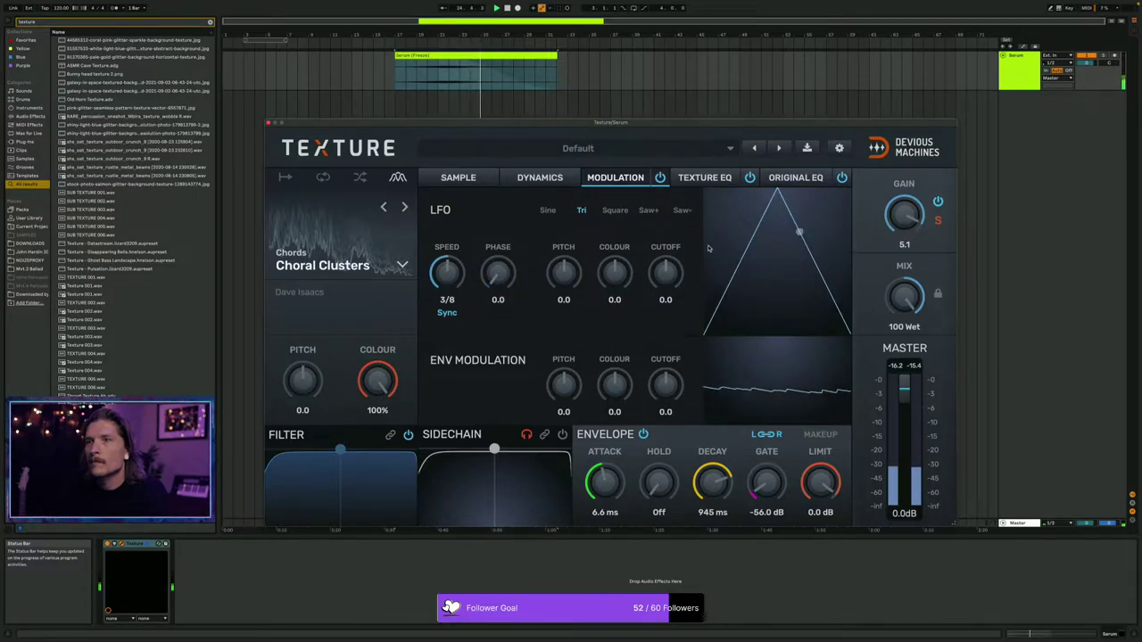
# Try the Square, Saw+ and Saw- shapes for Texture's LFO, choosing Saw+ with a synced speed of 4.
pyautogui.click(615, 211)
pyautogui.click(649, 211)
pyautogui.click(682, 212)
pyautogui.click(649, 211)
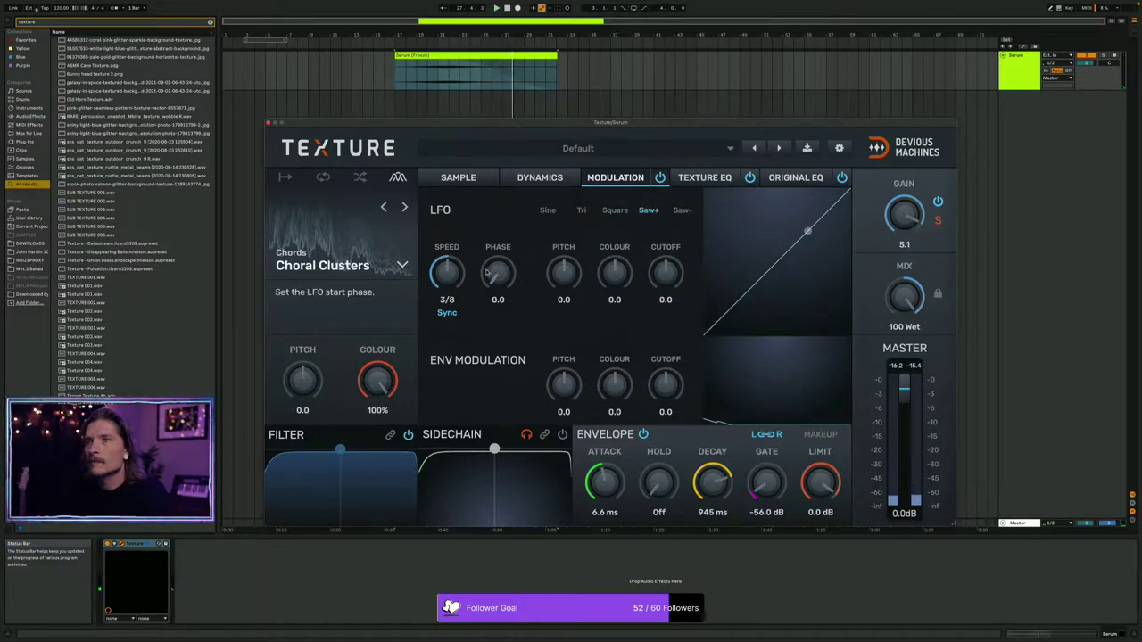
pyautogui.moveTo(446, 273); pyautogui.dragTo(453, 248)
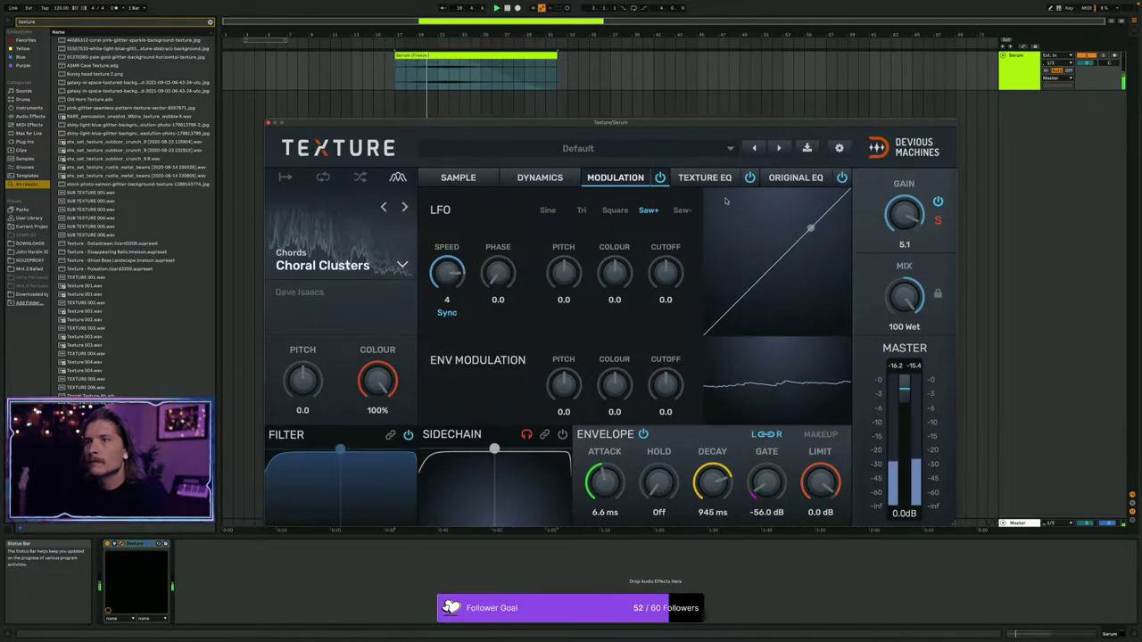
# Set Texture's LFO to the Sine shape with a pitch modulation amount of 0.5 and a synced speed of 8.
pyautogui.click(585, 211)
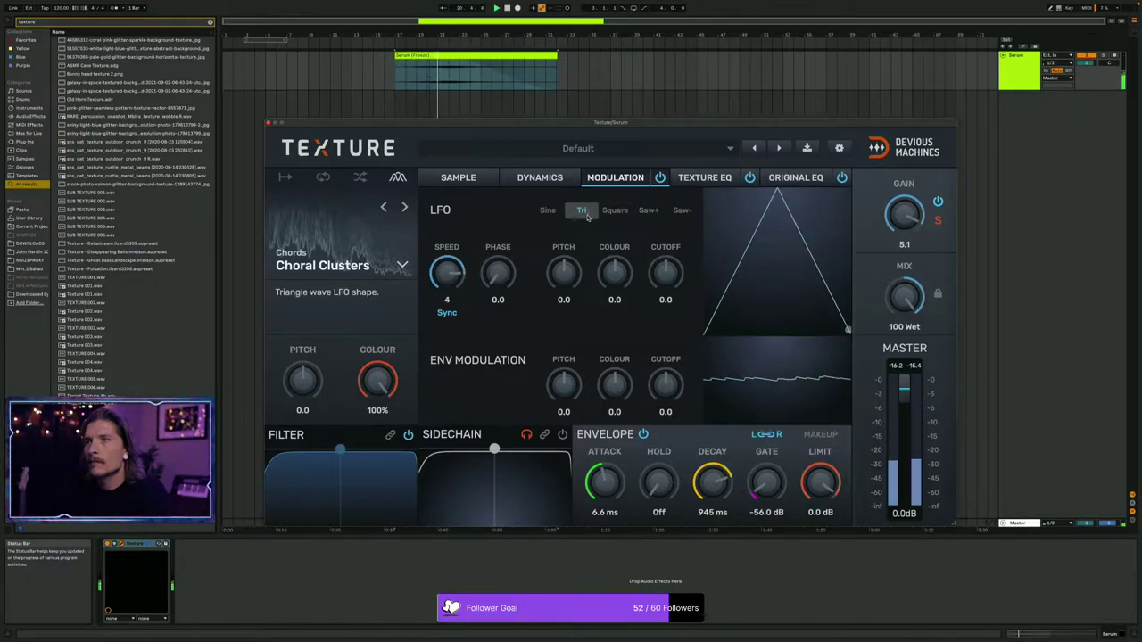
pyautogui.click(548, 214)
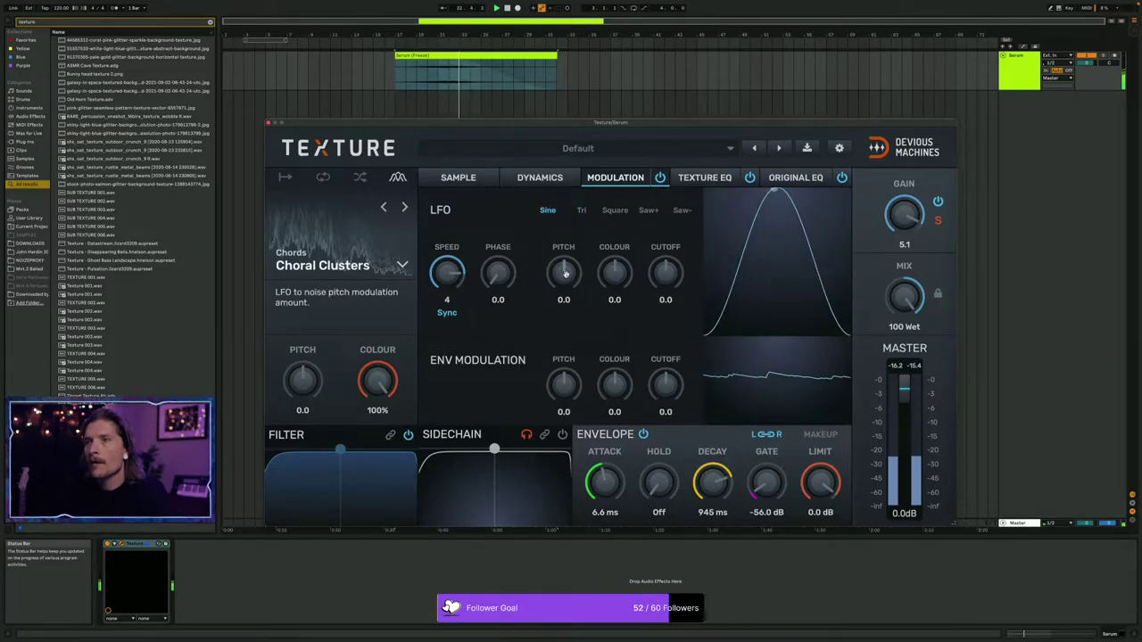
pyautogui.moveTo(564, 273); pyautogui.dragTo(563, 265)
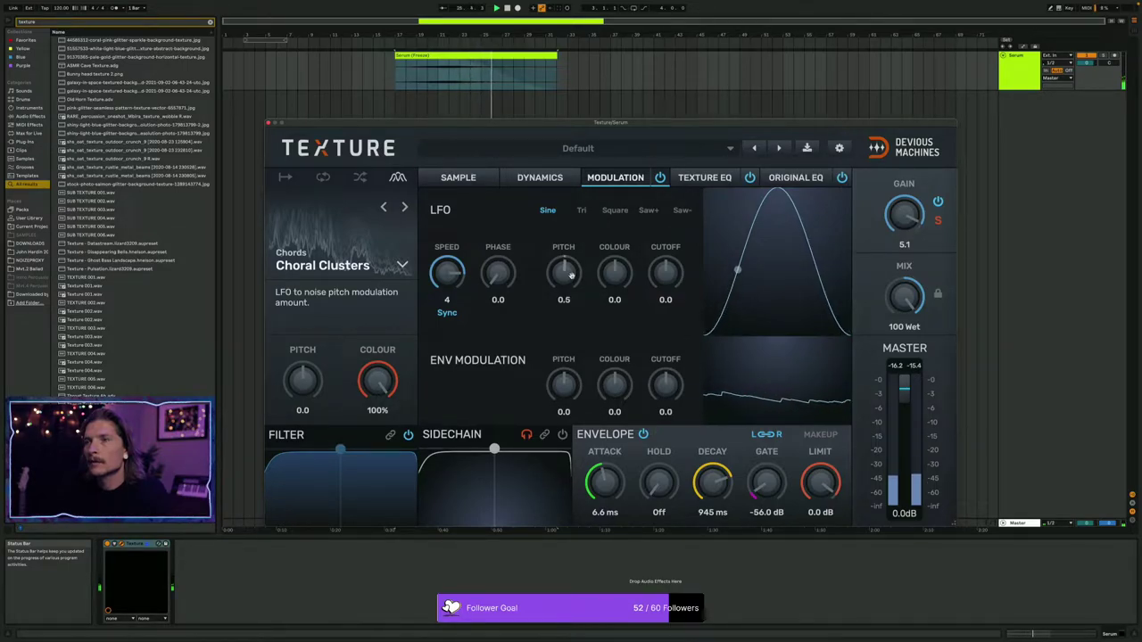
pyautogui.moveTo(441, 276); pyautogui.dragTo(441, 270)
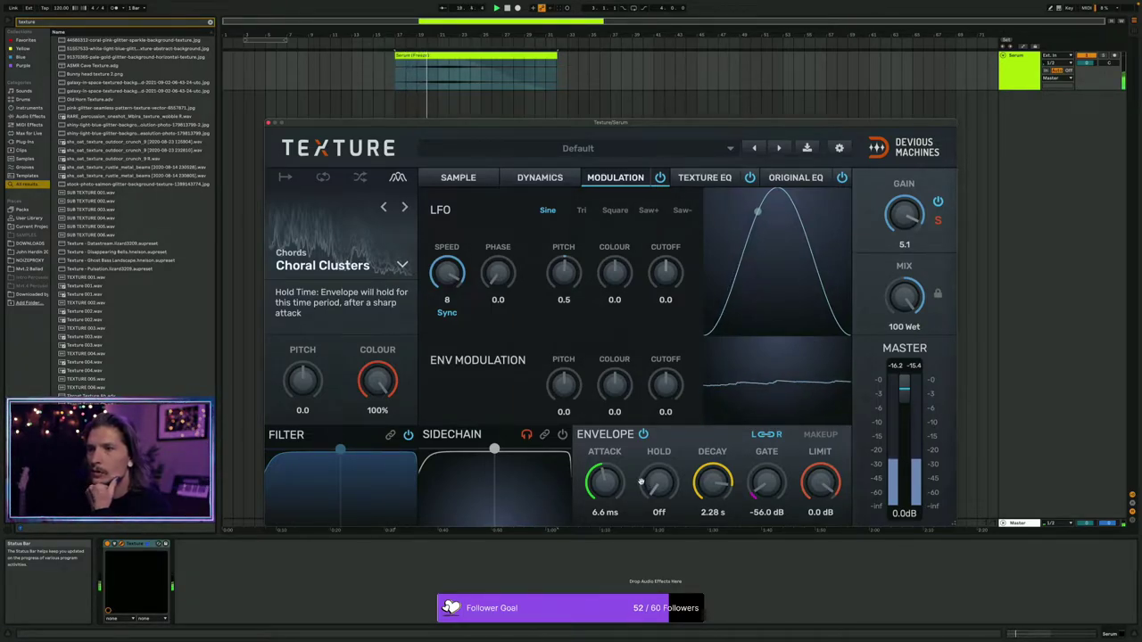
# Lengthen Texture's envelope to a 52 ms attack and a 10.0 s decay while playing the clip.
pyautogui.moveTo(604, 482); pyautogui.dragTo(604, 518)
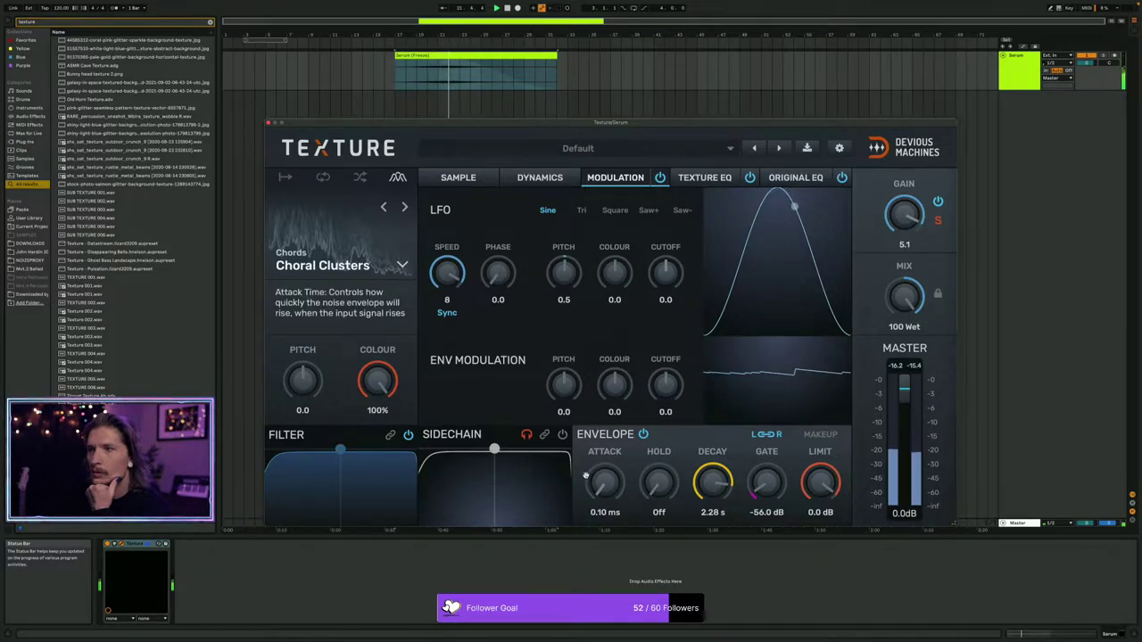
pyautogui.moveTo(604, 482); pyautogui.dragTo(603, 463)
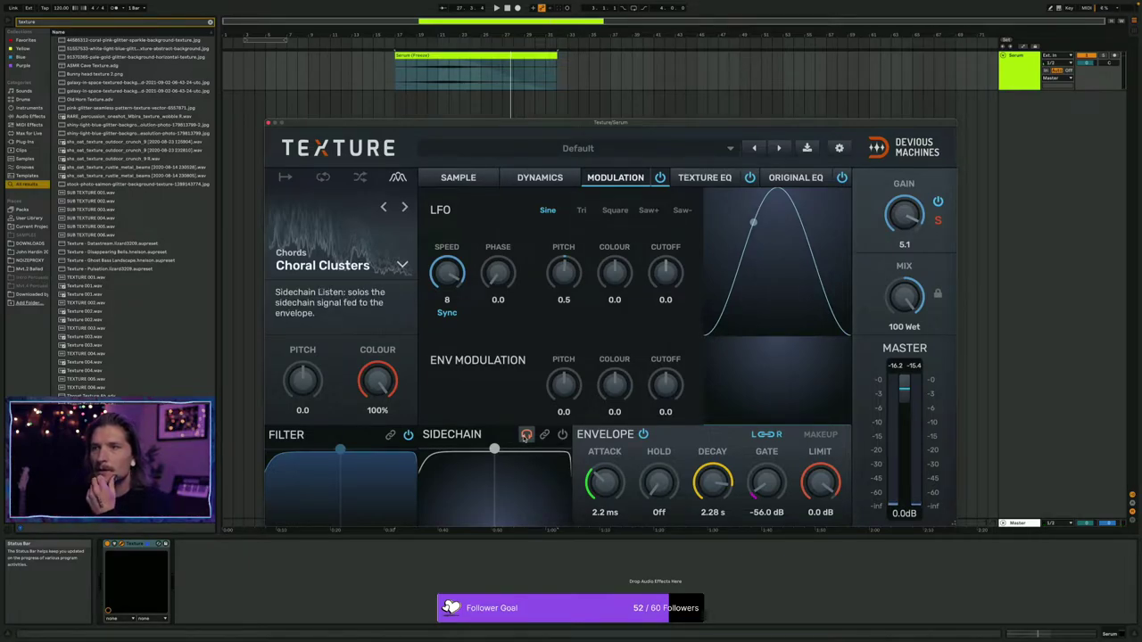
pyautogui.click(704, 177)
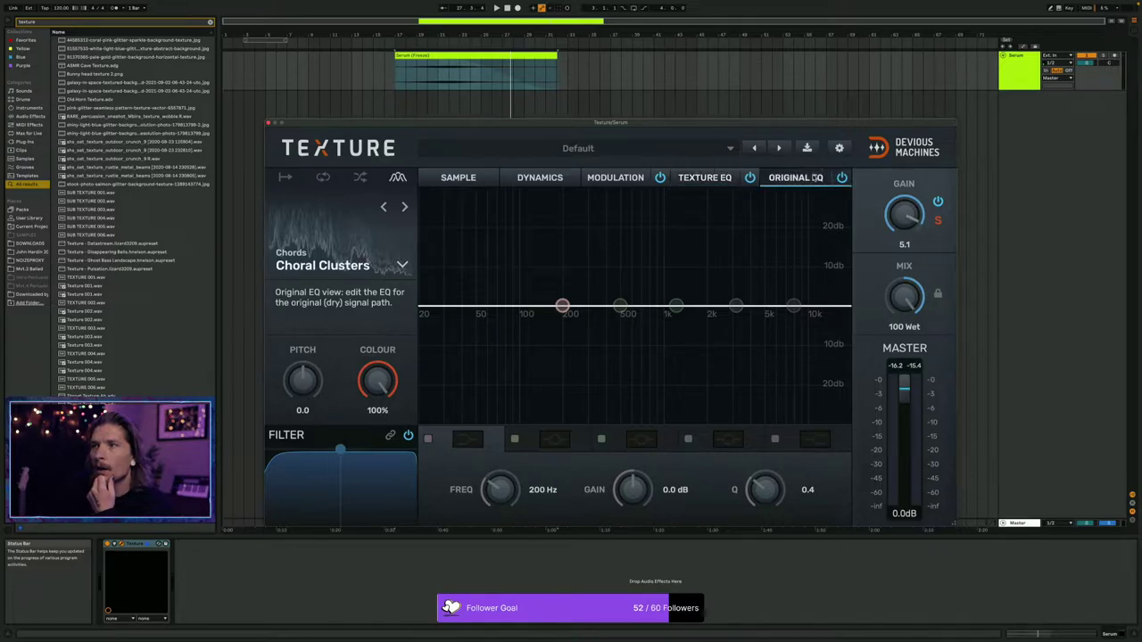
pyautogui.click(625, 179)
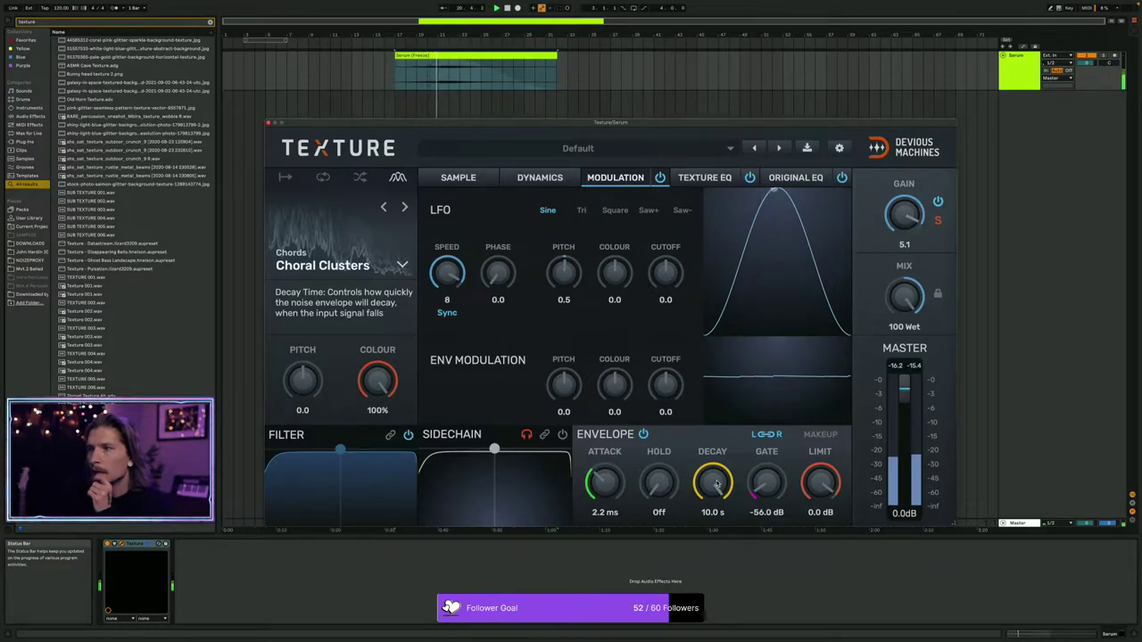
pyautogui.moveTo(605, 482)
pyautogui.mouseDown()
pyautogui.moveTo(605, 453)
pyautogui.moveTo(610, 487)
pyautogui.mouseUp()
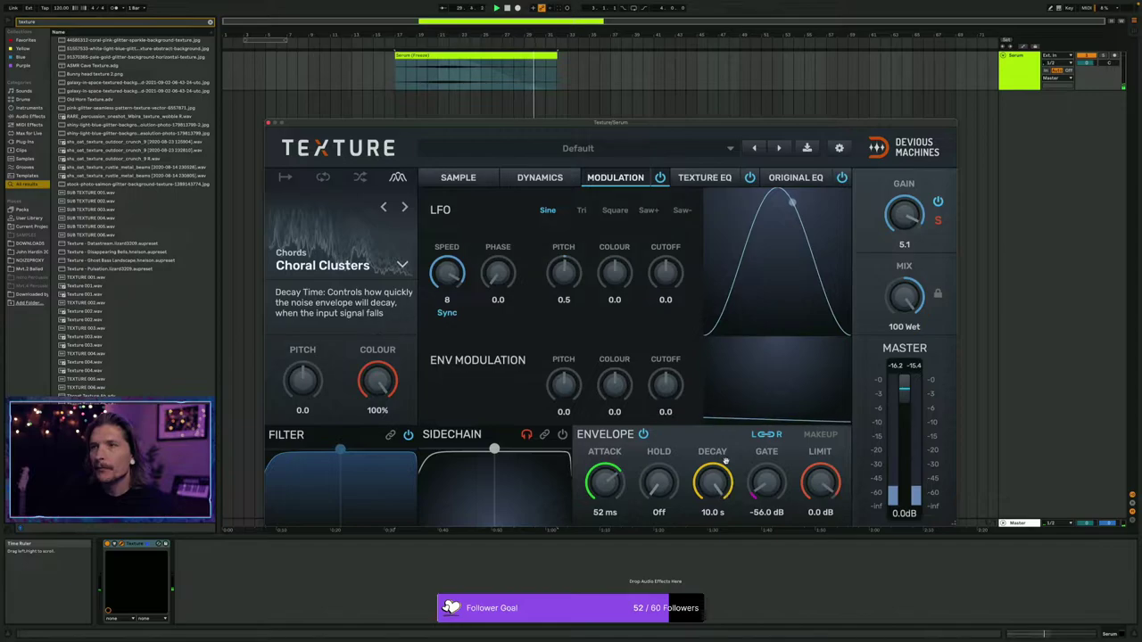
# Look through Texture's Dynamics, Sample, Original EQ, Texture EQ and Modulation views, moving the plugin window clear of the track.
pyautogui.click(540, 177)
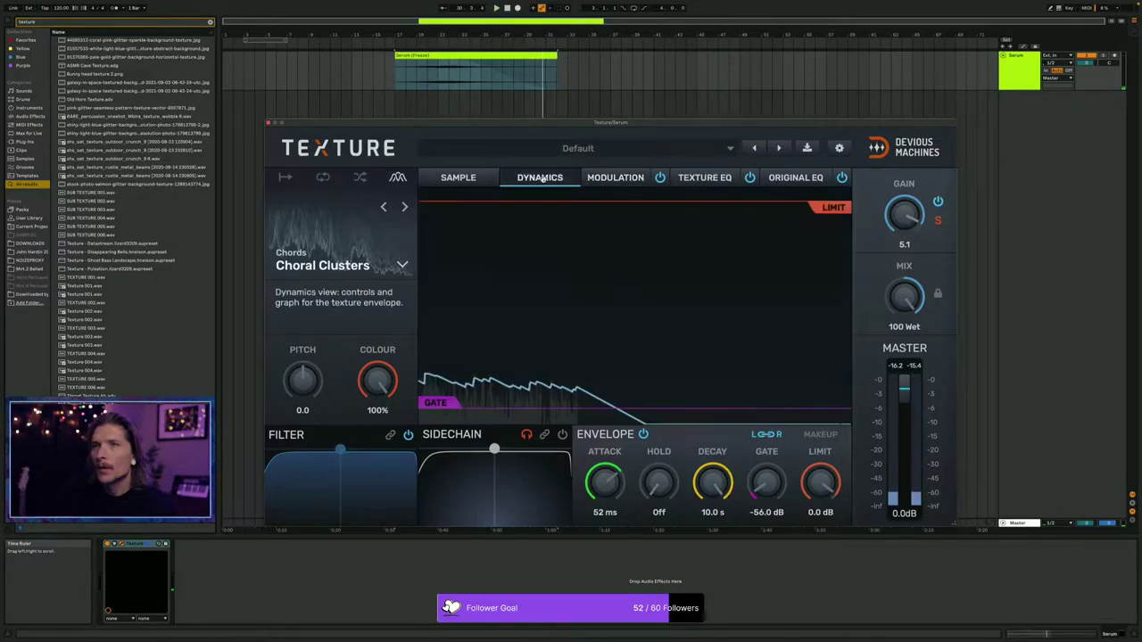
pyautogui.click(473, 180)
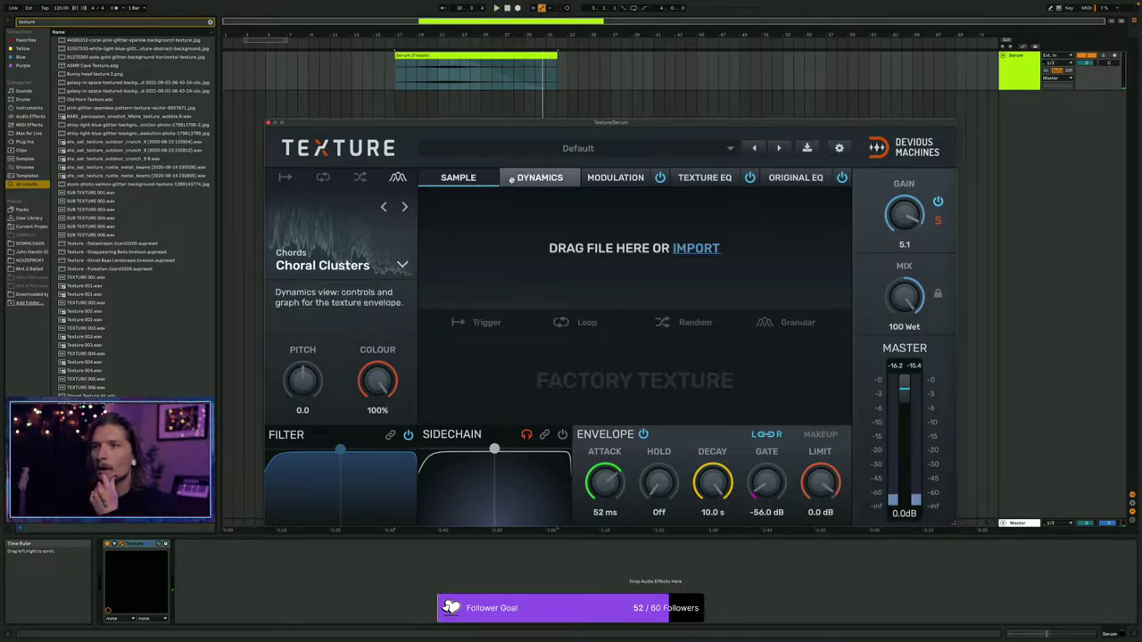
pyautogui.click(514, 179)
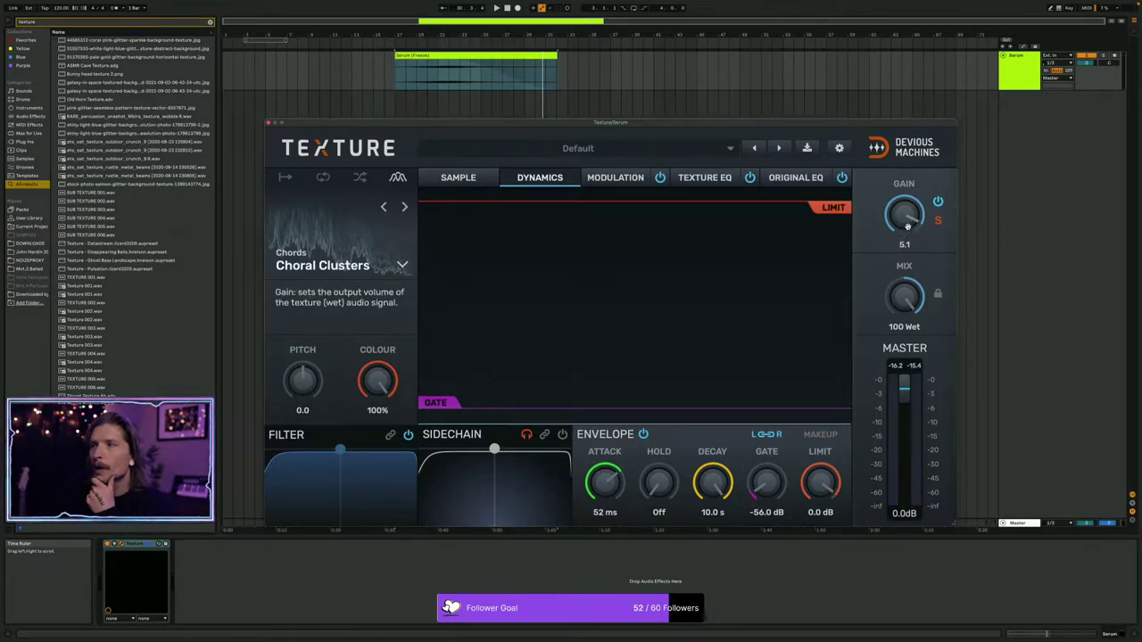
pyautogui.click(794, 177)
pyautogui.click(705, 177)
pyautogui.click(613, 179)
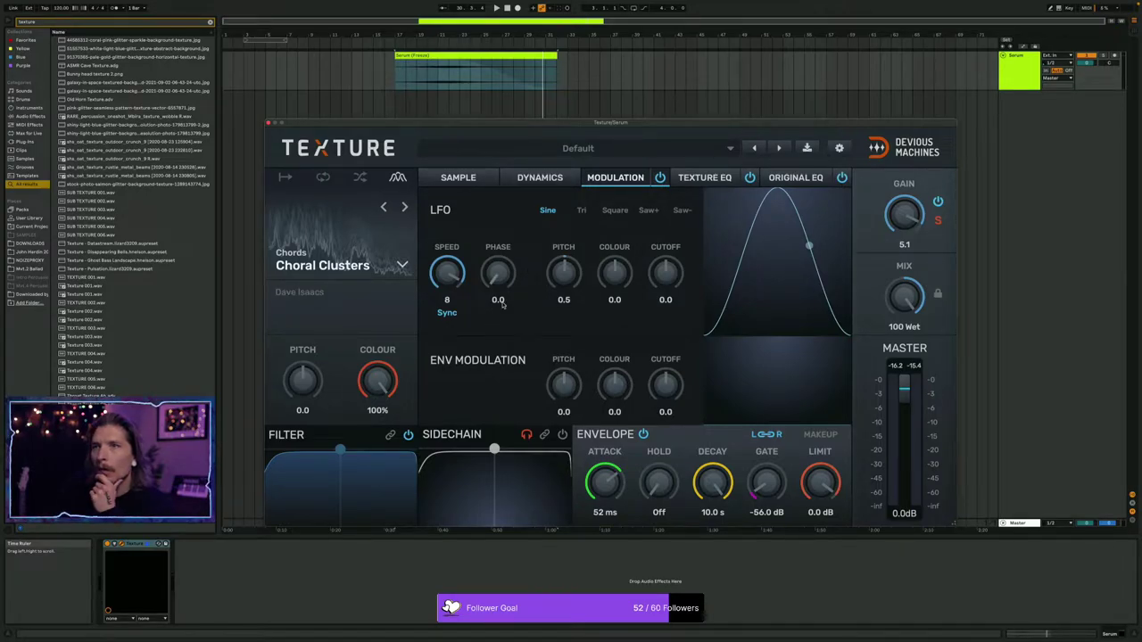
pyautogui.moveTo(683, 127); pyautogui.dragTo(683, 207)
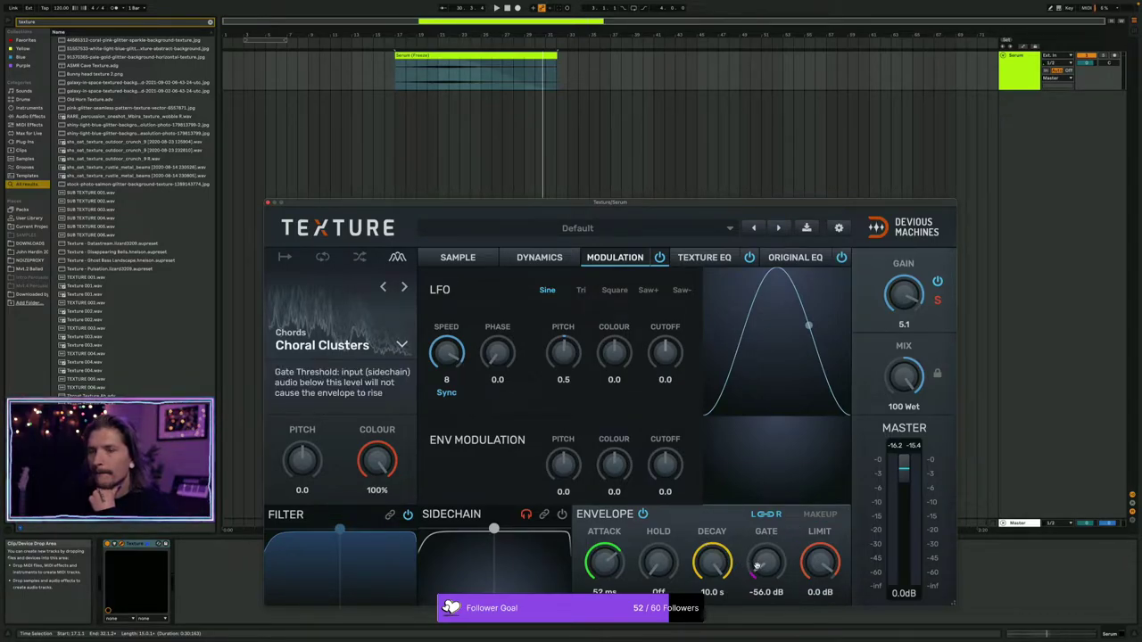
pyautogui.click(539, 257)
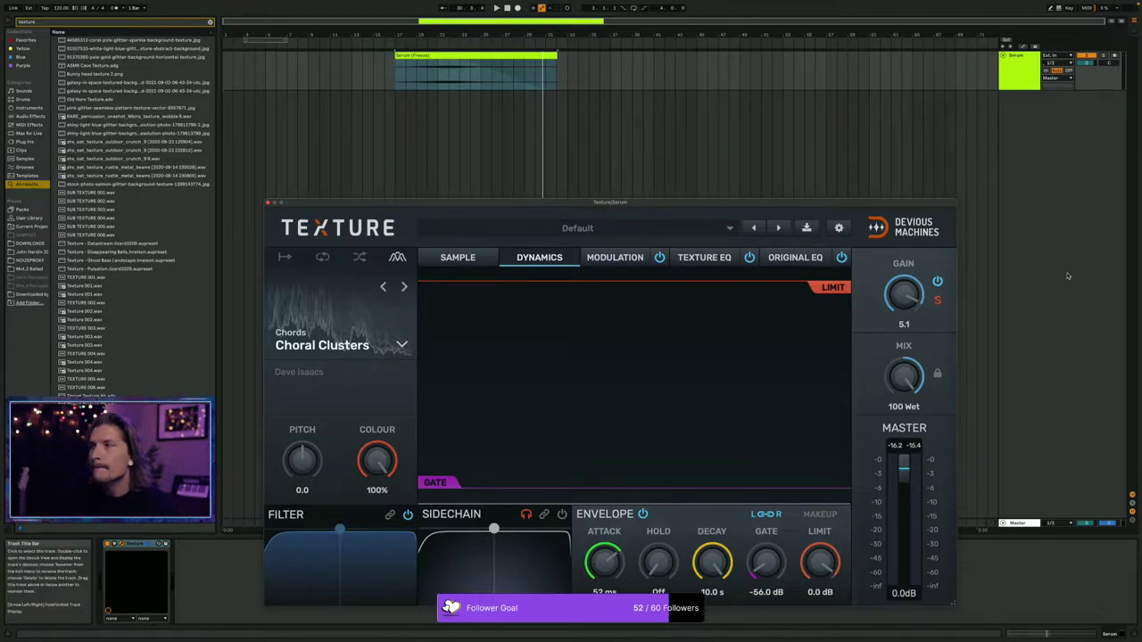
# Play the clip with Texture's mix tried at 15 Dry, and stop playback.
pyautogui.moveTo(905, 377); pyautogui.dragTo(905, 468)
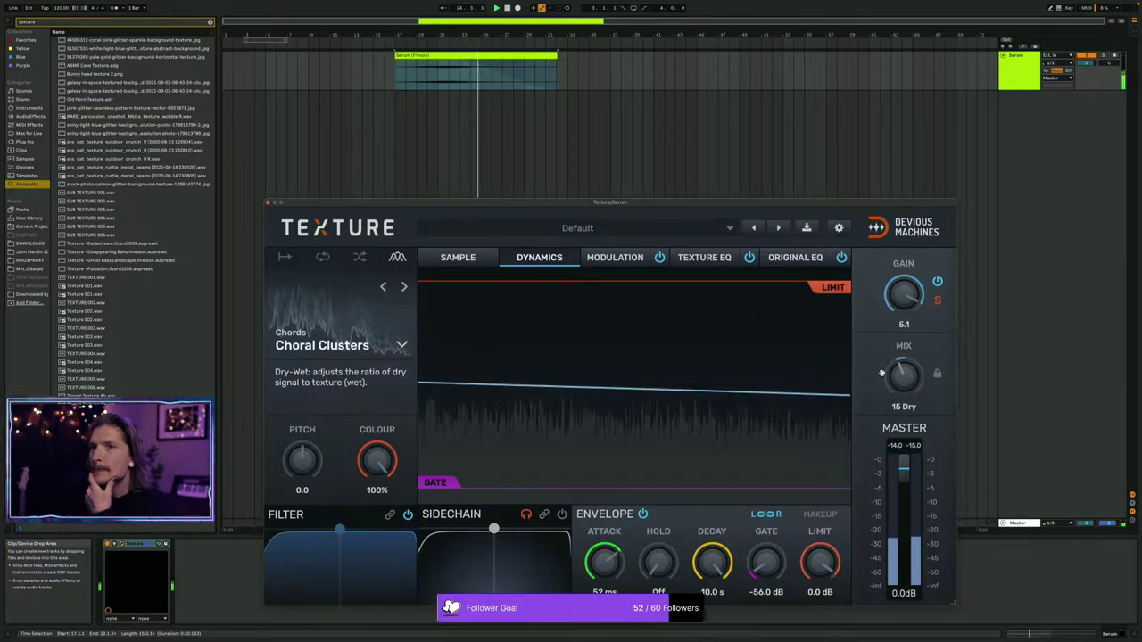
pyautogui.press('space')
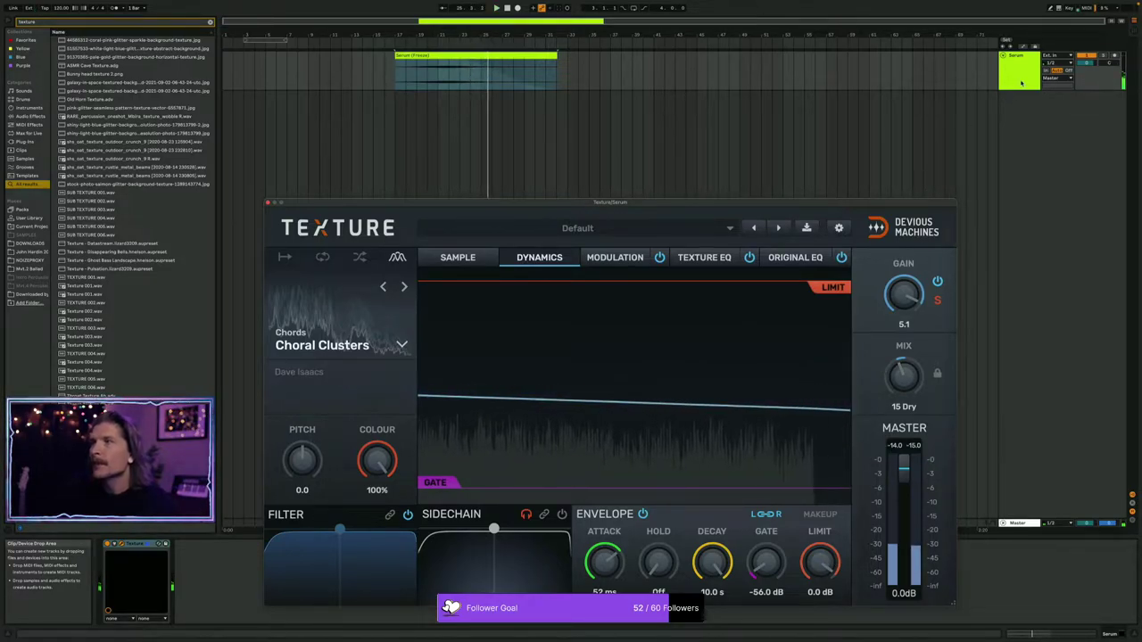
# Duplicate the Serum audio track and delete Texture from the original one.
pyautogui.click(1026, 67)
pyautogui.press('super+d')
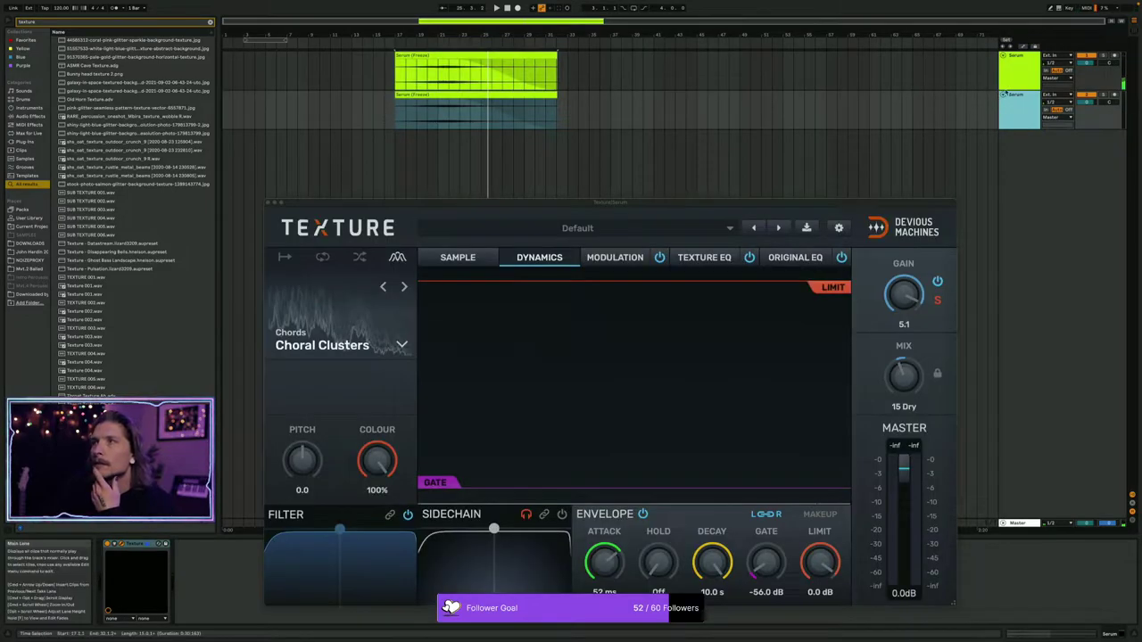
pyautogui.click(1015, 76)
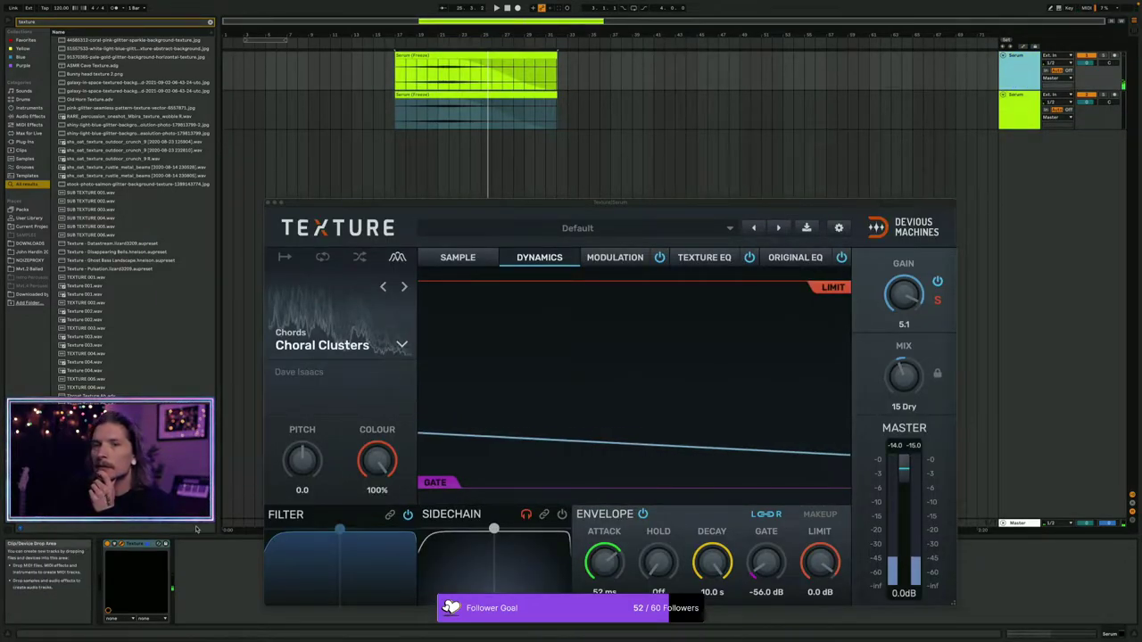
pyautogui.press('Delete')
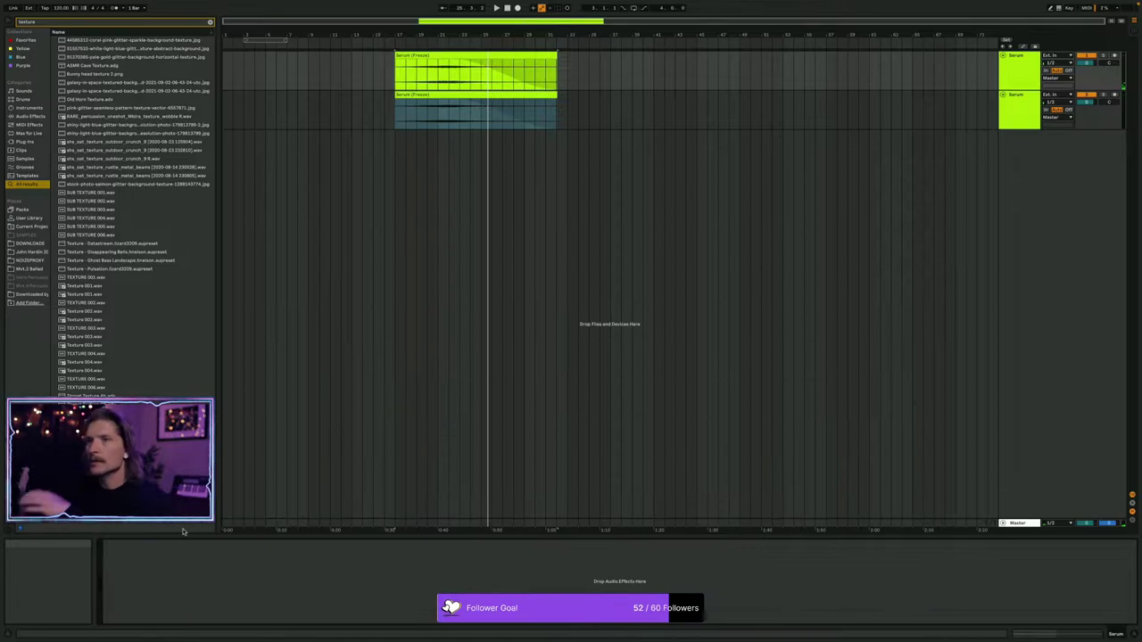
# Set Texture's mix to 100 Wet on the duplicated track, close the plugin, and freeze and flatten the track.
pyautogui.click(1021, 108)
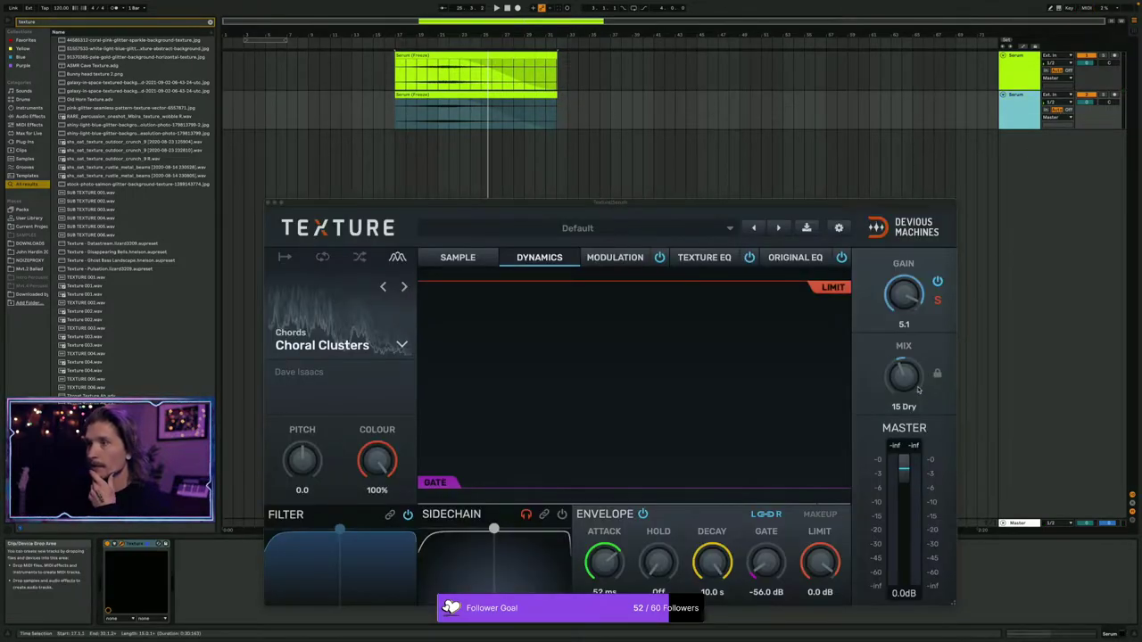
pyautogui.moveTo(913, 383); pyautogui.dragTo(912, 294)
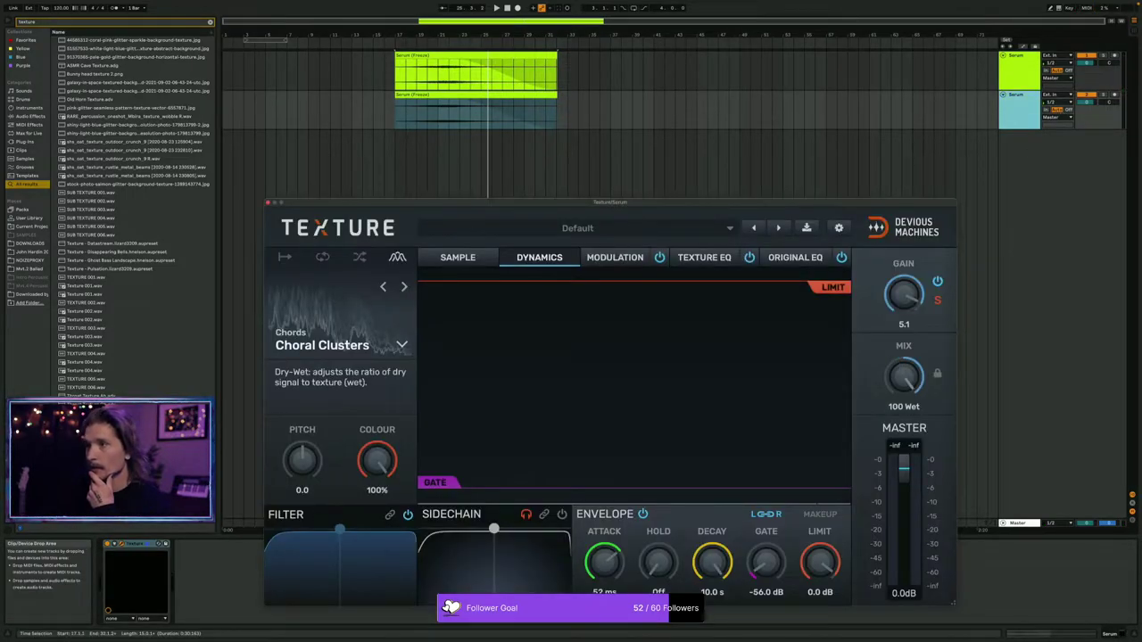
pyautogui.click(269, 205)
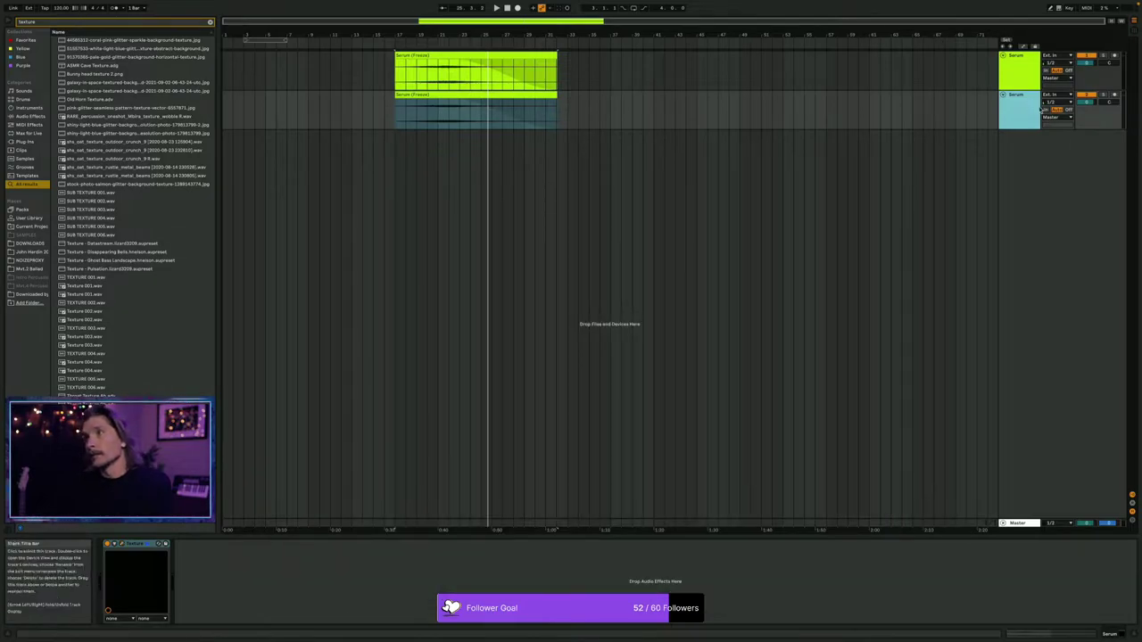
pyautogui.press('super+alt+shift+f')
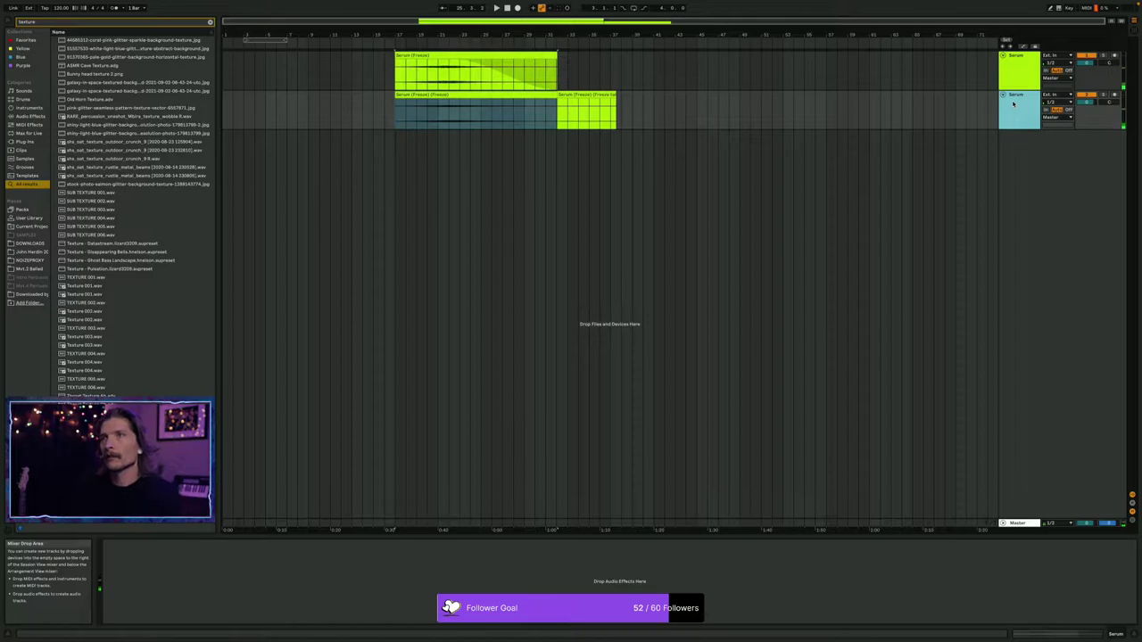
# Delete the flattened track's tail clip, give the remaining clip a long fade-in and fade-out, and play it soloed.
pyautogui.click(589, 96)
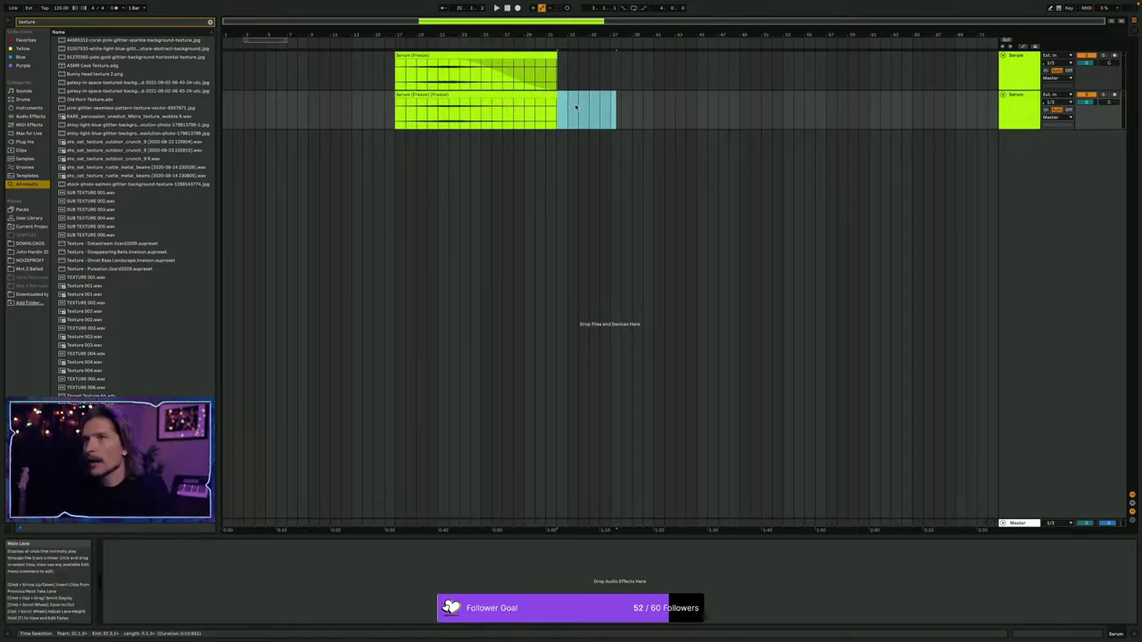
pyautogui.moveTo(558, 103); pyautogui.dragTo(455, 114)
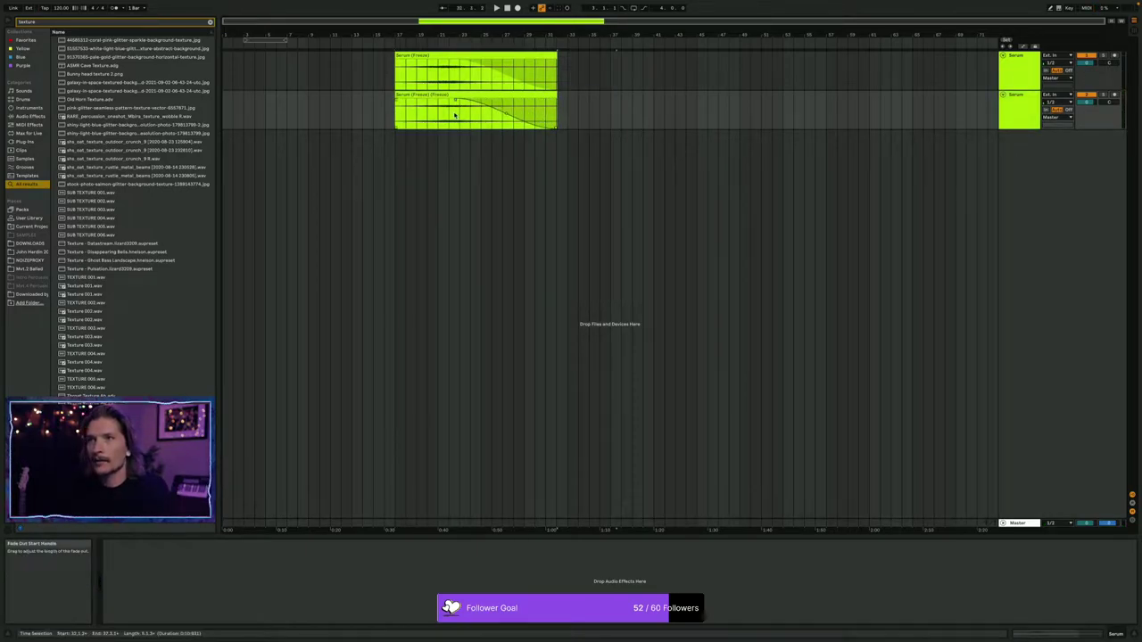
pyautogui.click(456, 96)
pyautogui.press('space')
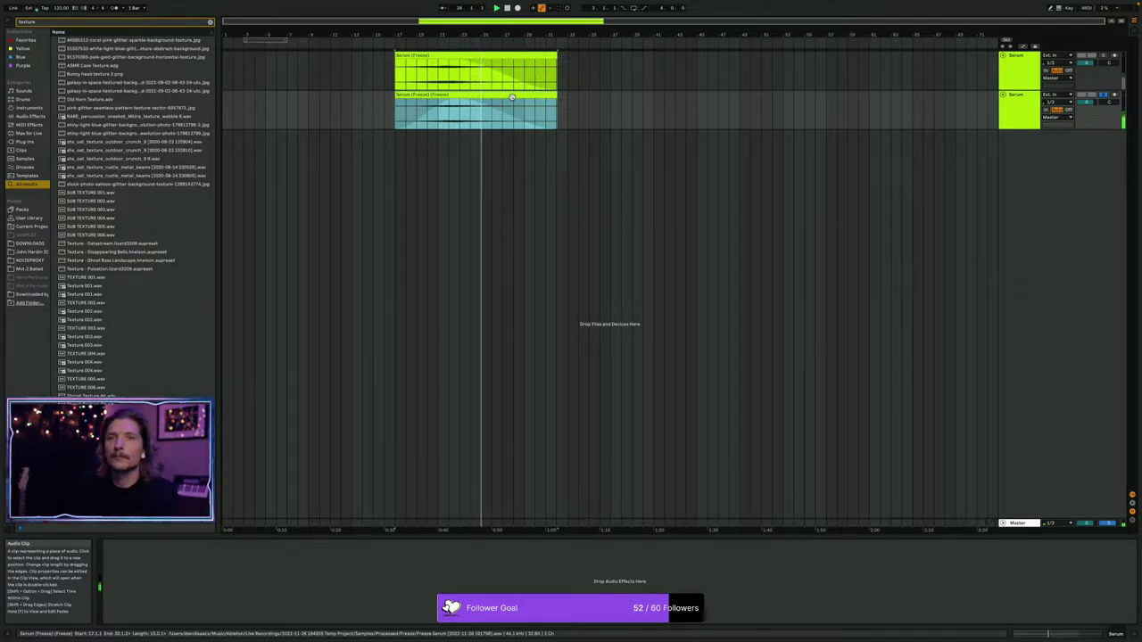
# Add ValhallaSupermassive to the lower Serum track, load its HydraHarp preset, and play the clip.
pyautogui.press('super+f')
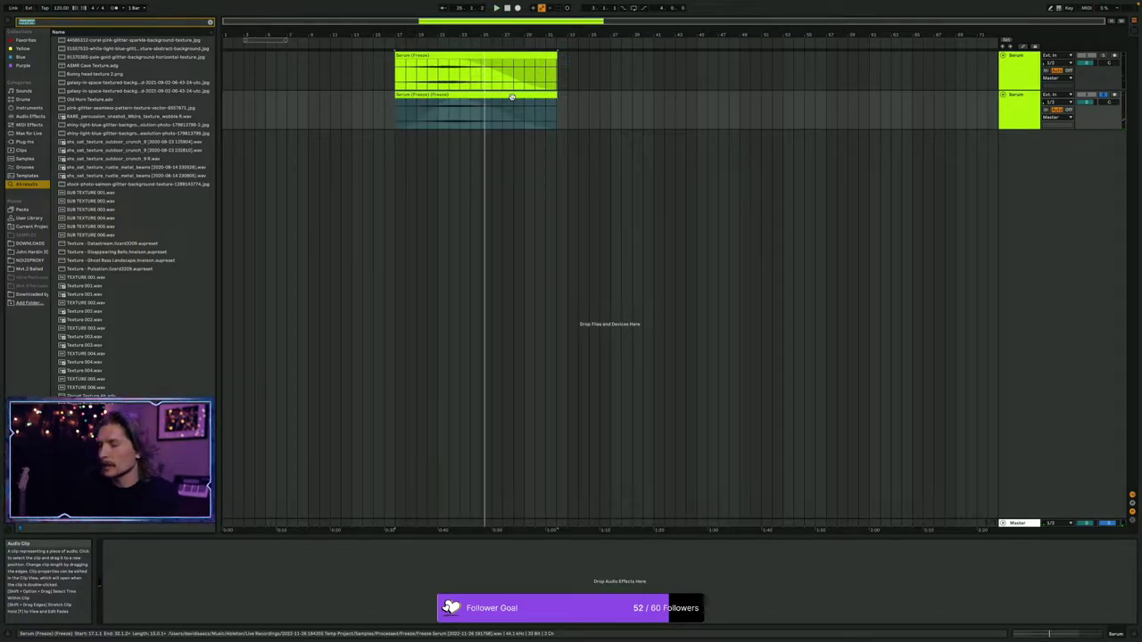
pyautogui.write('supermass')
pyautogui.press('Down')
pyautogui.press('Down')
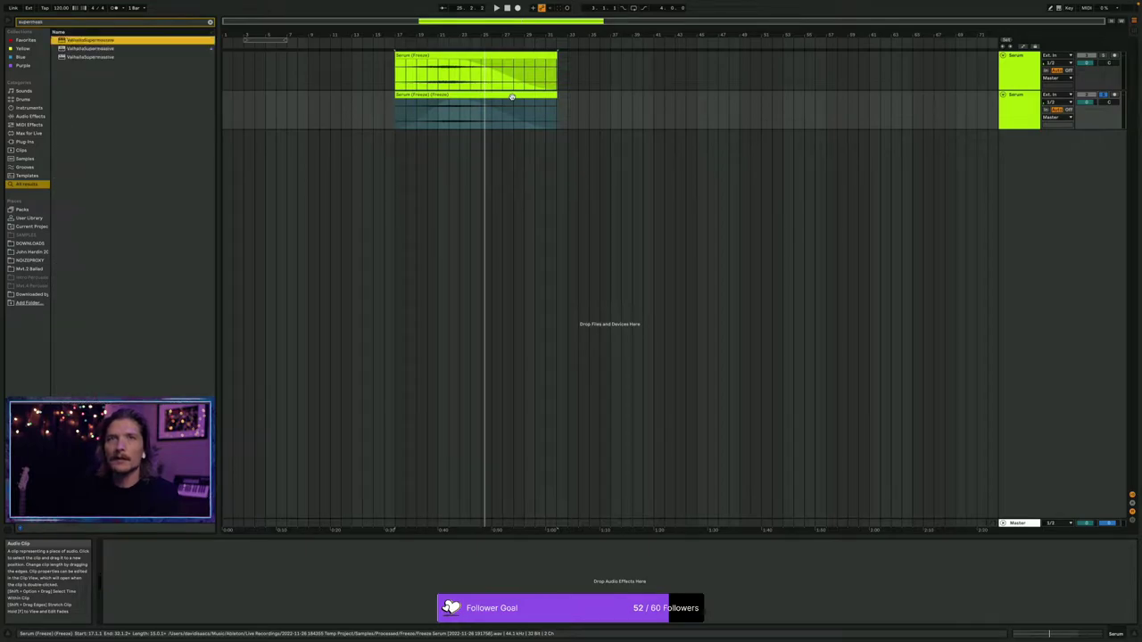
pyautogui.press('Return')
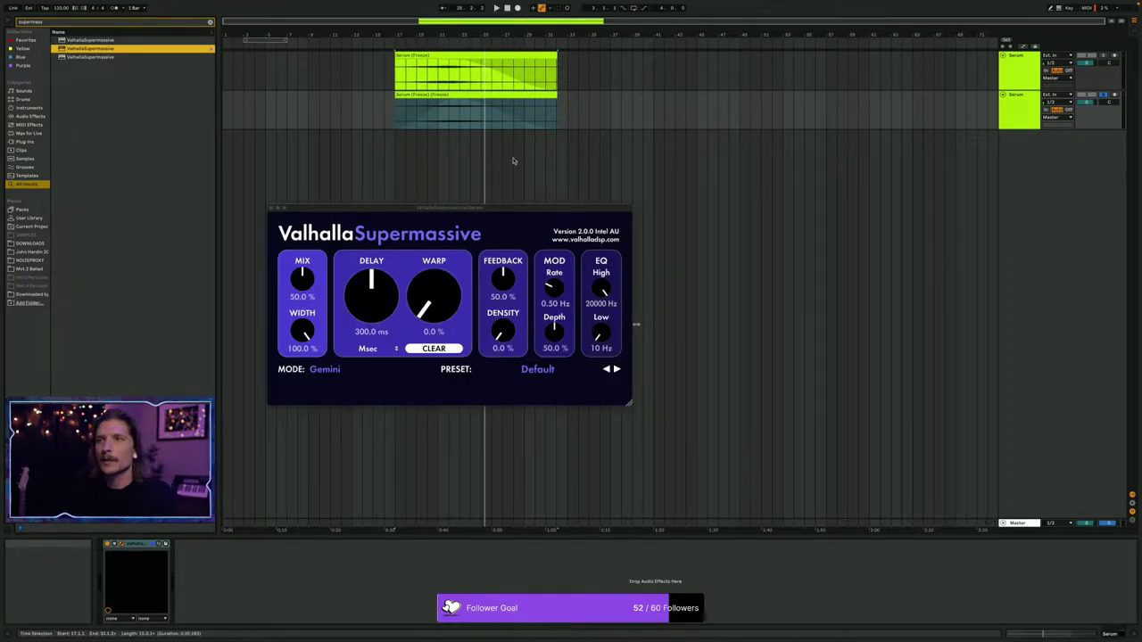
pyautogui.click(547, 370)
pyautogui.moveTo(527, 497)
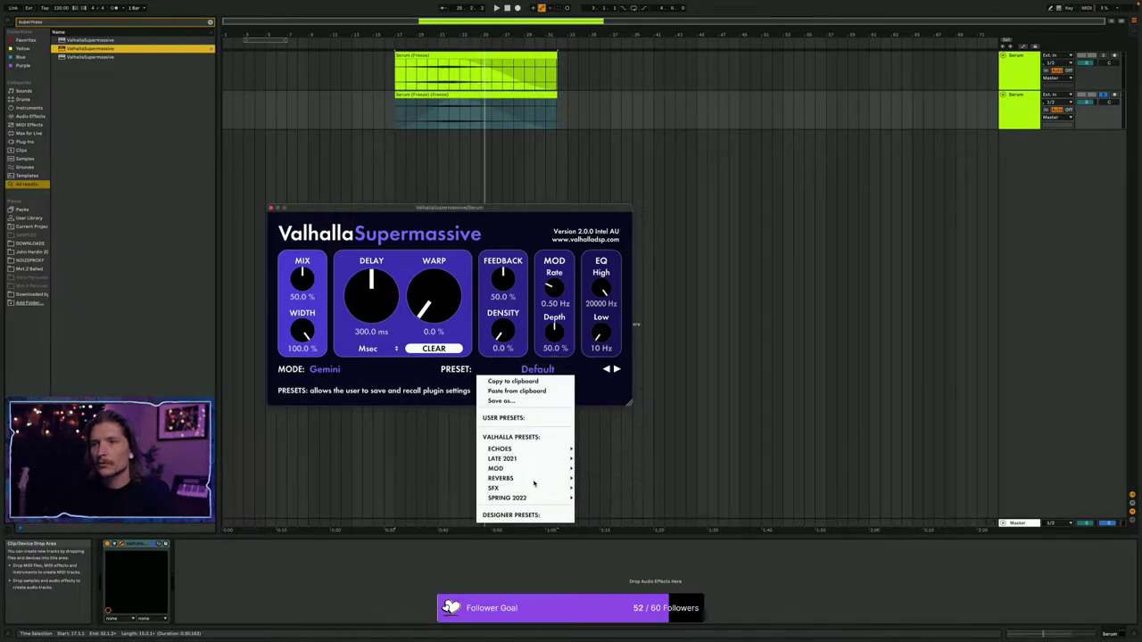
pyautogui.moveTo(615, 469)
pyautogui.click(654, 429)
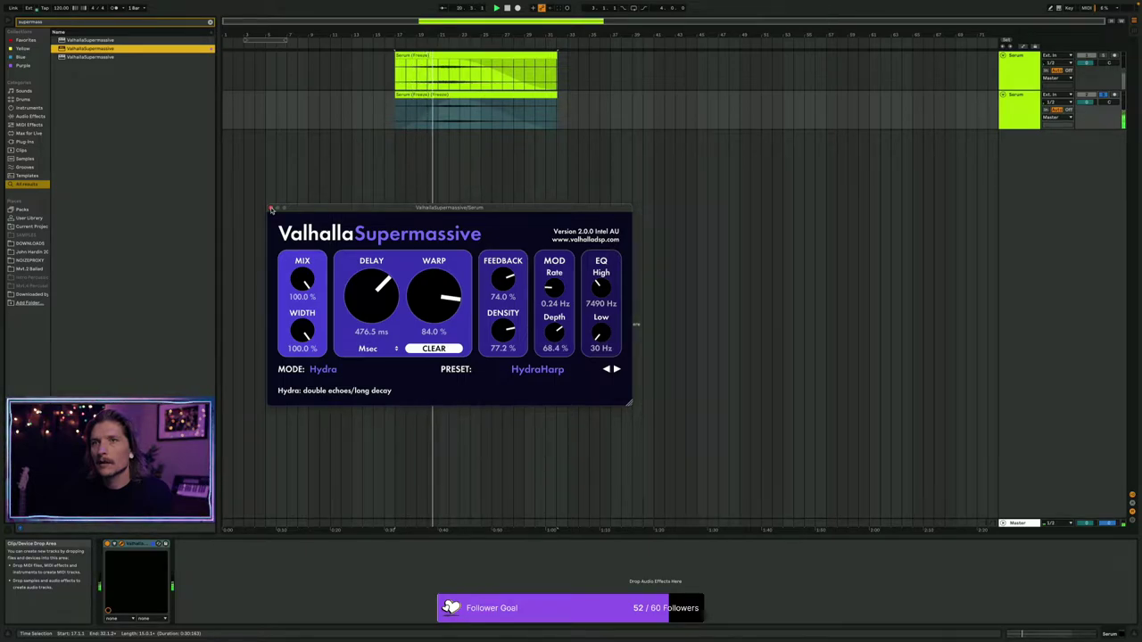
# Set Supermassive's EQ to 5920 Hz high and 420 Hz low, and its modulation to 0.01 Hz rate and 0% depth.
pyautogui.moveTo(601, 288); pyautogui.dragTo(599, 306)
pyautogui.moveTo(595, 346); pyautogui.dragTo(601, 325)
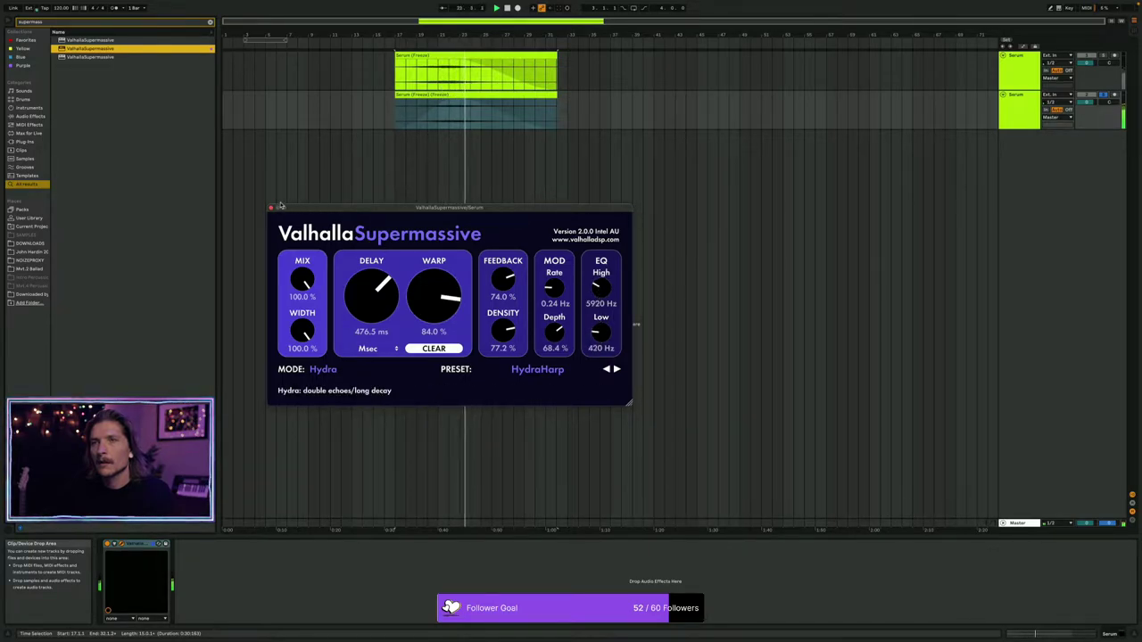
pyautogui.moveTo(554, 287); pyautogui.dragTo(559, 379)
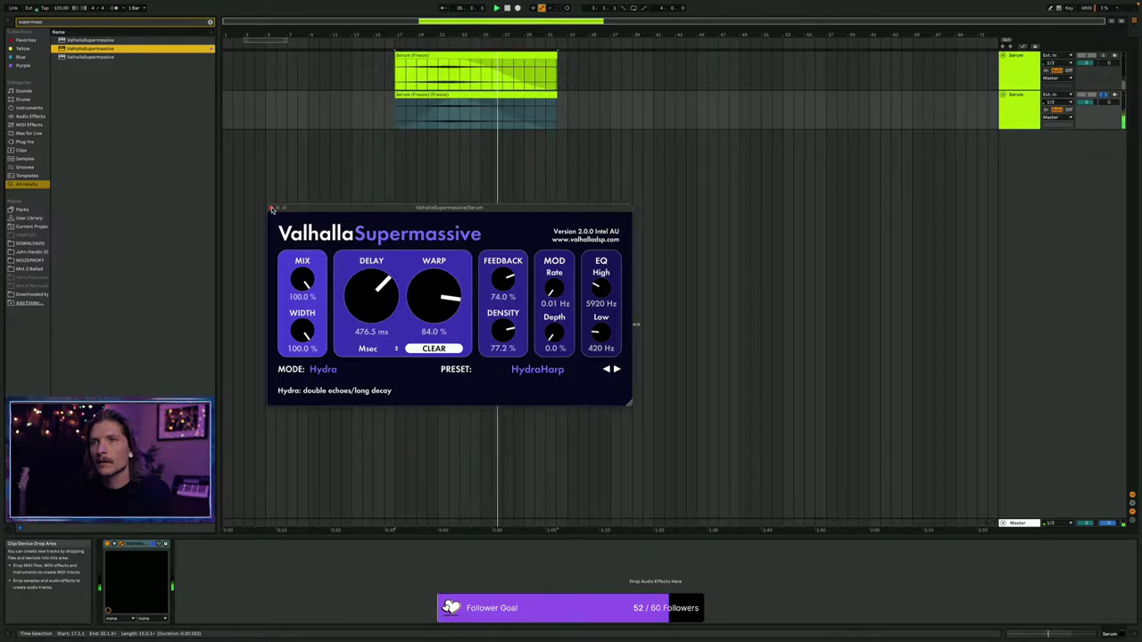
# Close the plugin, freeze and flatten the lower Serum track, and delete its tail clip.
pyautogui.click(272, 210)
pyautogui.click(1013, 108)
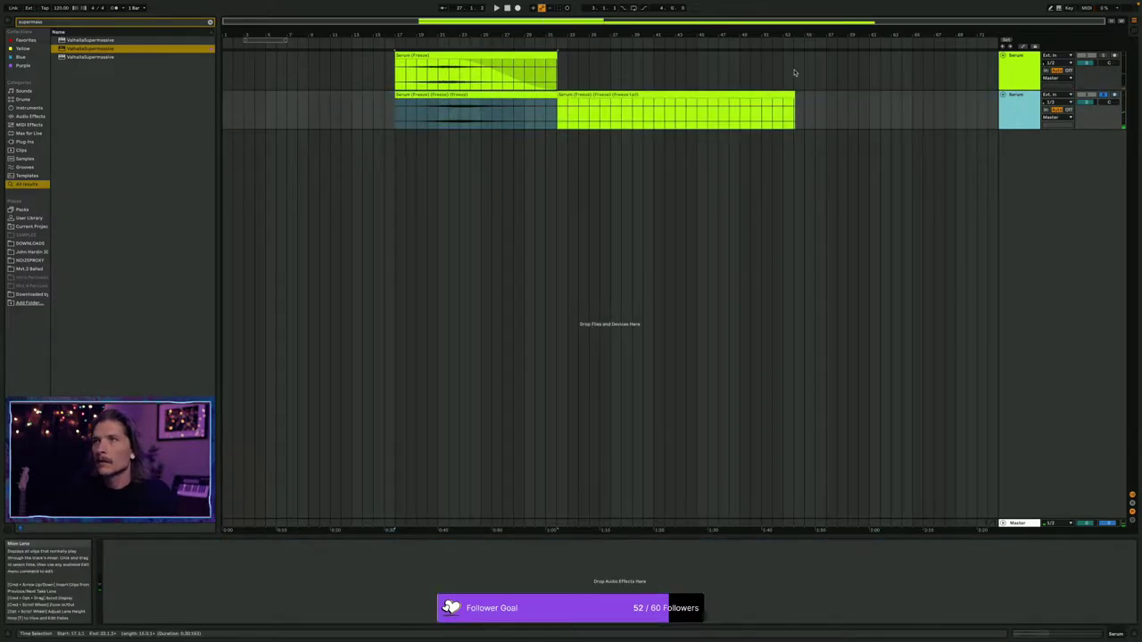
pyautogui.click(758, 93)
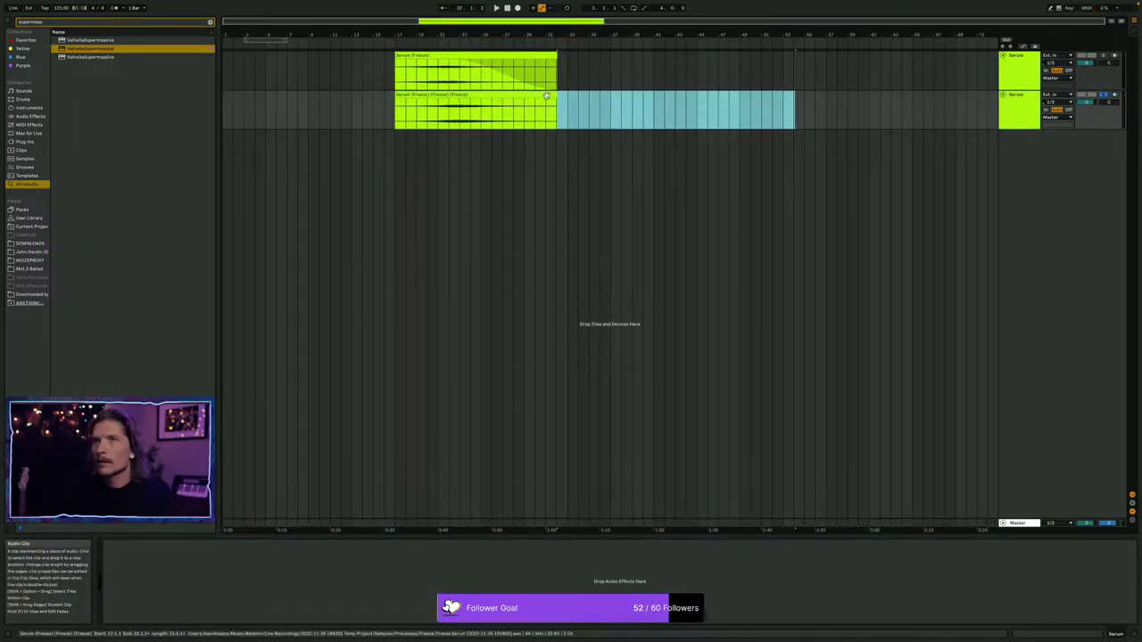
pyautogui.press('Delete')
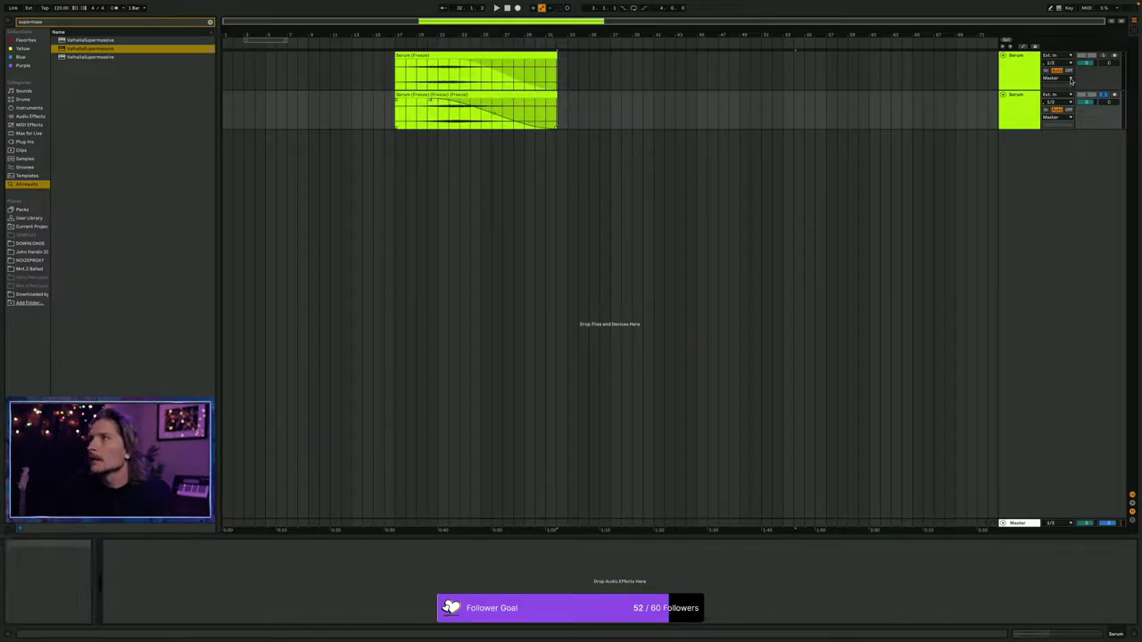
# Automate the lower track's panning as a rising ramp across the whole clip, and play both tracks together without solo.
pyautogui.press('a')
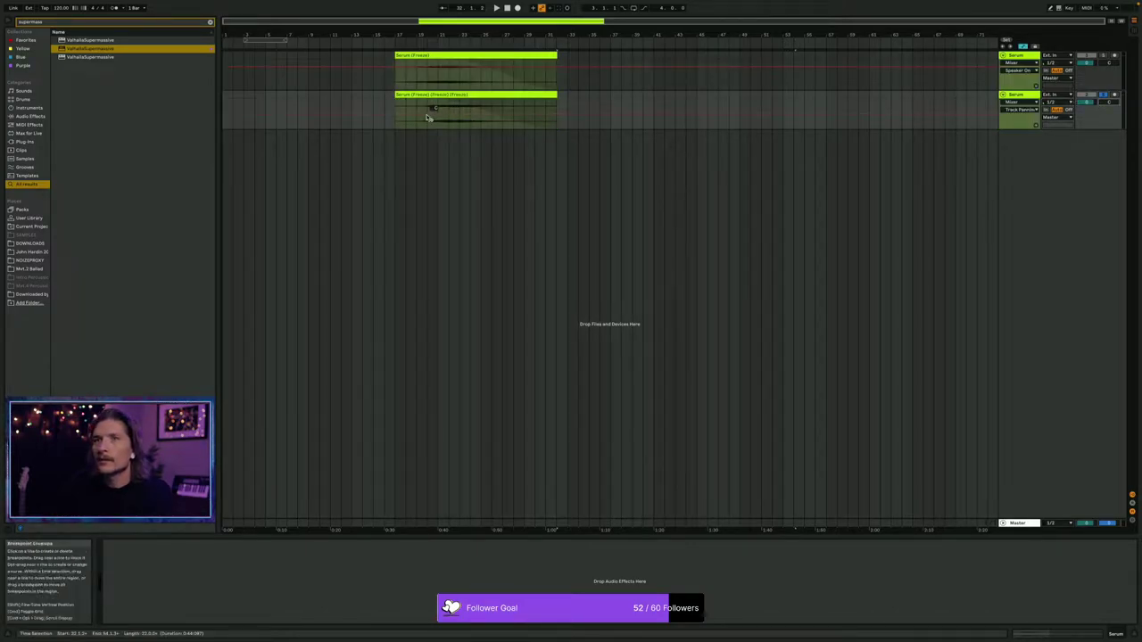
pyautogui.moveTo(413, 120); pyautogui.dragTo(402, 122)
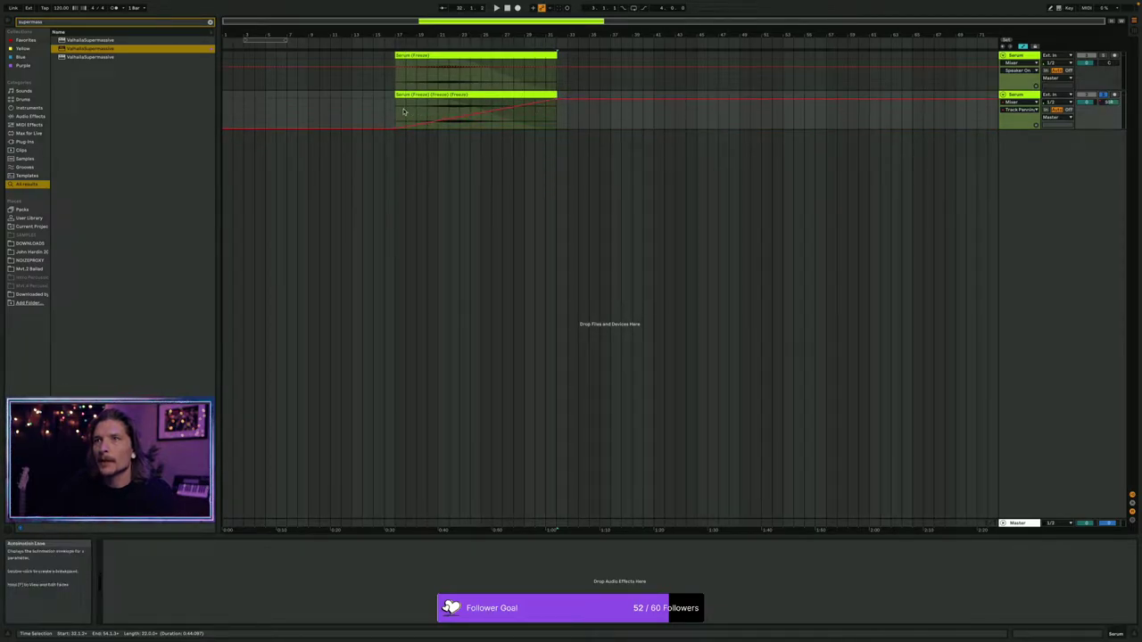
pyautogui.press('a')
pyautogui.click(399, 115)
pyautogui.press('space')
pyautogui.press('s')
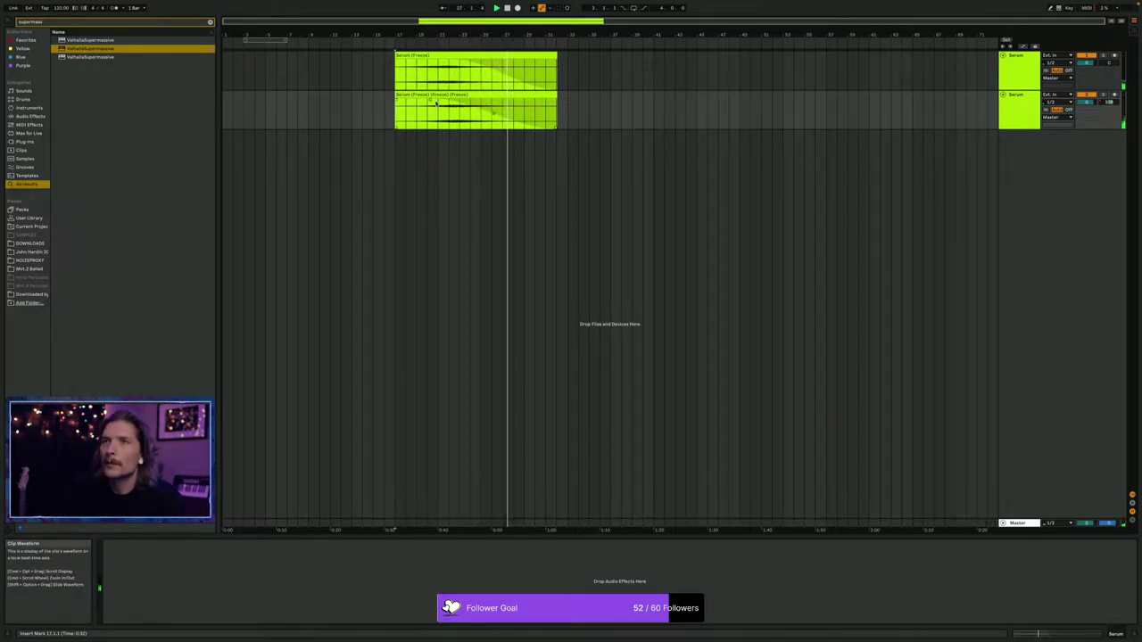
# Extend the lower clip's fade-out back almost to its start, lower that track's volume to about -3 dB, and stop playback.
pyautogui.moveTo(430, 103); pyautogui.dragTo(400, 108)
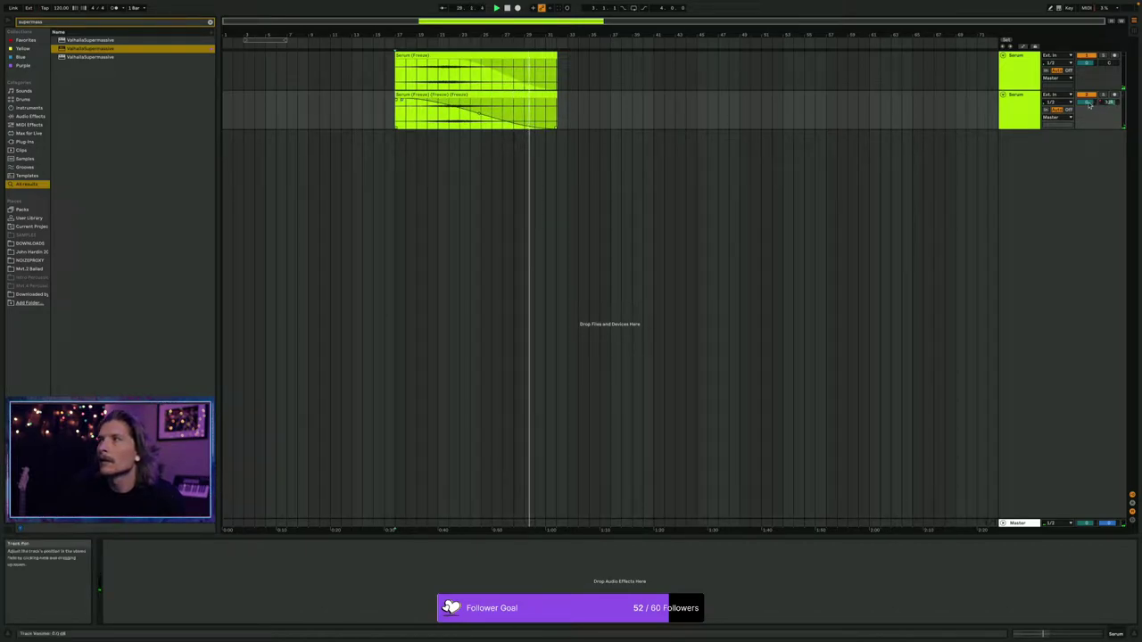
pyautogui.moveTo(1089, 105); pyautogui.dragTo(1090, 110)
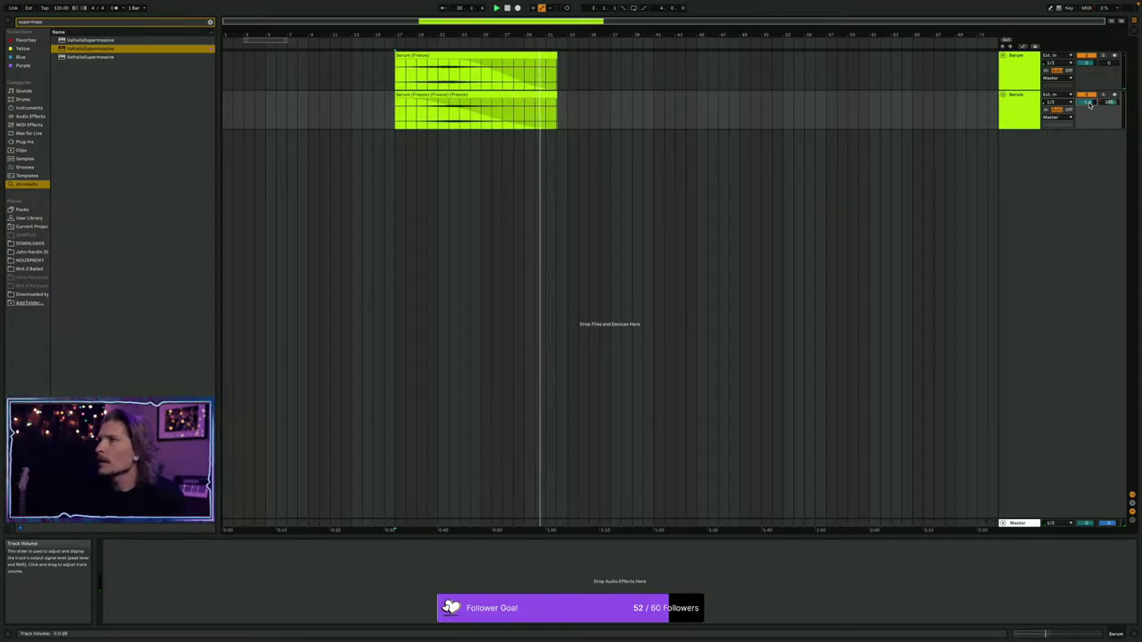
pyautogui.press('space')
pyautogui.click(1021, 110)
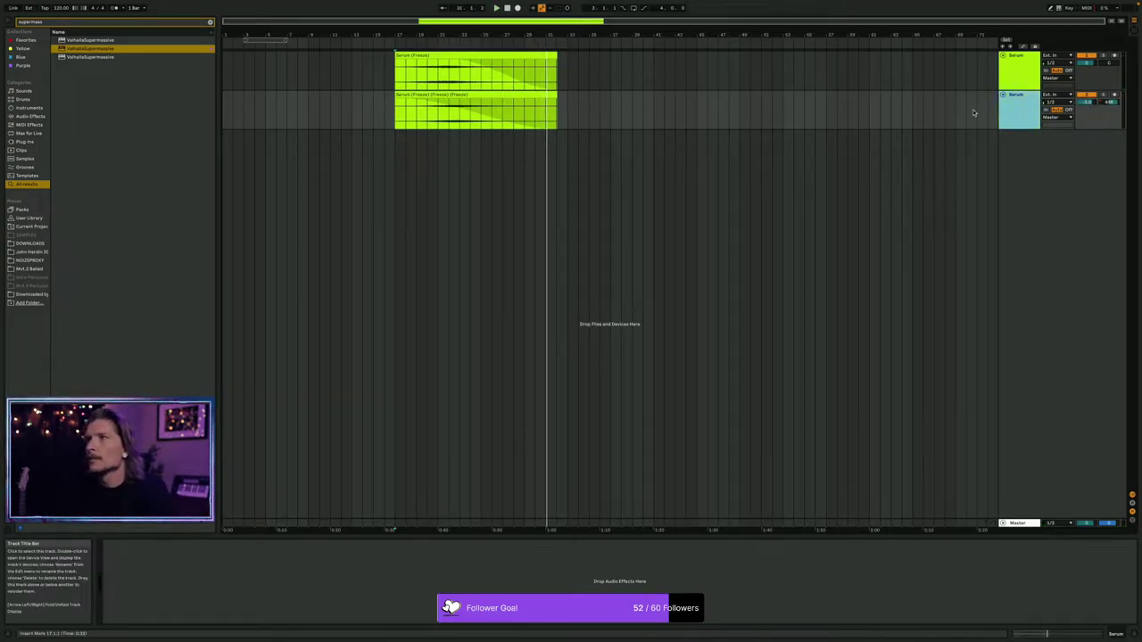
# Insert a new MIDI track below the two Serum audio tracks.
pyautogui.click(513, 100)
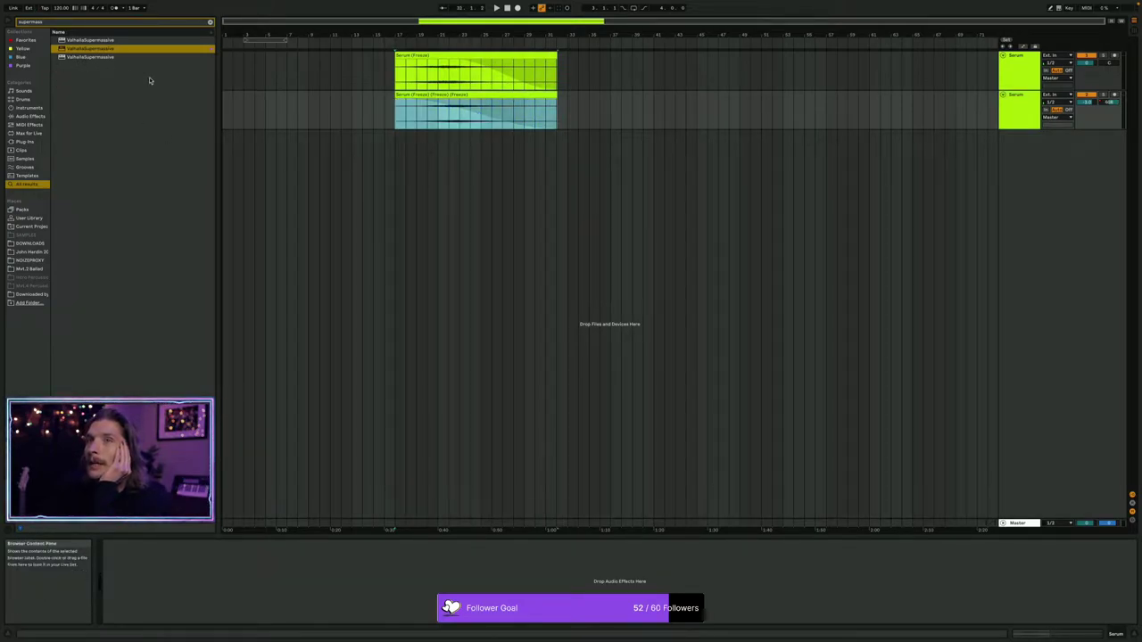
pyautogui.click(1017, 106)
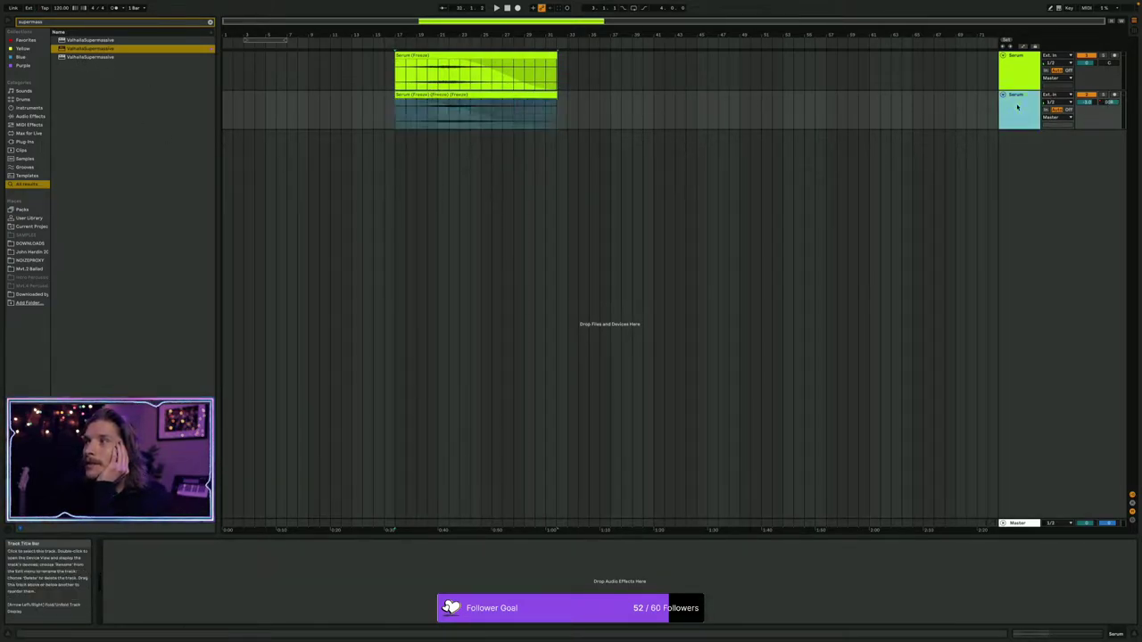
pyautogui.click(1016, 70)
pyautogui.click(1025, 108)
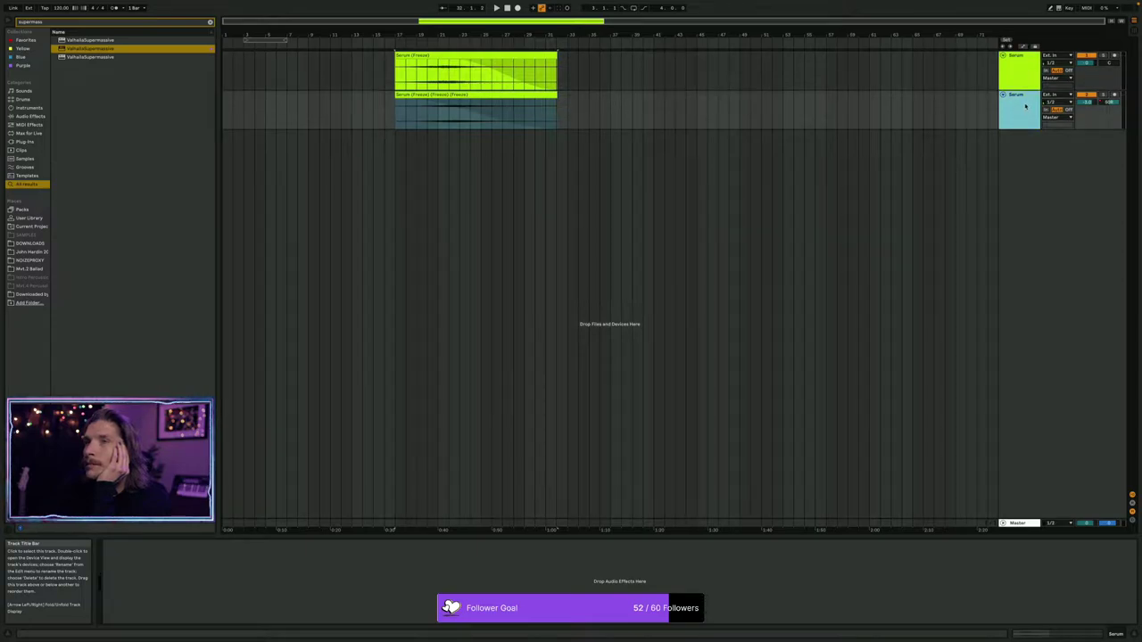
pyautogui.click(411, 81)
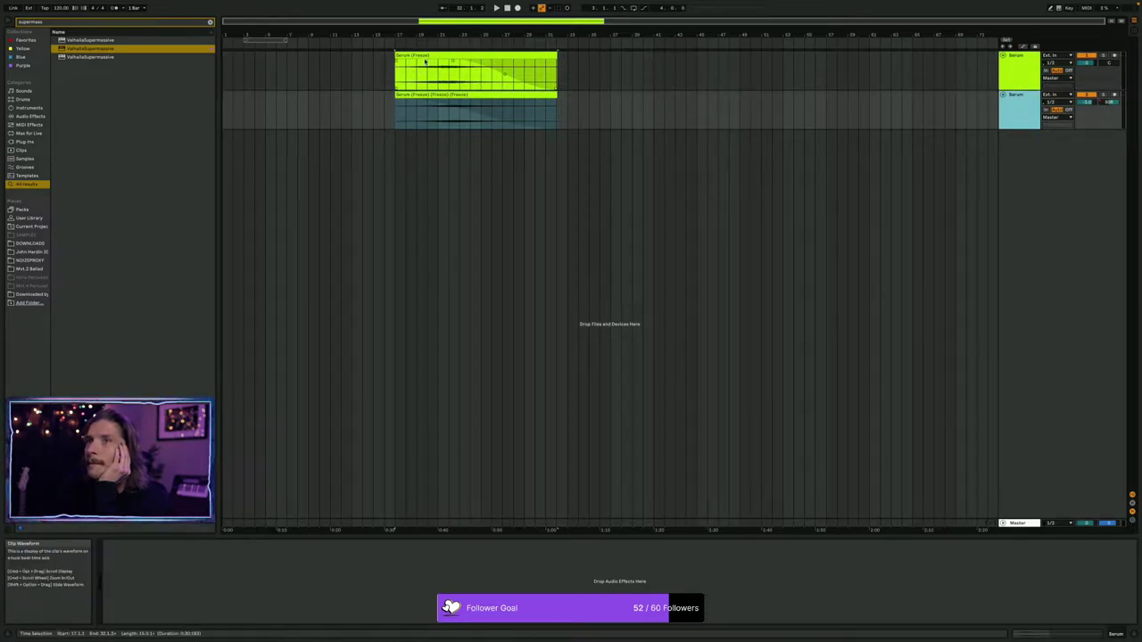
pyautogui.click(426, 56)
pyautogui.click(1030, 102)
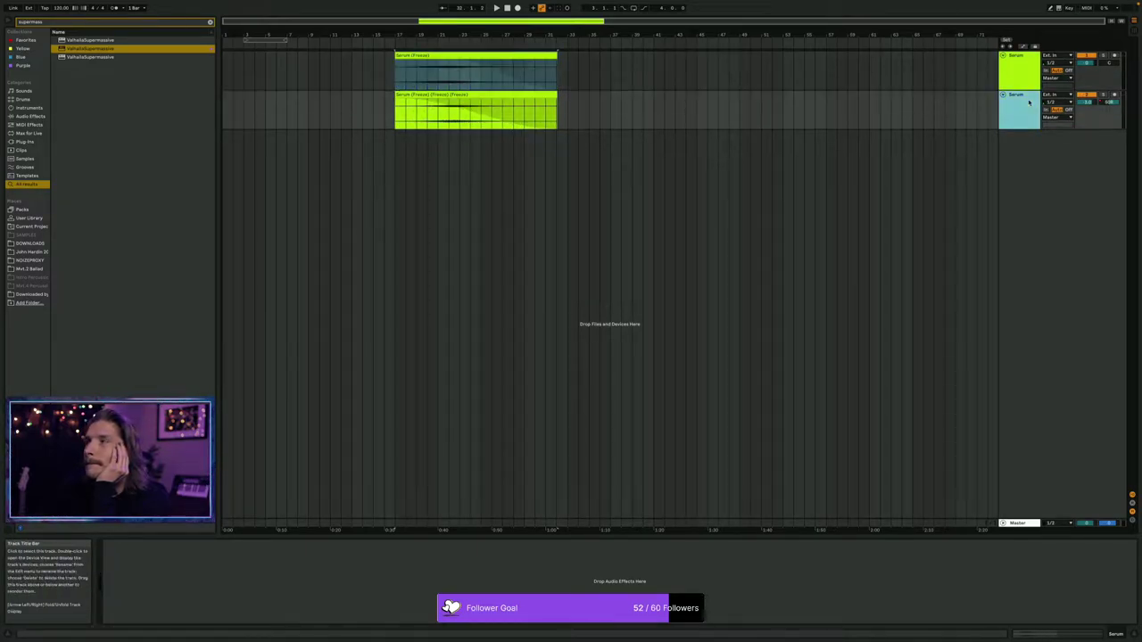
pyautogui.hotkey('ctrl', 'shift', 't')
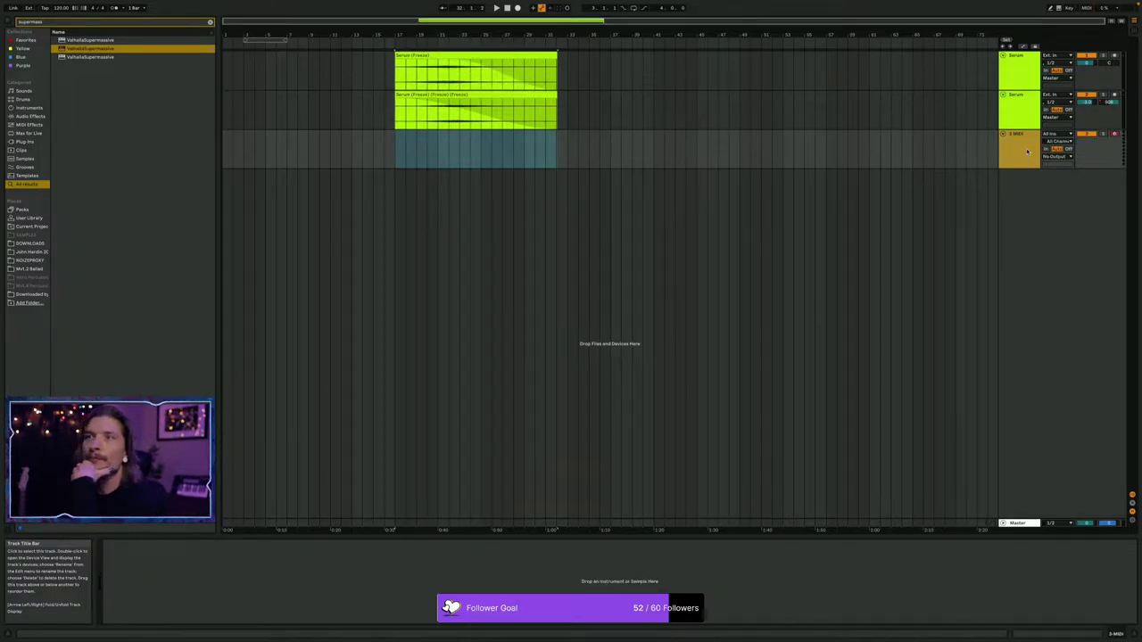
# Recolor both Serum audio tracks pale yellow and assign the track color to their clips.
pyautogui.click(1017, 106)
pyautogui.rightClick(1020, 62)
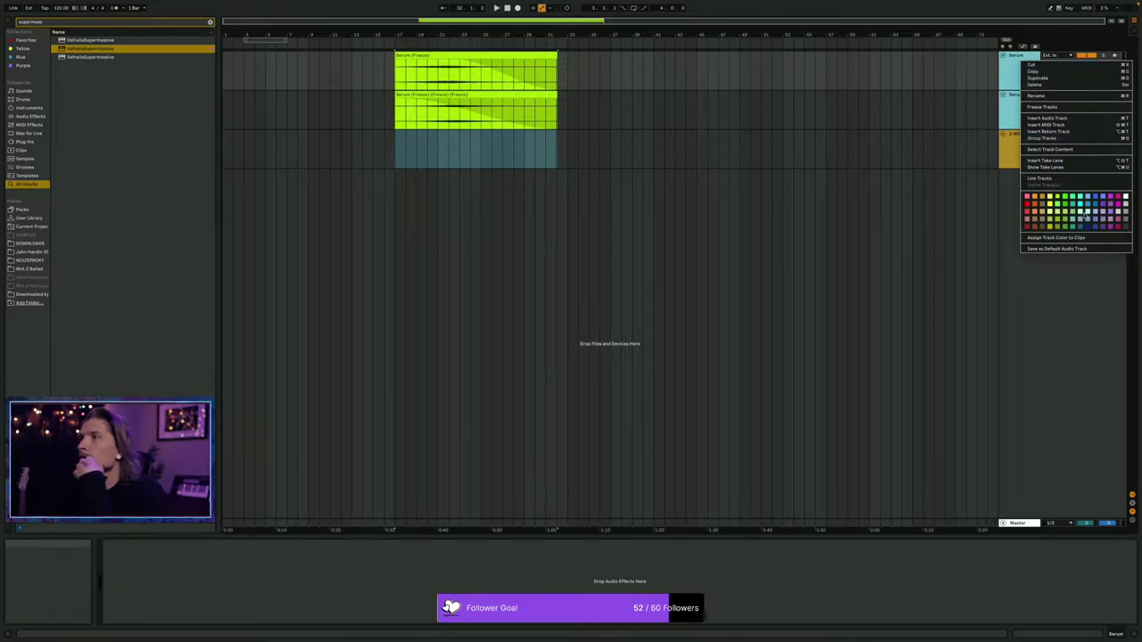
pyautogui.click(1050, 214)
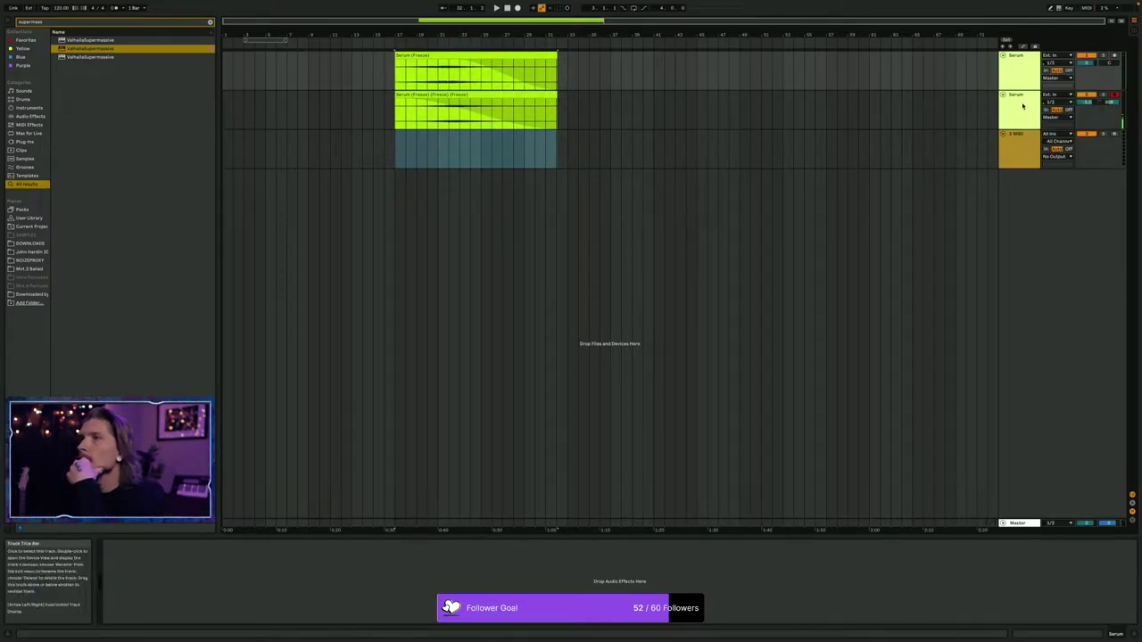
pyautogui.rightClick(1023, 106)
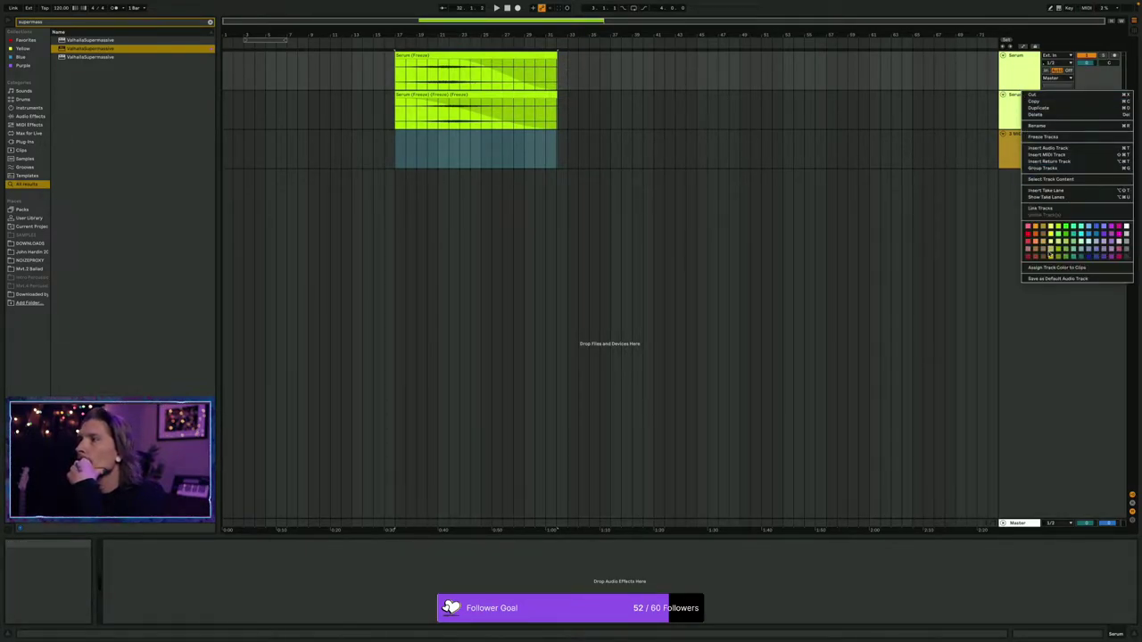
pyautogui.click(1053, 268)
# Recolor the new MIDI track muted red.
pyautogui.click(1019, 148)
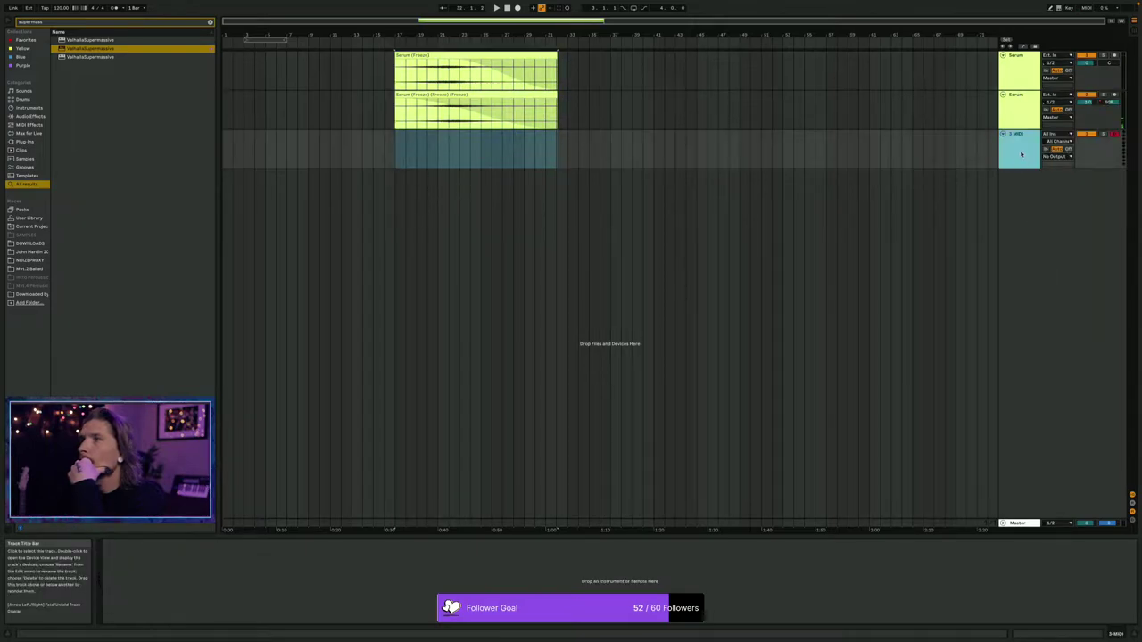
pyautogui.rightClick(1022, 152)
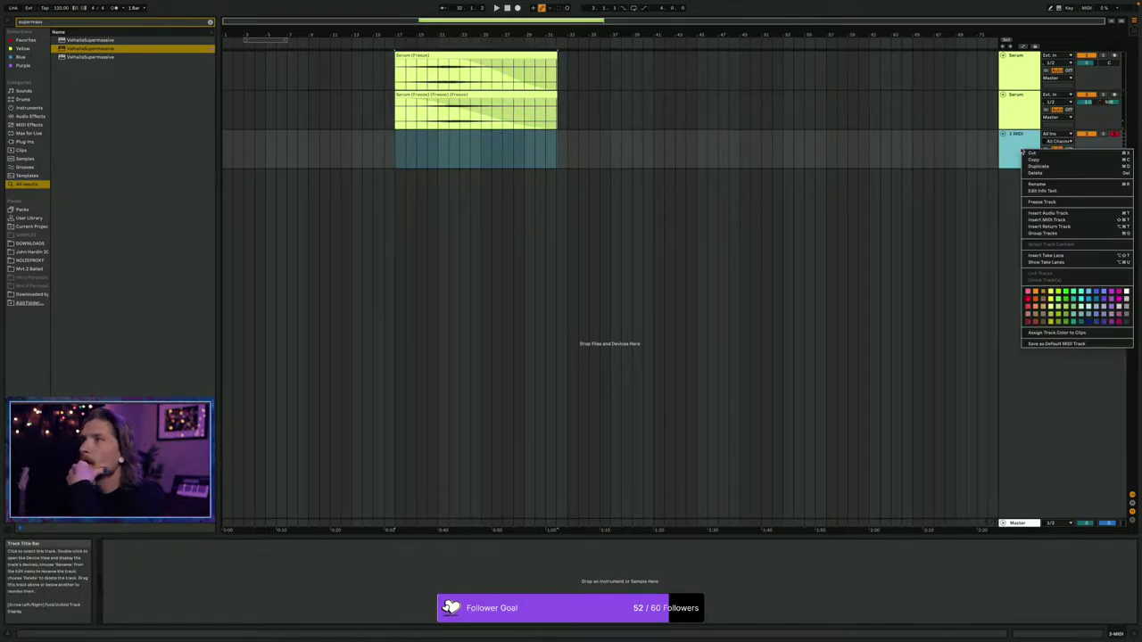
pyautogui.click(1028, 312)
# Find Serum in the browser, load it on the new MIDI track, and move its window clear of the tracks.
pyautogui.click(912, 150)
pyautogui.click(600, 150)
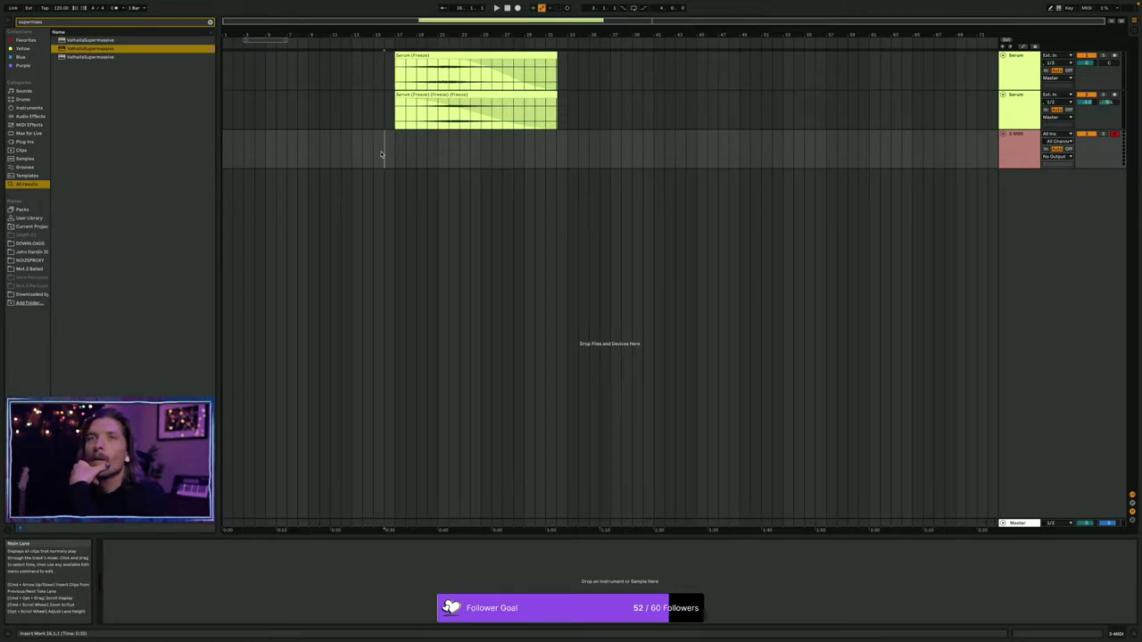
pyautogui.write('serum')
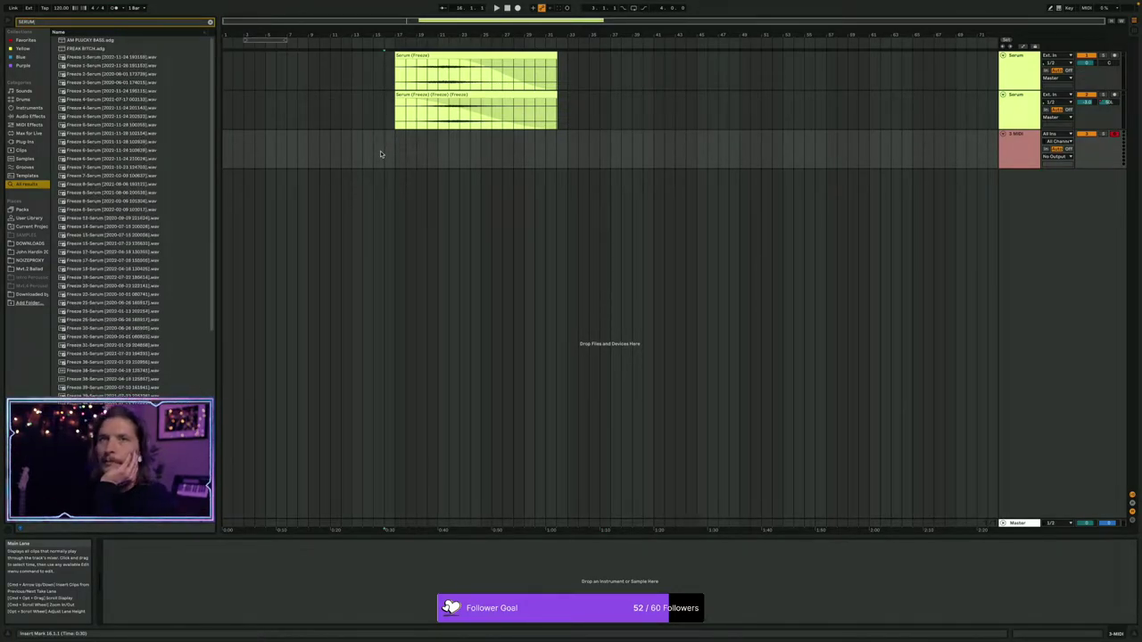
pyautogui.press('Down')
pyautogui.press('Up')
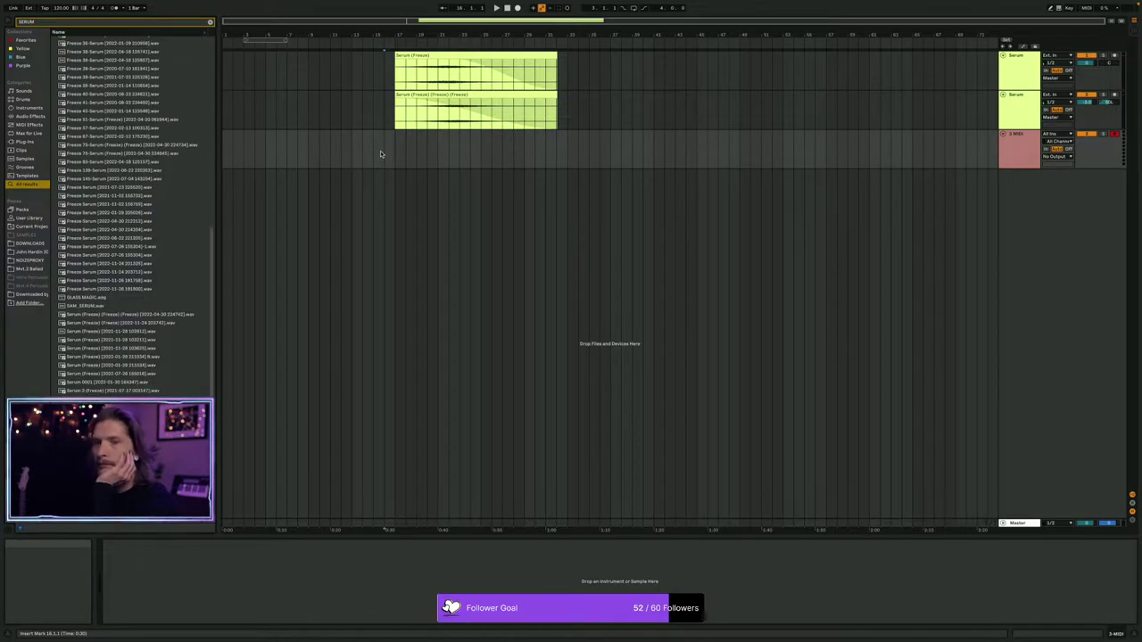
pyautogui.press('Return')
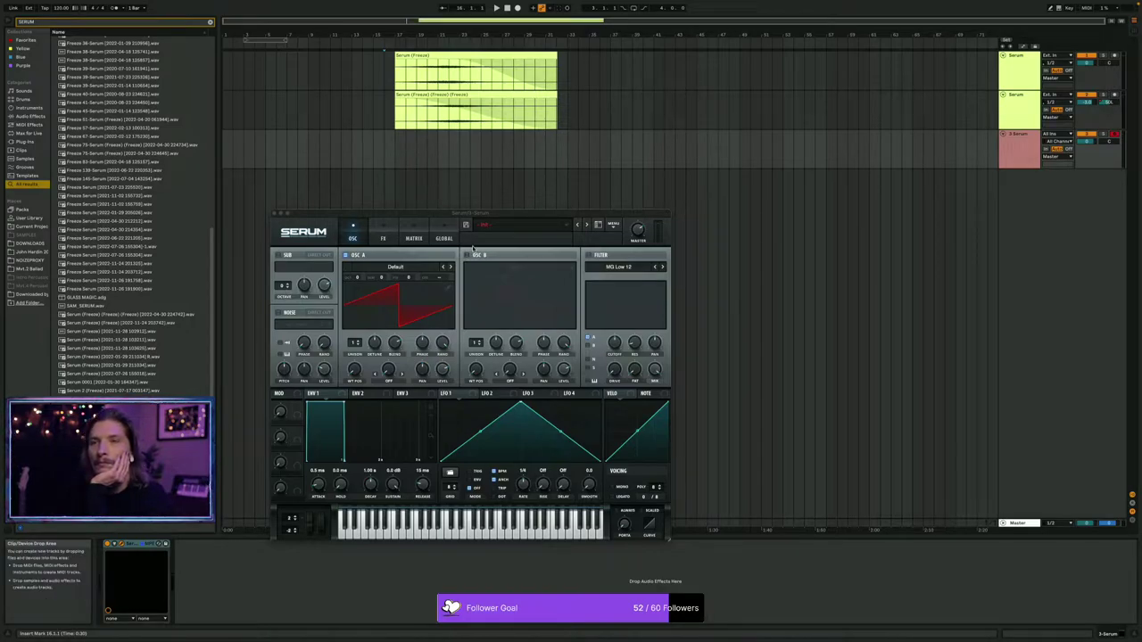
pyautogui.click(471, 215)
pyautogui.moveTo(471, 215); pyautogui.dragTo(589, 183)
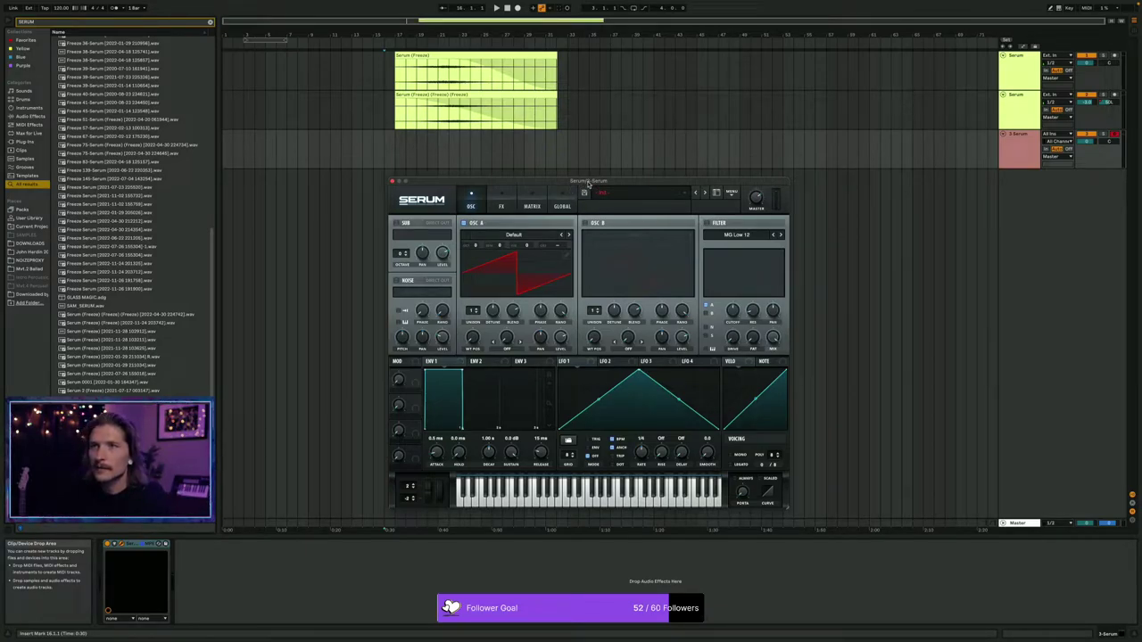
pyautogui.moveTo(588, 183); pyautogui.dragTo(588, 184)
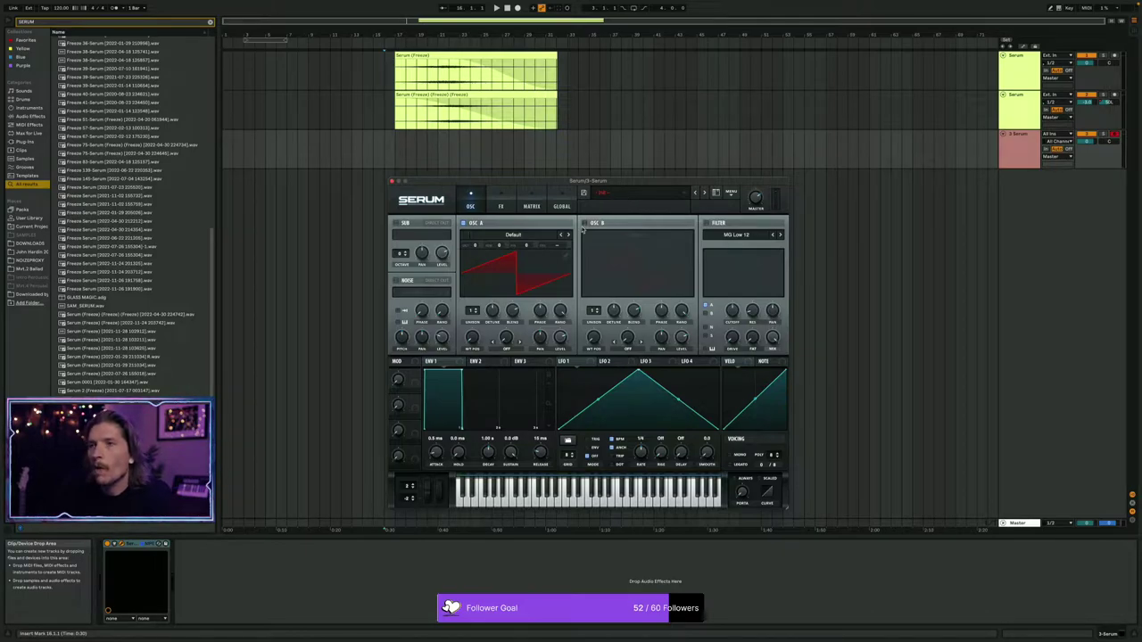
# Turn off oscillator A and enable the noise oscillator in Serum.
pyautogui.click(463, 224)
pyautogui.click(395, 280)
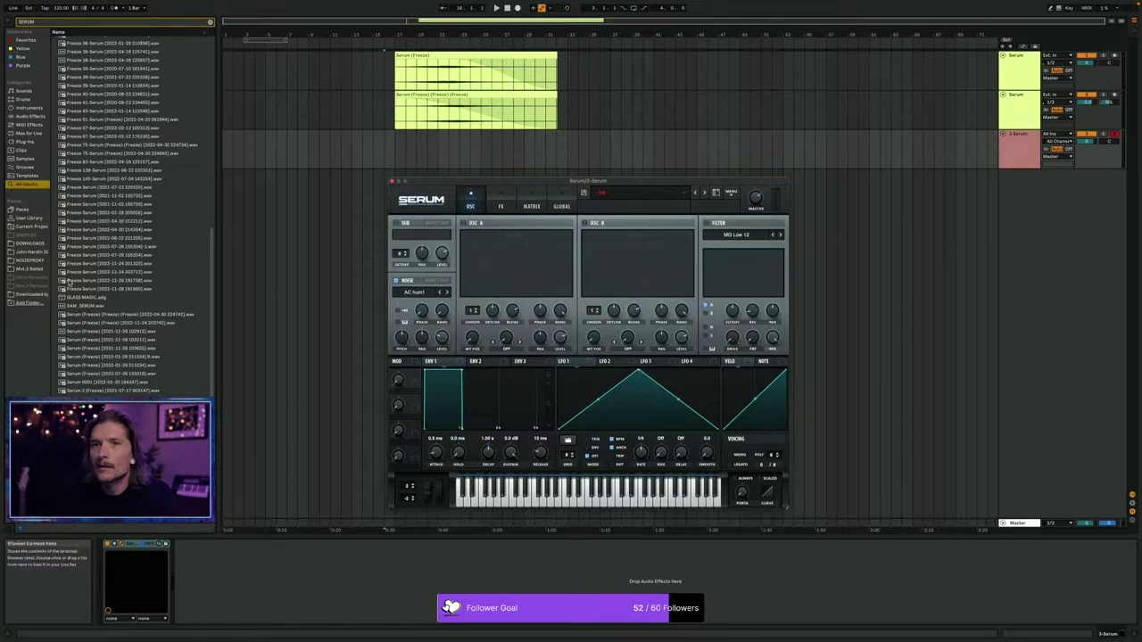
# Clear the browser search and open the User Library sample folder SDRS #001 > DRY > 002 Long.
pyautogui.click(28, 217)
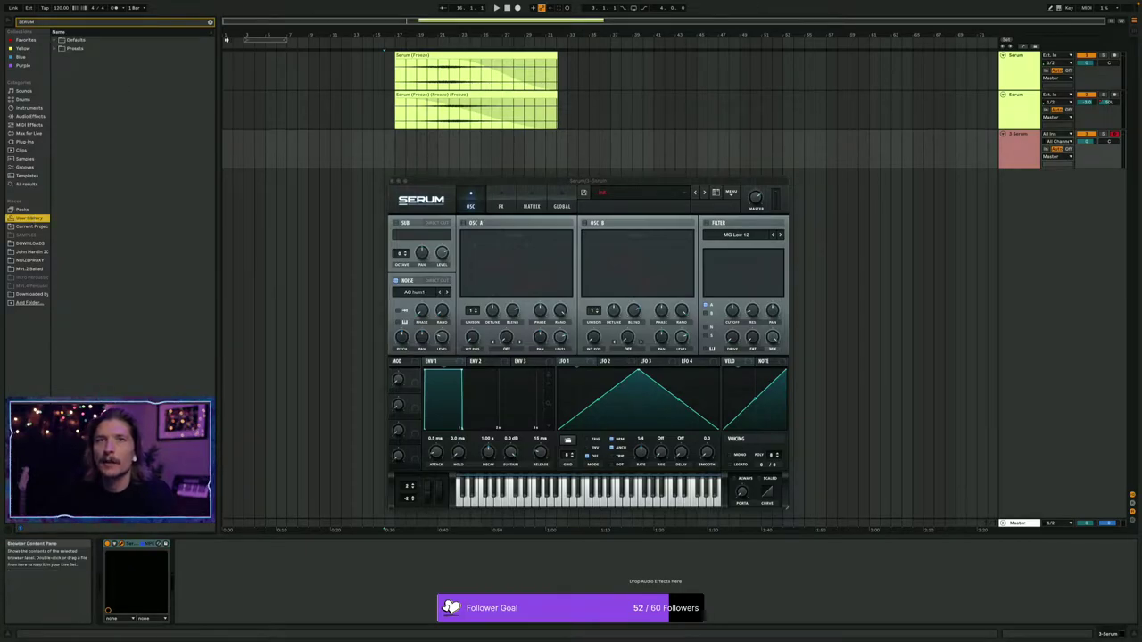
pyautogui.click(210, 21)
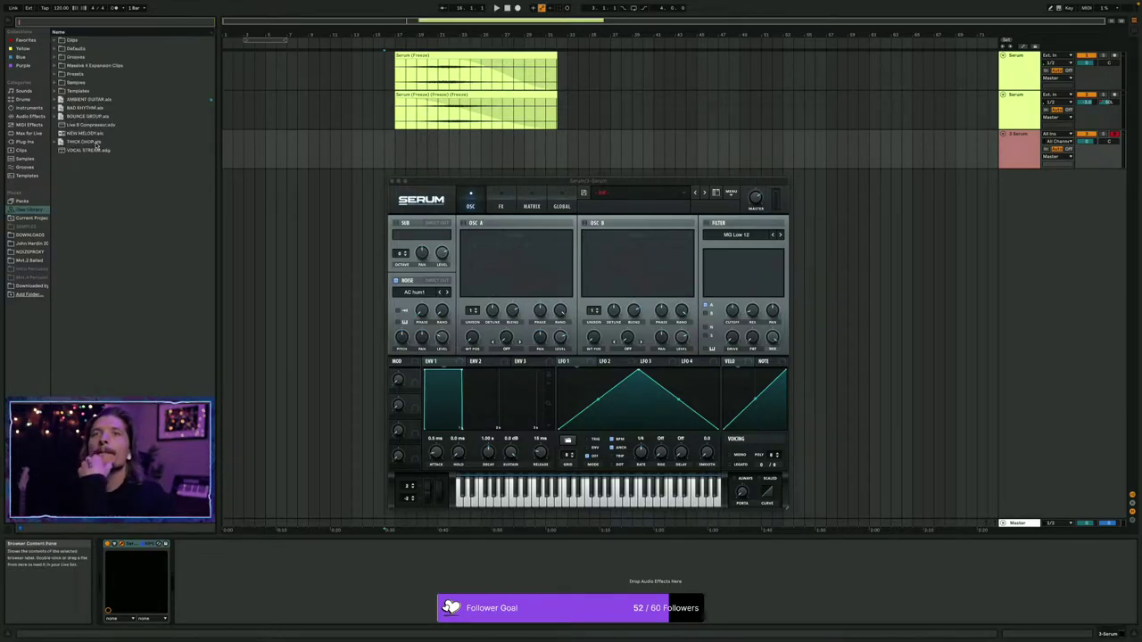
pyautogui.click(56, 82)
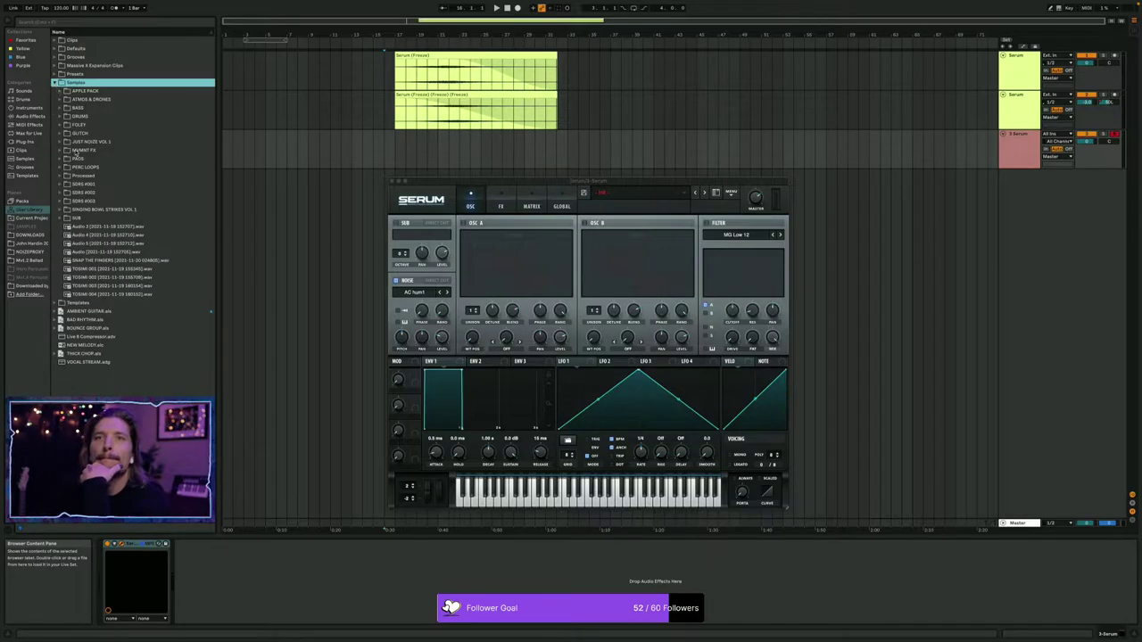
pyautogui.click(93, 246)
pyautogui.click(82, 192)
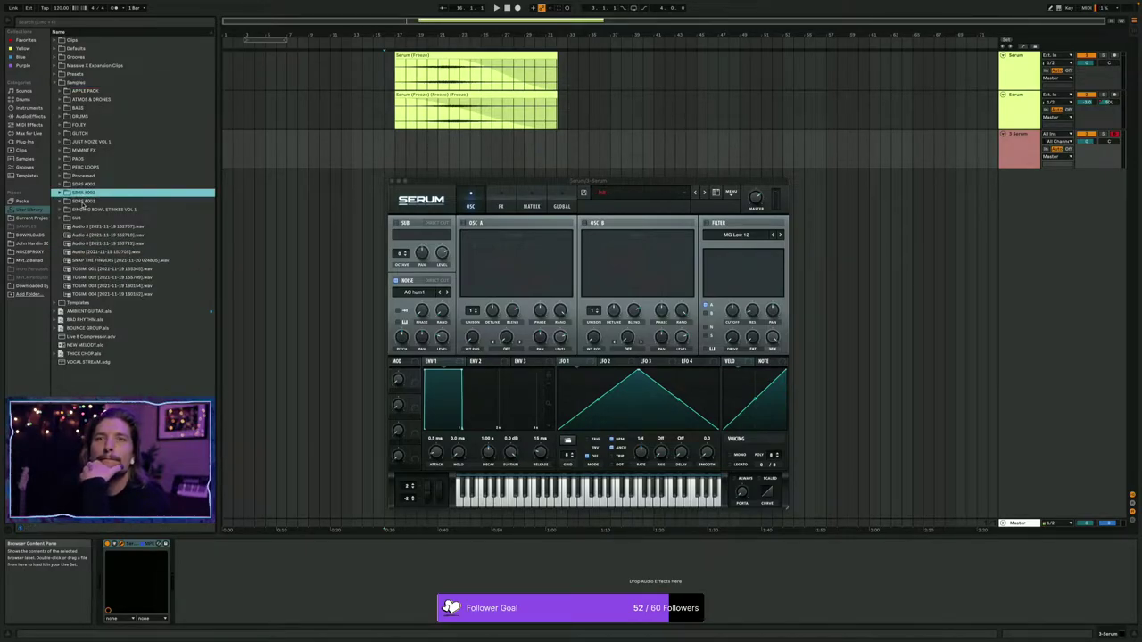
pyautogui.click(61, 185)
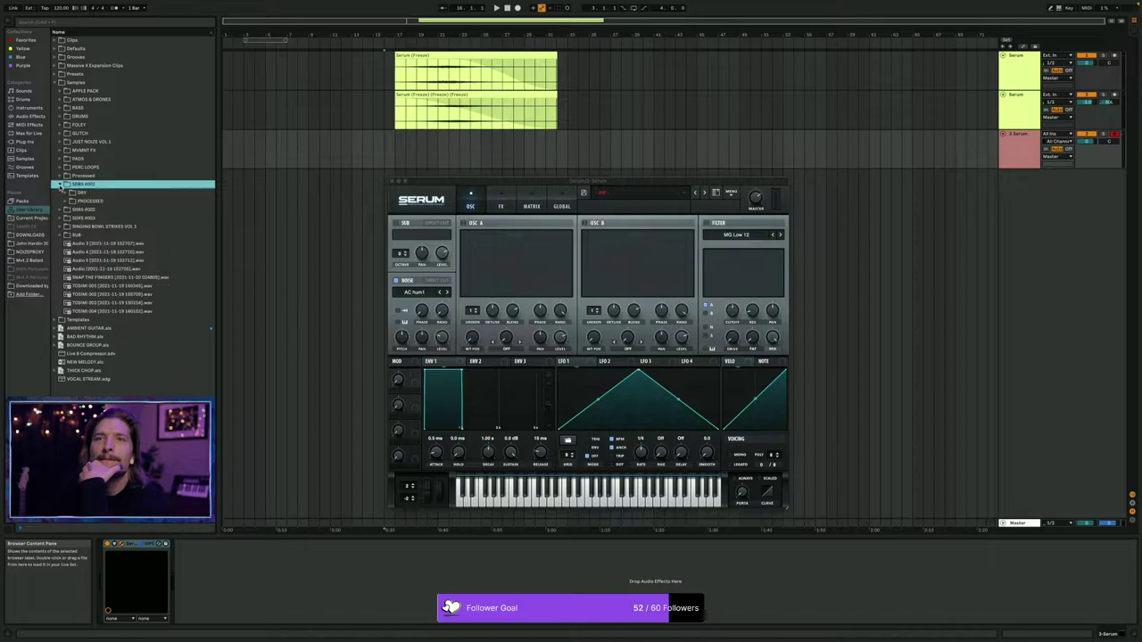
pyautogui.click(66, 193)
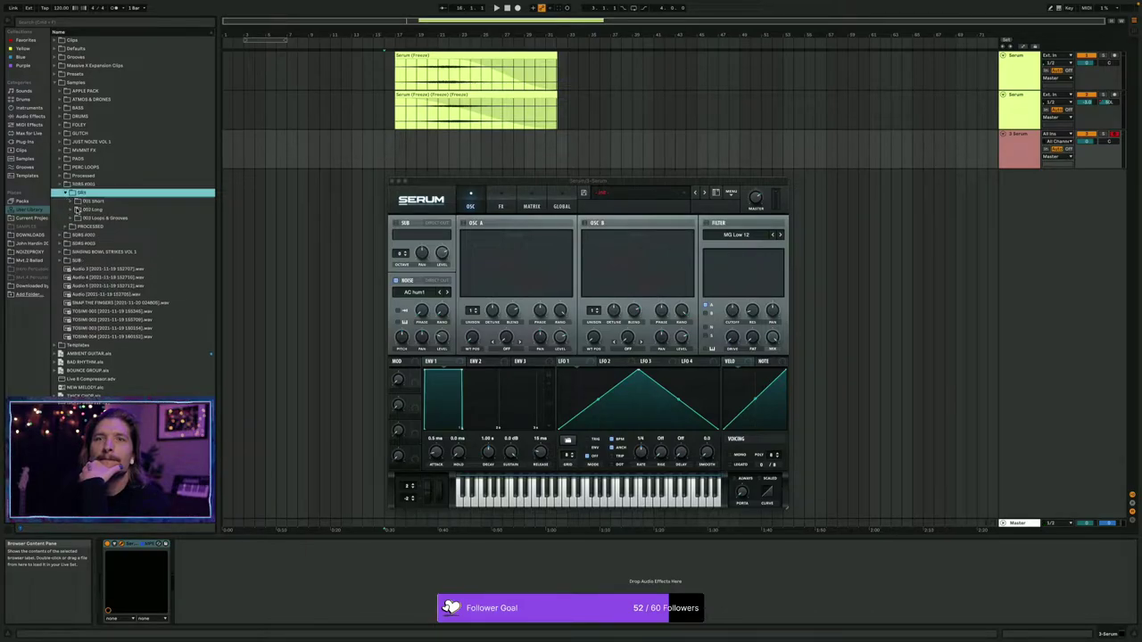
pyautogui.click(72, 210)
# Audition the Glitch, Scrape and Thunder samples, and load Thunder 003.wav into Serum's noise oscillator.
pyautogui.click(105, 243)
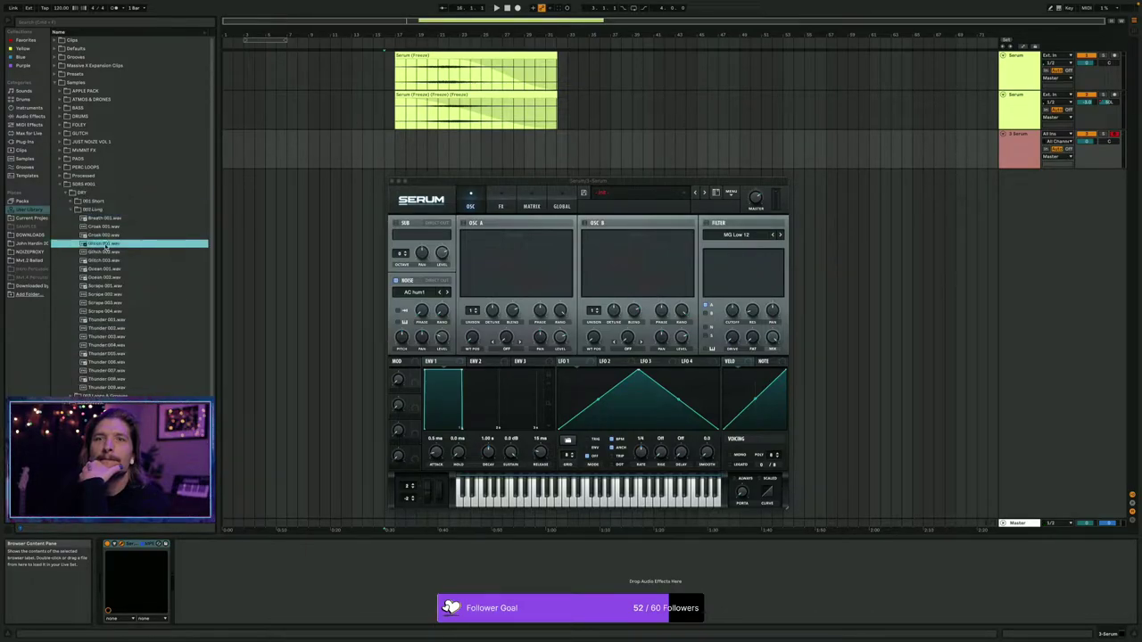
pyautogui.click(105, 304)
pyautogui.click(107, 320)
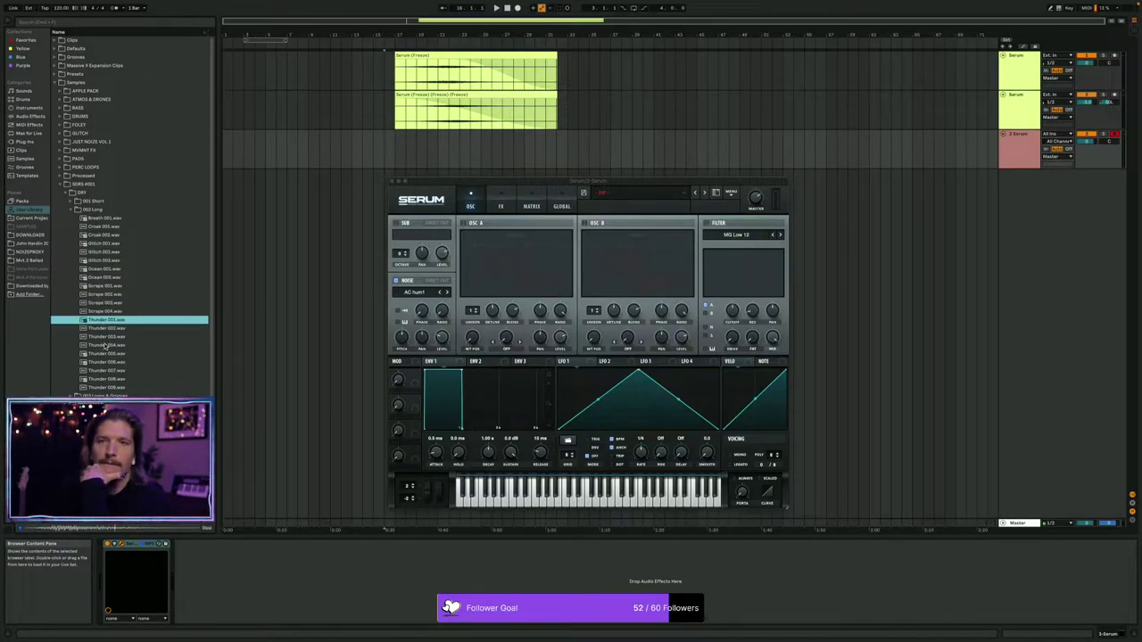
pyautogui.click(107, 362)
pyautogui.click(107, 387)
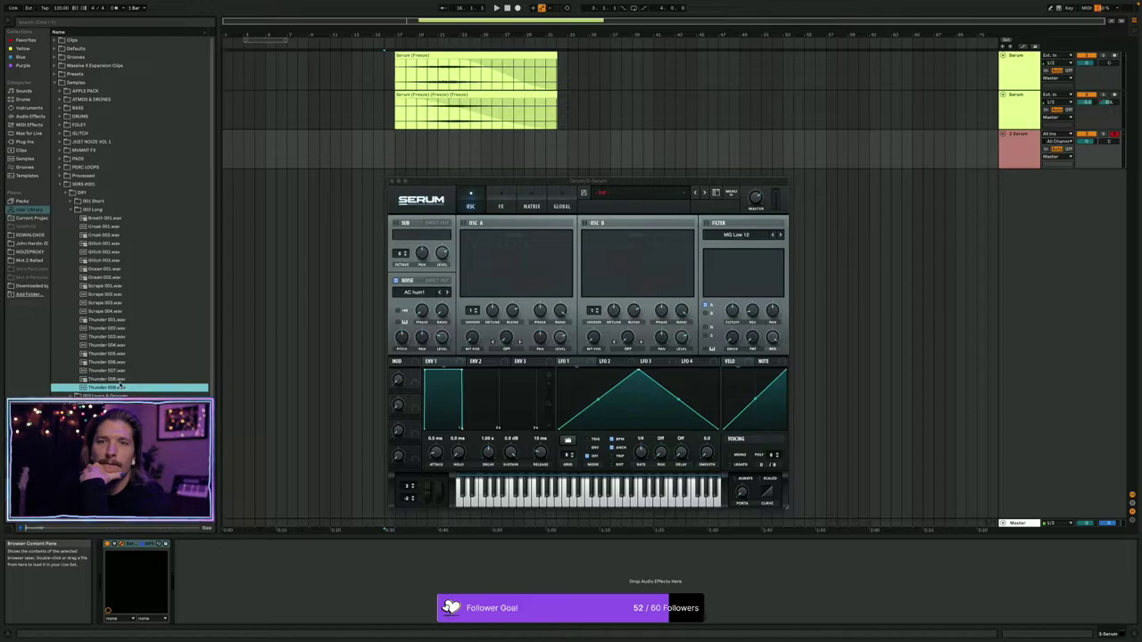
pyautogui.click(117, 336)
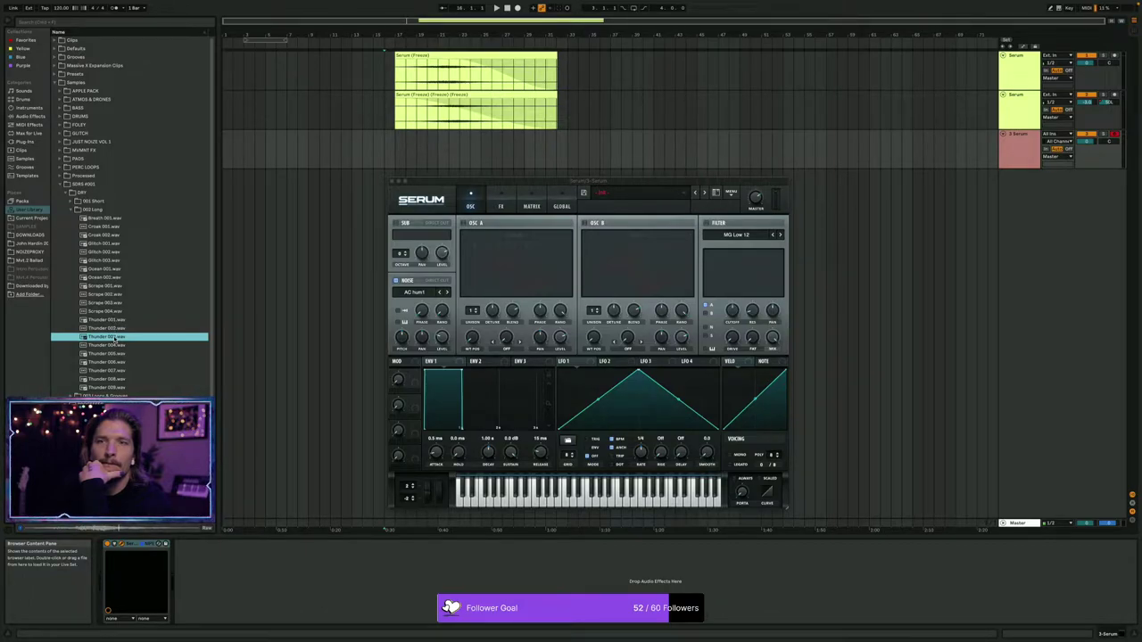
pyautogui.moveTo(114, 338); pyautogui.dragTo(453, 312)
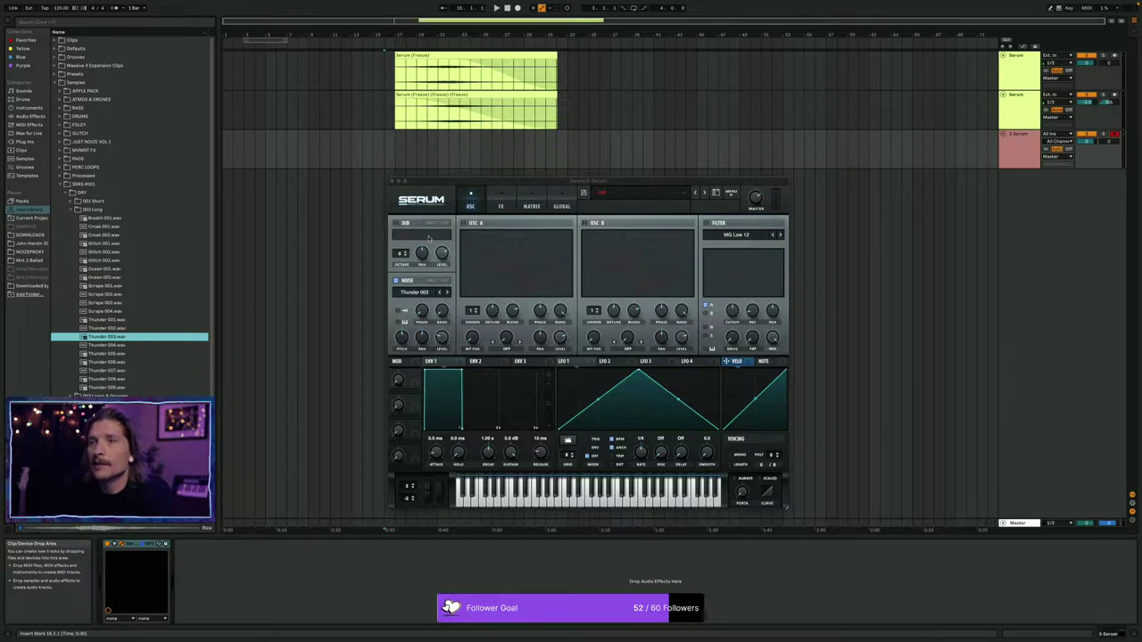
# Enable key tracking for the noise oscillator and modulate its pitch with LFO 1 at a 32 bar rate, reducing the modulation depth.
pyautogui.click(450, 183)
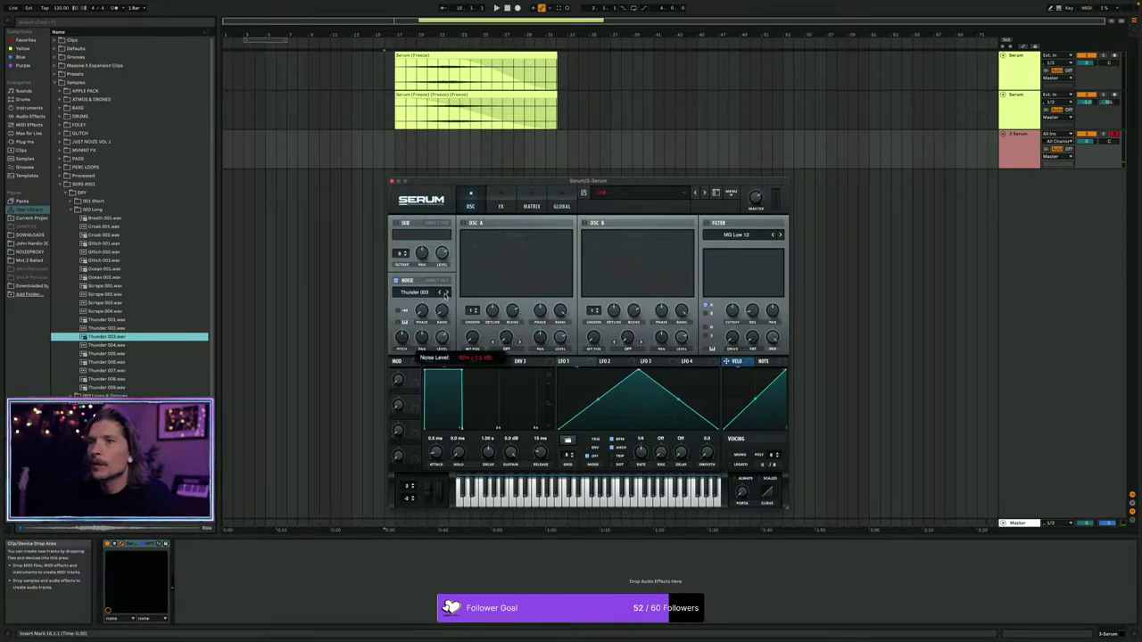
pyautogui.click(399, 322)
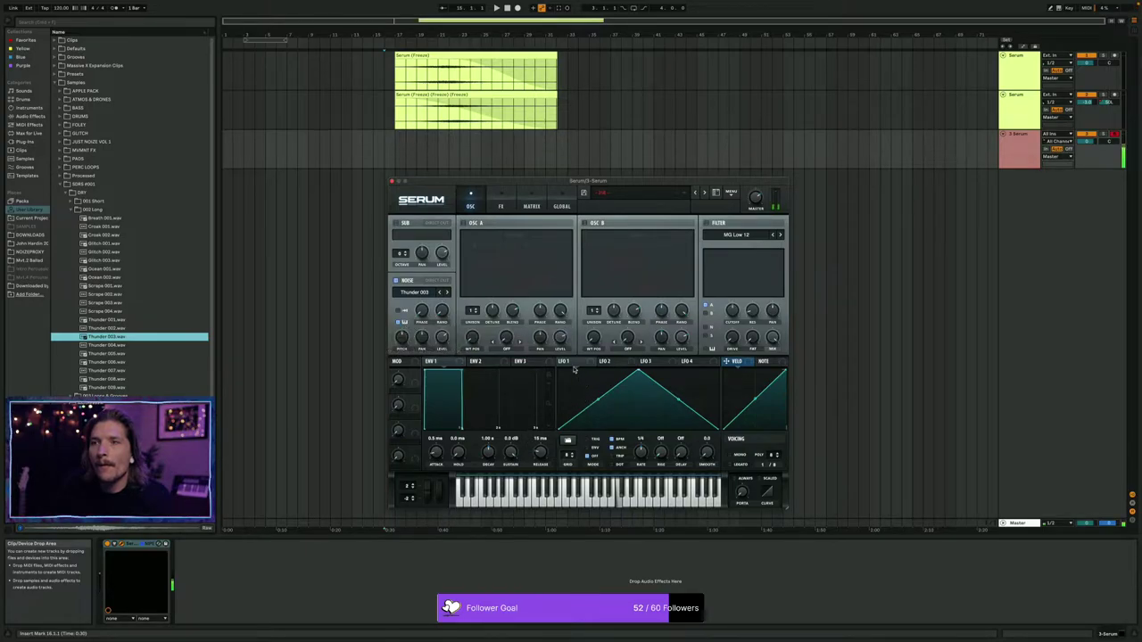
pyautogui.moveTo(563, 364); pyautogui.dragTo(402, 344)
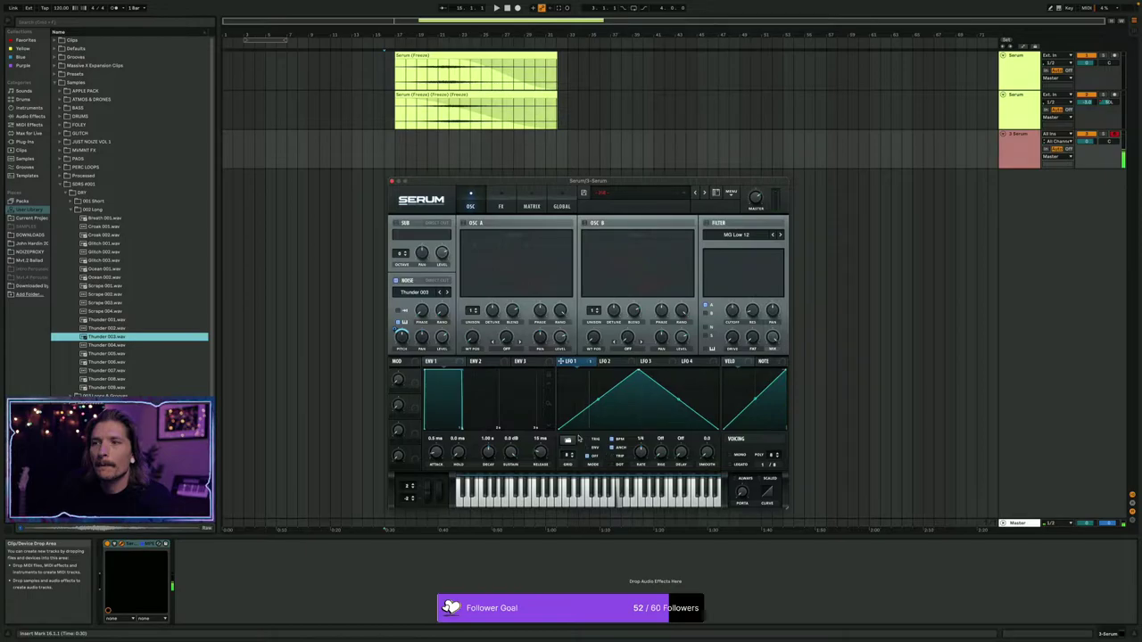
pyautogui.moveTo(640, 455); pyautogui.dragTo(644, 494)
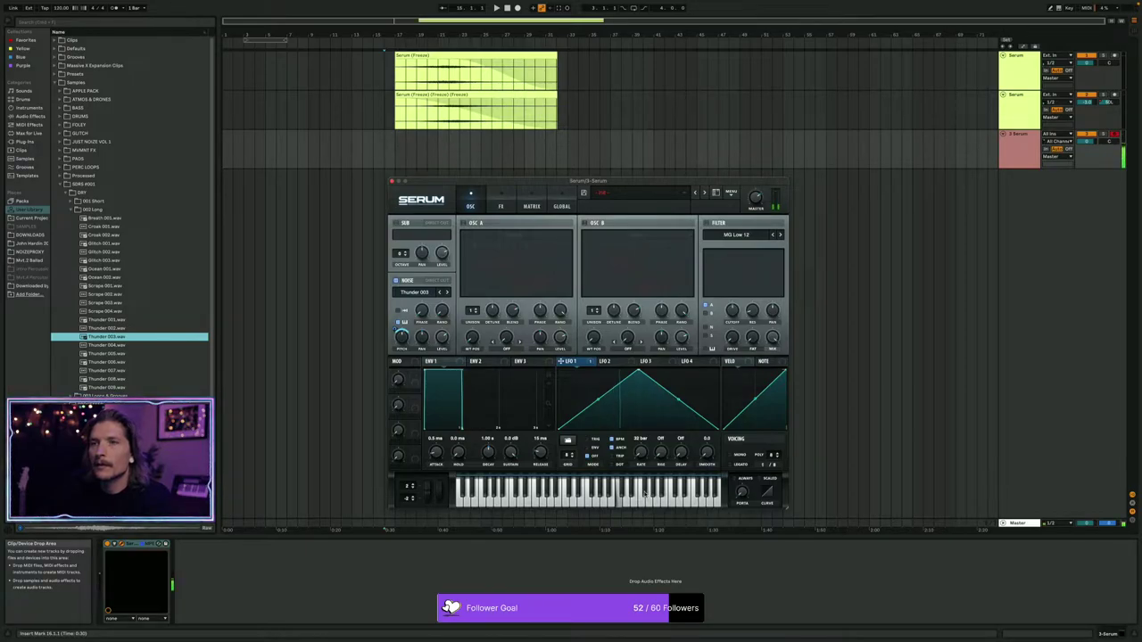
pyautogui.moveTo(395, 331); pyautogui.dragTo(397, 341)
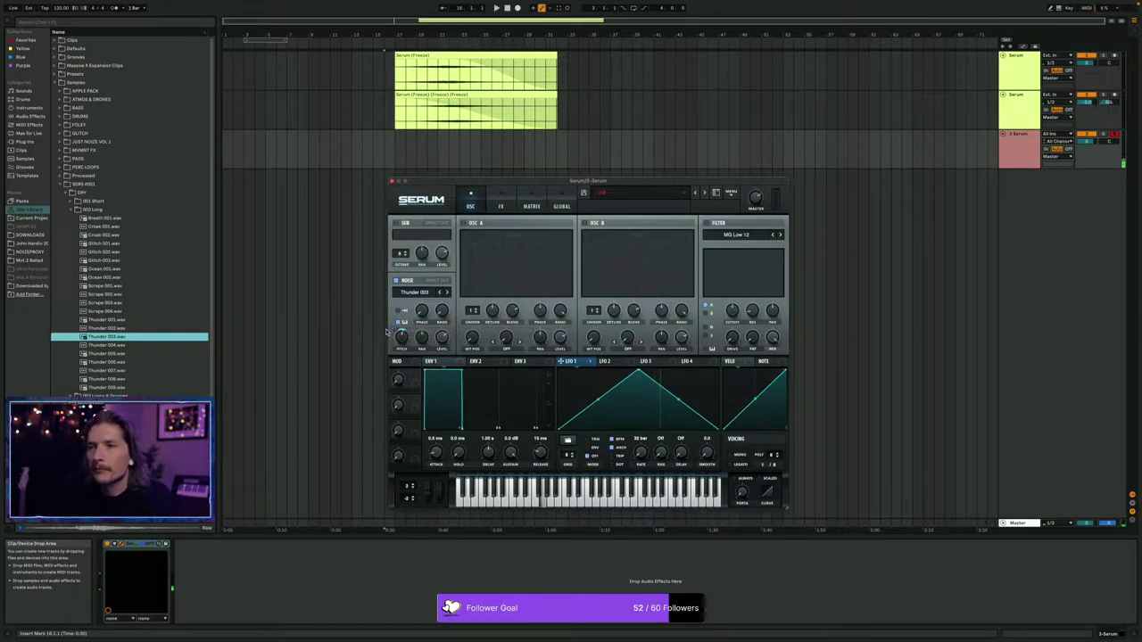
# Reshape LFO 3 into a descending ramp and assign it to the noise oscillator's pan.
pyautogui.click(648, 362)
pyautogui.rightClick(665, 376)
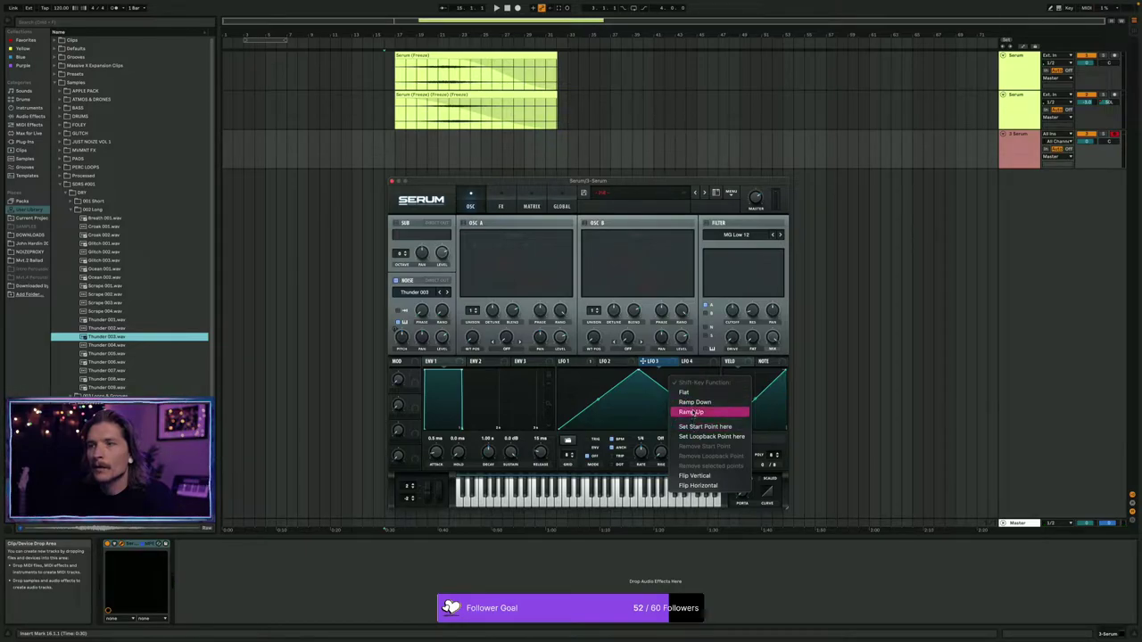
pyautogui.click(695, 403)
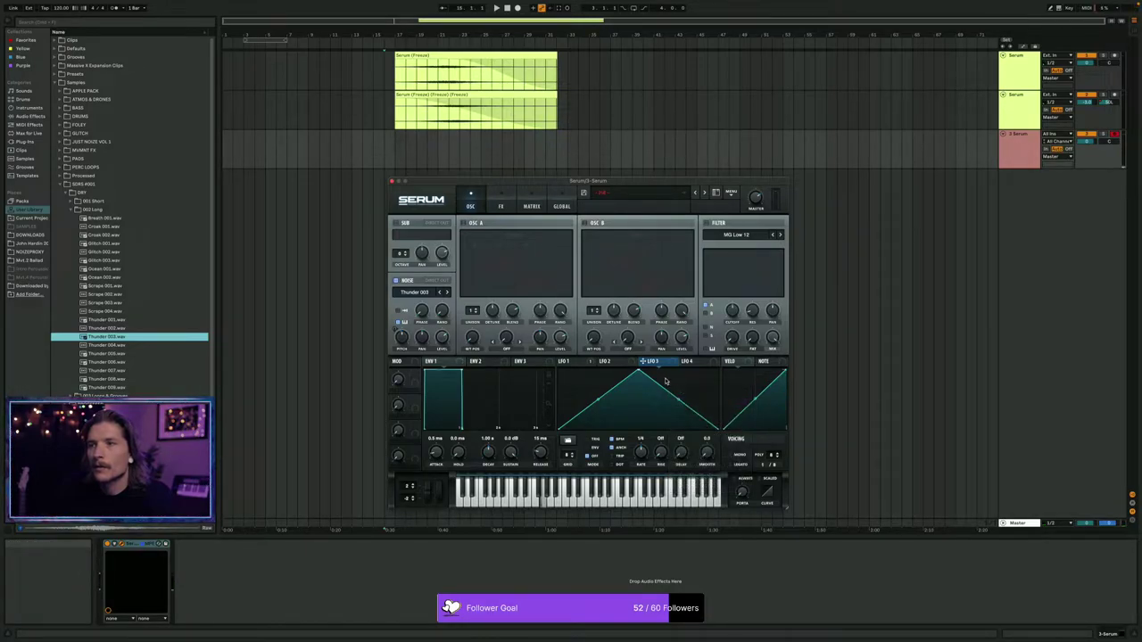
pyautogui.rightClick(665, 380)
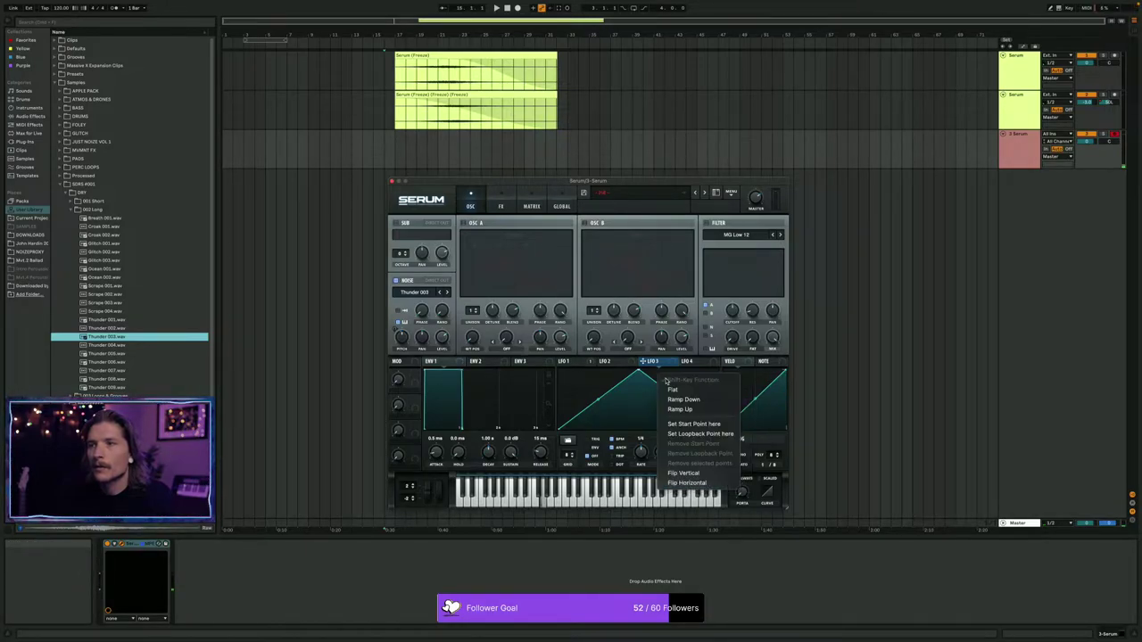
pyautogui.click(610, 379)
pyautogui.moveTo(639, 374); pyautogui.dragTo(560, 370)
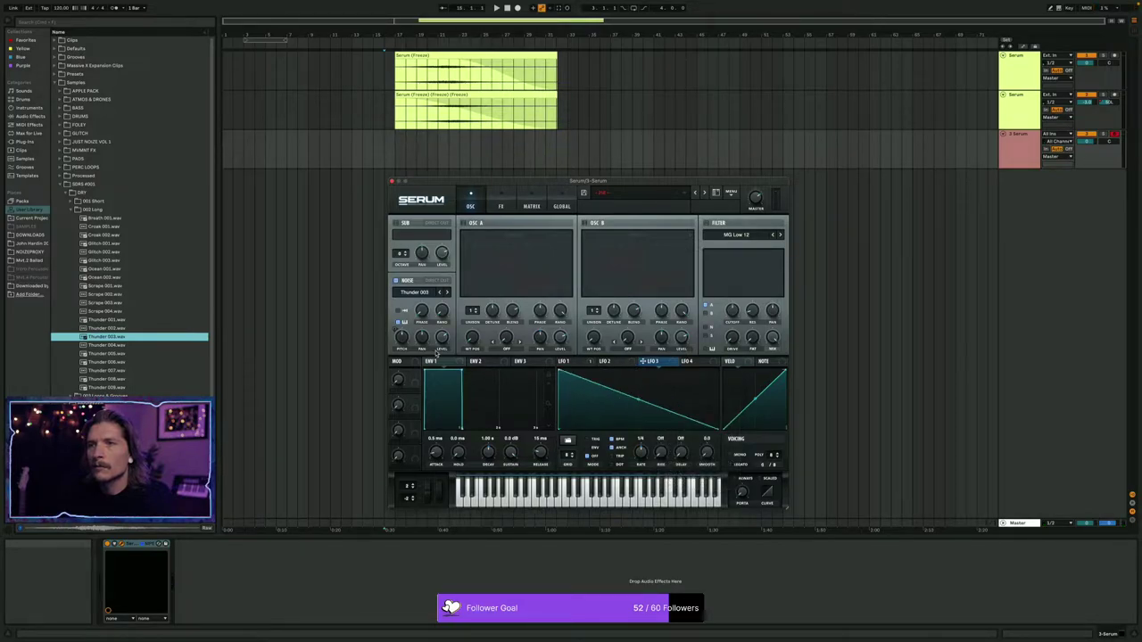
pyautogui.moveTo(646, 361); pyautogui.dragTo(421, 337)
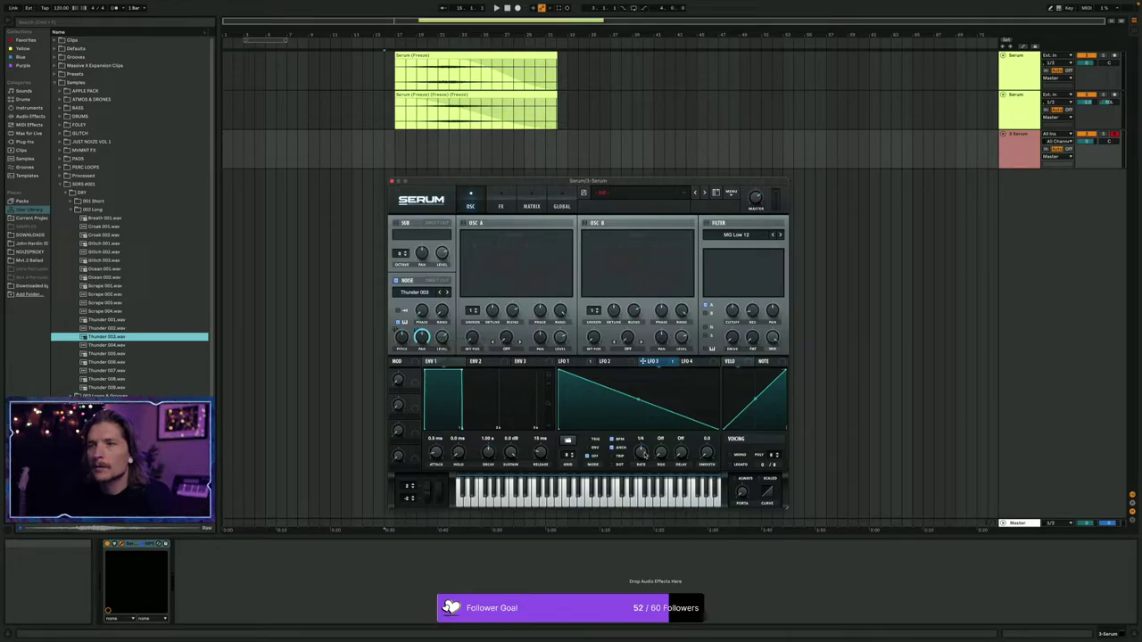
# Slow LFO 3 to an 8 bar rate in ENV mode and turn off its BPM sync.
pyautogui.moveTo(645, 455); pyautogui.dragTo(646, 475)
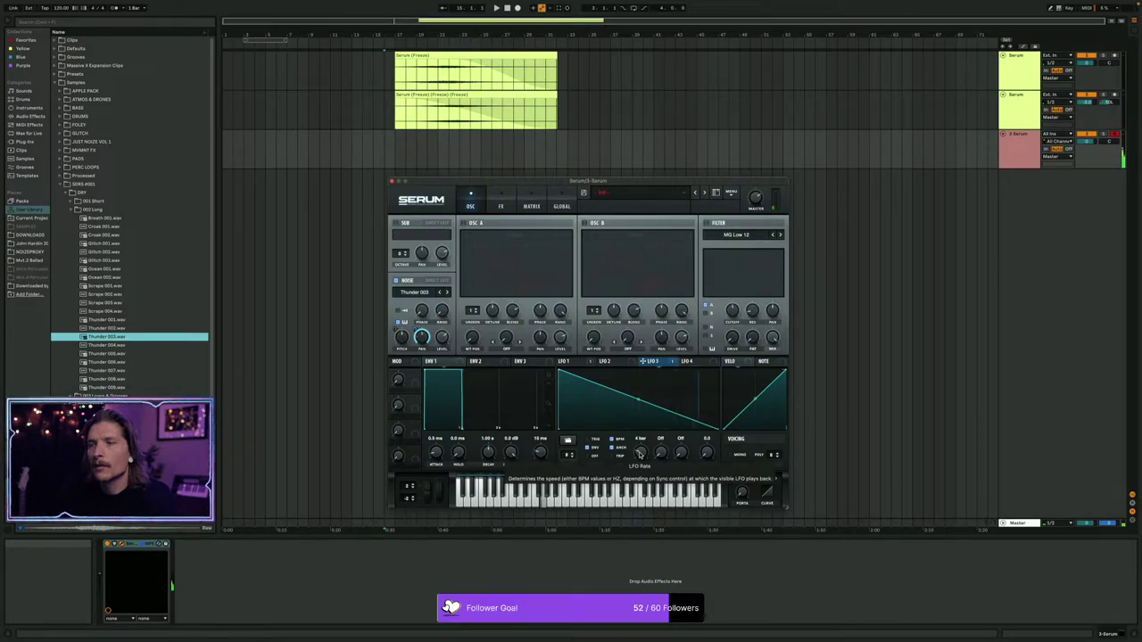
pyautogui.moveTo(640, 454); pyautogui.dragTo(642, 461)
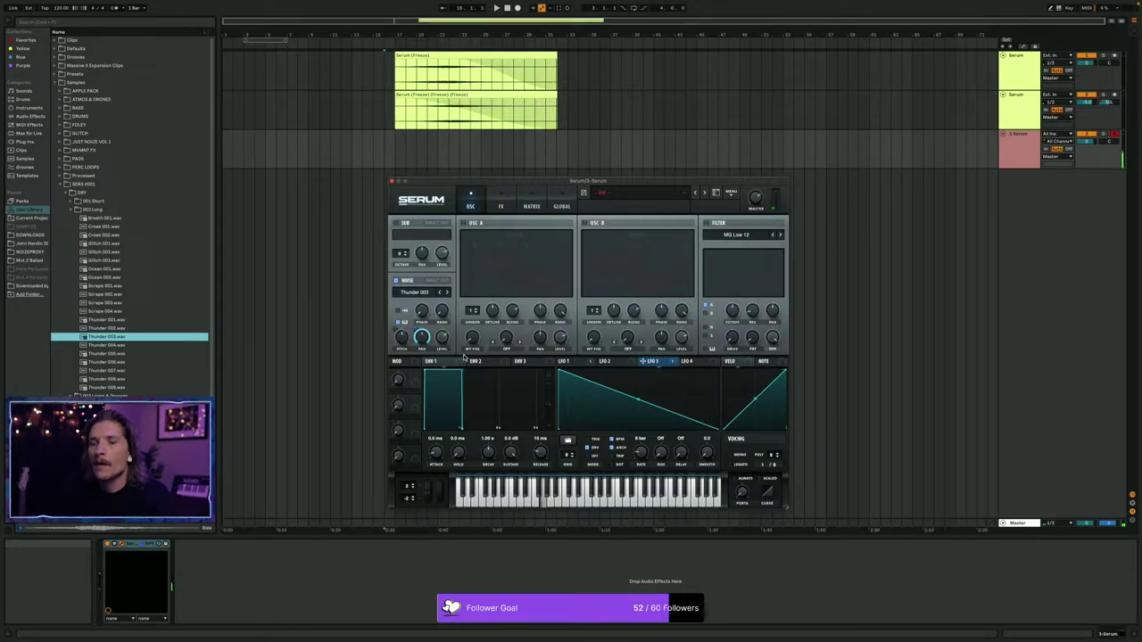
pyautogui.click(613, 441)
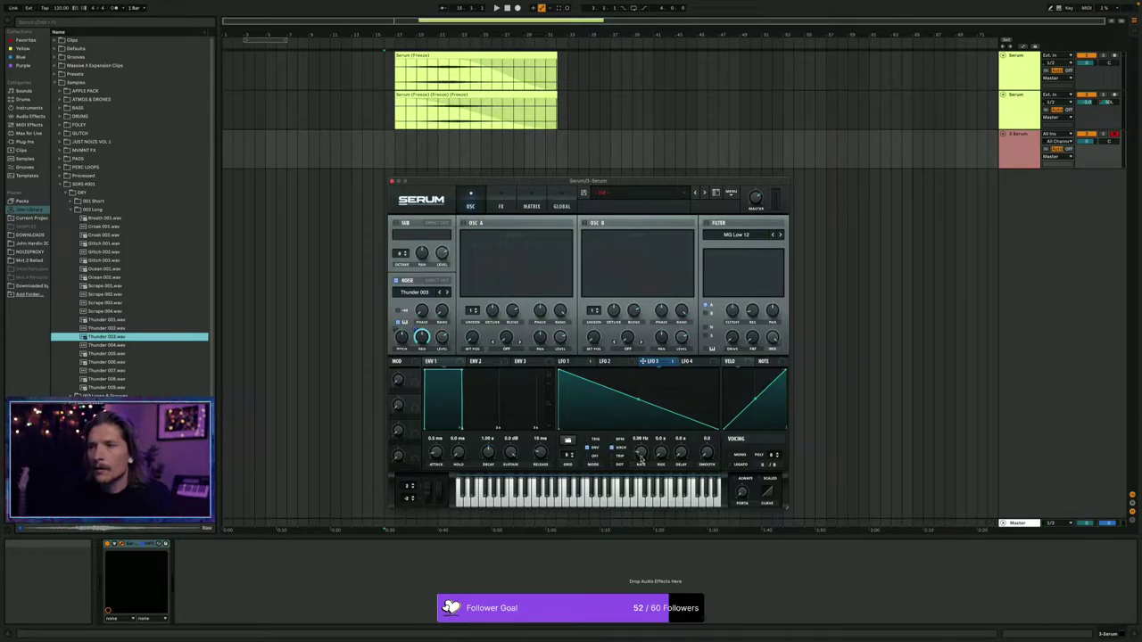
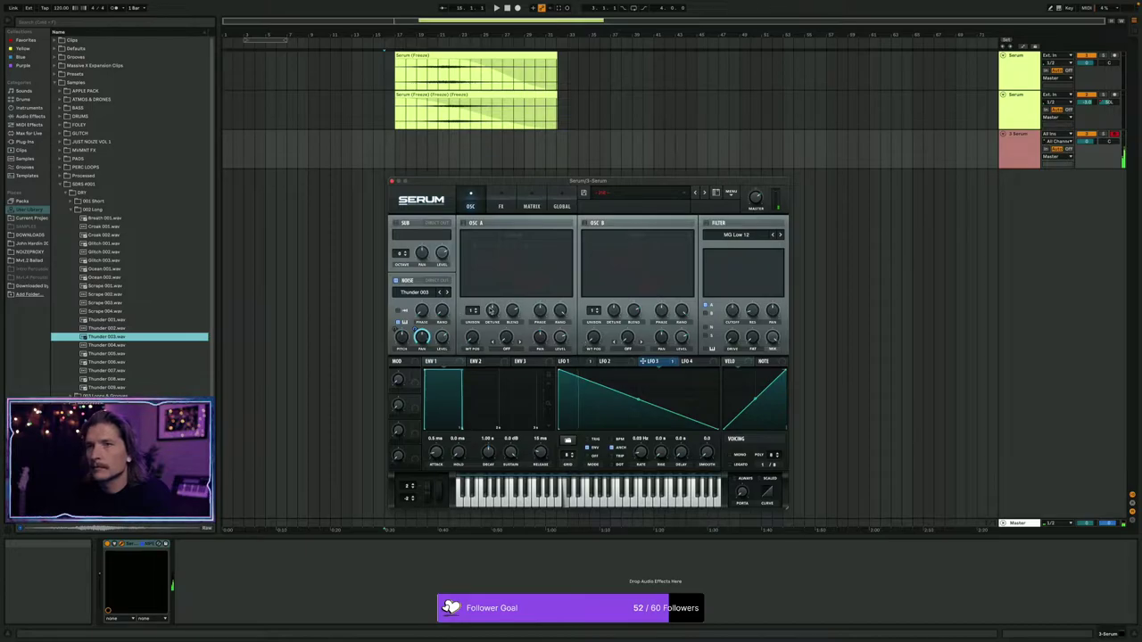
# With LFO 1 selected, enable the filter, choose the FPhs 12HL6+ type and route the noise oscillator through it.
pyautogui.click(602, 360)
pyautogui.click(564, 361)
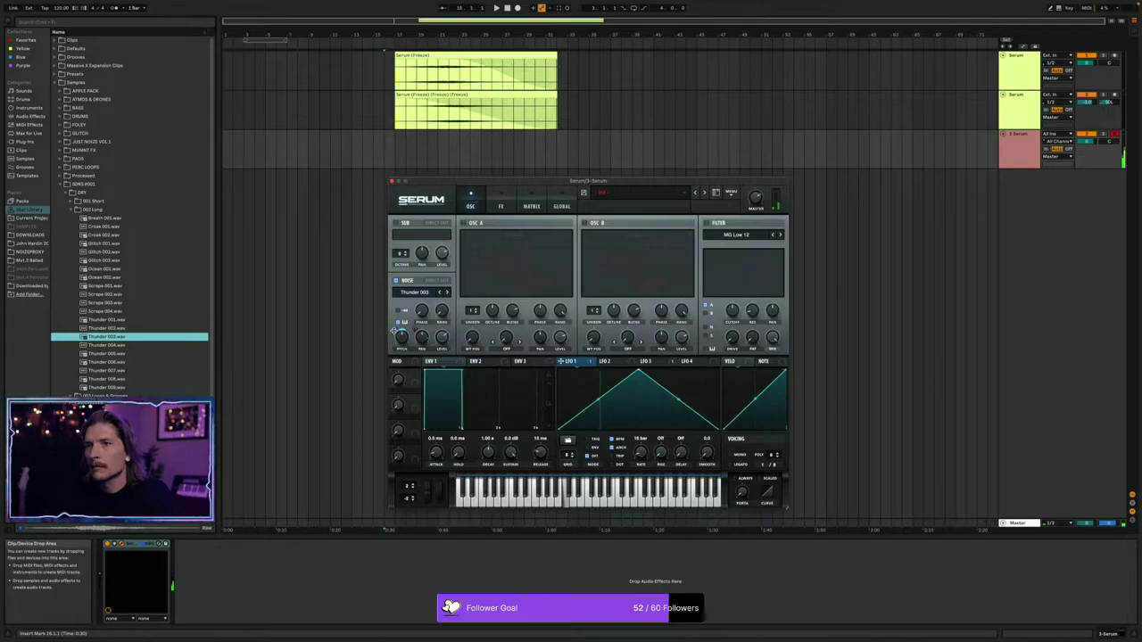
pyautogui.click(706, 224)
pyautogui.click(740, 234)
pyautogui.moveTo(736, 266)
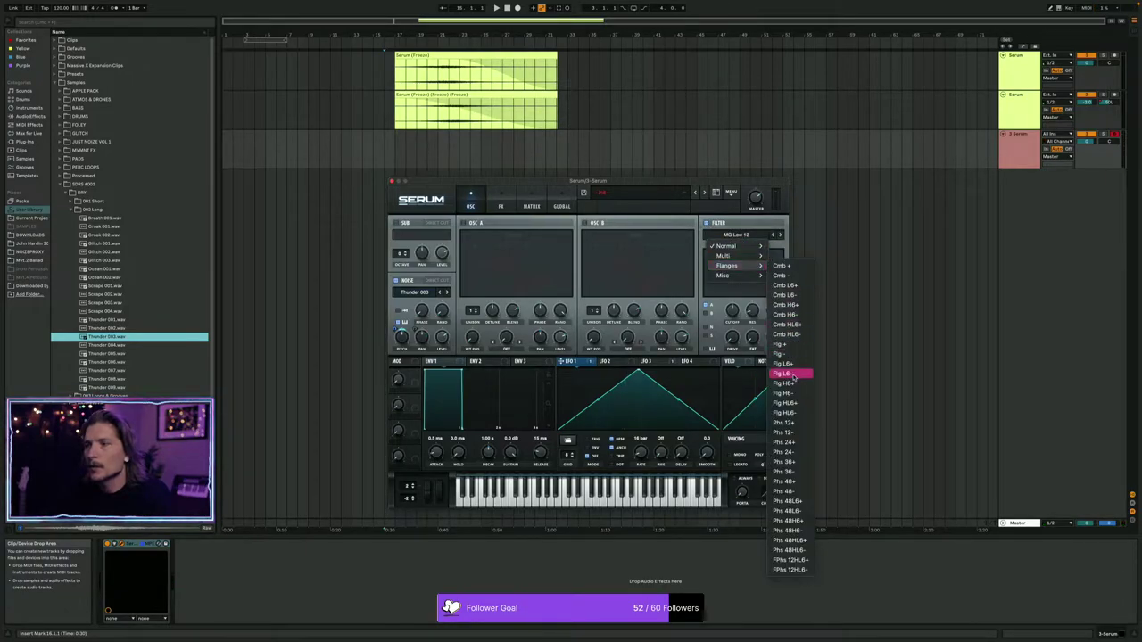
pyautogui.click(780, 559)
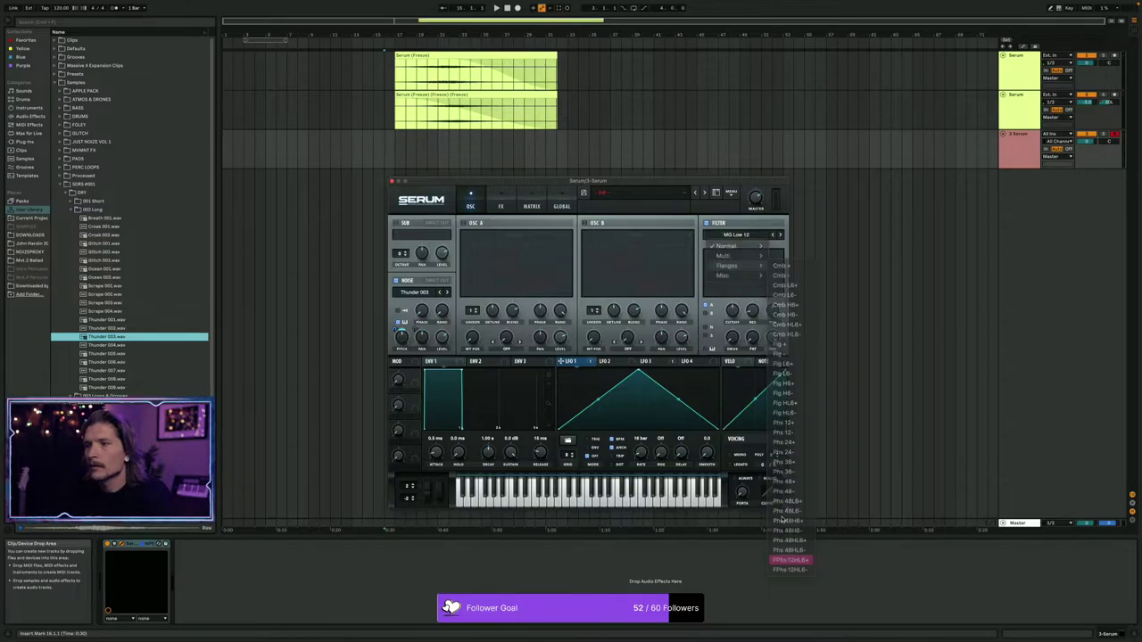
pyautogui.click(707, 327)
# Assign LFO 1 to the filter resonance and adjust the resonance modulation depth.
pyautogui.moveTo(751, 311); pyautogui.dragTo(755, 282)
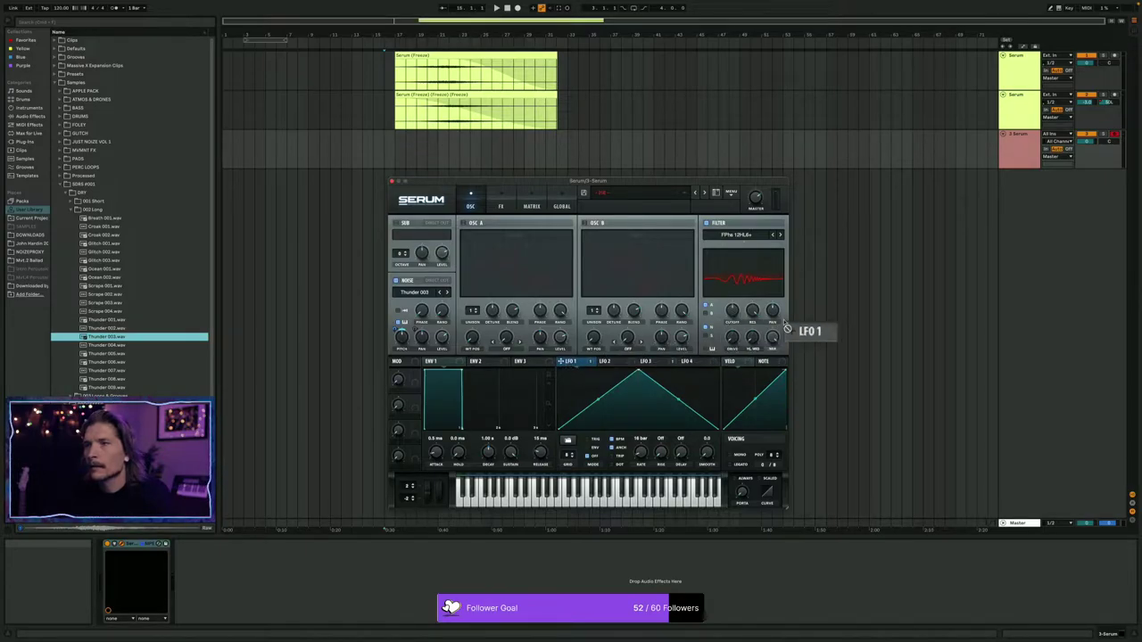
pyautogui.moveTo(753, 314); pyautogui.dragTo(754, 332)
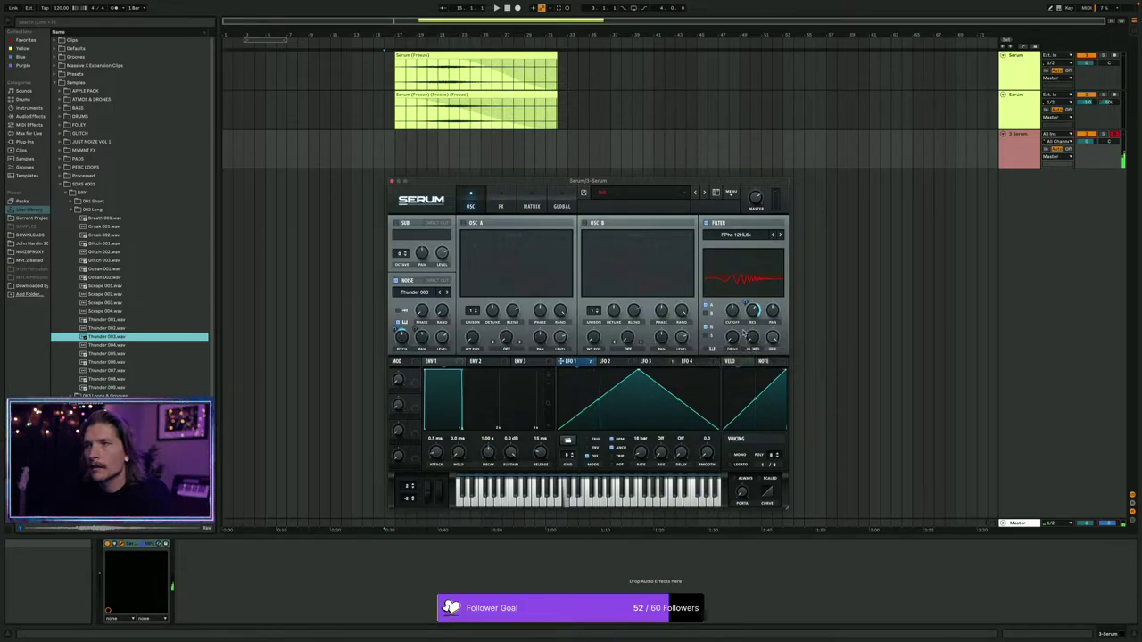
pyautogui.moveTo(743, 332)
pyautogui.mouseDown()
pyautogui.moveTo(756, 319)
pyautogui.moveTo(758, 334)
pyautogui.mouseUp()
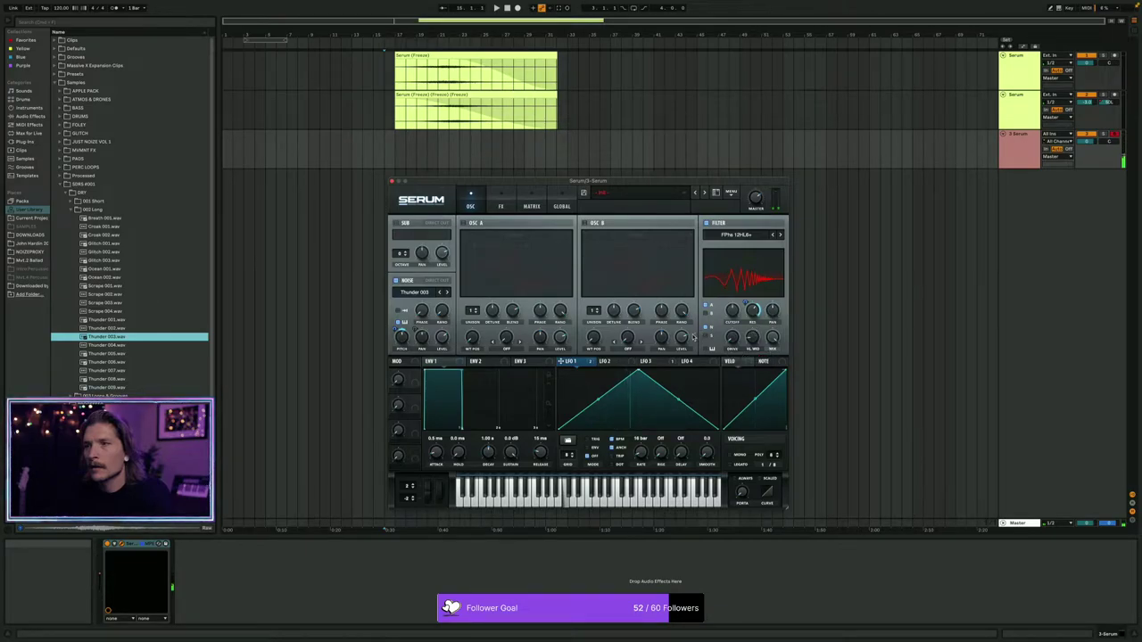
# Select LFO 4 and assign it to the filter's HL WID control.
pyautogui.click(670, 364)
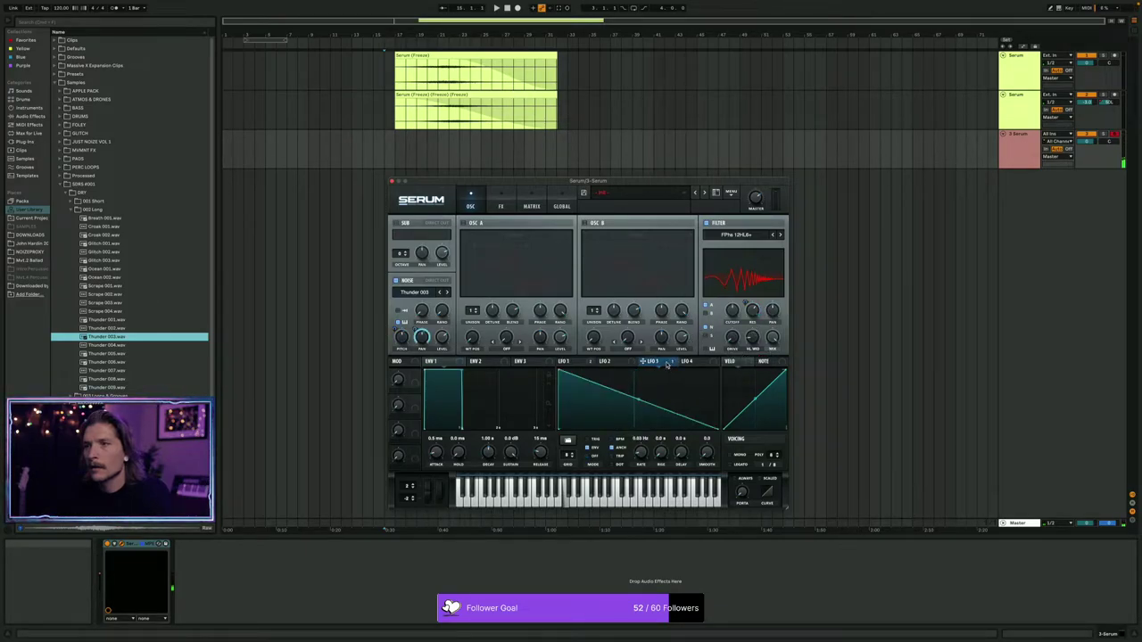
pyautogui.click(692, 362)
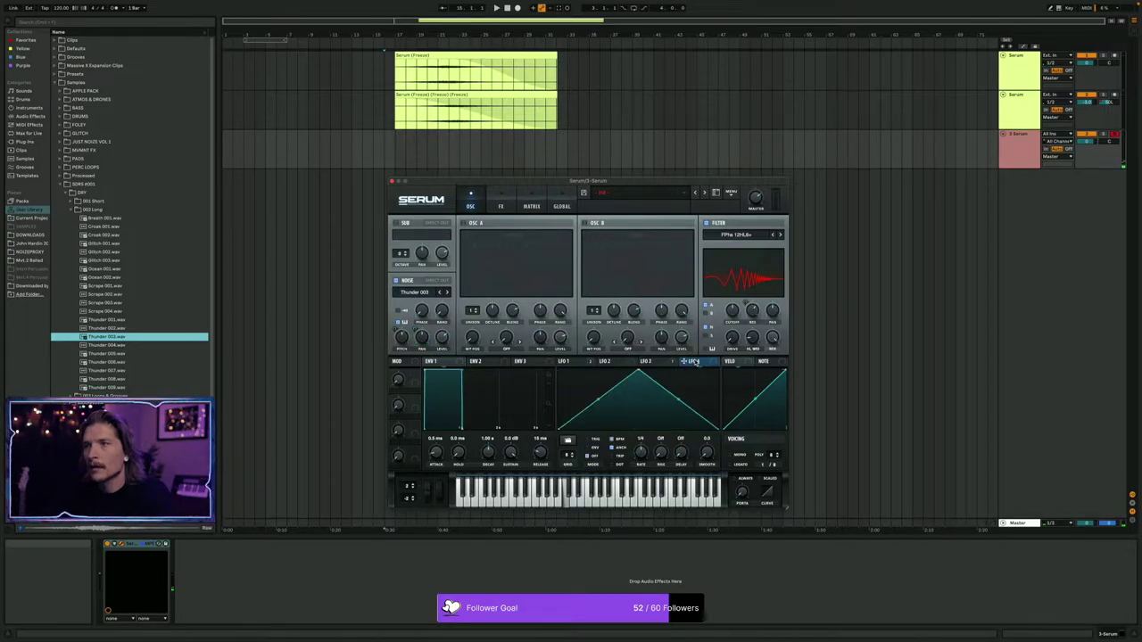
pyautogui.moveTo(684, 361); pyautogui.dragTo(753, 341)
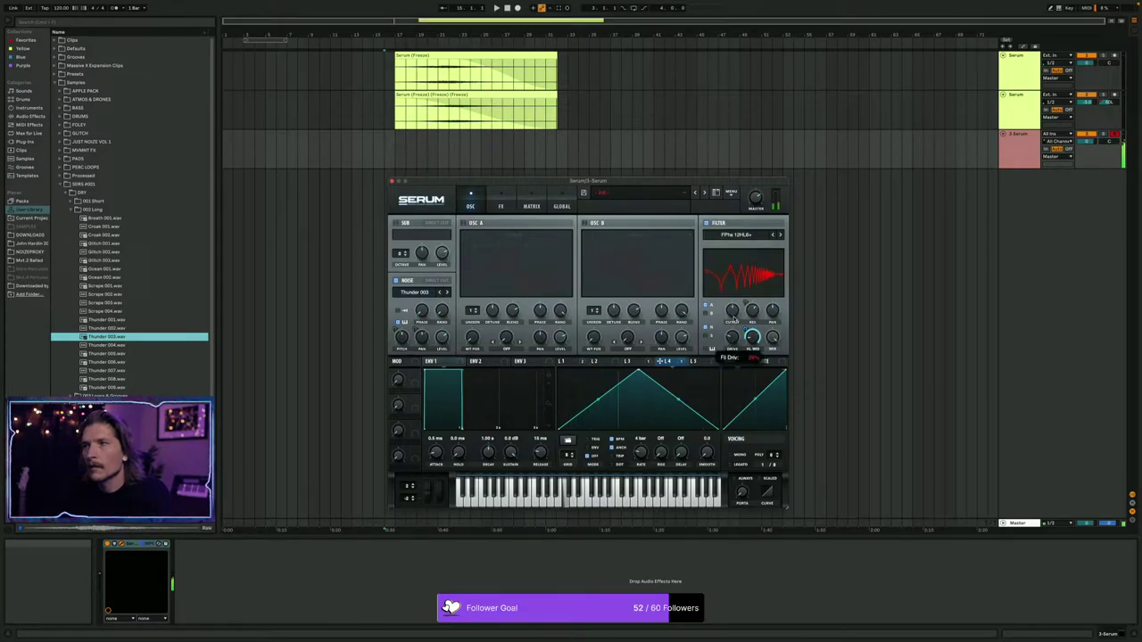
# Review the settings of LFOs 1 to 5 and adjust the filter's resonance and LFO 4's modulation depth.
pyautogui.click(697, 362)
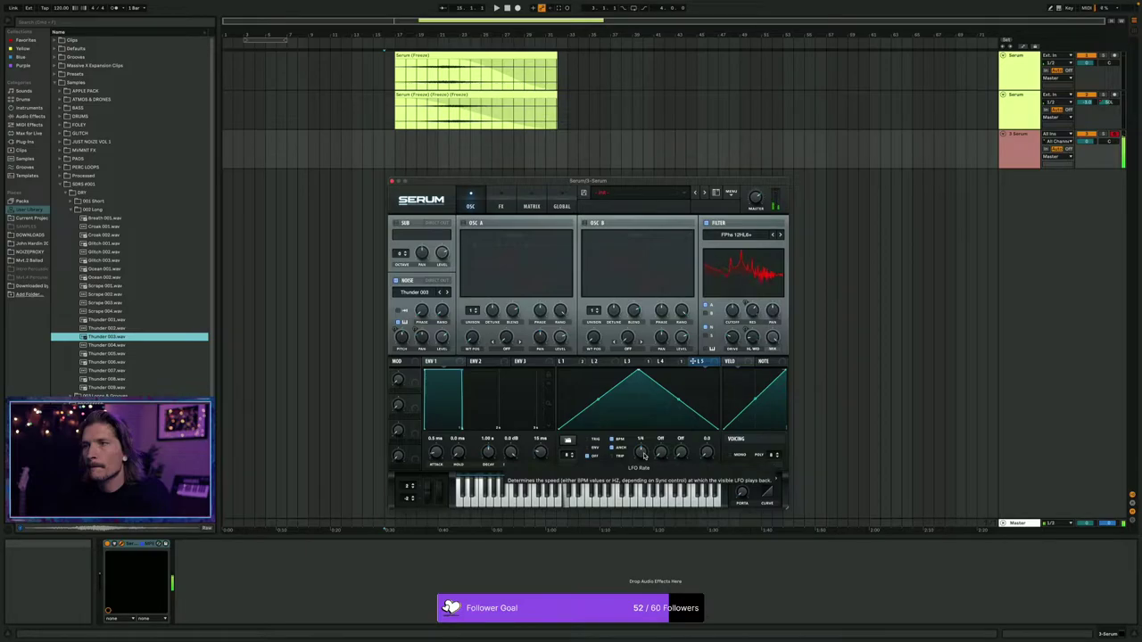
pyautogui.click(668, 365)
pyautogui.click(632, 363)
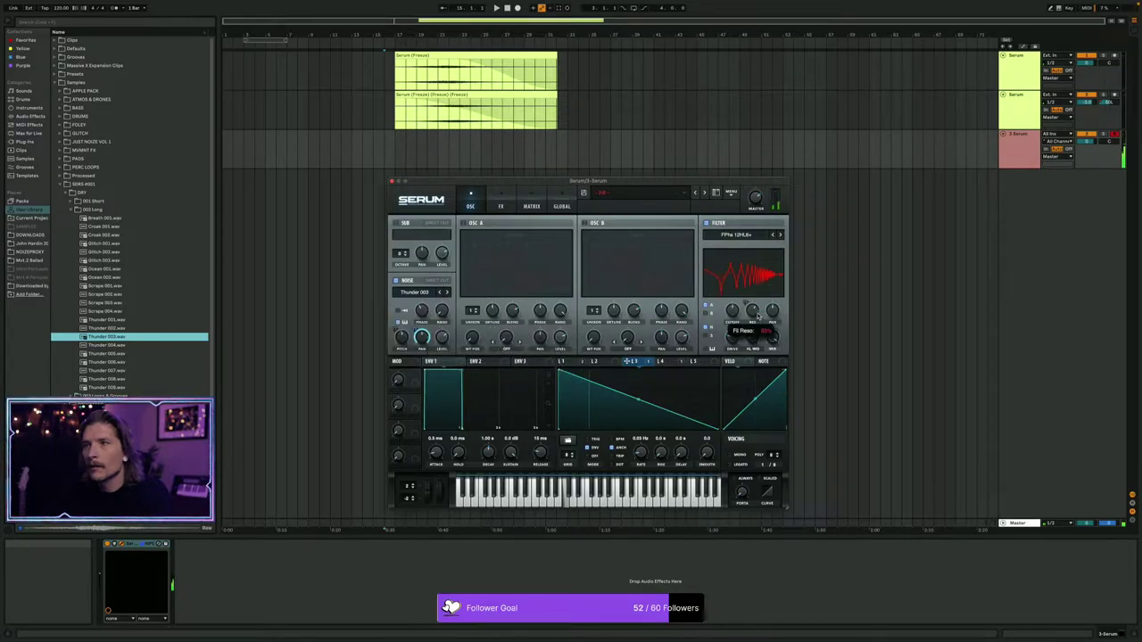
pyautogui.click(661, 361)
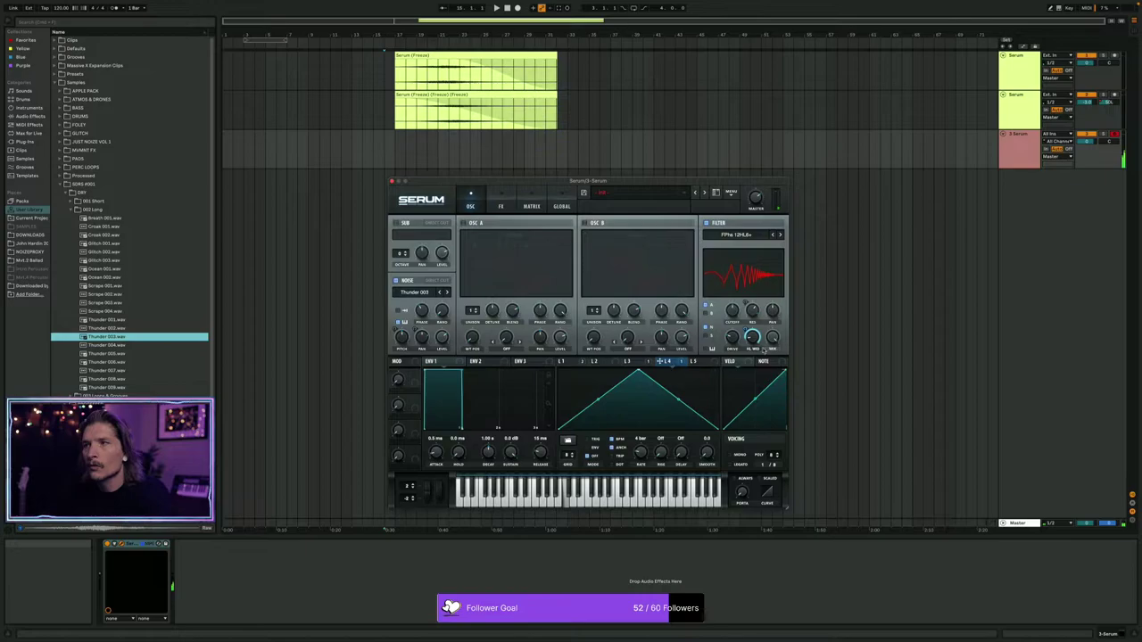
pyautogui.moveTo(748, 345)
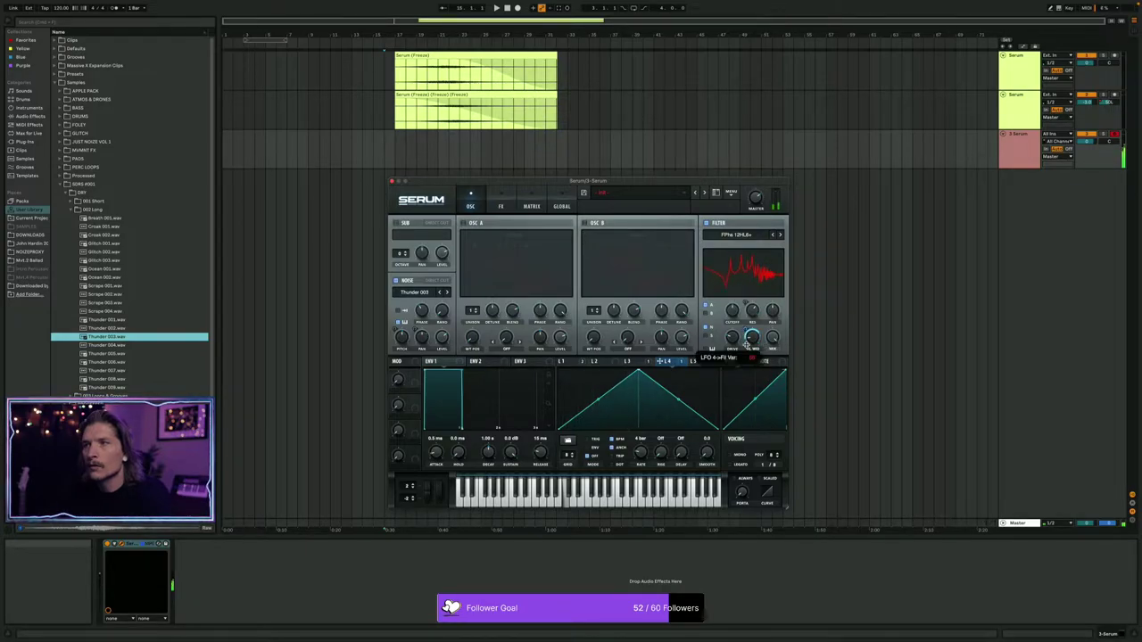
pyautogui.click(637, 365)
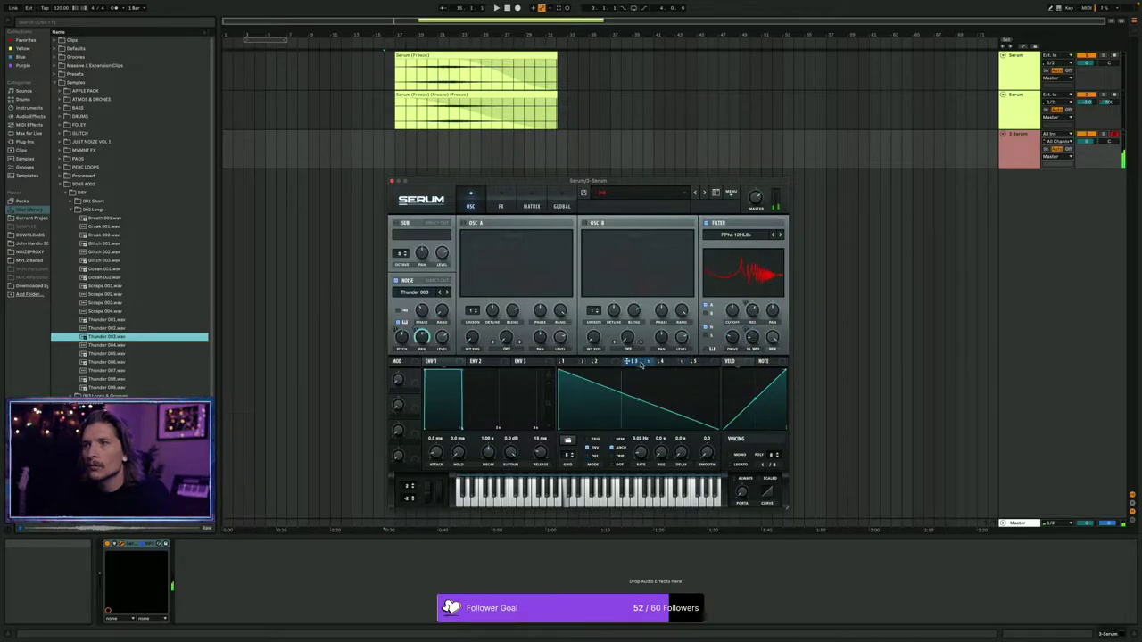
pyautogui.click(604, 365)
pyautogui.moveTo(563, 362); pyautogui.dragTo(749, 332)
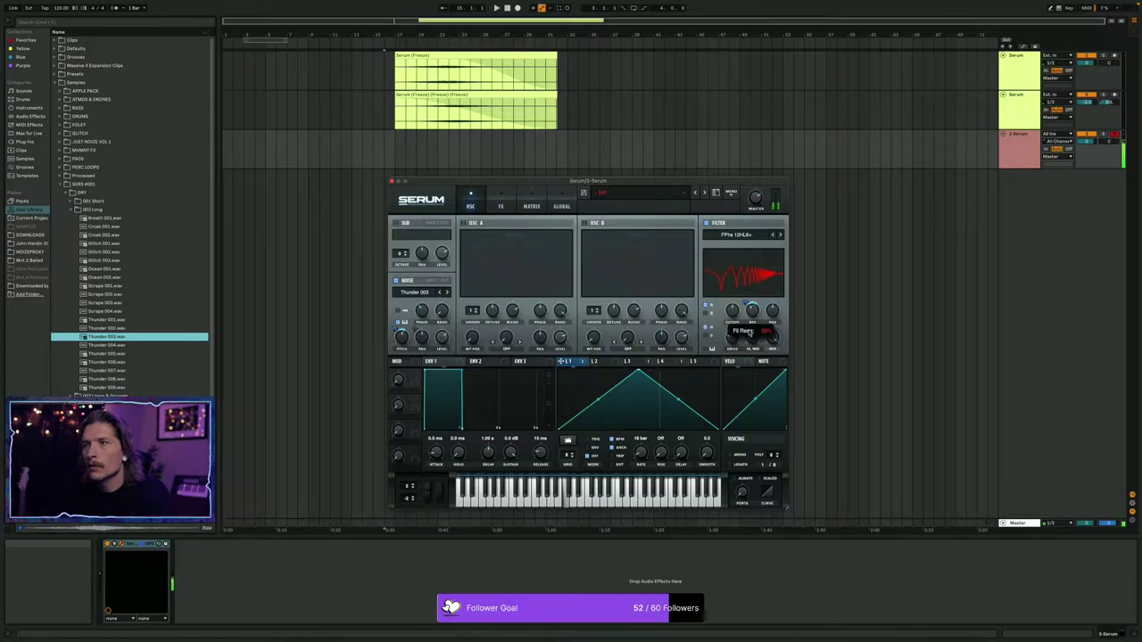
# Assign LFO 5 to the filter's pan and slow its rate to 4 bars.
pyautogui.click(709, 361)
pyautogui.moveTo(701, 363); pyautogui.dragTo(774, 312)
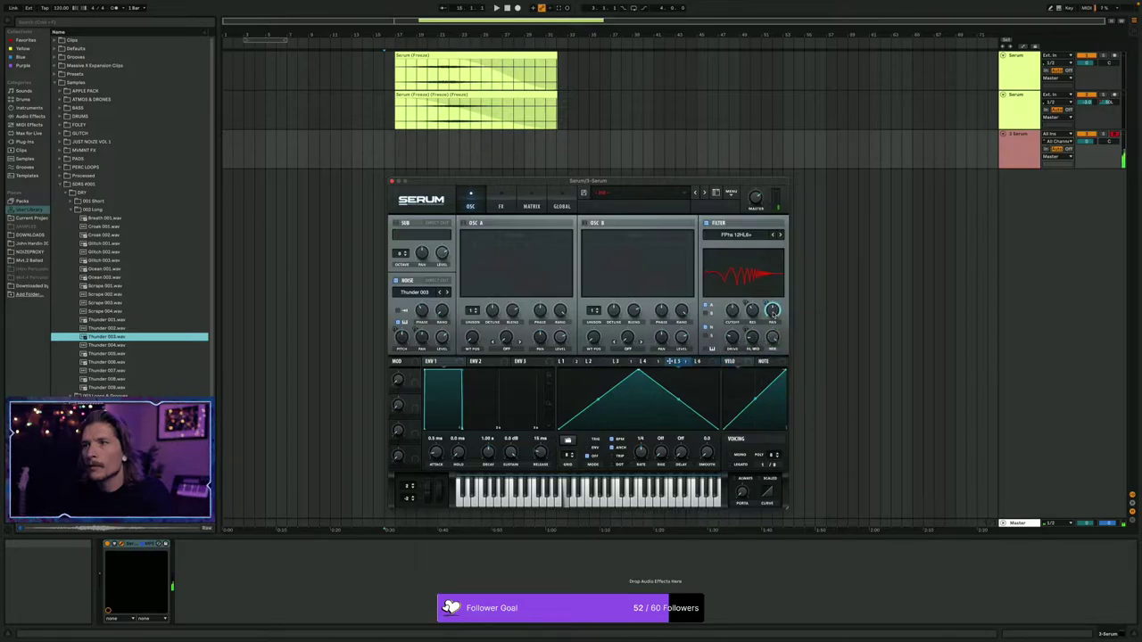
pyautogui.moveTo(641, 453); pyautogui.dragTo(638, 479)
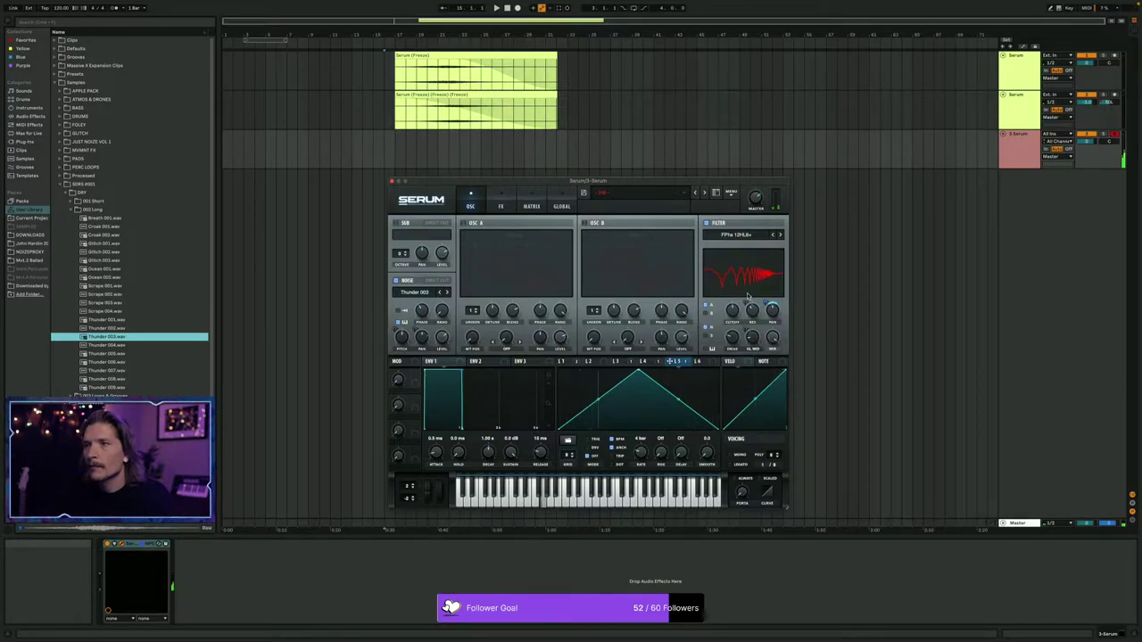
# Change the filter type to Formant-I and adjust its formant and resonance amounts.
pyautogui.click(774, 235)
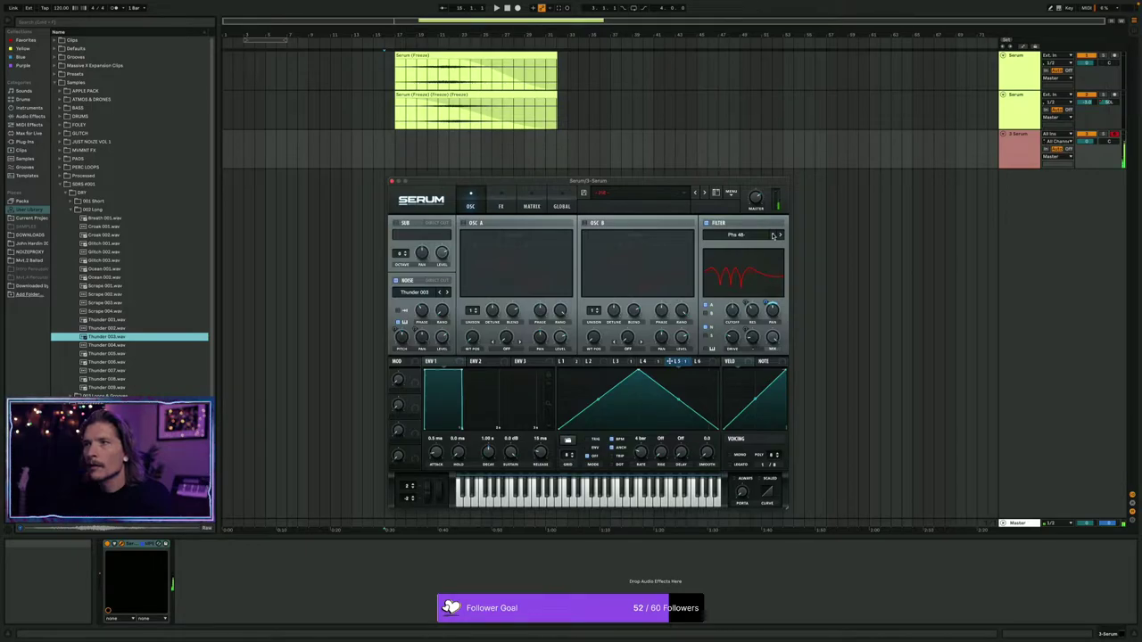
pyautogui.click(741, 235)
pyautogui.moveTo(749, 276)
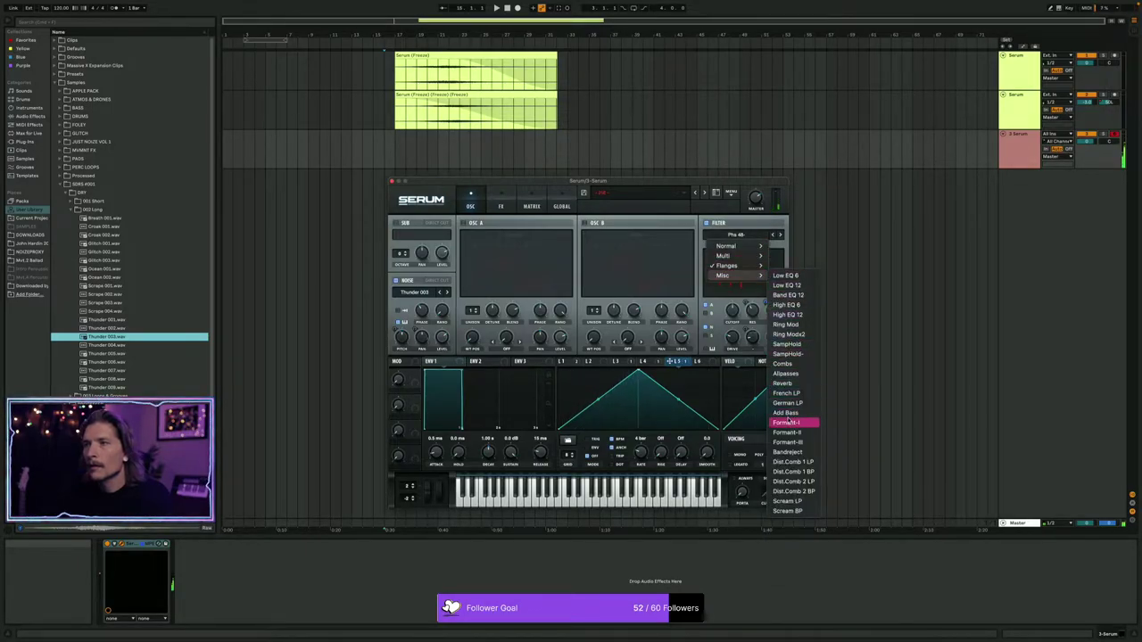
pyautogui.click(787, 432)
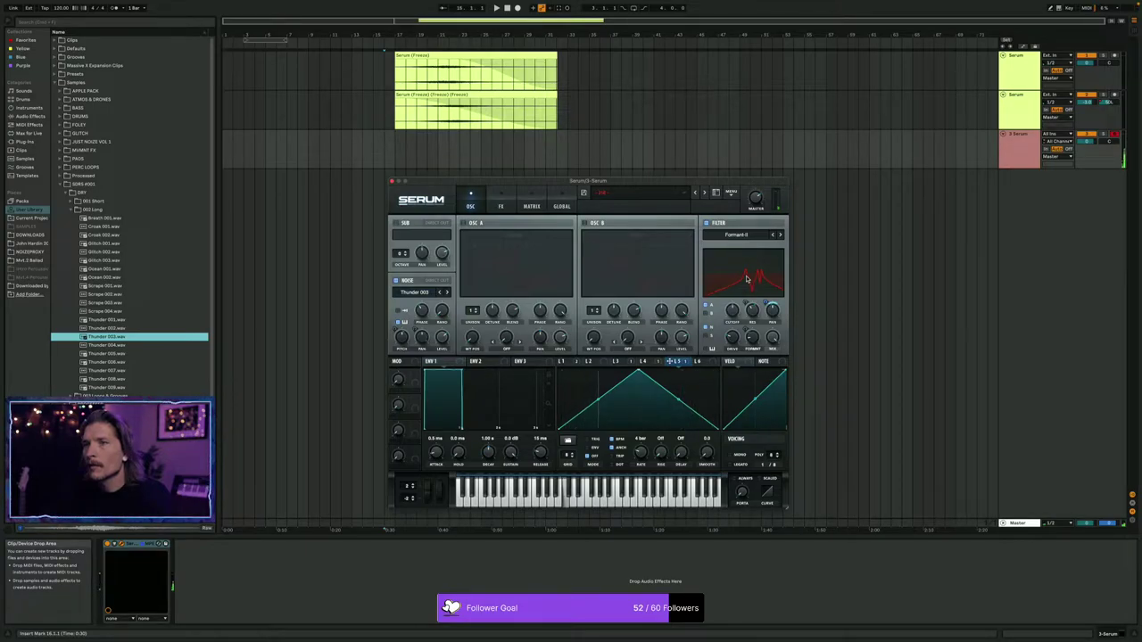
pyautogui.moveTo(420, 310); pyautogui.dragTo(423, 277)
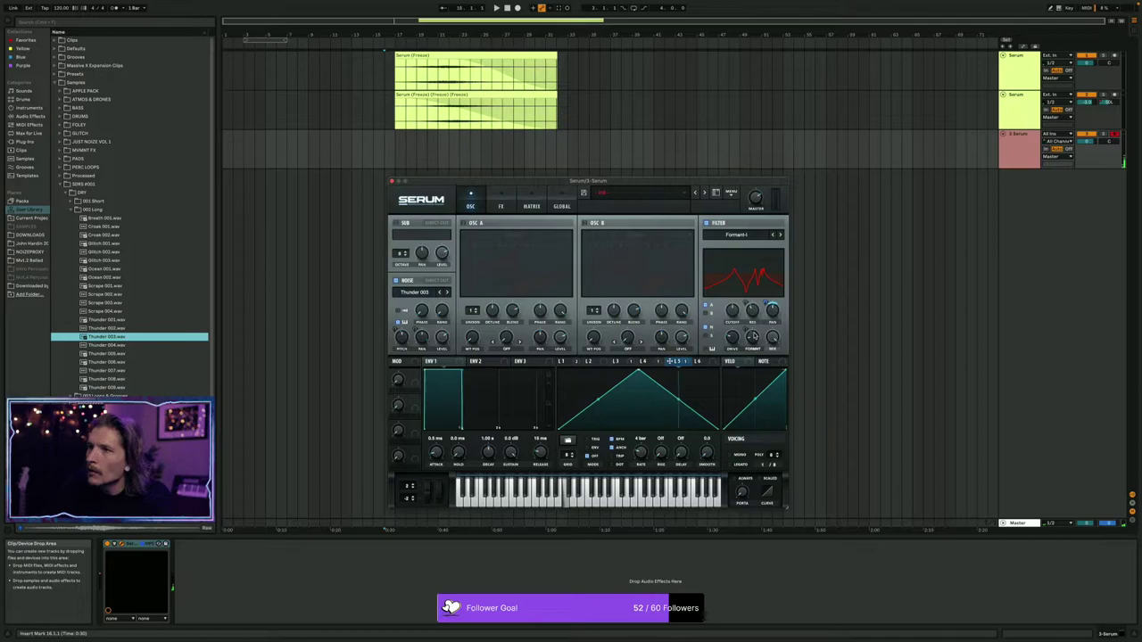
pyautogui.moveTo(755, 337); pyautogui.dragTo(757, 322)
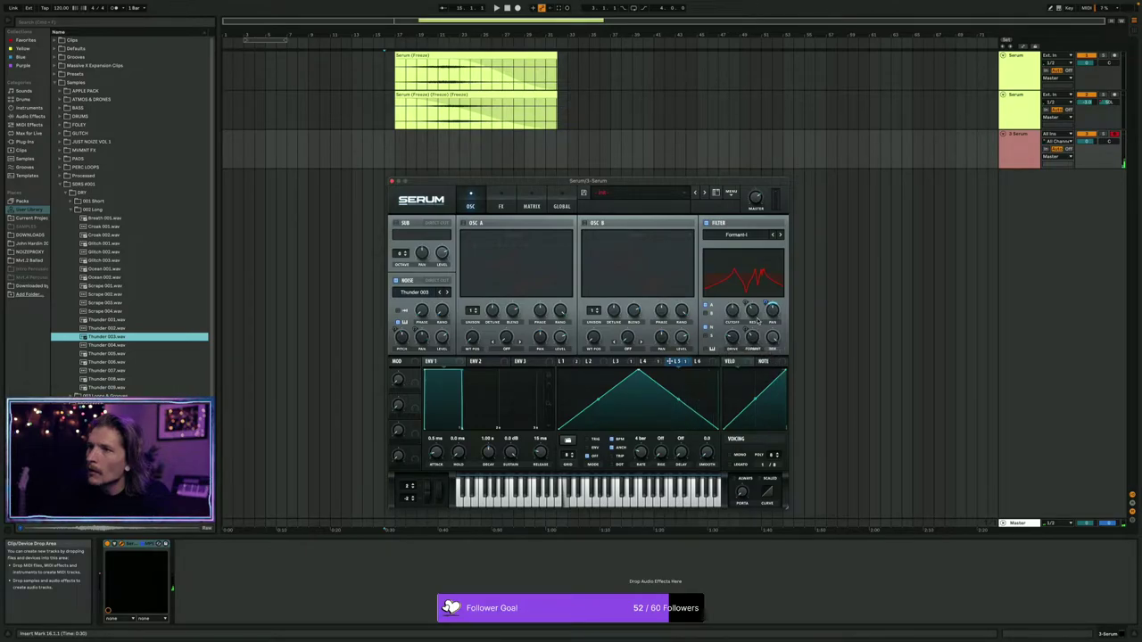
pyautogui.moveTo(753, 313)
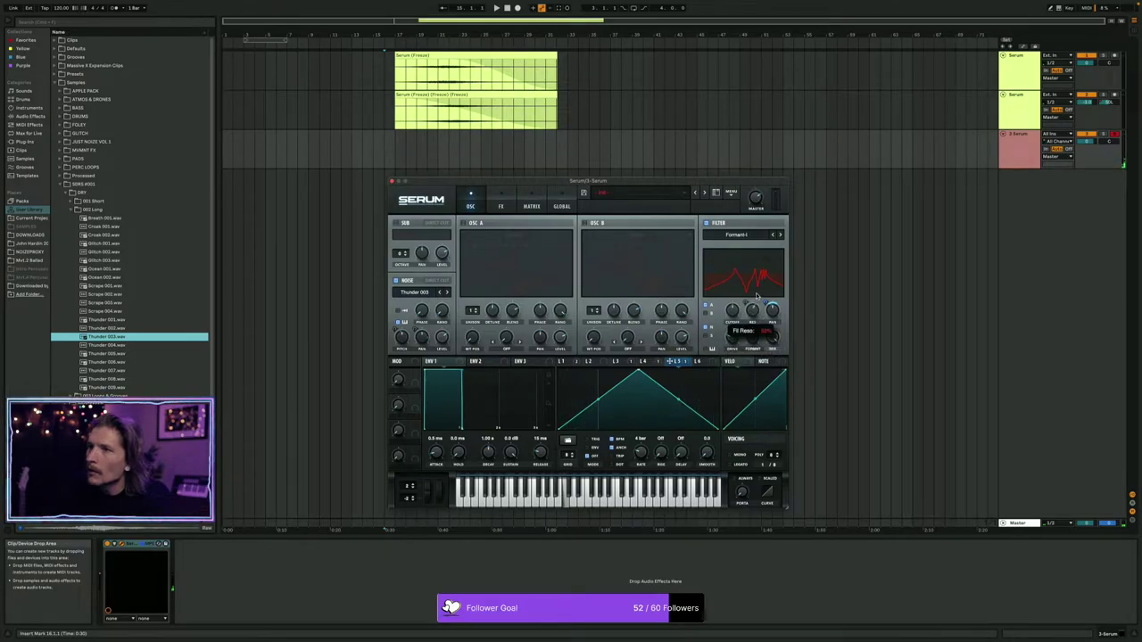
pyautogui.moveTo(774, 343)
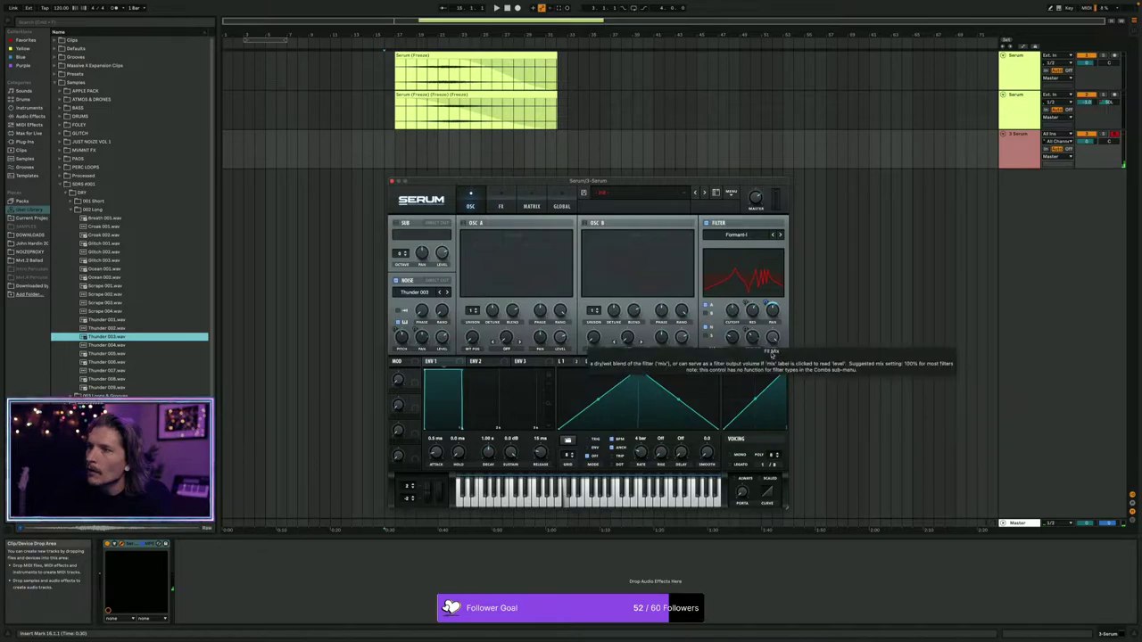
# Select LFO 1 and adjust its modulation depth on the filter resonance.
pyautogui.click(620, 362)
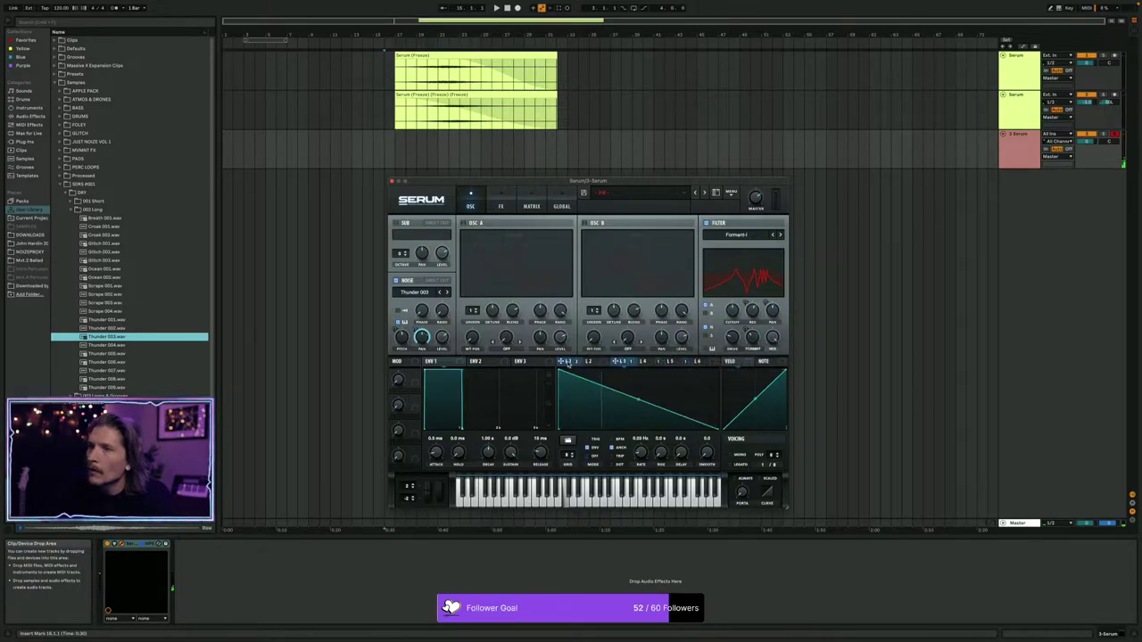
pyautogui.click(567, 363)
pyautogui.moveTo(745, 304); pyautogui.dragTo(745, 296)
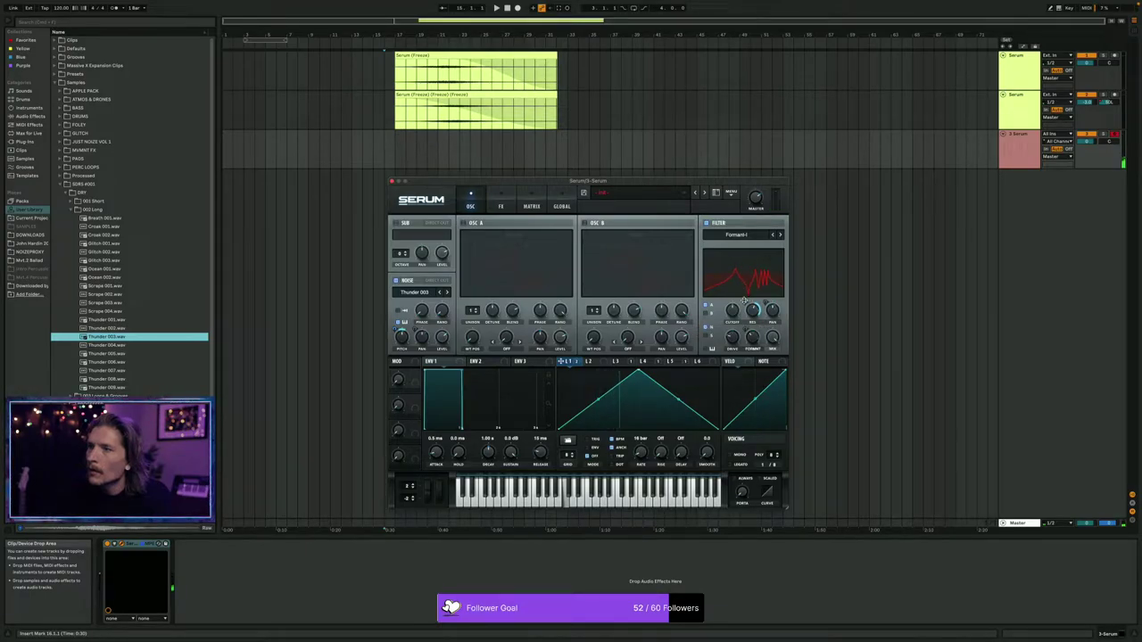
# Lower the filter cutoff and assign LFO 4 to modulate it.
pyautogui.click(621, 363)
pyautogui.moveTo(643, 363); pyautogui.dragTo(734, 363)
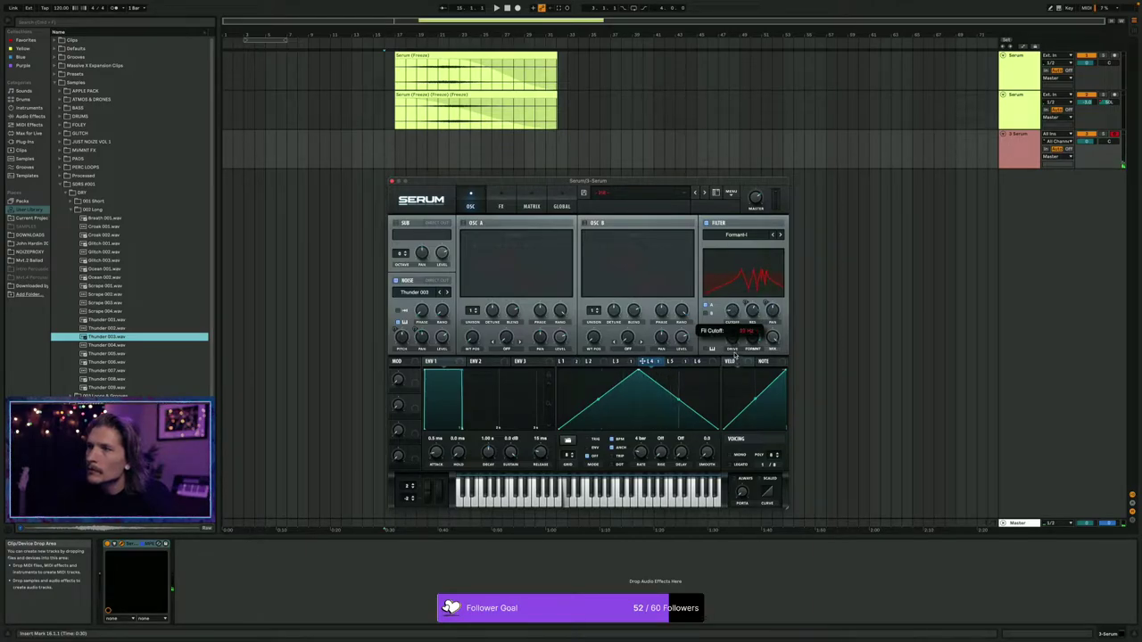
pyautogui.moveTo(643, 361); pyautogui.dragTo(731, 311)
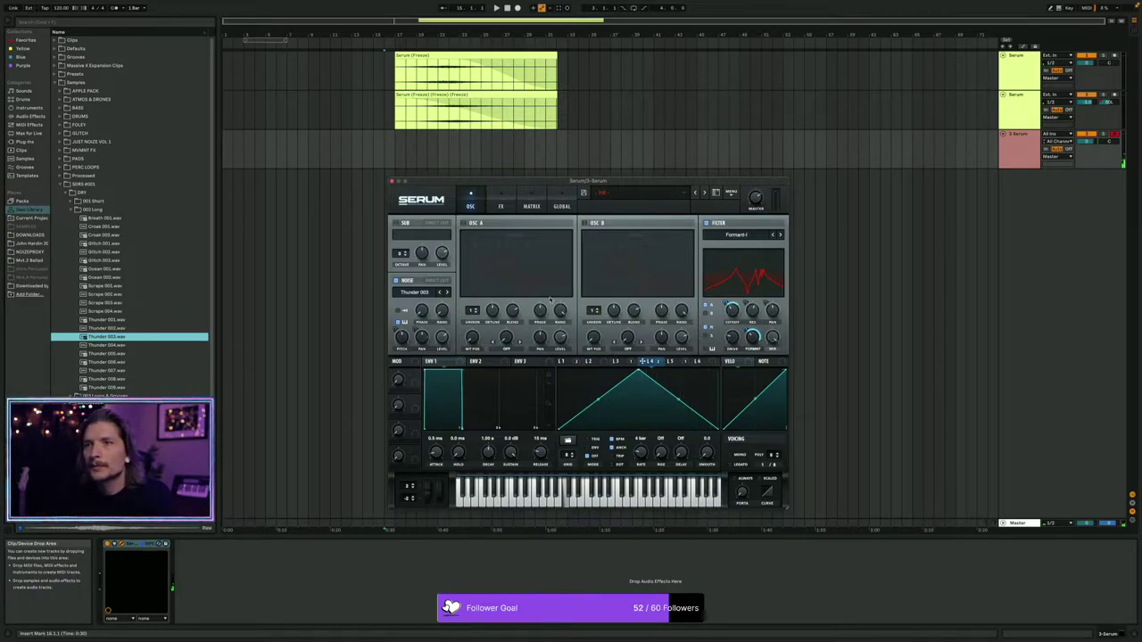
# Enable the compressor effect in multiband mode.
pyautogui.click(500, 207)
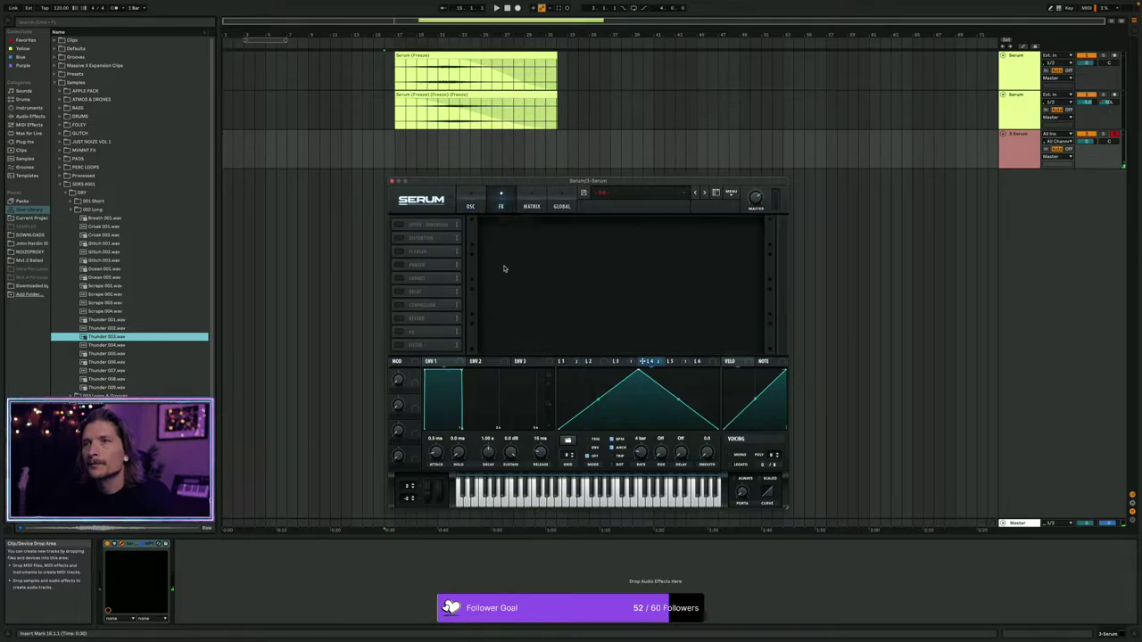
pyautogui.click(403, 307)
pyautogui.click(660, 241)
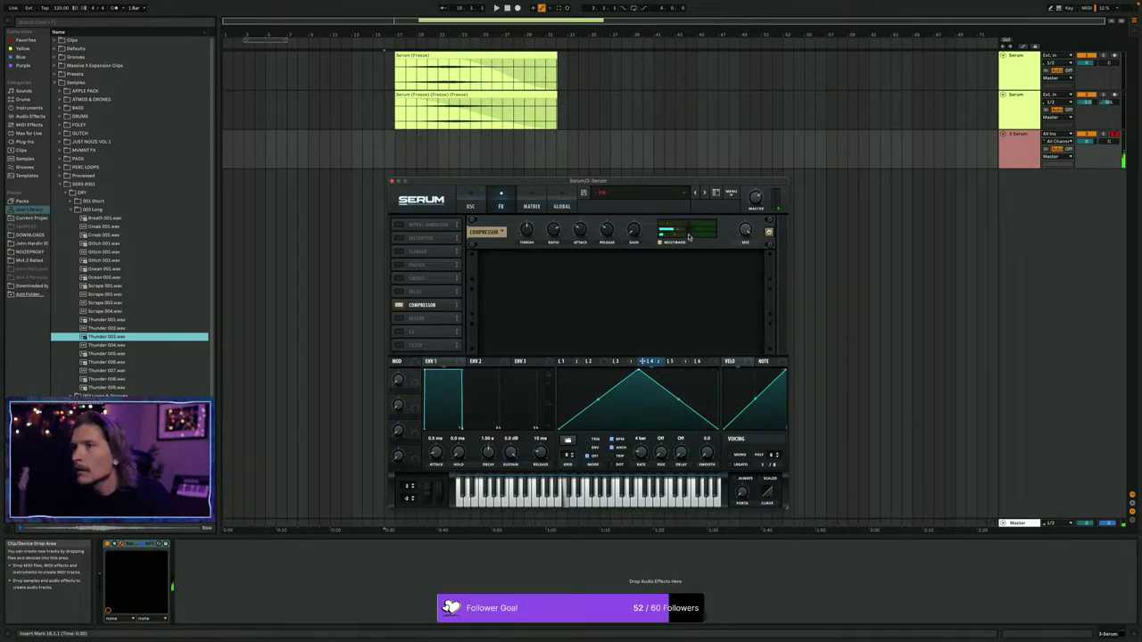
# Add a delay in ping-pong mode with an adjusted mix, and enable a hall reverb with adjusted spin.
pyautogui.click(400, 291)
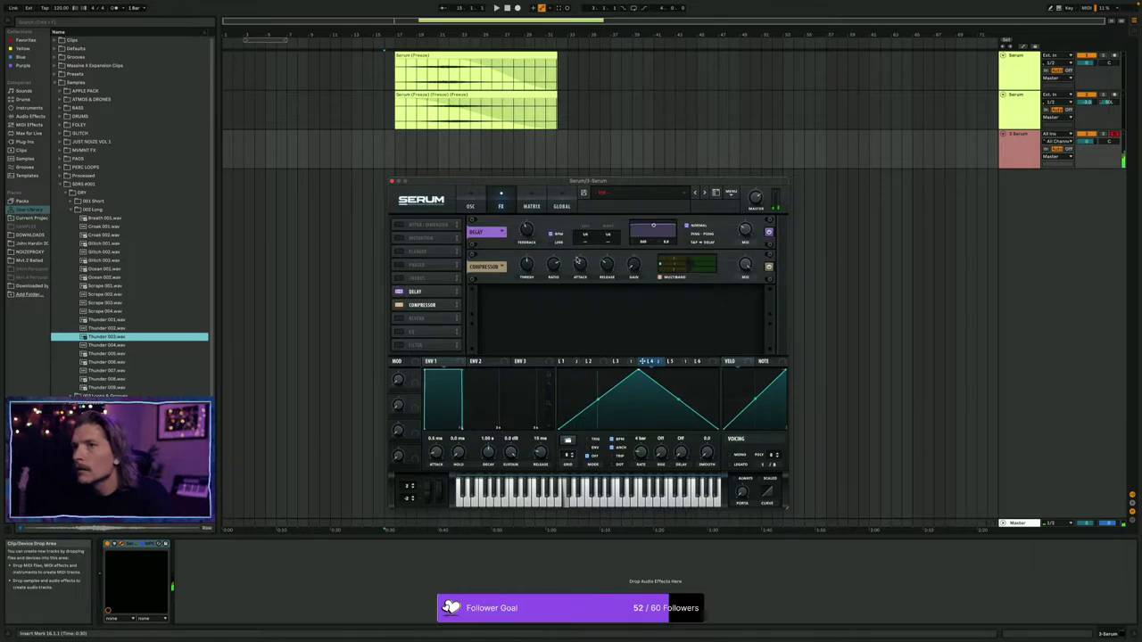
pyautogui.click(691, 234)
pyautogui.moveTo(746, 232); pyautogui.dragTo(747, 202)
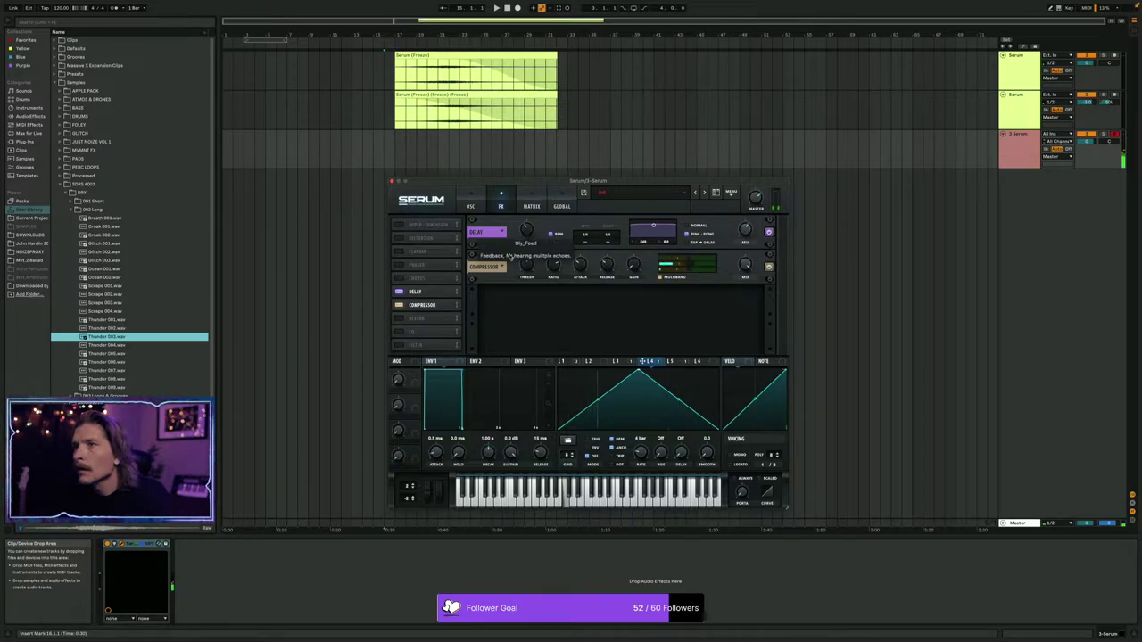
pyautogui.click(410, 317)
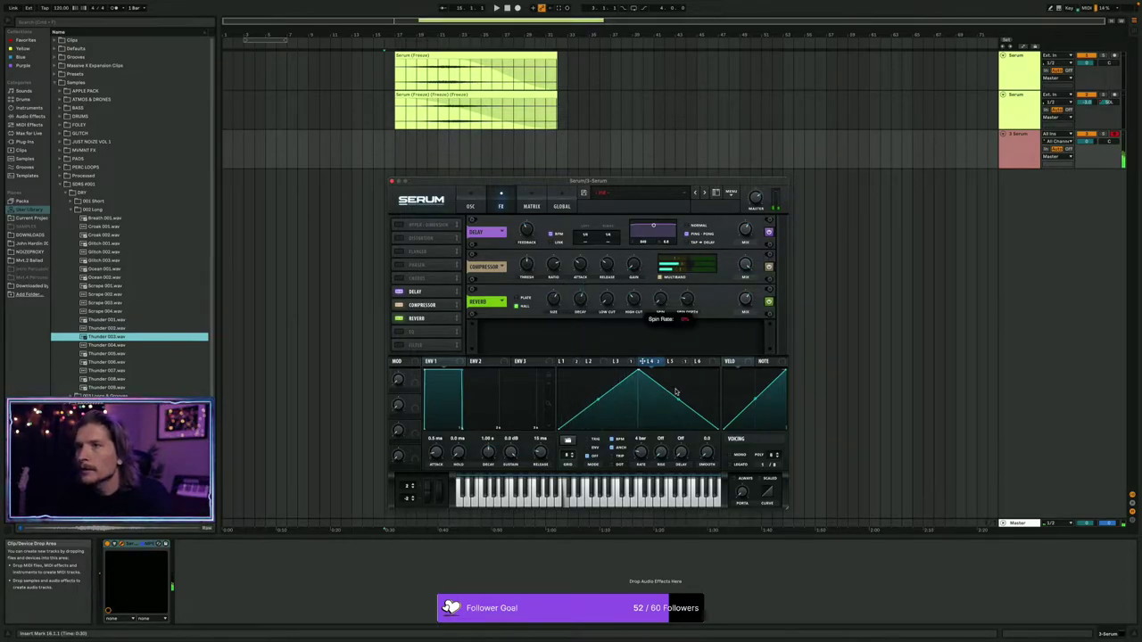
pyautogui.moveTo(633, 300)
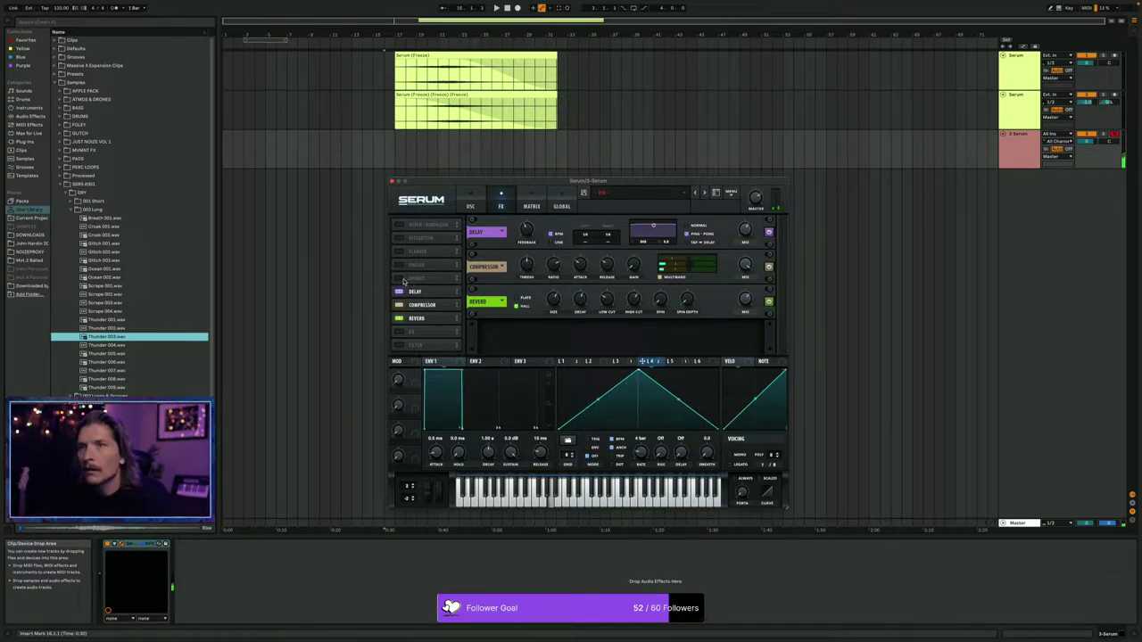
# Add a filter effect of the Reverb type and raise its resonance and damp amounts.
pyautogui.click(398, 346)
pyautogui.click(539, 337)
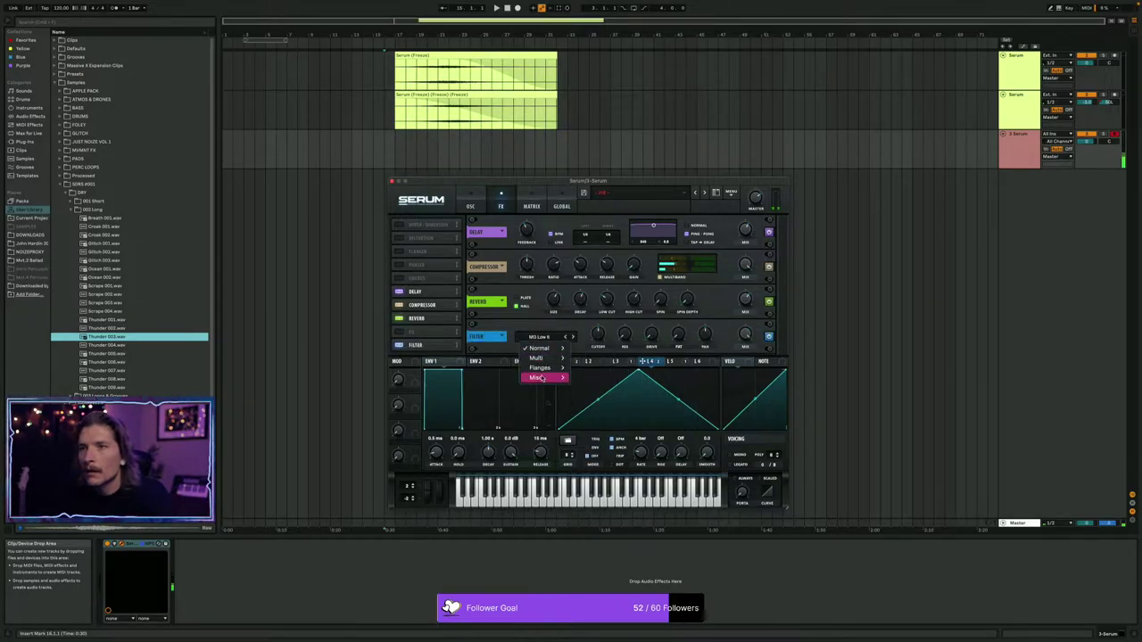
pyautogui.moveTo(540, 377)
pyautogui.click(588, 479)
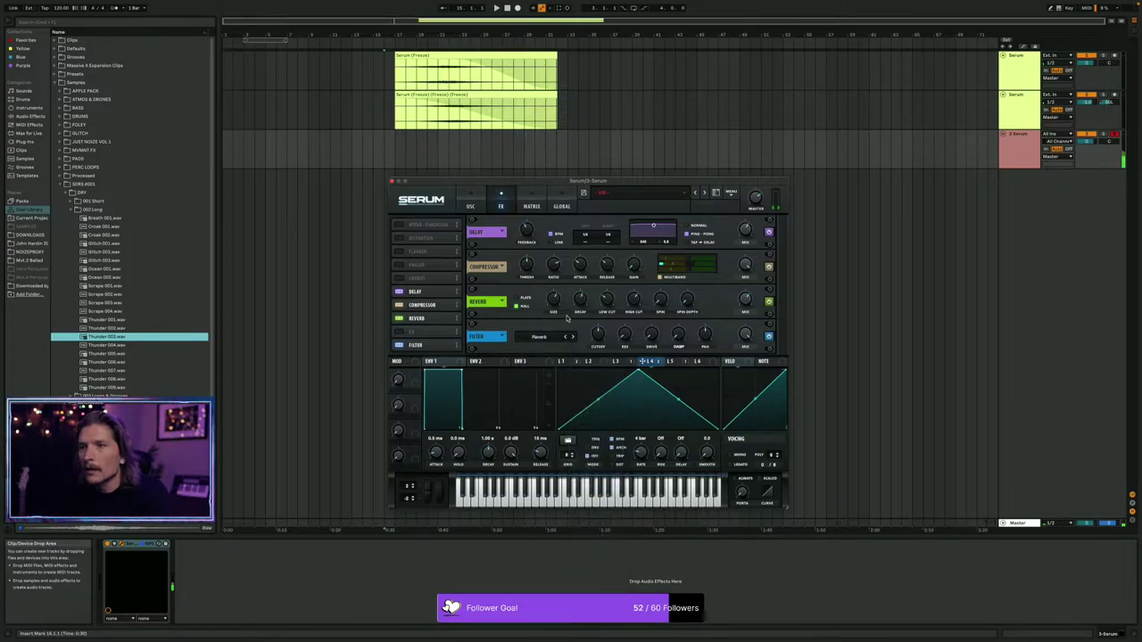
pyautogui.moveTo(624, 335); pyautogui.dragTo(631, 287)
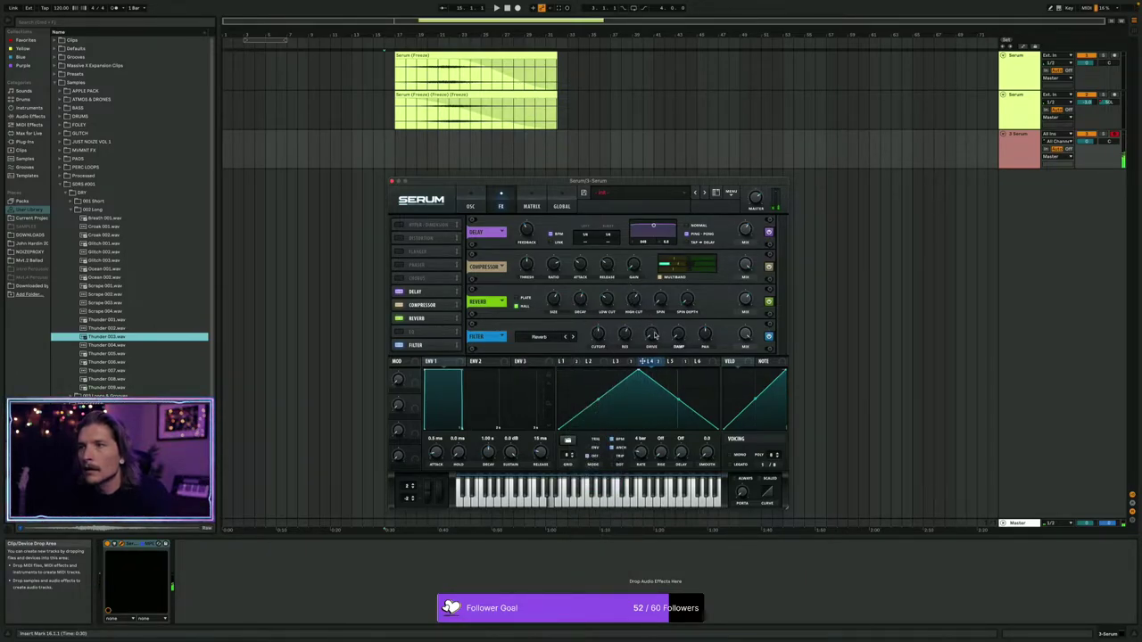
pyautogui.moveTo(678, 335); pyautogui.dragTo(677, 297)
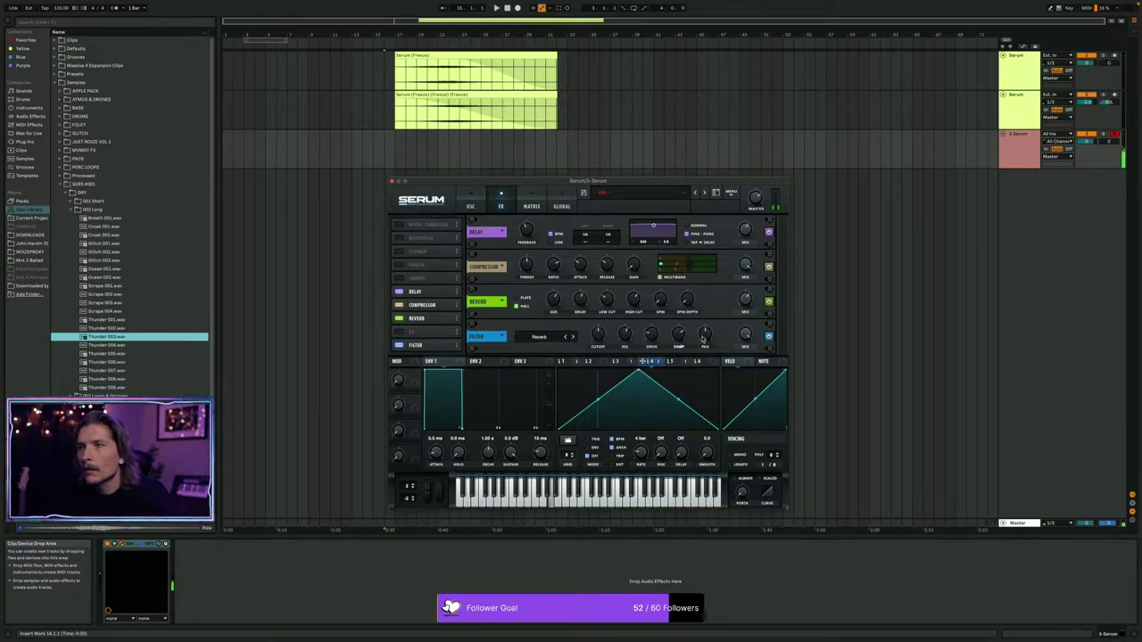
# Assign LFO 6 to the effects filter's pan at a 16 bar rate and adjust that filter's cutoff.
pyautogui.click(699, 363)
pyautogui.moveTo(699, 362)
pyautogui.mouseDown()
pyautogui.moveTo(705, 336)
pyautogui.moveTo(704, 346)
pyautogui.mouseUp()
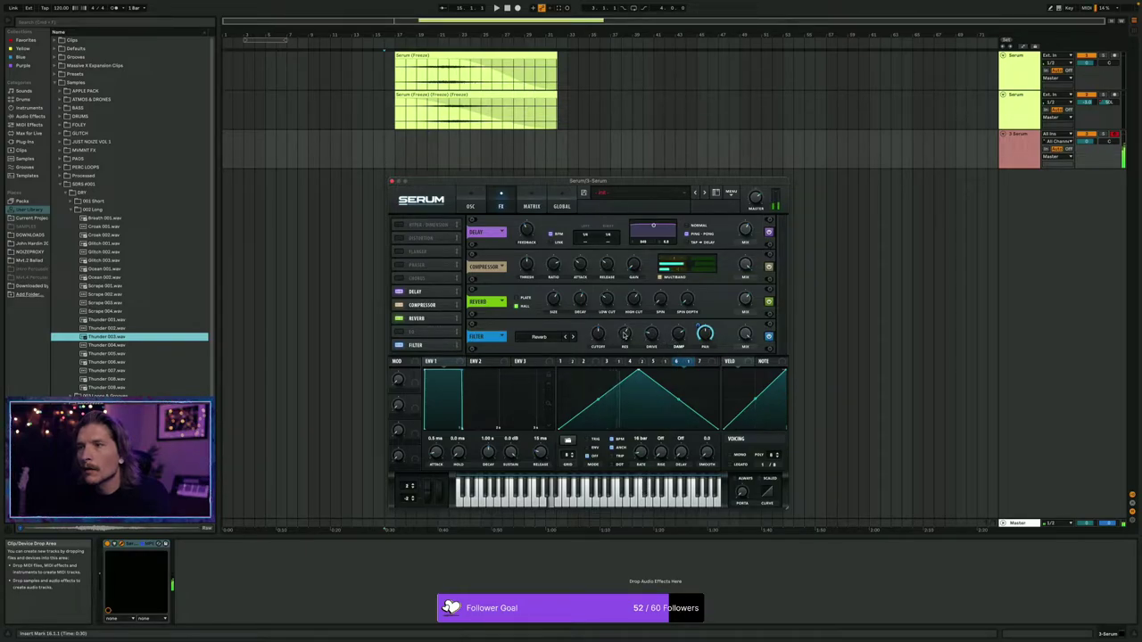
pyautogui.moveTo(601, 337); pyautogui.dragTo(601, 308)
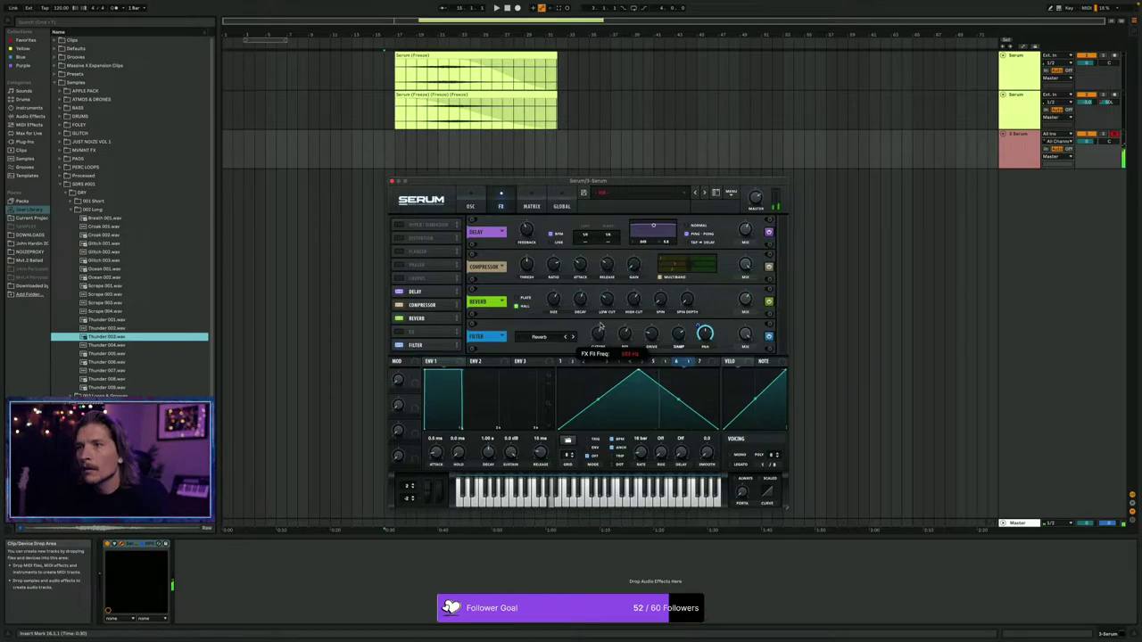
# Turn off BPM sync for LFO 7, assign it to the effects filter's cutoff and slow it to 0.02 Hz.
pyautogui.click(703, 362)
pyautogui.click(617, 441)
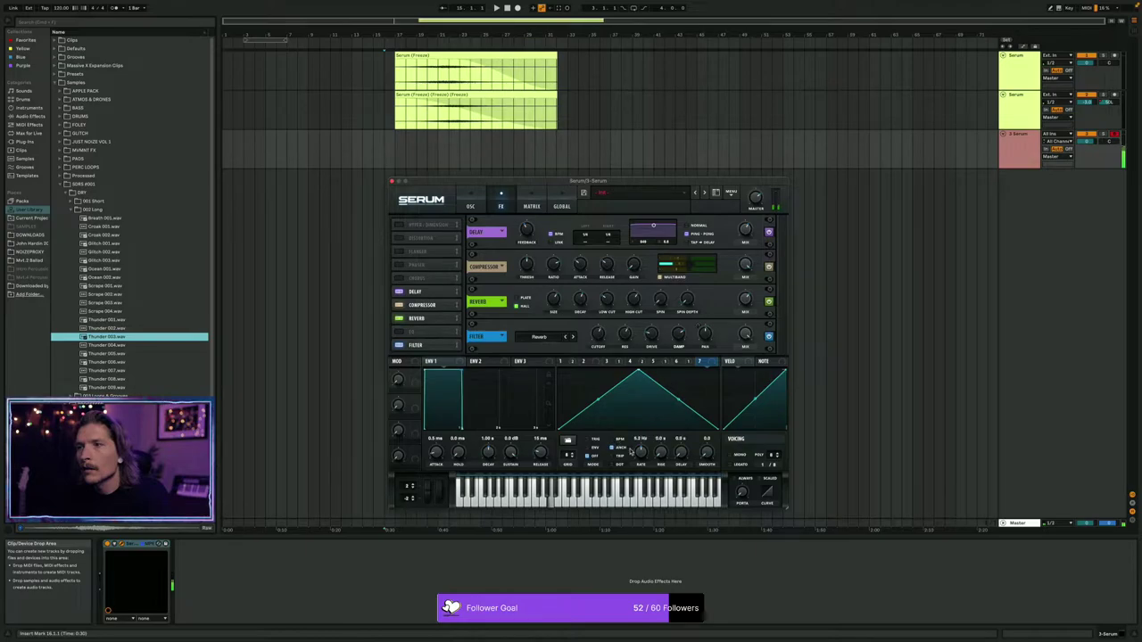
pyautogui.moveTo(702, 362); pyautogui.dragTo(596, 336)
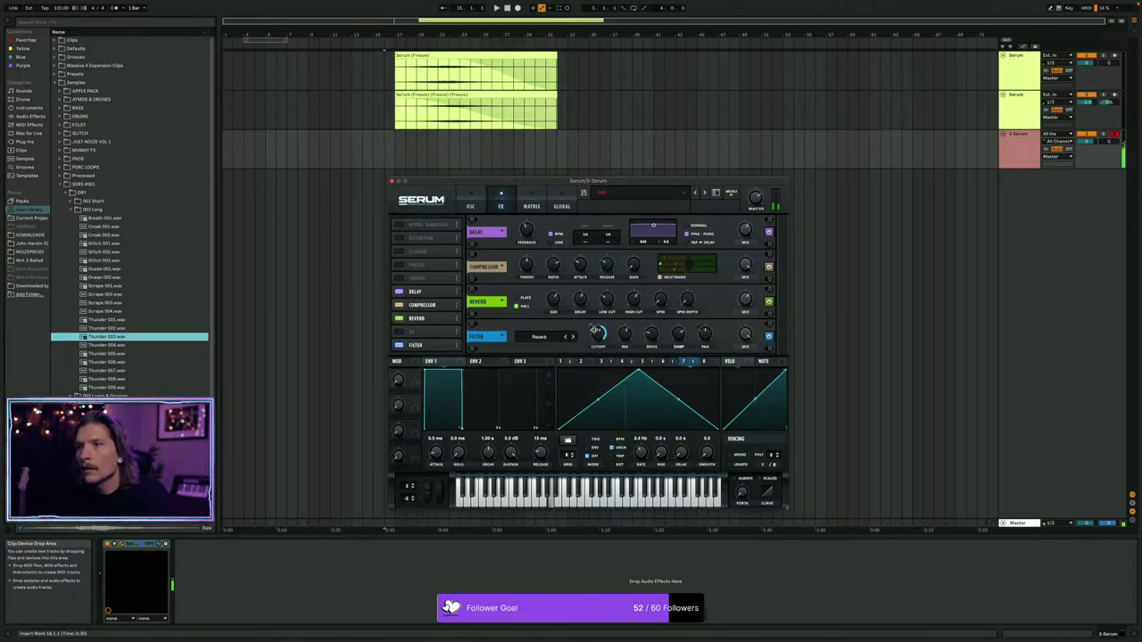
pyautogui.moveTo(640, 448); pyautogui.dragTo(641, 480)
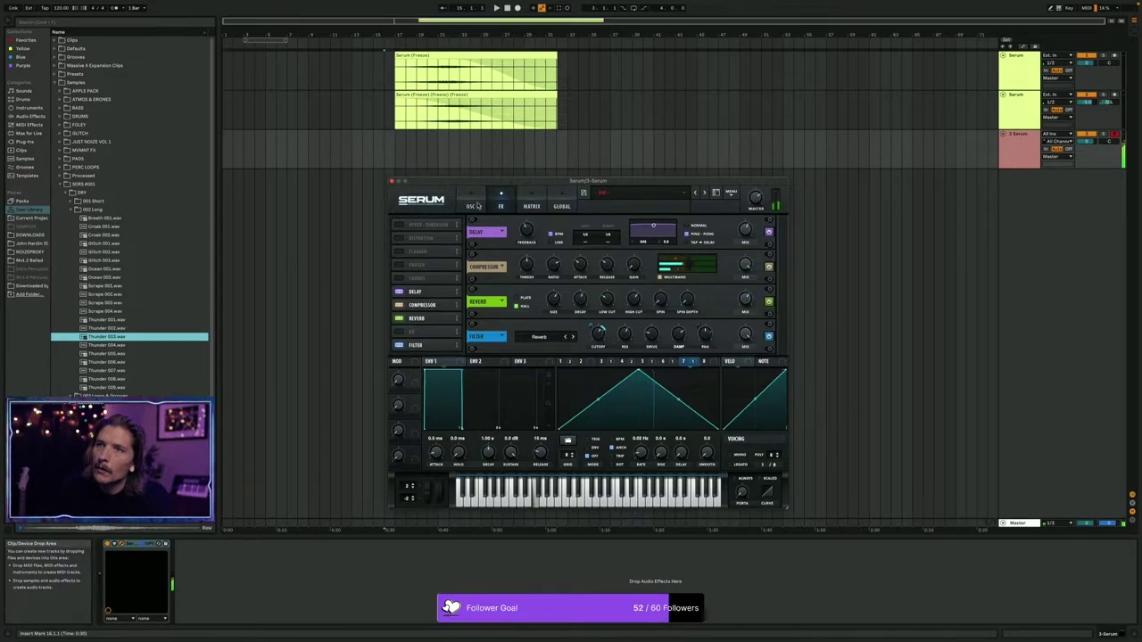
pyautogui.click(472, 205)
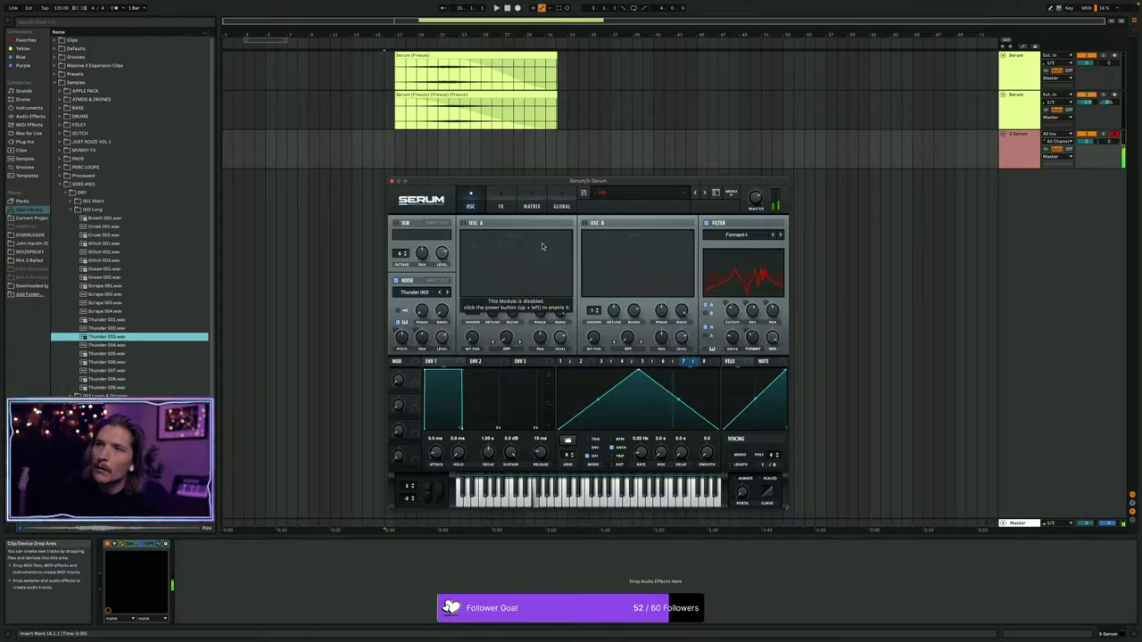
# Save the current Serum patch as a user preset named haunted cave drips and close the plug-in window.
pyautogui.moveTo(483, 182); pyautogui.dragTo(661, 181)
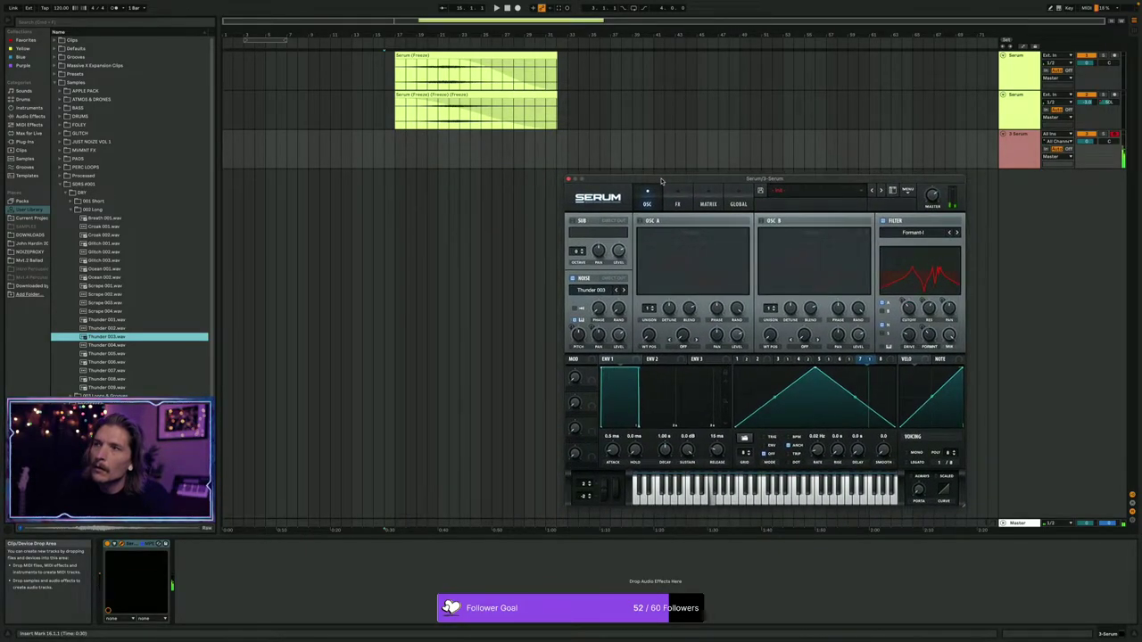
pyautogui.click(568, 181)
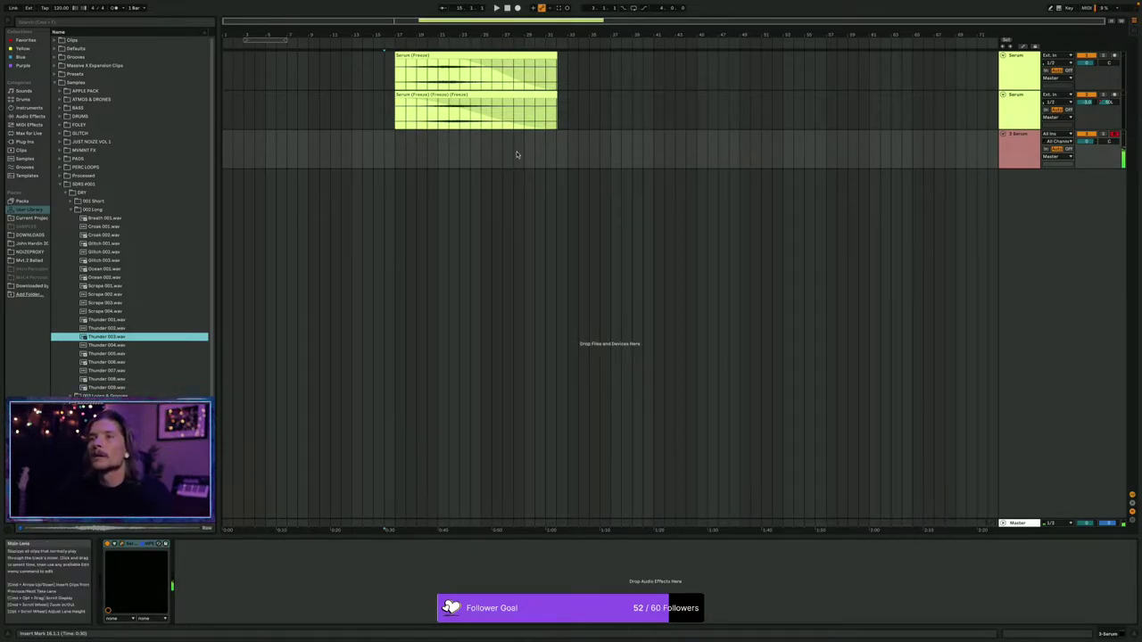
pyautogui.click(123, 544)
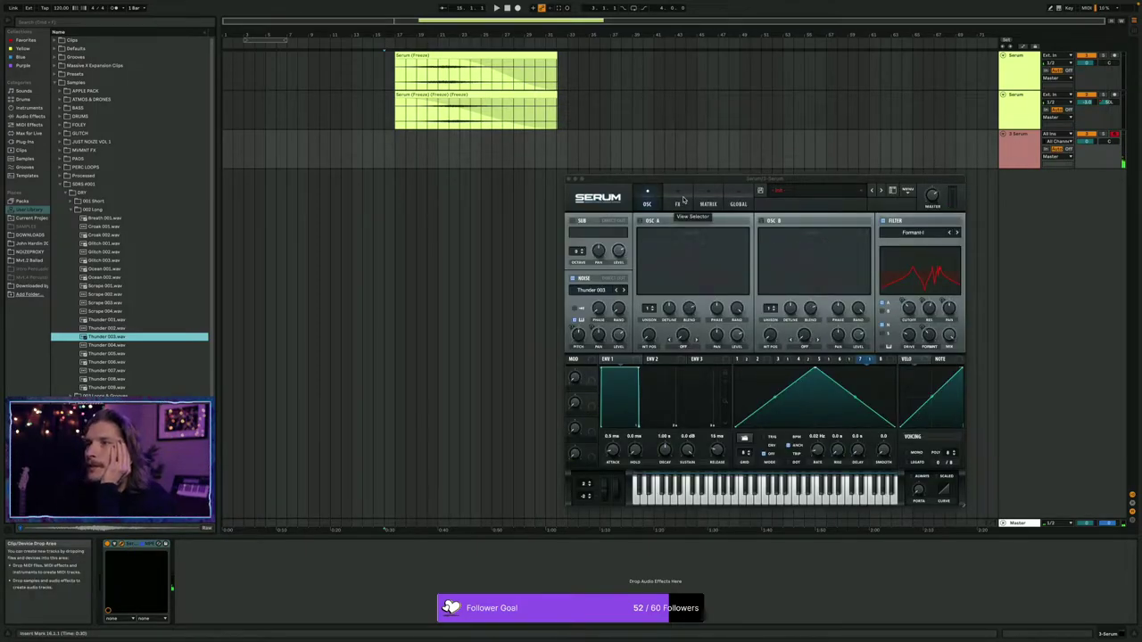
pyautogui.click(761, 191)
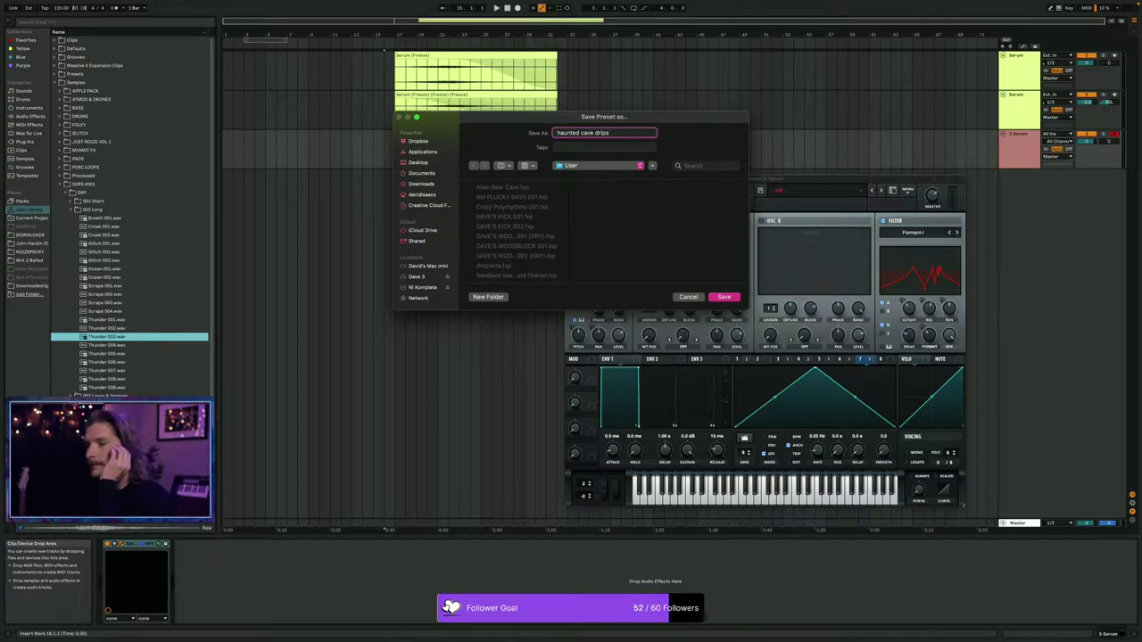
pyautogui.press('Return')
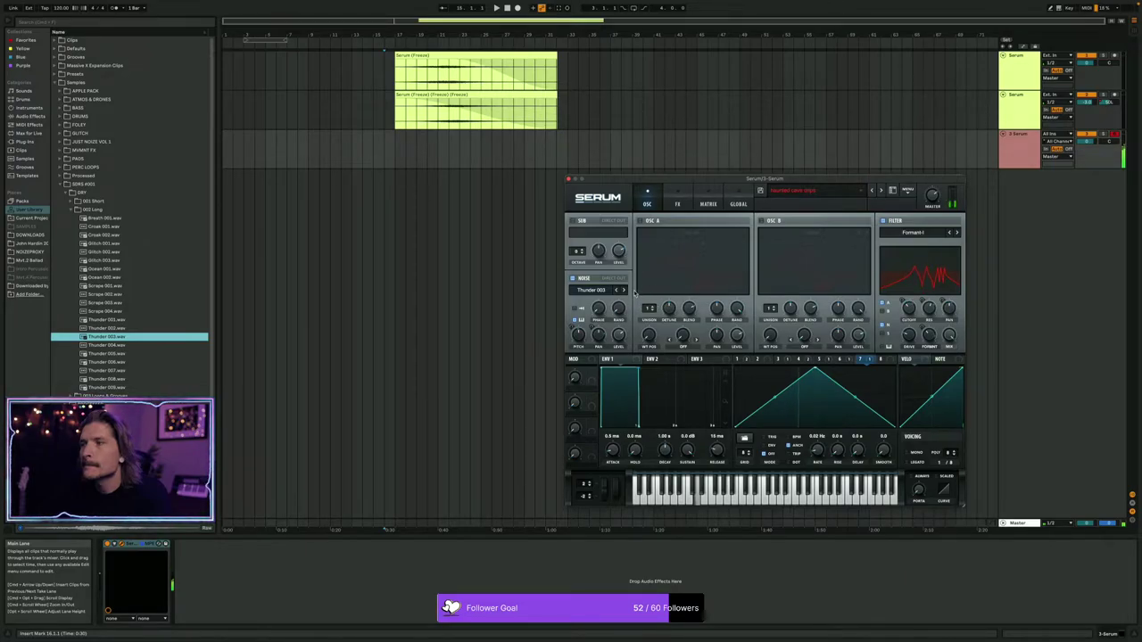
pyautogui.click(567, 180)
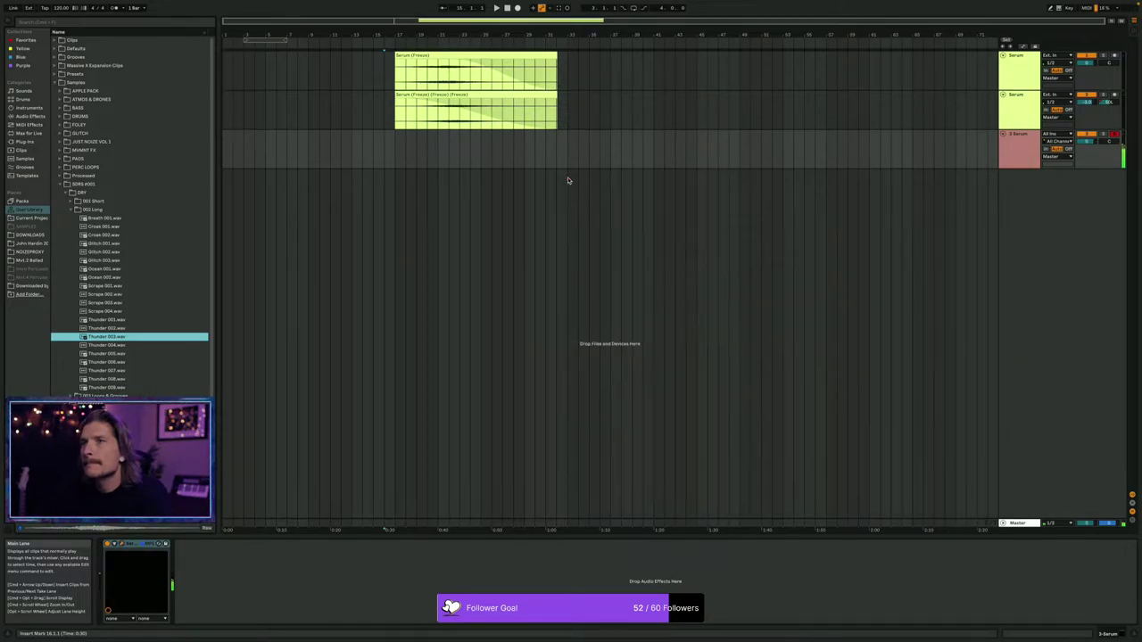
# Record a MIDI take on the third Serum track from bar 25, then freeze and flatten the track to audio.
pyautogui.click(481, 152)
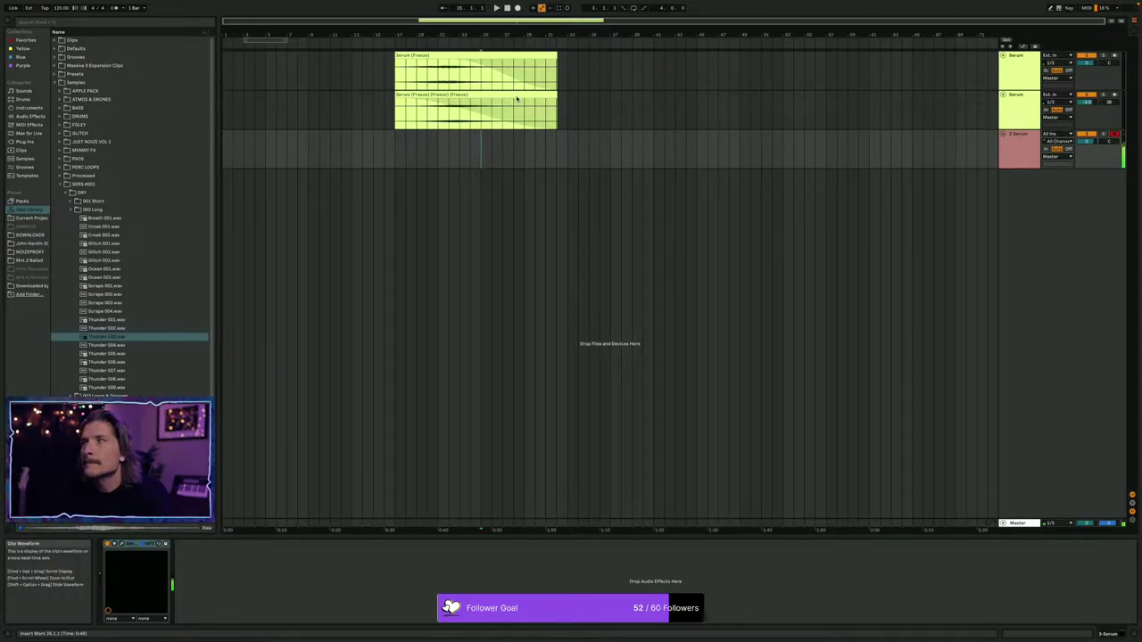
pyautogui.click(517, 9)
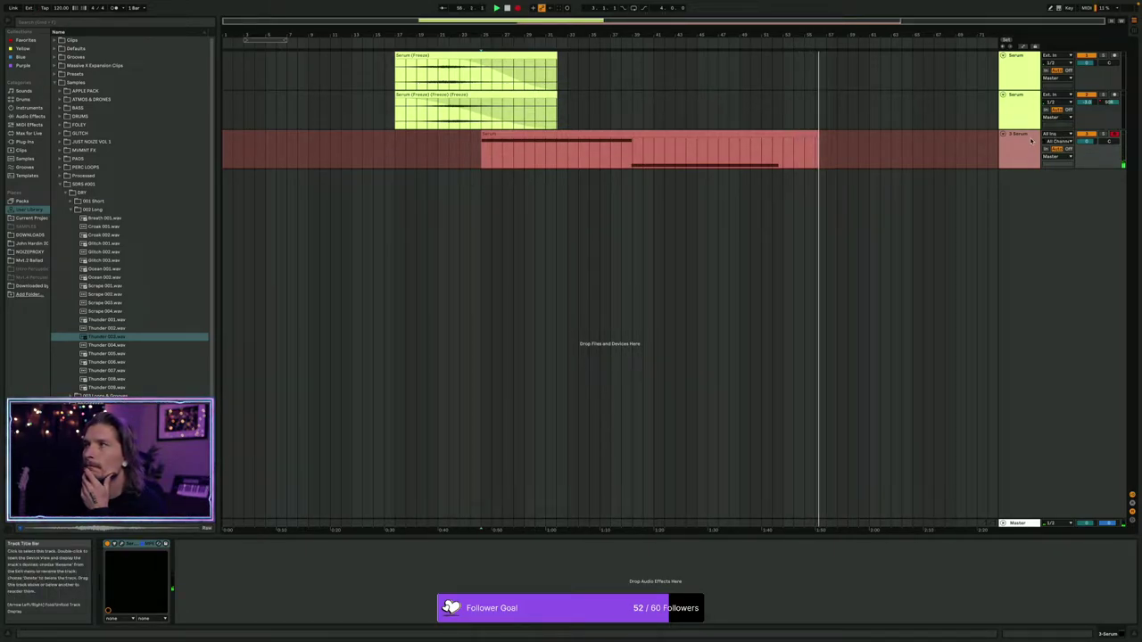
pyautogui.click(1030, 140)
pyautogui.press('space')
pyautogui.press('alt+shift+super+f')
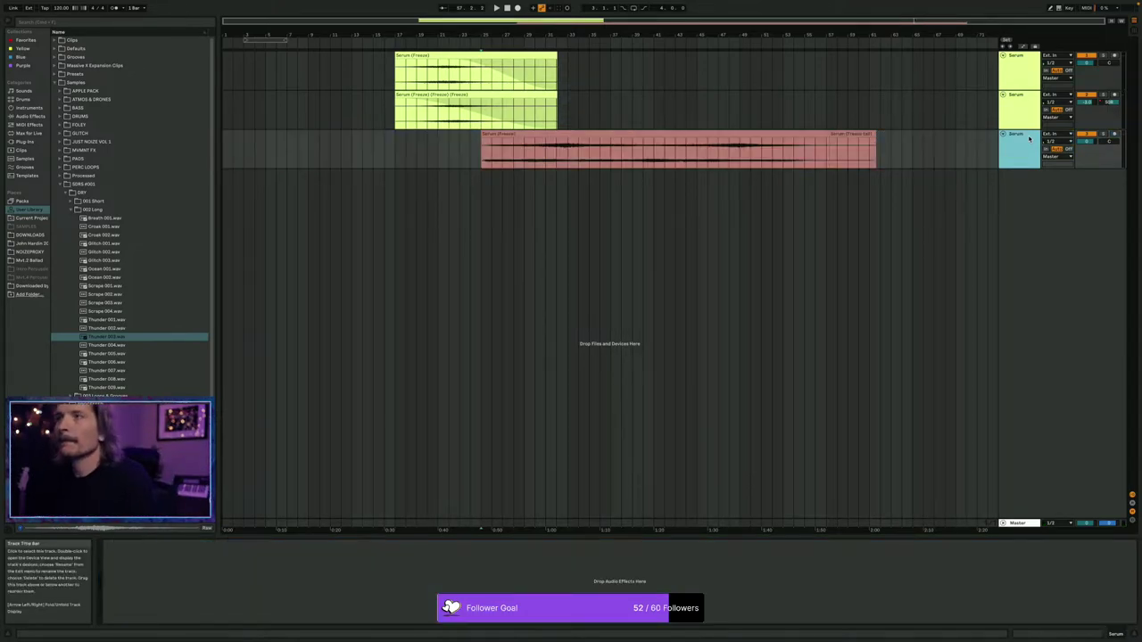
# Consolidate the rendered clip with its freeze tail and give it a long fade-out starting around bar 48.
pyautogui.click(820, 132)
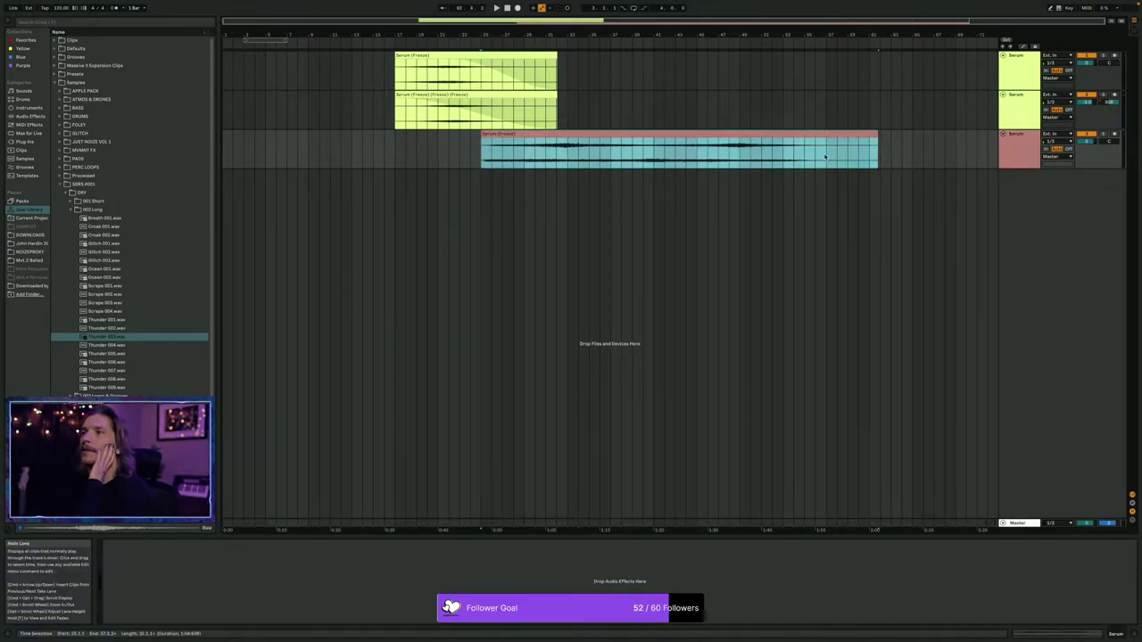
pyautogui.moveTo(864, 135); pyautogui.dragTo(730, 135)
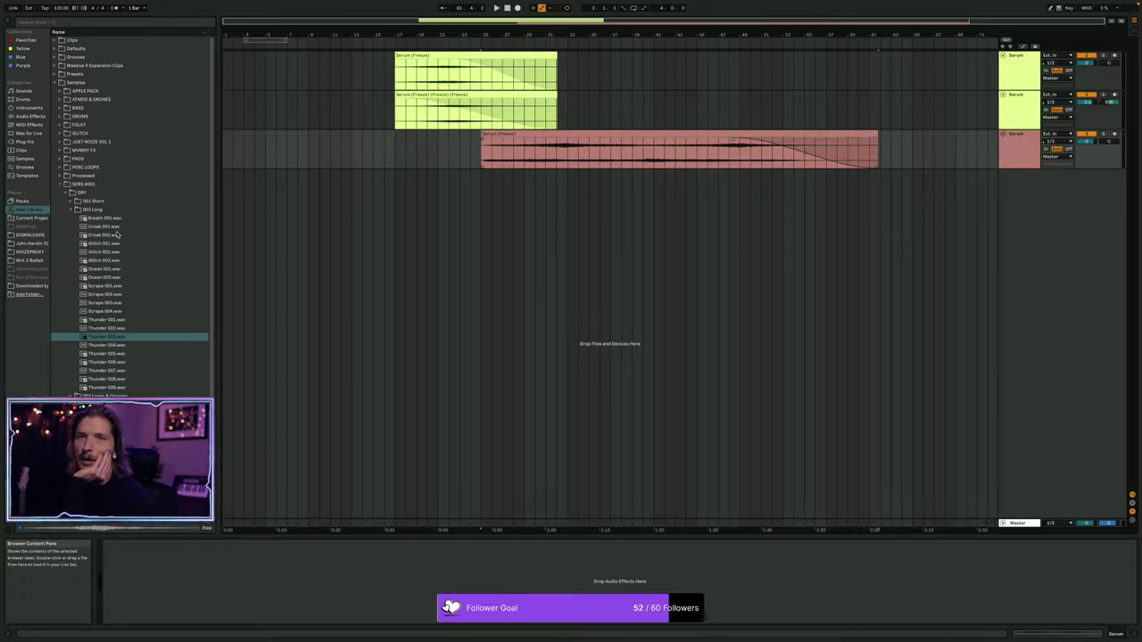
pyautogui.click(100, 339)
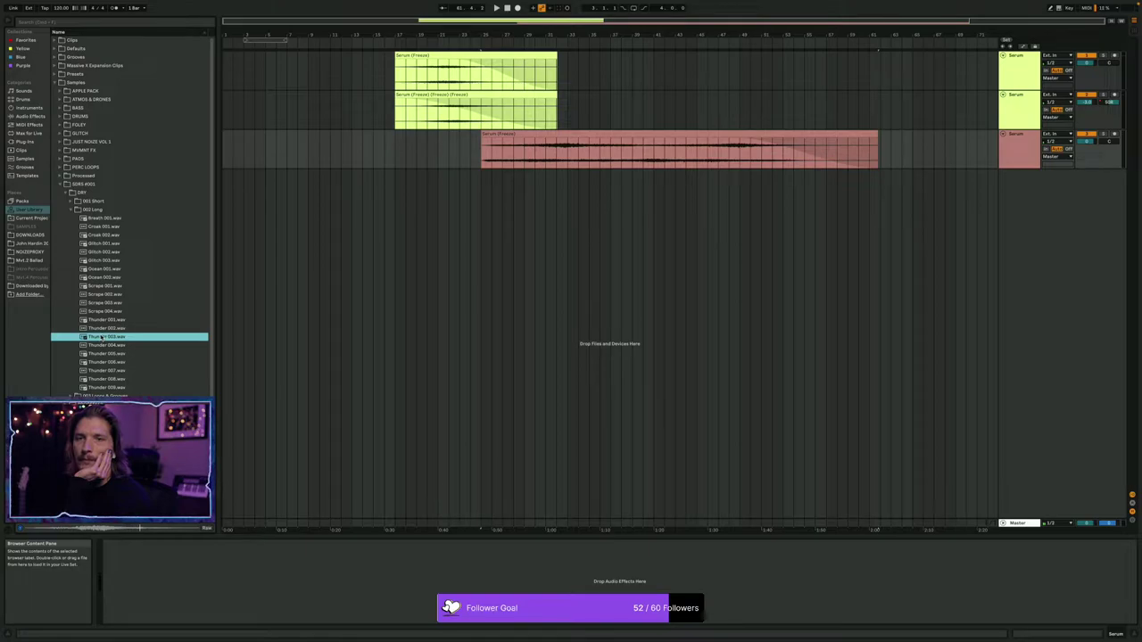
pyautogui.click(320, 149)
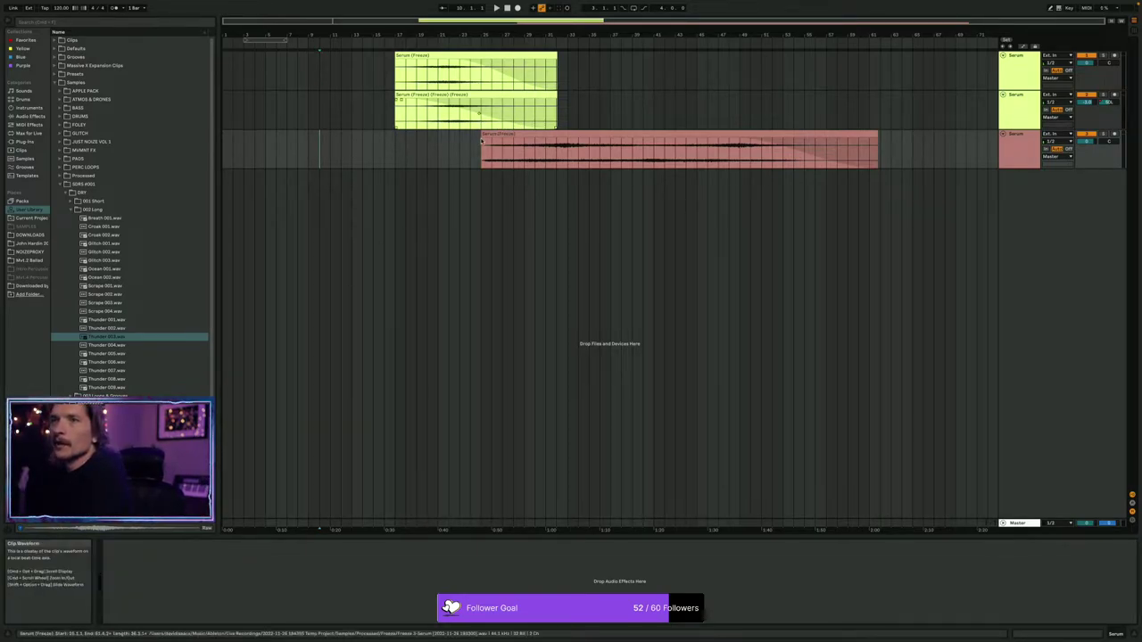
# Add a long fade-in to the third track's clip, move it to start at bar 22, and play the arrangement from bar 17.
pyautogui.moveTo(483, 141); pyautogui.dragTo(624, 146)
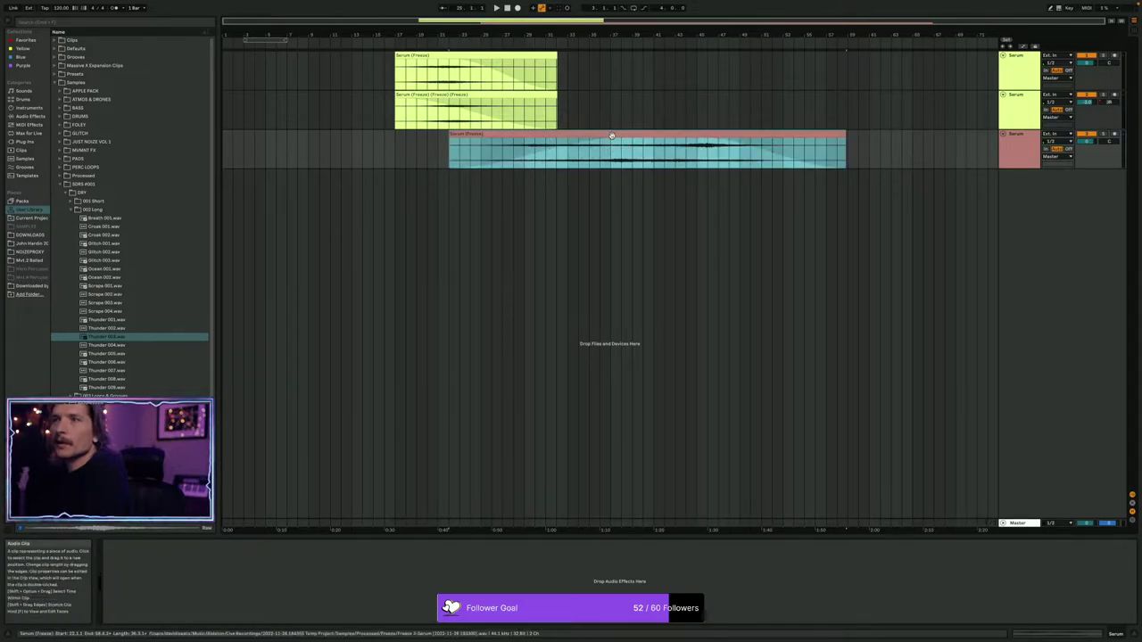
pyautogui.moveTo(620, 140); pyautogui.dragTo(663, 140)
pyautogui.click(397, 159)
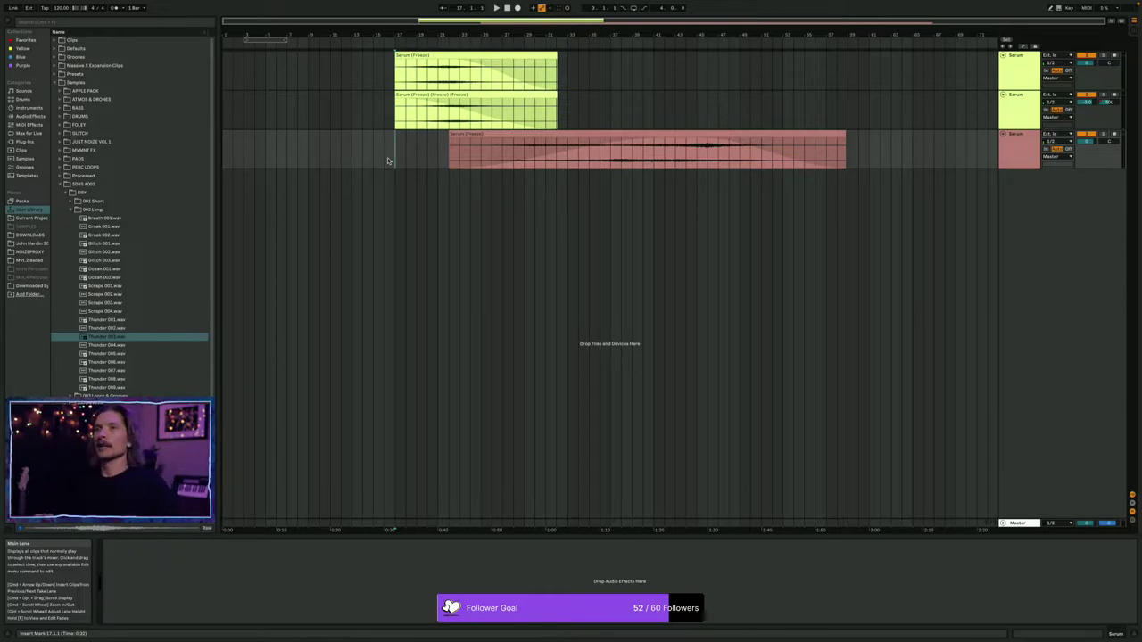
pyautogui.press('space')
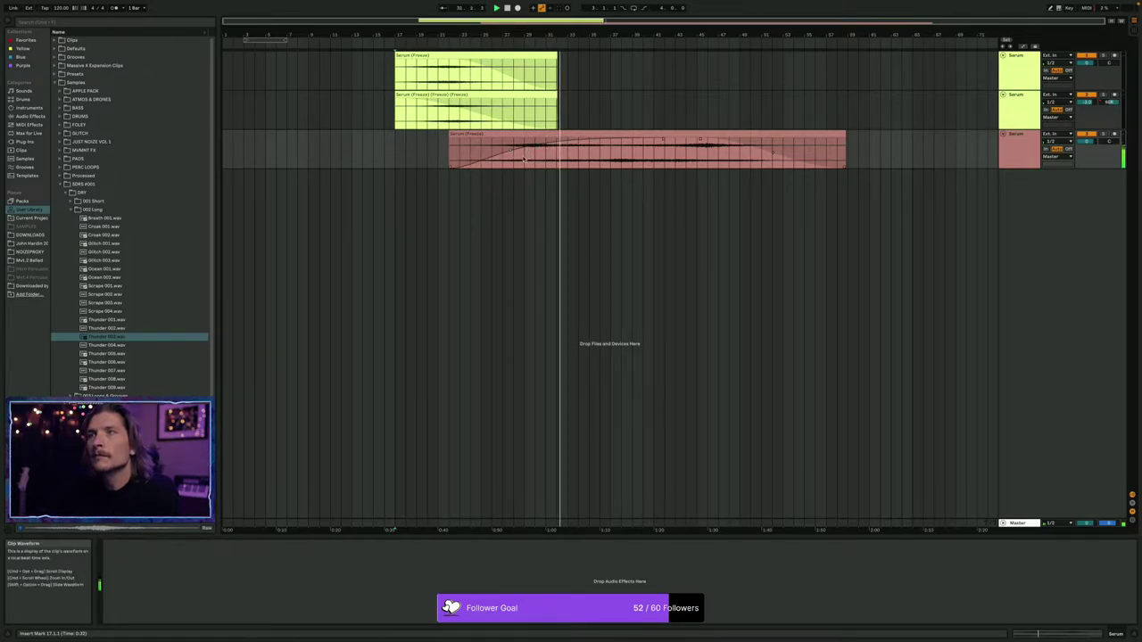
# Lengthen the fade-out of the third track's clip so that it begins around bar 43, and stop playback.
pyautogui.click(1033, 140)
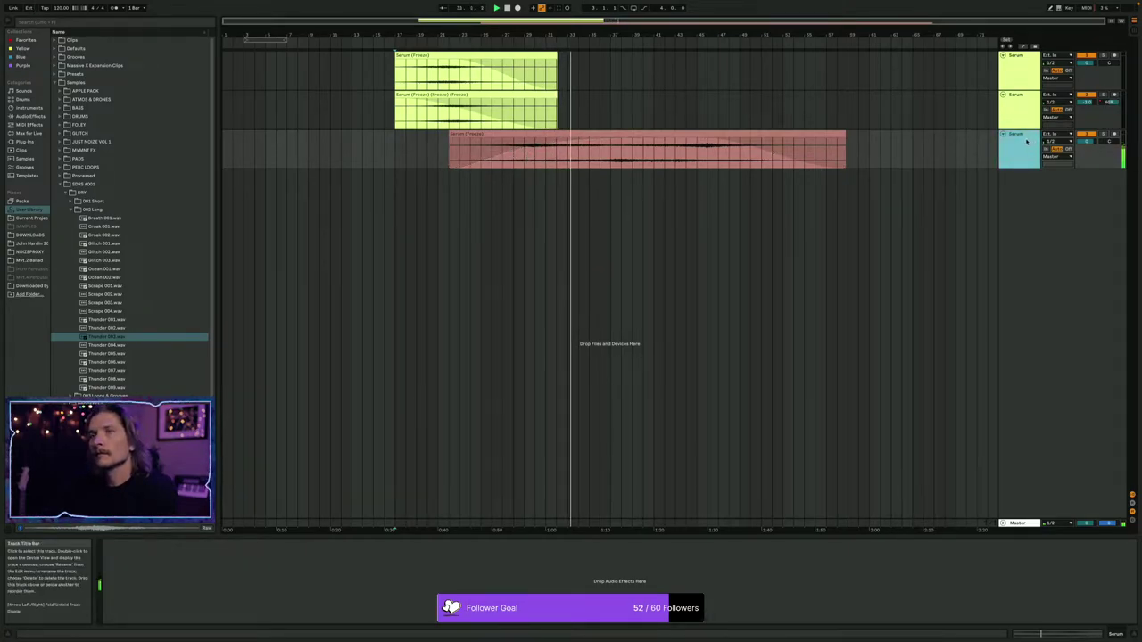
pyautogui.click(692, 144)
pyautogui.moveTo(700, 140); pyautogui.dragTo(674, 144)
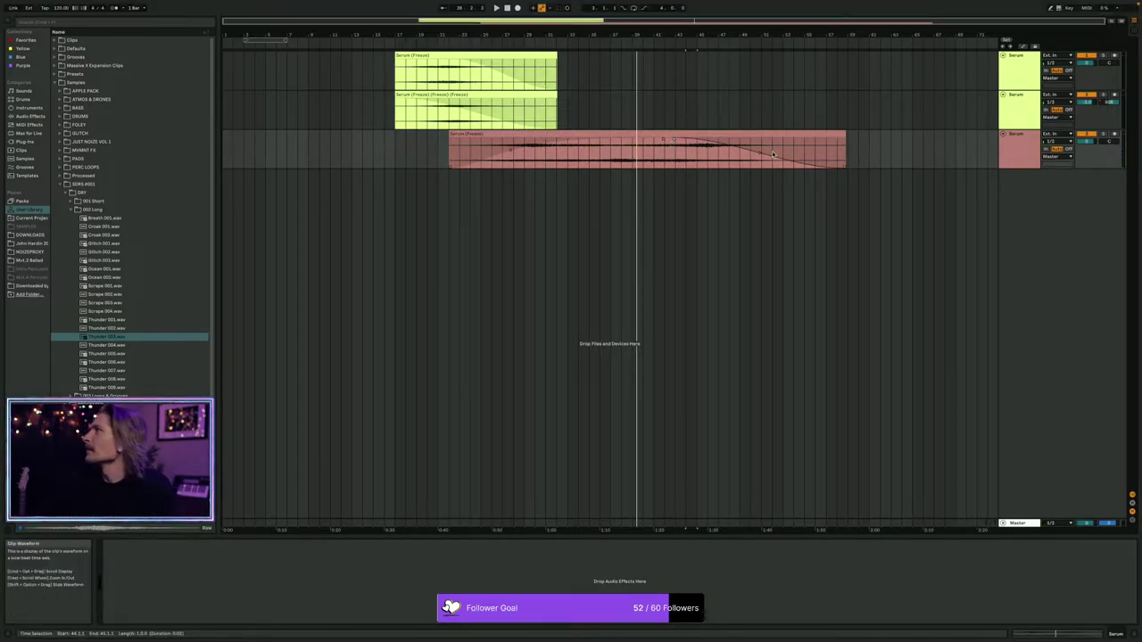
pyautogui.click(827, 134)
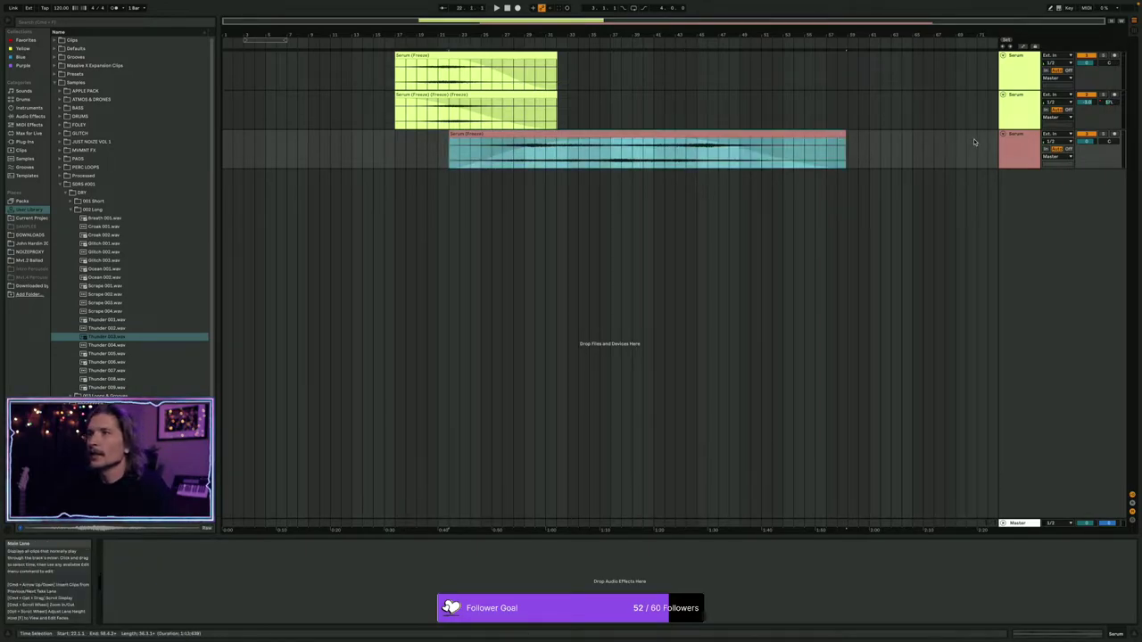
# Search the browser for serum and add a Serum instrument on a new track.
pyautogui.click(1020, 145)
pyautogui.press('super+f')
pyautogui.write('serum')
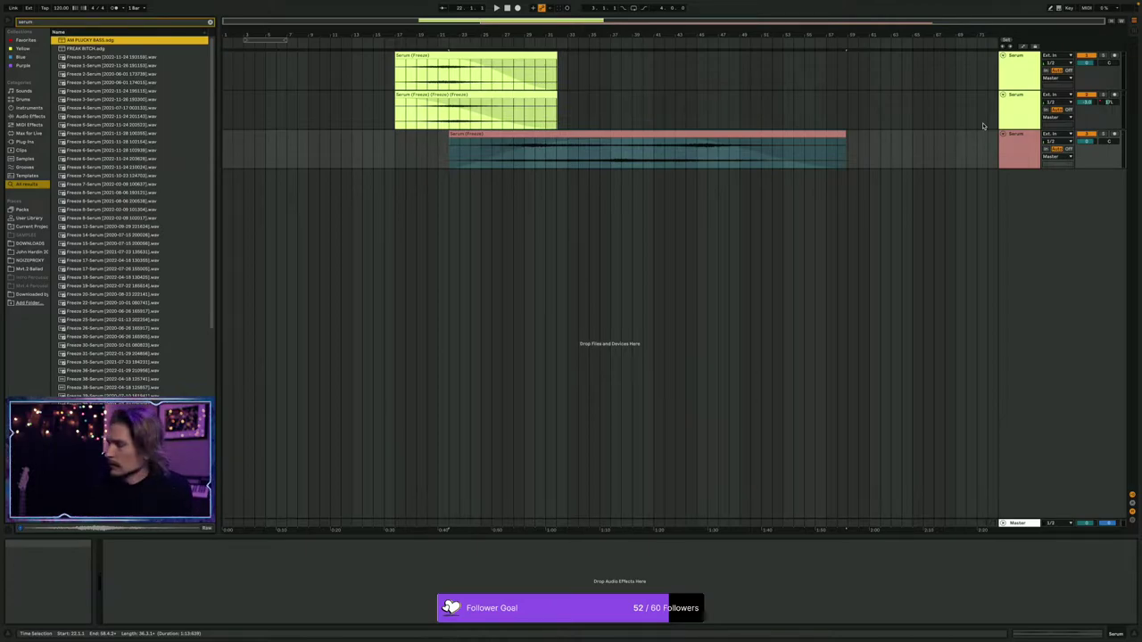
pyautogui.press('Up')
pyautogui.press('Return')
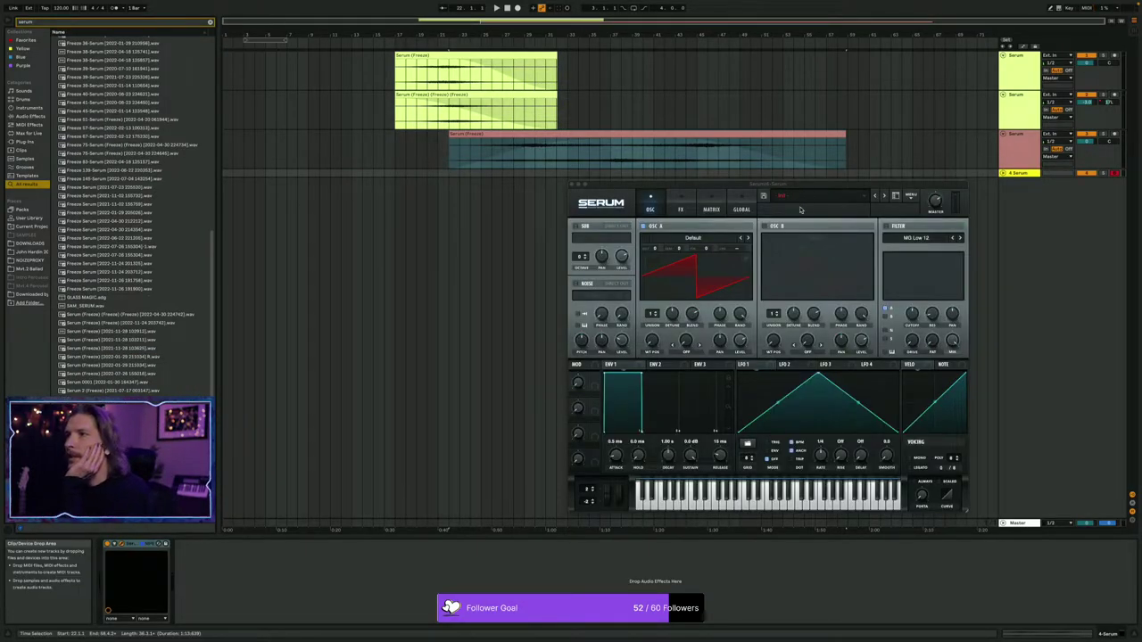
# Load the user preset dropletta, advance through the presets to haunted cave drips, and show its effects.
pyautogui.click(841, 196)
pyautogui.moveTo(843, 268)
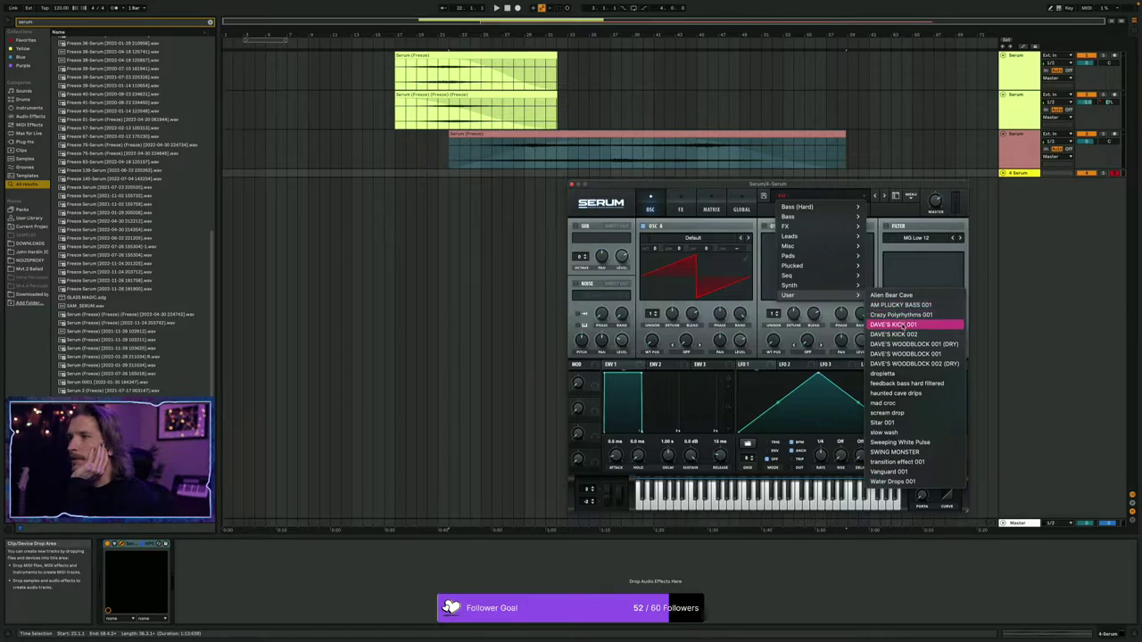
pyautogui.click(908, 374)
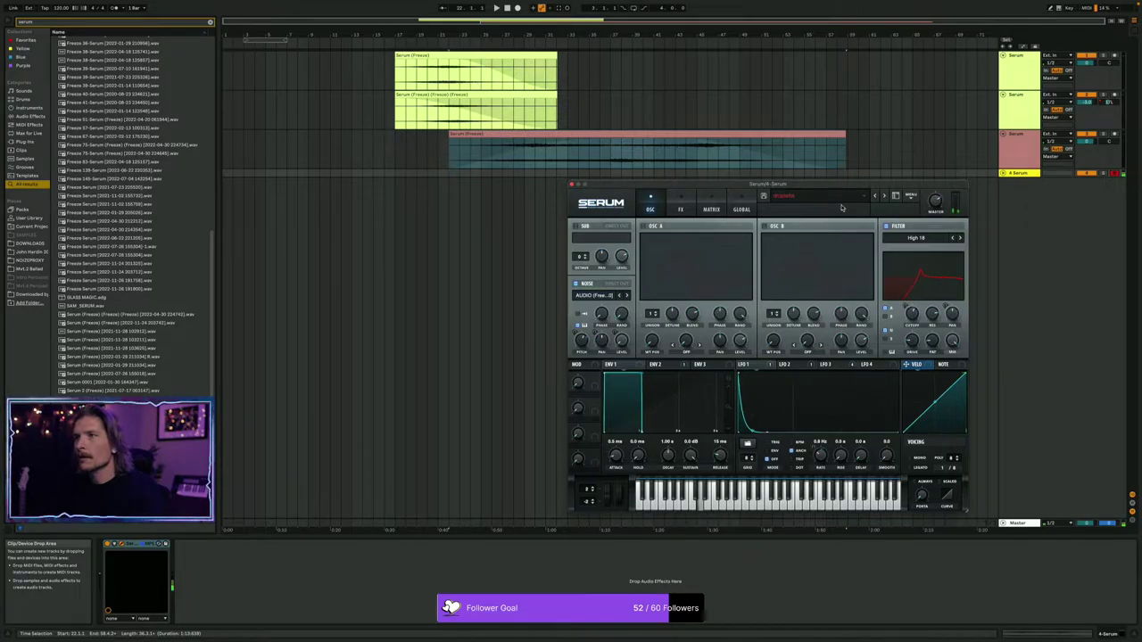
pyautogui.click(883, 196)
pyautogui.click(883, 196)
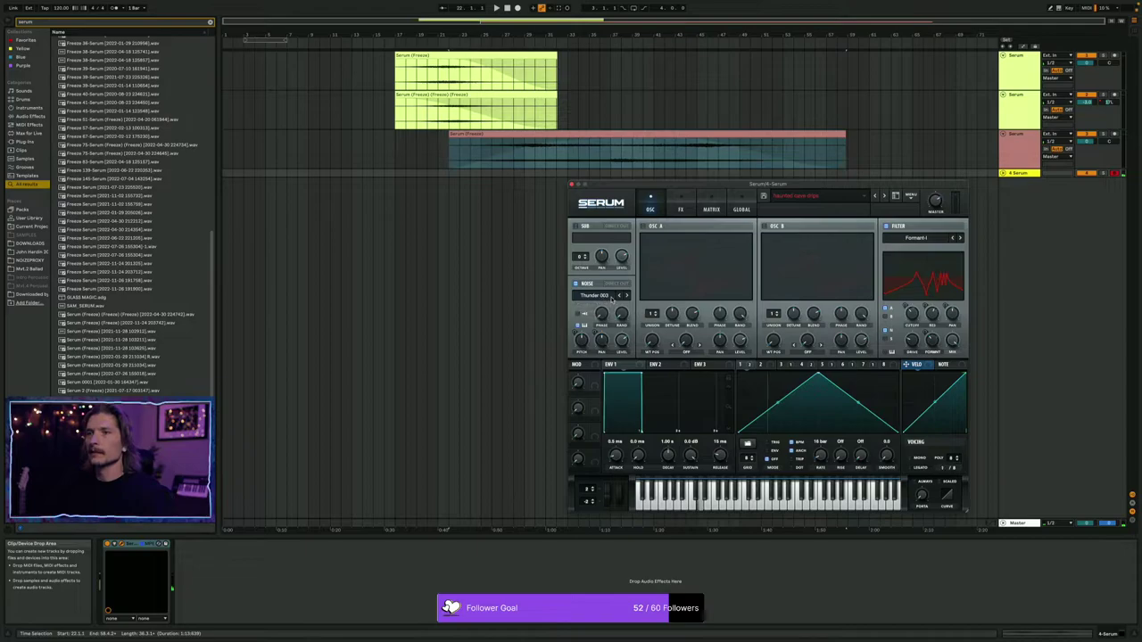
pyautogui.click(678, 204)
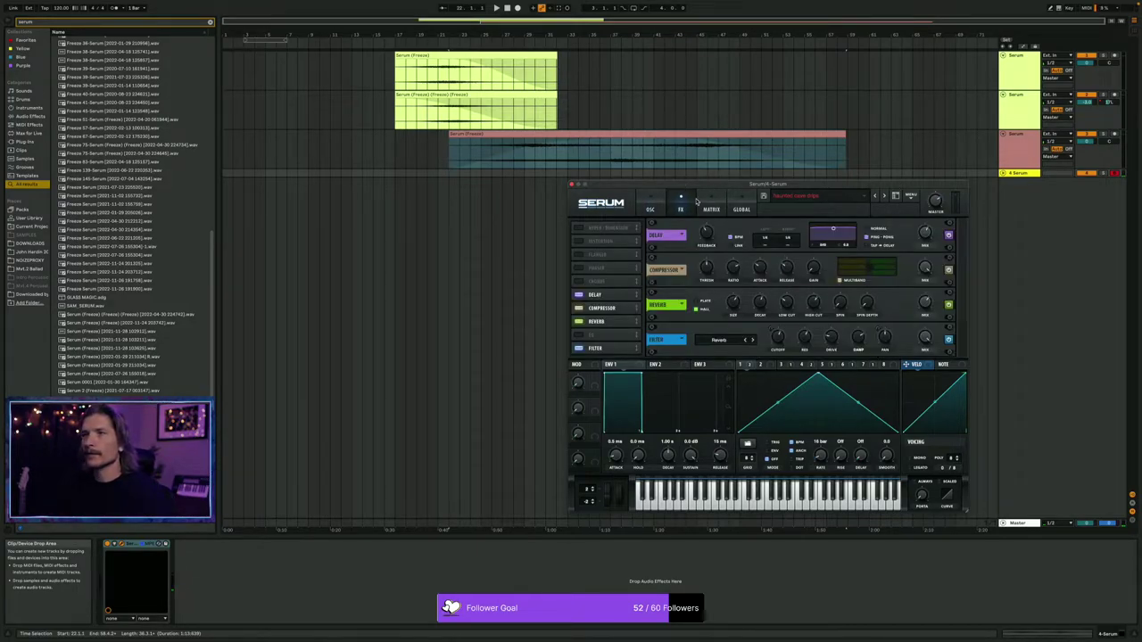
# Load the user preset mad croc and audition the following presets through scream drop to slow wash.
pyautogui.click(829, 198)
pyautogui.moveTo(835, 296)
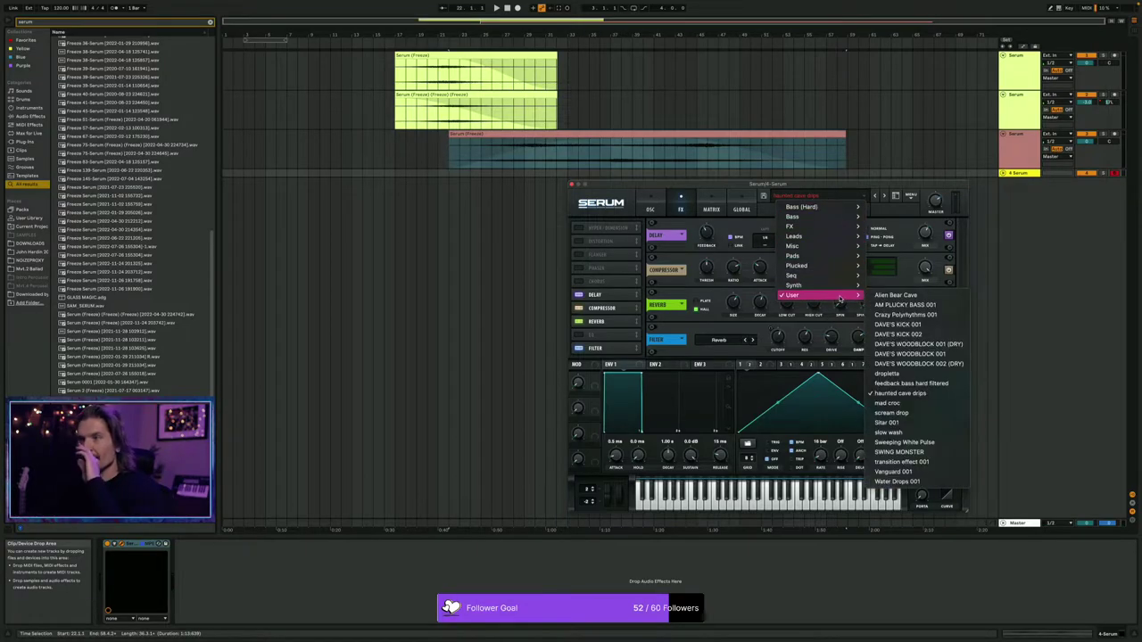
pyautogui.click(932, 403)
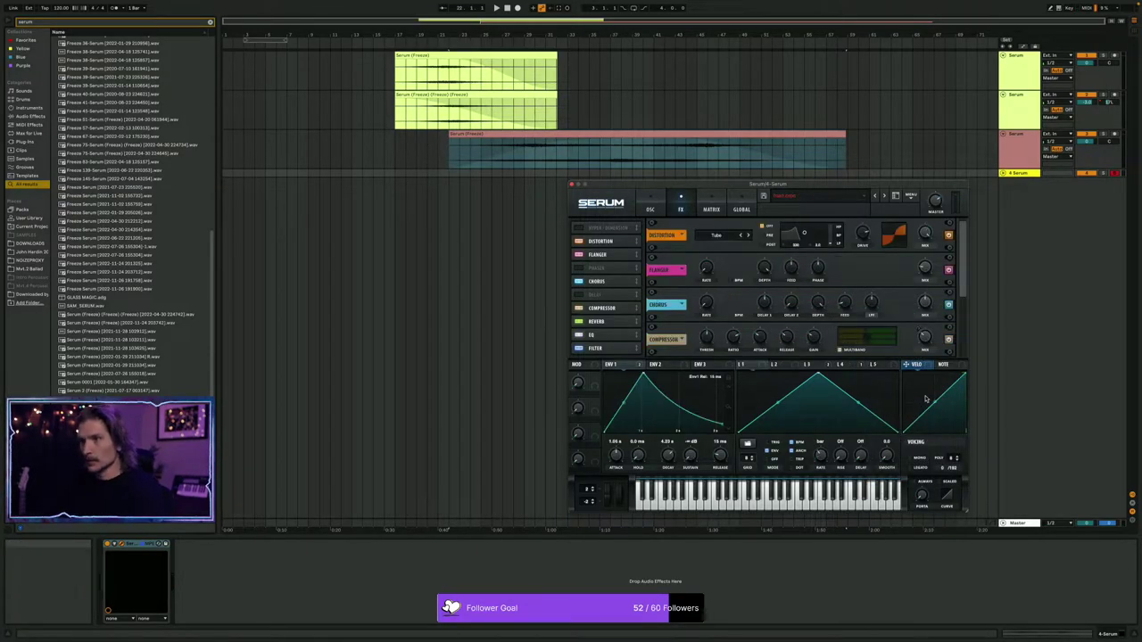
pyautogui.click(885, 197)
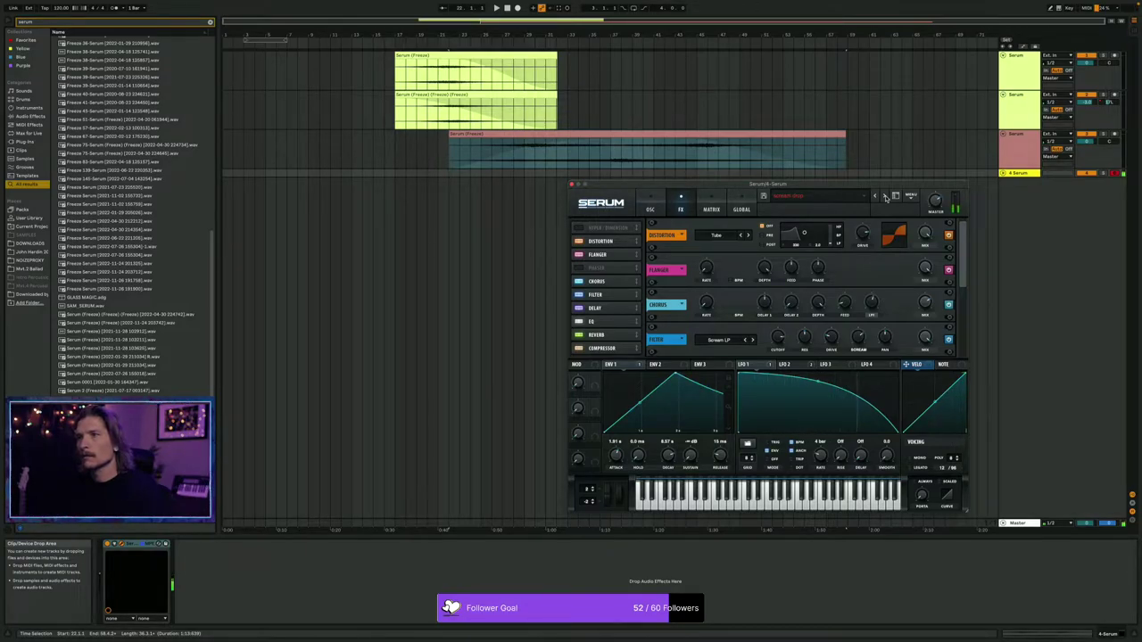
pyautogui.click(885, 198)
pyautogui.click(885, 197)
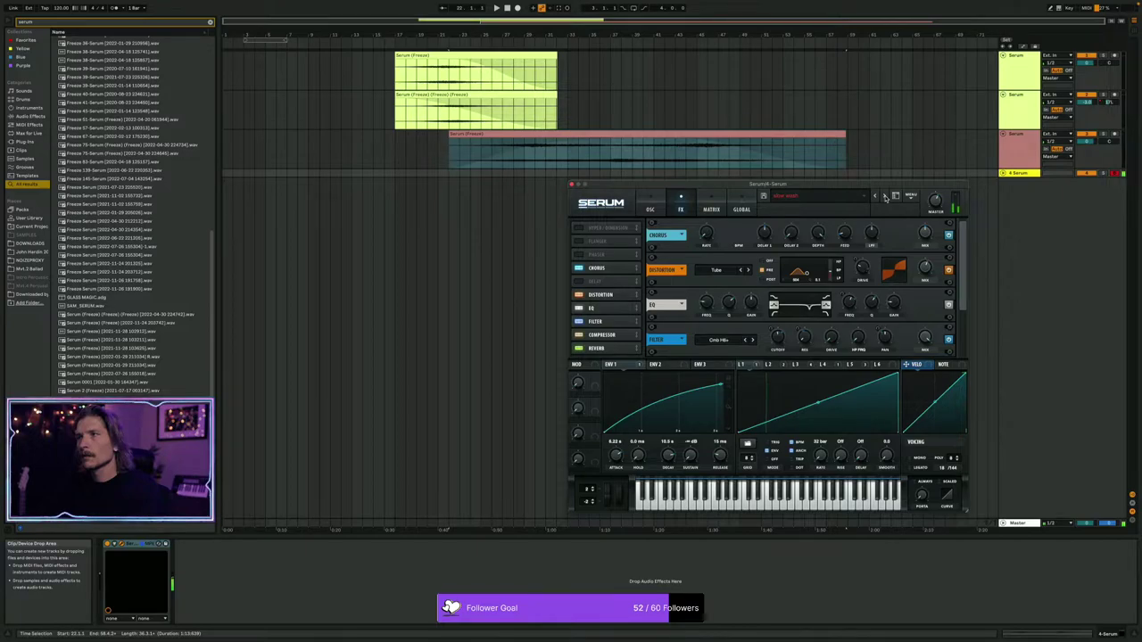
# Audition the next user presets, including SWING MONSTER and transition effect 001.
pyautogui.click(885, 197)
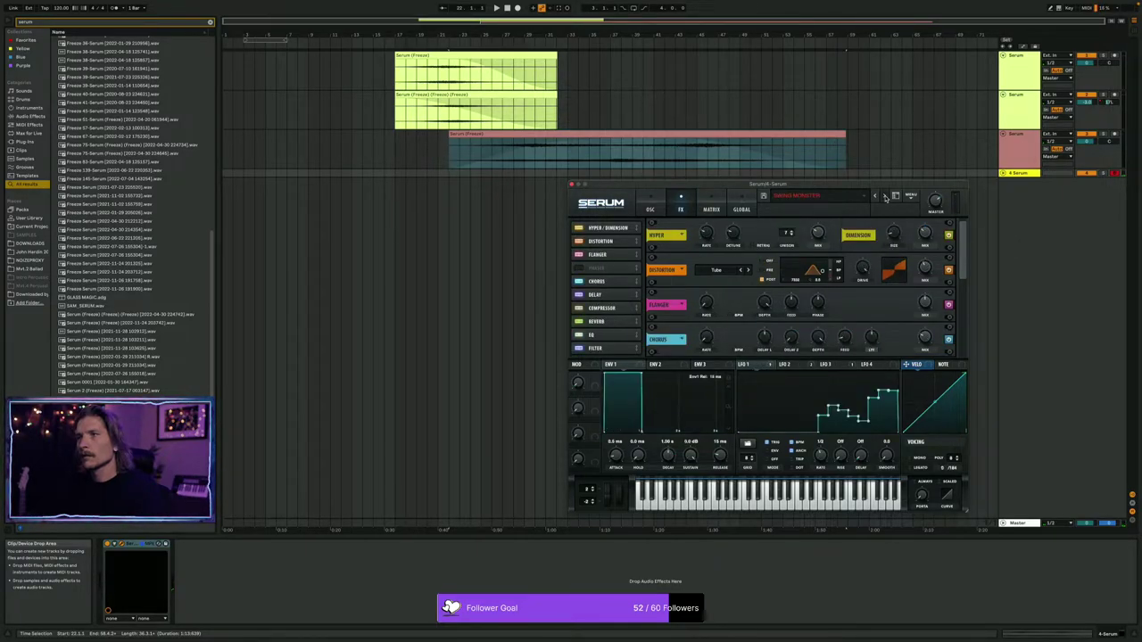
pyautogui.click(882, 198)
pyautogui.click(874, 197)
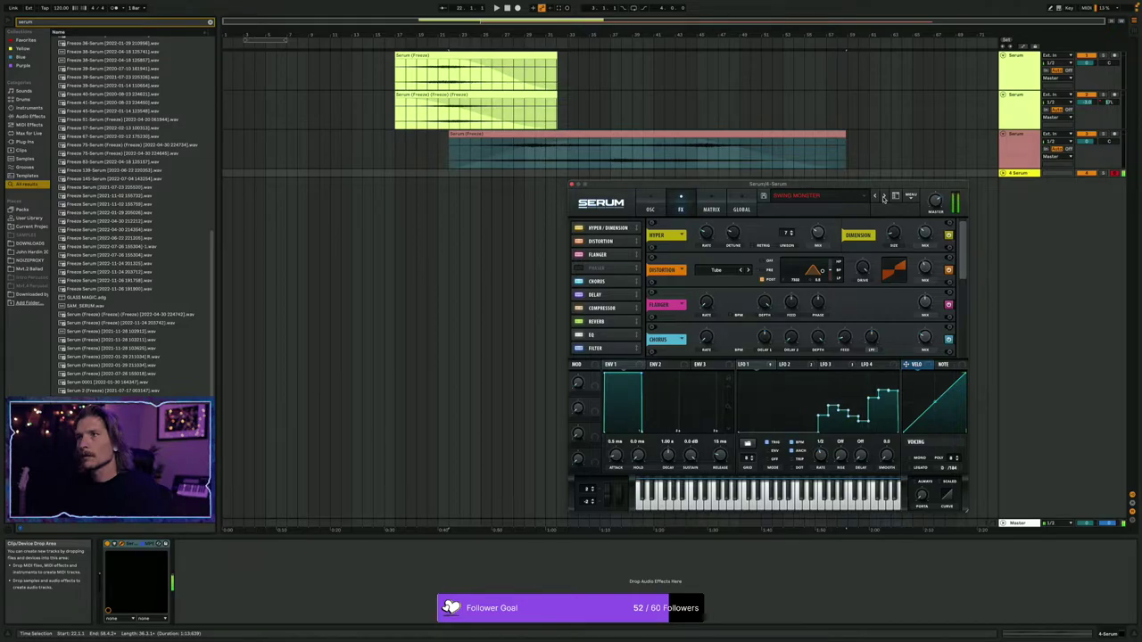
pyautogui.click(883, 199)
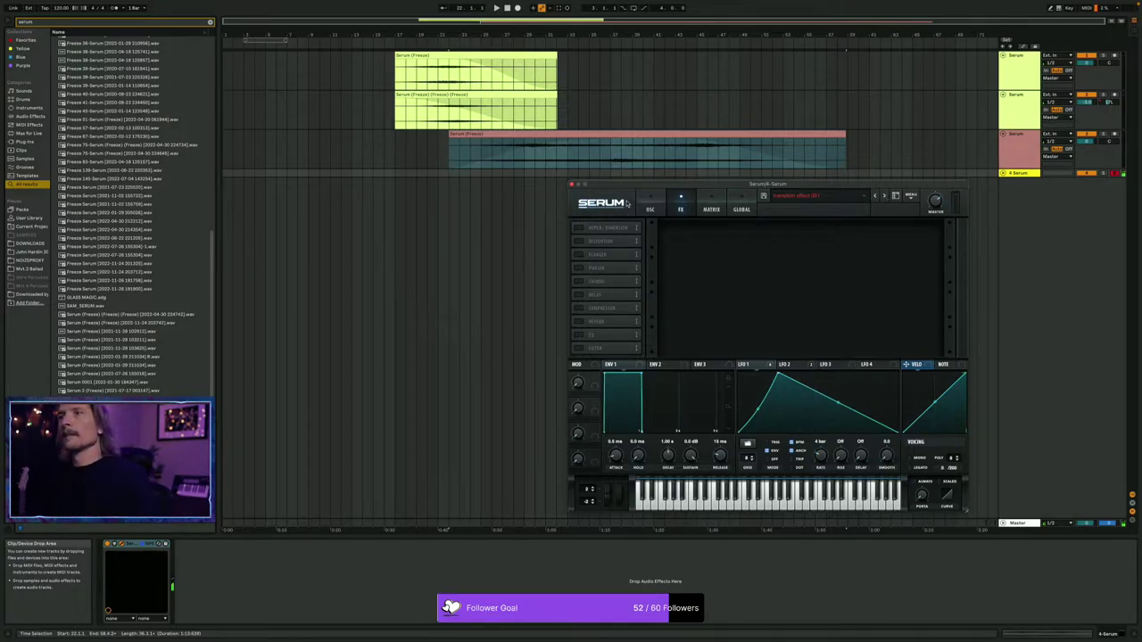
# Close the plug-in, delete the fourth Serum track, and select the third track's frozen clip.
pyautogui.click(572, 184)
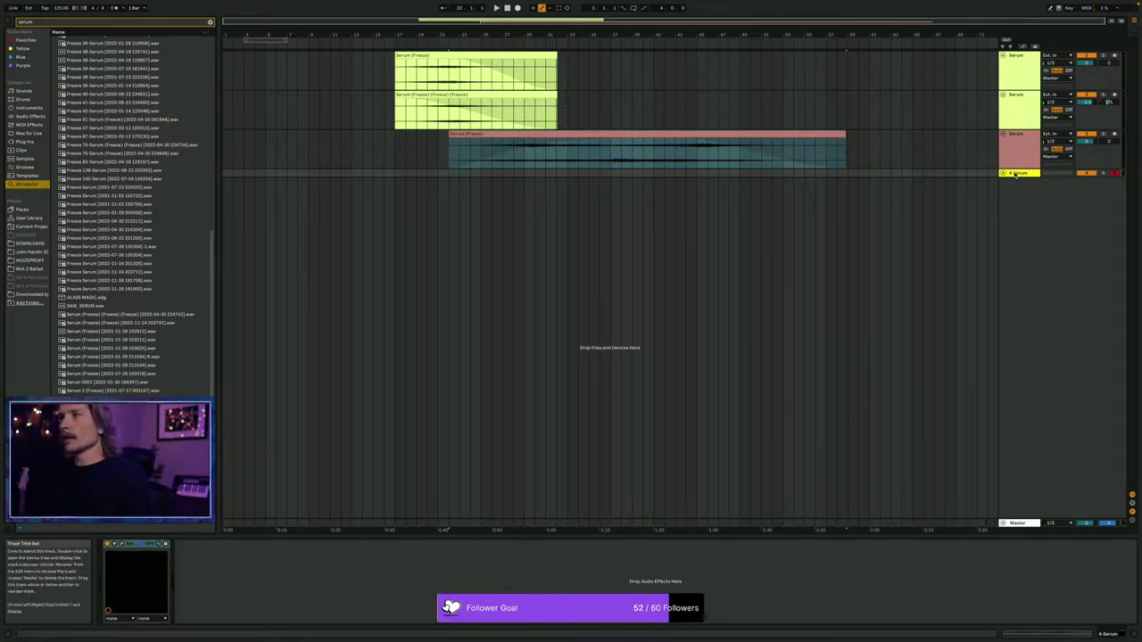
pyautogui.press('Delete')
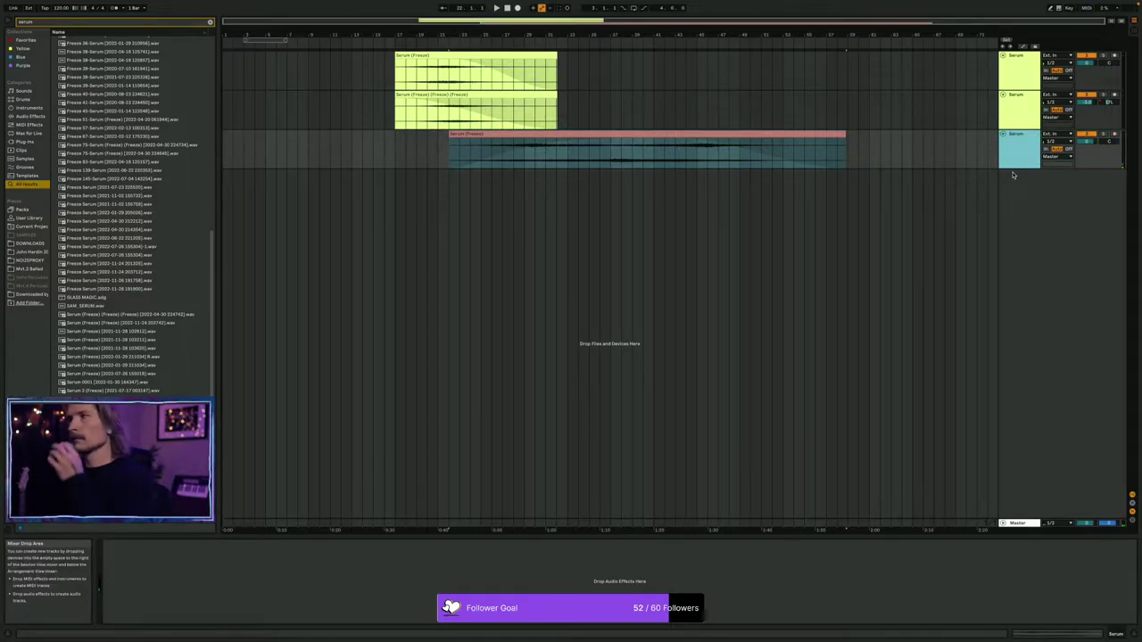
pyautogui.click(498, 134)
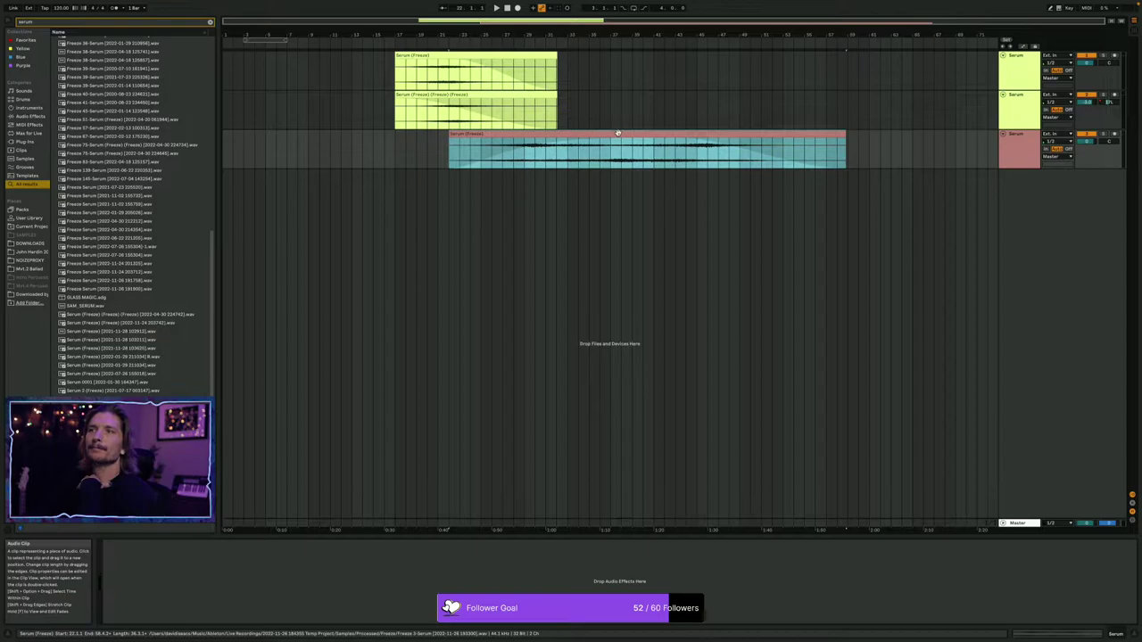
# Move the third track's frozen clip one bar earlier, to bar 21, and play the arrangement from bar 17.
pyautogui.click(468, 94)
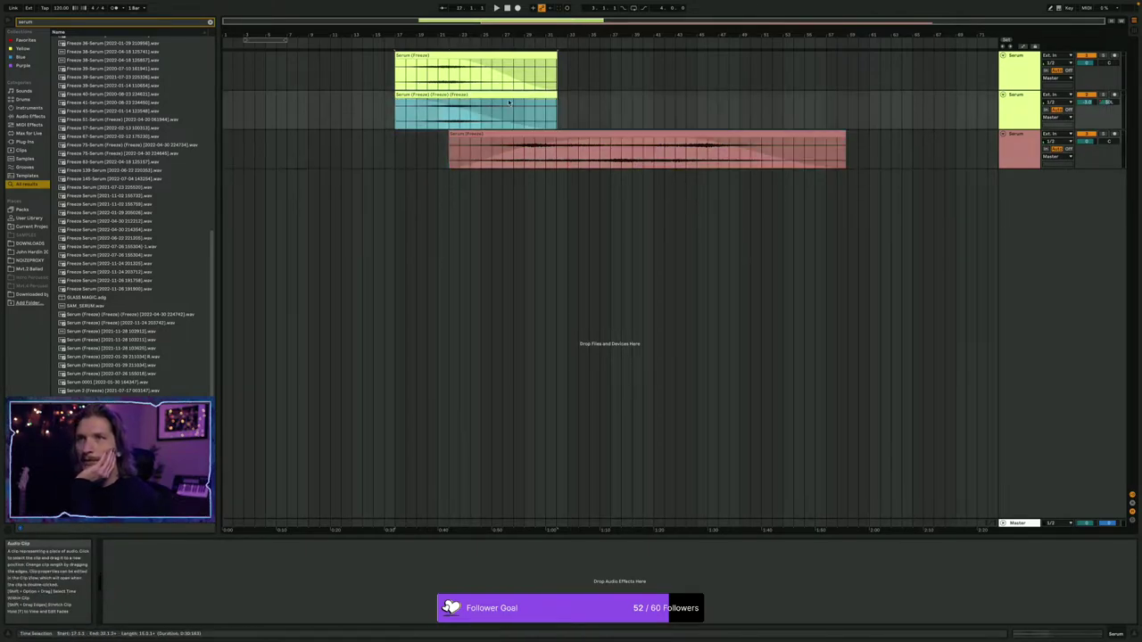
pyautogui.click(954, 143)
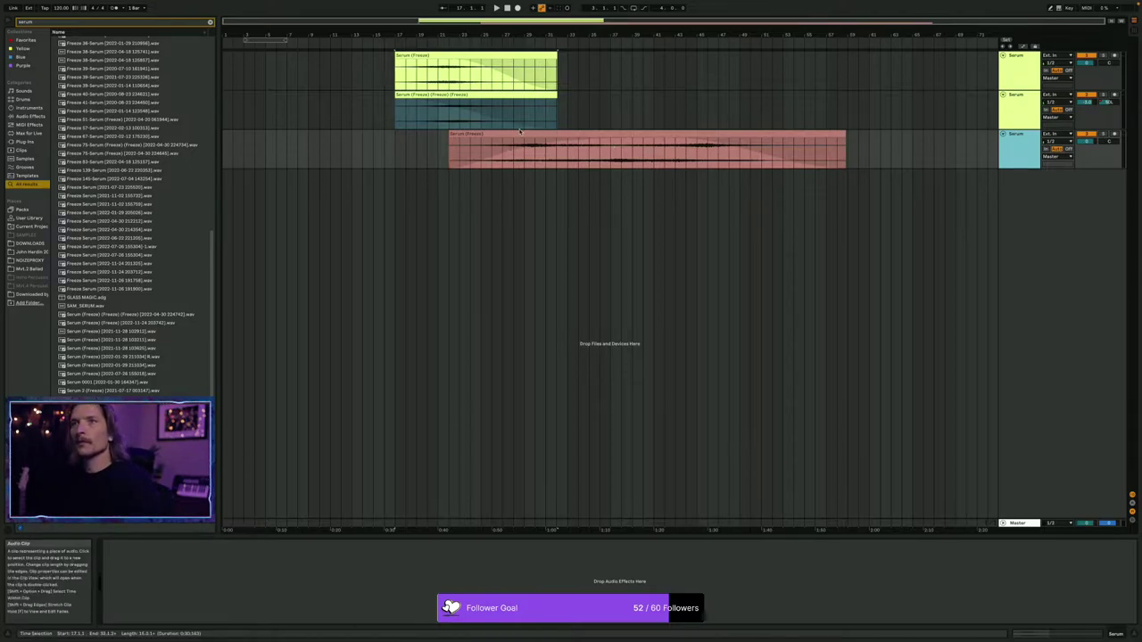
pyautogui.click(395, 147)
pyautogui.moveTo(510, 136); pyautogui.dragTo(499, 139)
pyautogui.click(394, 154)
pyautogui.press('space')
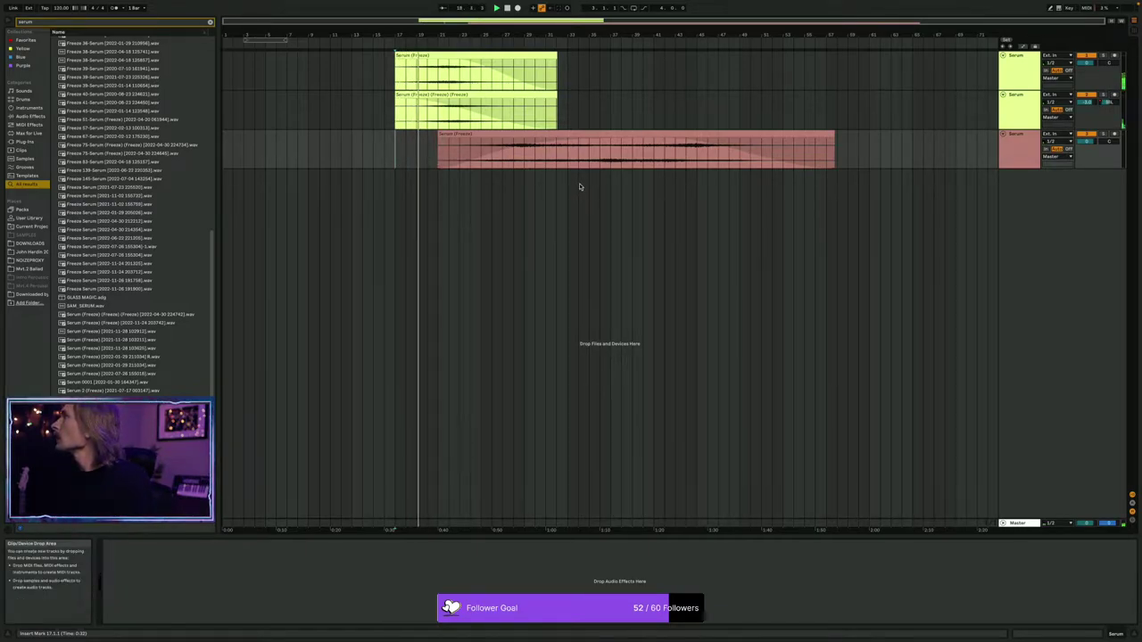
# Save the Live Set under the name November 26 Sound Design in the NOIZEPROXY folder.
pyautogui.press('super+shift+s')
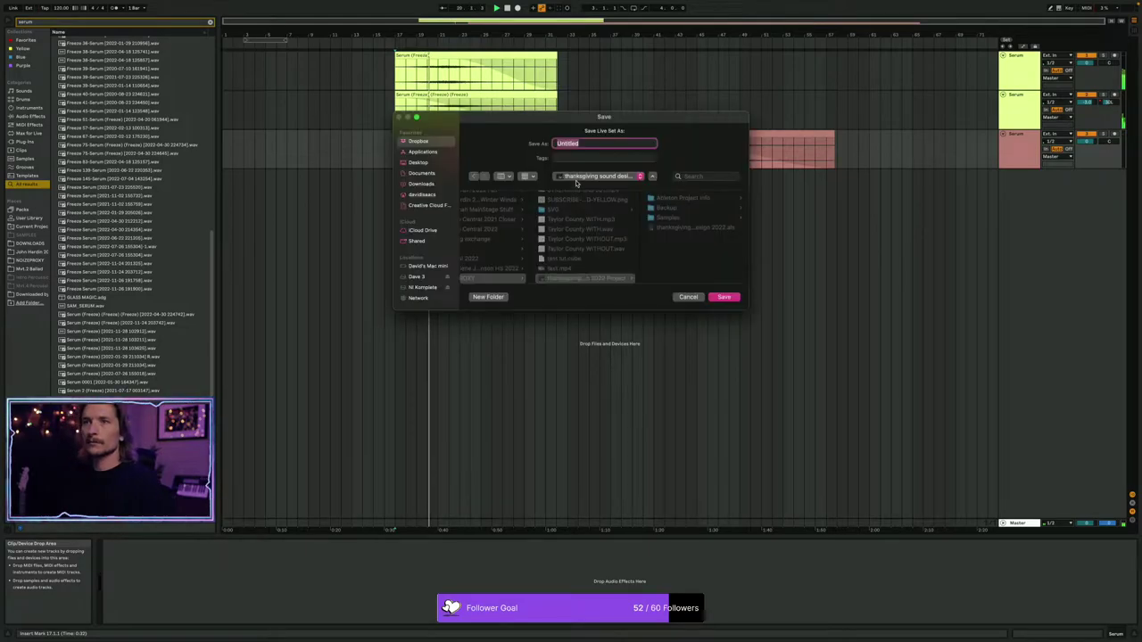
pyautogui.write('November 26')
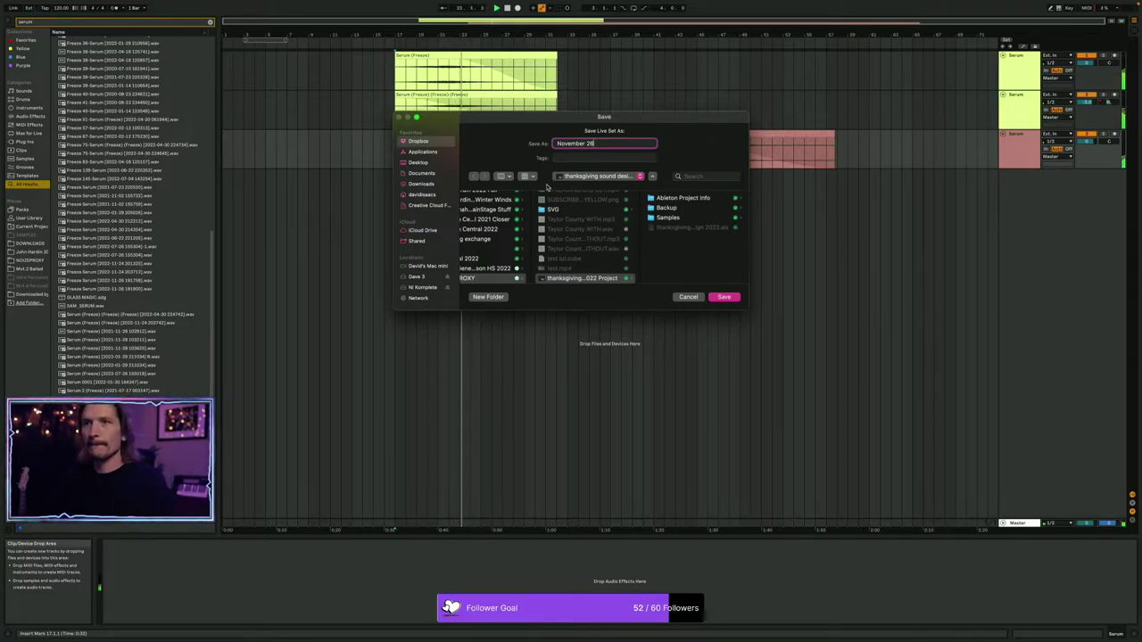
pyautogui.click(496, 278)
pyautogui.click(606, 144)
pyautogui.write('Sound Design')
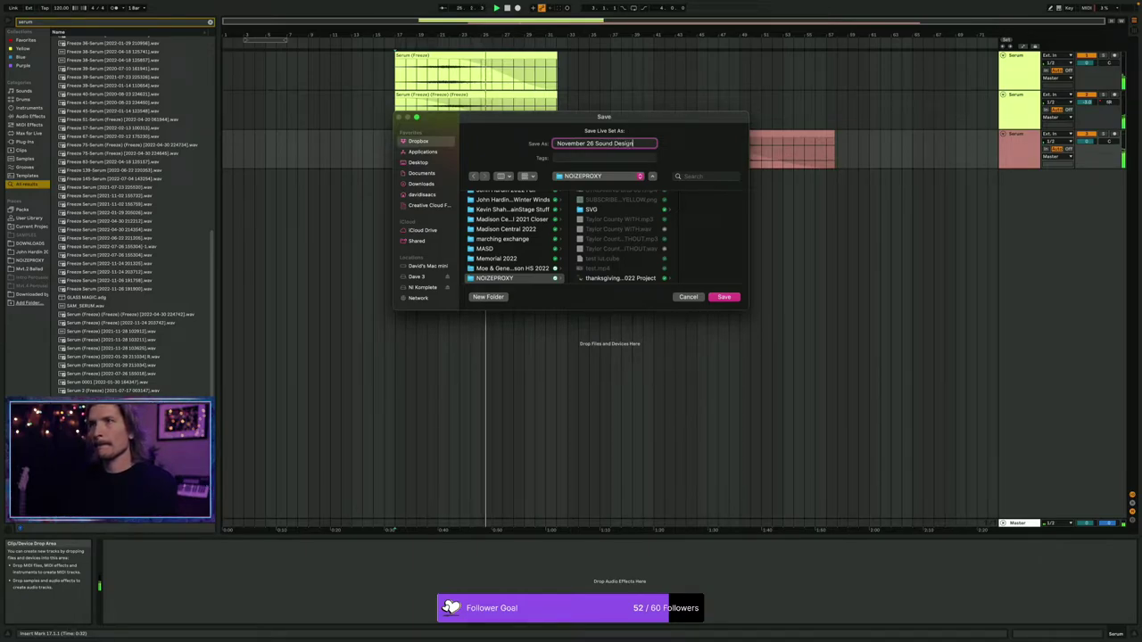
# Save the Live Set as "November 26 Sound Design" in the NOIZEPROXY folder and delete the temporary recording files.
pyautogui.press('Return')
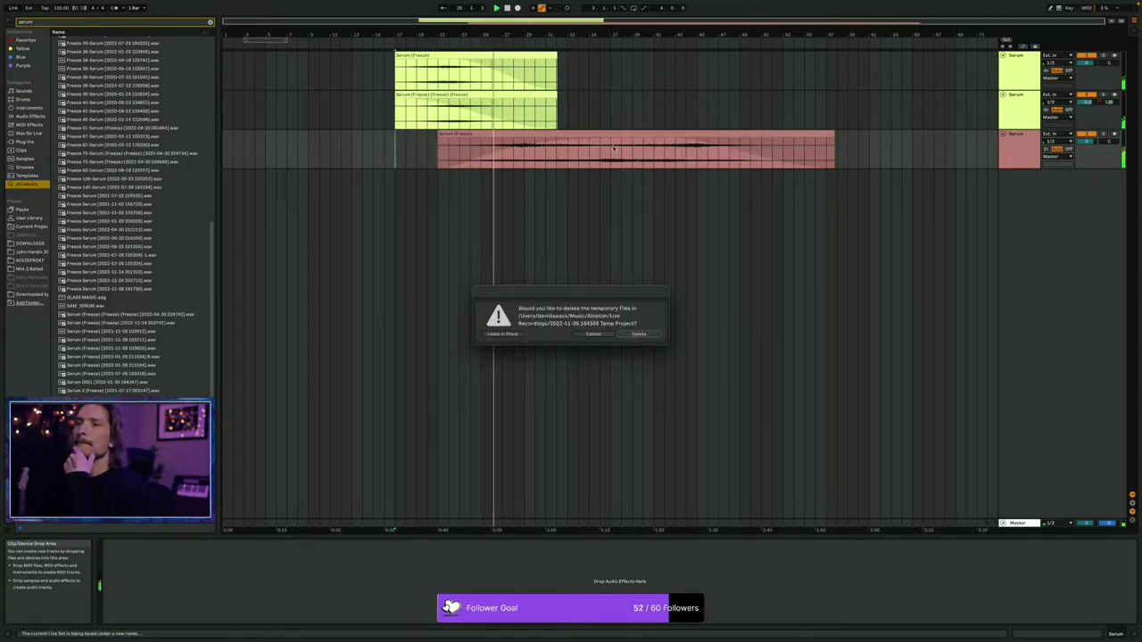
pyautogui.click(639, 333)
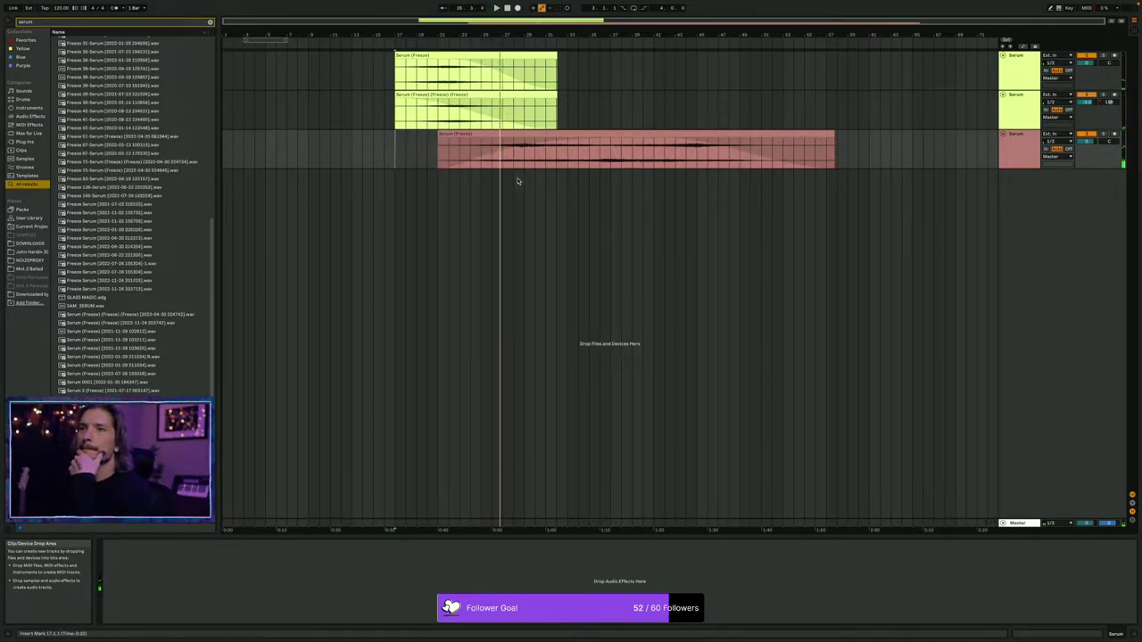
# Play back the arrangement from near the beginning of the pink Serum clip on the third track.
pyautogui.click(481, 153)
pyautogui.press('space')
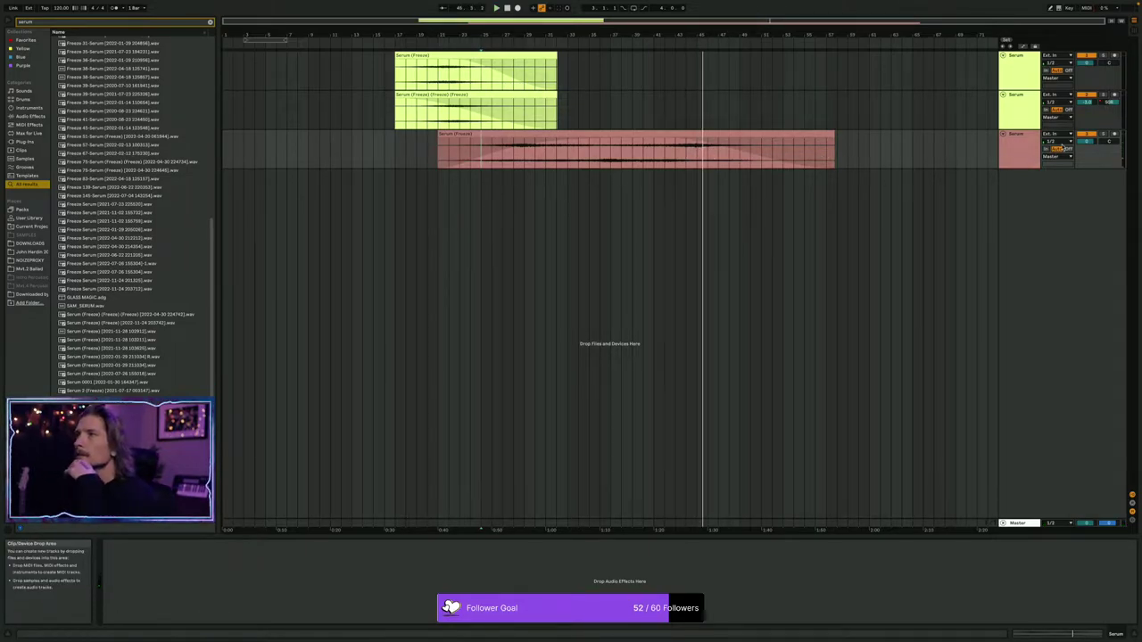
# Add a new MIDI track with a Serum instrument below the third track and move the Serum window over the arrangement.
pyautogui.click(1008, 140)
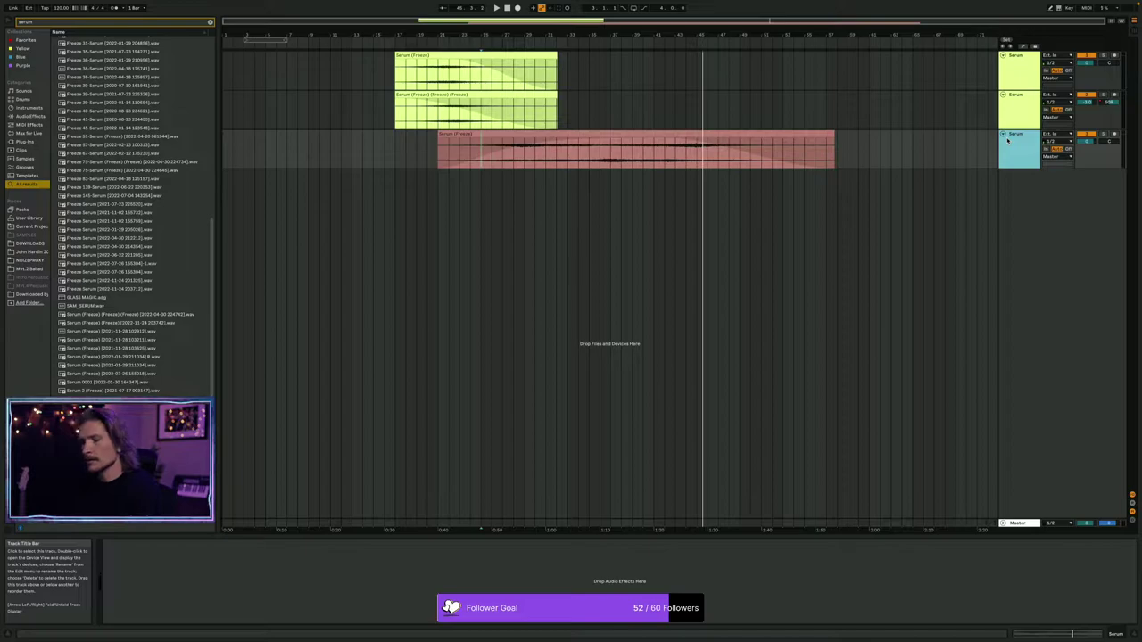
pyautogui.hotkey('ctrl', 'shift', 't')
pyautogui.write('serum')
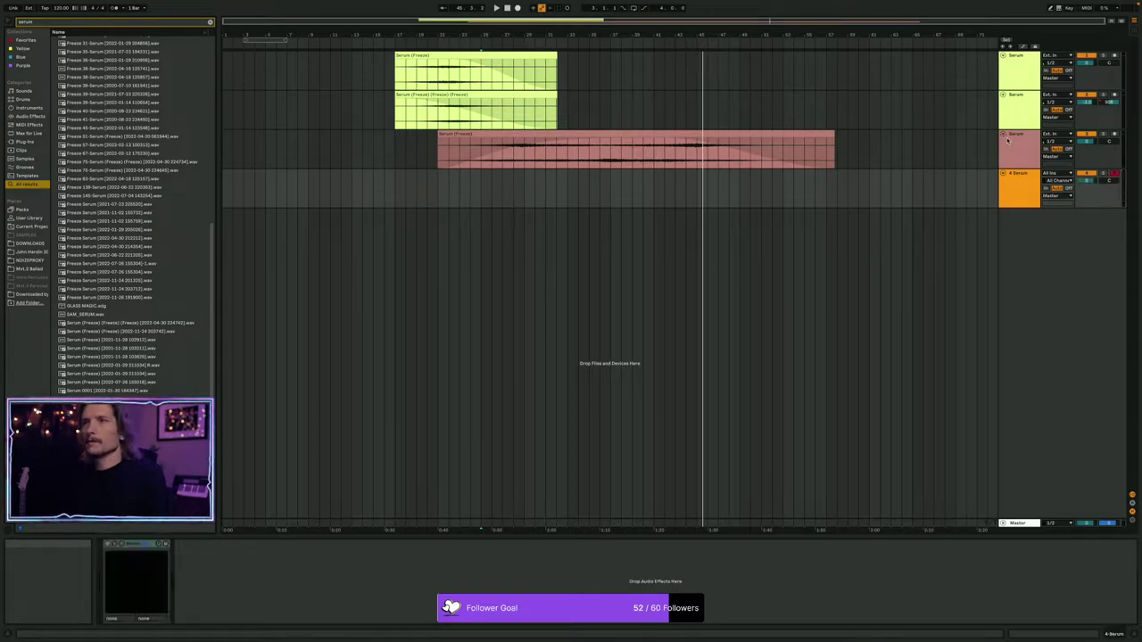
pyautogui.moveTo(874, 195); pyautogui.dragTo(730, 114)
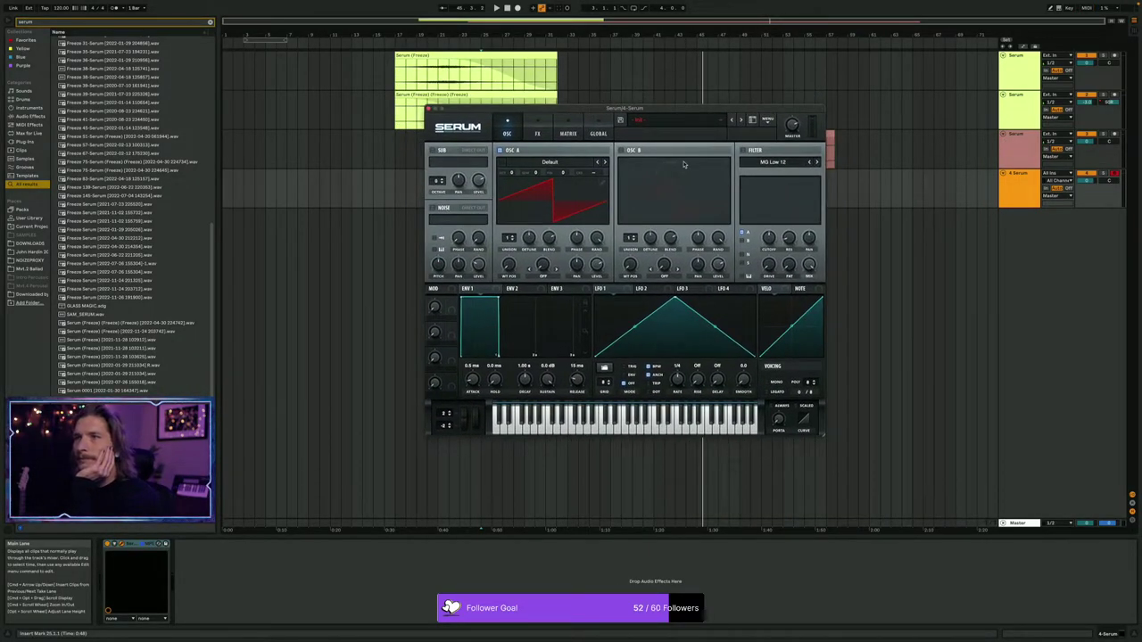
# Load the Spectral wavetable Creeper [SN] into oscillator A.
pyautogui.click(535, 163)
pyautogui.moveTo(553, 192)
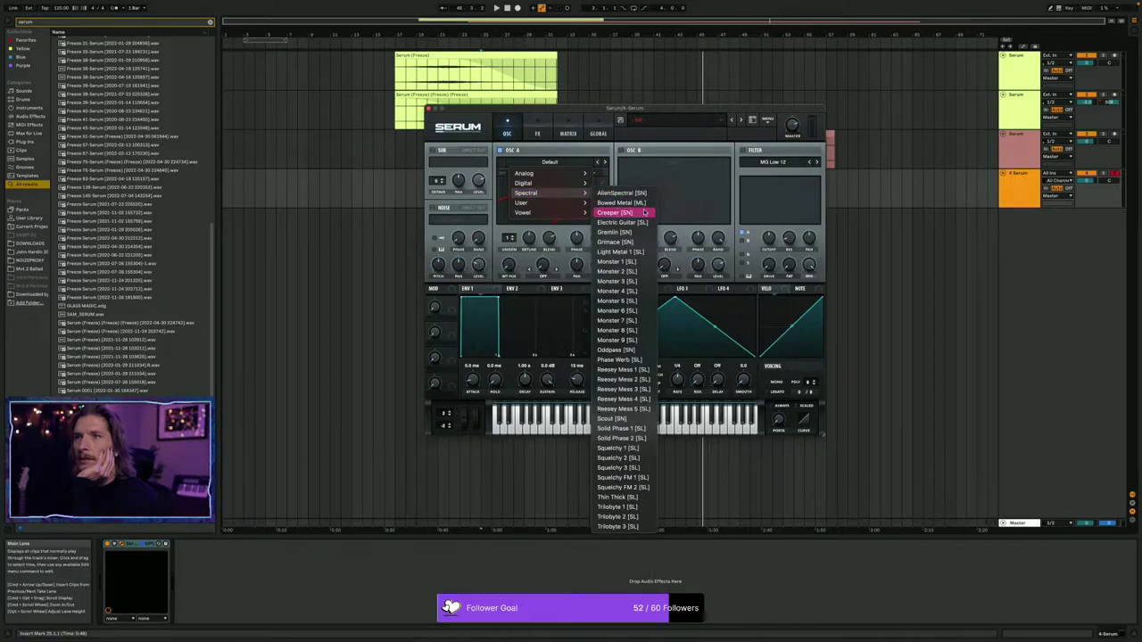
pyautogui.click(614, 213)
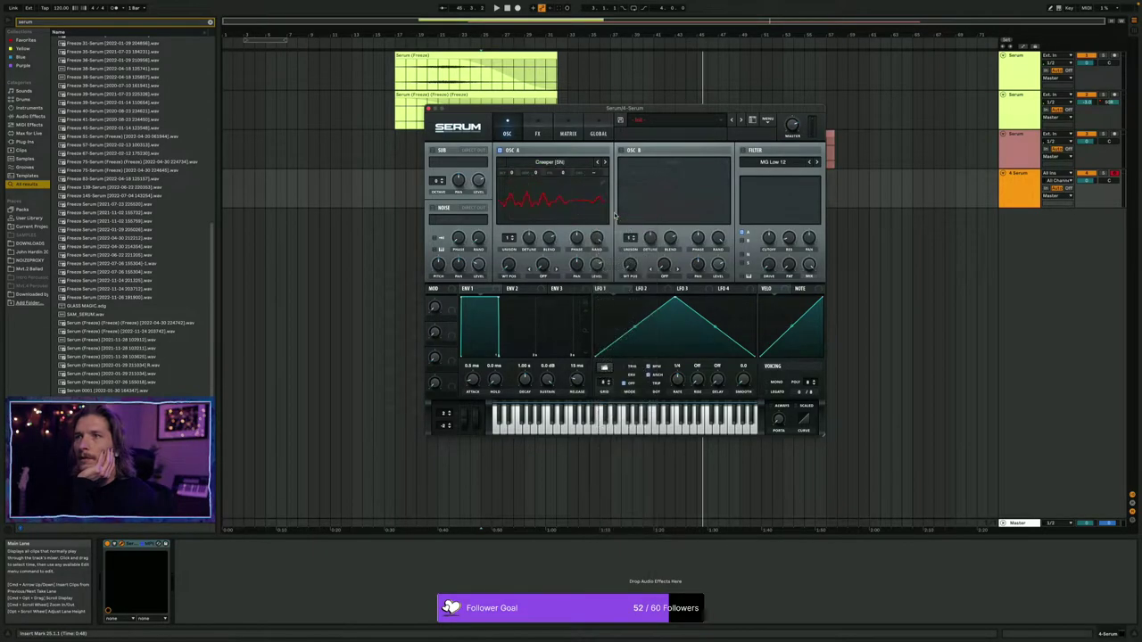
# Set oscillator A to 14 unison voices and modulate its detune with LFO 1 at a rate of 8 bar.
pyautogui.moveTo(508, 240); pyautogui.dragTo(517, 158)
pyautogui.moveTo(529, 241); pyautogui.dragTo(570, 50)
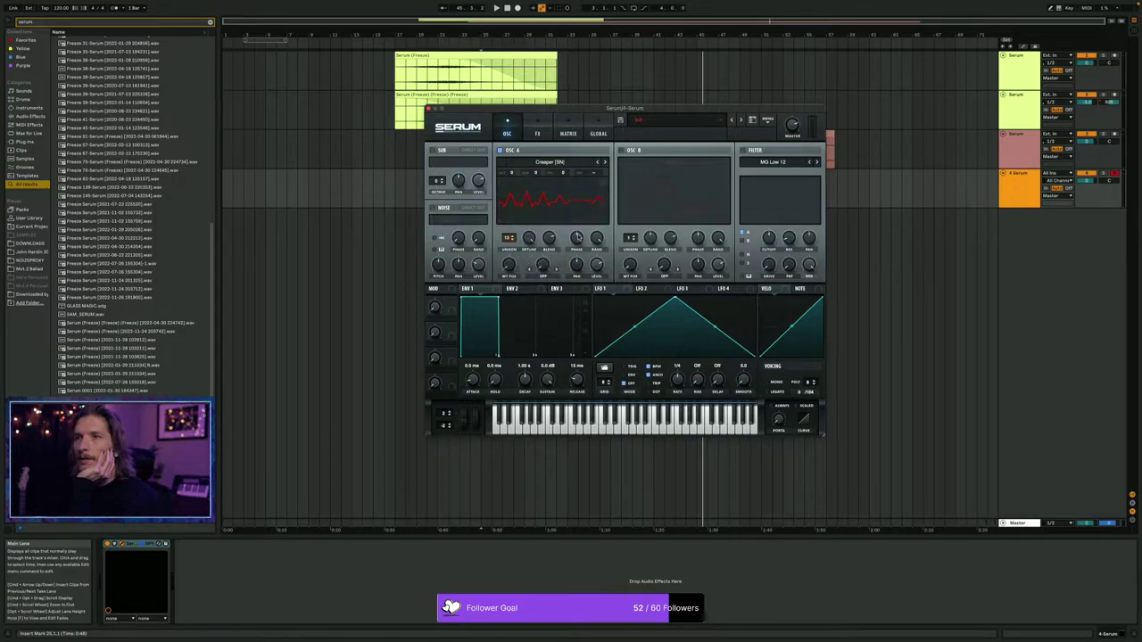
pyautogui.click(513, 238)
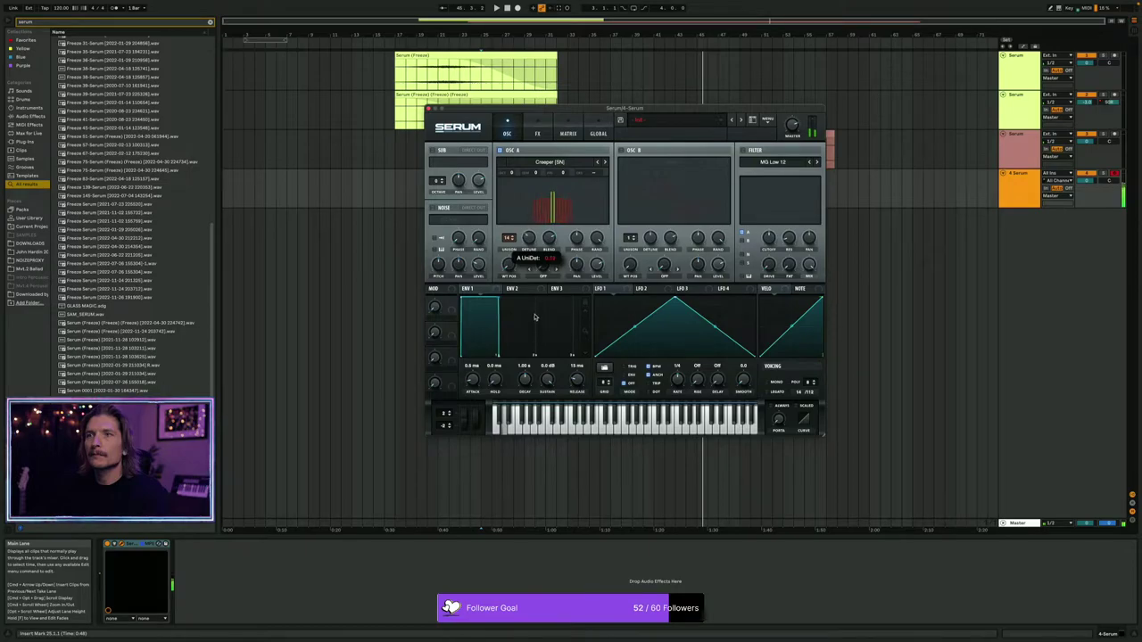
pyautogui.moveTo(602, 291); pyautogui.dragTo(528, 238)
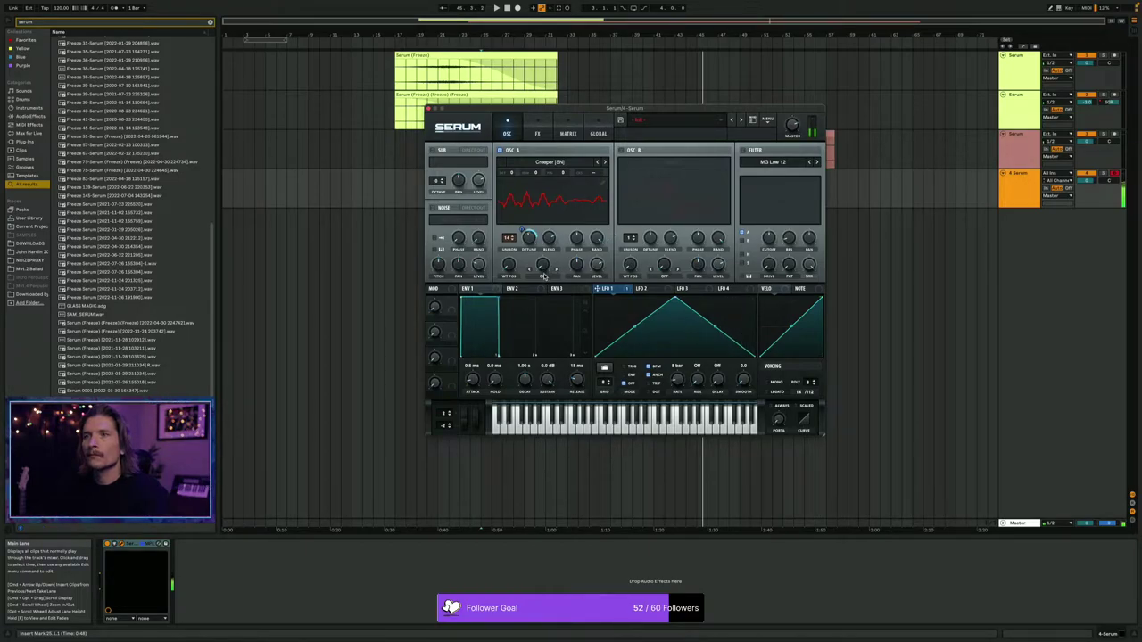
# Set oscillator A's warp mode to AM (from B) and enable oscillator B with its default wavetable.
pyautogui.click(542, 274)
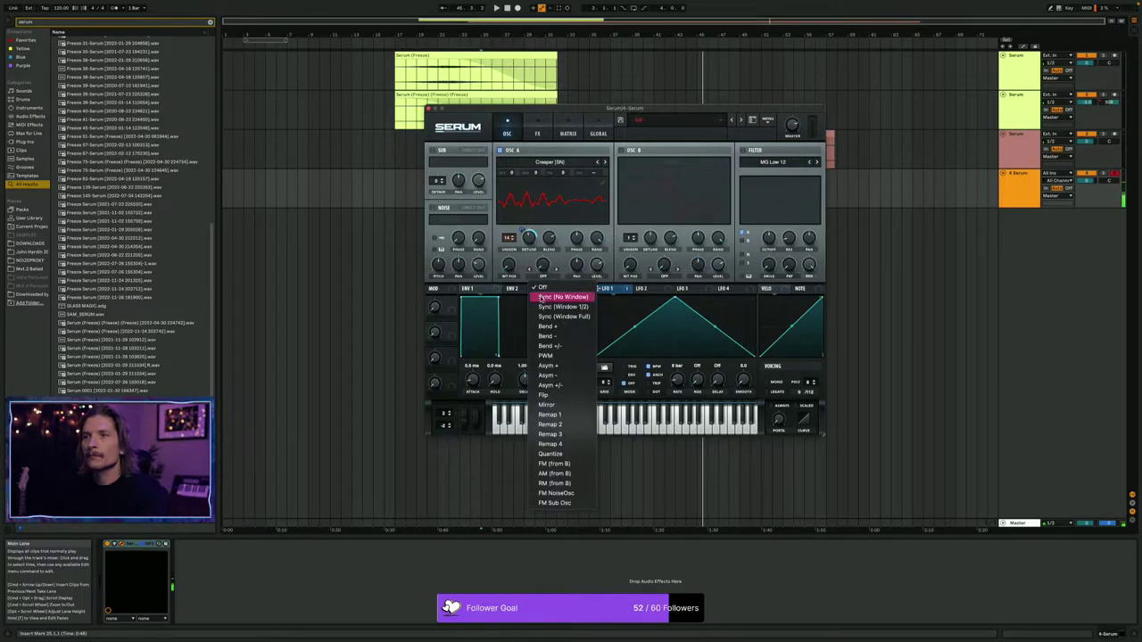
pyautogui.click(555, 474)
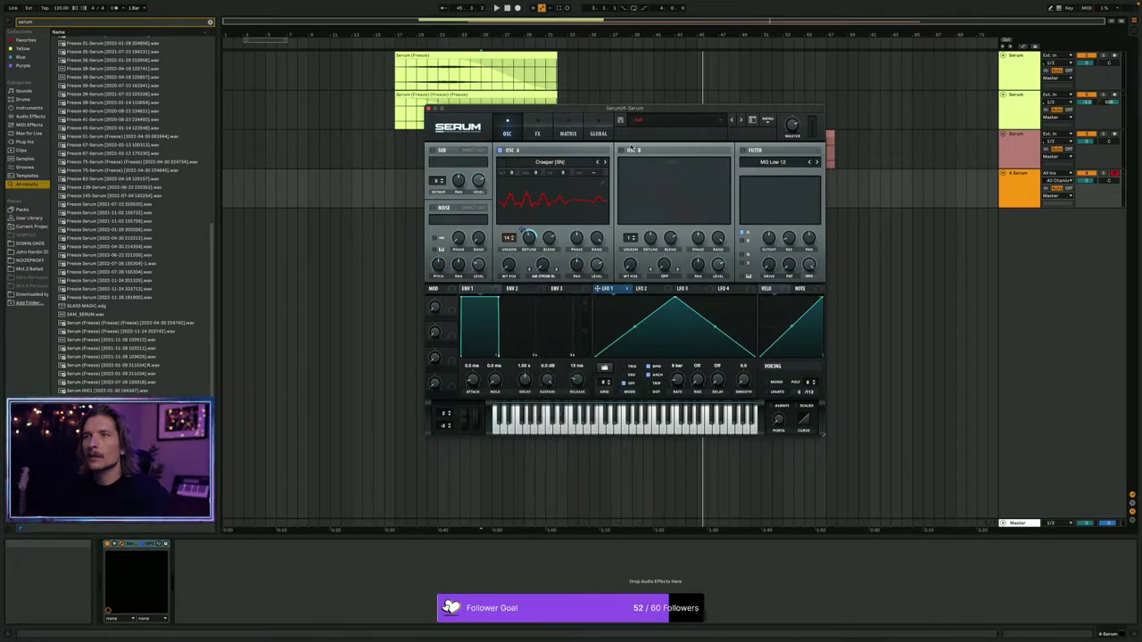
pyautogui.click(622, 150)
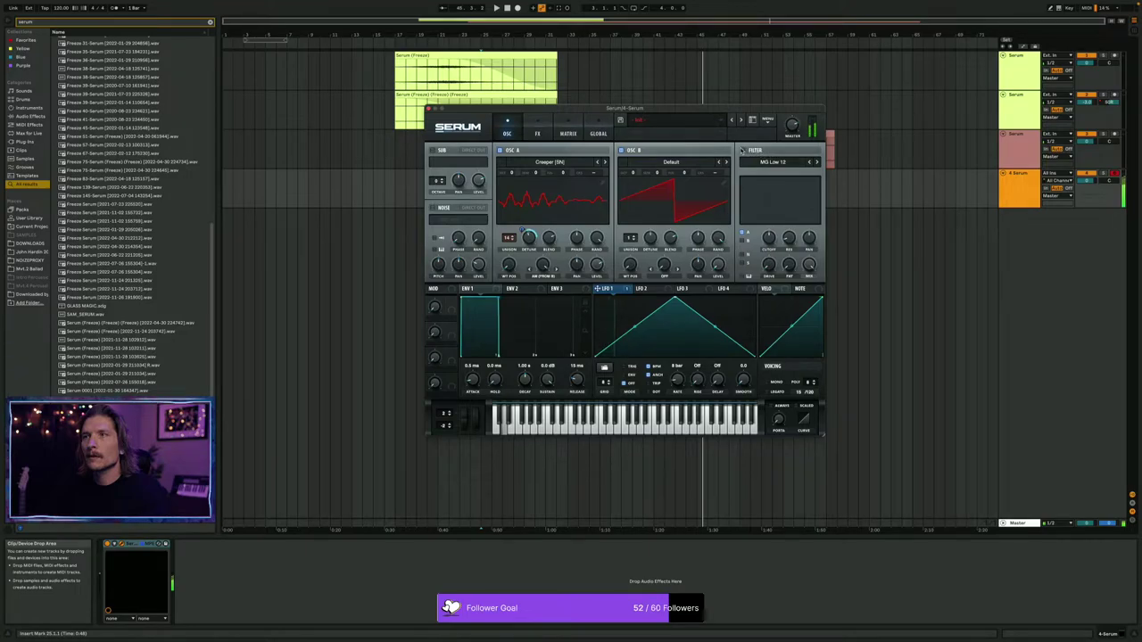
# Enable the MG Low 12 filter and adjust its cutoff and resonance.
pyautogui.click(742, 150)
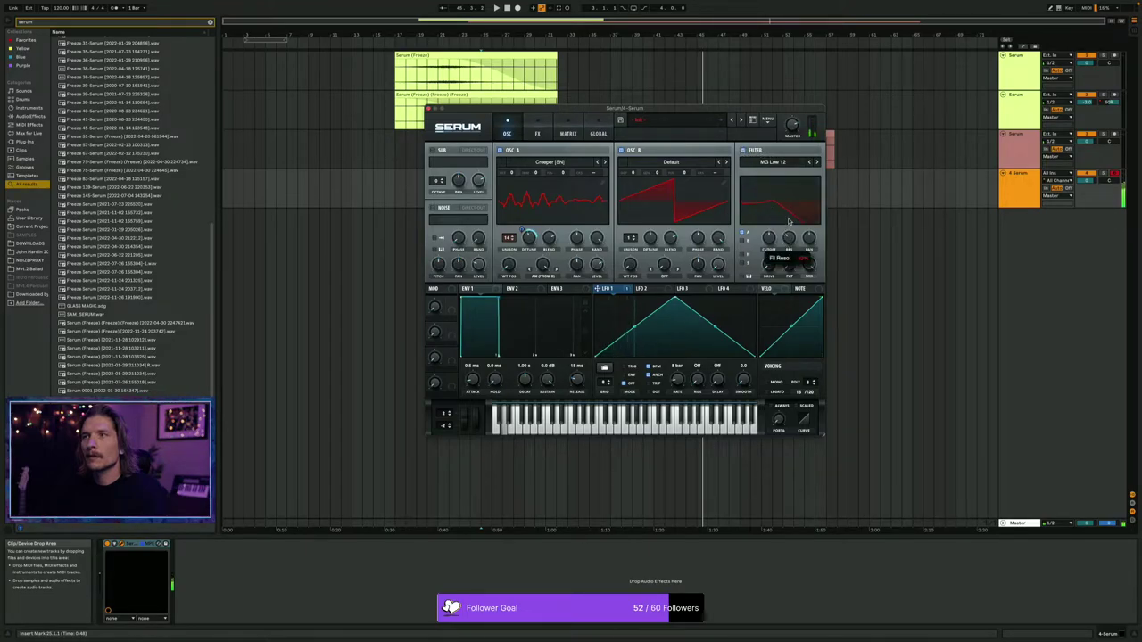
pyautogui.moveTo(769, 238); pyautogui.dragTo(772, 223)
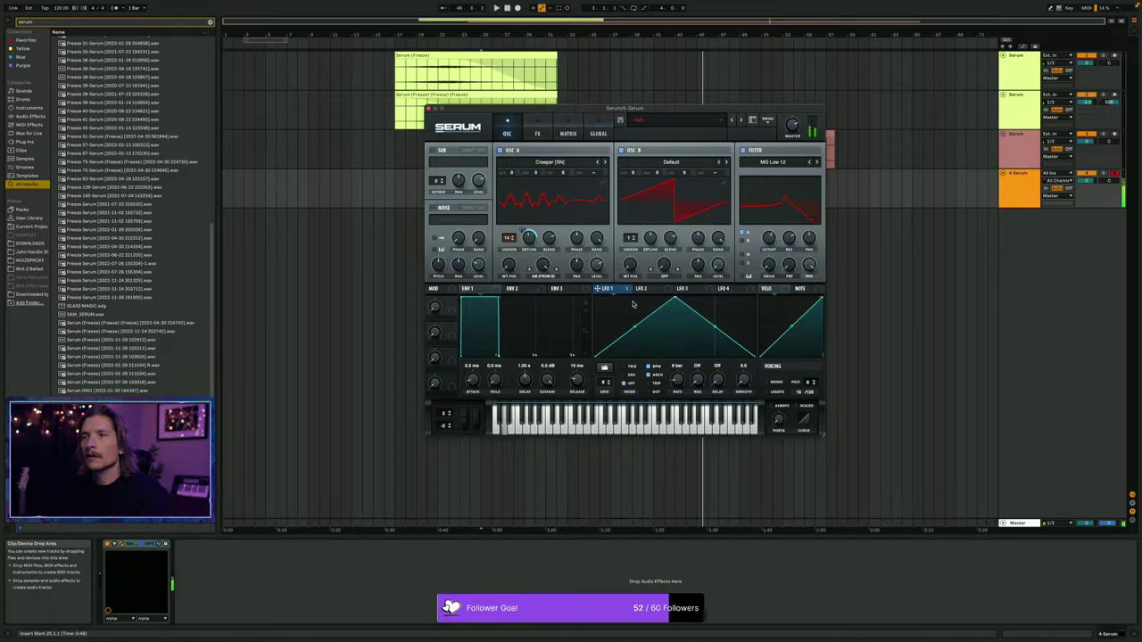
# Reshape LFO 2 into a quick decaying curve and assign it to oscillator A's level.
pyautogui.click(725, 288)
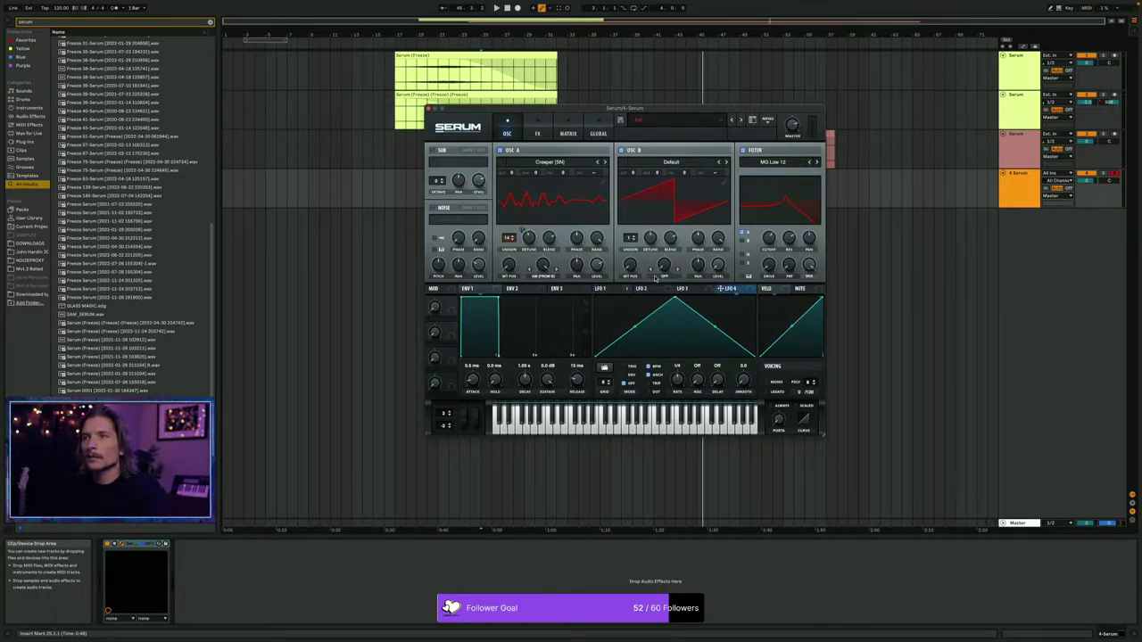
pyautogui.click(681, 289)
pyautogui.click(641, 288)
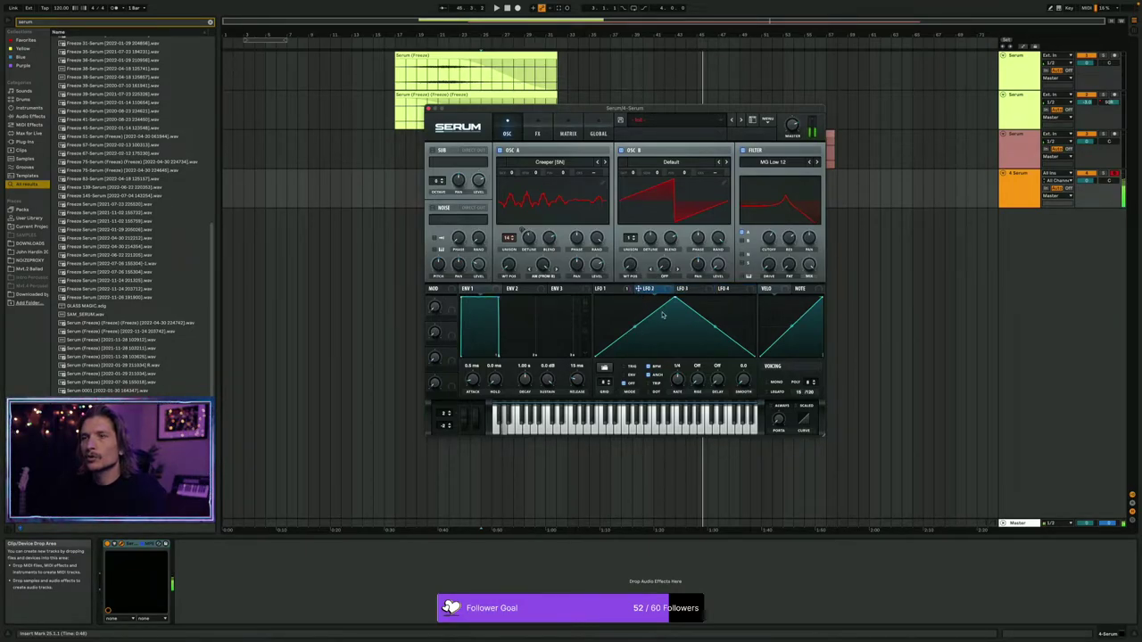
pyautogui.moveTo(671, 303); pyautogui.dragTo(630, 373)
pyautogui.moveTo(612, 330); pyautogui.dragTo(609, 343)
pyautogui.moveTo(636, 295); pyautogui.dragTo(590, 255)
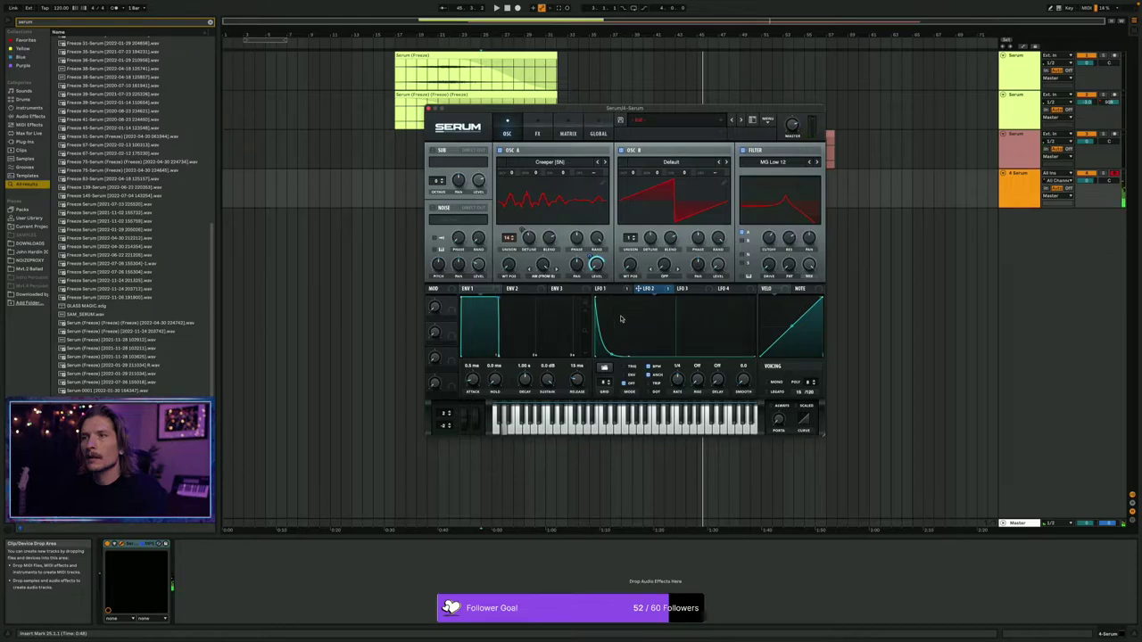
pyautogui.click(612, 289)
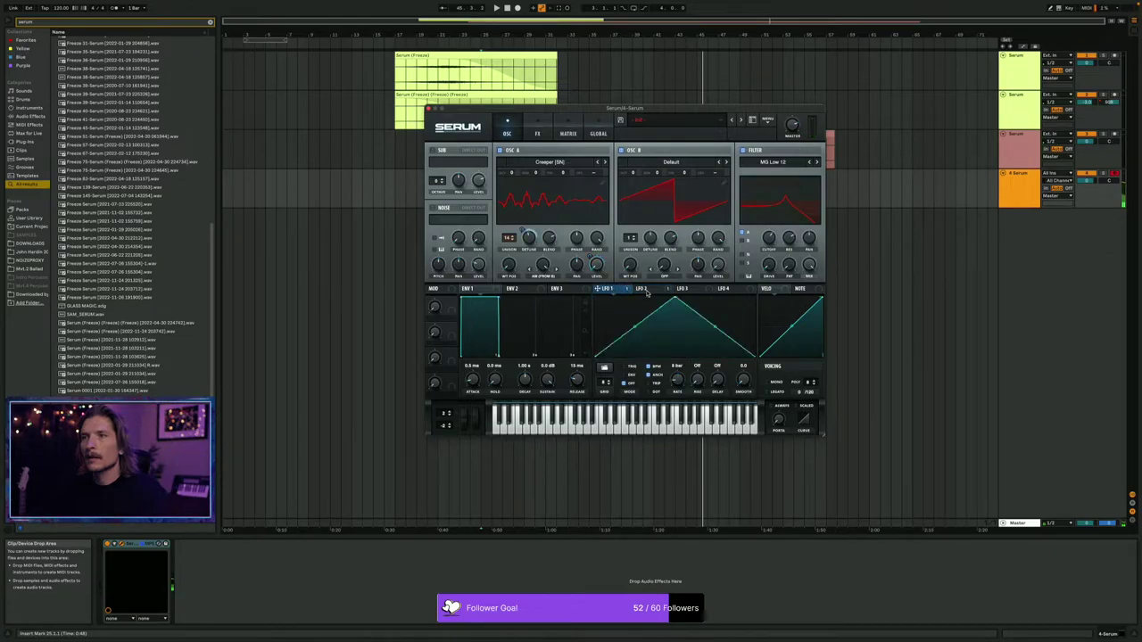
pyautogui.moveTo(603, 293); pyautogui.dragTo(592, 174)
pyautogui.rightClick(609, 179)
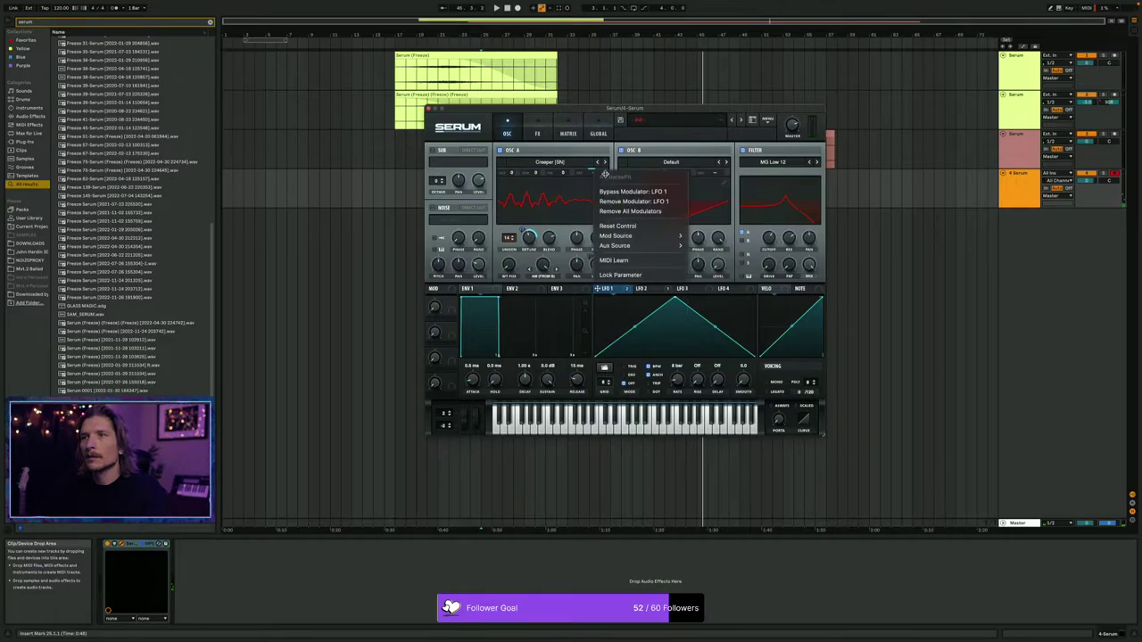
pyautogui.click(619, 212)
# Modulate oscillator A's coarse pitch with LFO 3.
pyautogui.click(703, 290)
pyautogui.moveTo(680, 290)
pyautogui.mouseDown()
pyautogui.moveTo(610, 178)
pyautogui.moveTo(592, 174)
pyautogui.mouseUp()
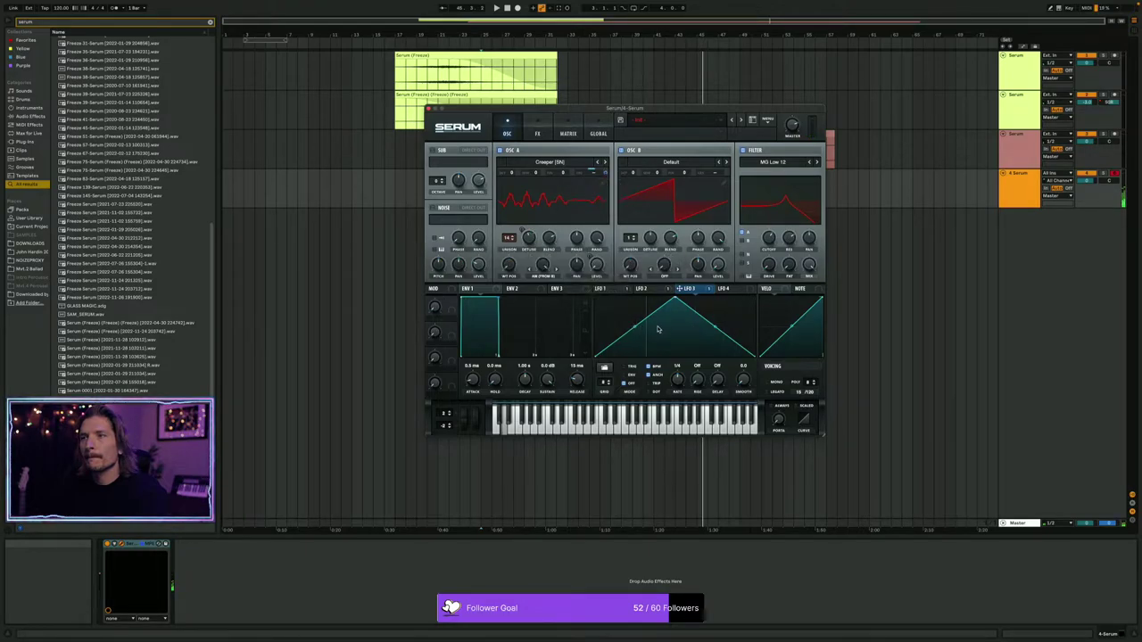
# Steepen LFO 2's decaying curve and turn off its BPM sync.
pyautogui.click(641, 288)
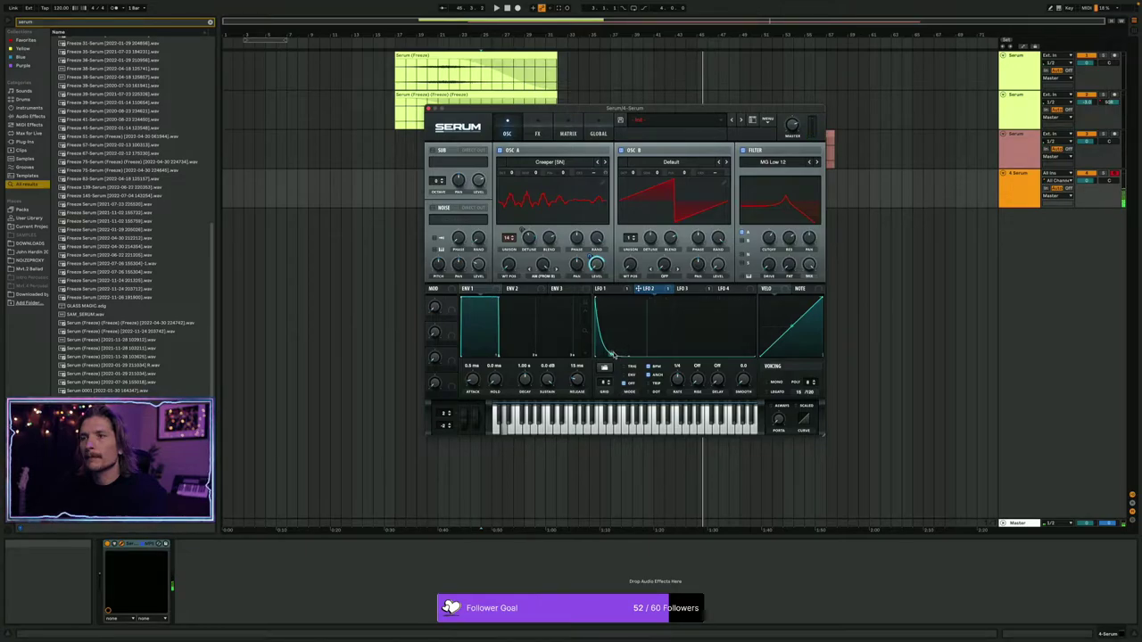
pyautogui.moveTo(611, 342); pyautogui.dragTo(612, 355)
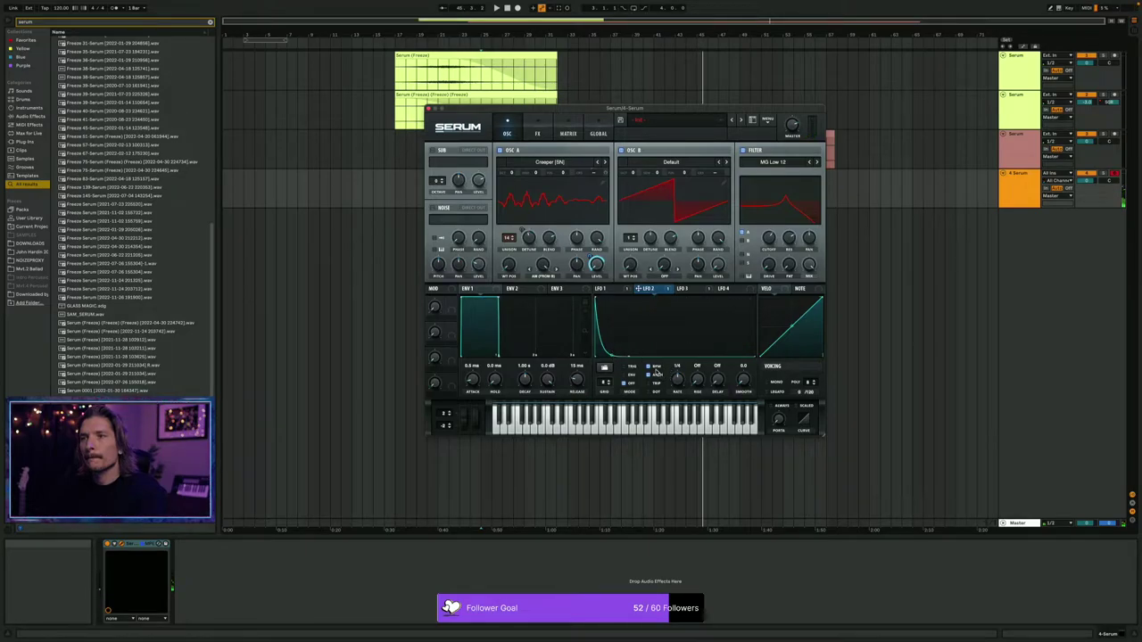
# Give envelope 2 a long attack, a long decay and 0% sustain, and assign it to modulate LFO 2's rate.
pyautogui.click(538, 292)
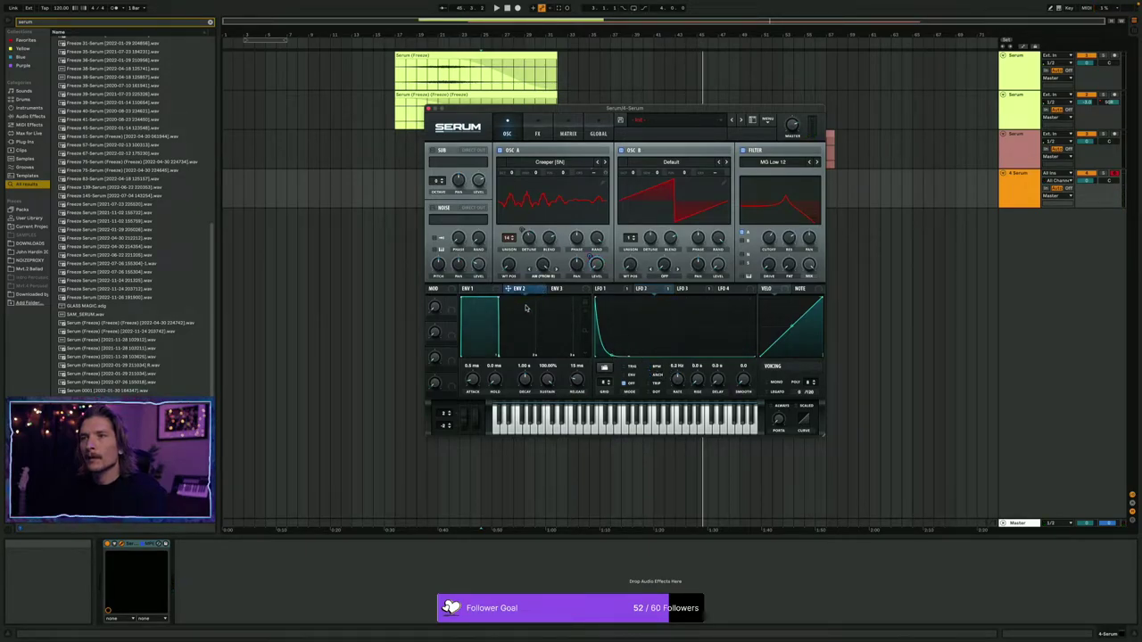
pyautogui.moveTo(473, 376); pyautogui.dragTo(478, 337)
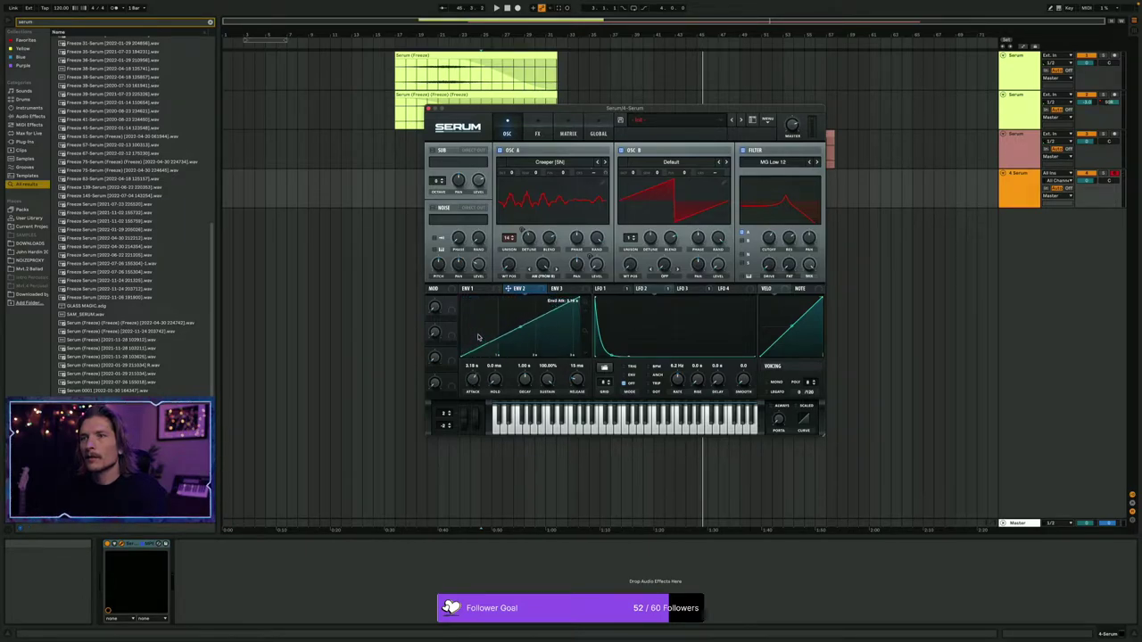
pyautogui.moveTo(524, 380); pyautogui.dragTo(559, 428)
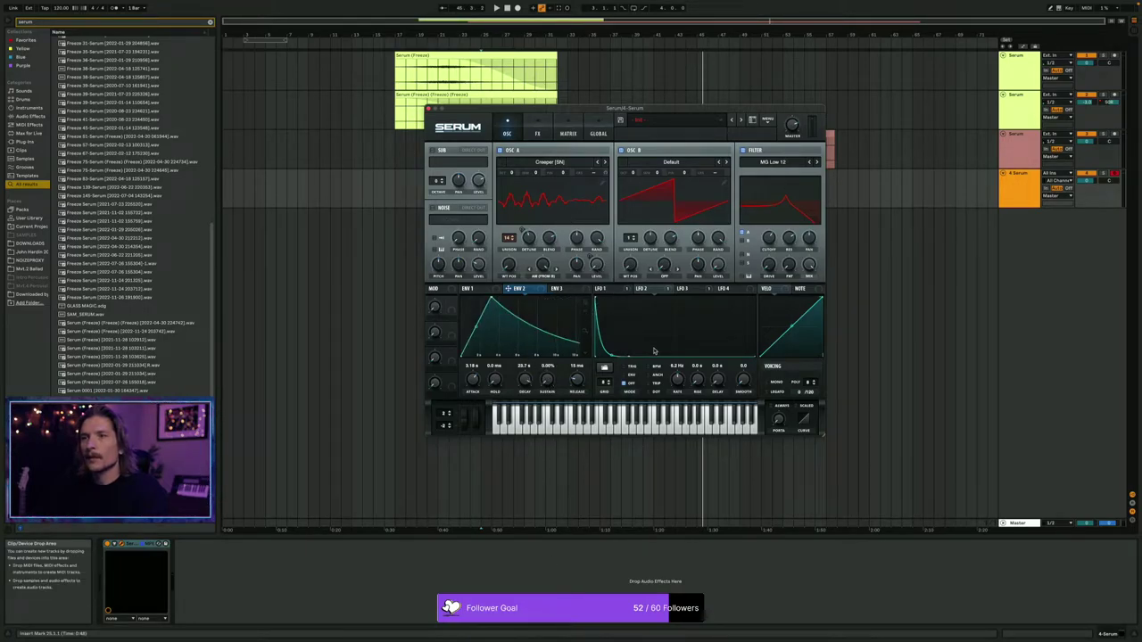
pyautogui.moveTo(508, 288); pyautogui.dragTo(677, 379)
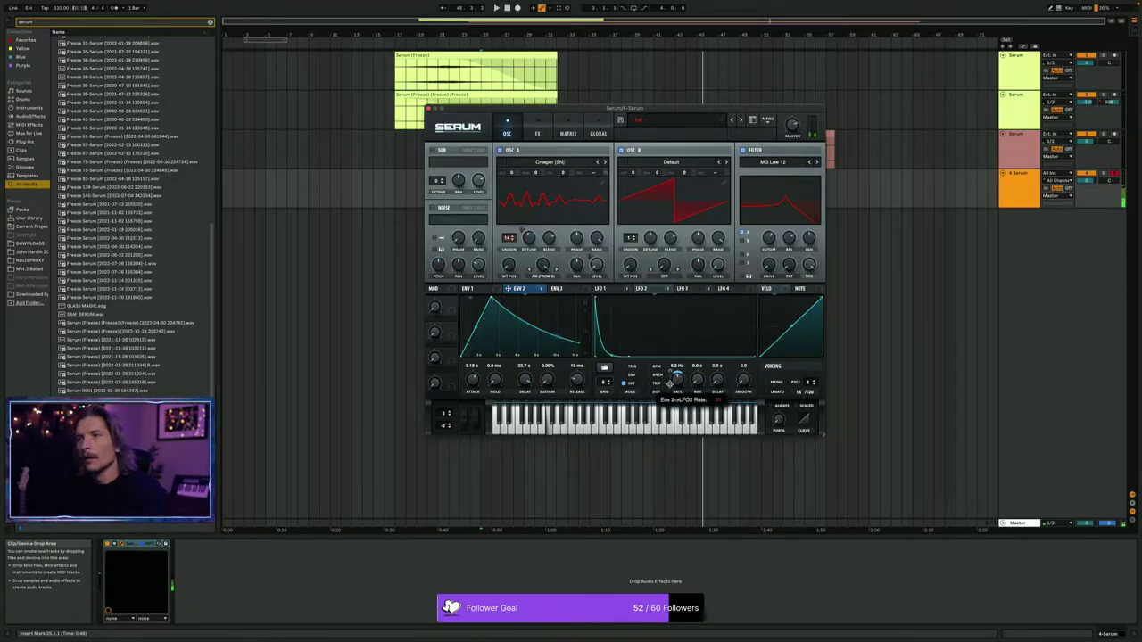
# Fine-tune LFO 2's rate, and set envelope 2's attack to 0.0 ms and its decay to about 11.3 s.
pyautogui.moveTo(680, 384); pyautogui.dragTo(678, 380)
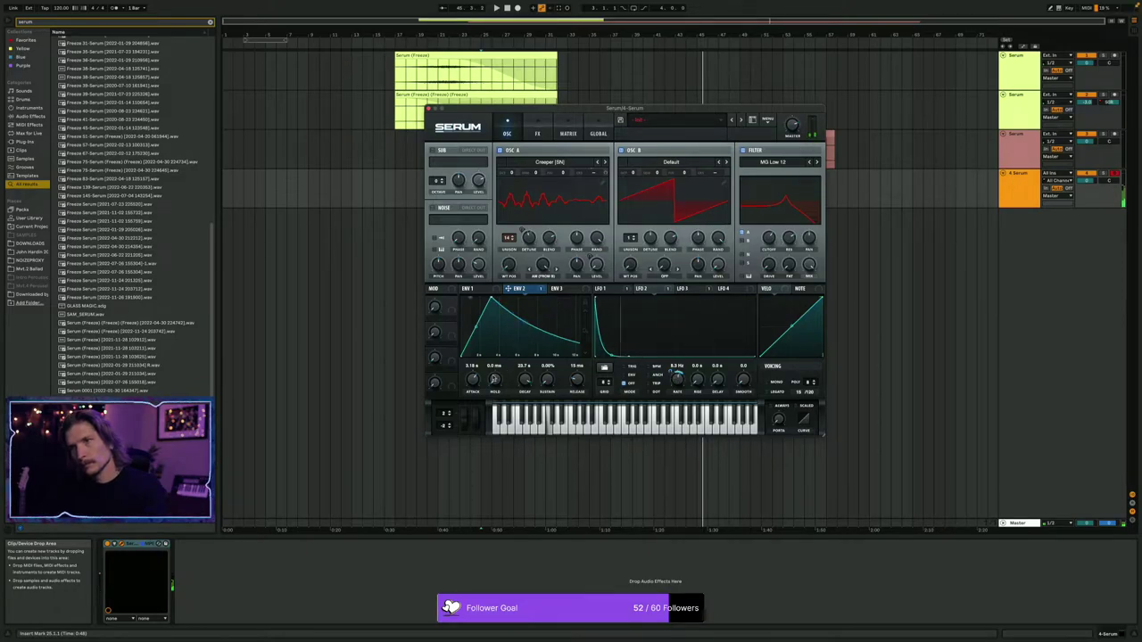
pyautogui.moveTo(474, 380); pyautogui.dragTo(476, 508)
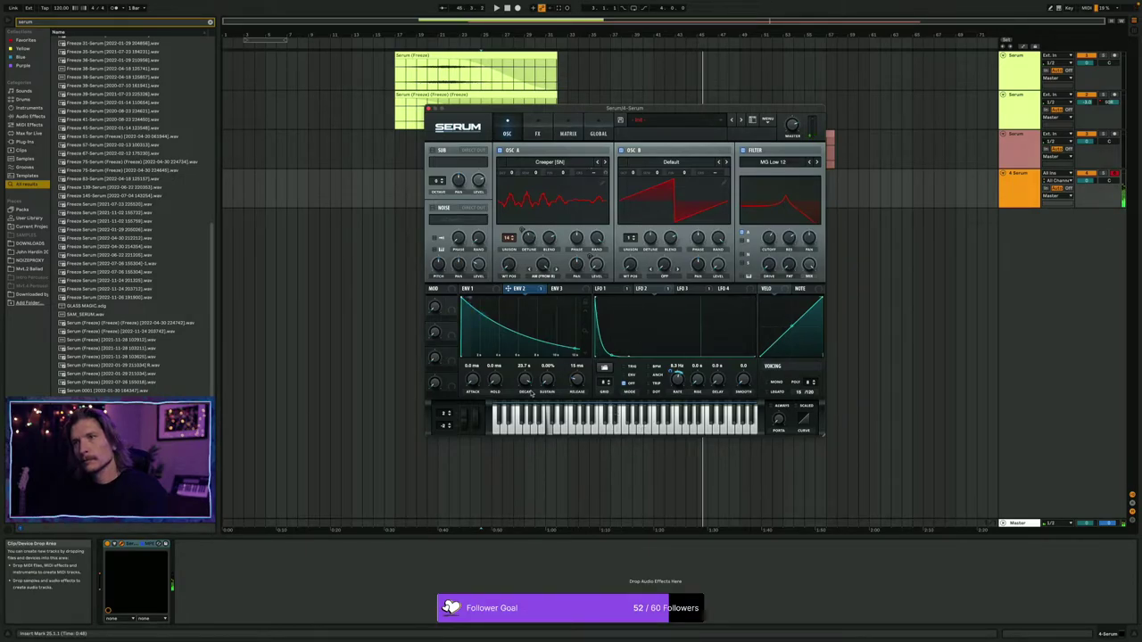
pyautogui.moveTo(522, 381); pyautogui.dragTo(524, 398)
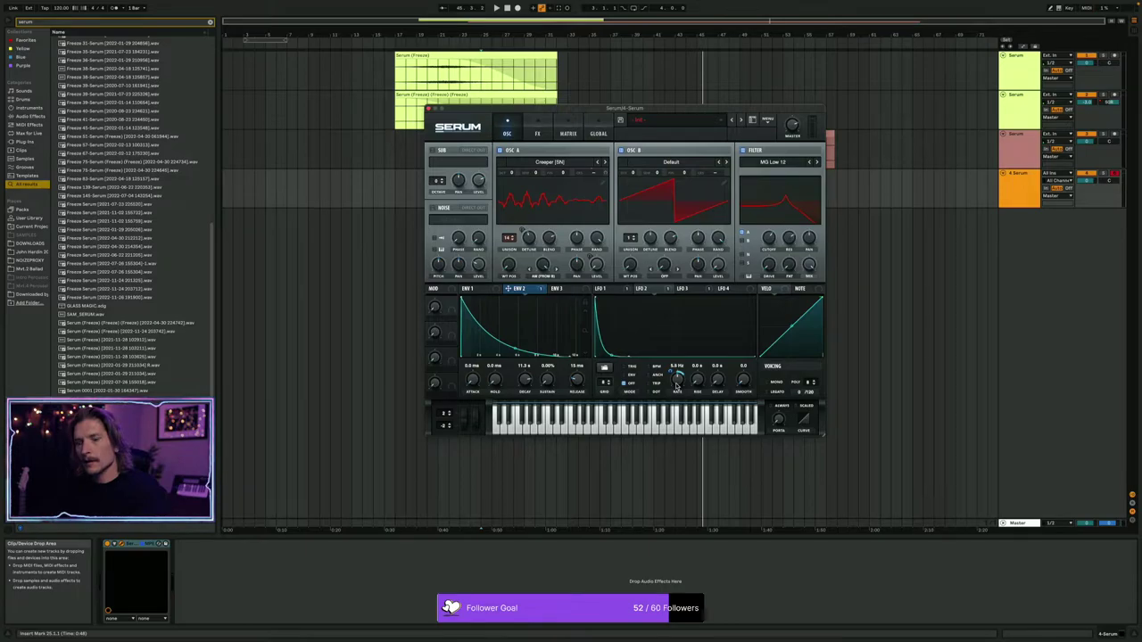
# Lower LFO 2's rate to about 4.6 Hz and shorten envelope 2's decay to about 6.84 s.
pyautogui.moveTo(672, 374)
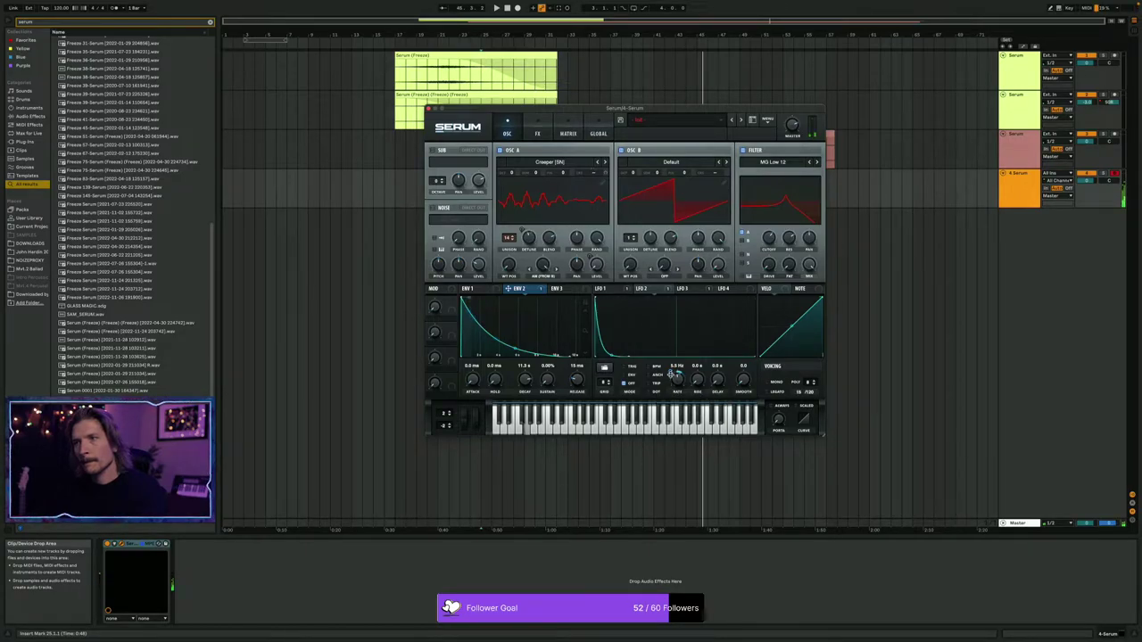
pyautogui.moveTo(677, 380)
pyautogui.mouseDown()
pyautogui.moveTo(678, 390)
pyautogui.moveTo(669, 371)
pyautogui.mouseUp()
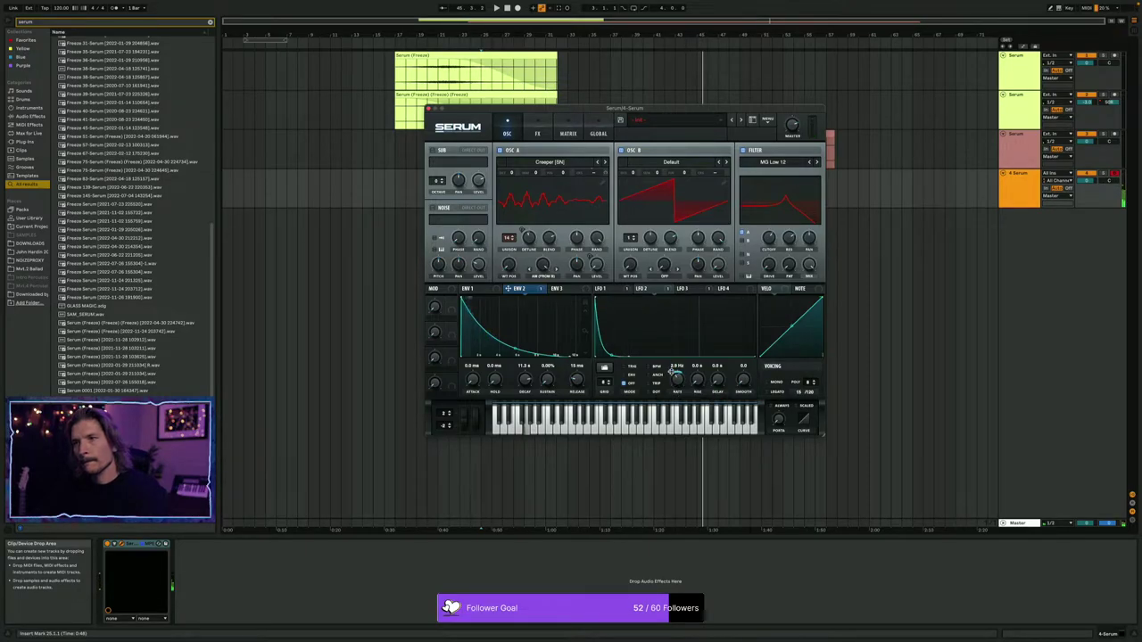
pyautogui.moveTo(525, 382); pyautogui.dragTo(528, 393)
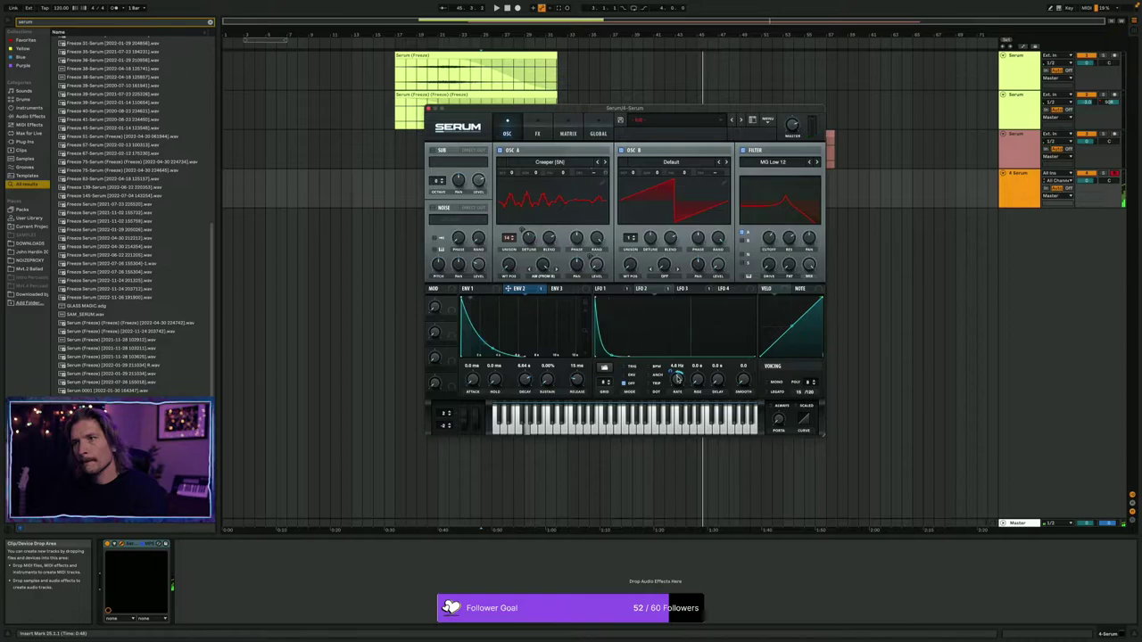
# Change the main filter type to Cmb HL6+ and raise its resonance to about 90%.
pyautogui.click(772, 161)
pyautogui.moveTo(783, 193)
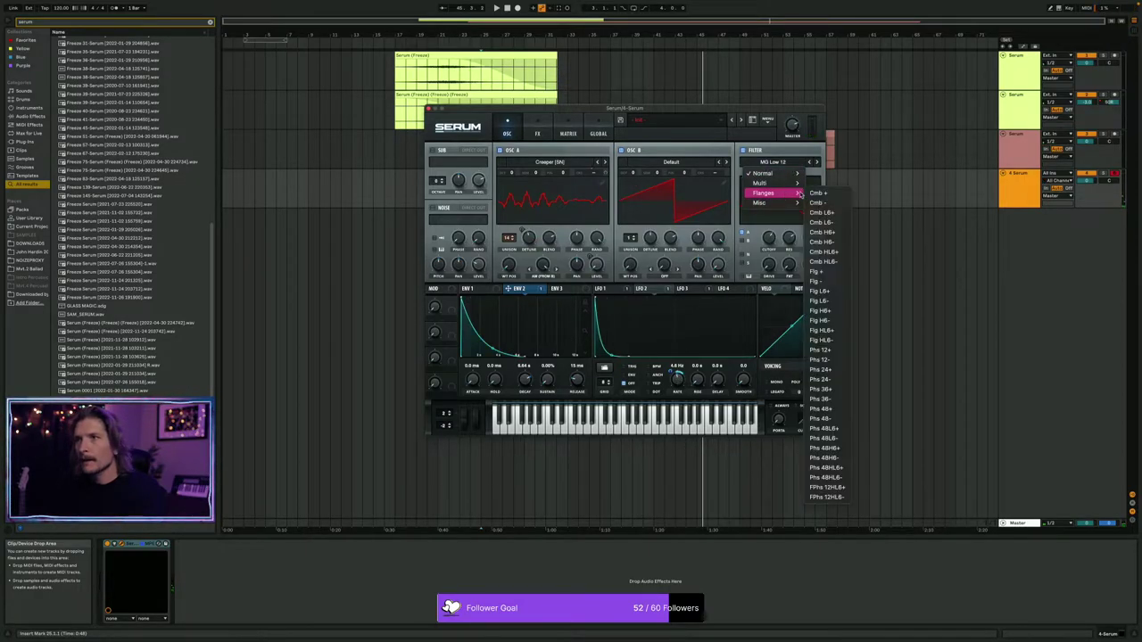
pyautogui.click(803, 218)
pyautogui.moveTo(788, 239); pyautogui.dragTo(786, 214)
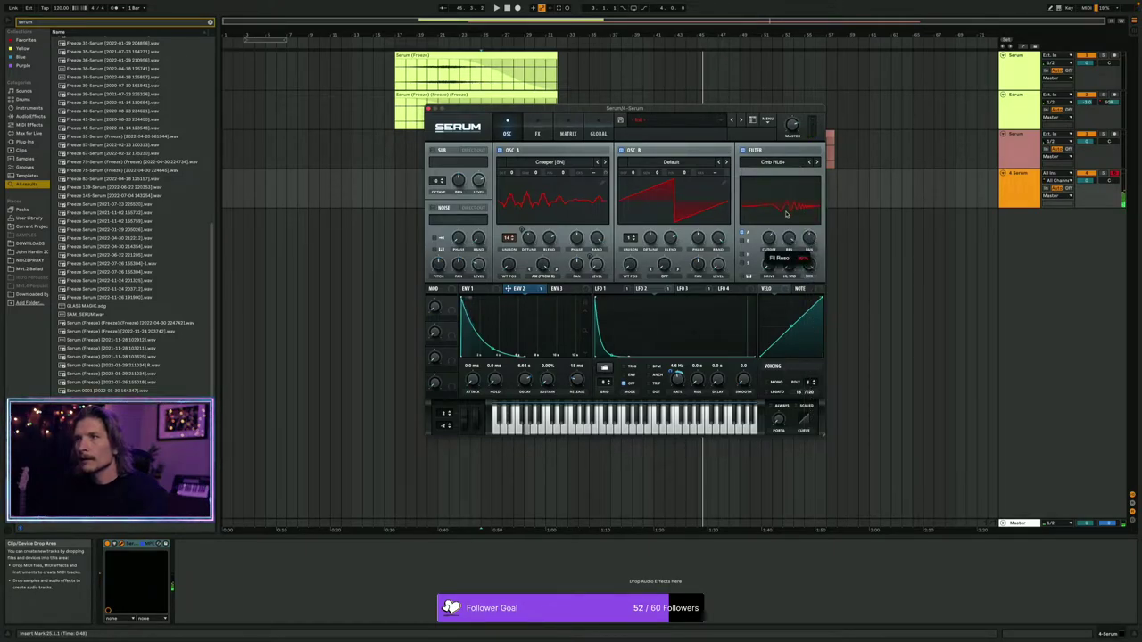
# Raise the filter's HL width and assign LFO 2 to modulate both the HL width and the resonance.
pyautogui.moveTo(788, 266); pyautogui.dragTo(788, 242)
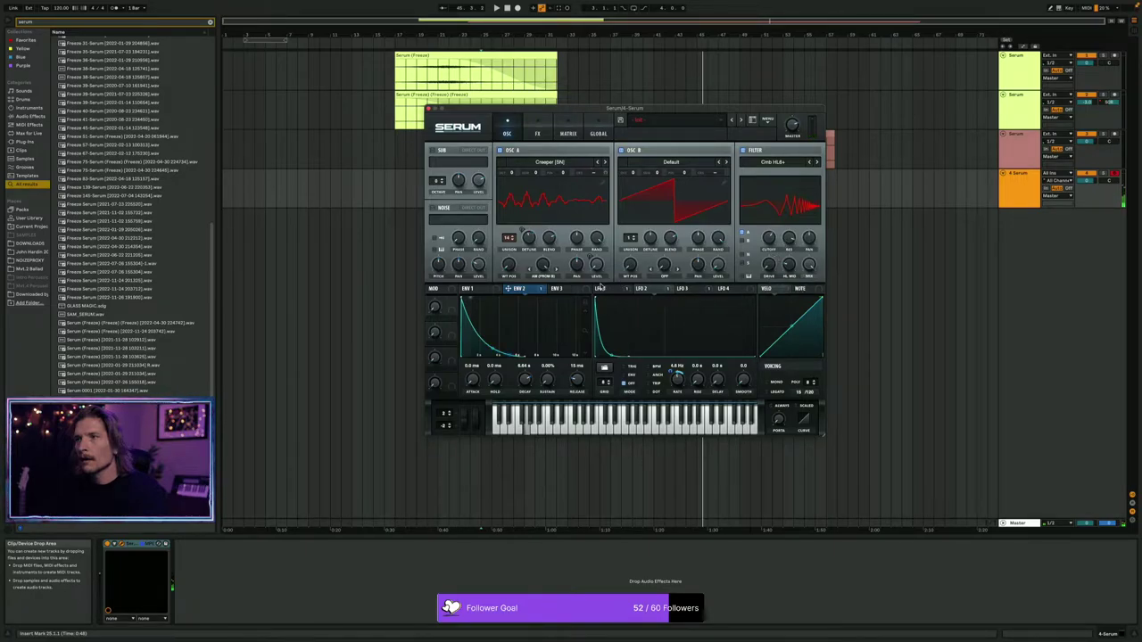
pyautogui.moveTo(642, 292); pyautogui.dragTo(786, 274)
pyautogui.moveTo(642, 290); pyautogui.dragTo(791, 242)
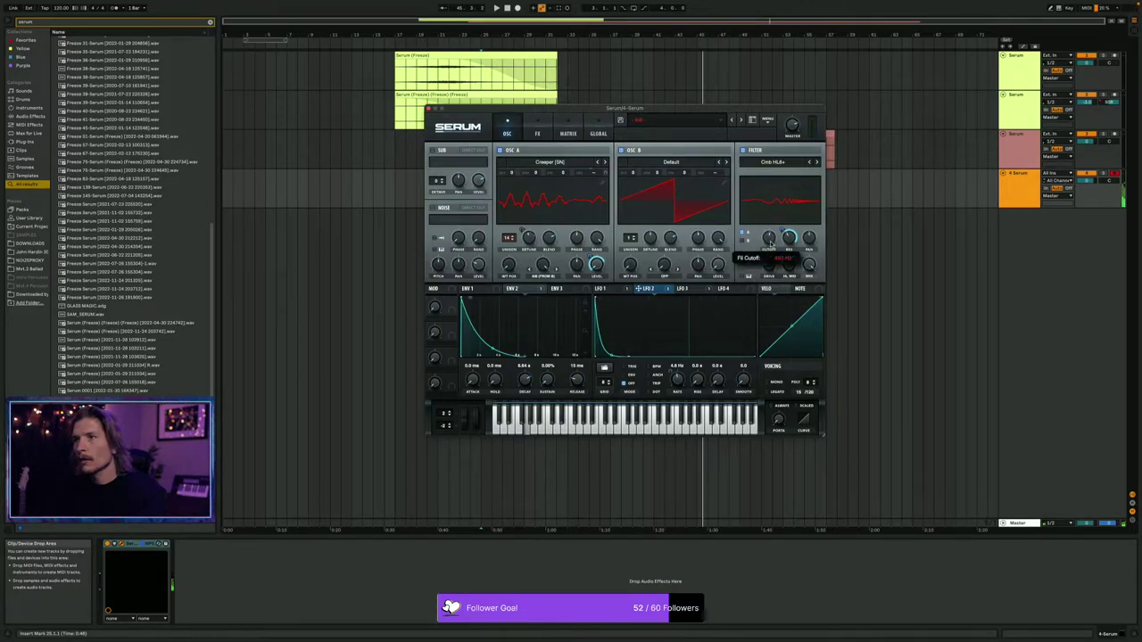
# Reshape LFO 3 into a straight falling ramp and assign it to modulate the filter cutoff.
pyautogui.click(687, 288)
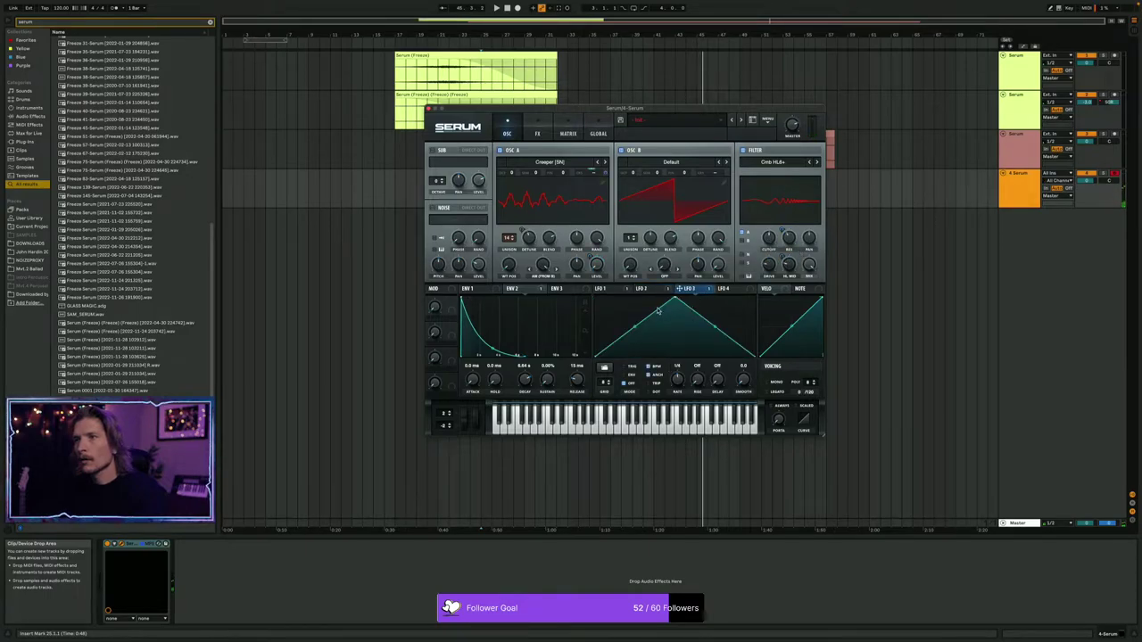
pyautogui.moveTo(673, 301); pyautogui.dragTo(596, 300)
pyautogui.moveTo(680, 289); pyautogui.dragTo(772, 238)
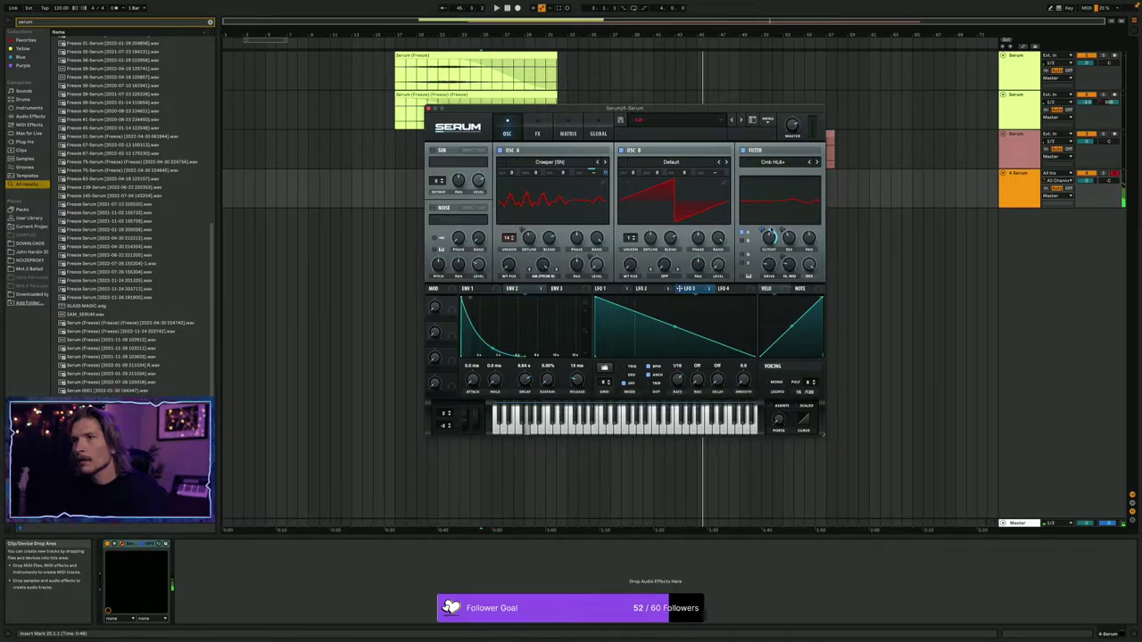
# Remove all modulators from the filter cutoff, assign LFO 2 to it instead, and fine-tune the cutoff.
pyautogui.rightClick(763, 232)
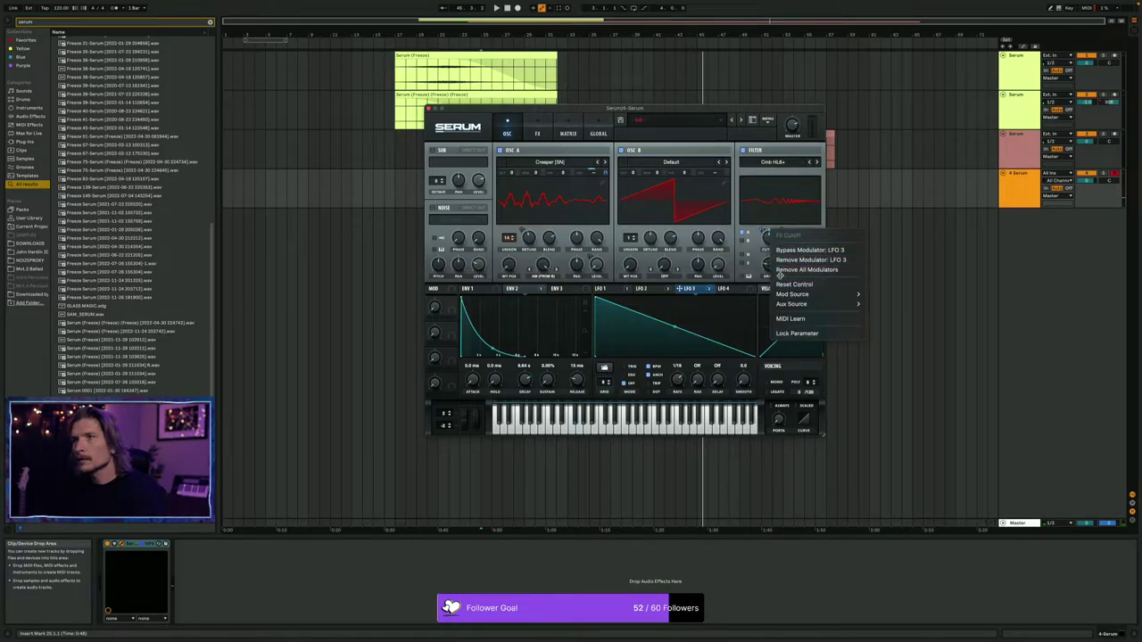
pyautogui.click(806, 270)
pyautogui.click(643, 289)
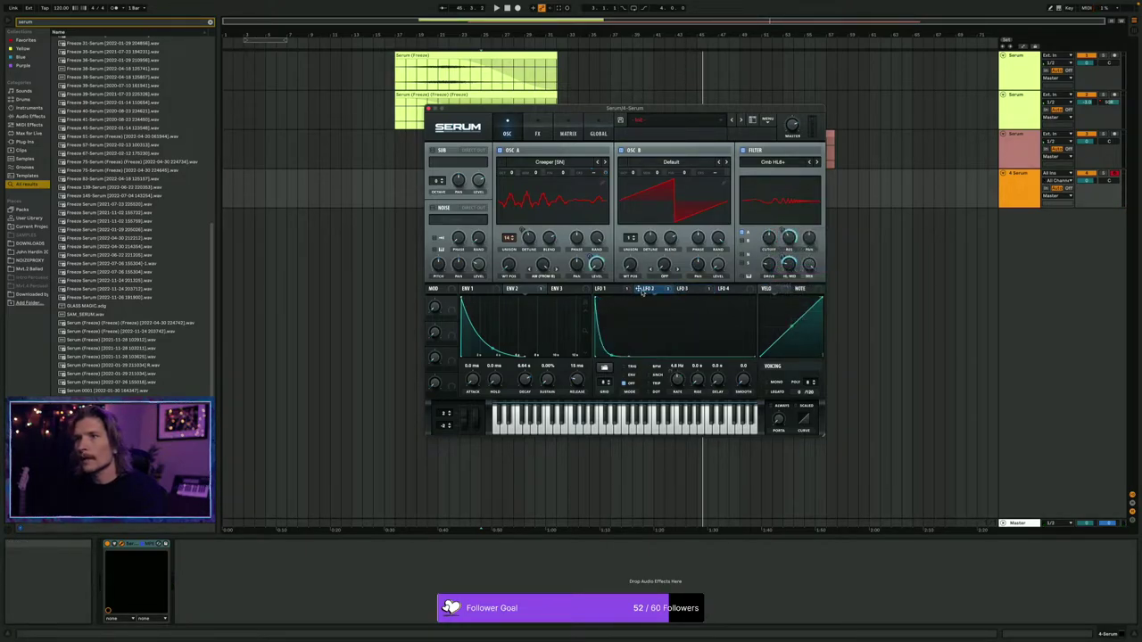
pyautogui.moveTo(638, 289); pyautogui.dragTo(767, 237)
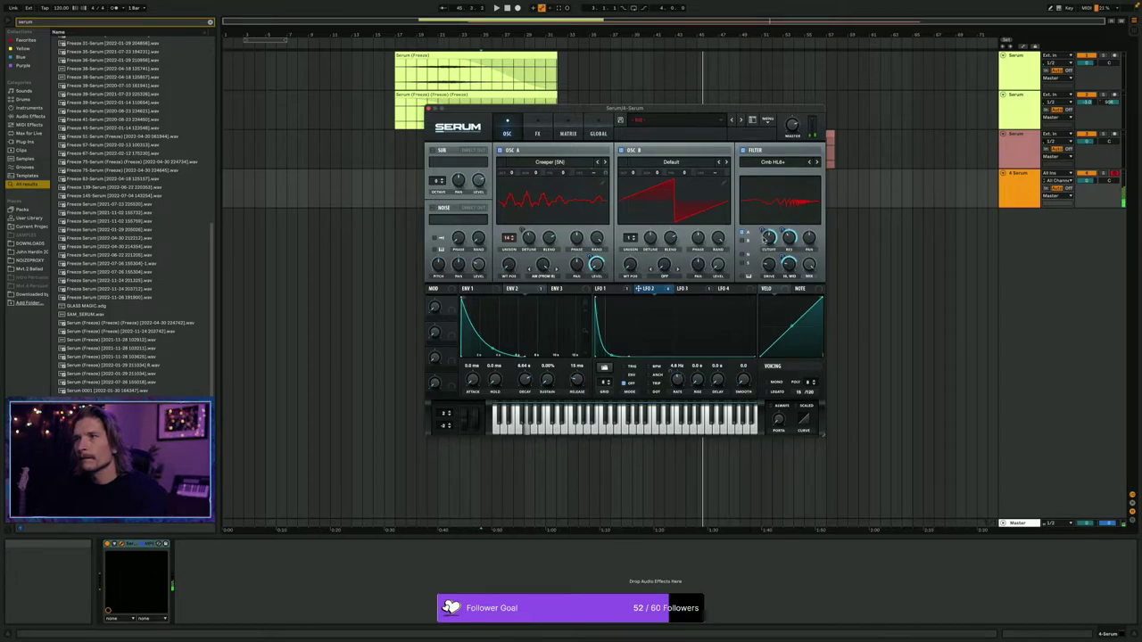
pyautogui.moveTo(769, 239)
pyautogui.mouseDown()
pyautogui.moveTo(770, 264)
pyautogui.moveTo(763, 223)
pyautogui.moveTo(764, 252)
pyautogui.moveTo(767, 235)
pyautogui.mouseUp()
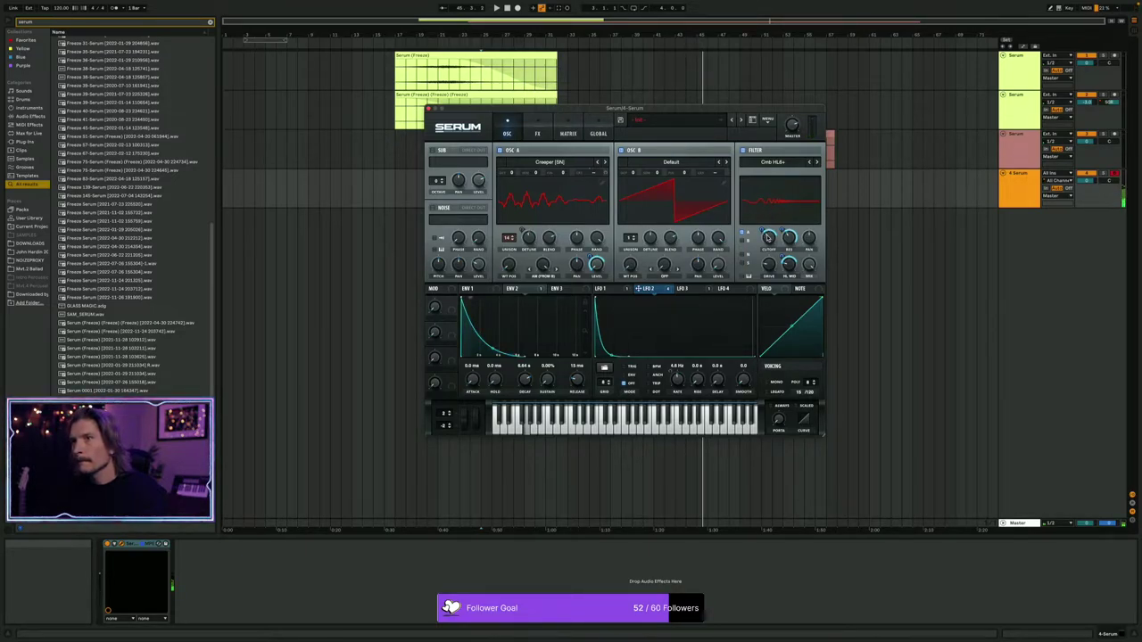
# Try modulating oscillator A's level with envelope 2, and remove that assignment.
pyautogui.click(619, 289)
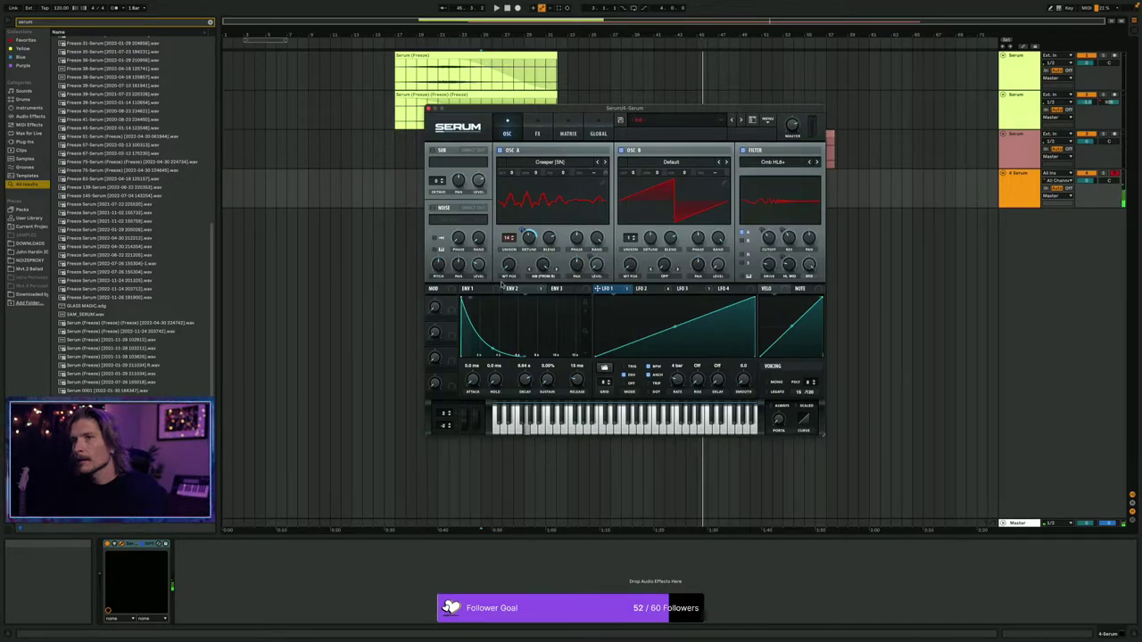
pyautogui.moveTo(509, 287); pyautogui.dragTo(596, 264)
pyautogui.moveTo(594, 276)
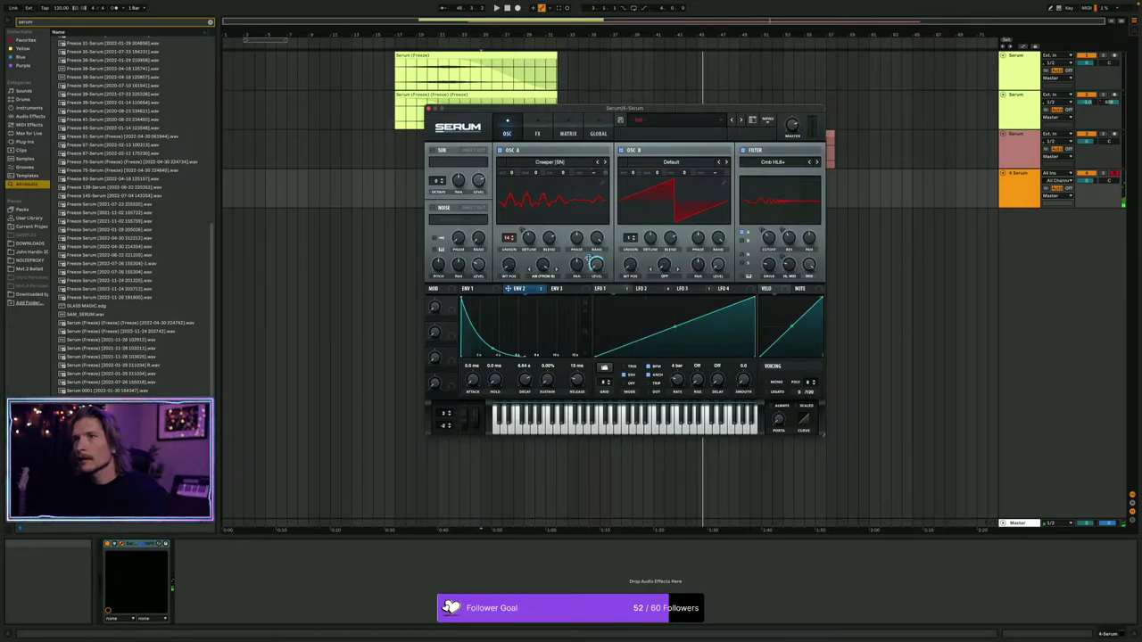
pyautogui.rightClick(594, 265)
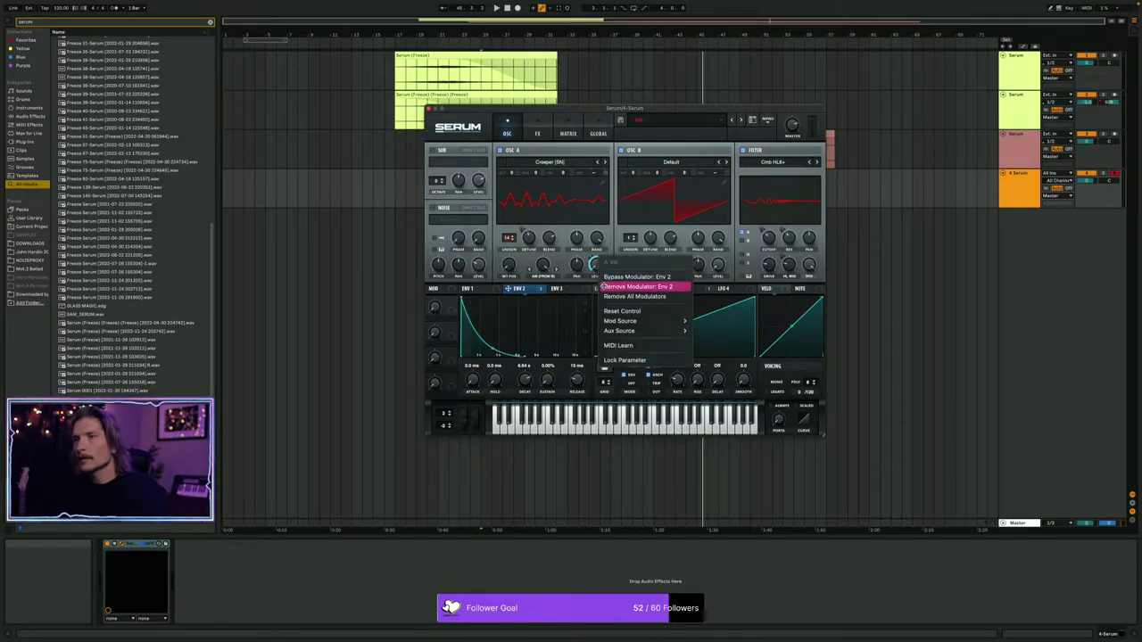
pyautogui.click(604, 287)
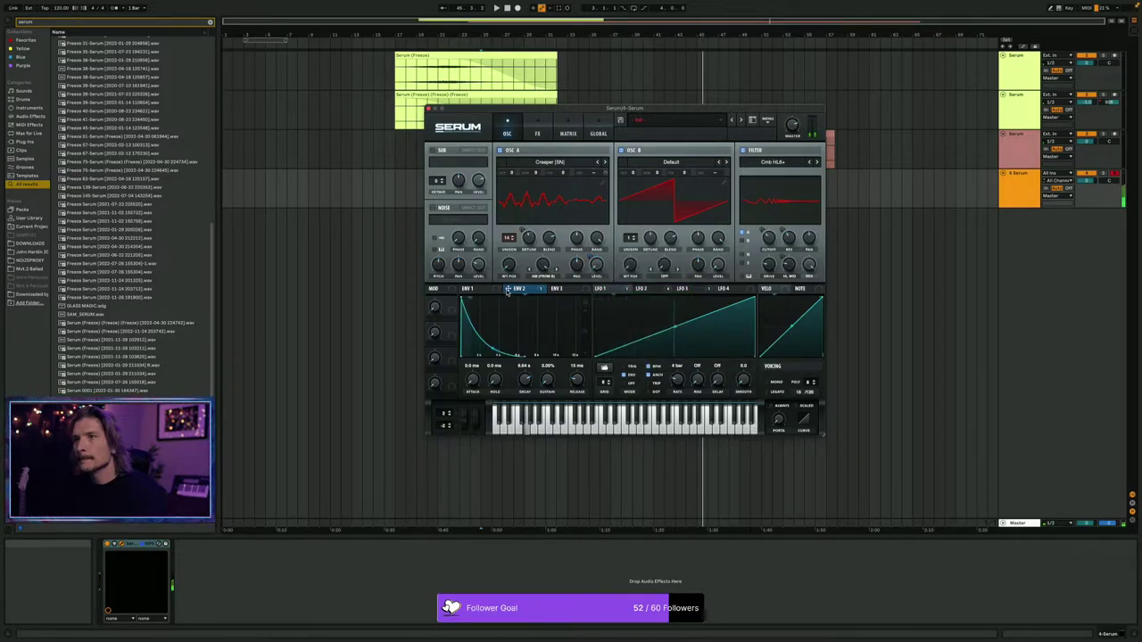
# Try modulating the filter mix with envelope 2, adjust the amount, and remove the assignment.
pyautogui.moveTo(809, 267); pyautogui.dragTo(797, 313)
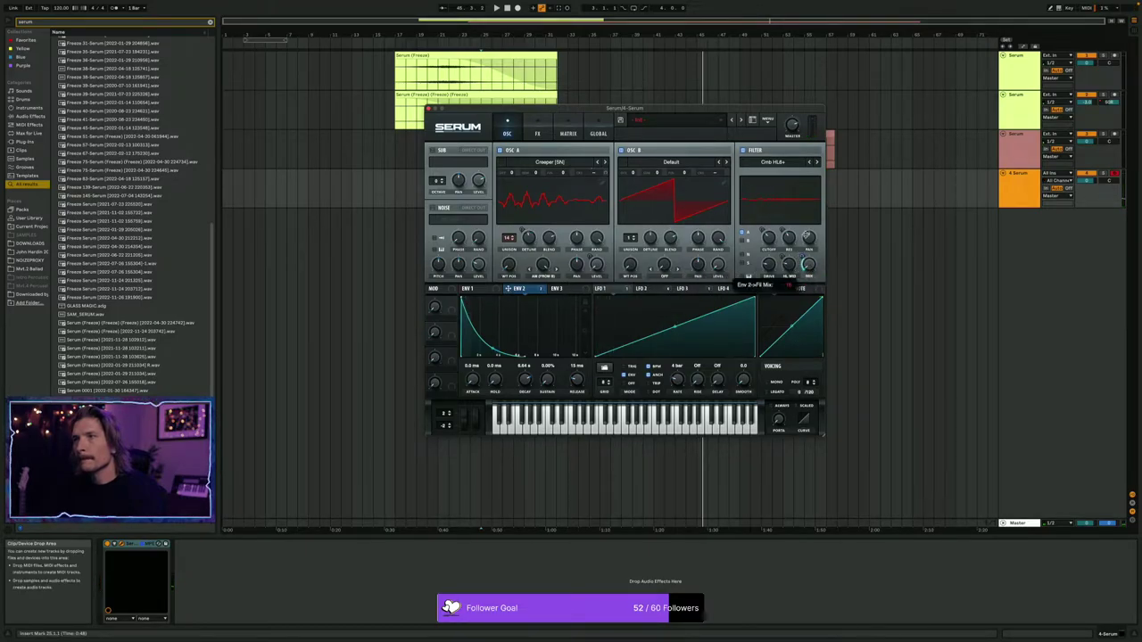
pyautogui.moveTo(808, 265); pyautogui.dragTo(839, 125)
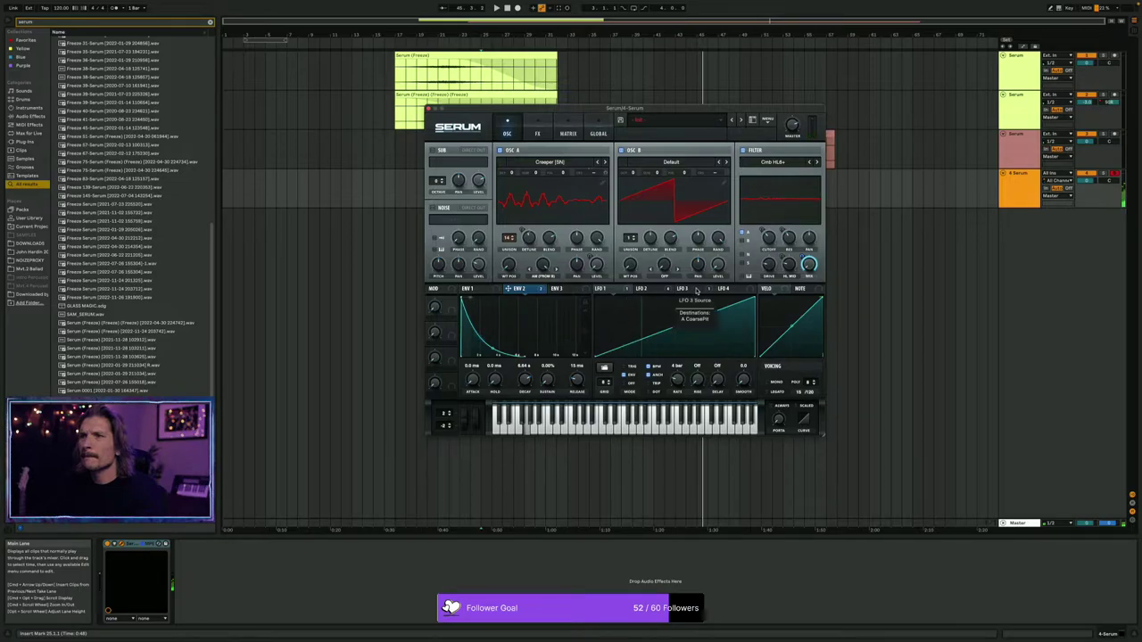
pyautogui.rightClick(809, 266)
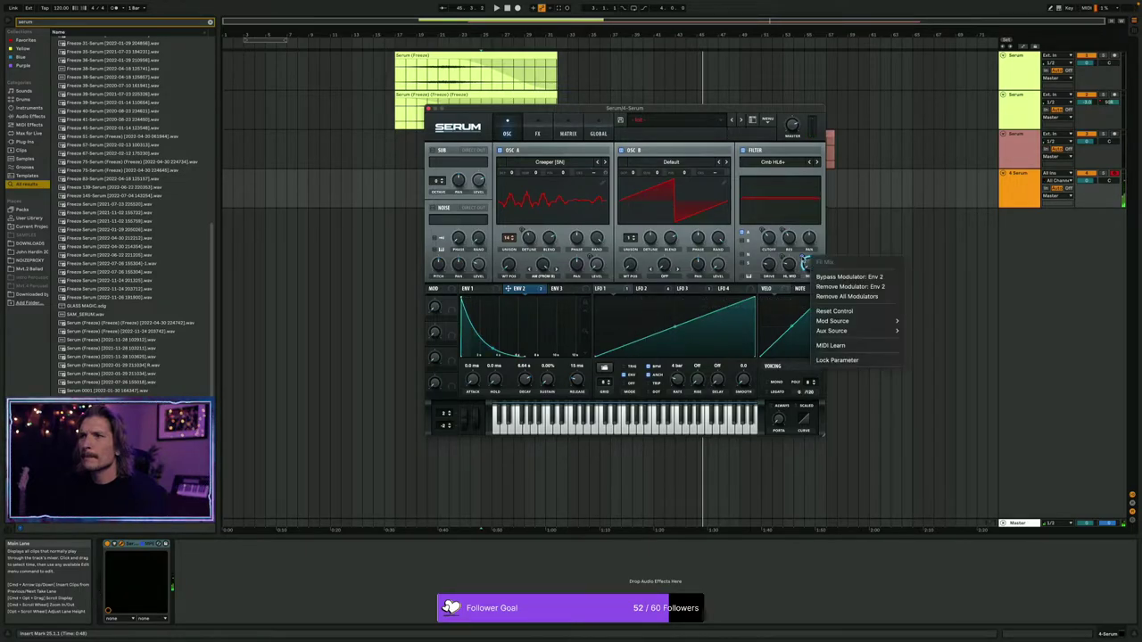
pyautogui.click(811, 274)
pyautogui.rightClick(809, 268)
pyautogui.click(825, 288)
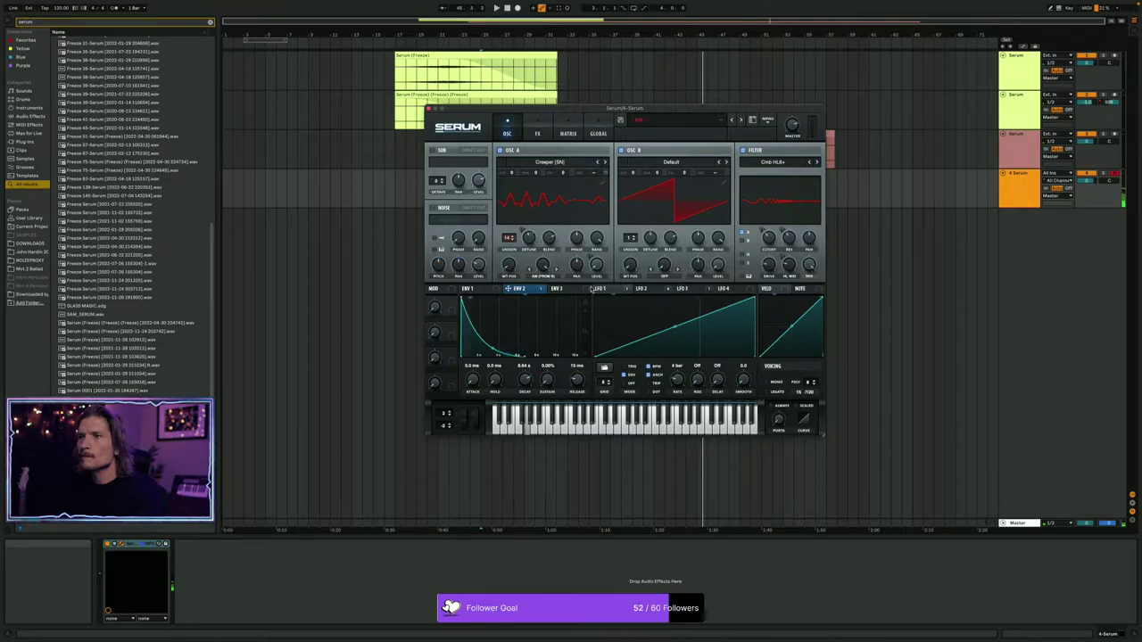
# Assign LFO 1 to modulate the filter's pan.
pyautogui.moveTo(597, 289); pyautogui.dragTo(809, 239)
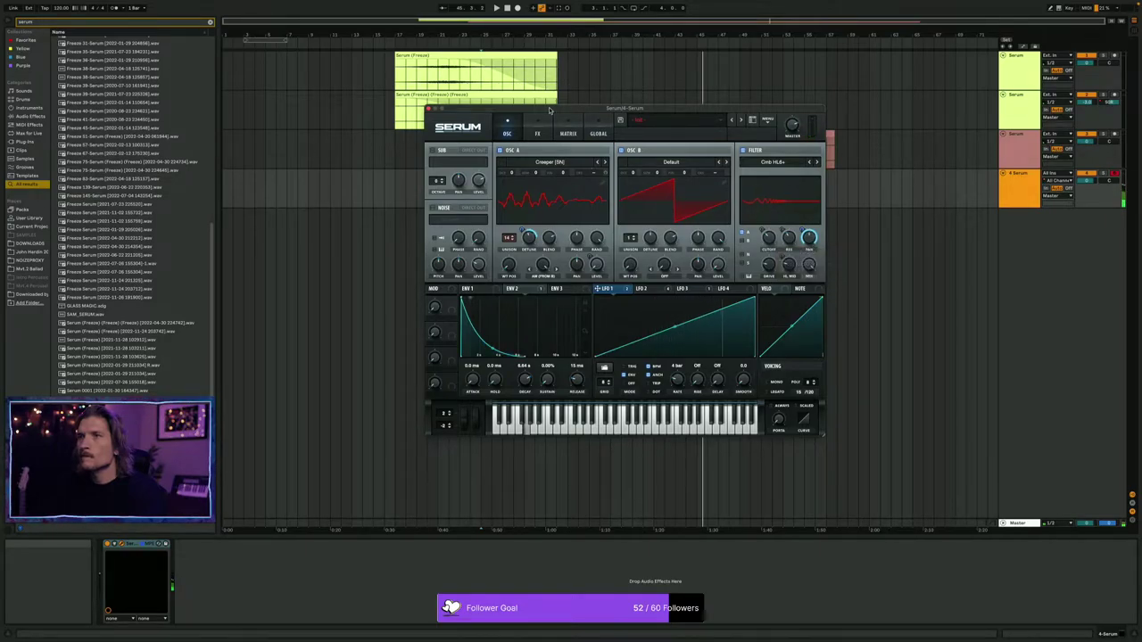
# Enable the chorus effect, raise its delay times, and adjust its low-pass cutoff and feedback.
pyautogui.click(538, 134)
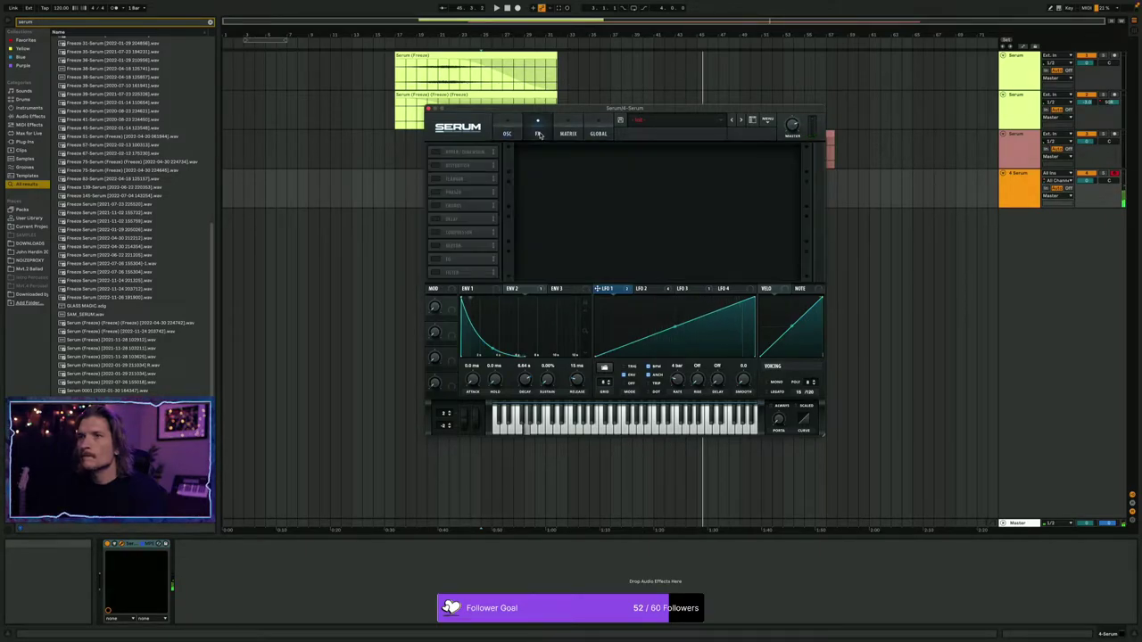
pyautogui.click(435, 205)
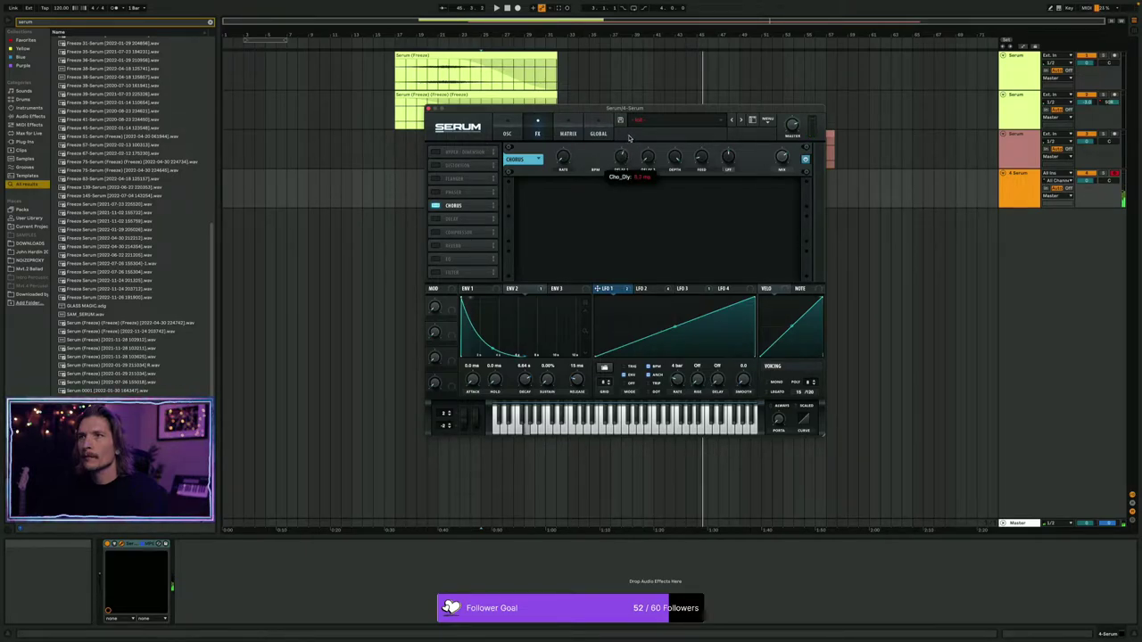
pyautogui.moveTo(650, 157); pyautogui.dragTo(648, 124)
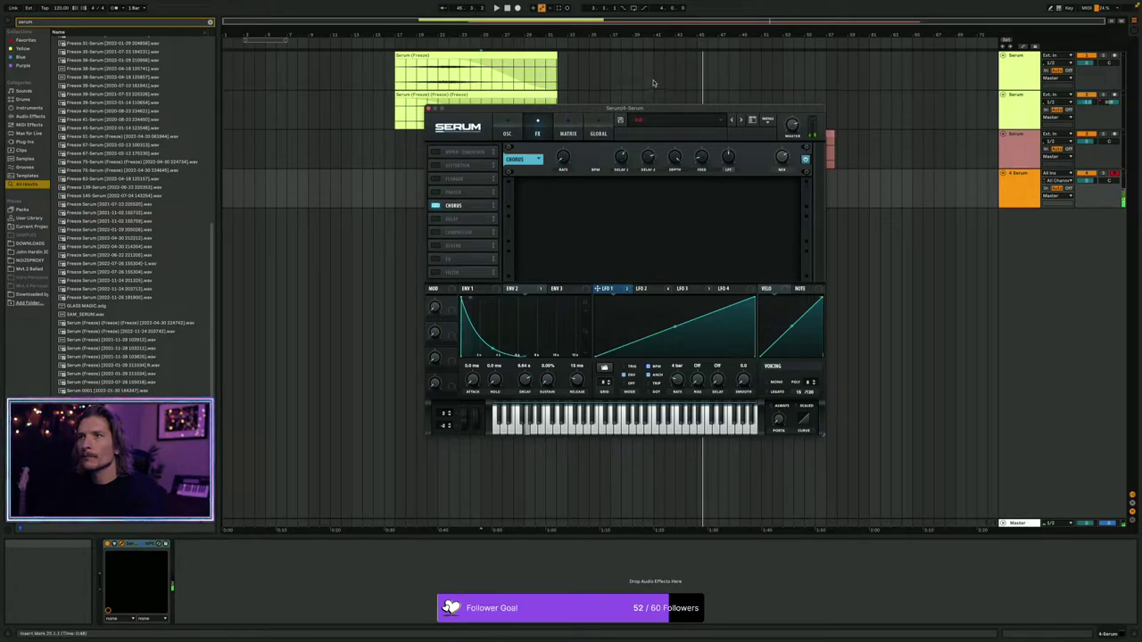
pyautogui.moveTo(728, 158); pyautogui.dragTo(684, 220)
pyautogui.moveTo(703, 160); pyautogui.dragTo(703, 164)
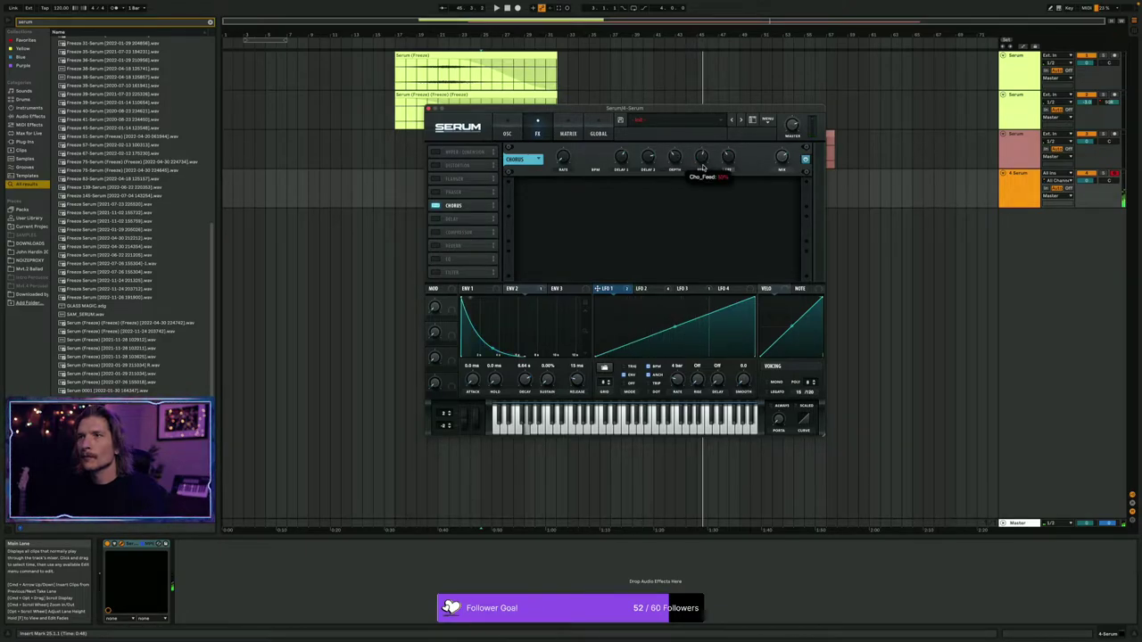
pyautogui.moveTo(707, 203); pyautogui.dragTo(716, 238)
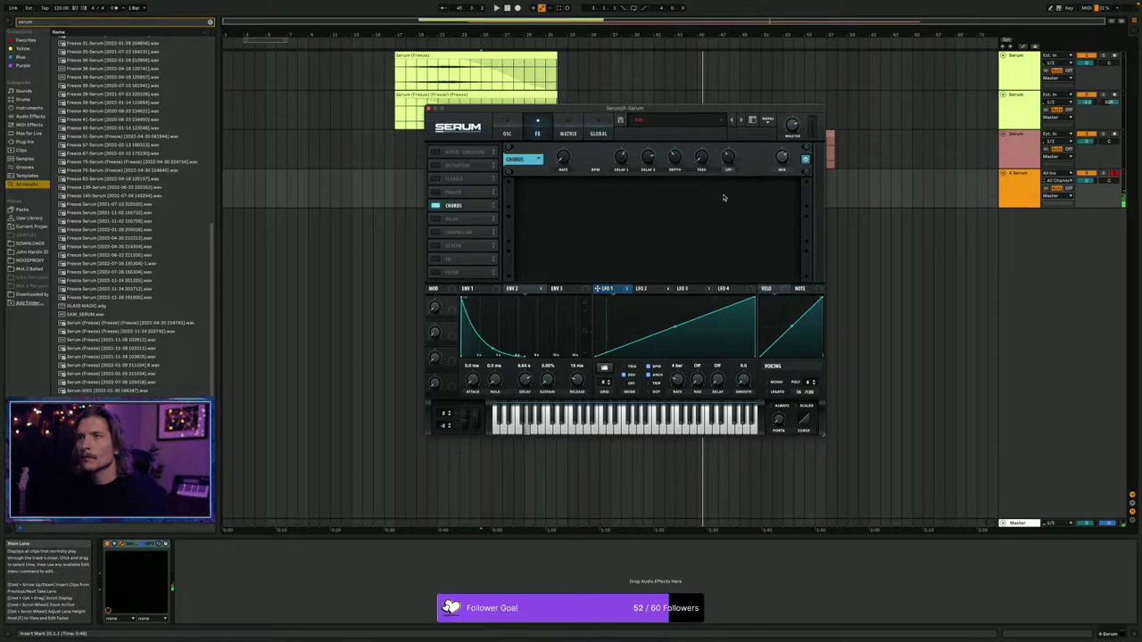
# Enable the phaser, multiband compressor and delay effects, with the delay in ping-pong mode.
pyautogui.click(437, 193)
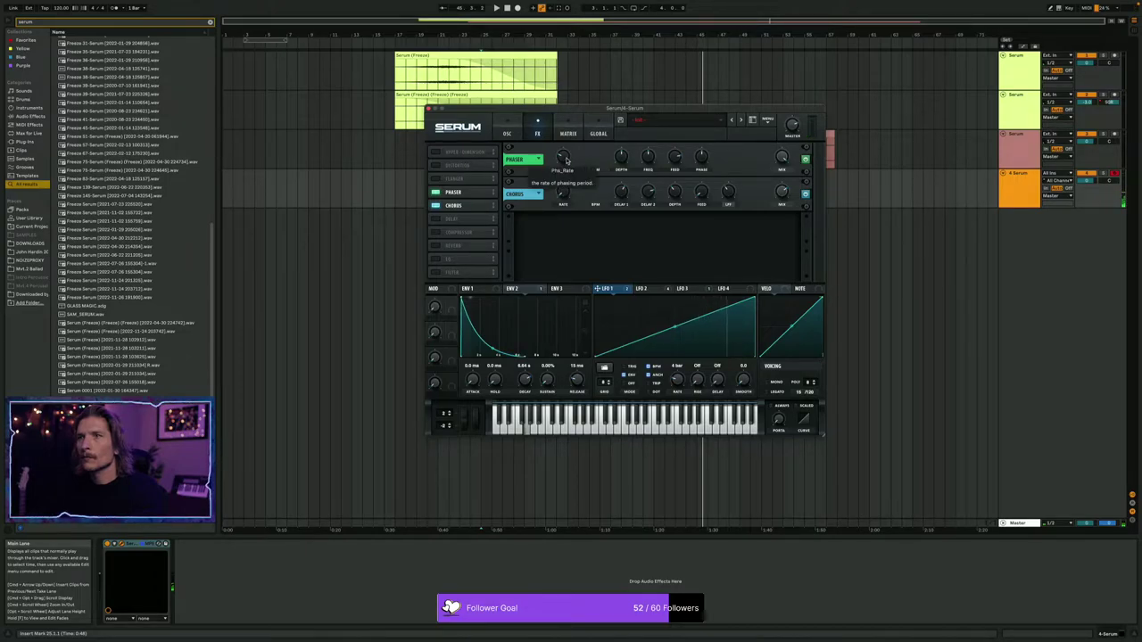
pyautogui.click(442, 232)
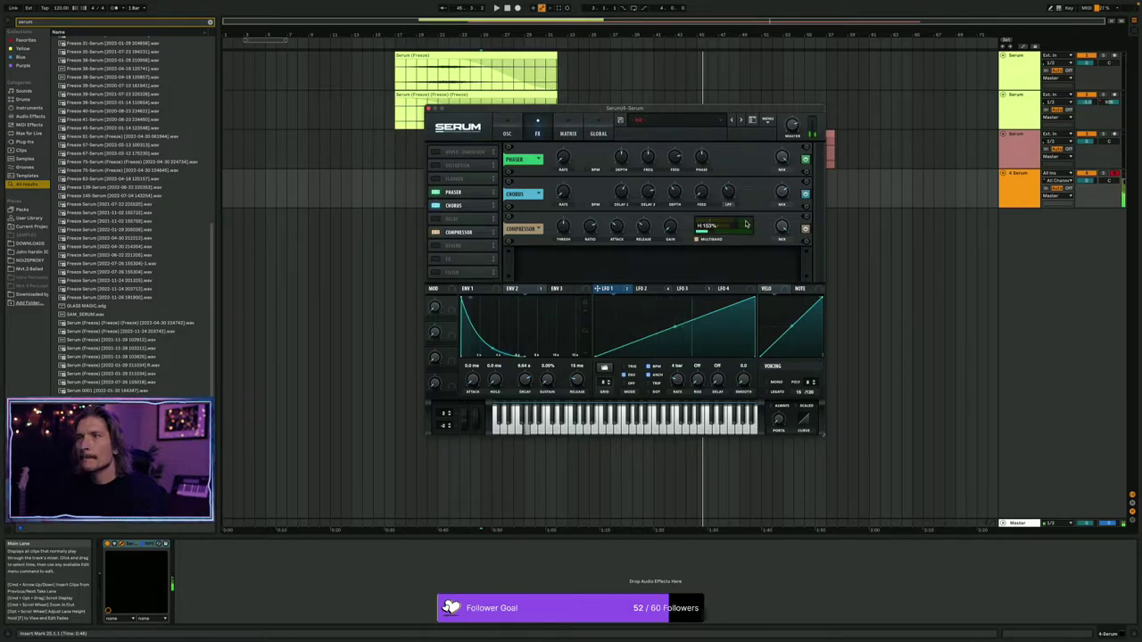
pyautogui.click(438, 219)
pyautogui.click(716, 238)
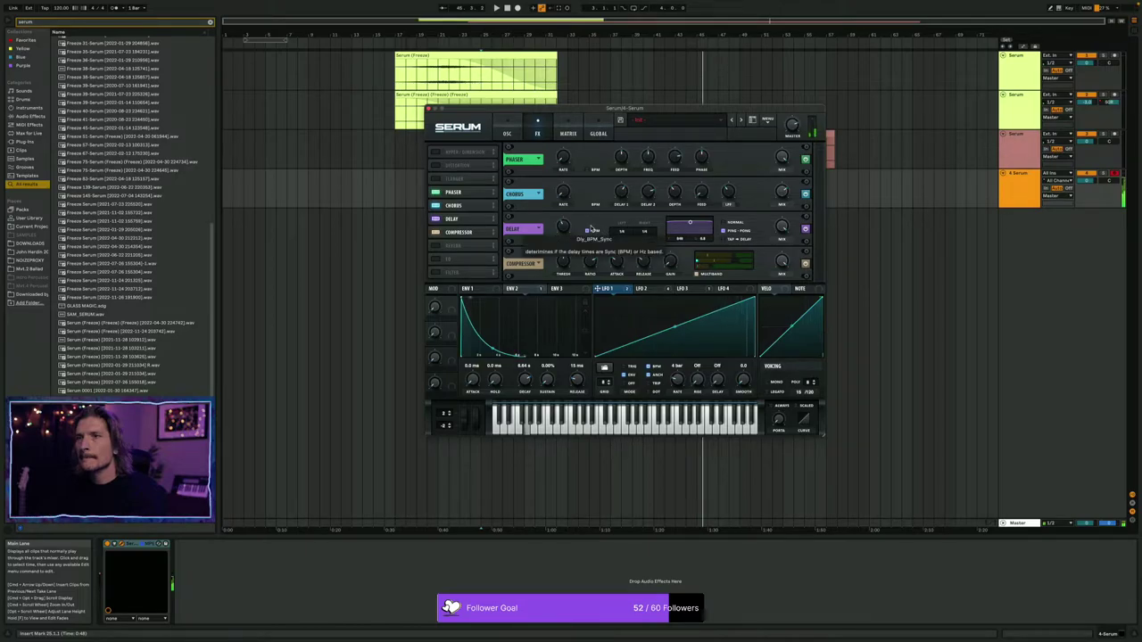
pyautogui.moveTo(569, 239)
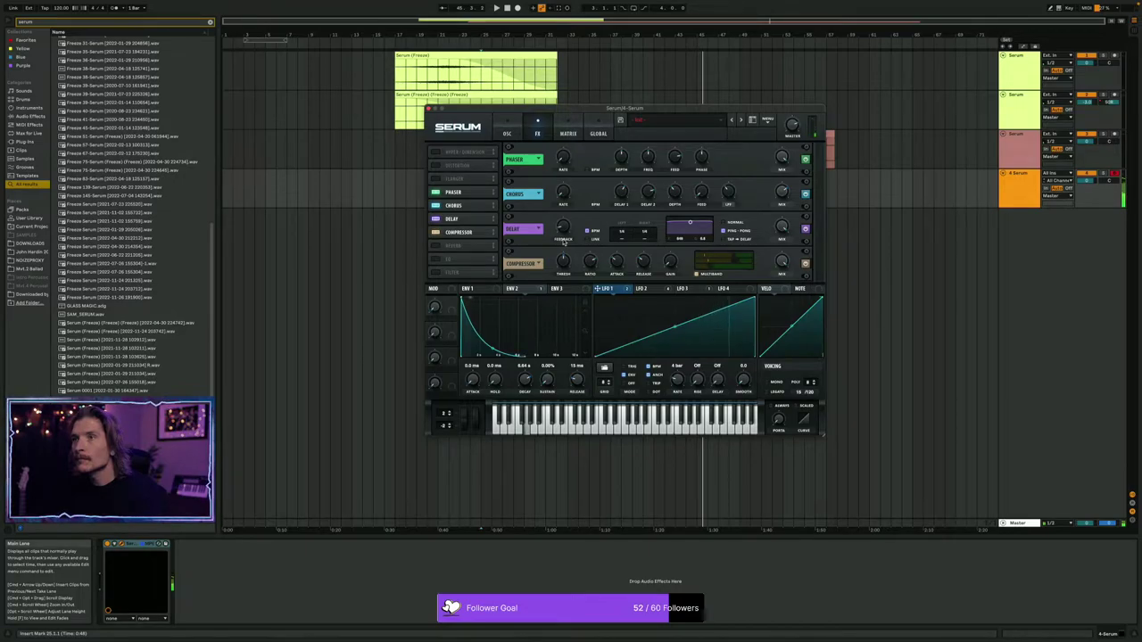
# Shape envelope 1 with an attack of about 4.7 s, a decay of about 5.18 s and -∞ dB sustain.
pyautogui.click(478, 289)
pyautogui.moveTo(475, 366); pyautogui.dragTo(543, 549)
pyautogui.moveTo(524, 382); pyautogui.dragTo(526, 365)
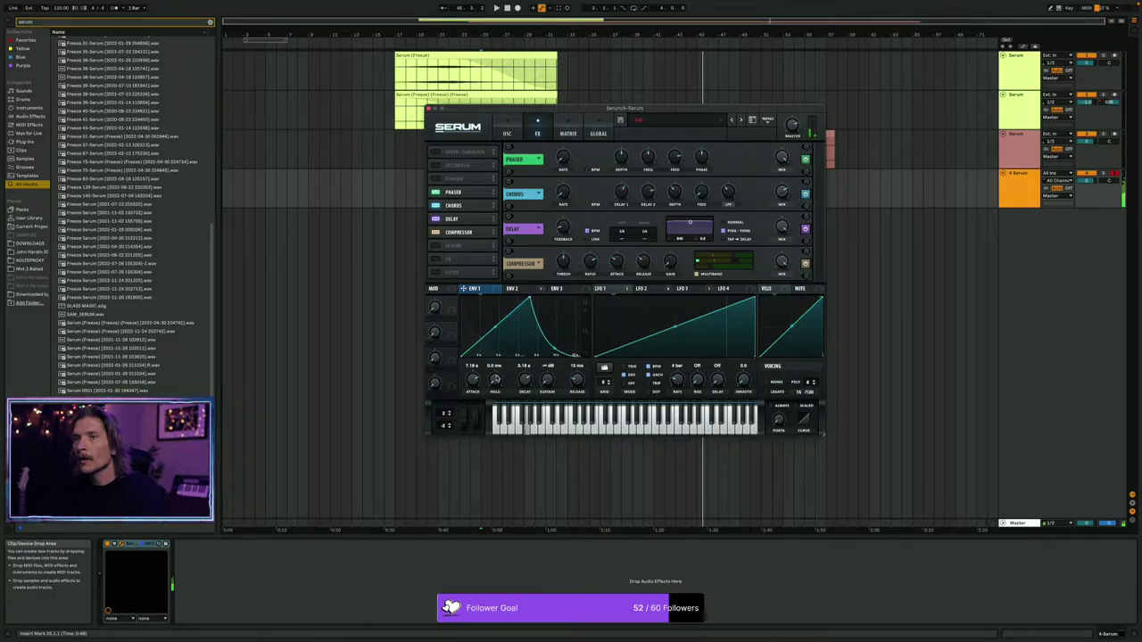
pyautogui.moveTo(530, 298); pyautogui.dragTo(507, 309)
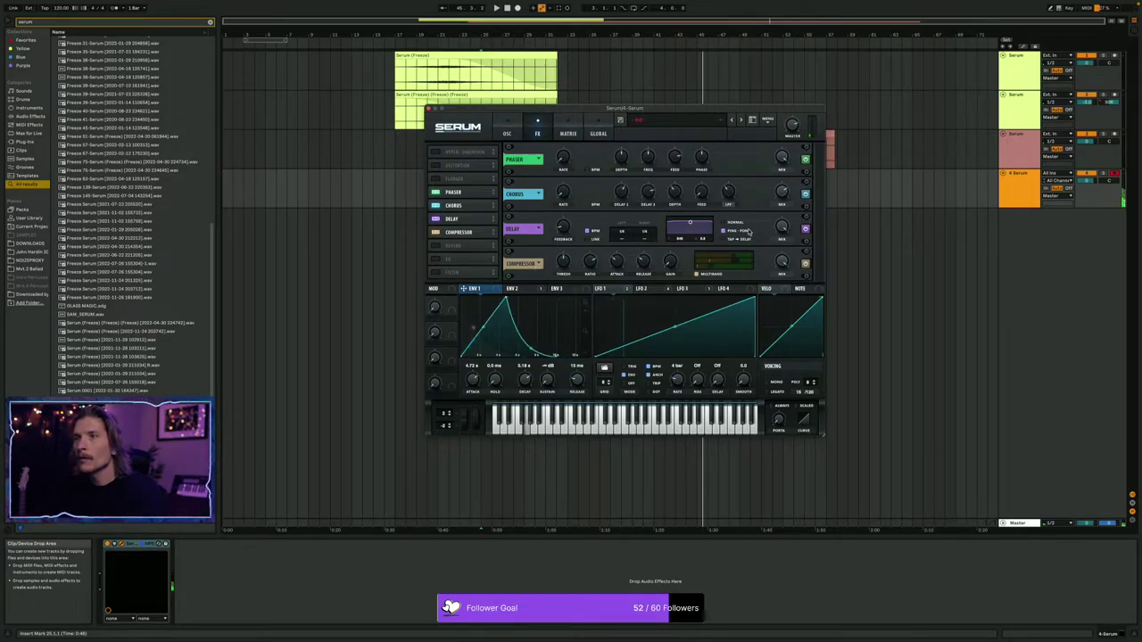
# Lower the delay's mix slightly and enable the reverb effect in Hall mode.
pyautogui.moveTo(780, 227); pyautogui.dragTo(781, 238)
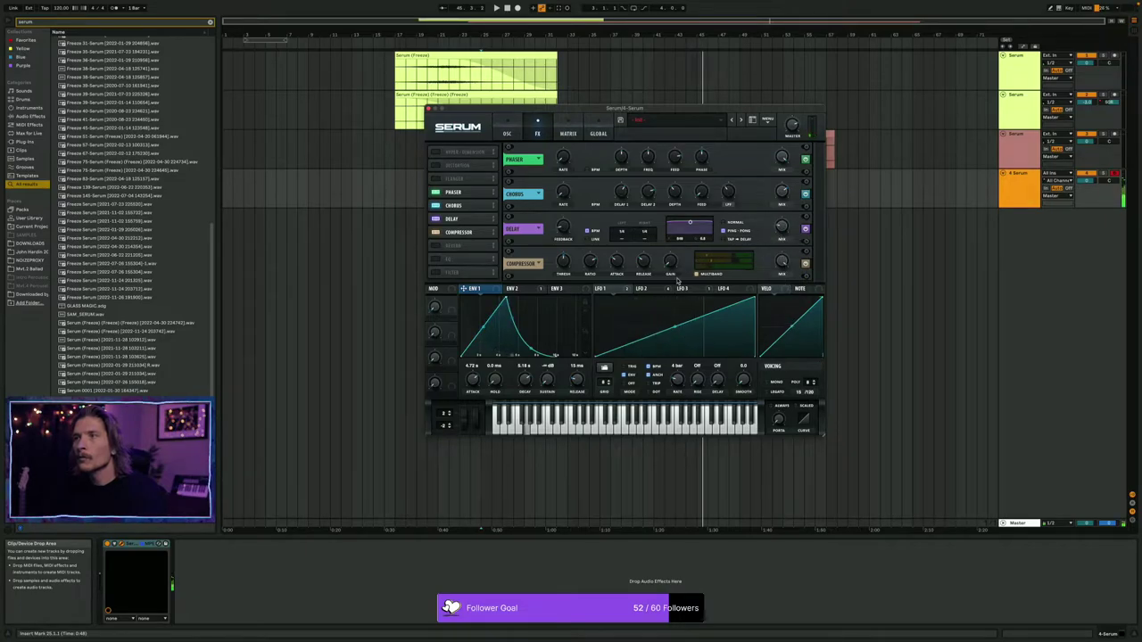
pyautogui.click(438, 246)
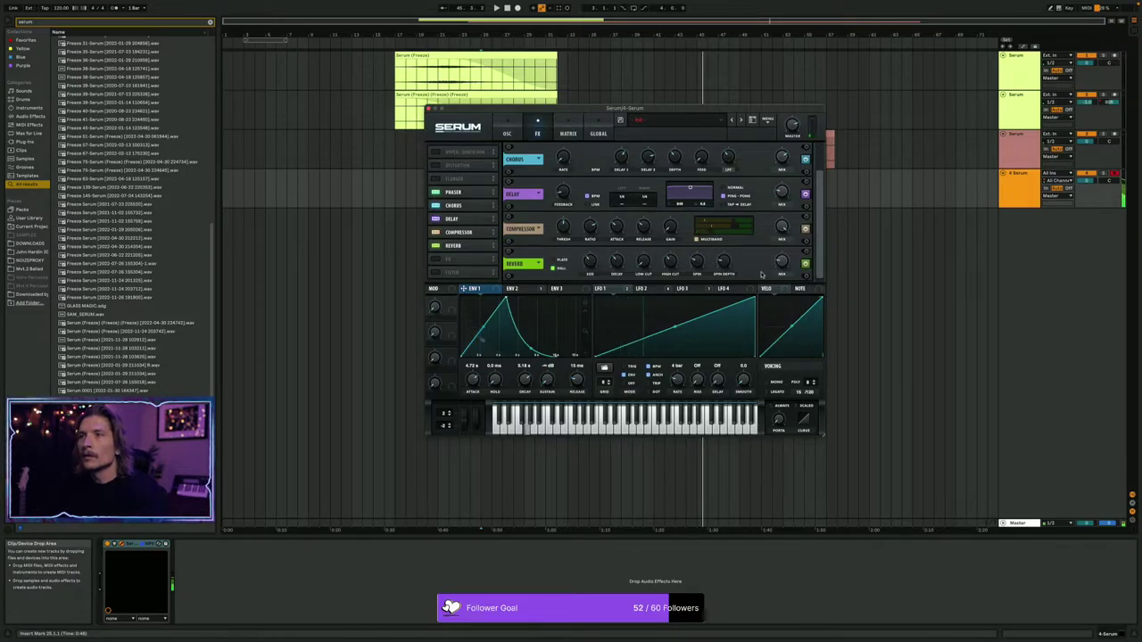
pyautogui.moveTo(781, 270)
pyautogui.moveTo(589, 265)
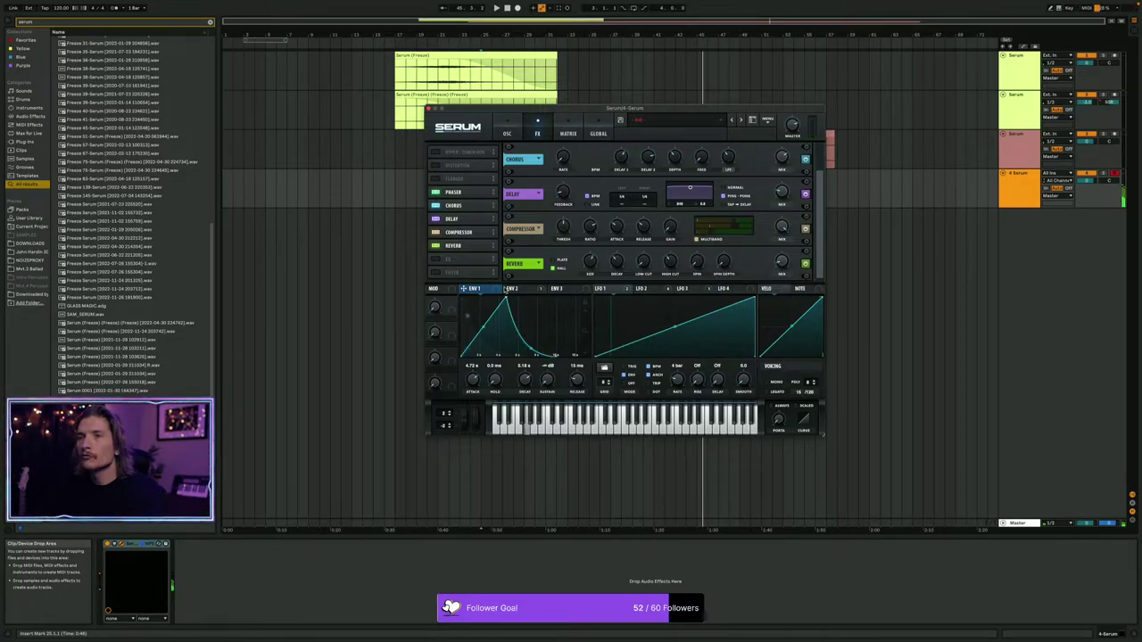
# Enable the filter effect, choose the French LP filter type and raise its resonance.
pyautogui.click(436, 273)
pyautogui.click(575, 265)
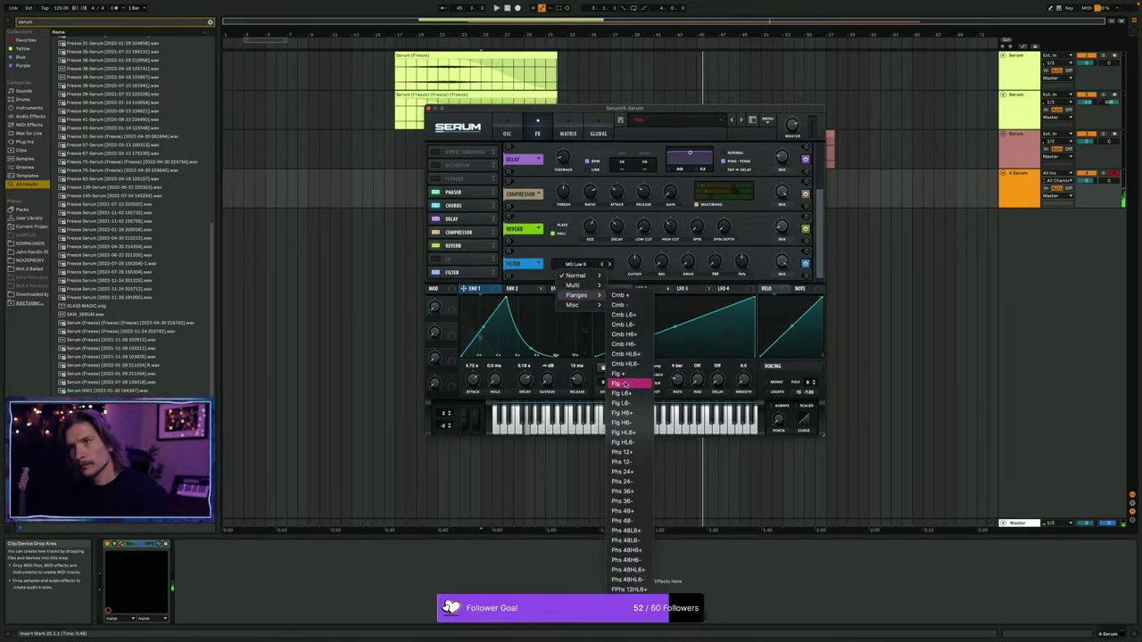
pyautogui.moveTo(572, 304)
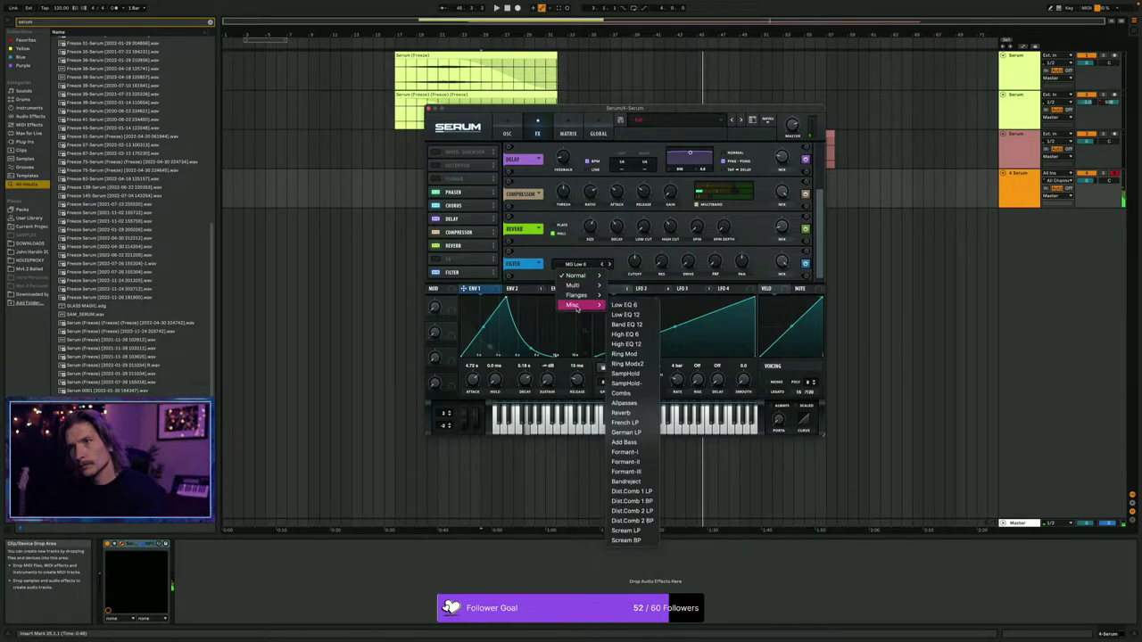
pyautogui.click(625, 422)
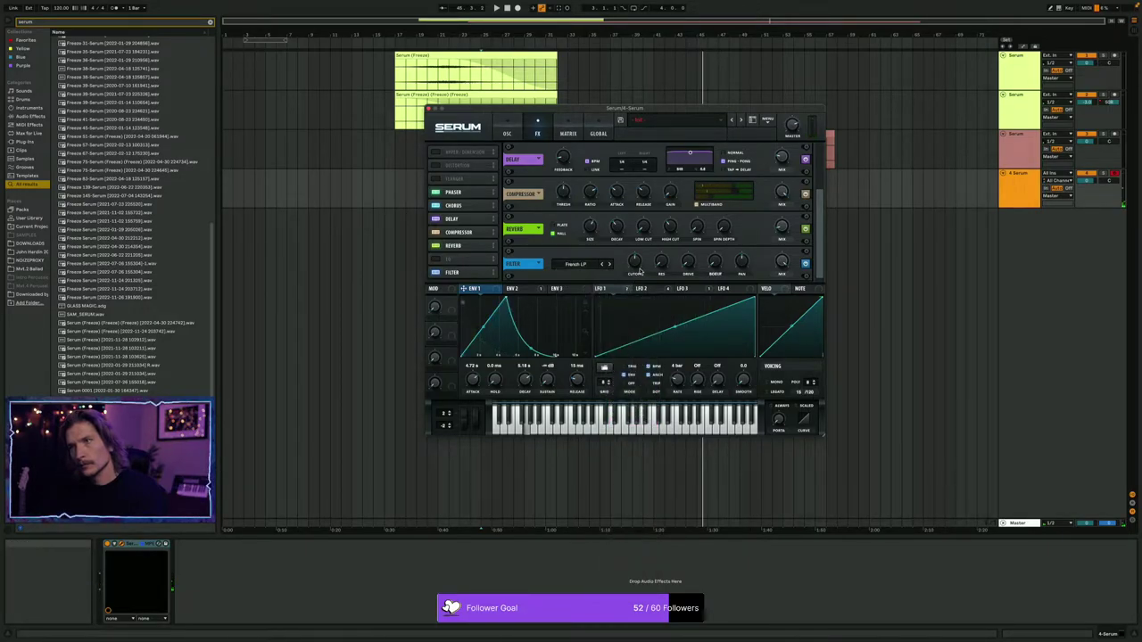
pyautogui.moveTo(661, 265); pyautogui.dragTo(716, 242)
pyautogui.moveTo(691, 260)
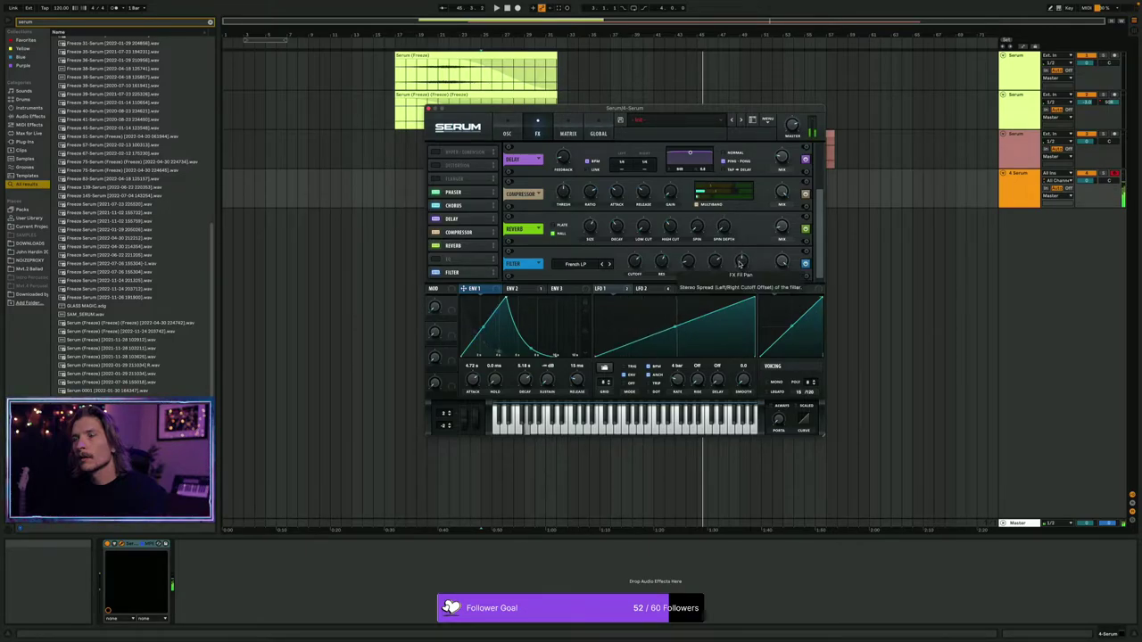
# Modulate the filter effect's pan with LFO 1 and move the filter between the chorus and delay in the effects chain.
pyautogui.moveTo(597, 288); pyautogui.dragTo(741, 261)
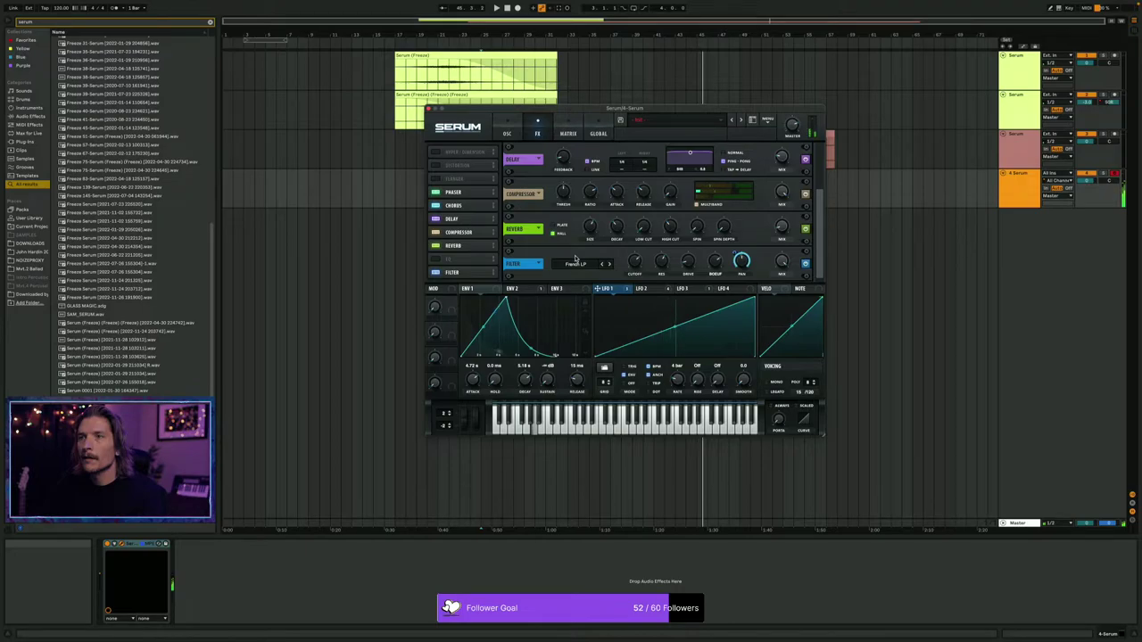
pyautogui.moveTo(494, 274); pyautogui.dragTo(493, 218)
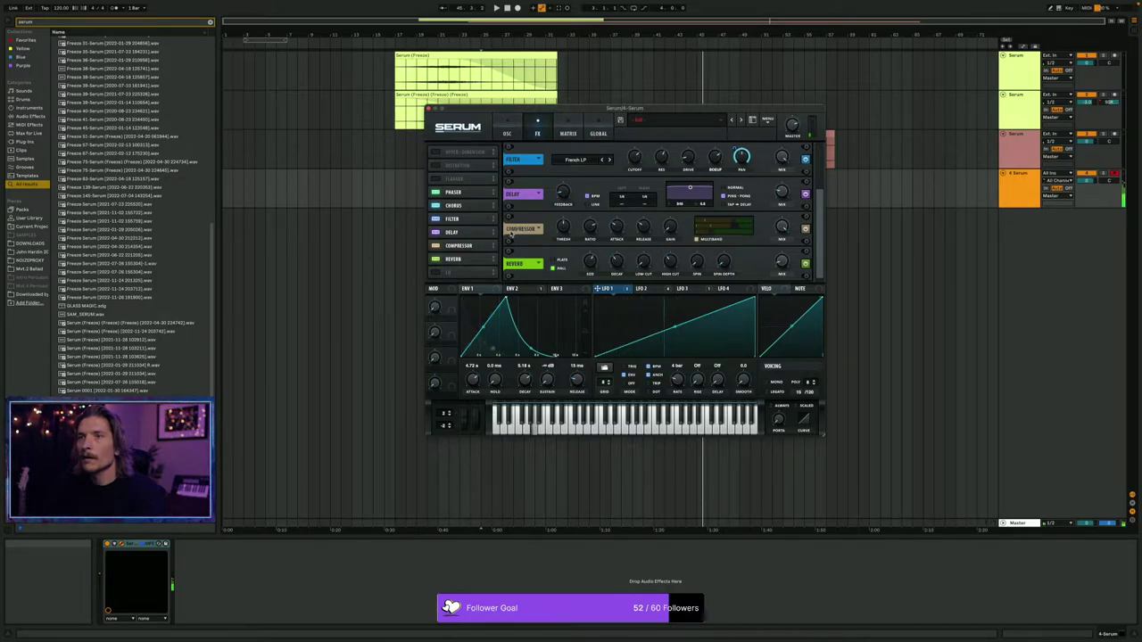
# Enable the Tube distortion with its filter in Pre mode, shift it to a 50% band-pass, raise the frequency slightly and lower the mix.
pyautogui.click(446, 168)
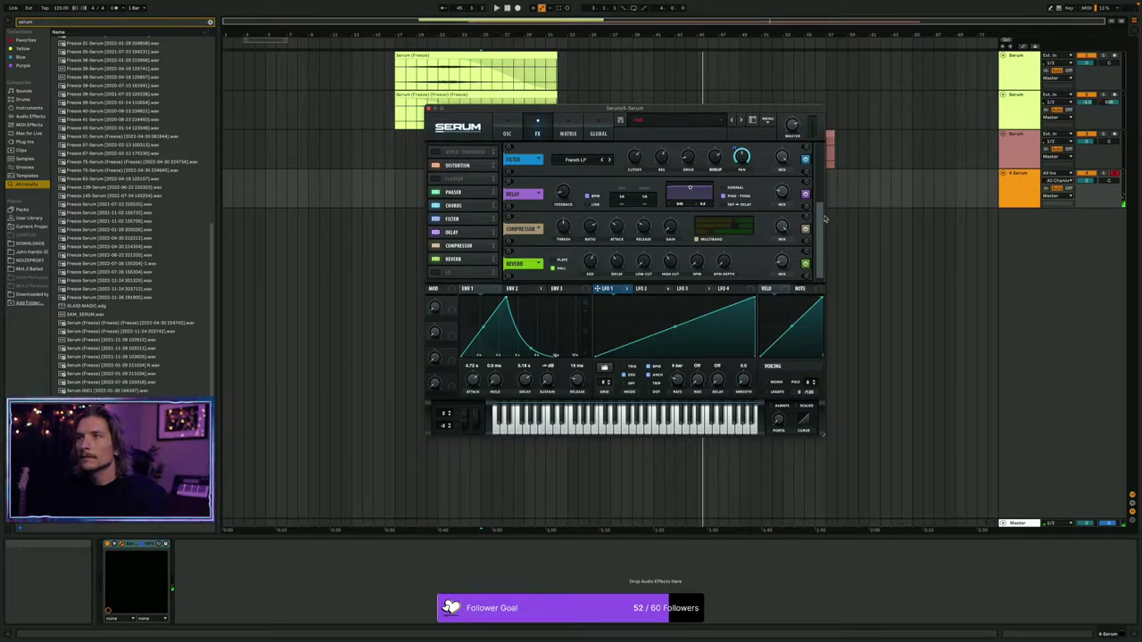
pyautogui.scroll(3, 818, 190)
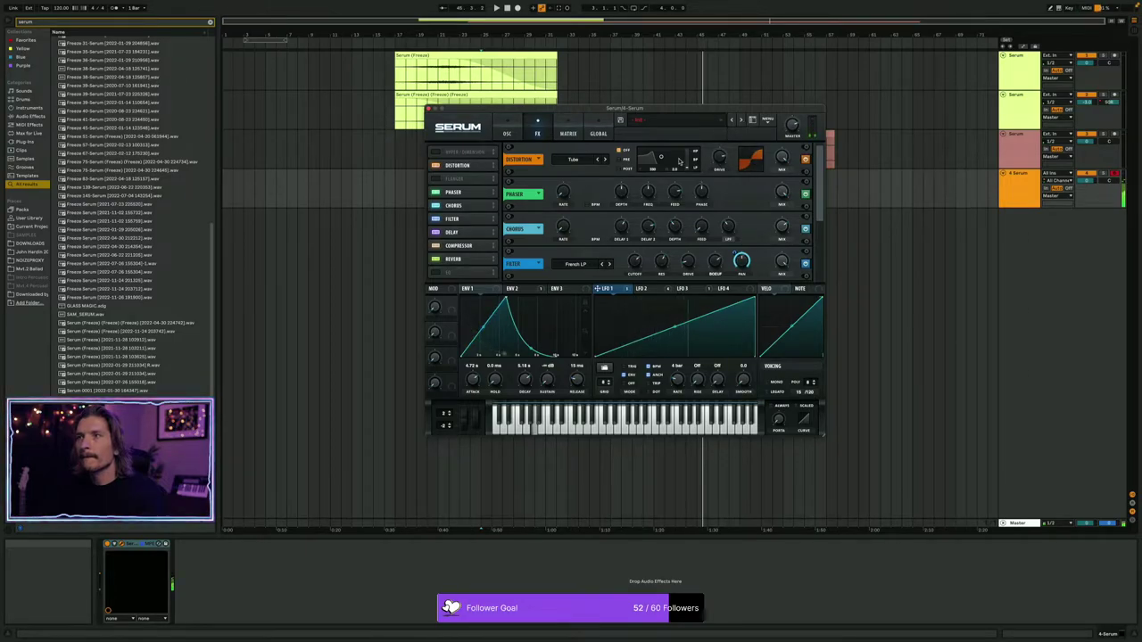
pyautogui.click(620, 159)
pyautogui.moveTo(697, 163); pyautogui.dragTo(687, 113)
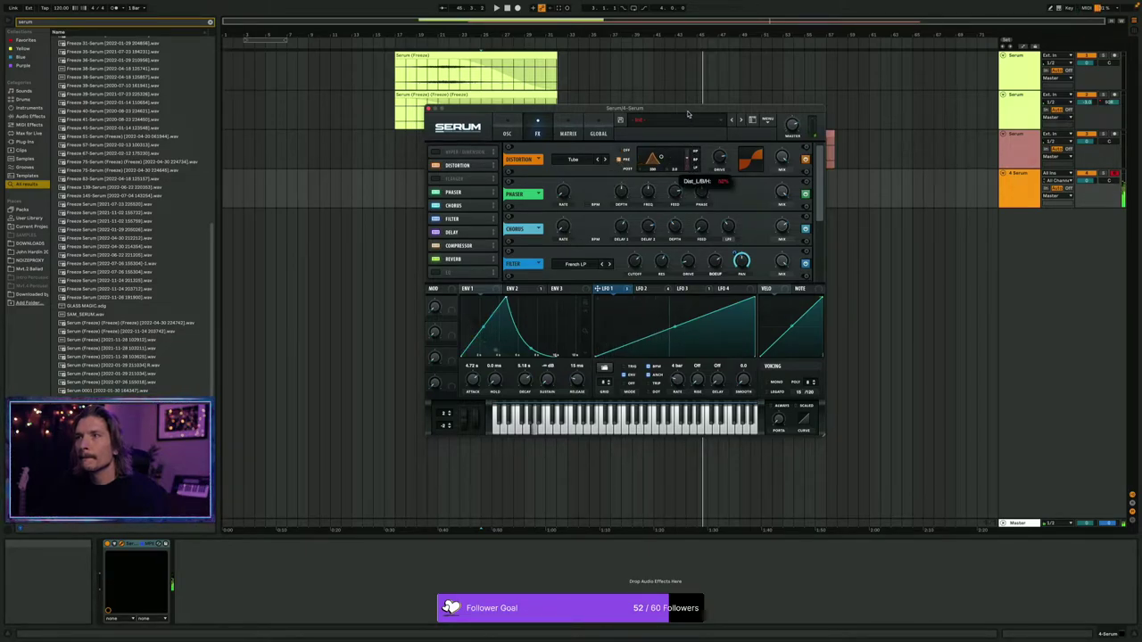
pyautogui.moveTo(662, 161); pyautogui.dragTo(671, 161)
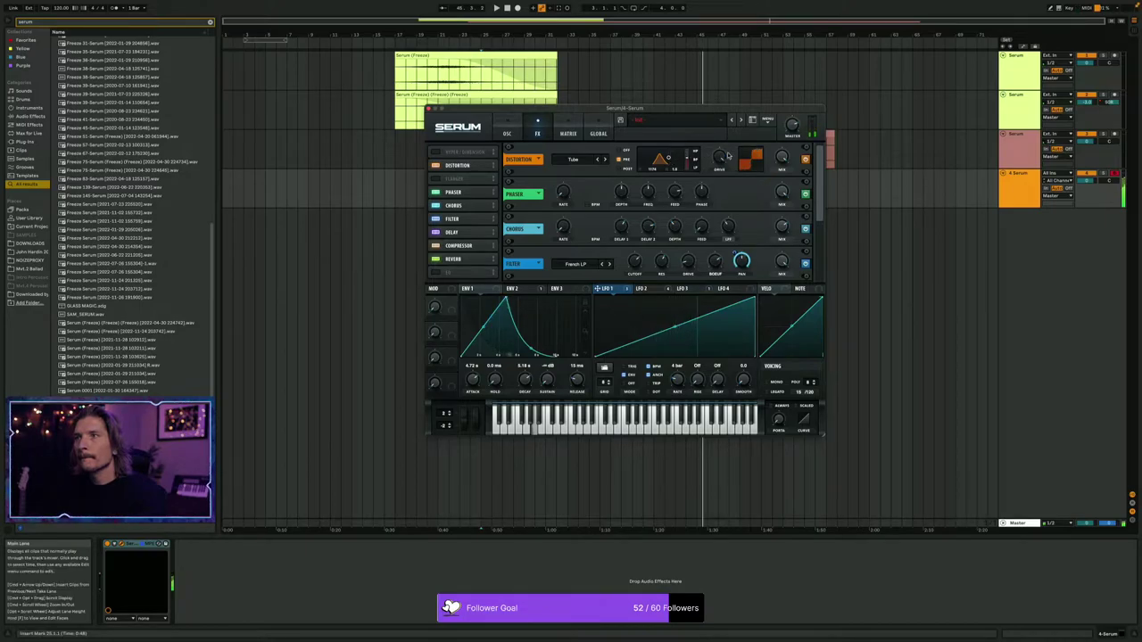
pyautogui.moveTo(783, 158); pyautogui.dragTo(784, 187)
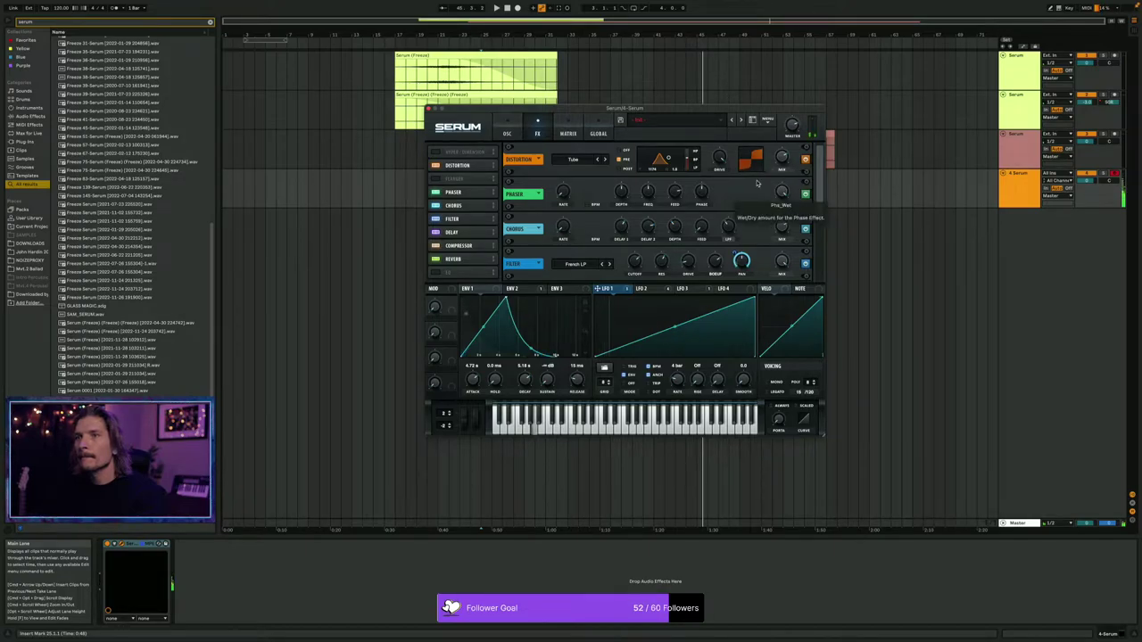
# Turn on oscillator B with its Default wavetable.
pyautogui.click(507, 121)
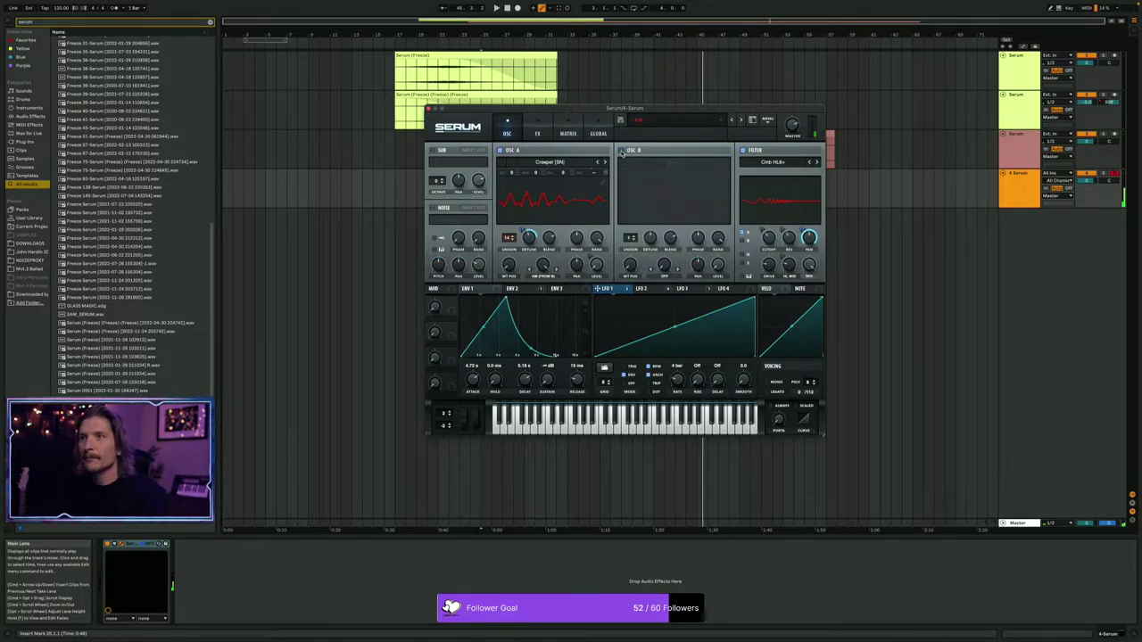
# Compare the sound with the compressor, delay, filter and phaser effects each bypassed and re-enabled in turn.
pyautogui.click(537, 129)
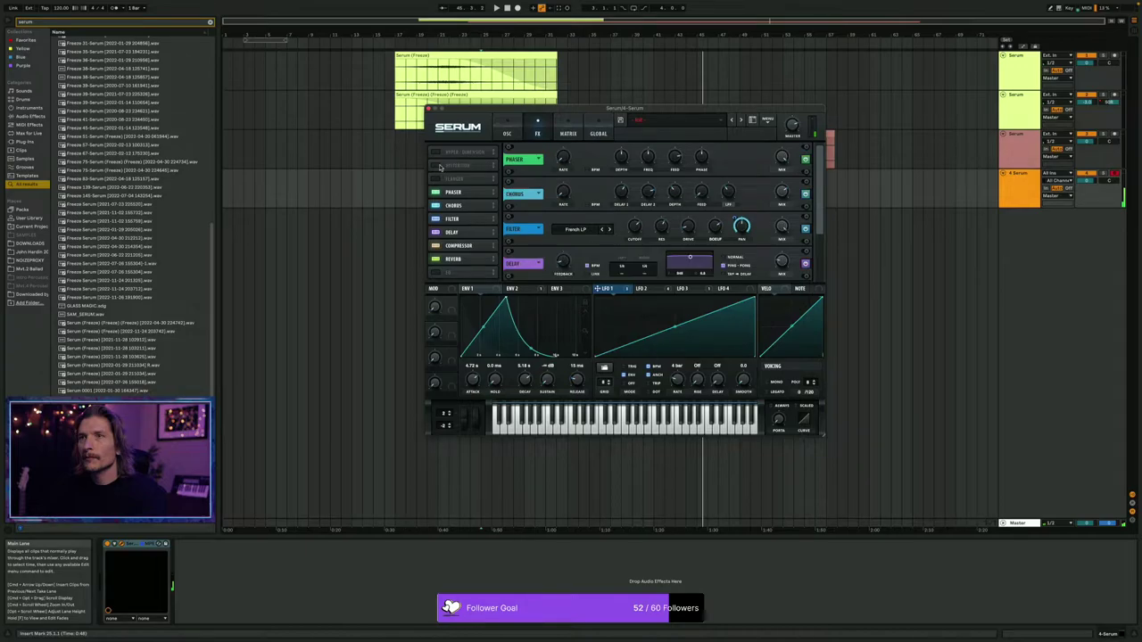
pyautogui.click(435, 246)
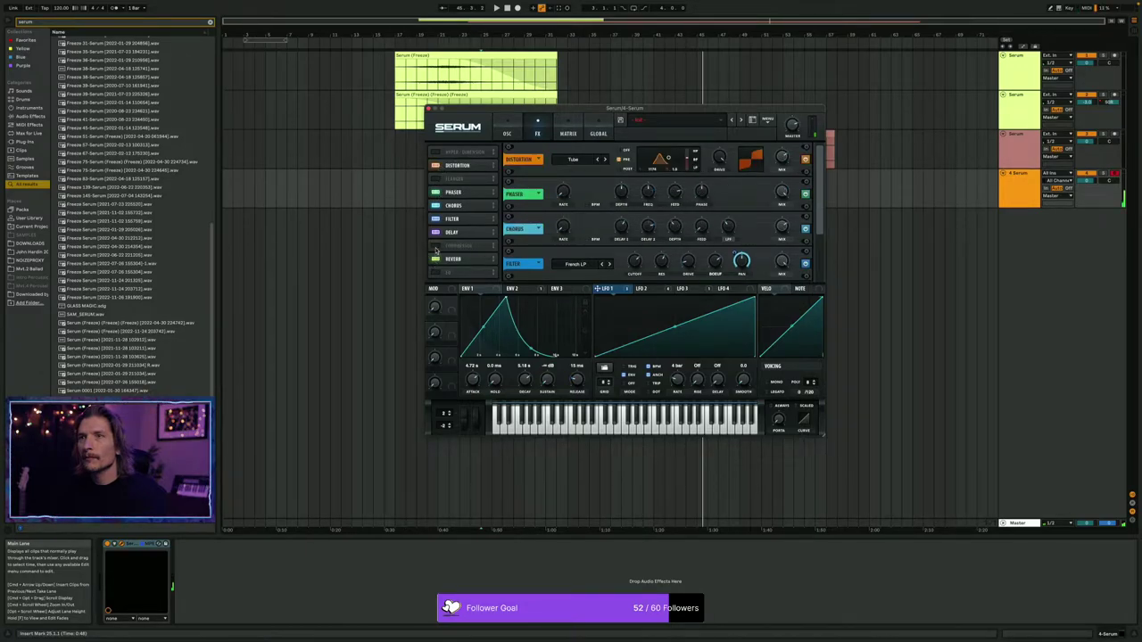
pyautogui.click(436, 246)
pyautogui.click(435, 232)
pyautogui.click(435, 231)
pyautogui.click(436, 219)
pyautogui.click(435, 218)
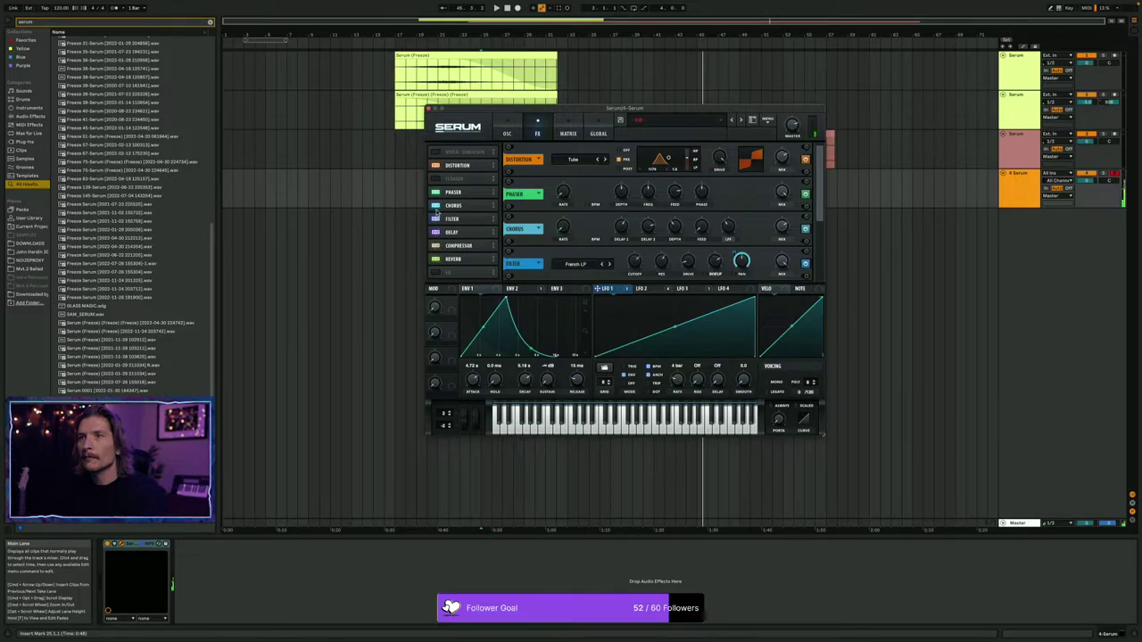
pyautogui.click(436, 192)
pyautogui.click(436, 193)
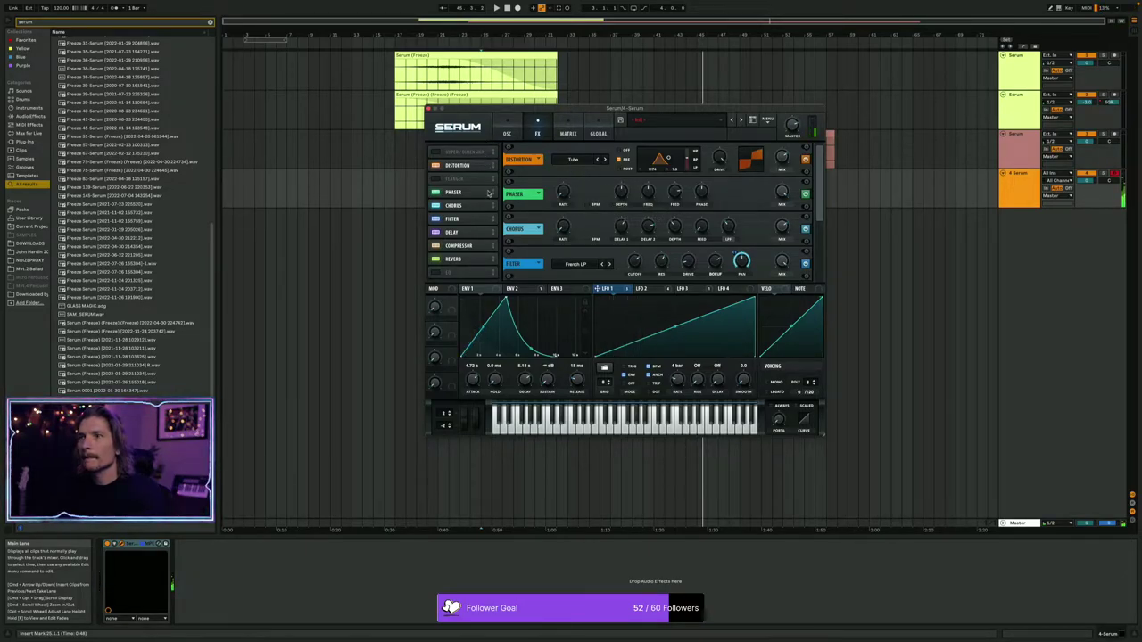
# Lengthen envelope 1's release to about 3.6 s and close the plug-in window.
pyautogui.moveTo(555, 355); pyautogui.dragTo(579, 346)
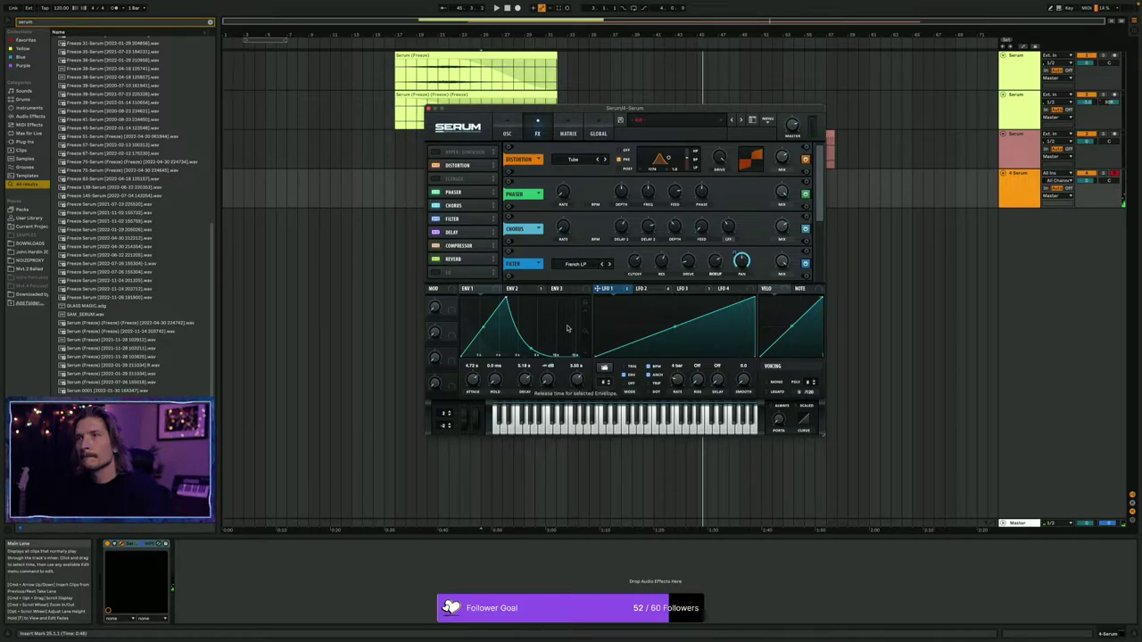
pyautogui.click(428, 110)
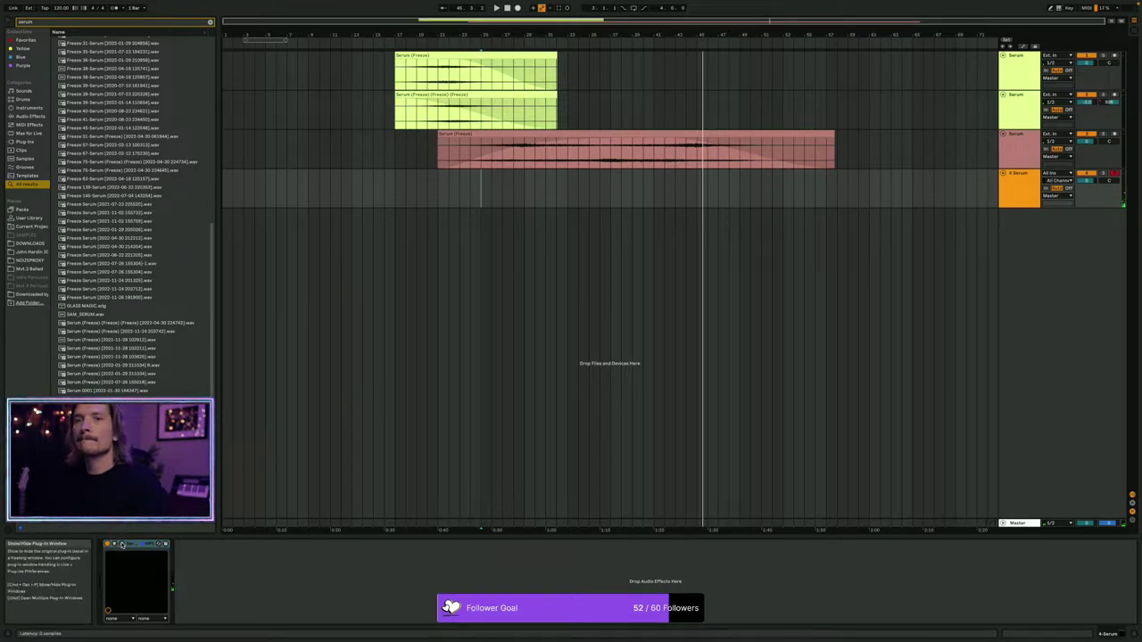
# Reopen the Serum plug-in window and lower LFO 2's rate to about 1.0 Hz.
pyautogui.click(121, 544)
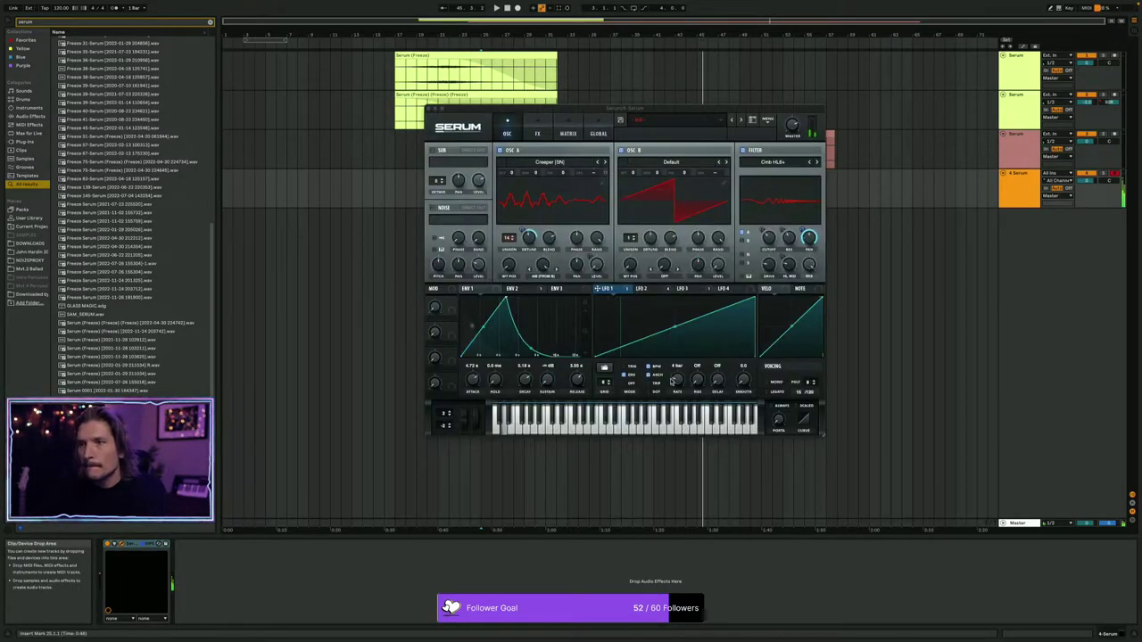
pyautogui.click(642, 289)
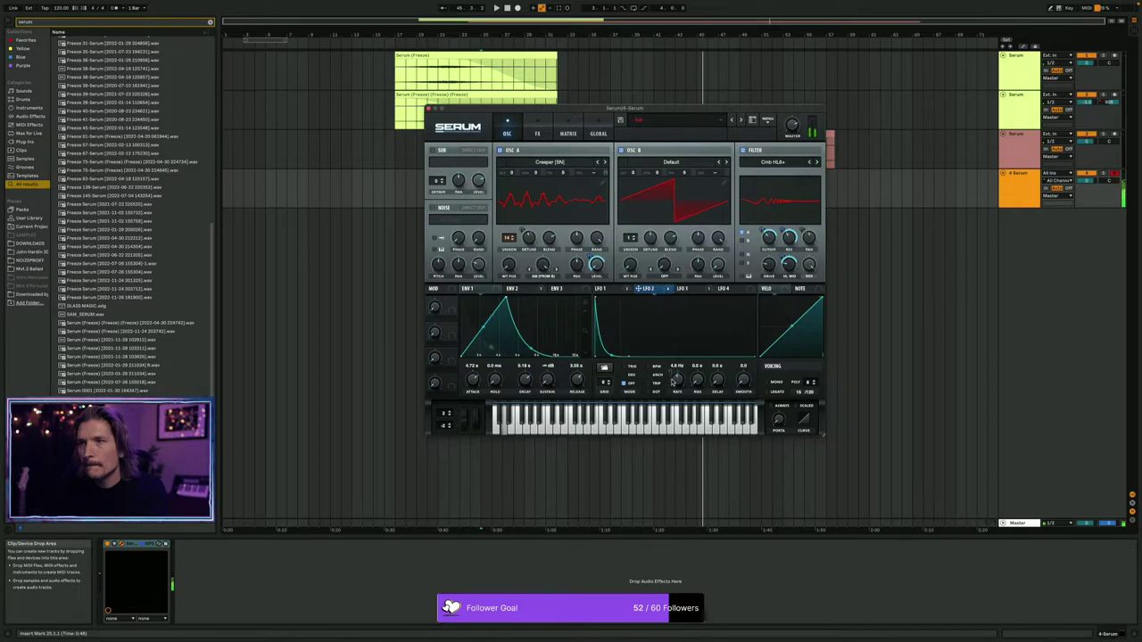
pyautogui.moveTo(677, 380); pyautogui.dragTo(676, 387)
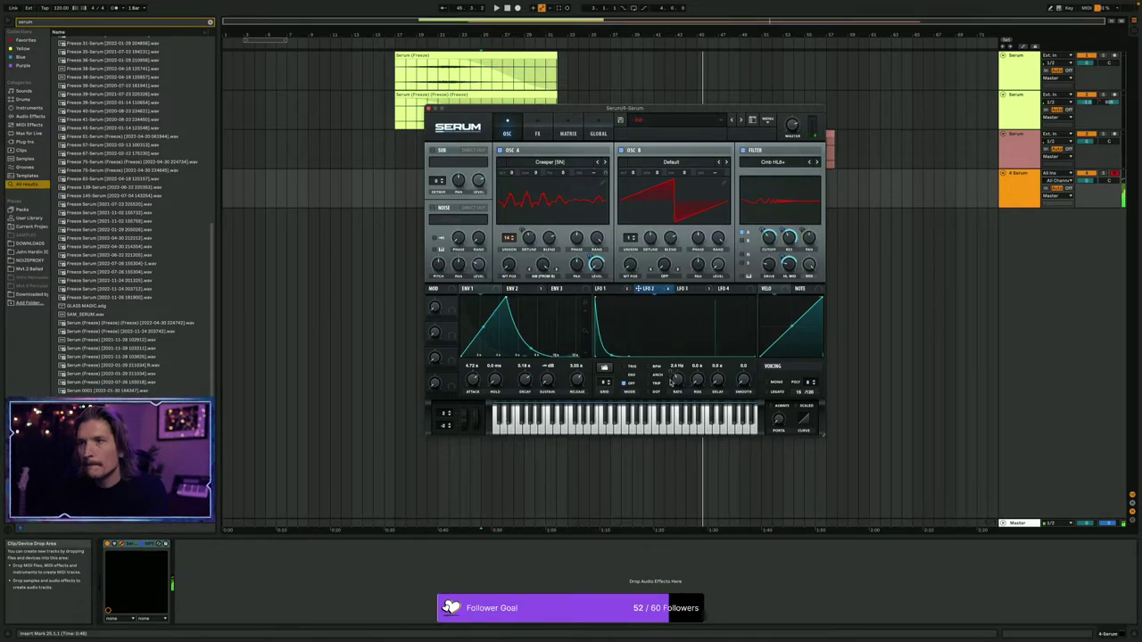
pyautogui.click(514, 289)
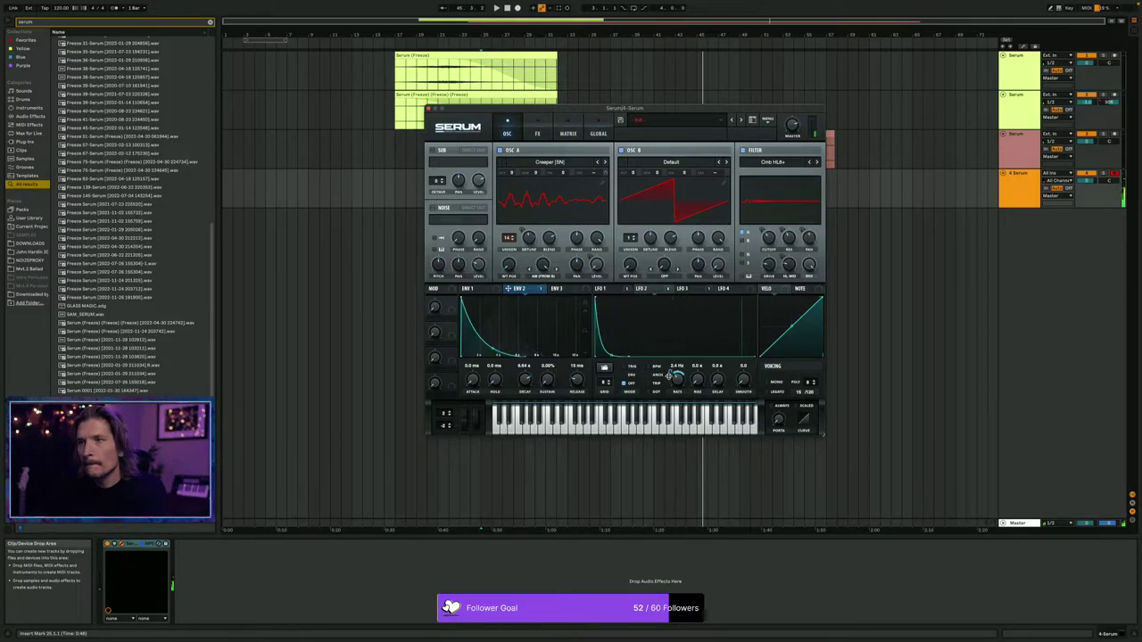
pyautogui.moveTo(676, 378); pyautogui.dragTo(677, 390)
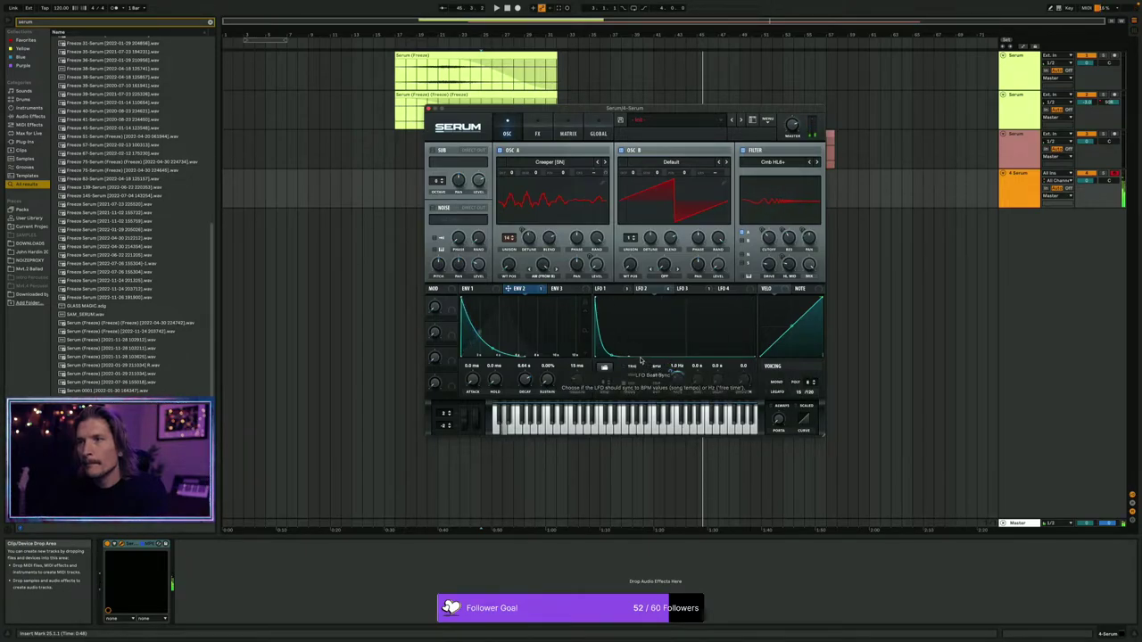
# Shorten envelope 1's attack to about 440 ms and close the plug-in window.
pyautogui.click(469, 288)
pyautogui.moveTo(475, 380); pyautogui.dragTo(488, 538)
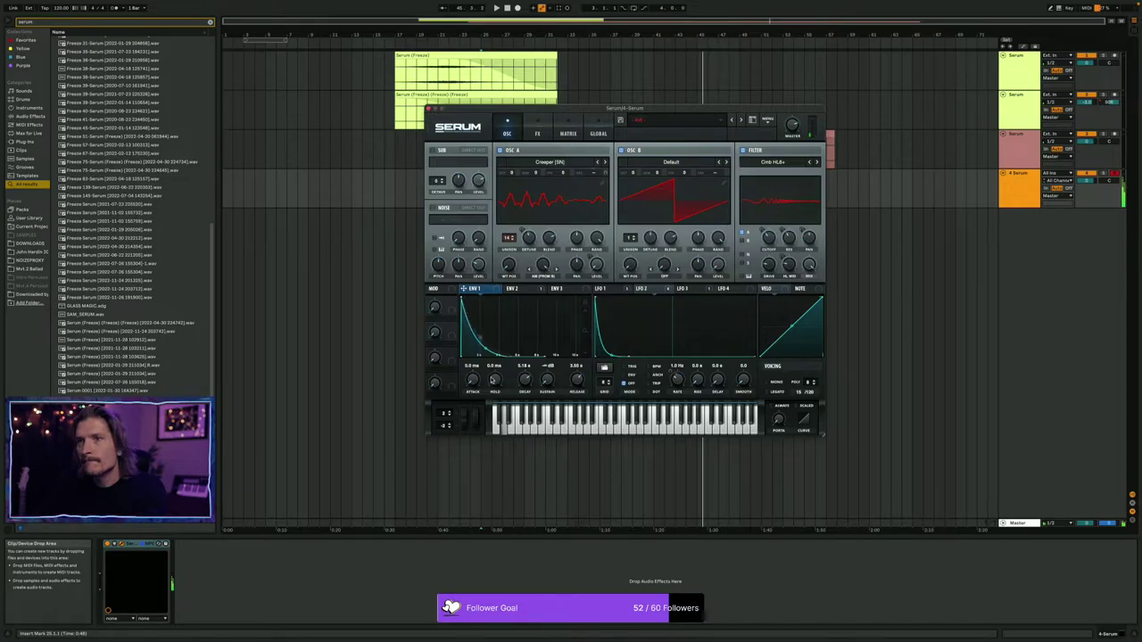
pyautogui.moveTo(473, 376); pyautogui.dragTo(473, 364)
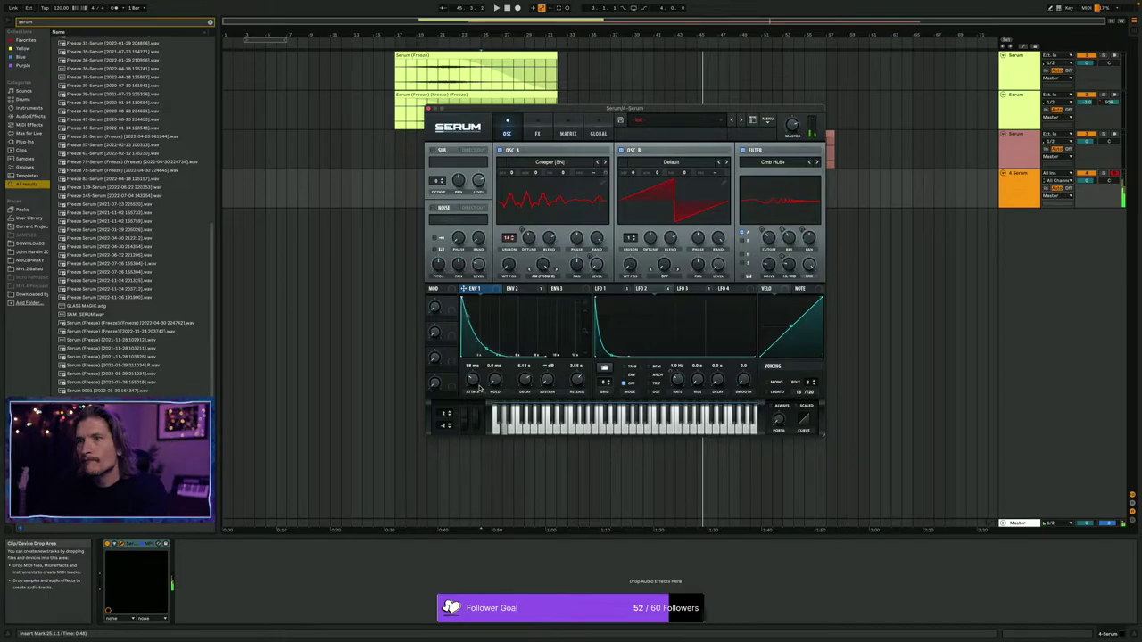
pyautogui.moveTo(474, 382); pyautogui.dragTo(476, 373)
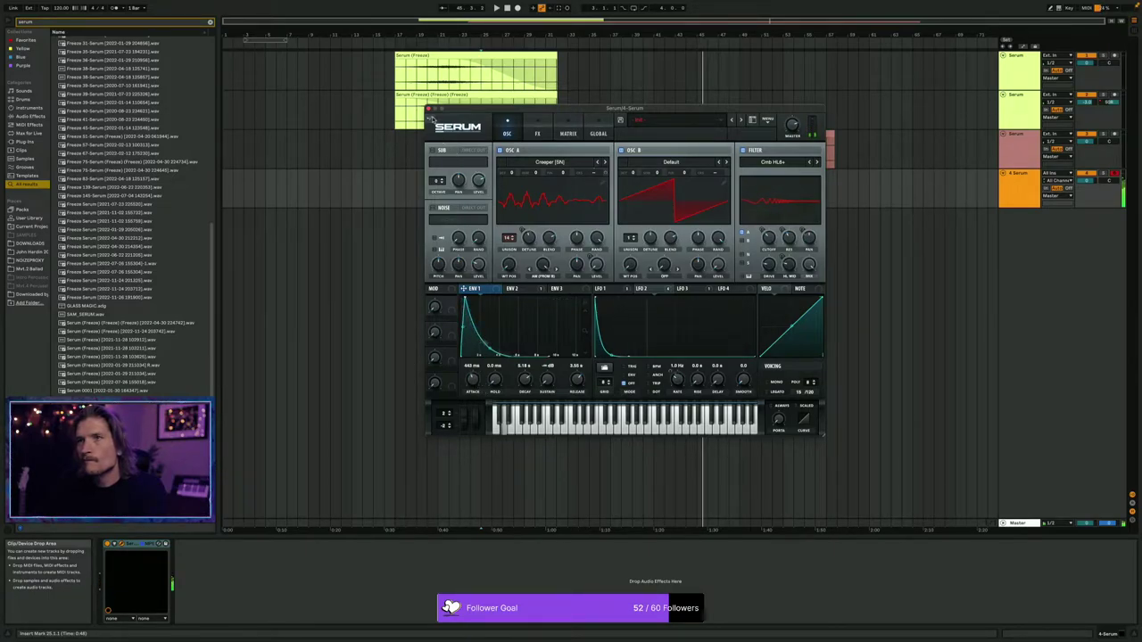
pyautogui.click(429, 108)
pyautogui.click(783, 193)
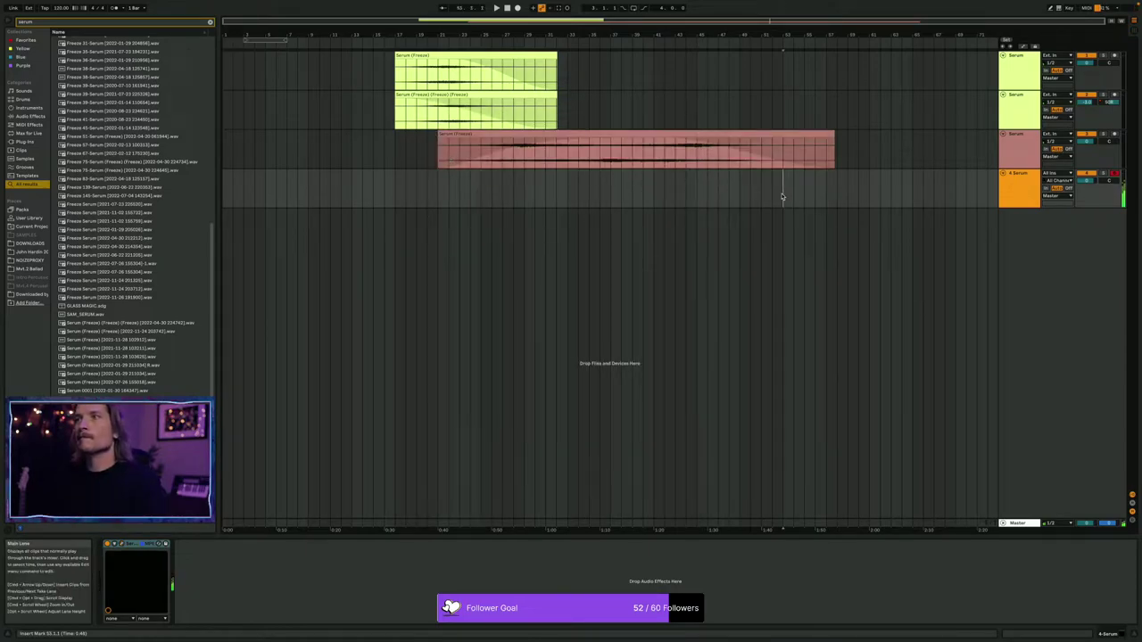
pyautogui.click(124, 547)
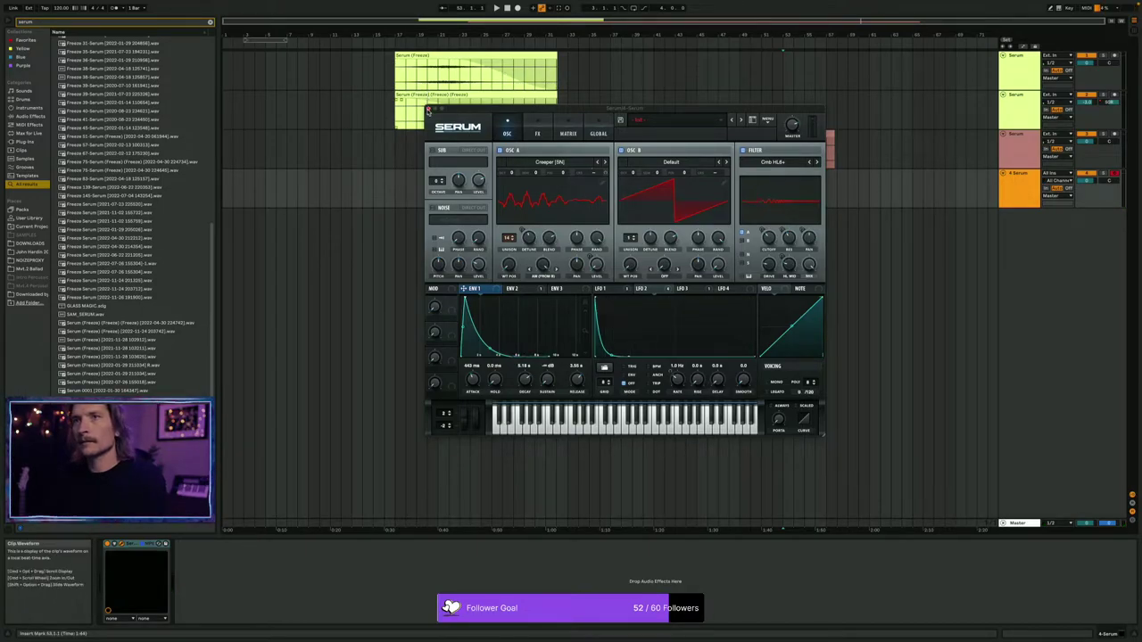
pyautogui.click(428, 109)
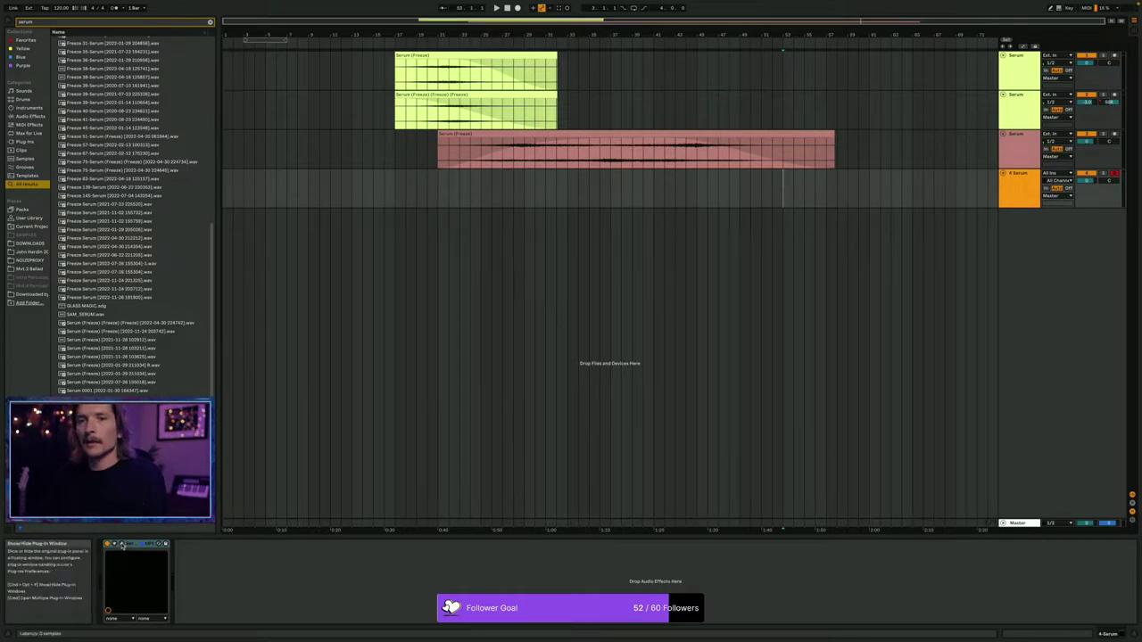
# Save the Serum sound as a preset named "exponential drippy drops" in the User folder.
pyautogui.click(121, 543)
pyautogui.click(619, 120)
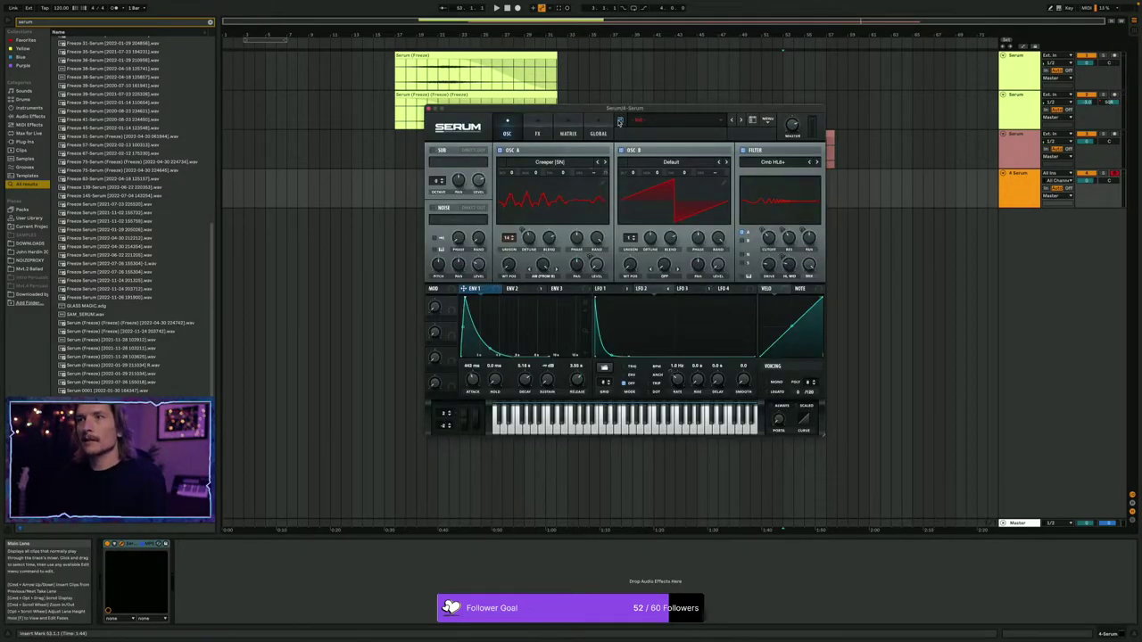
pyautogui.write('exponential drippy drops')
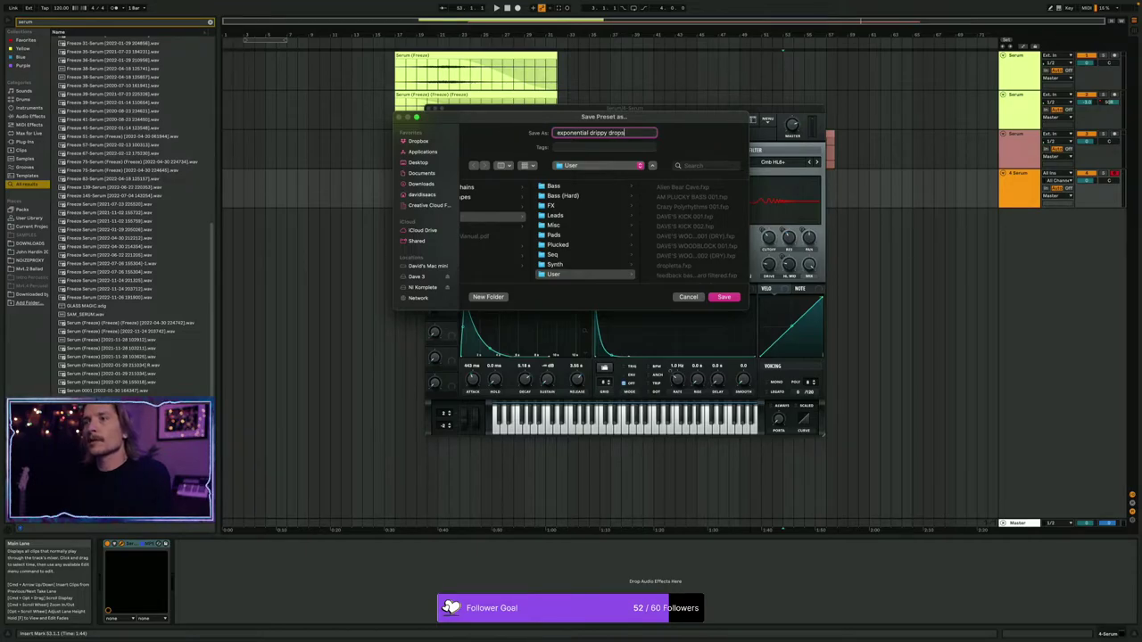
pyautogui.press('Return')
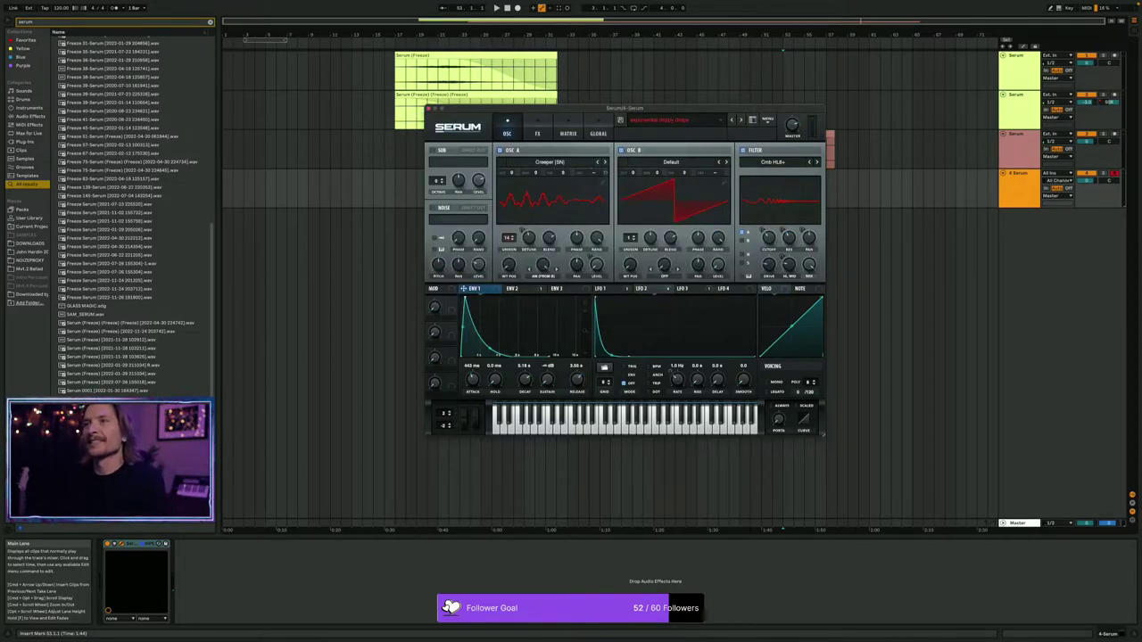
# Close the Serum window and record a MIDI take on the 4 Serum track from bar 34 to about bar 46.
pyautogui.click(428, 109)
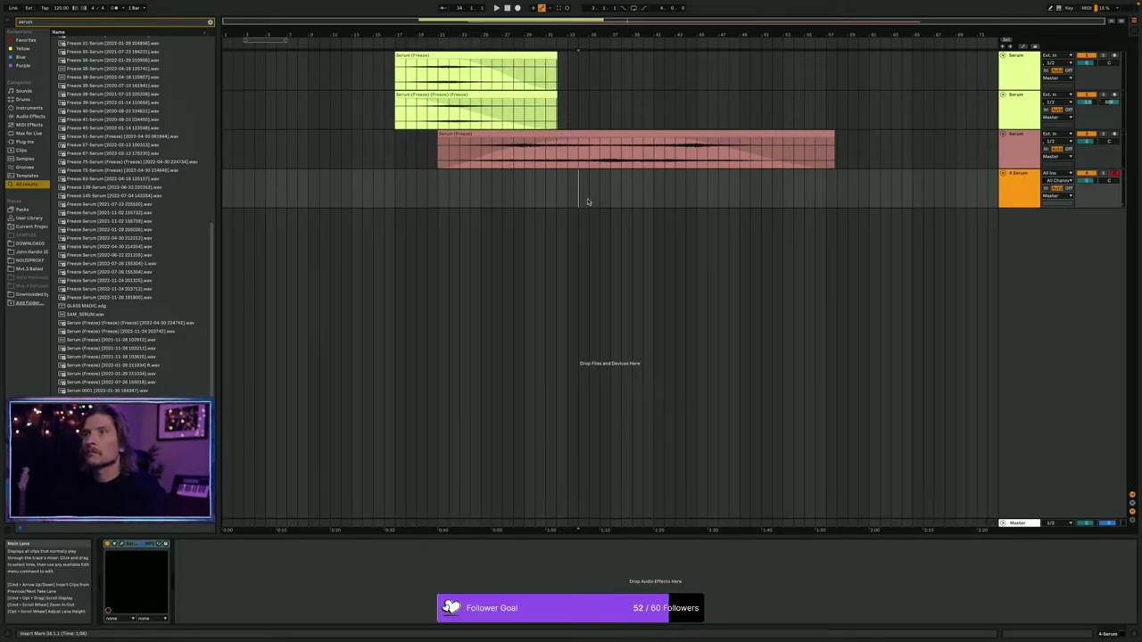
pyautogui.press('F9')
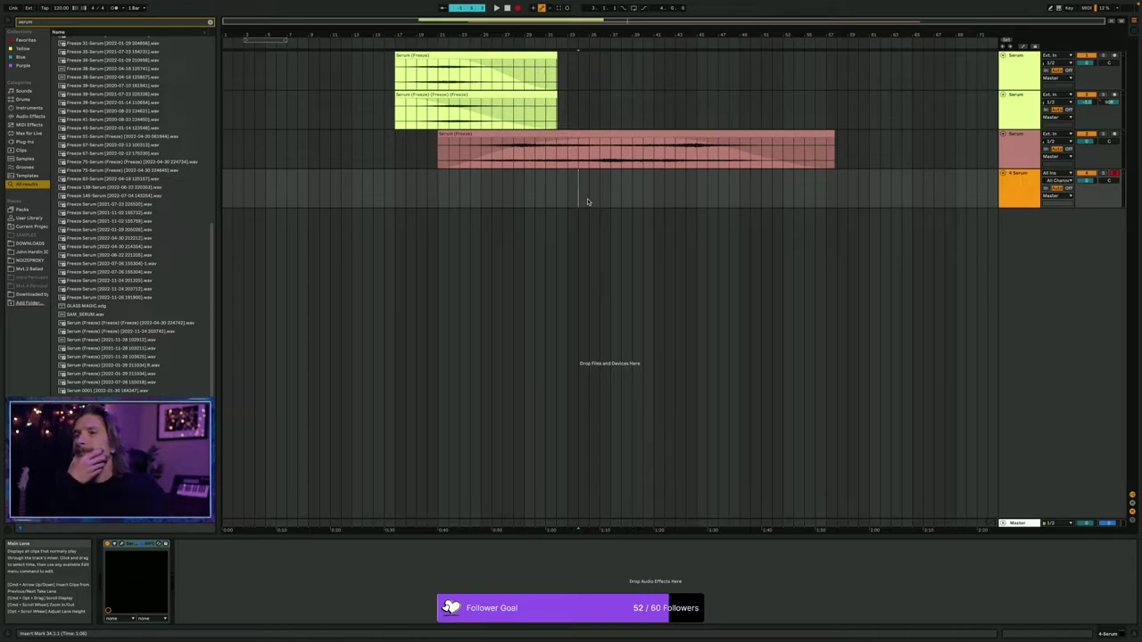
pyautogui.press('F9')
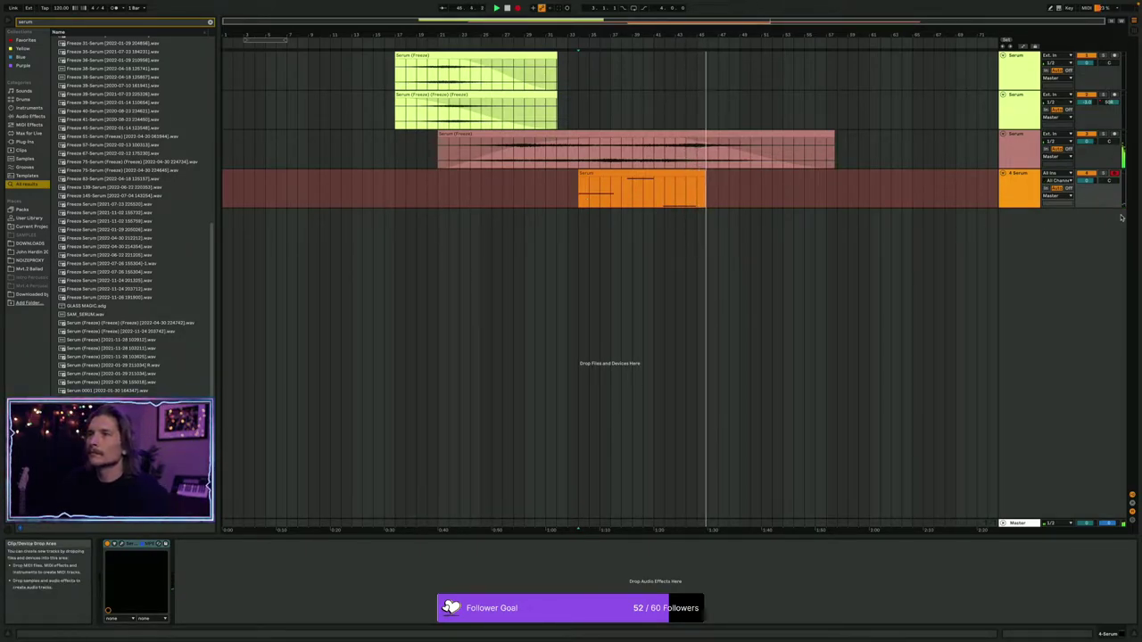
pyautogui.press('space')
# Freeze and flatten the 4 Serum track to turn the recorded take into audio.
pyautogui.click(1023, 186)
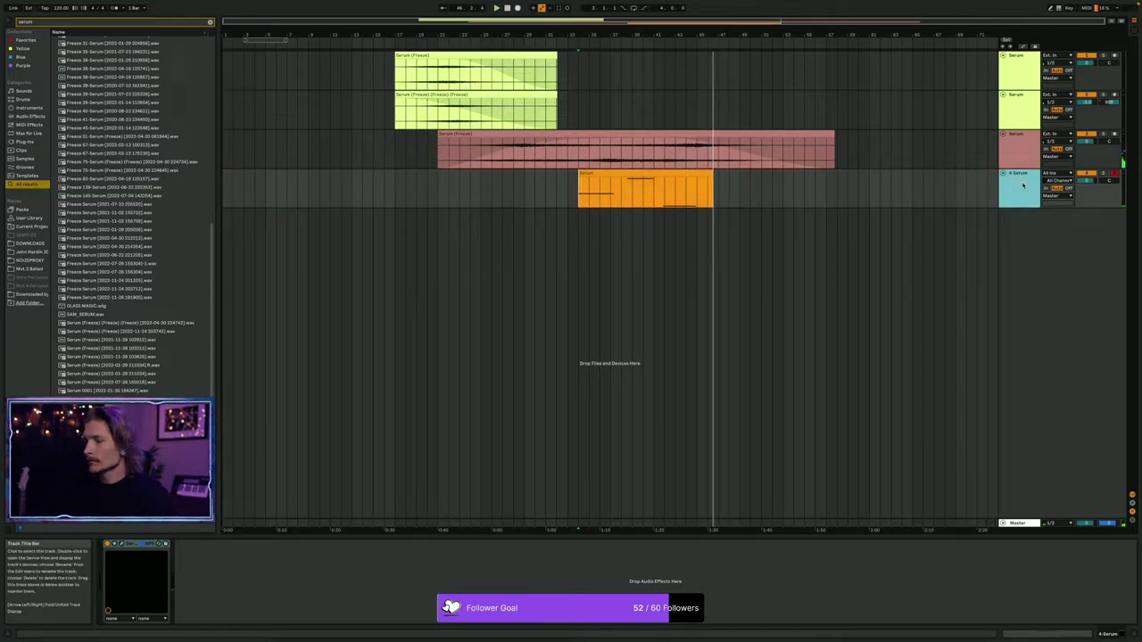
pyautogui.press('alt+shift+super+f')
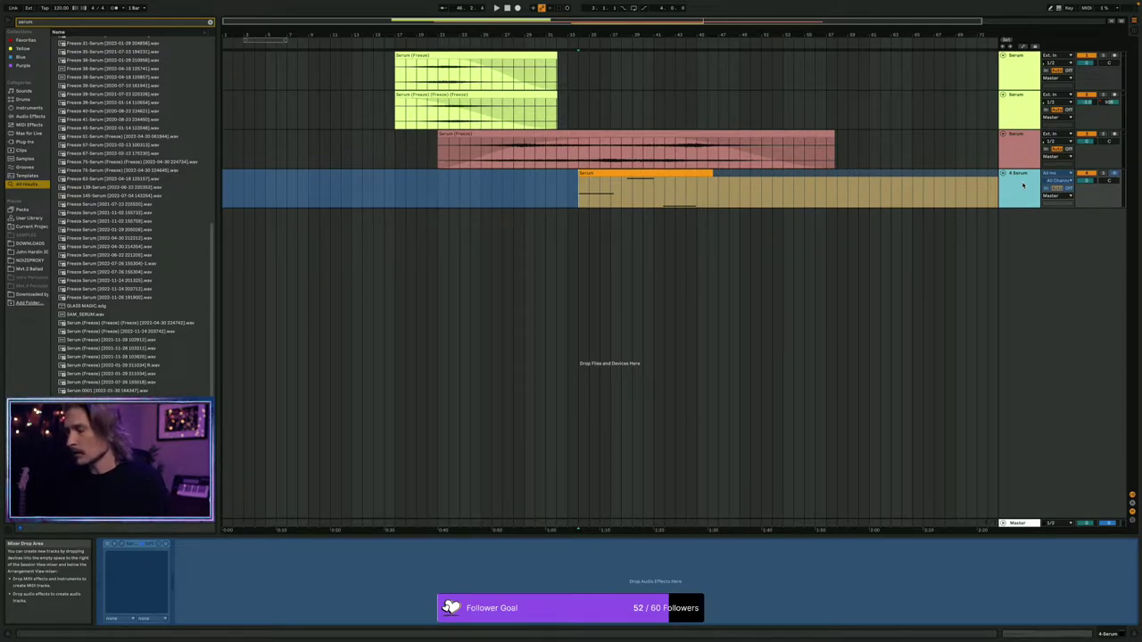
pyautogui.click(1022, 184)
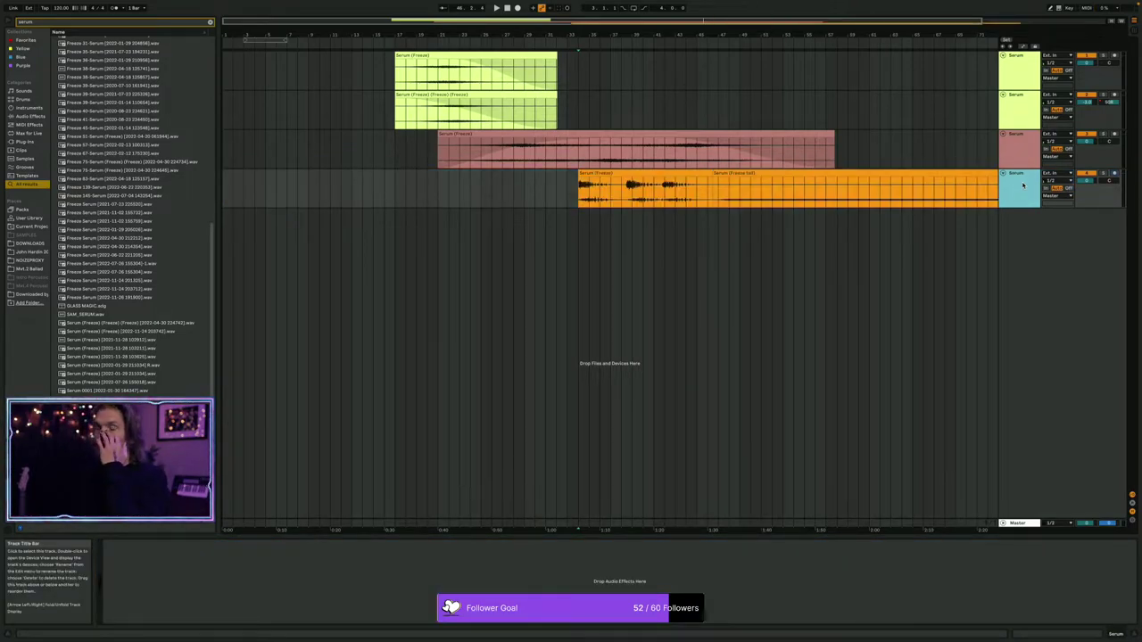
# Delete the frozen tail clip after bar 46 and add a fade-out to the remaining clip from about bar 42.
pyautogui.click(931, 174)
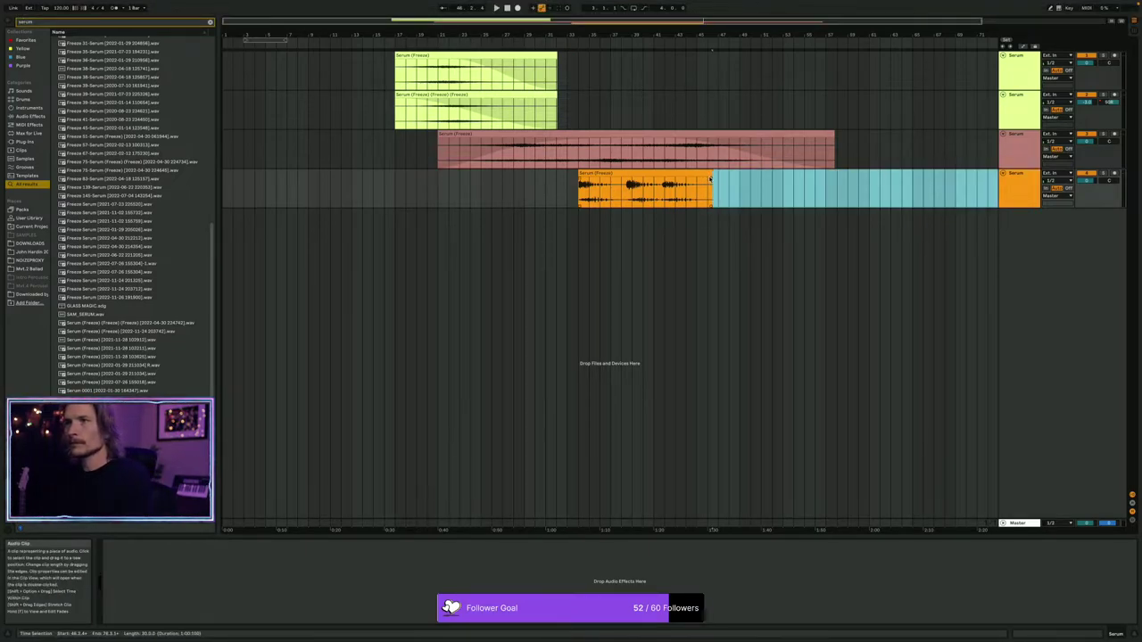
pyautogui.press('Delete')
pyautogui.moveTo(703, 181); pyautogui.dragTo(665, 184)
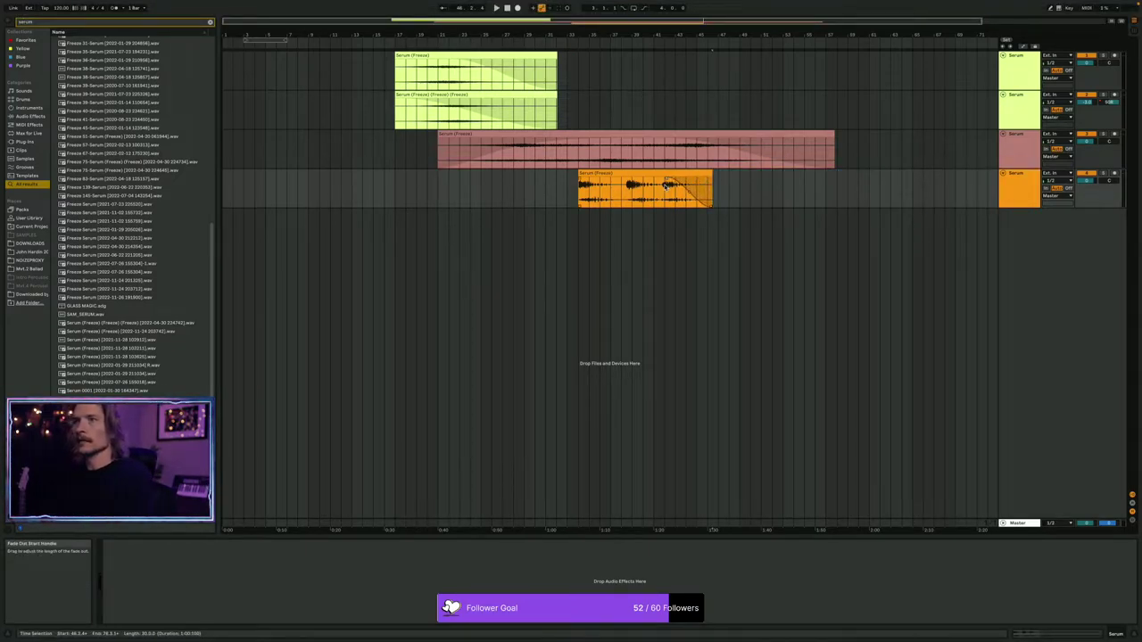
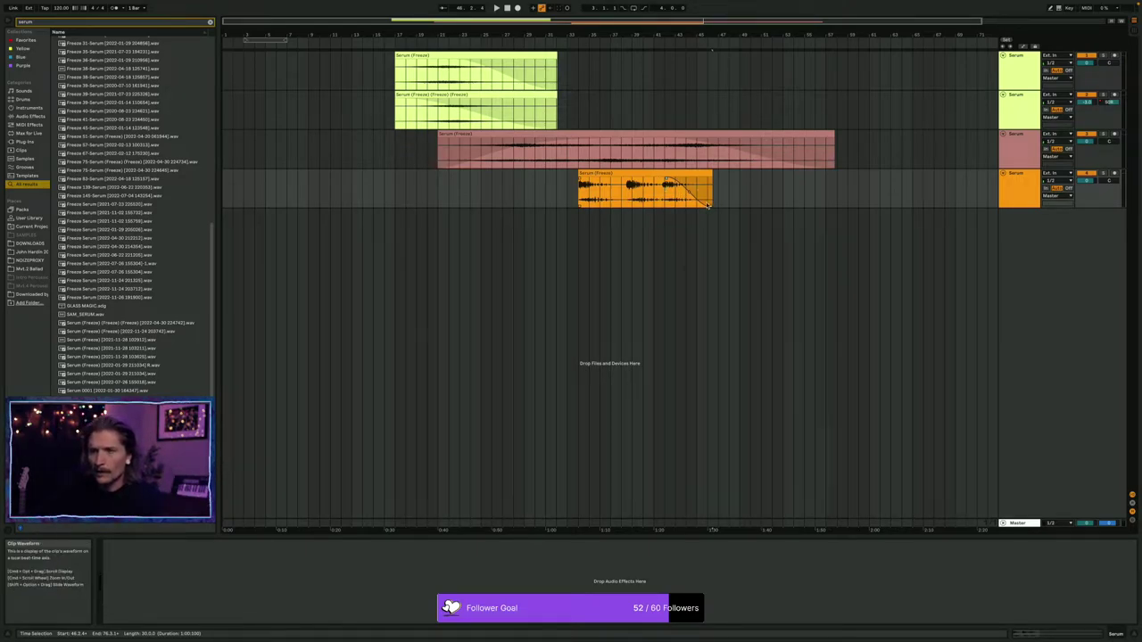
# Split the orange clip at bar 38, delete the part after it, and shape the remaining clip with a fade-in and fade-out.
pyautogui.click(610, 180)
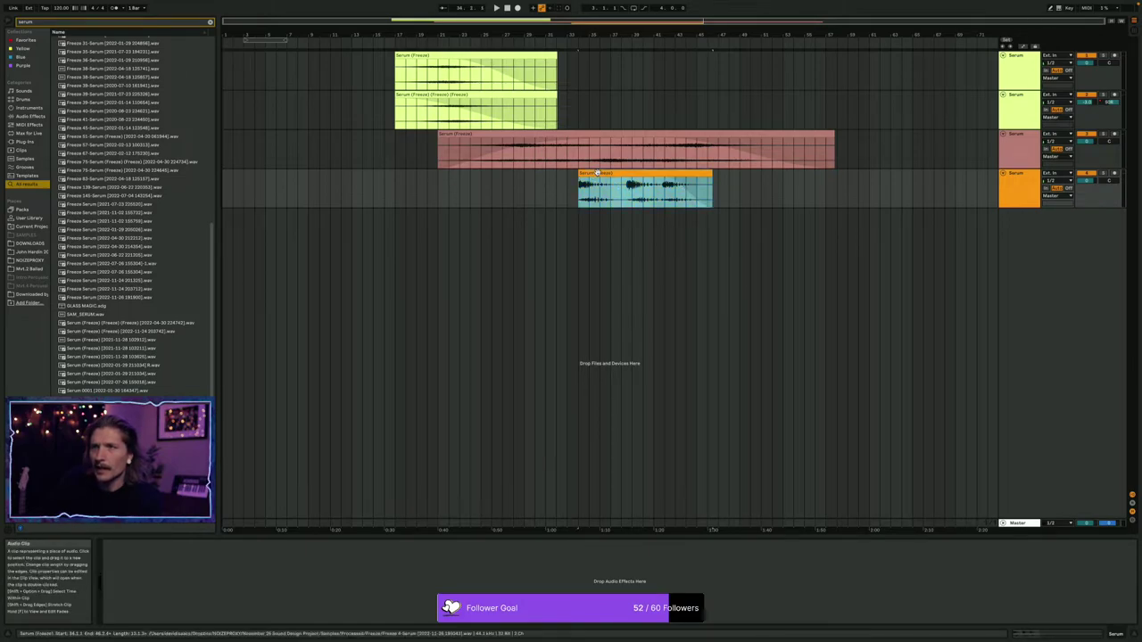
pyautogui.moveTo(608, 180); pyautogui.dragTo(602, 190)
pyautogui.click(625, 202)
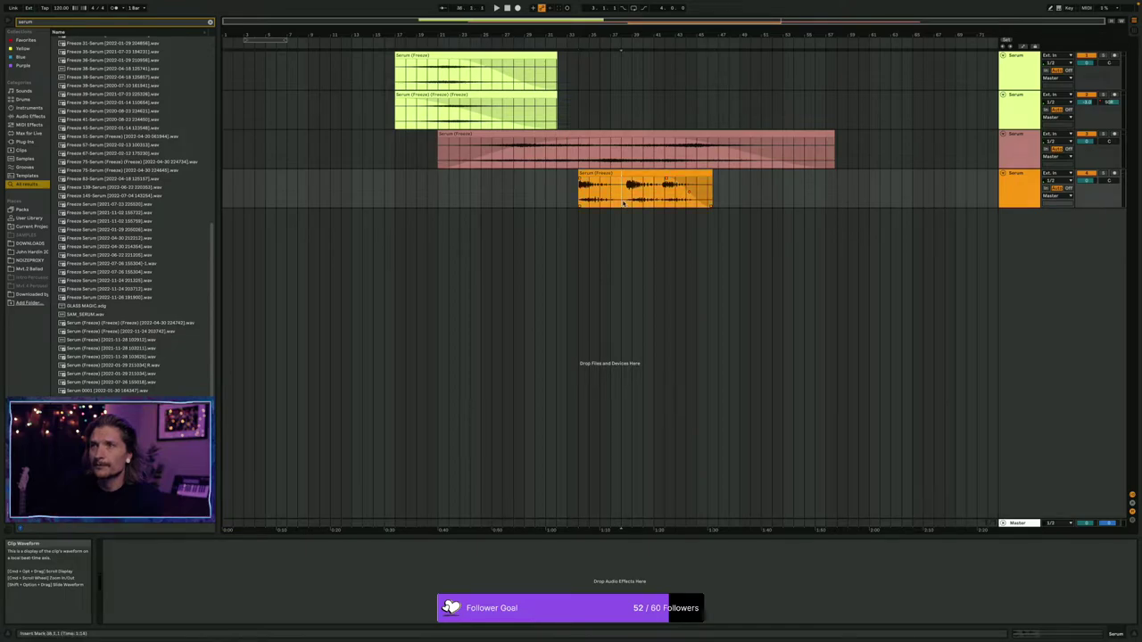
pyautogui.click(631, 173)
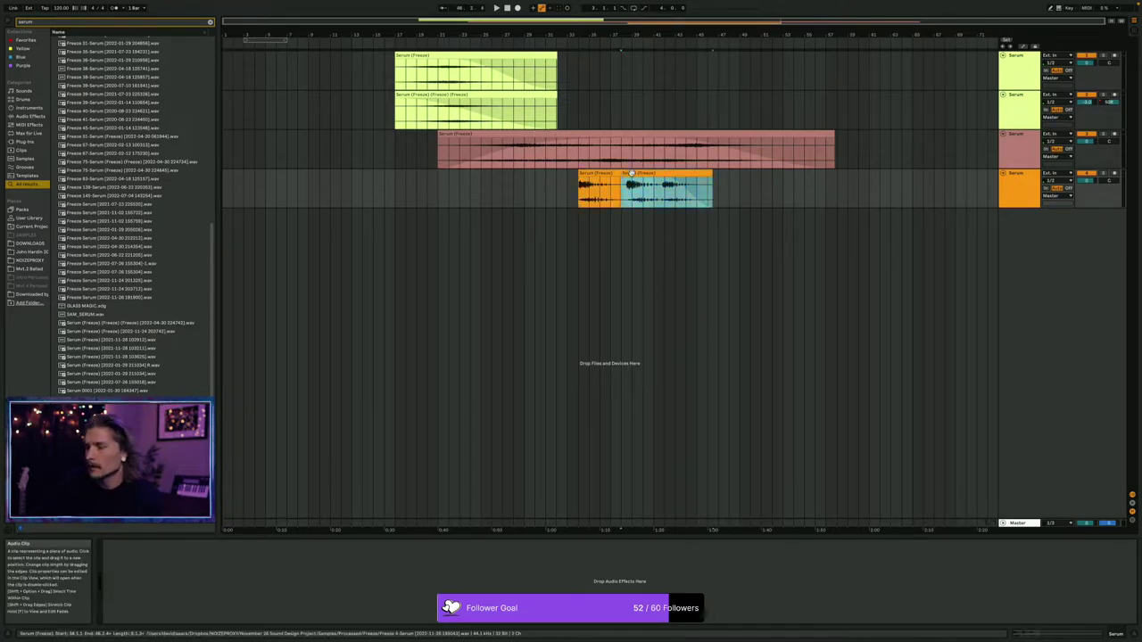
pyautogui.press('Delete')
pyautogui.moveTo(619, 180)
pyautogui.mouseDown()
pyautogui.moveTo(576, 198)
pyautogui.moveTo(600, 181)
pyautogui.mouseUp()
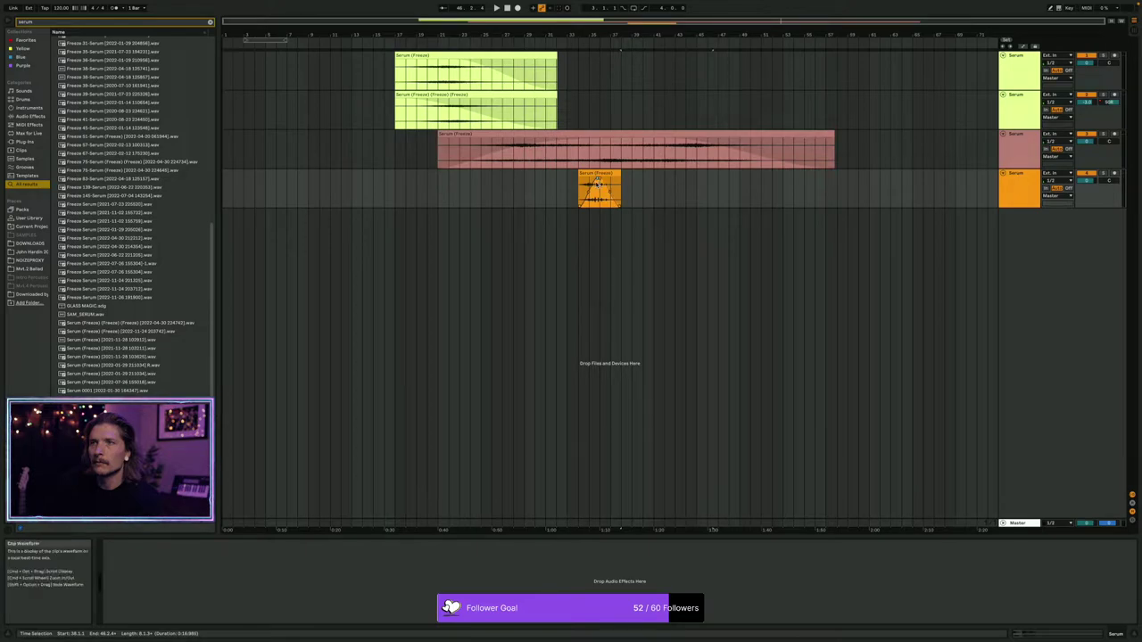
# Play the trimmed orange clip with the other layers and move it earlier so it starts at bar 32.
pyautogui.click(579, 199)
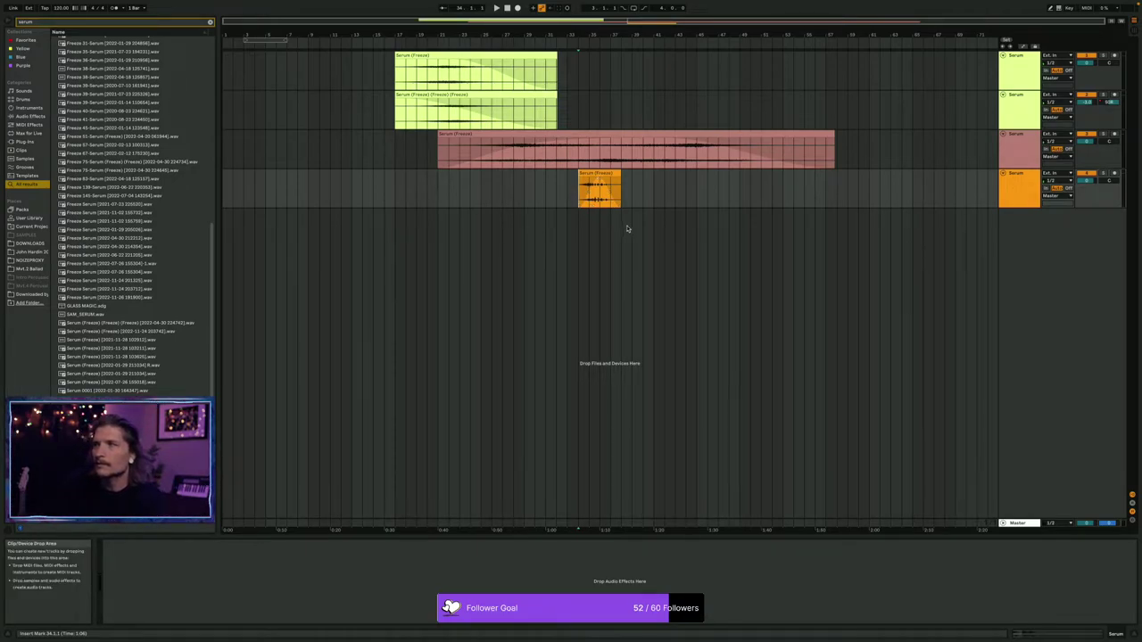
pyautogui.press('space')
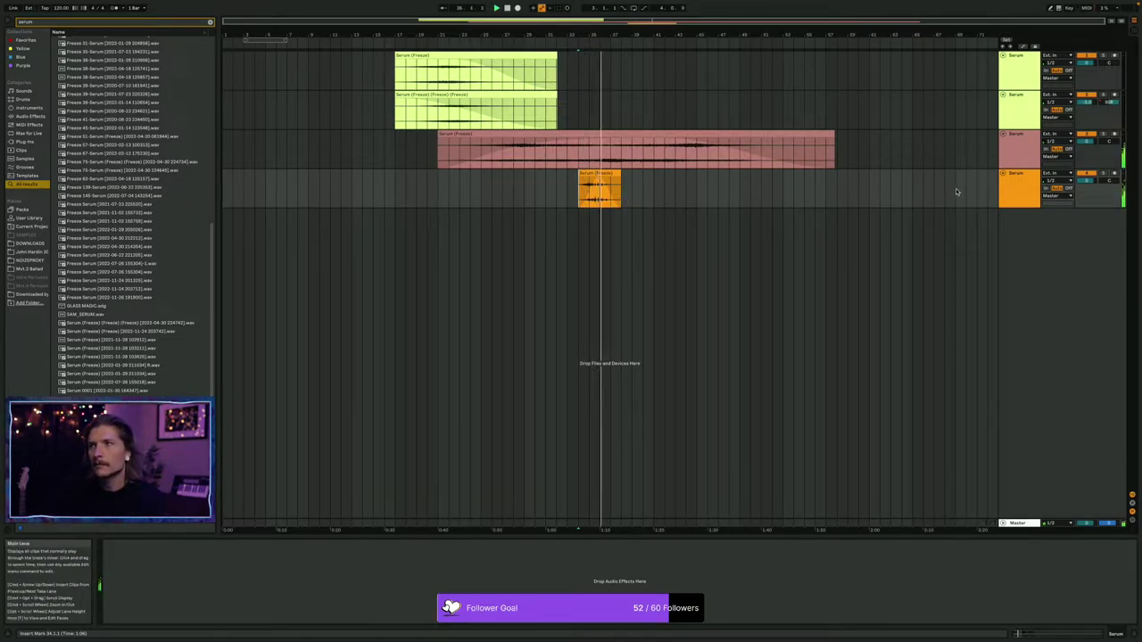
pyautogui.click(588, 181)
pyautogui.moveTo(589, 181); pyautogui.dragTo(577, 181)
pyautogui.click(547, 191)
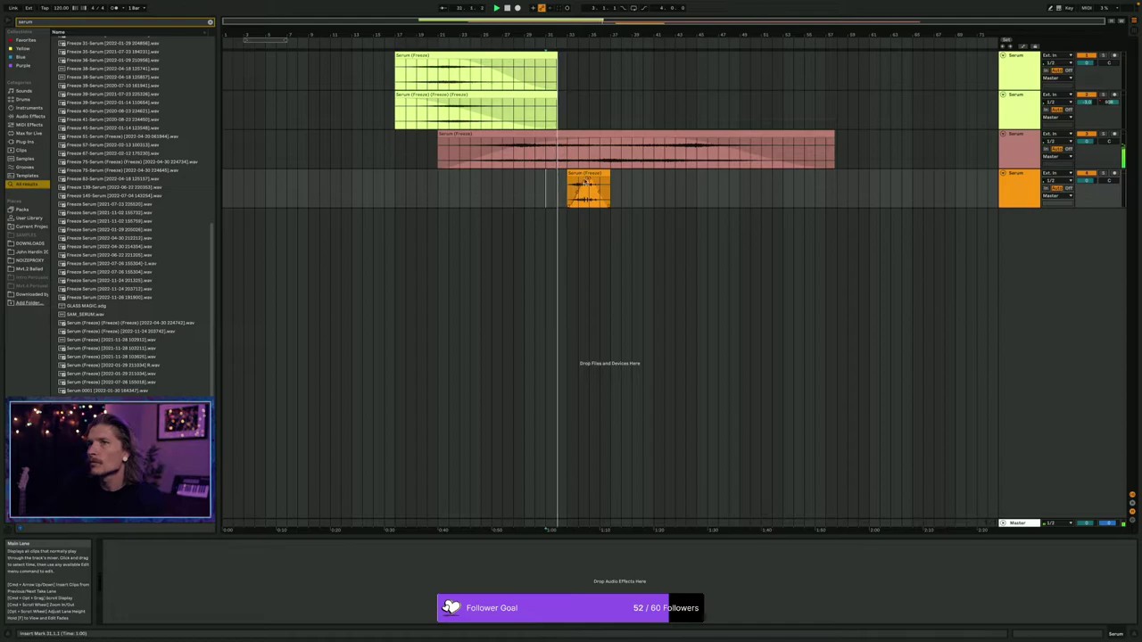
pyautogui.moveTo(578, 174); pyautogui.dragTo(568, 174)
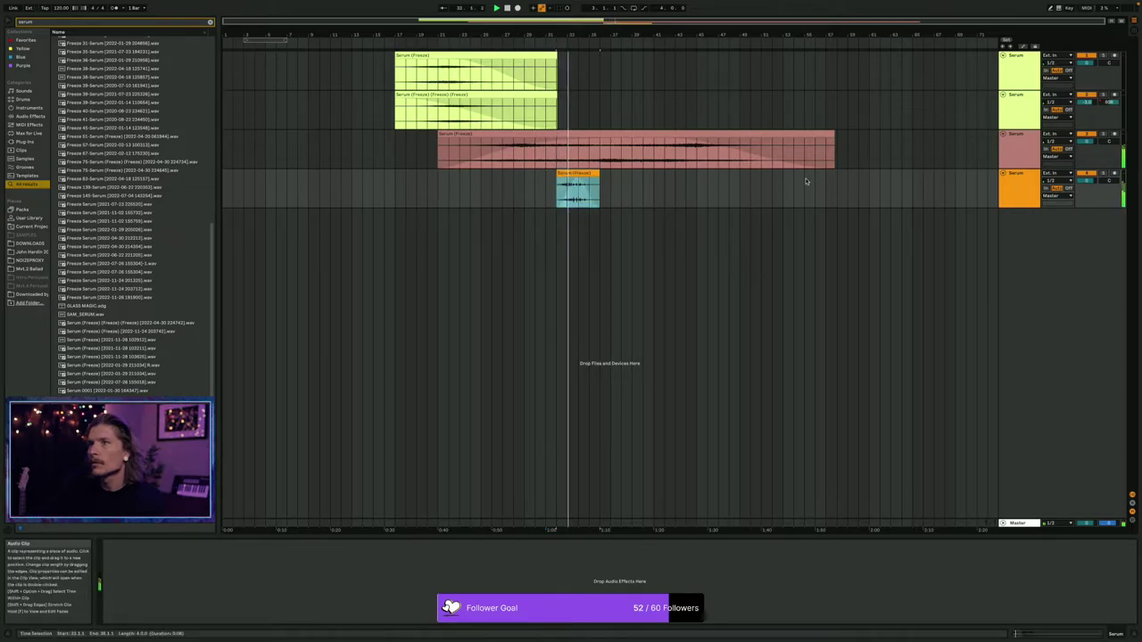
# Lower the orange track's volume and play the layered arrangement to check the balance.
pyautogui.moveTo(1086, 181); pyautogui.dragTo(1087, 184)
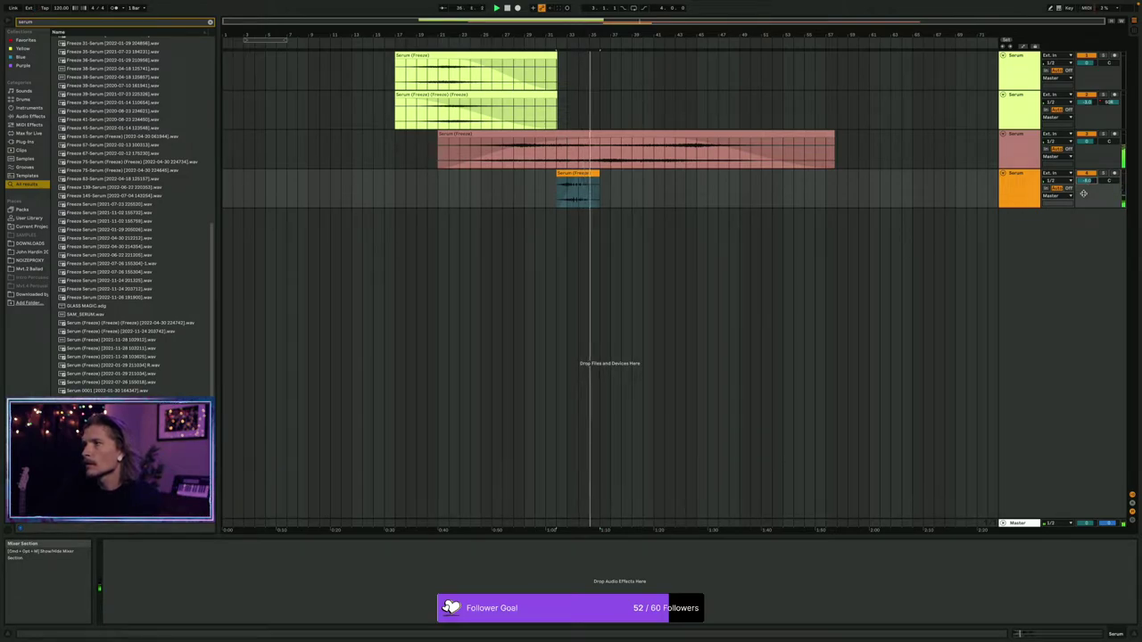
pyautogui.click(593, 195)
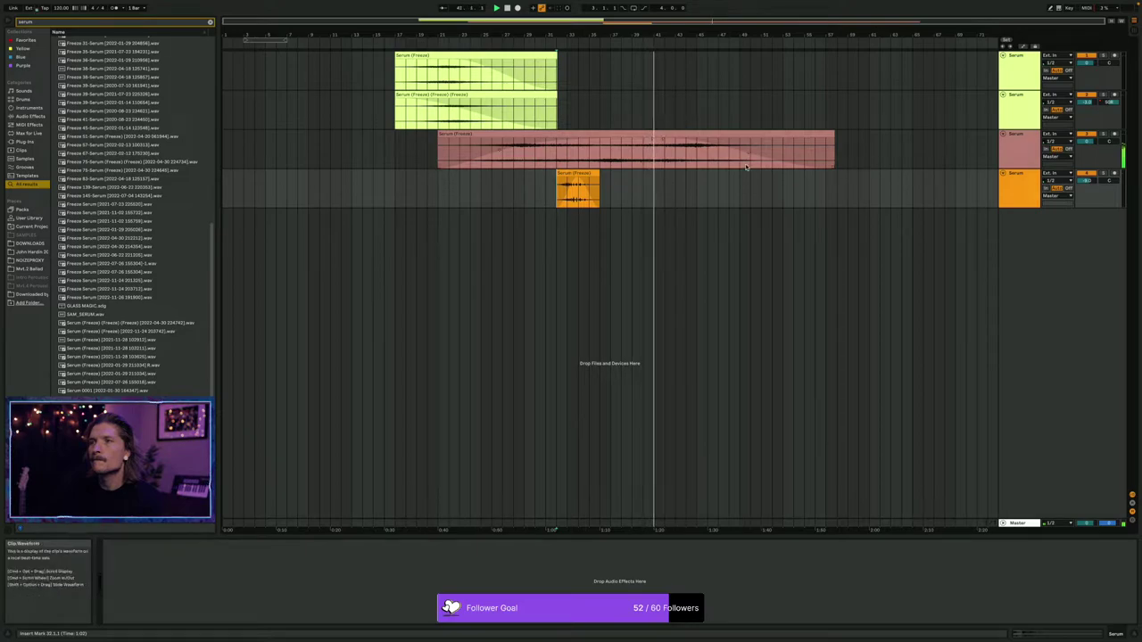
pyautogui.click(530, 55)
pyautogui.press('space')
pyautogui.press('space')
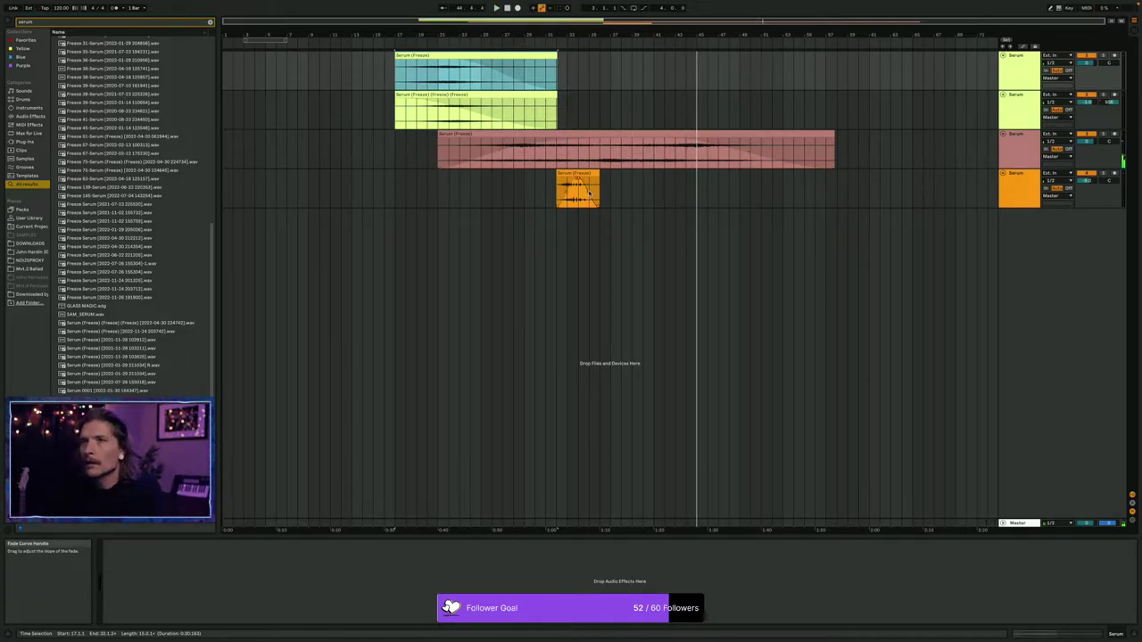
# Copy the orange clip's ending from bar 34 to bar 38 on a new track below and play the copy.
pyautogui.scroll(5, 553, 213)
pyautogui.click(560, 206)
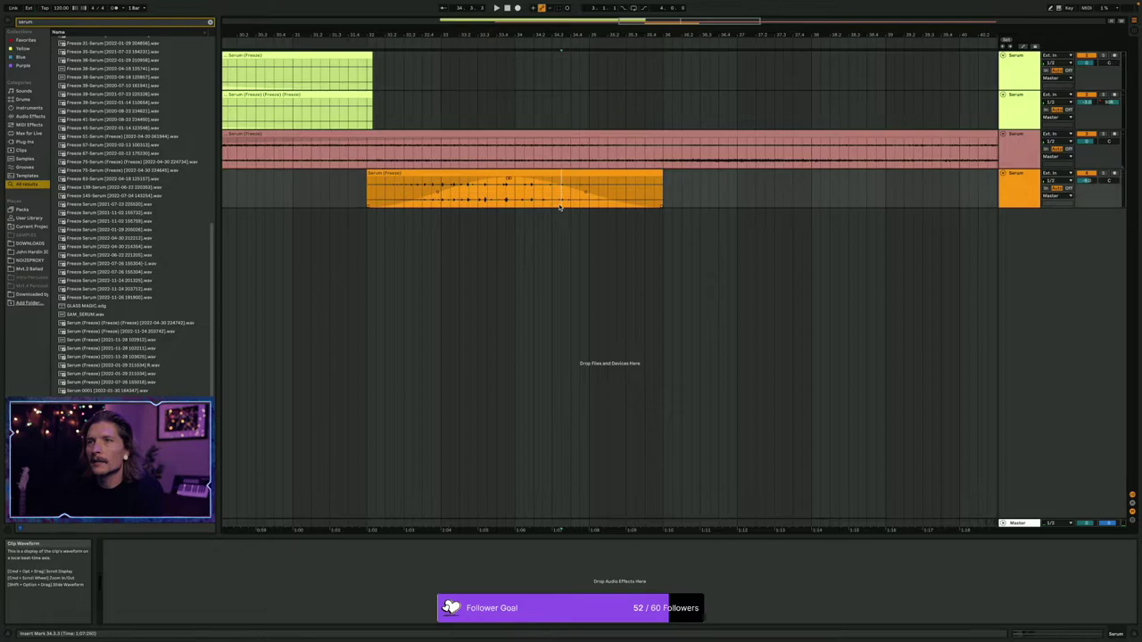
pyautogui.moveTo(560, 202); pyautogui.dragTo(676, 198)
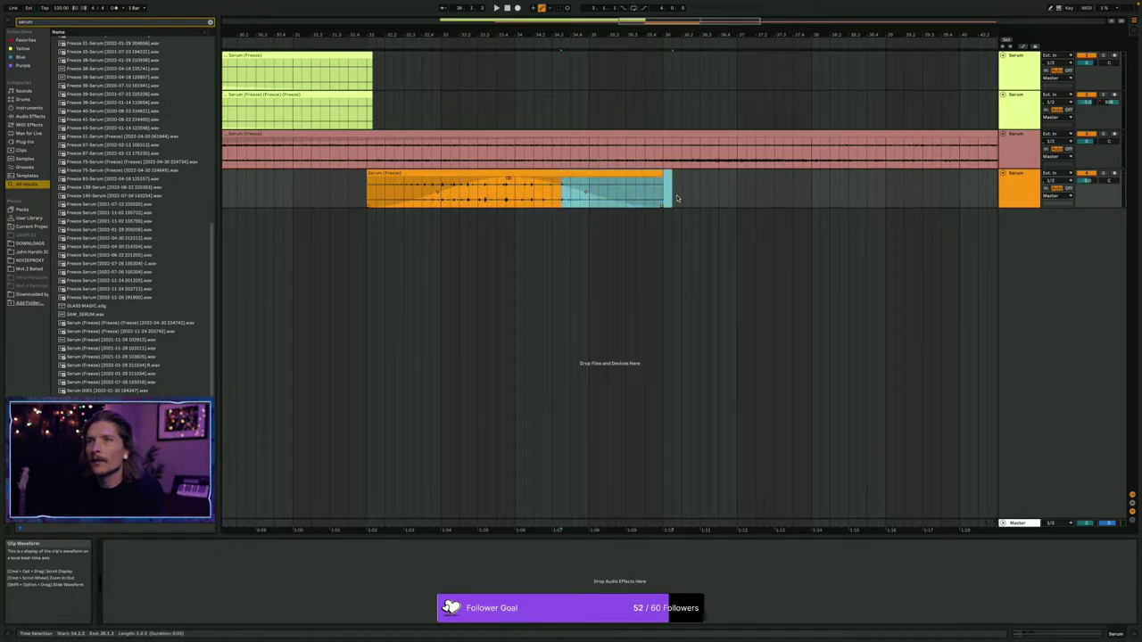
pyautogui.click(810, 248)
pyautogui.hotkey('ctrl', 'v')
pyautogui.moveTo(848, 173); pyautogui.dragTo(848, 214)
pyautogui.press('space')
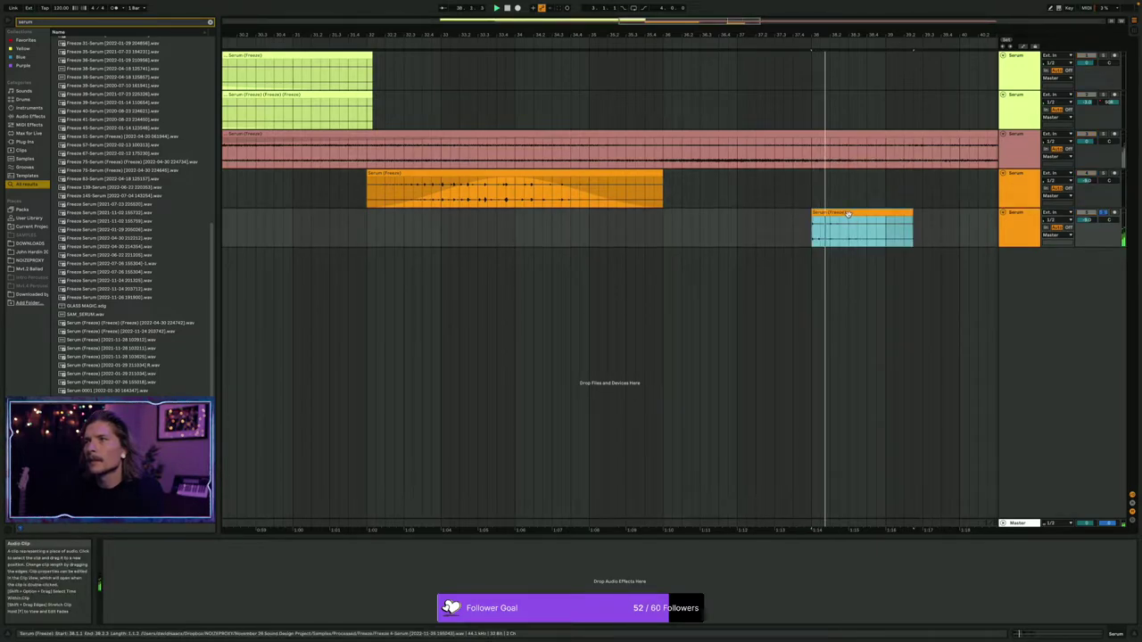
pyautogui.press('space')
pyautogui.press('space')
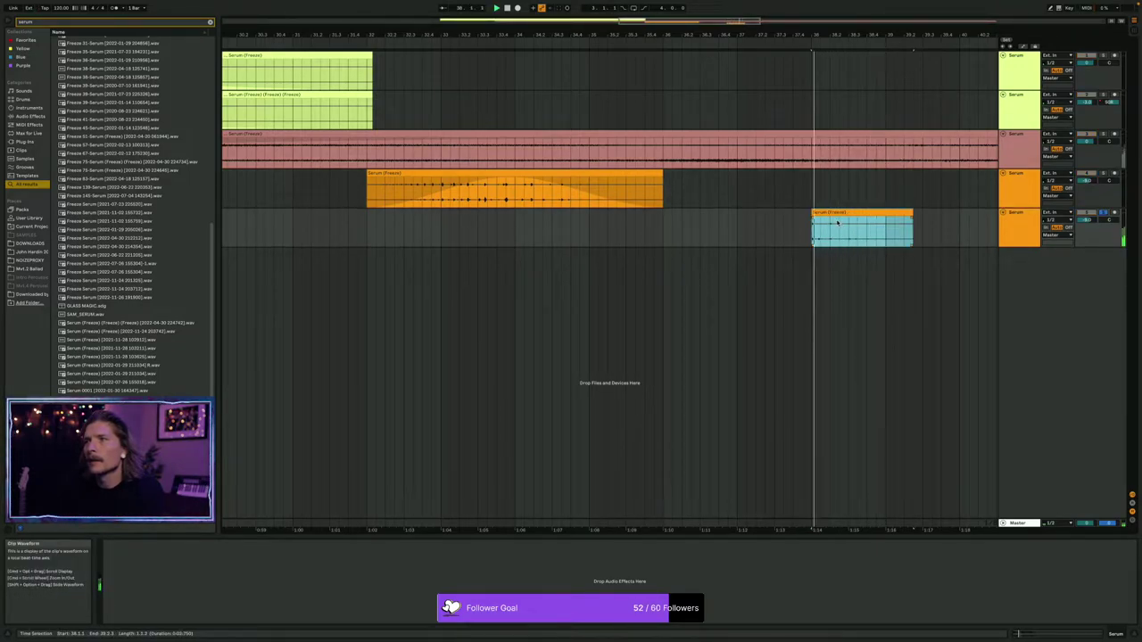
# Play the orange clip from several points to find a single hit, and copy that short section within bar 33.
pyautogui.click(533, 192)
pyautogui.click(505, 198)
pyautogui.click(495, 200)
pyautogui.click(470, 200)
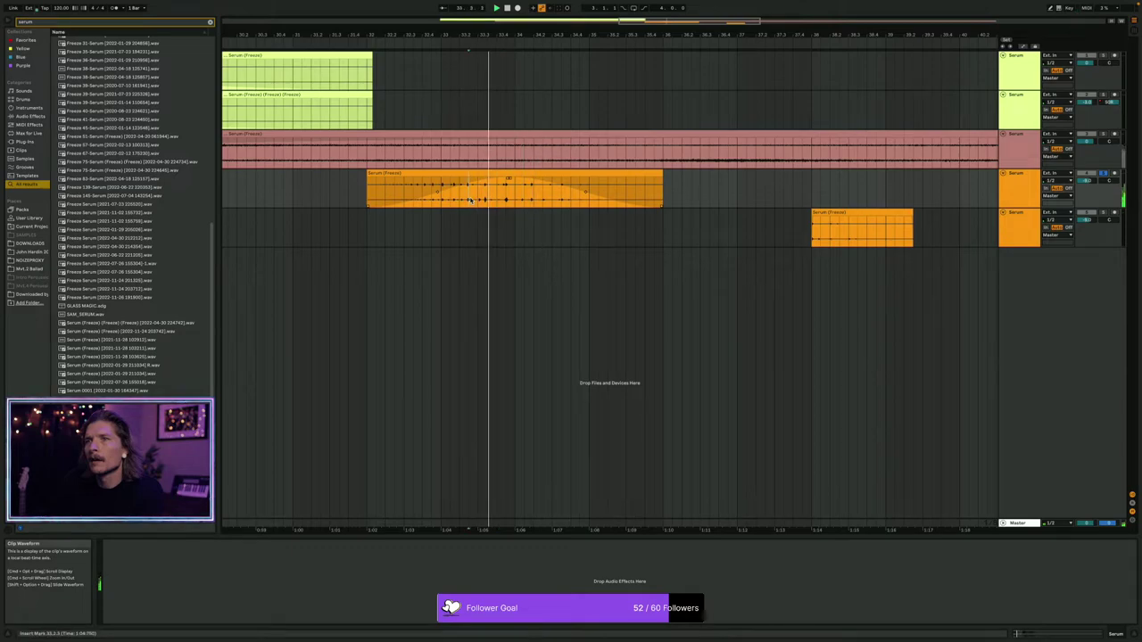
pyautogui.press('space')
pyautogui.scroll(8, 476, 198)
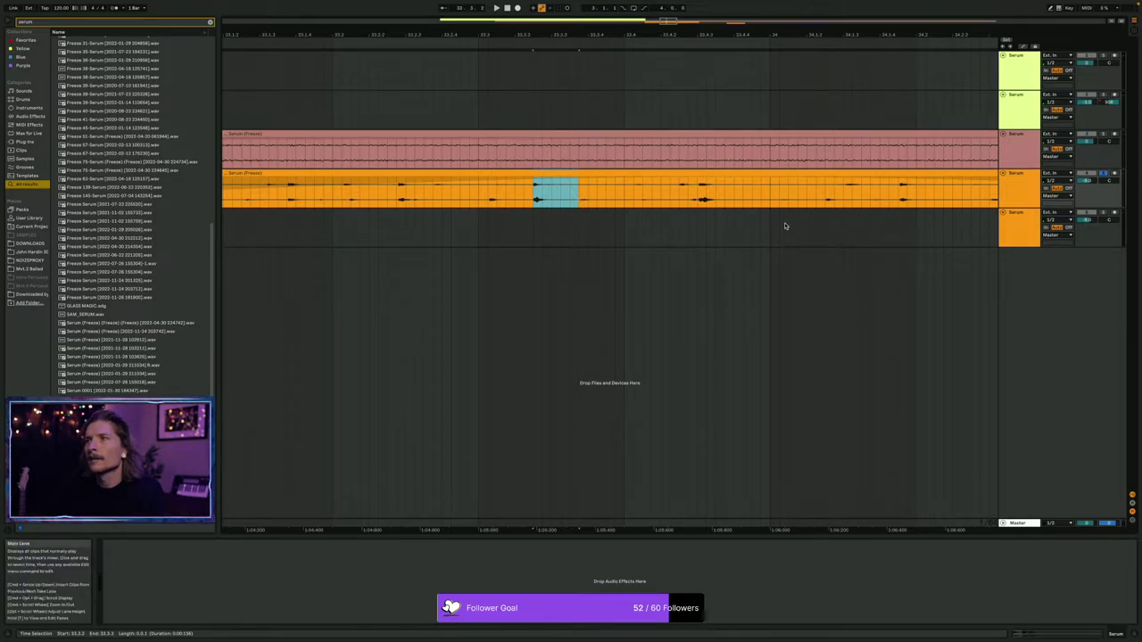
pyautogui.scroll(-6, 785, 225)
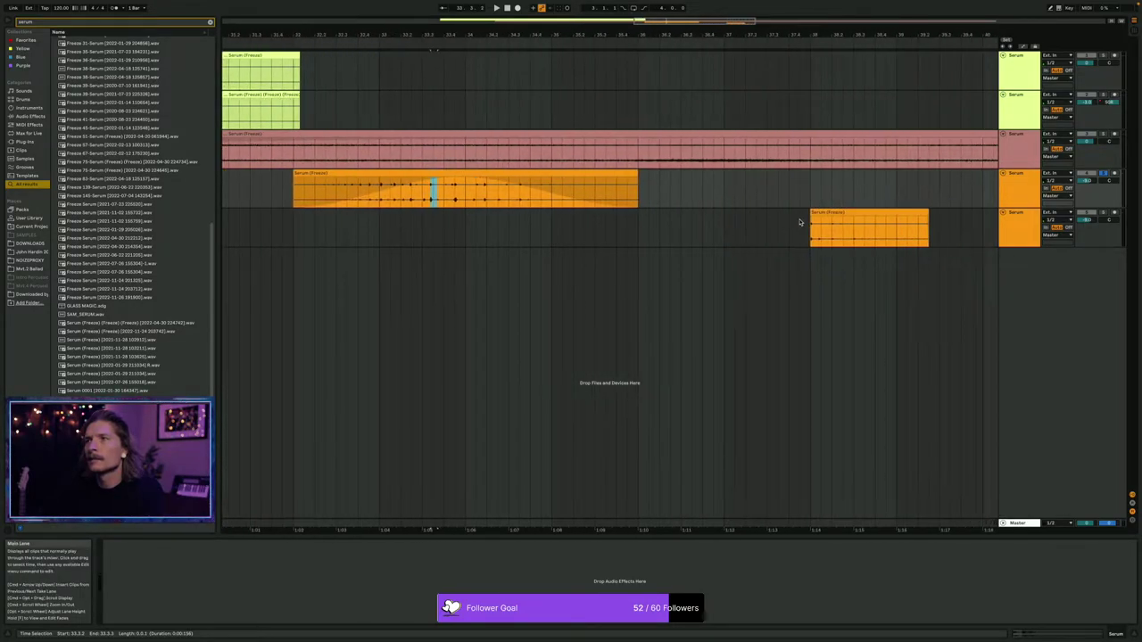
# Replace the new track's clip at bar 38 with the copied hit, add a fade-out, and play it soloed.
pyautogui.click(810, 235)
pyautogui.click(829, 212)
pyautogui.click(828, 214)
pyautogui.scroll(5, 822, 236)
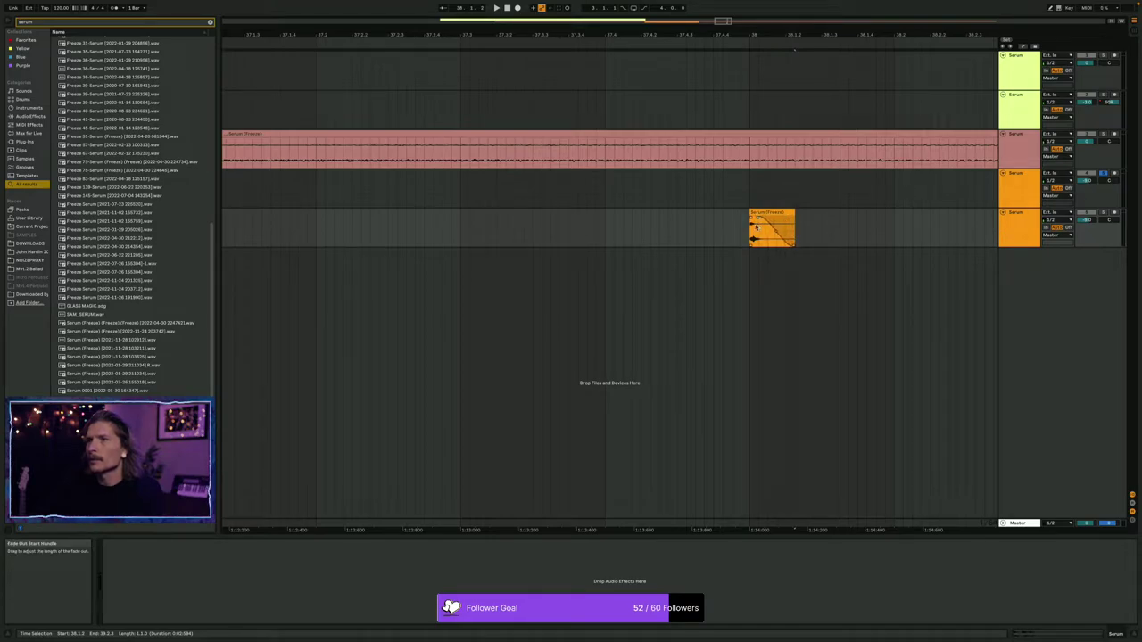
pyautogui.click(760, 212)
pyautogui.press('space')
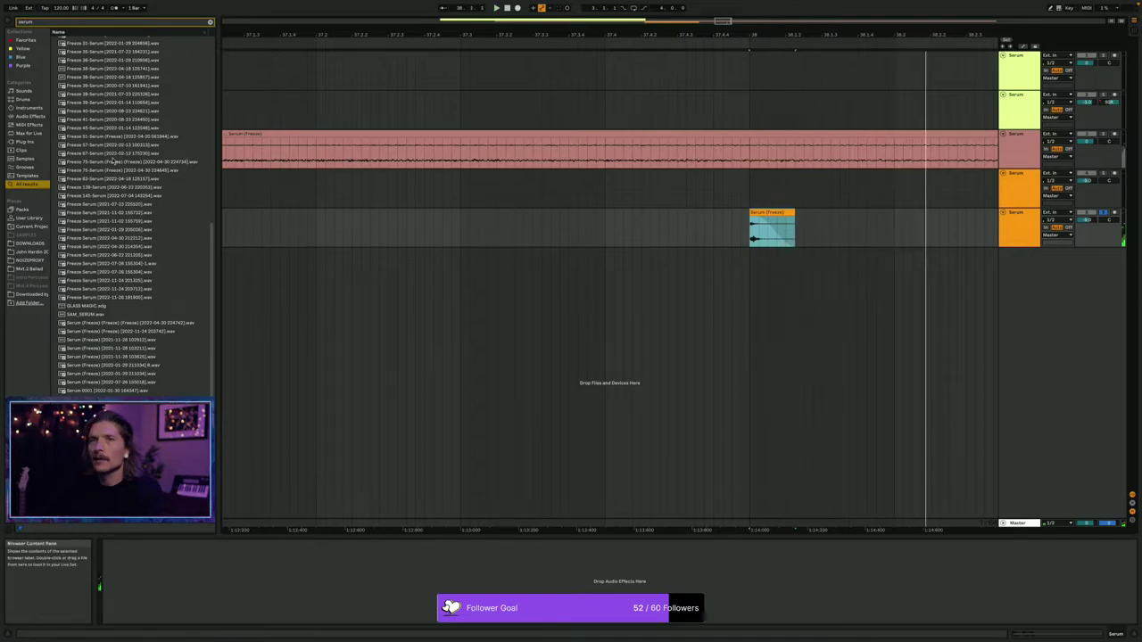
# Search the browser for "shimmer", add ValhallaShimmer to the track with the short hit, and start playback.
pyautogui.hotkey('ctrl', 'f')
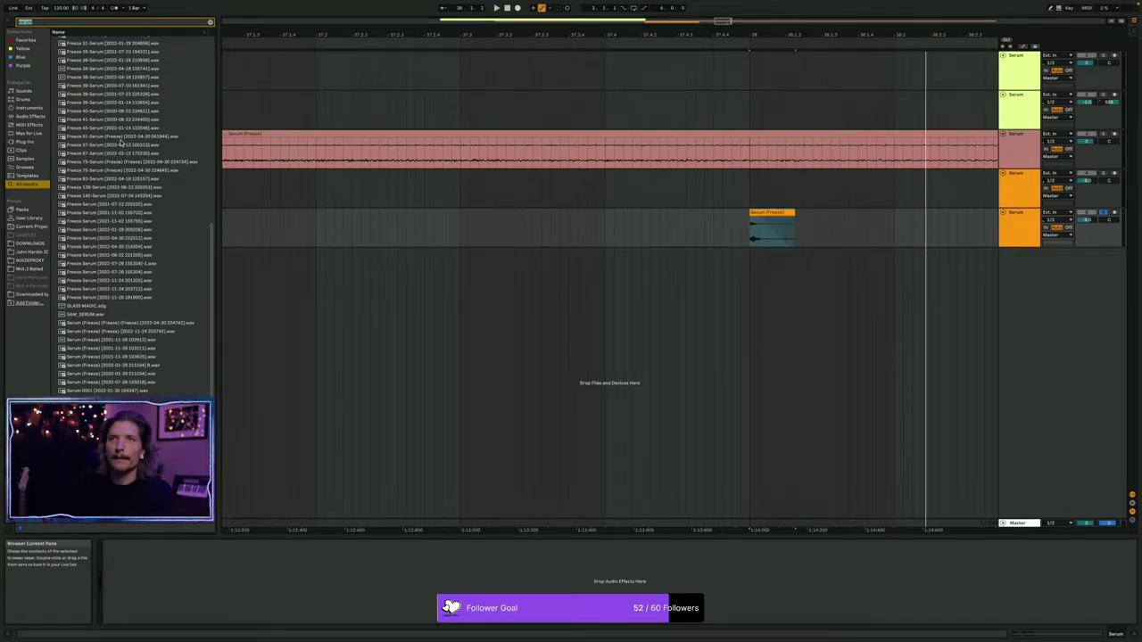
pyautogui.write('shimmer')
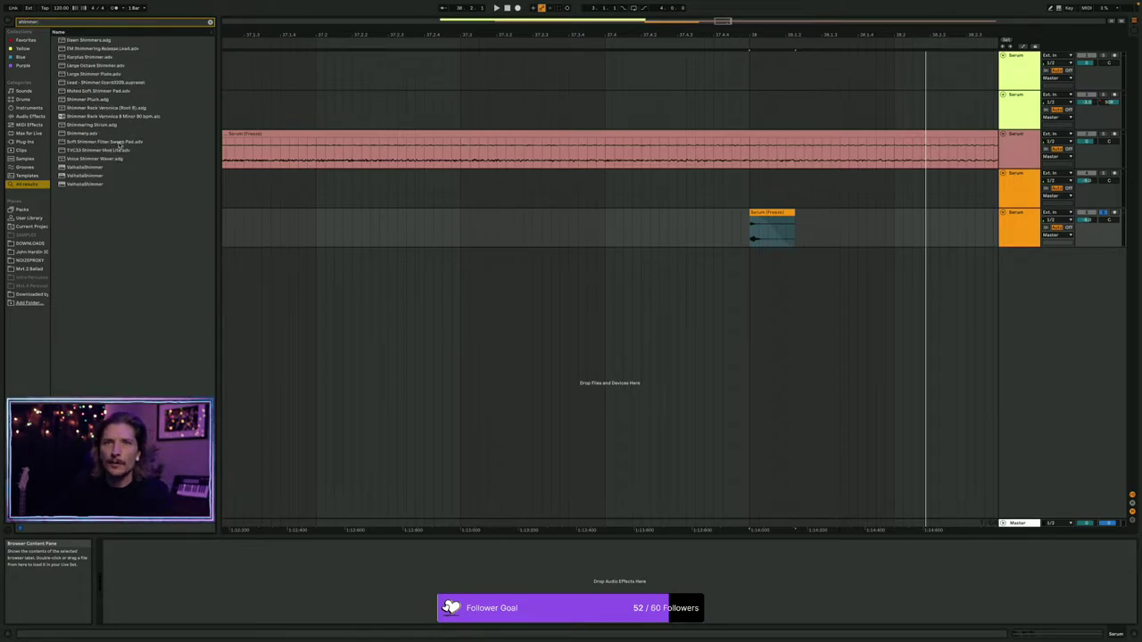
pyautogui.moveTo(86, 176); pyautogui.dragTo(688, 262)
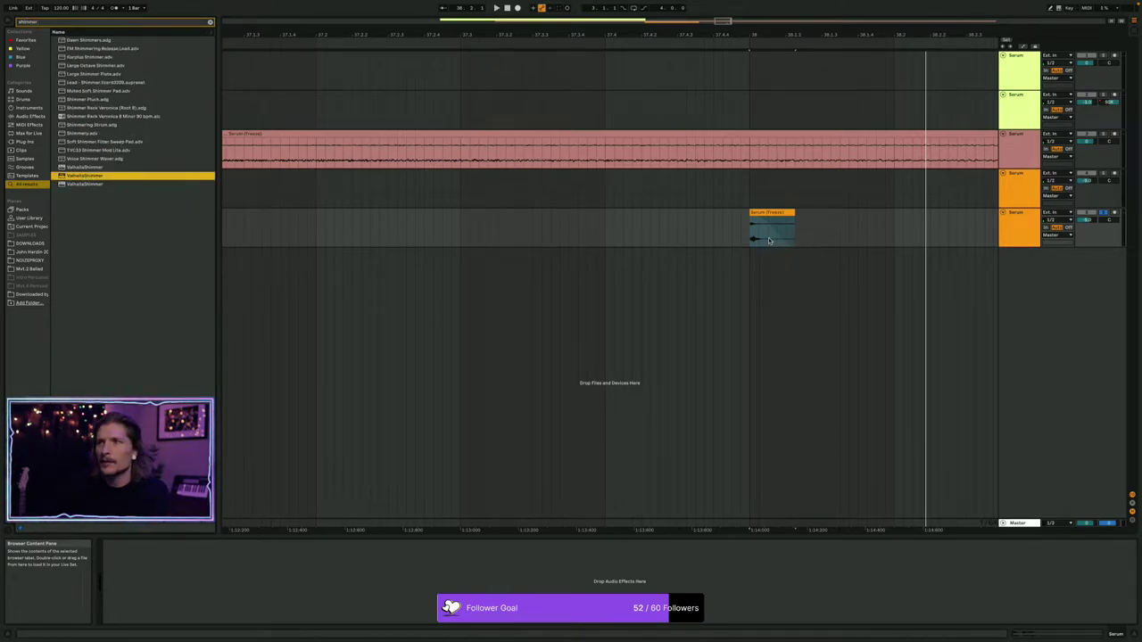
pyautogui.moveTo(767, 237); pyautogui.dragTo(767, 237)
pyautogui.press('space')
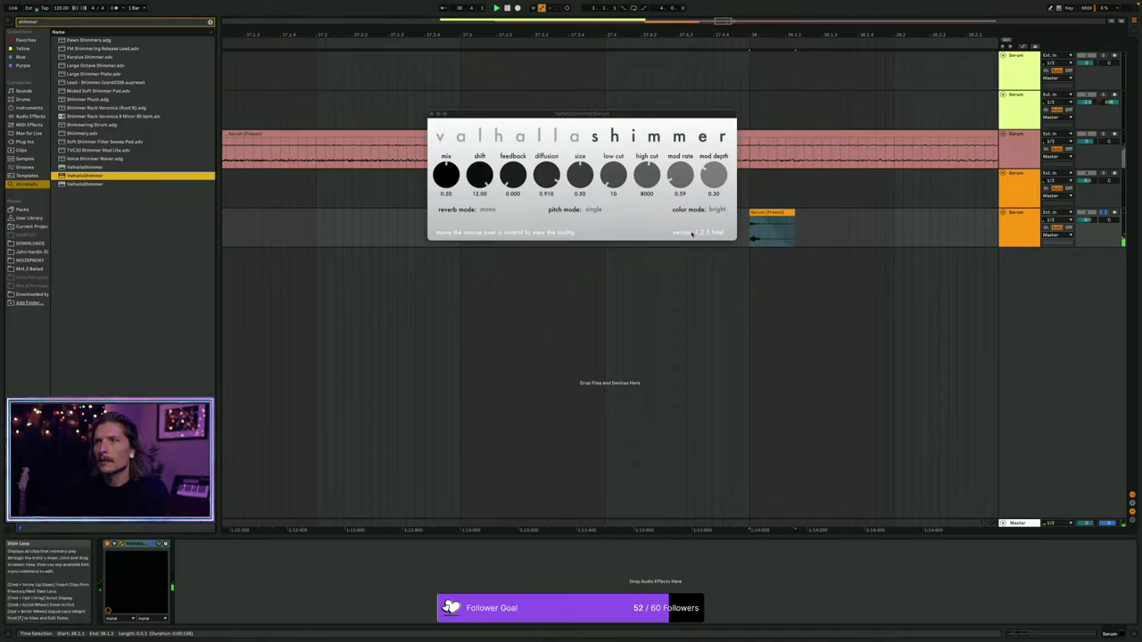
# Set the reverb's mix to 1.00, feedback 0.368, diffusion 0.868, size 0.38, mod rate 0.10 and mod depth 0.00.
pyautogui.click(574, 176)
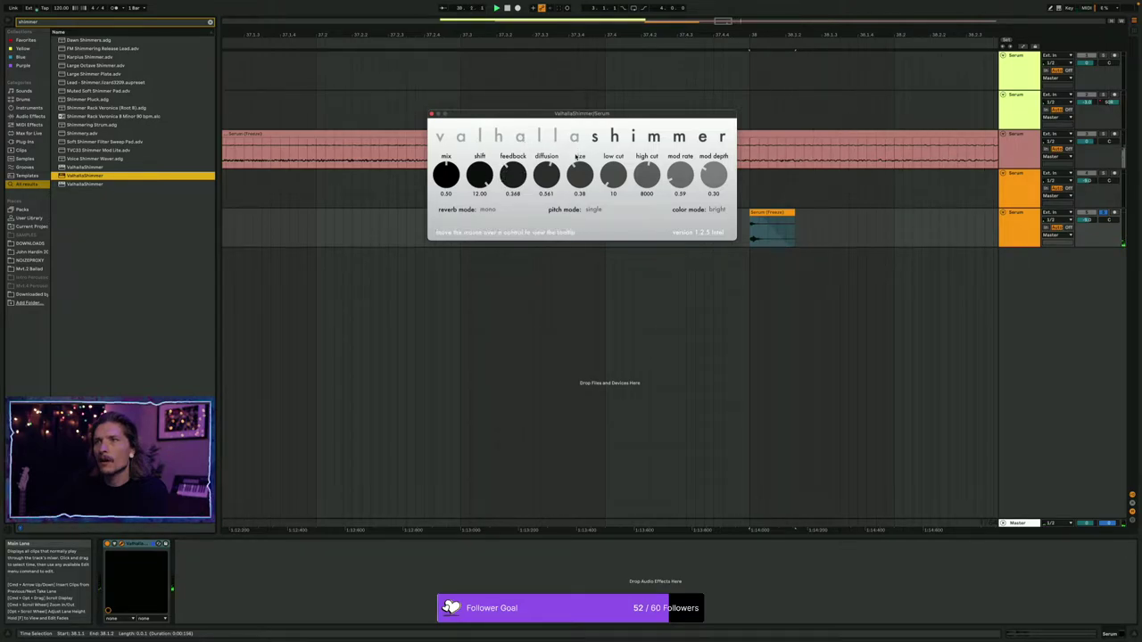
pyautogui.moveTo(704, 173); pyautogui.dragTo(675, 214)
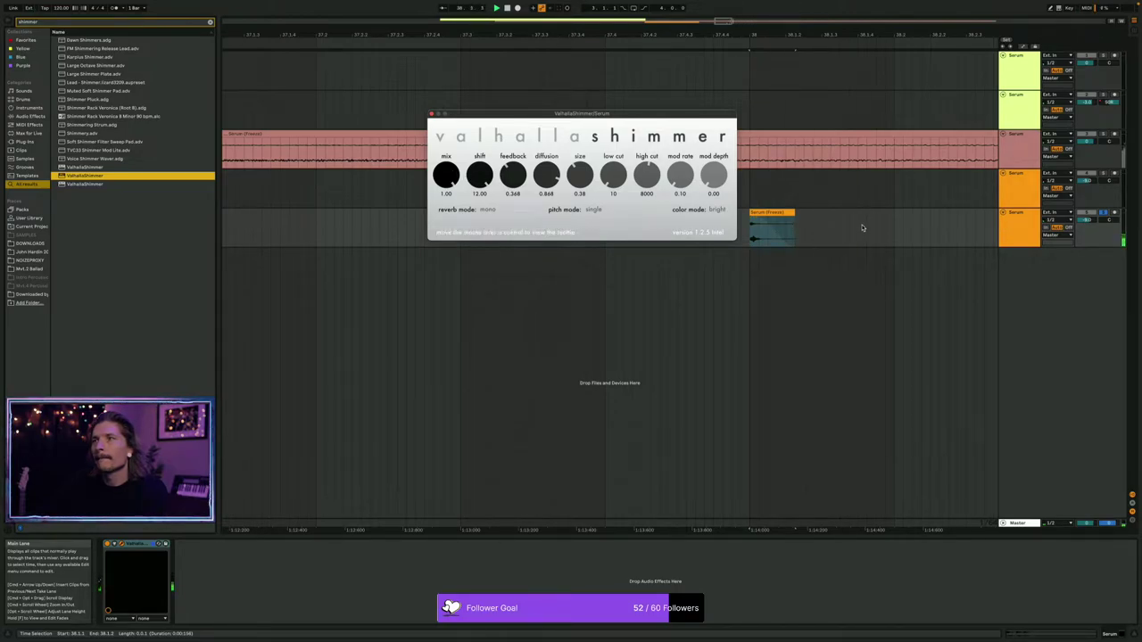
# Insert an audio track below the short hit's track, set its input to Resampling, and record the reverb-processed hit from bar 38.
pyautogui.click(1012, 219)
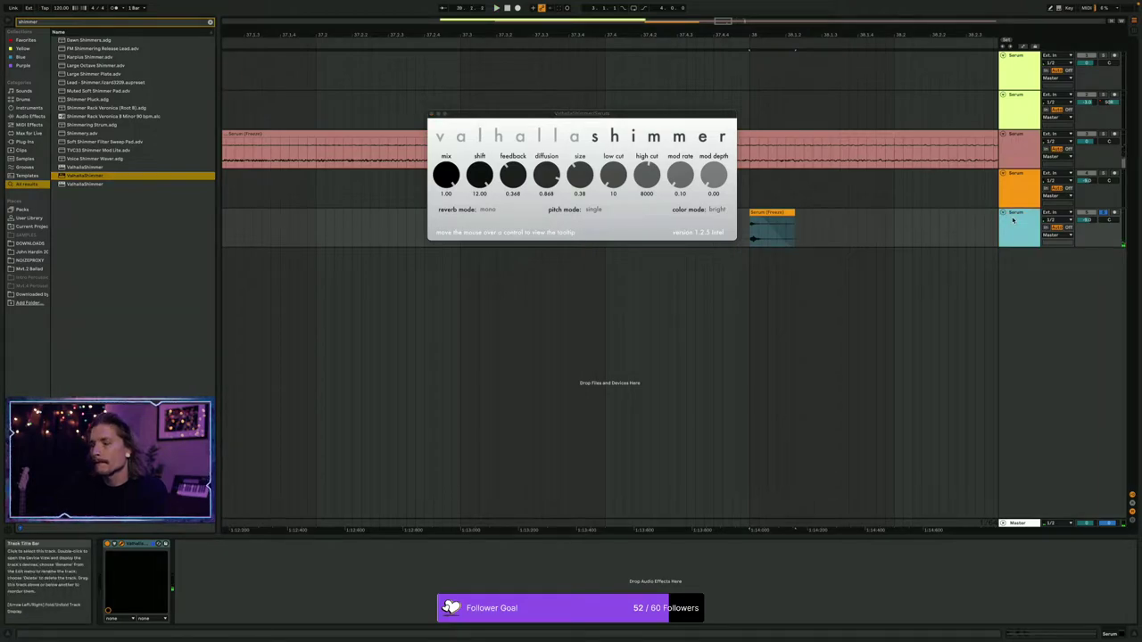
pyautogui.hotkey('ctrl', 't')
pyautogui.click(1056, 255)
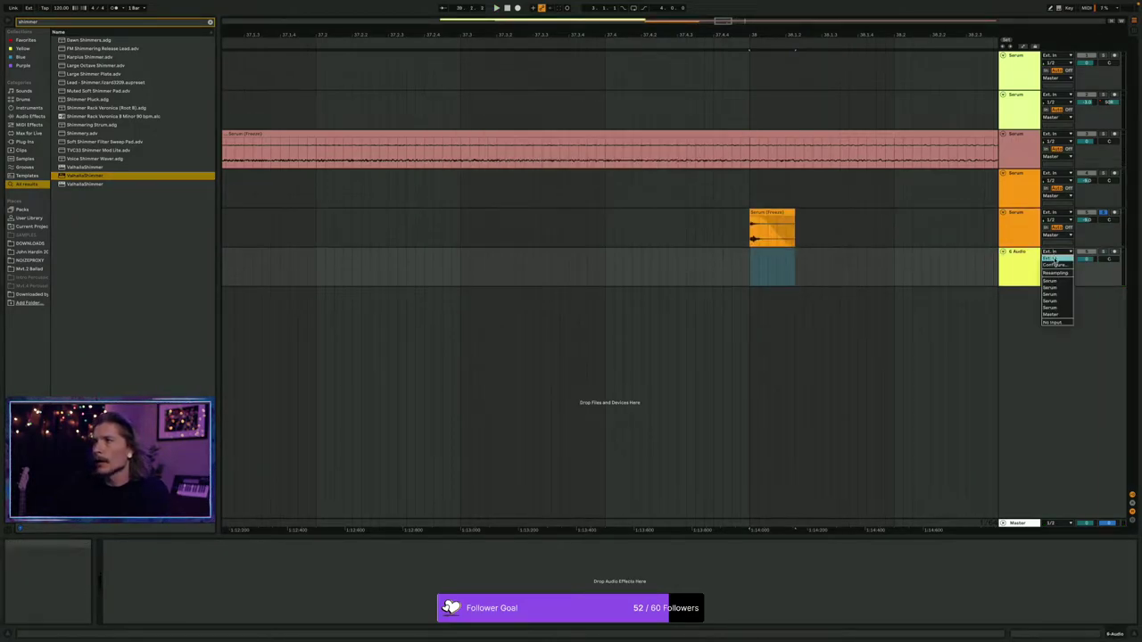
pyautogui.click(1056, 273)
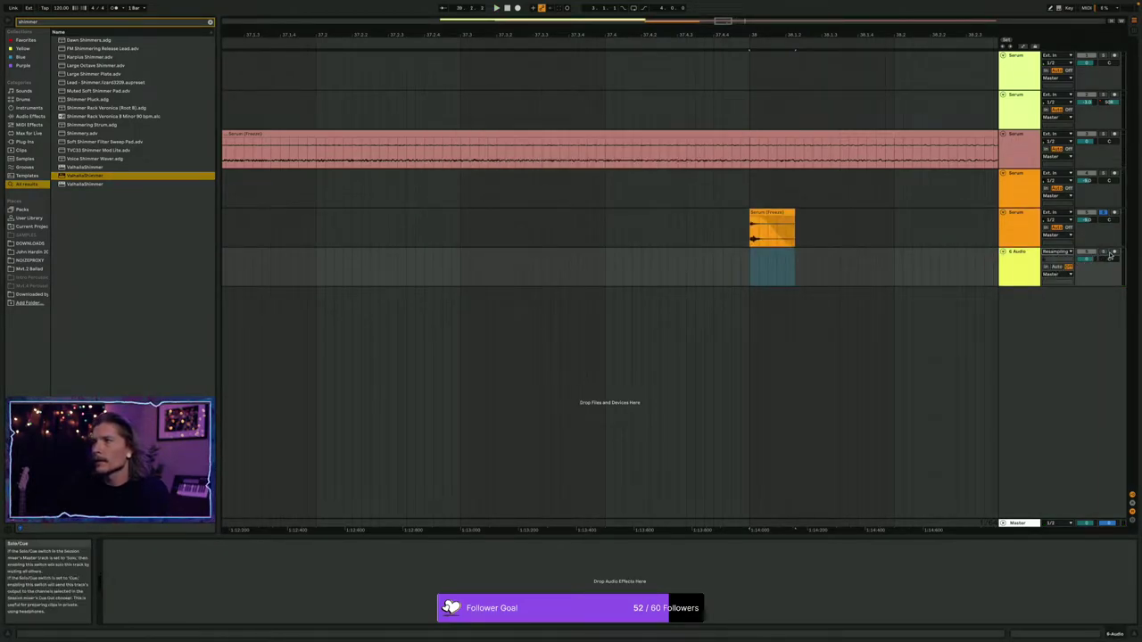
pyautogui.click(749, 271)
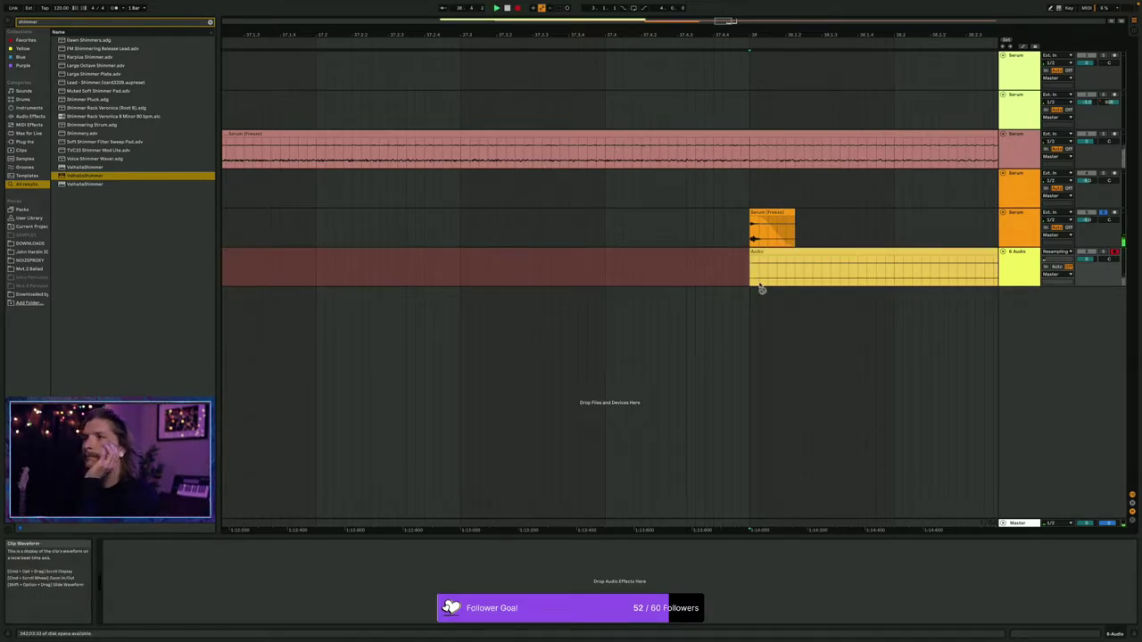
pyautogui.press('space')
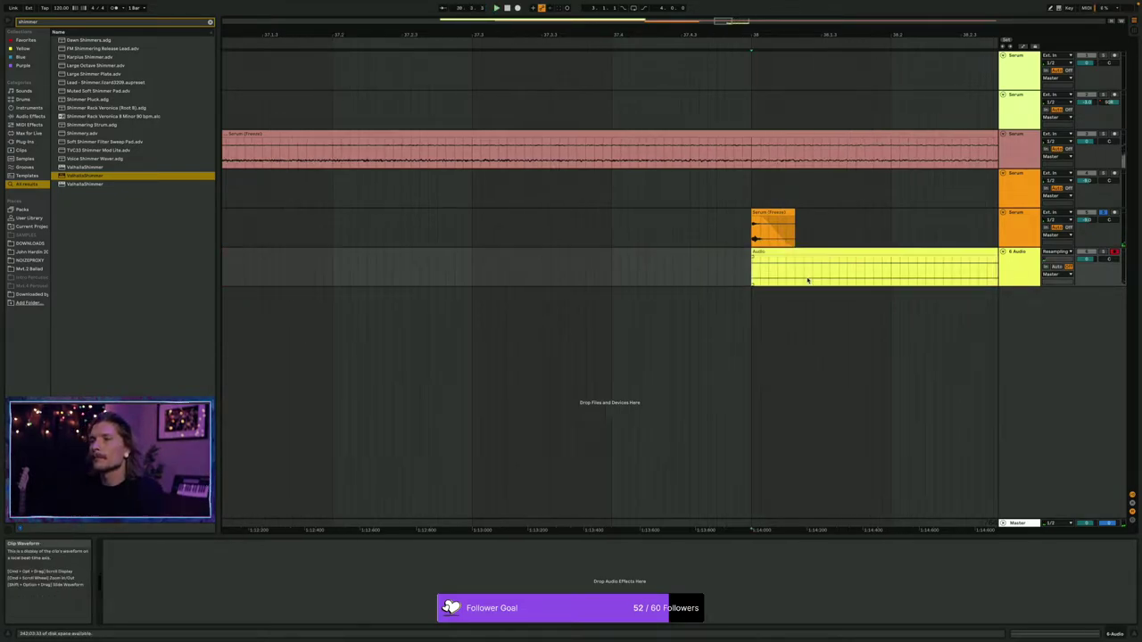
# Split the recorded clip at 38.2, delete its first beat, and move the remaining audio back to the start of bar 38.
pyautogui.scroll(-4, 809, 280)
pyautogui.press('super+e')
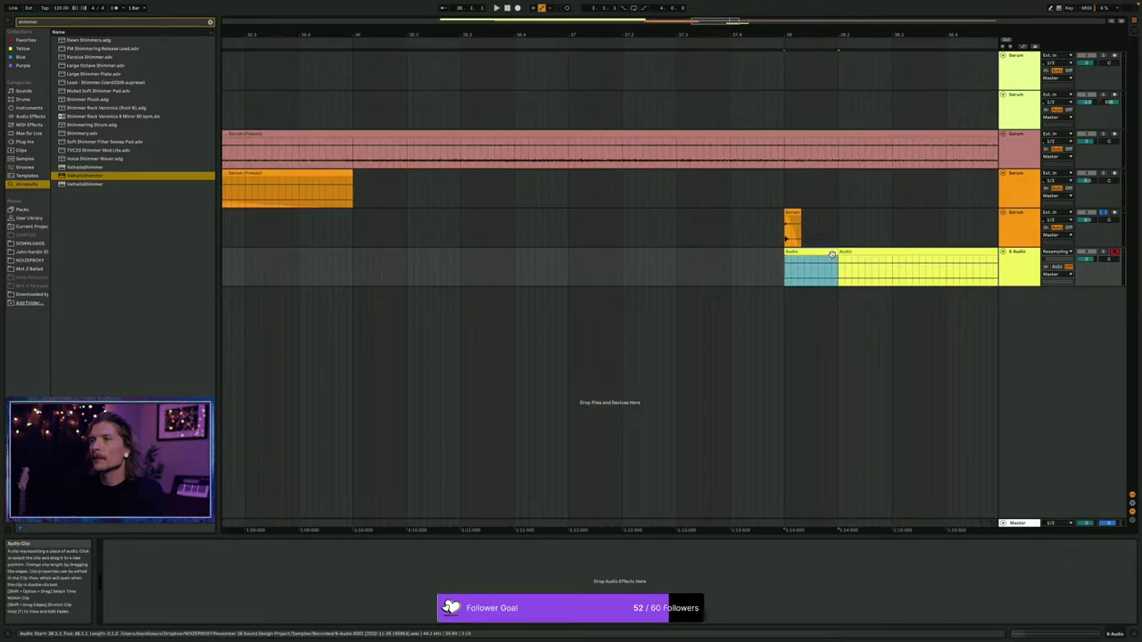
pyautogui.press('Delete')
pyautogui.moveTo(856, 252); pyautogui.dragTo(803, 257)
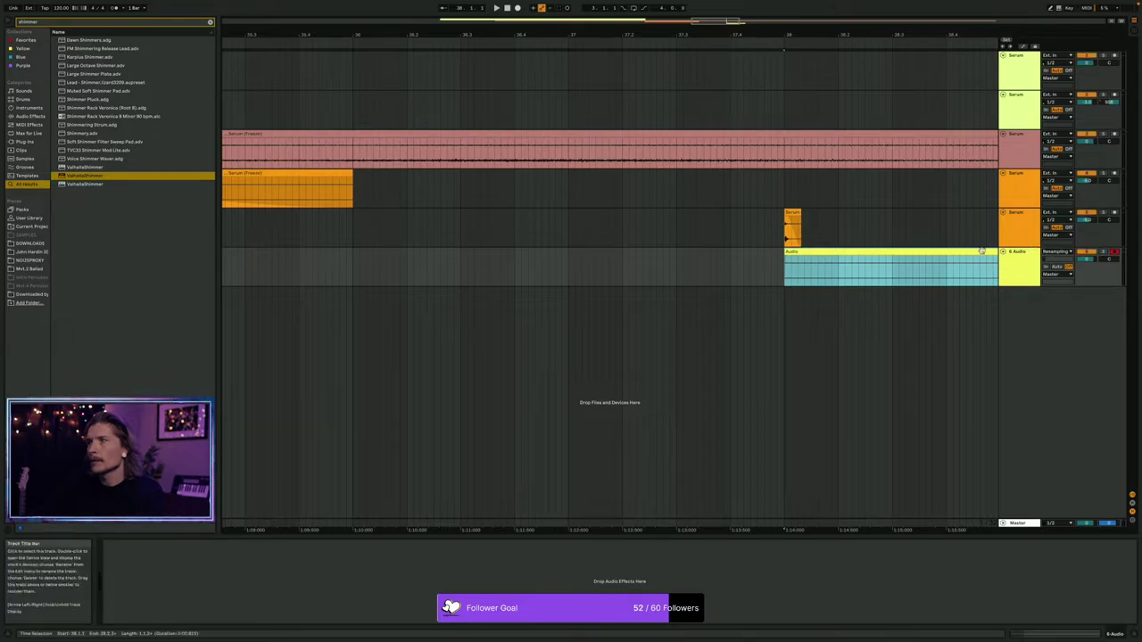
# Select the short hit and the resampled clip, solo both of their tracks, and play them together from bar 38.
pyautogui.press('space')
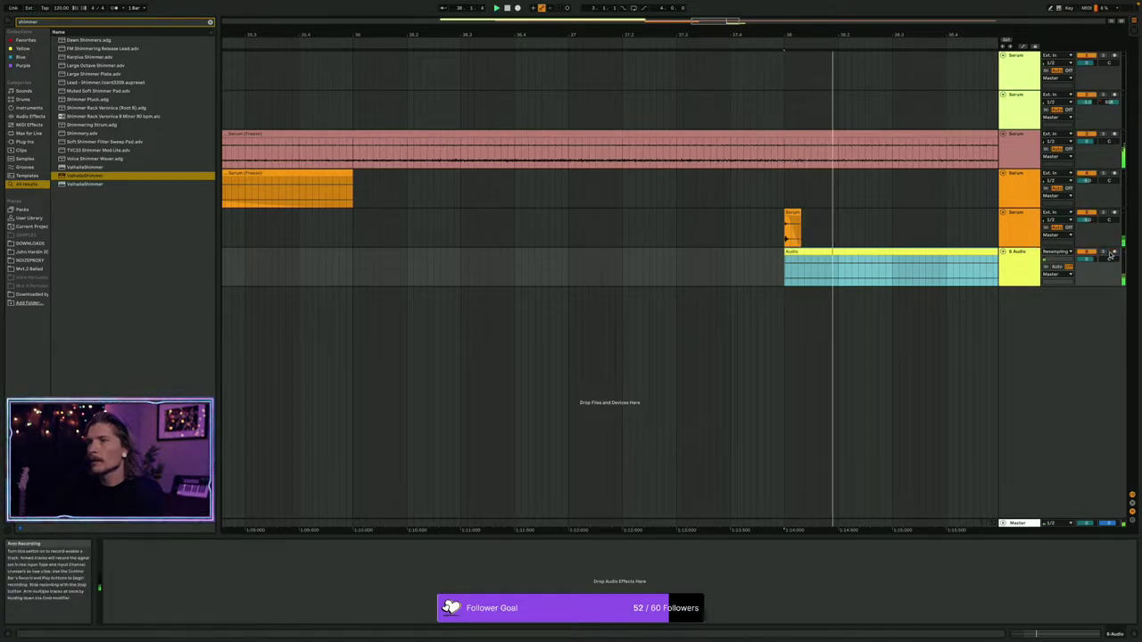
pyautogui.press('space')
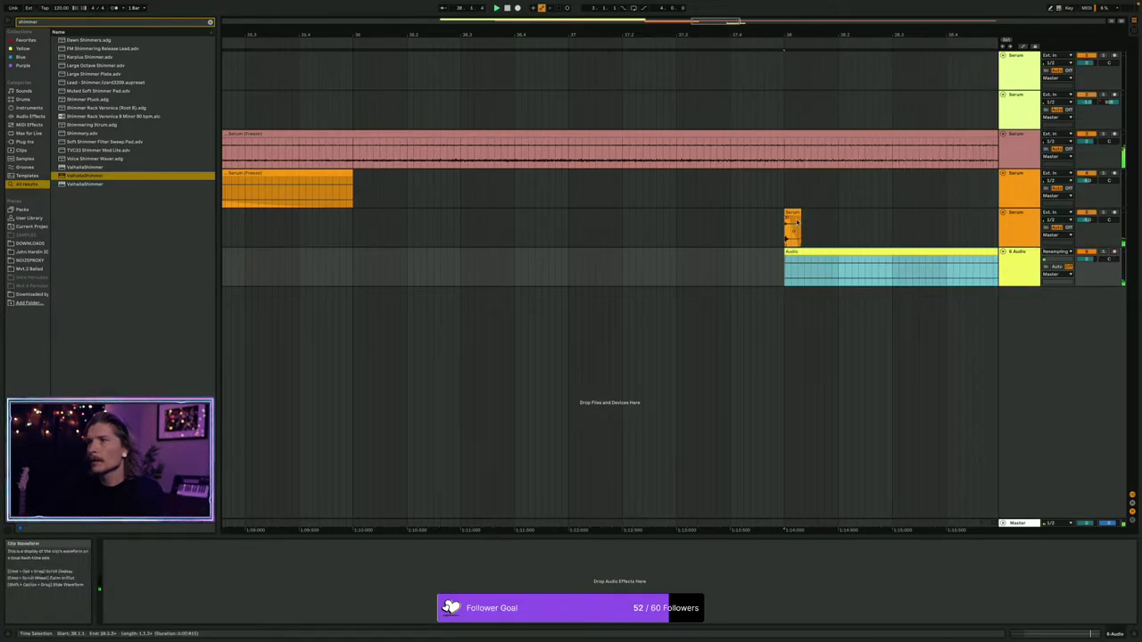
pyautogui.click(792, 213)
pyautogui.keyDown('shift'); pyautogui.click(809, 251); pyautogui.keyUp('shift')
pyautogui.press('s')
pyautogui.press('space')
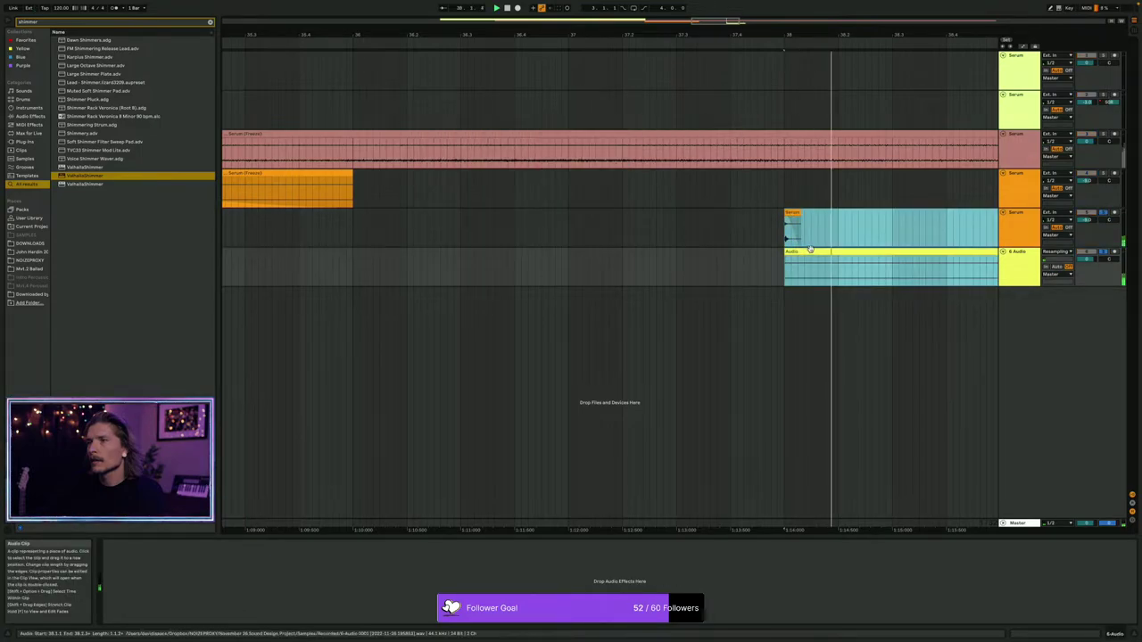
# Remove ValhallaShimmer from the short hit's track and play the dry hit with the resampled clip.
pyautogui.click(813, 223)
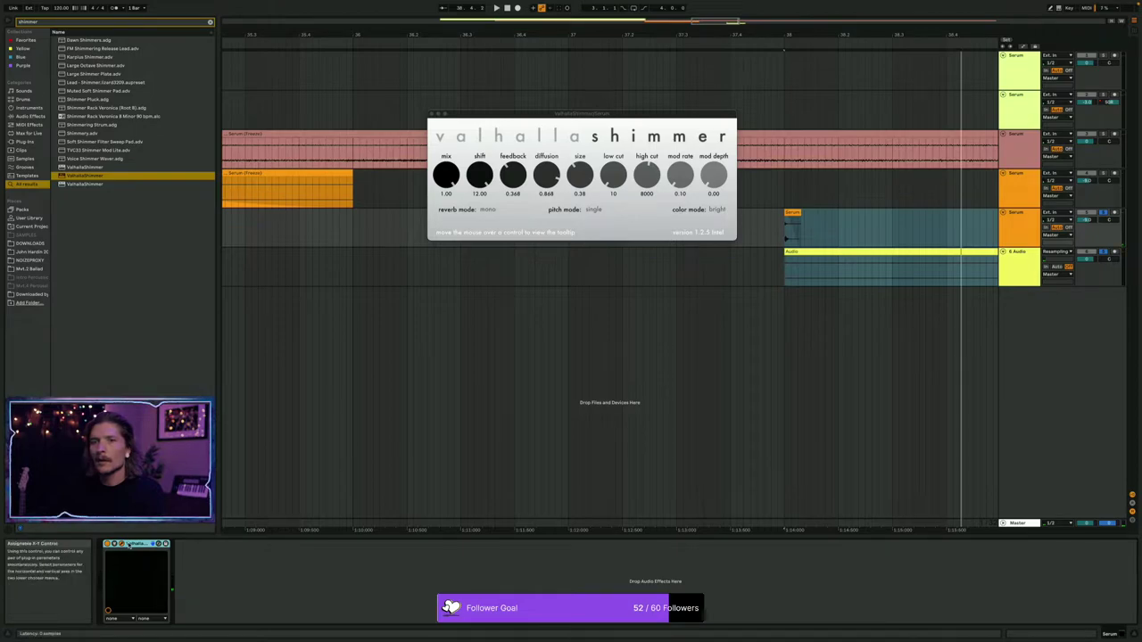
pyautogui.click(131, 543)
pyautogui.press('Delete')
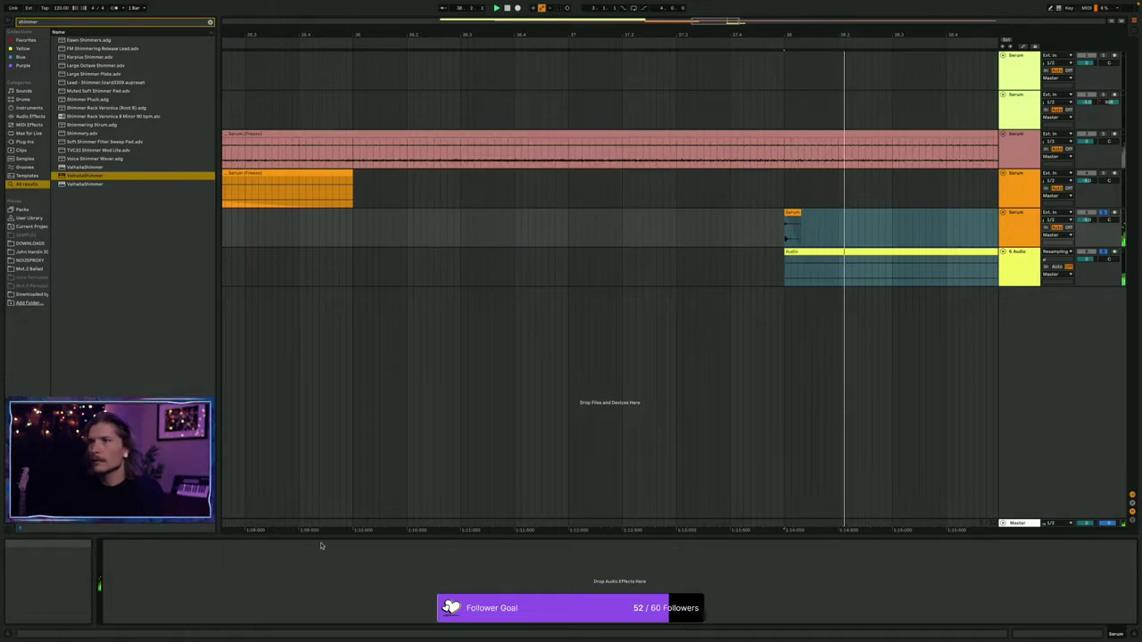
pyautogui.scroll(5, 853, 228)
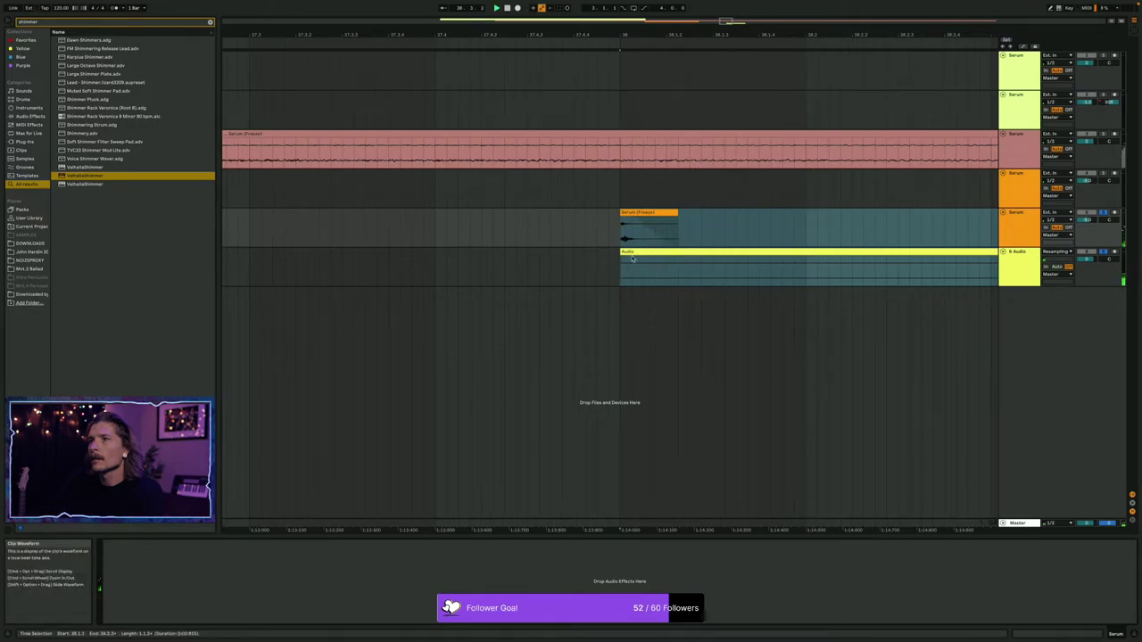
pyautogui.press('Delete')
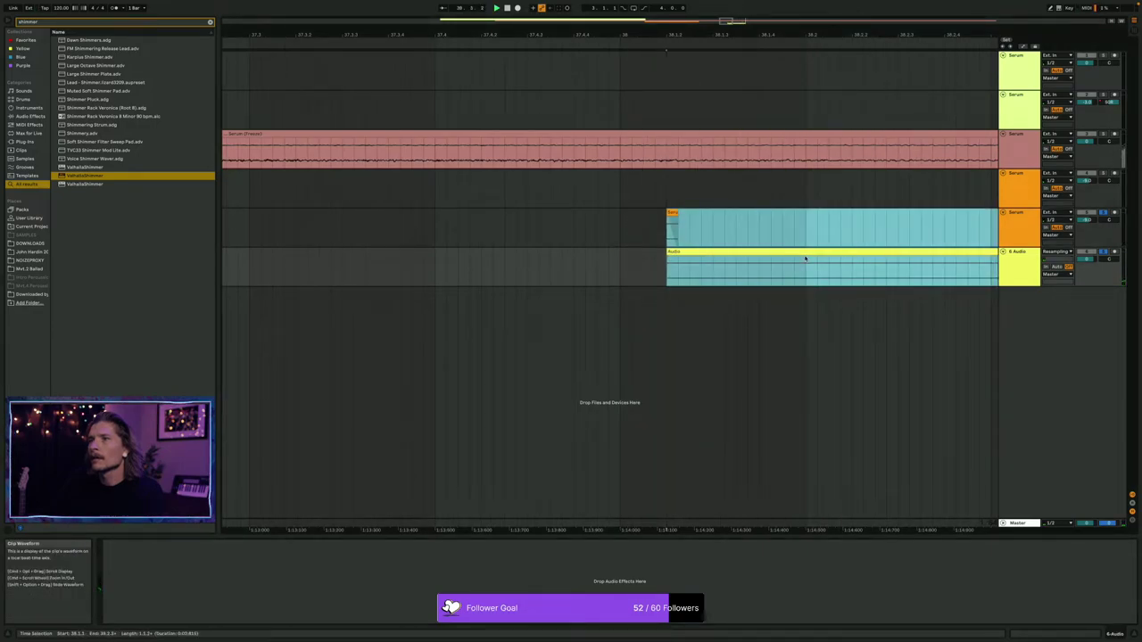
pyautogui.press('super+z')
pyautogui.press('super+z')
# Trim a short section off the front of the resampled clip only, realign it to bar 38, and play it with the hit.
pyautogui.moveTo(621, 254); pyautogui.dragTo(640, 224)
pyautogui.press('space')
pyautogui.press('space')
pyautogui.press('space')
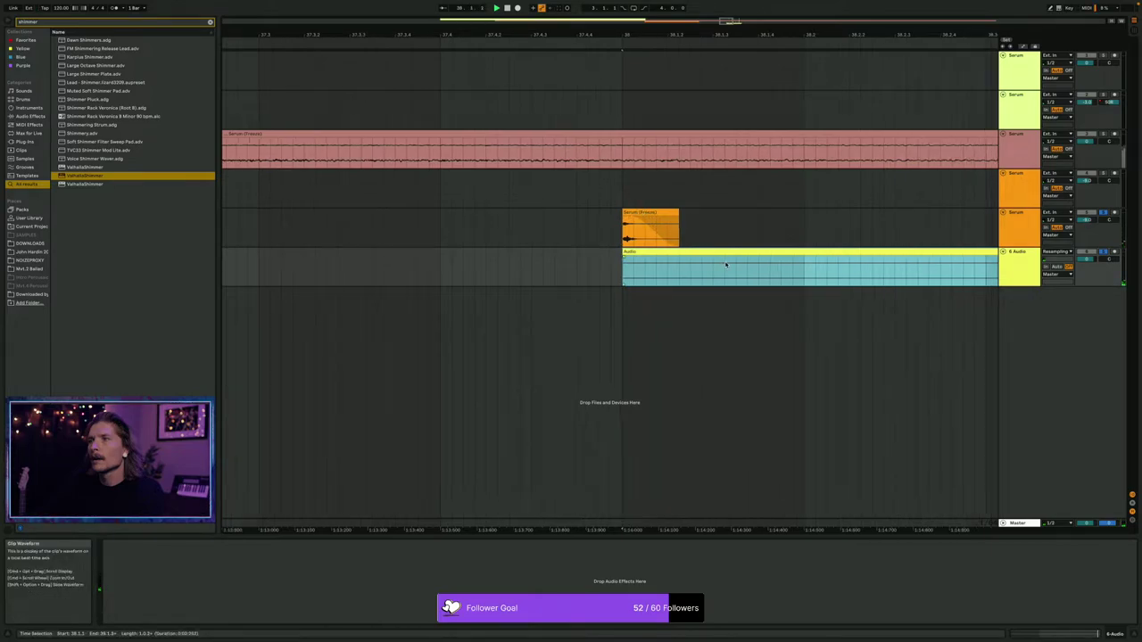
# Add a short fade-in at the start of the resampled clip and play it with the hit.
pyautogui.scroll(-1, 722, 261)
pyautogui.scroll(5, 645, 267)
pyautogui.scroll(1, 645, 269)
pyautogui.press('space')
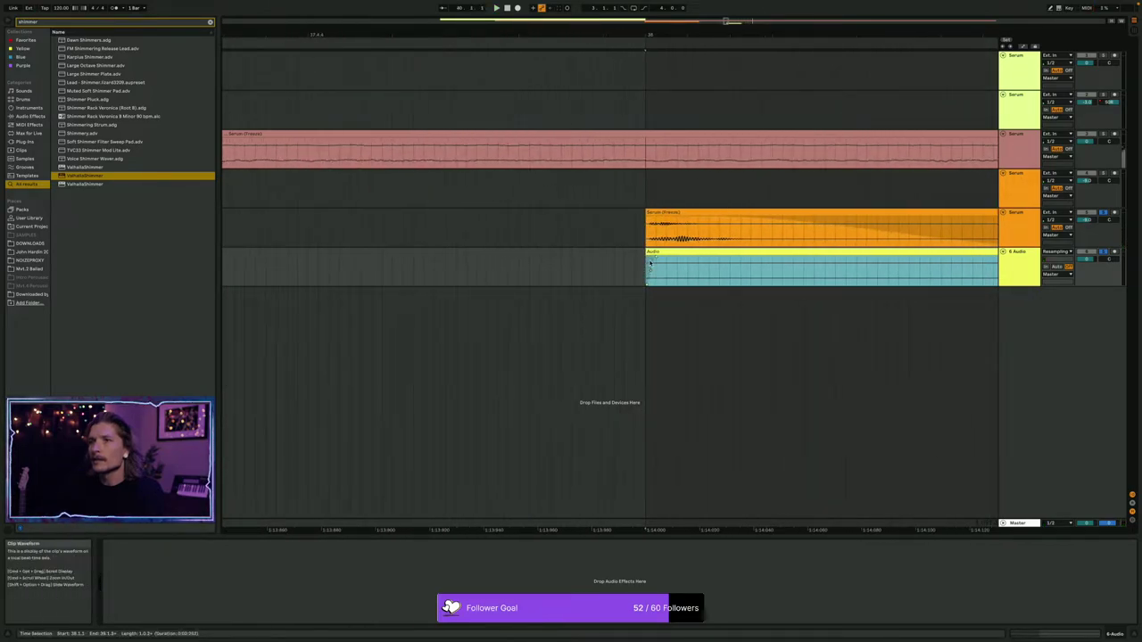
pyautogui.moveTo(655, 259); pyautogui.dragTo(655, 260)
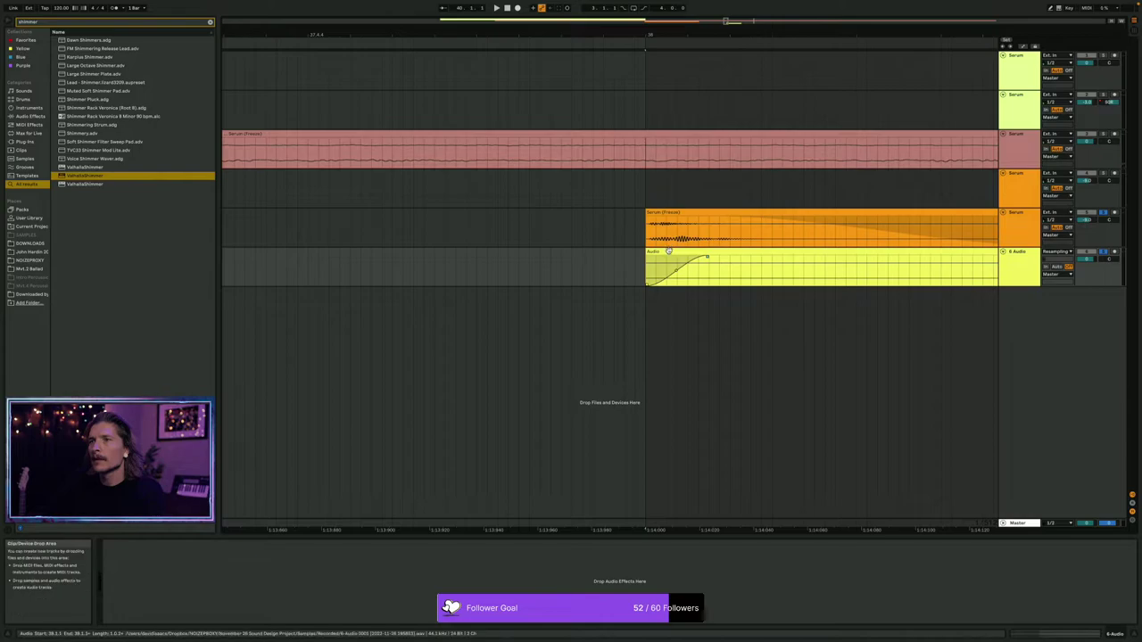
pyautogui.click(668, 252)
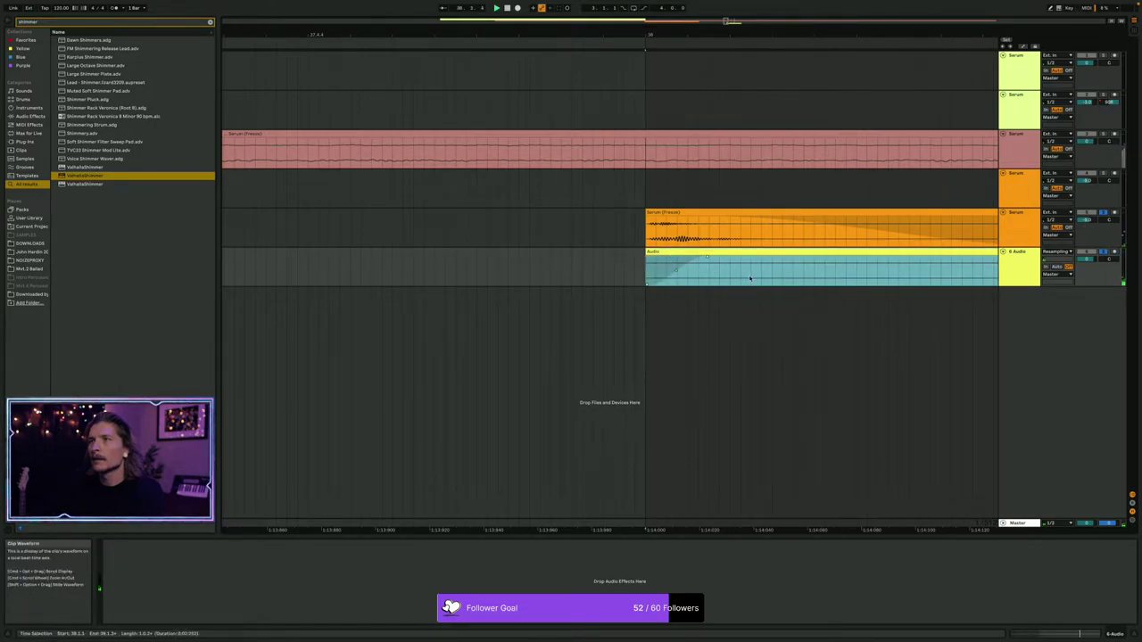
# Extend a fade-out across nearly the whole length of the resampled clip and play it from bar 38.
pyautogui.scroll(-5, 749, 279)
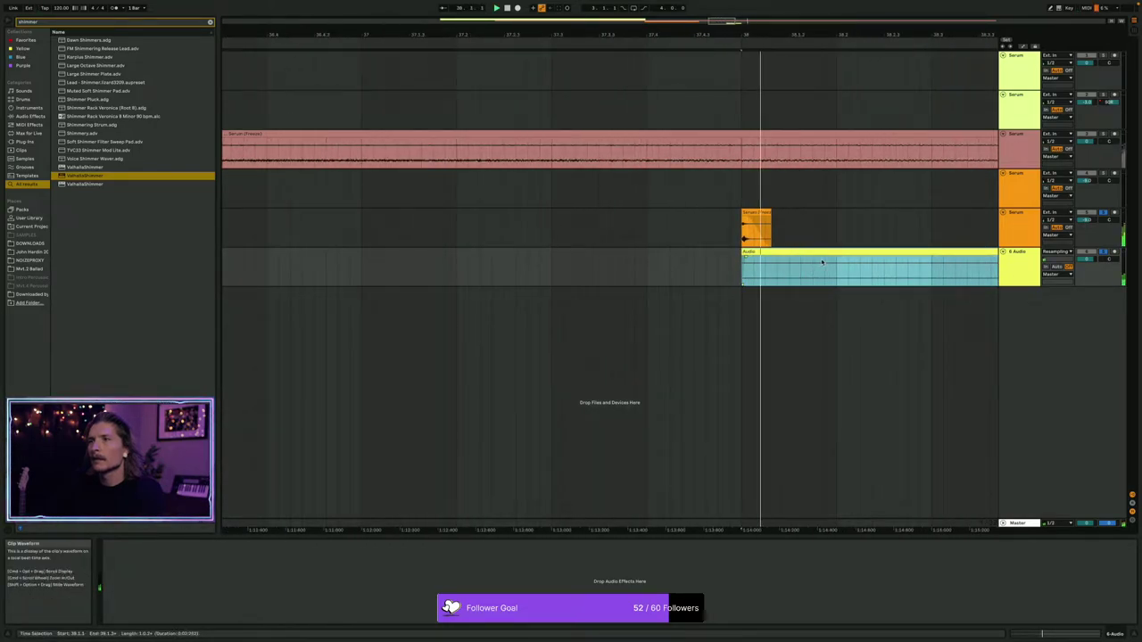
pyautogui.scroll(-3, 819, 257)
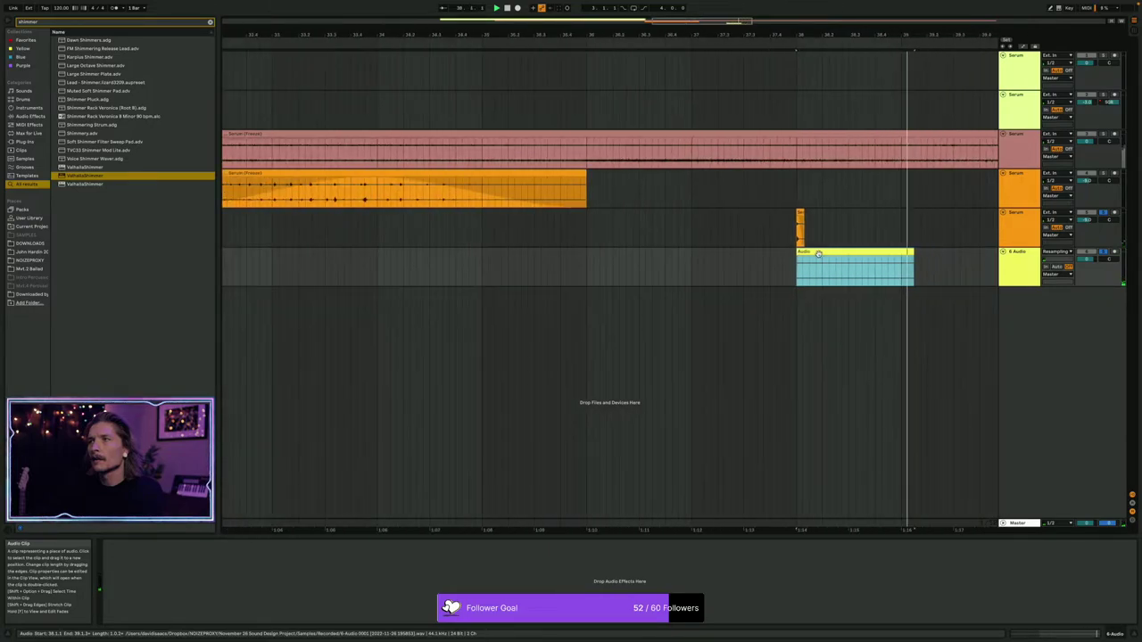
pyautogui.click(814, 266)
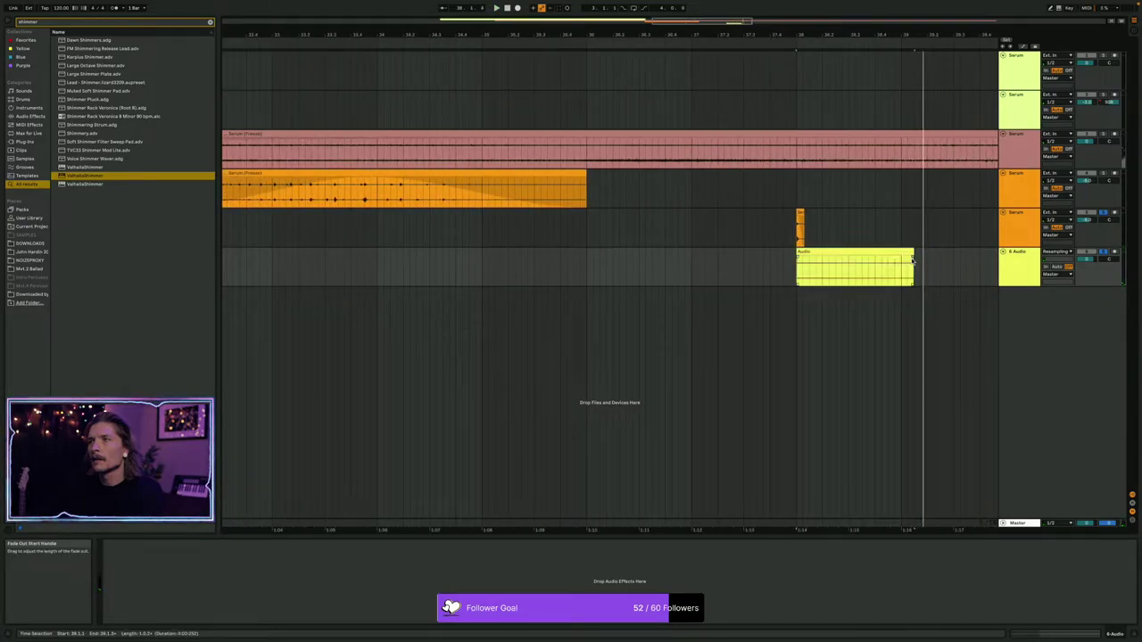
pyautogui.click(801, 257)
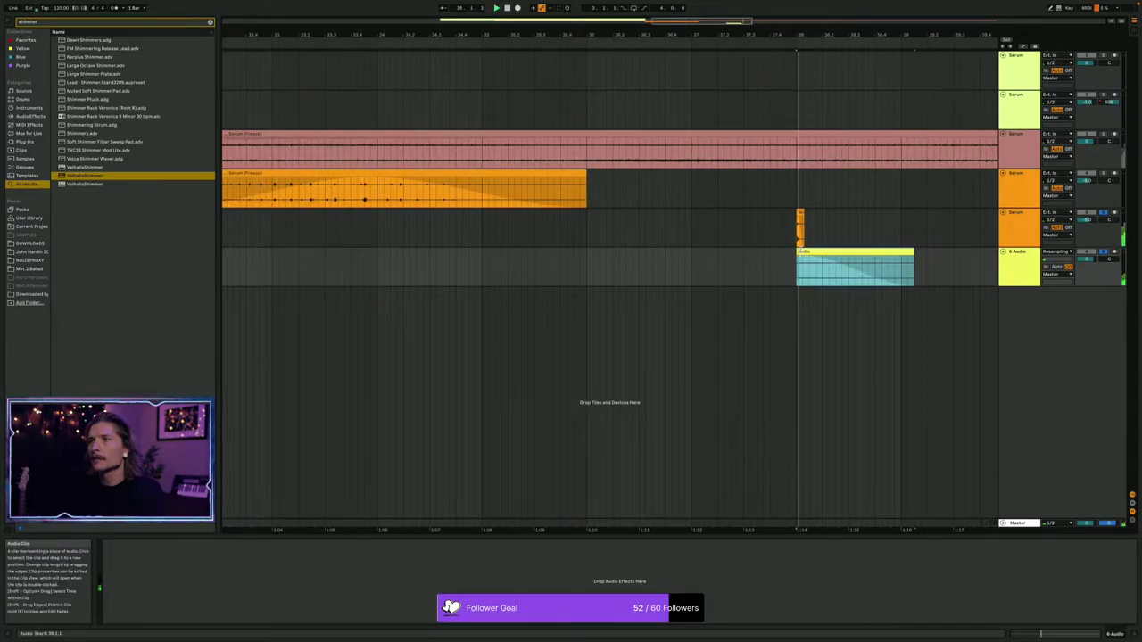
pyautogui.click(868, 269)
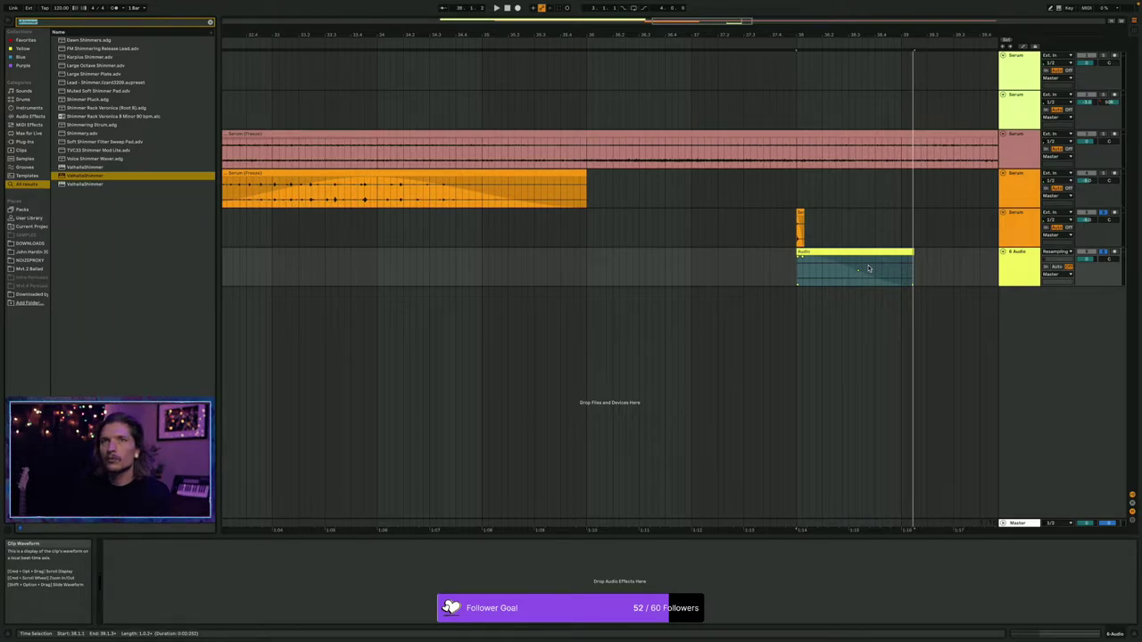
# Find the IHNY-2 compressor in the browser, add it to the resampled track, and play the section.
pyautogui.write('hh')
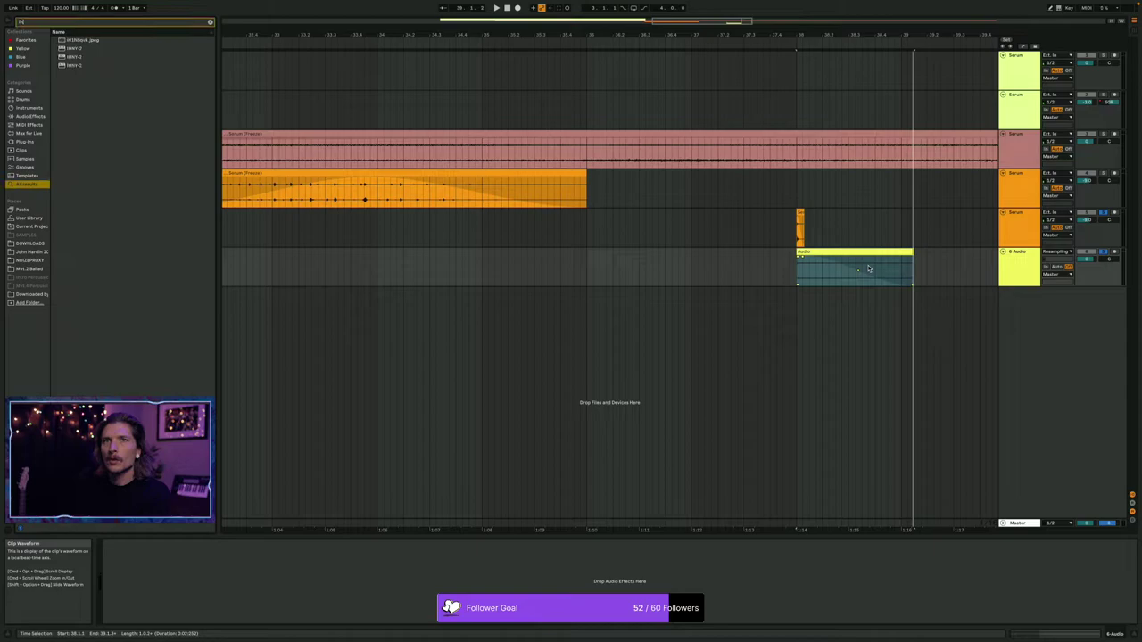
pyautogui.press('Down')
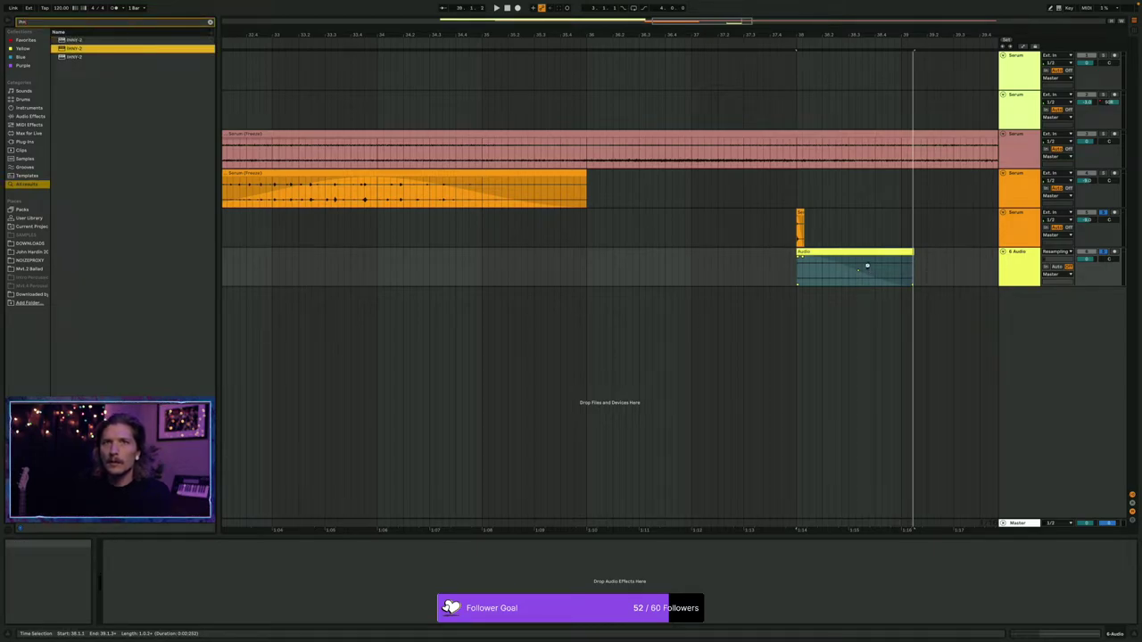
pyautogui.press('Return')
pyautogui.press('space')
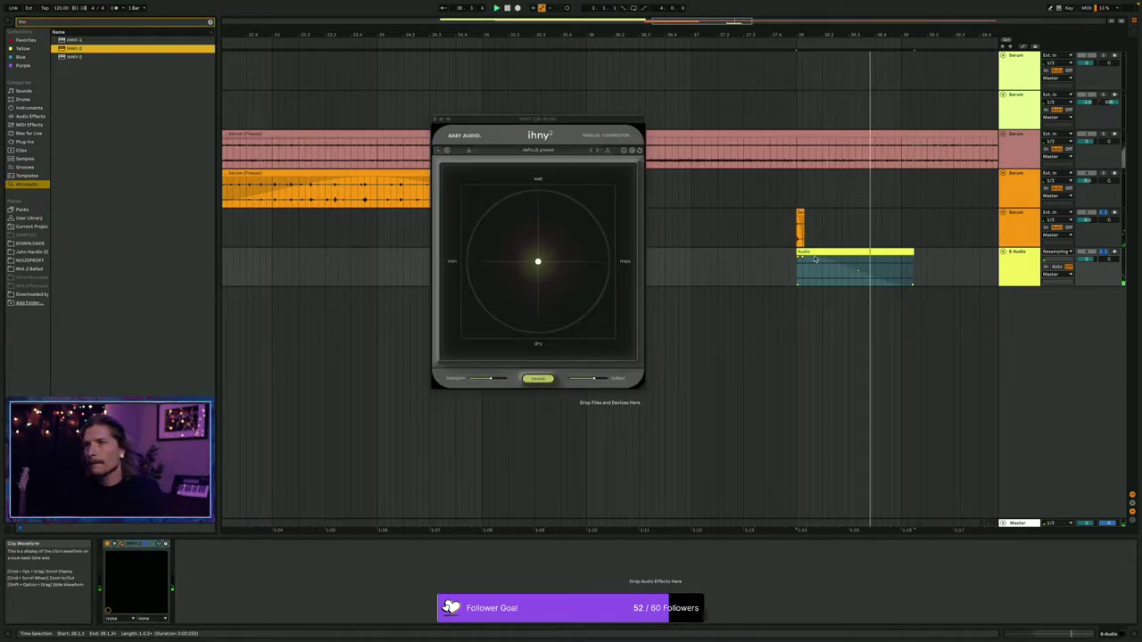
pyautogui.press('space')
pyautogui.press('space')
# Copy IHNY-2 from the resampled track onto the short hit's track and play from bar 38.
pyautogui.click(146, 545)
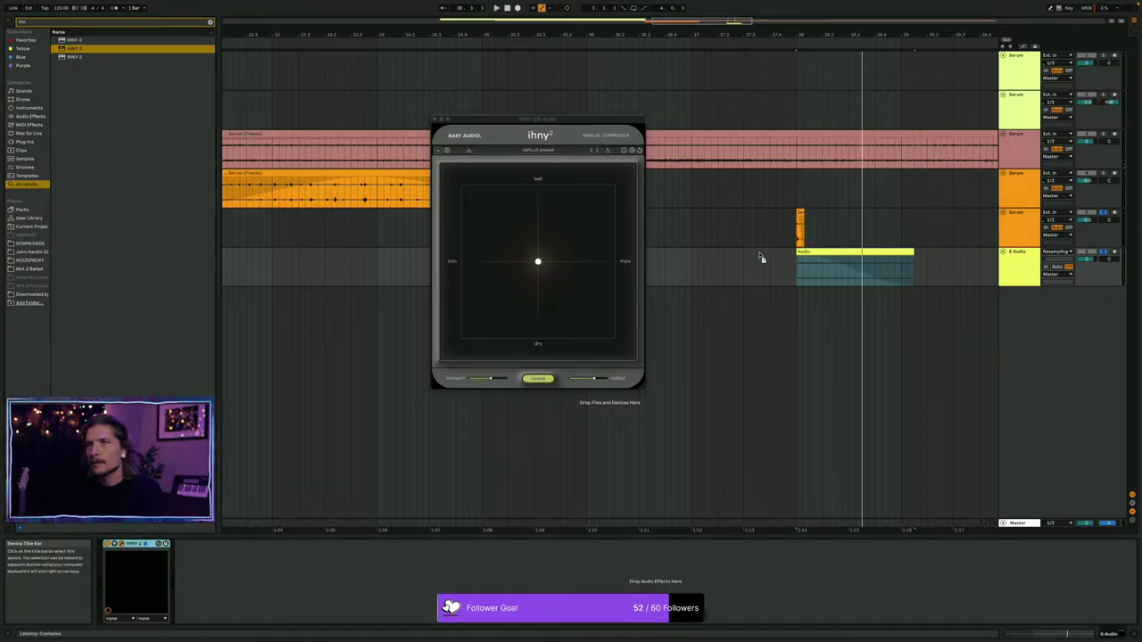
pyautogui.click(801, 217)
pyautogui.press('space')
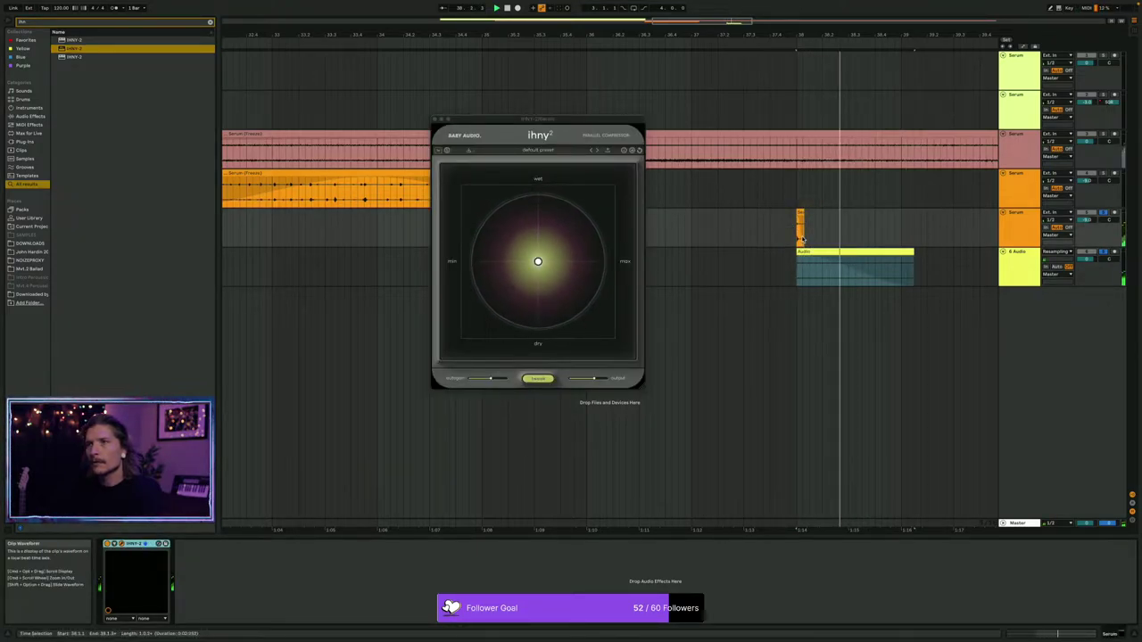
# Raise IHNY-2's amount and wet level to about 75% on the short hit's track, and to 64% amount and 68% wet on the resampled track.
pyautogui.moveTo(537, 262); pyautogui.dragTo(587, 219)
pyautogui.moveTo(581, 225); pyautogui.dragTo(576, 228)
pyautogui.press('space')
pyautogui.press('space')
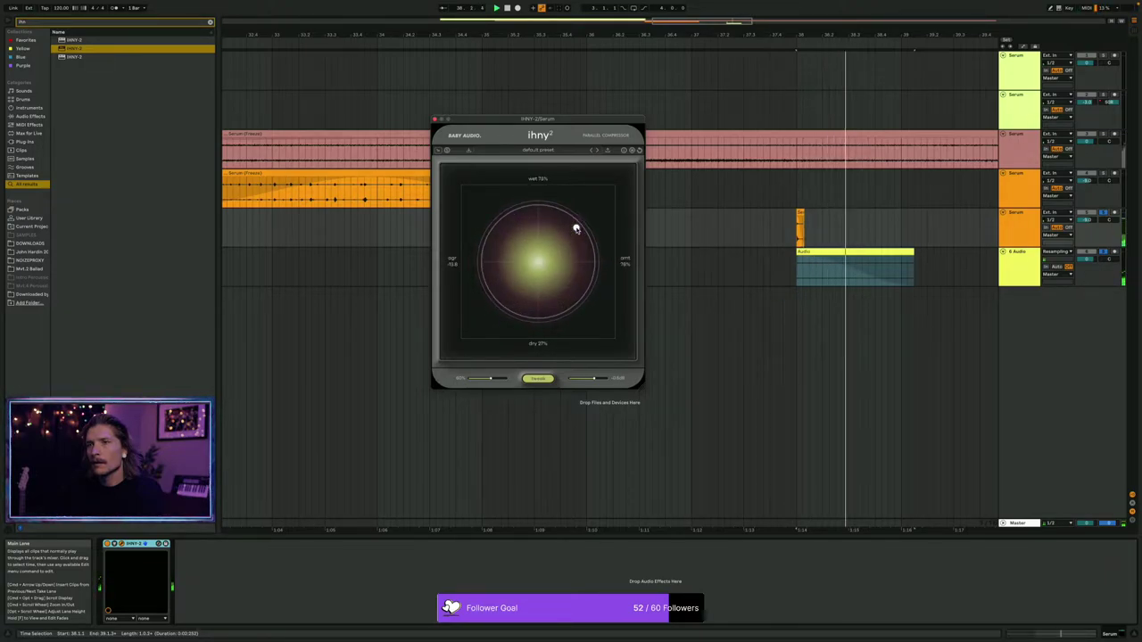
pyautogui.click(435, 118)
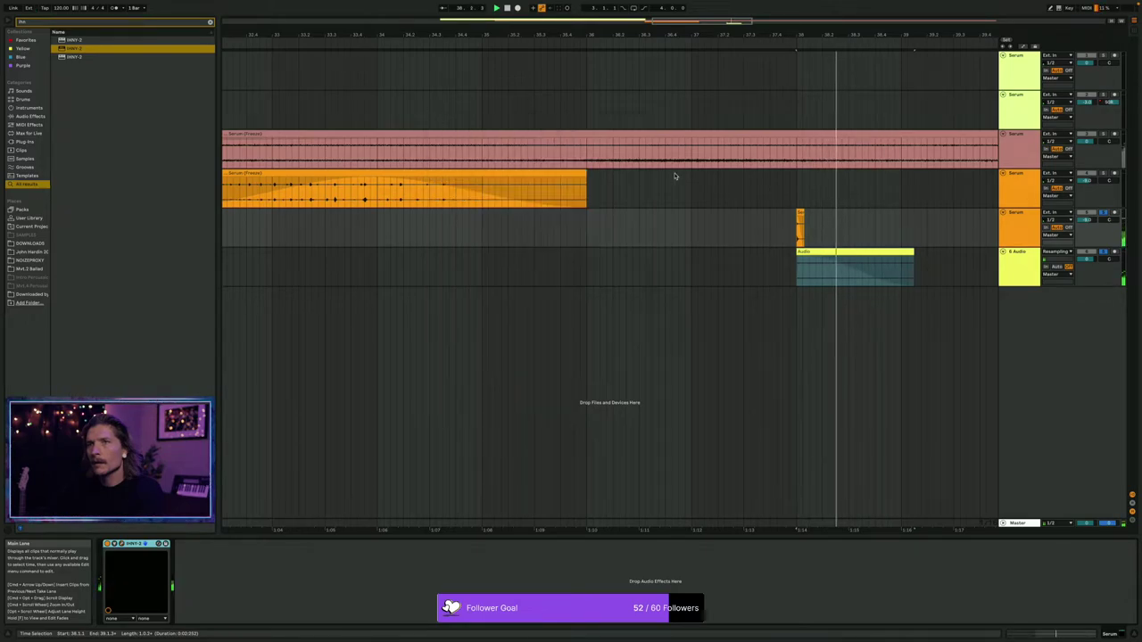
pyautogui.click(1017, 259)
pyautogui.moveTo(538, 261); pyautogui.dragTo(560, 236)
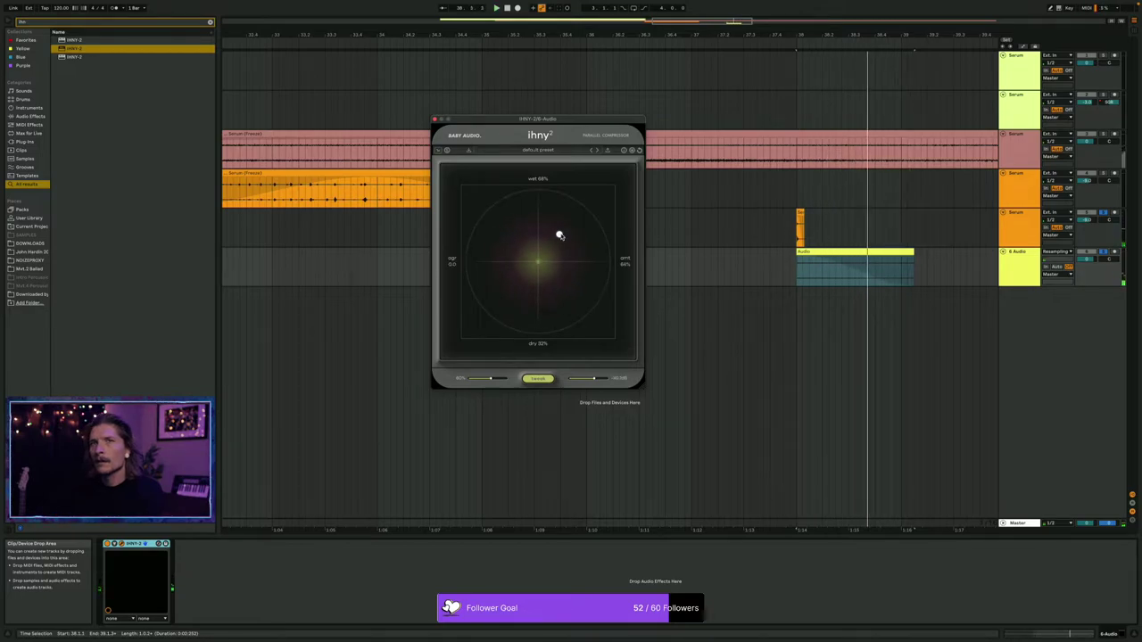
# Search the browser for "shimmer", add ValhallaShimmer after IHNY-2 on the resampled track, and set its pitch mode to singleReverse.
pyautogui.hotkey('ctrl', 'f')
pyautogui.write('shimmer')
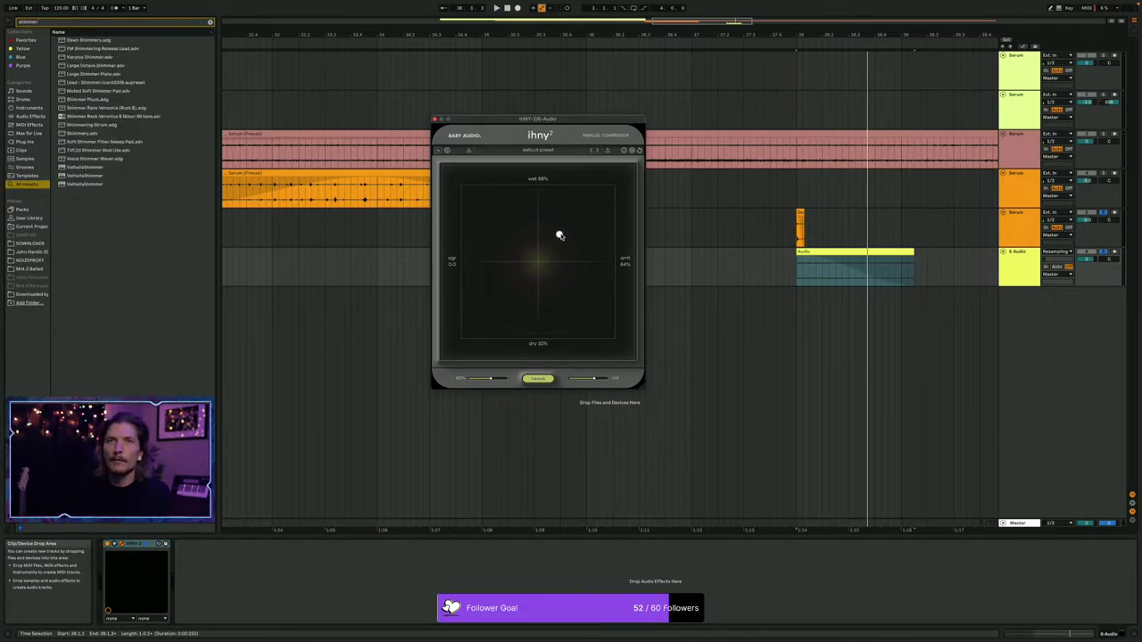
pyautogui.click(85, 168)
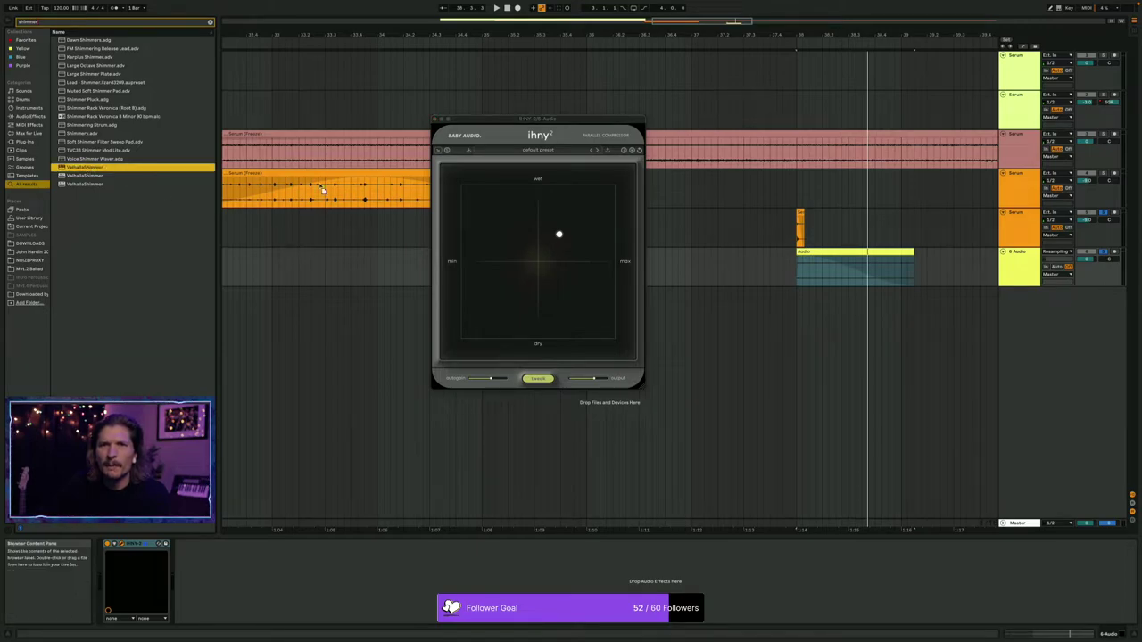
pyautogui.press('Return')
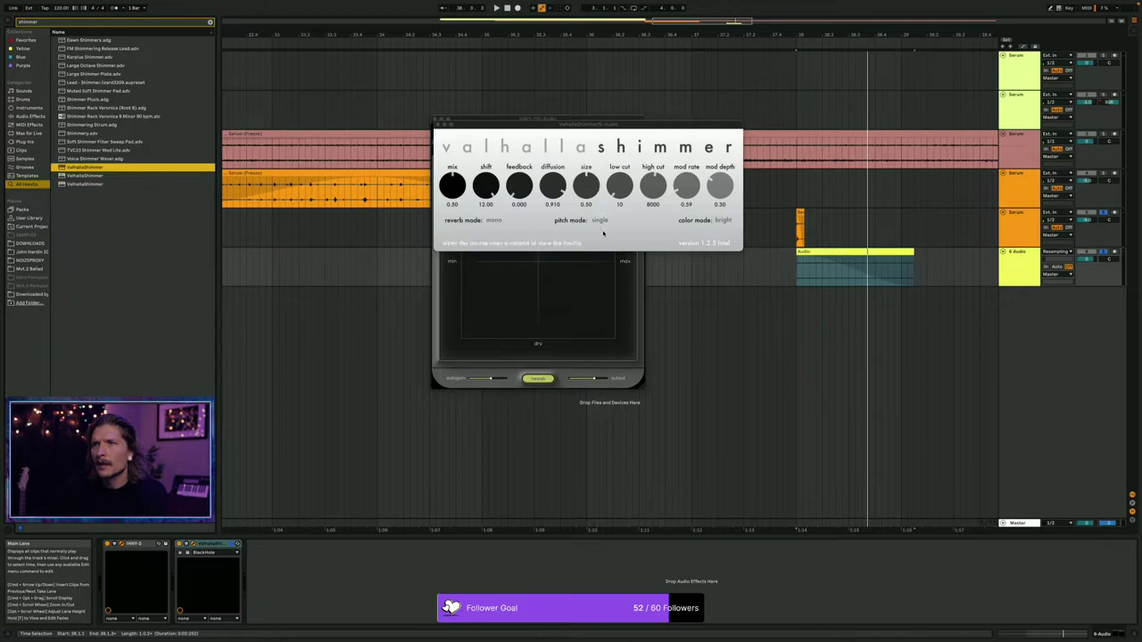
pyautogui.click(600, 221)
pyautogui.click(606, 246)
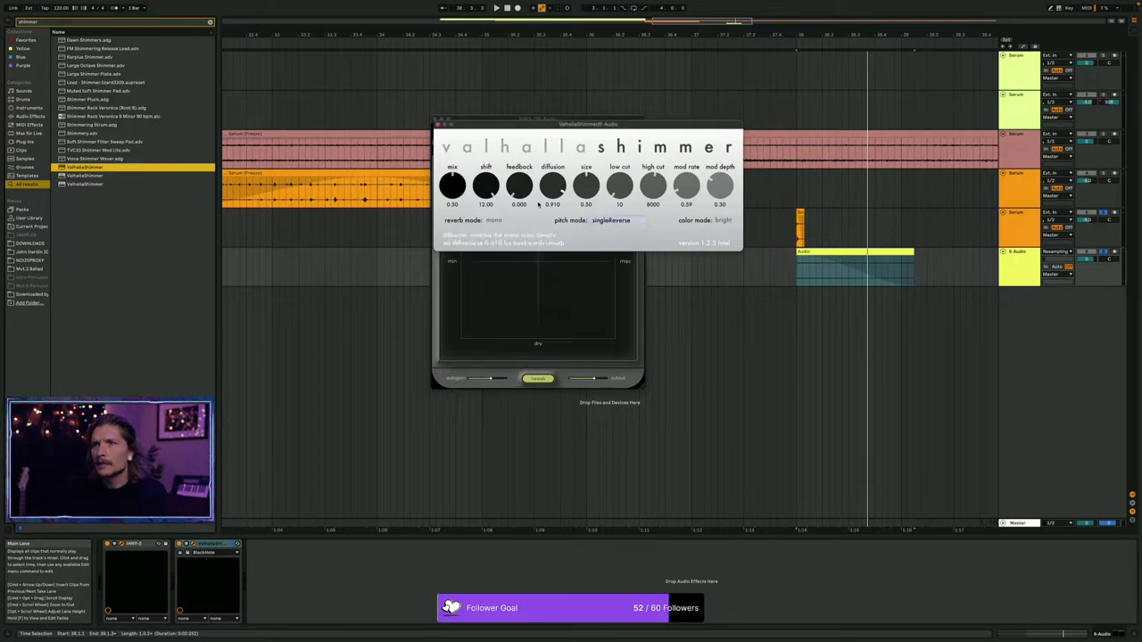
# During playback, set ValhallaShimmer's feedback to 0.285, color mode to dark, size to 0.58, mod rate to 0.10 and mod depth to 0.00.
pyautogui.press('space')
pyautogui.moveTo(520, 186); pyautogui.dragTo(523, 159)
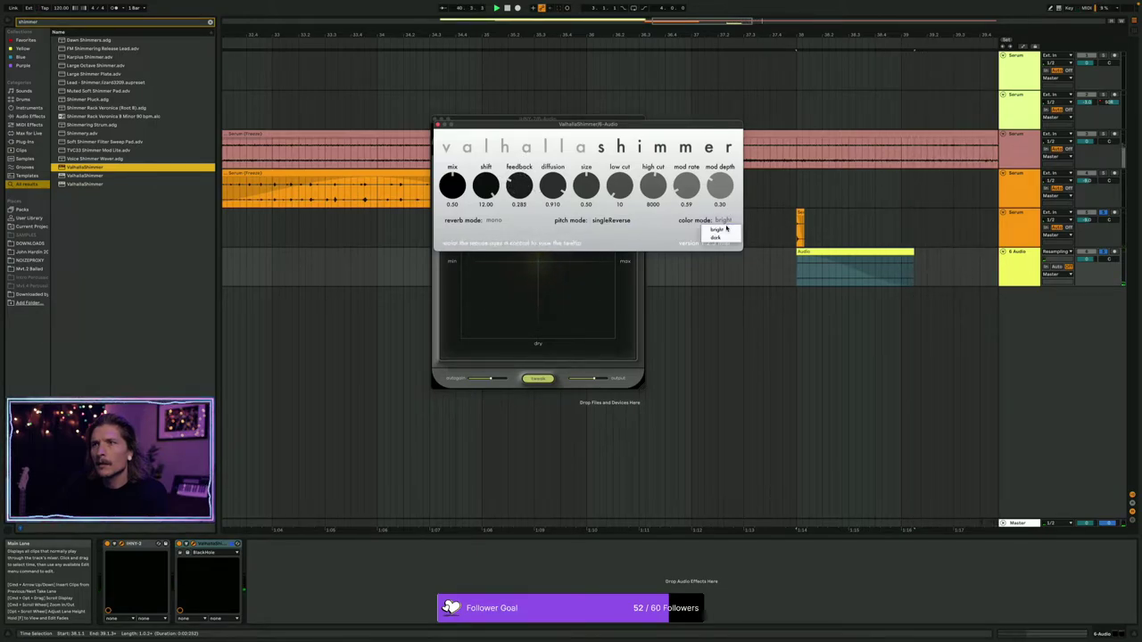
pyautogui.click(727, 239)
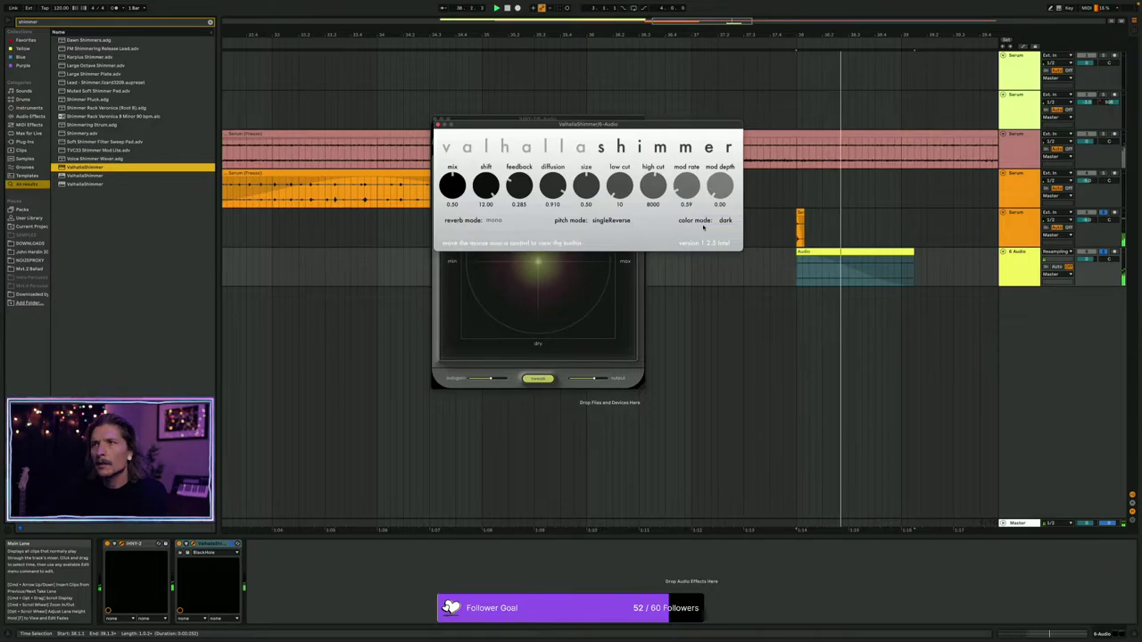
pyautogui.moveTo(585, 188); pyautogui.dragTo(584, 181)
# Raise ValhallaShimmer's mix to 1.00 while replaying the section, and set its reverb mode to bigStereo.
pyautogui.moveTo(460, 149); pyautogui.dragTo(461, 147)
pyautogui.press('space')
pyautogui.press('space')
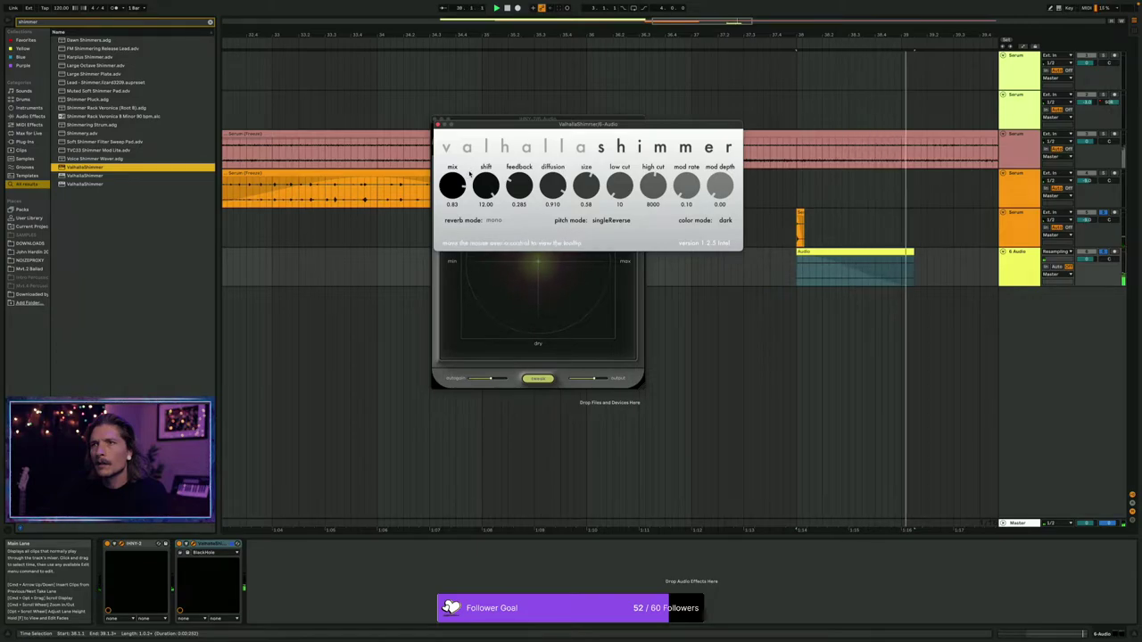
pyautogui.moveTo(467, 175); pyautogui.dragTo(470, 142)
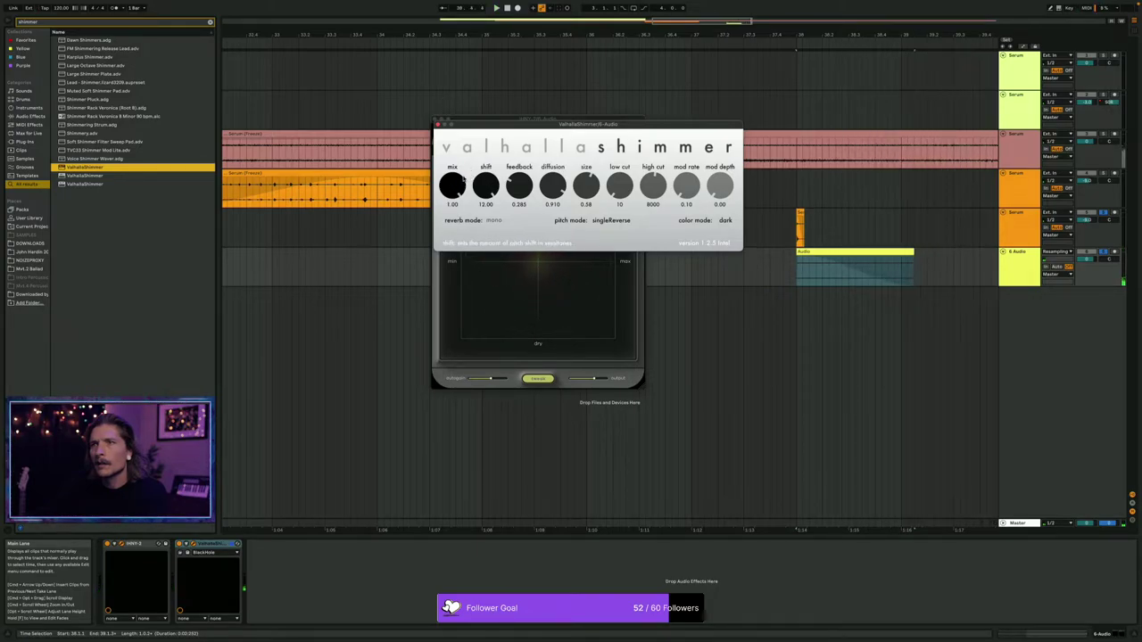
pyautogui.click(492, 220)
pyautogui.click(497, 238)
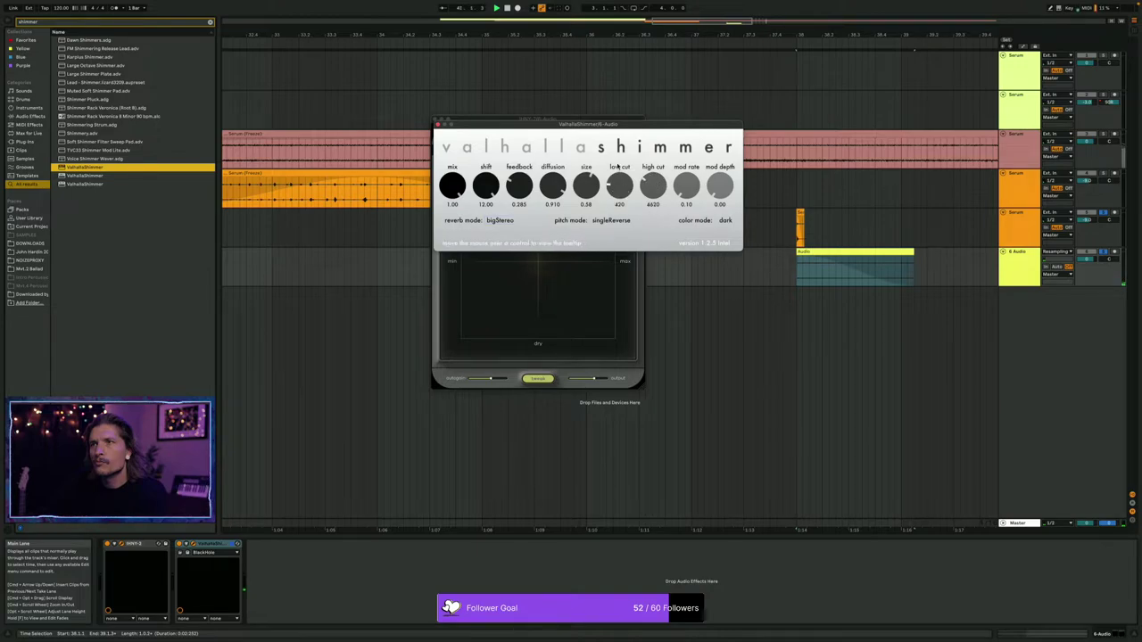
# Set ValhallaShimmer's high cut to 760, low cut to 10 and size to 0.75, and replay the section.
pyautogui.moveTo(652, 185); pyautogui.dragTo(654, 214)
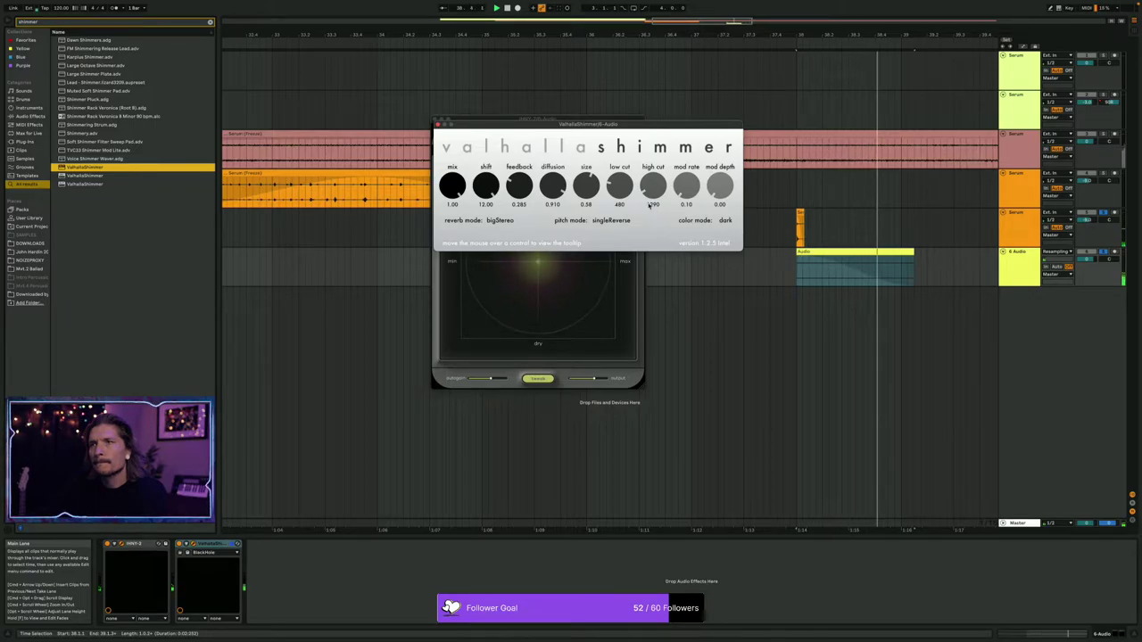
pyautogui.moveTo(645, 195); pyautogui.dragTo(646, 187)
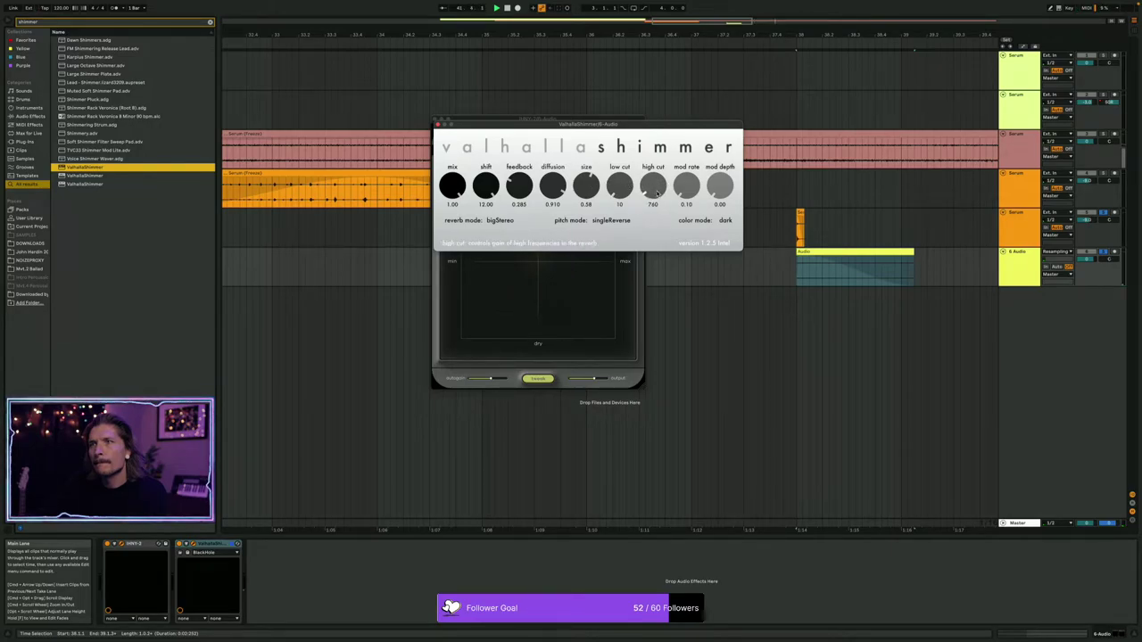
pyautogui.press('space')
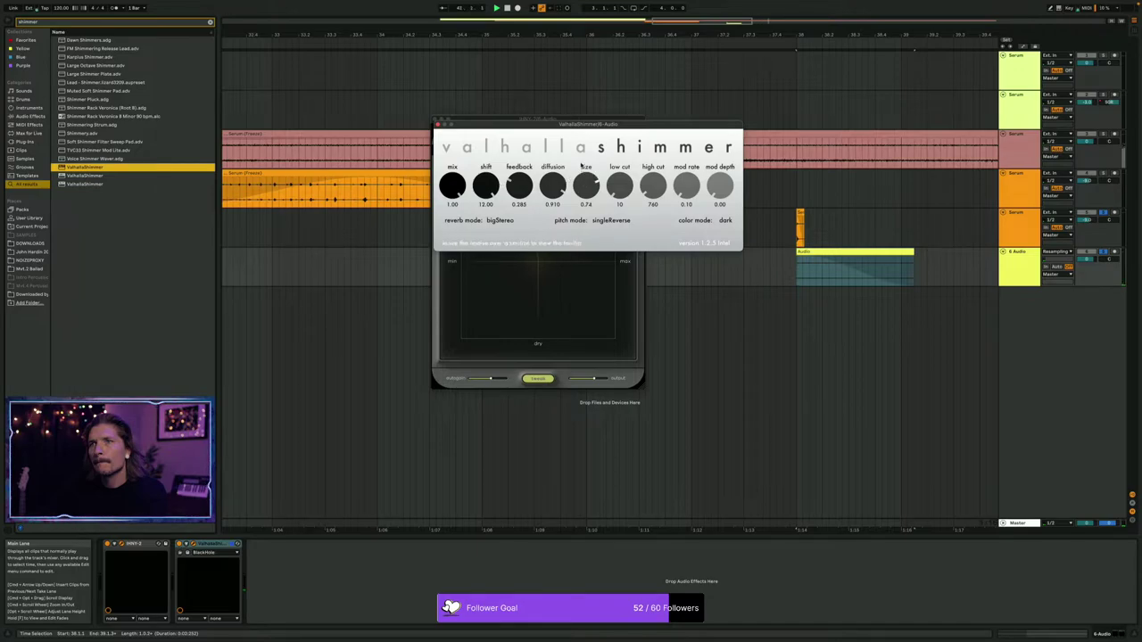
pyautogui.press('space')
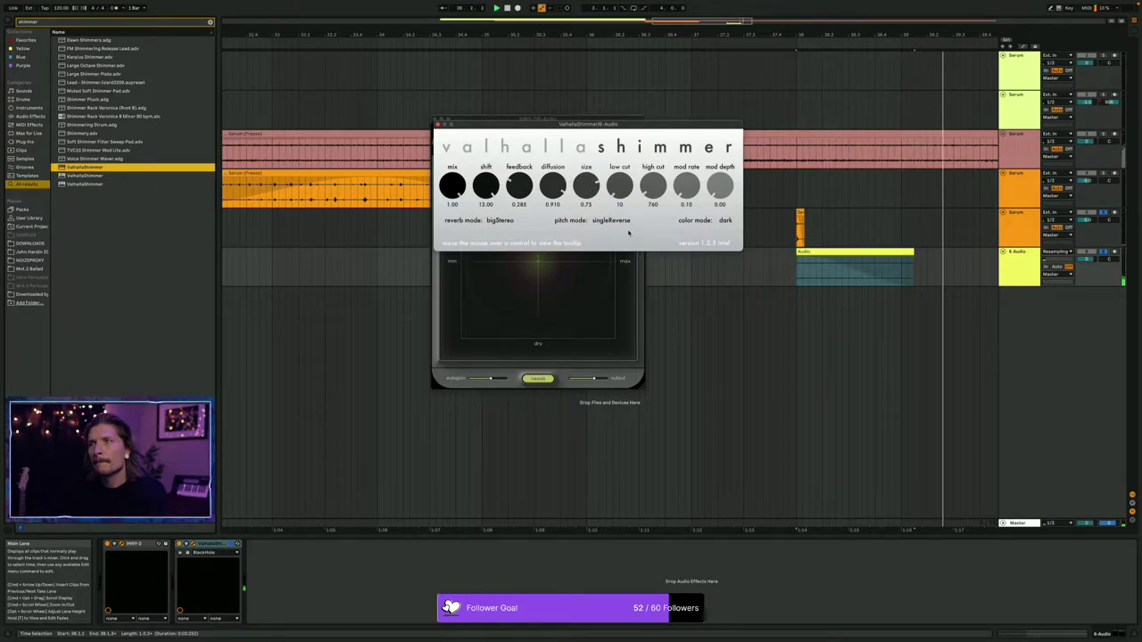
# Place IHNY-2 after ValhallaShimmer on the resampled track and raise its amount and wet level during playback.
pyautogui.click(207, 543)
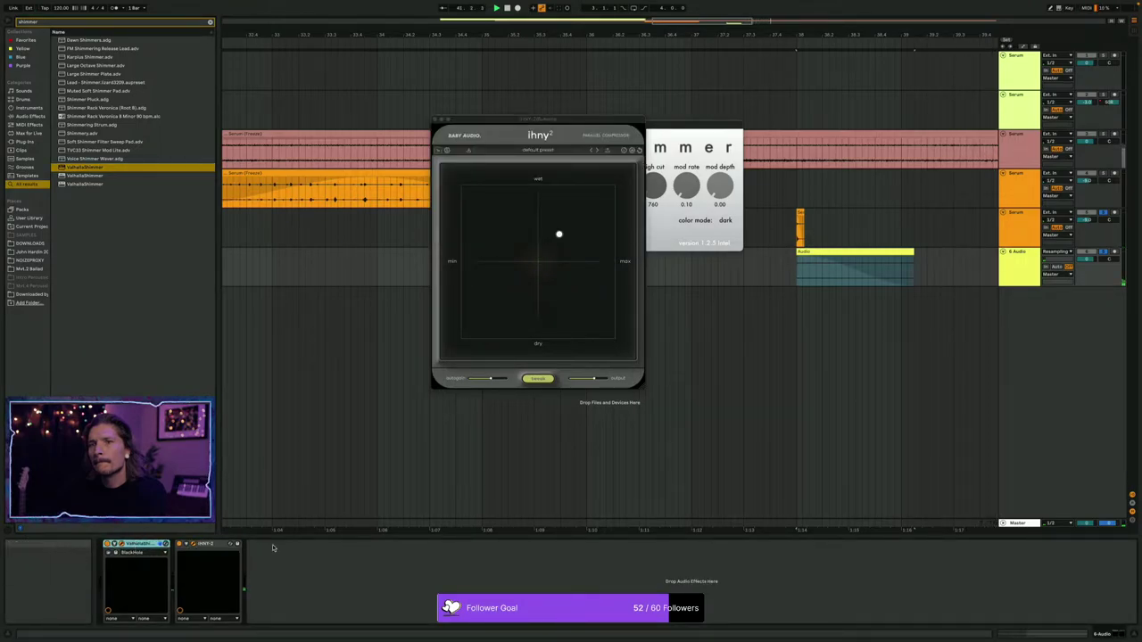
pyautogui.press('space')
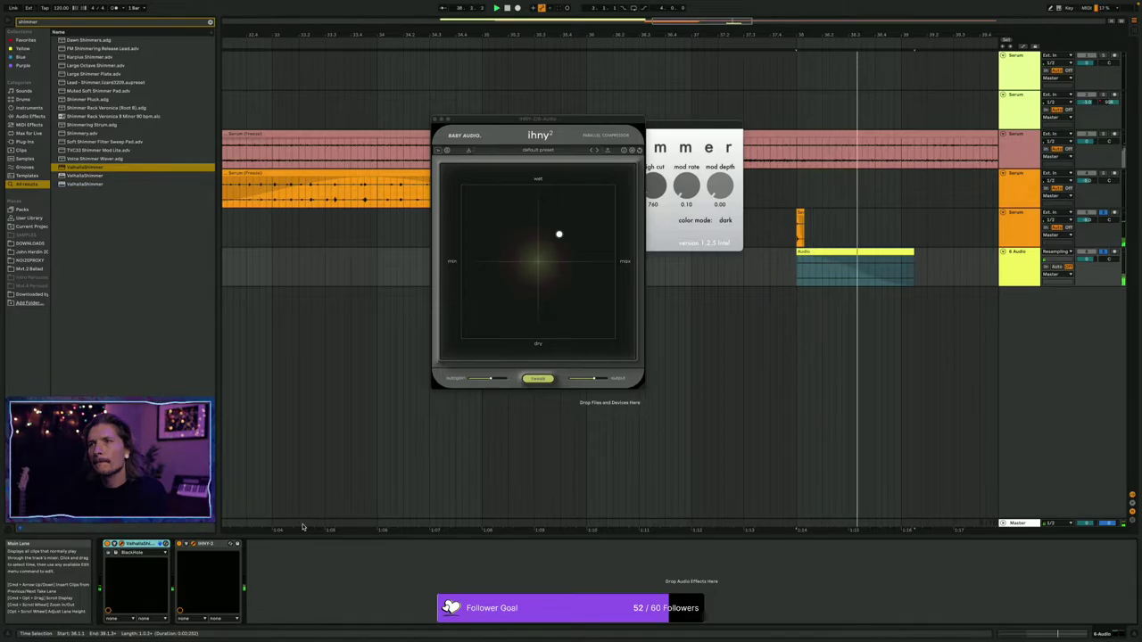
pyautogui.moveTo(558, 233); pyautogui.dragTo(583, 208)
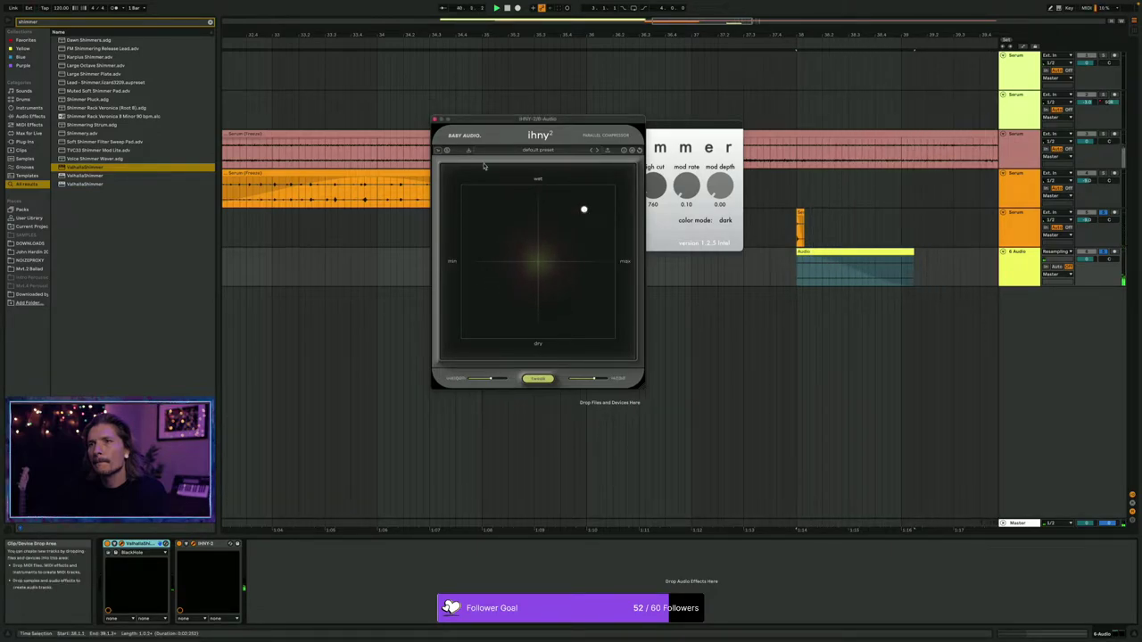
pyautogui.click(436, 120)
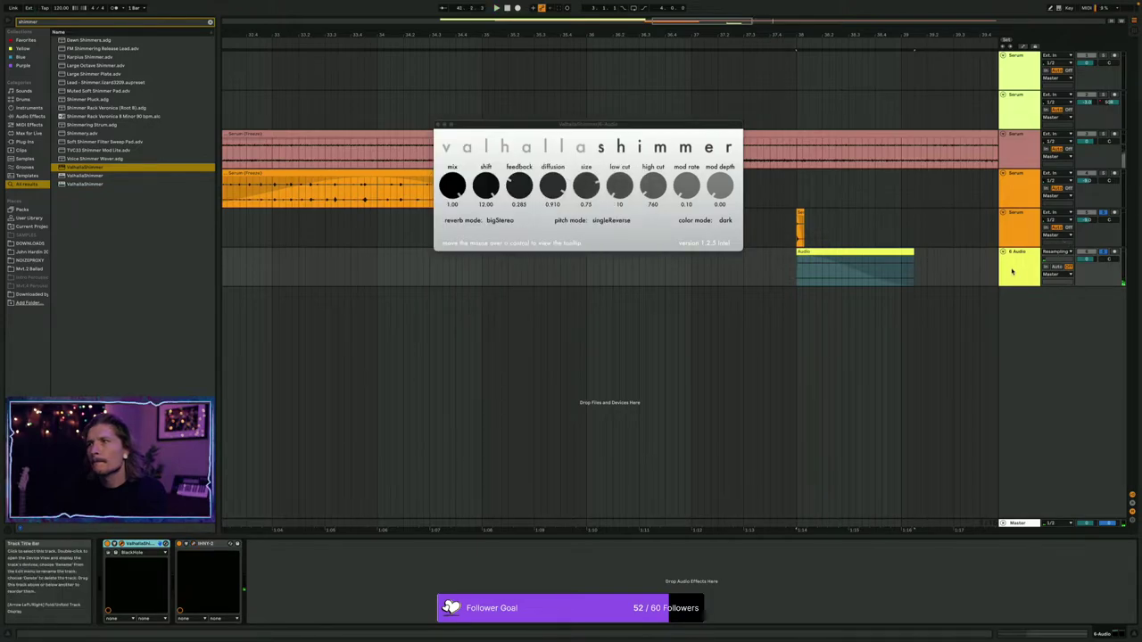
# Freeze and flatten the short hit's track together with the resampled track.
pyautogui.click(992, 220)
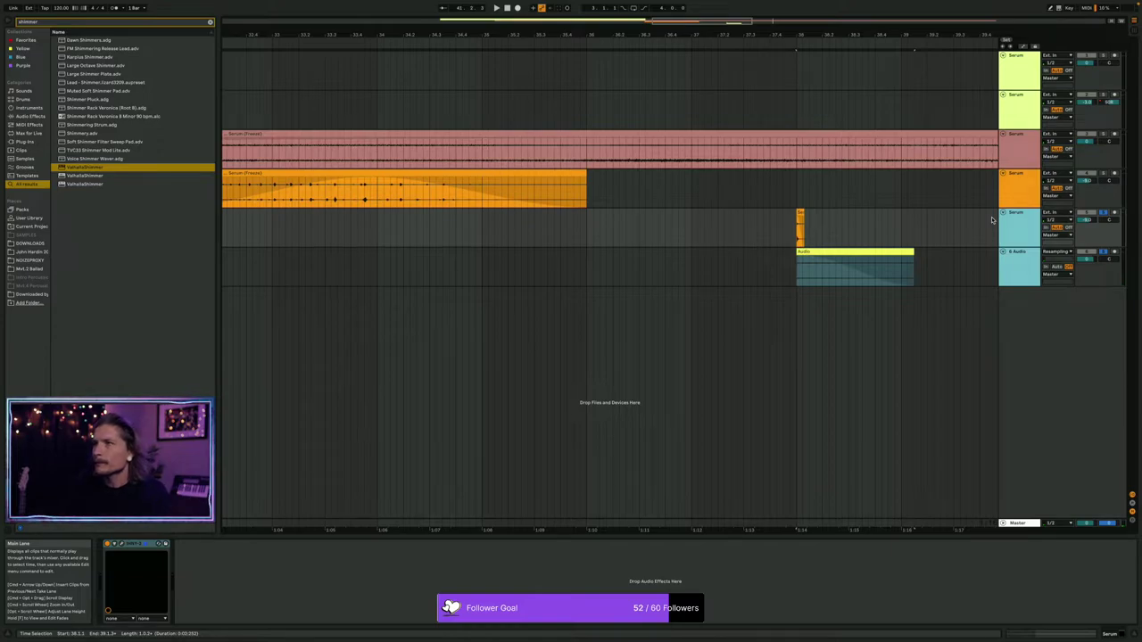
pyautogui.click(1009, 226)
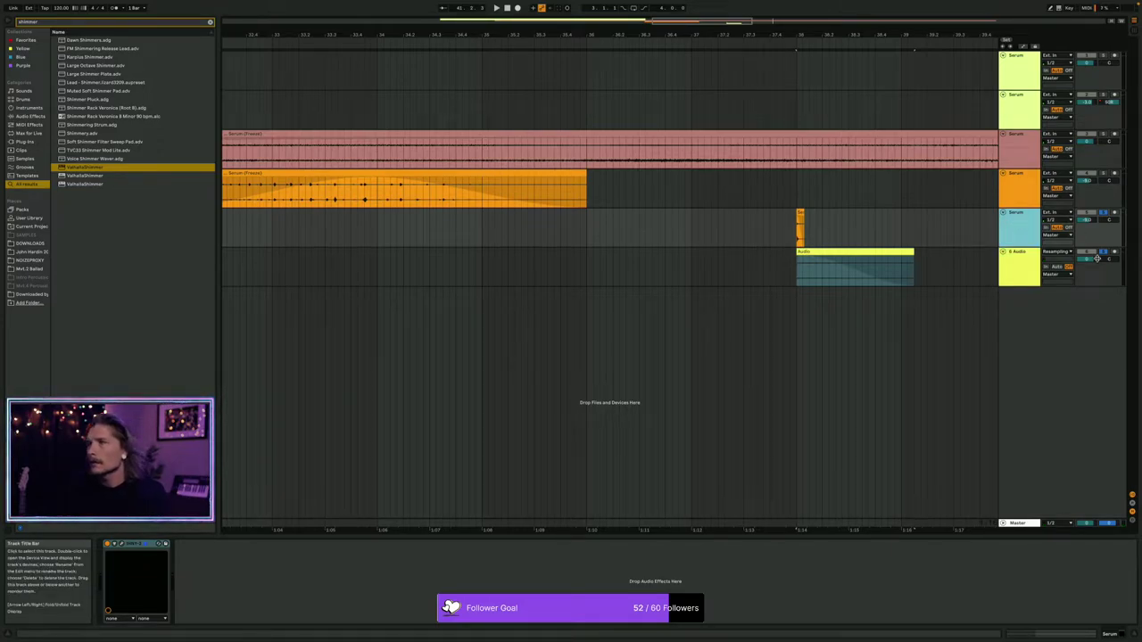
pyautogui.rightClick(1028, 261)
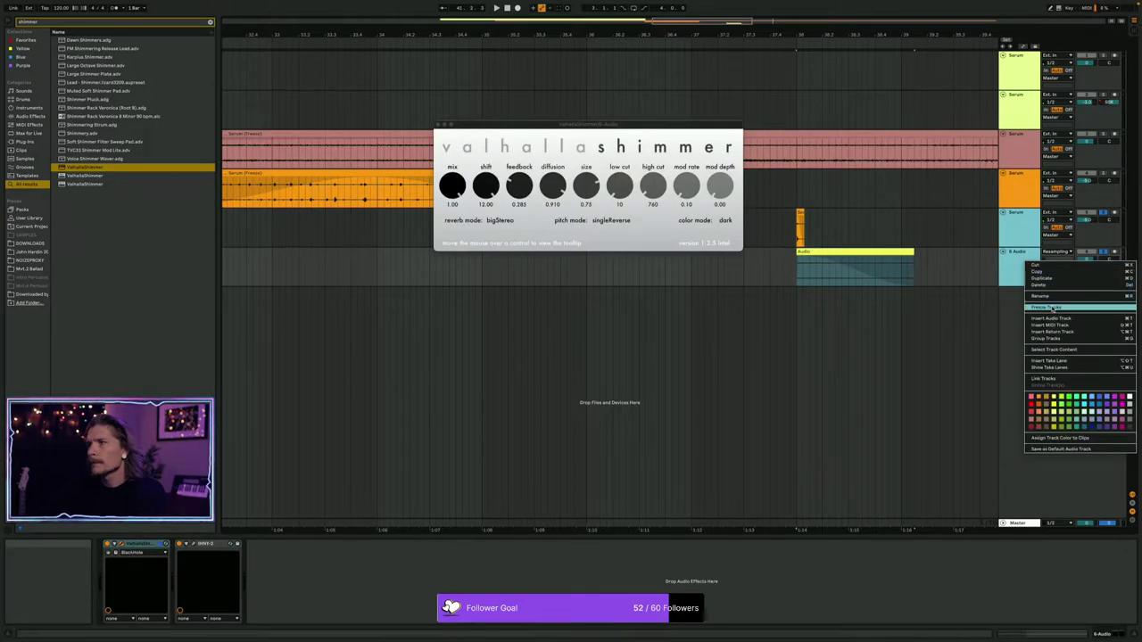
pyautogui.click(1054, 308)
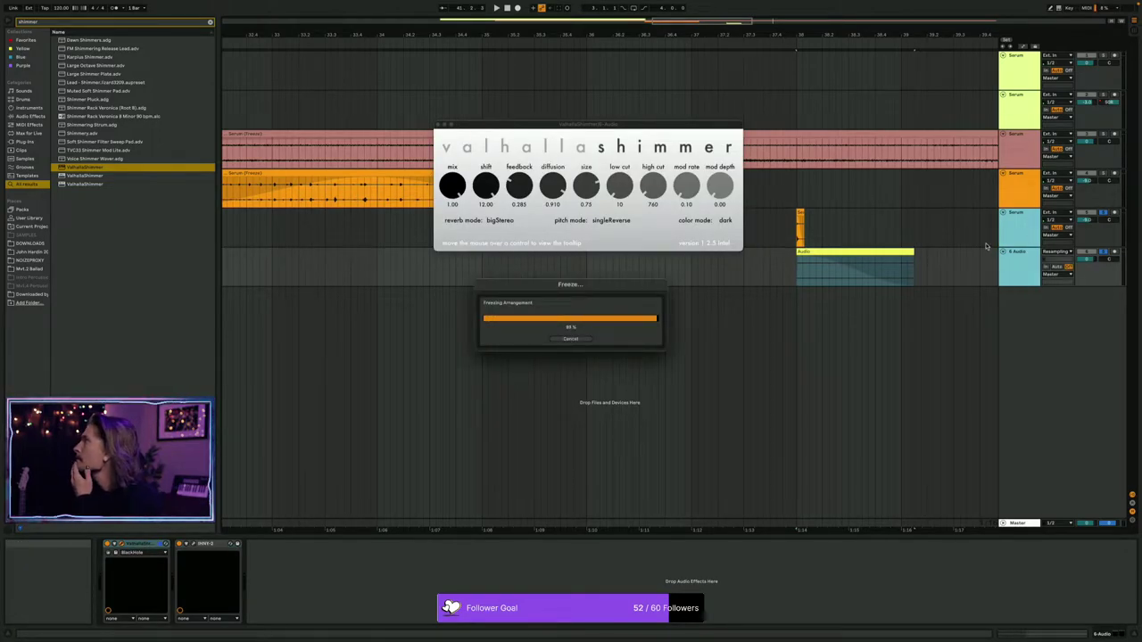
pyautogui.rightClick(1025, 223)
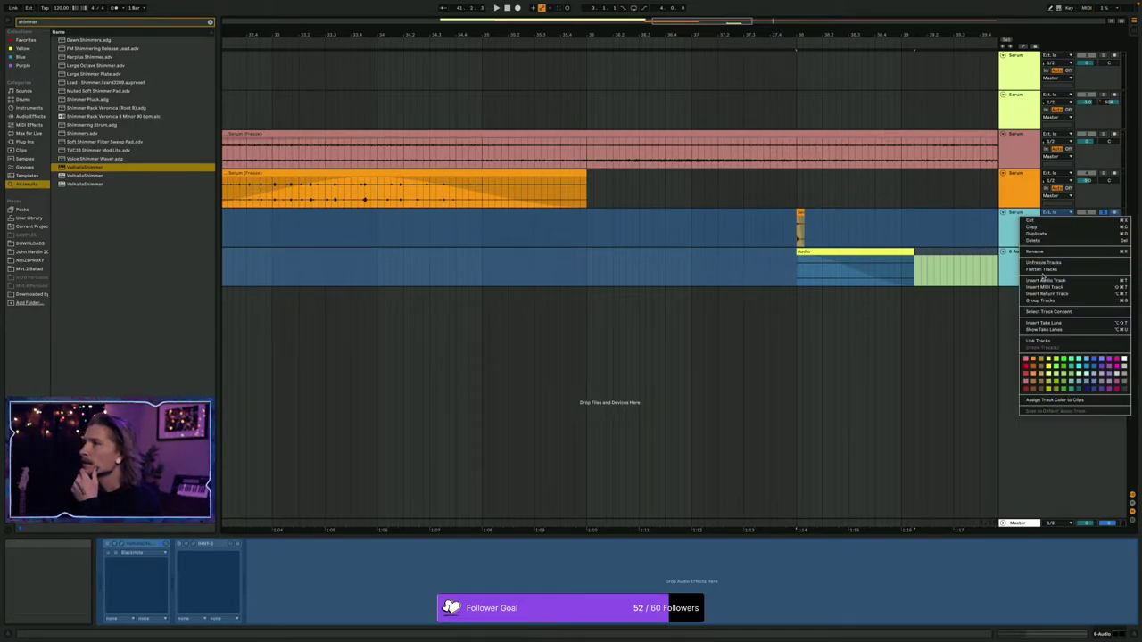
pyautogui.click(1044, 269)
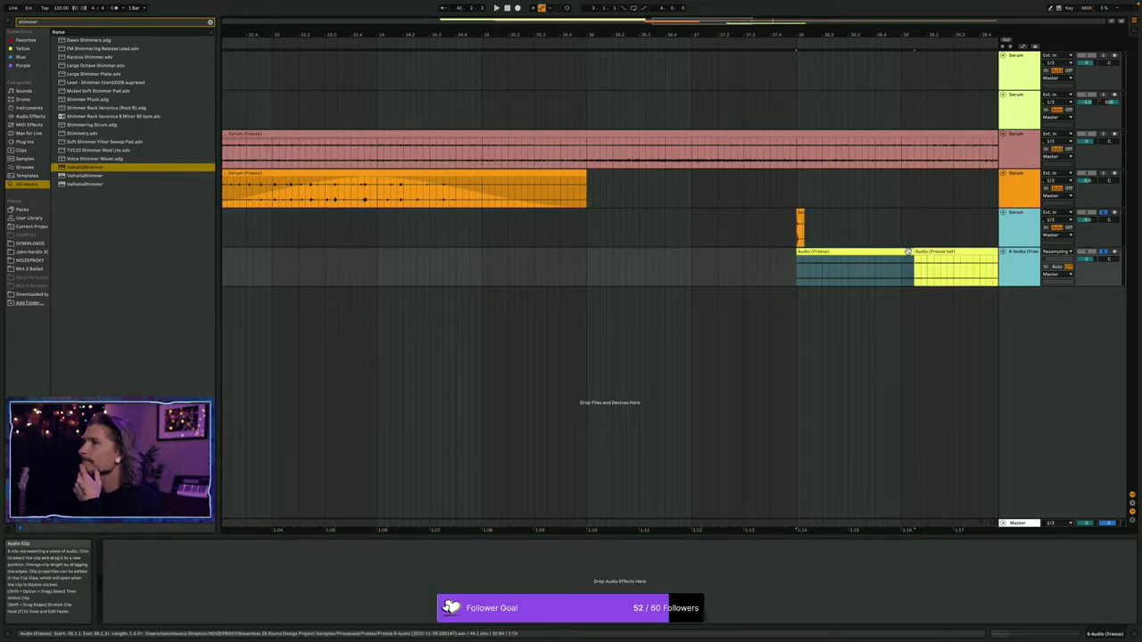
# Extend the flattened resampled clip over its freeze tail to 40.3.1 and delete the rest of the tail.
pyautogui.moveTo(909, 252); pyautogui.dragTo(979, 253)
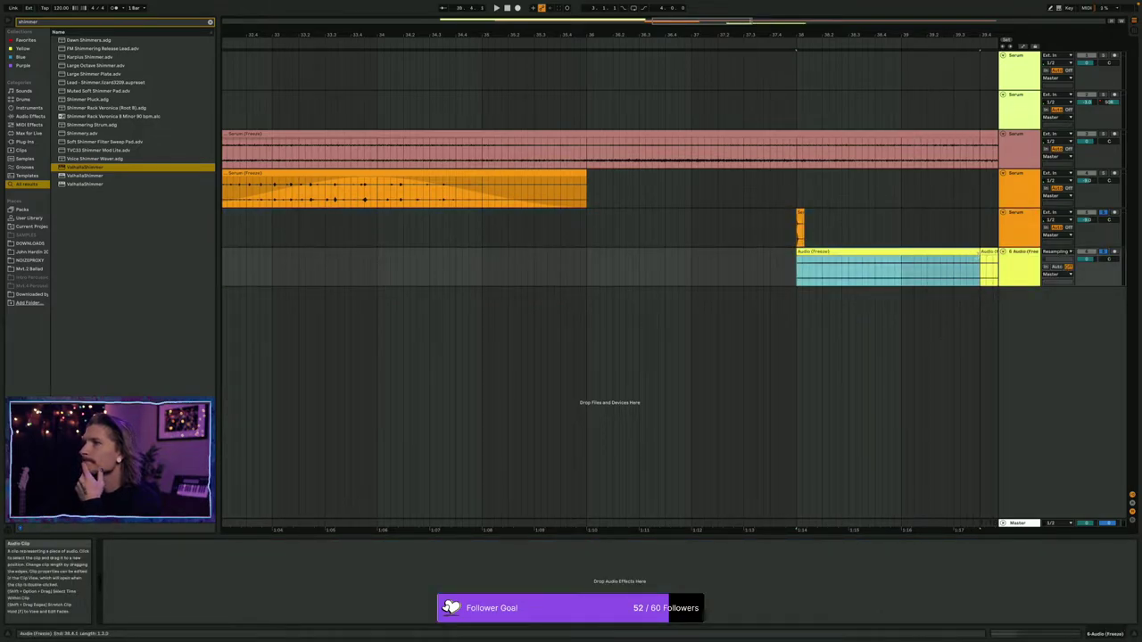
pyautogui.hscroll(5, 948, 247)
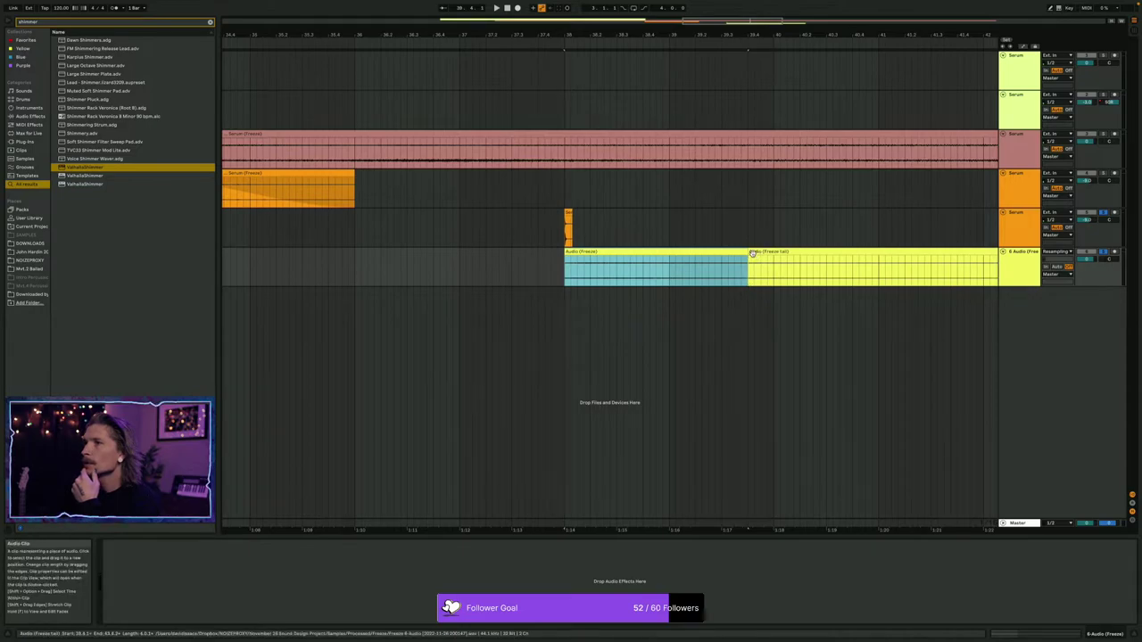
pyautogui.moveTo(747, 255); pyautogui.dragTo(821, 256)
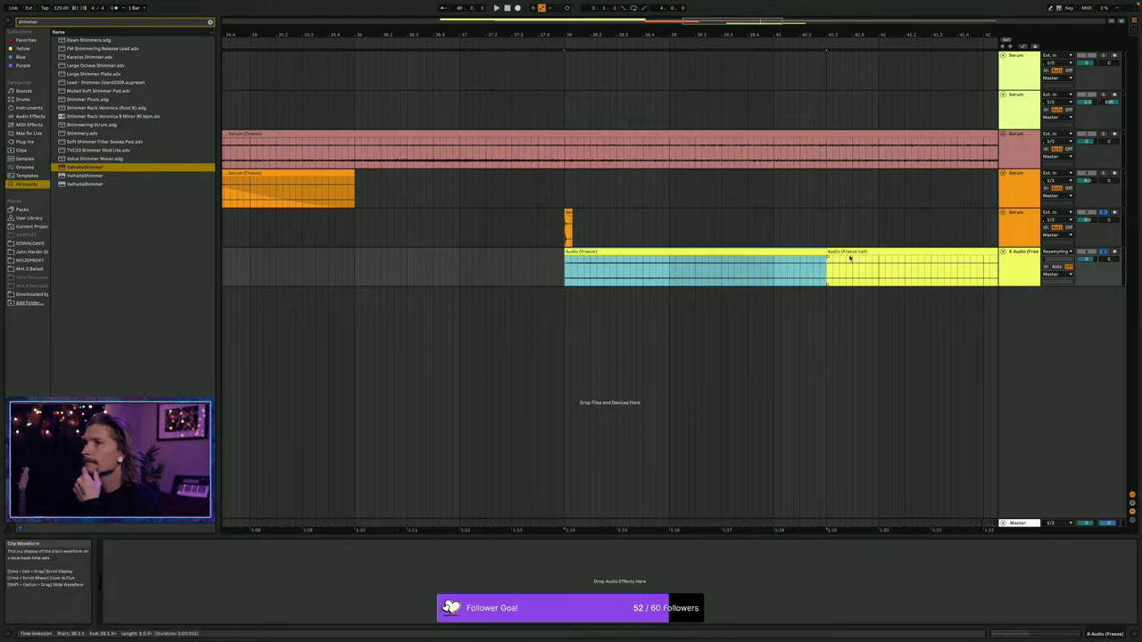
pyautogui.click(849, 256)
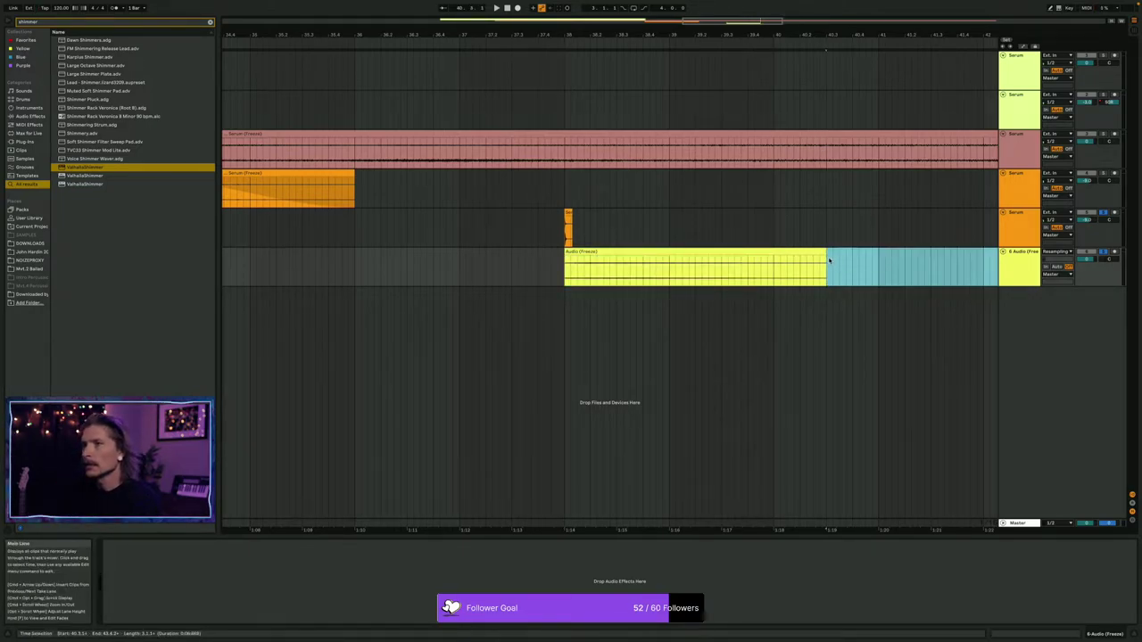
pyautogui.press('Delete')
# Extend the resampled clip to 41.4.1, give it a long fade-out, and play it from bar 38.
pyautogui.moveTo(825, 259); pyautogui.dragTo(668, 273)
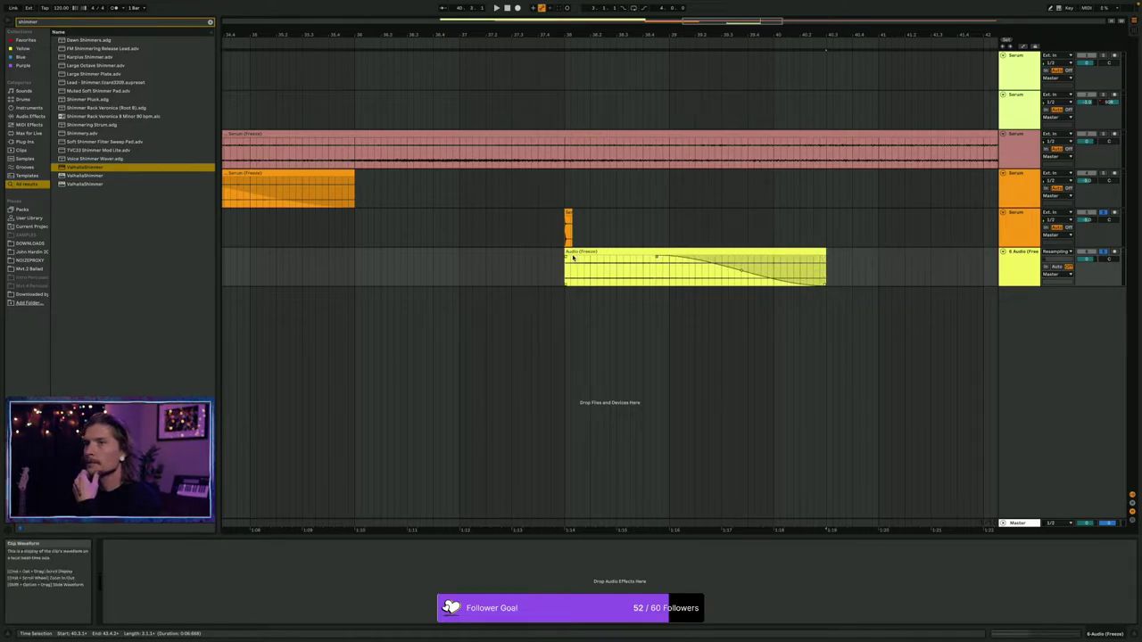
pyautogui.moveTo(567, 258)
pyautogui.mouseDown()
pyautogui.moveTo(610, 259)
pyautogui.moveTo(587, 258)
pyautogui.mouseUp()
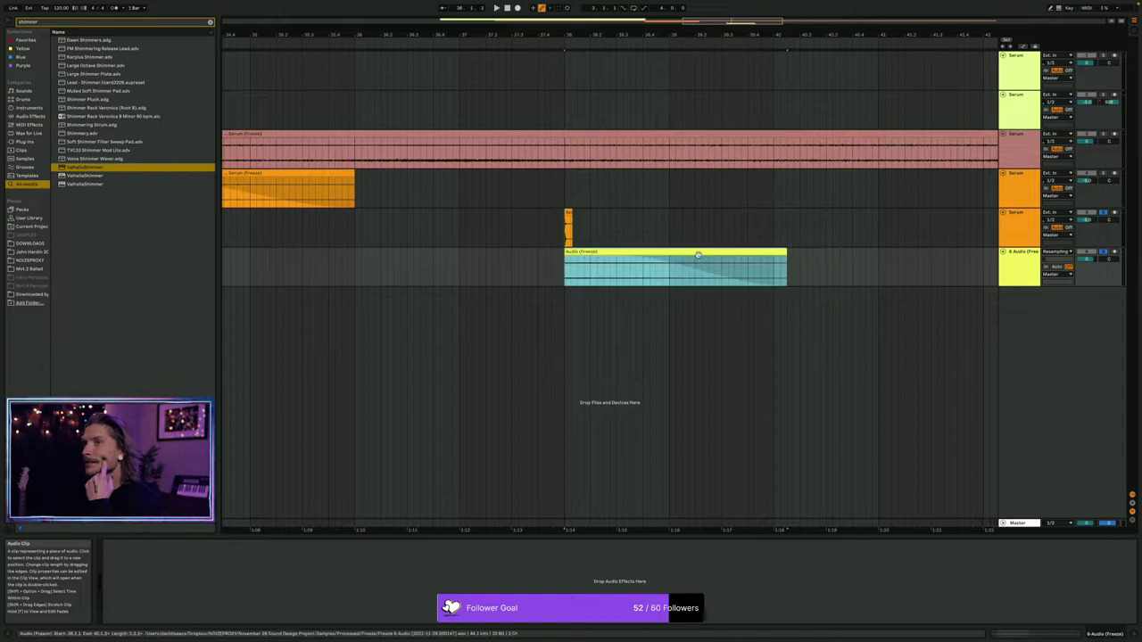
pyautogui.moveTo(785, 254); pyautogui.dragTo(956, 253)
pyautogui.moveTo(789, 259); pyautogui.dragTo(604, 258)
pyautogui.click(583, 254)
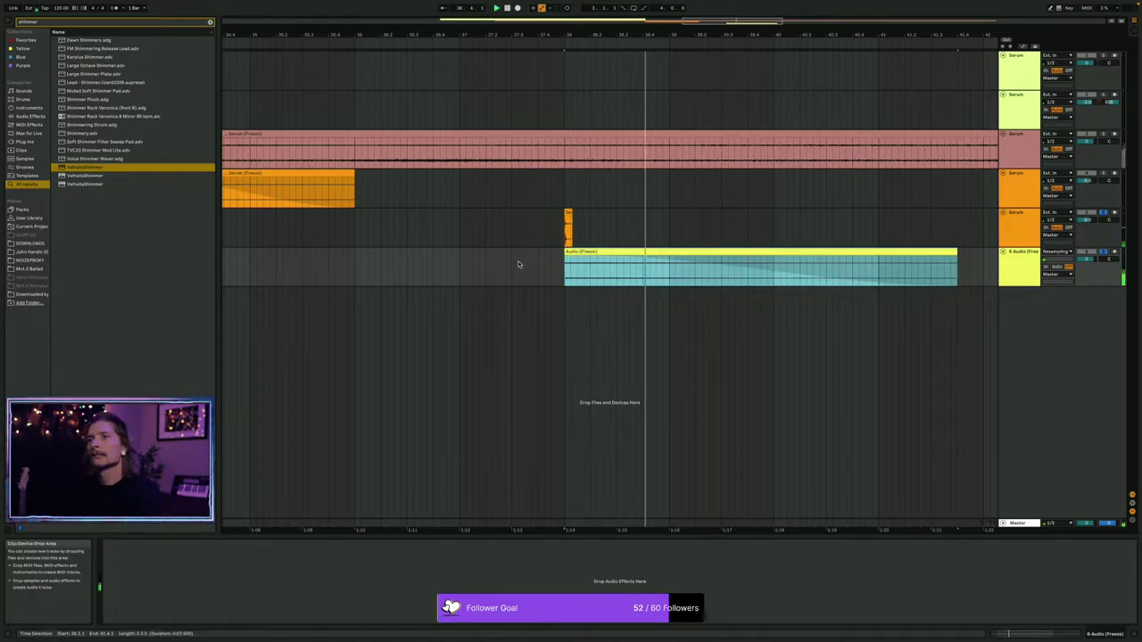
# Examine the start of the resampled clip against the short hit, and play both from bar 38.
pyautogui.scroll(5, 556, 268)
pyautogui.scroll(2, 552, 268)
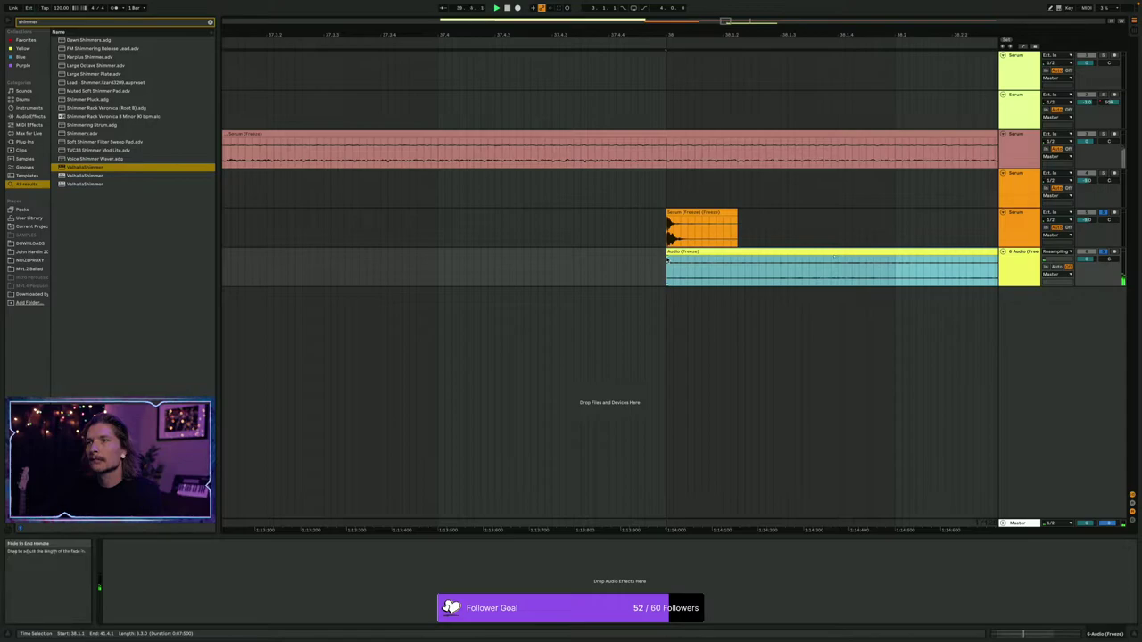
pyautogui.click(669, 260)
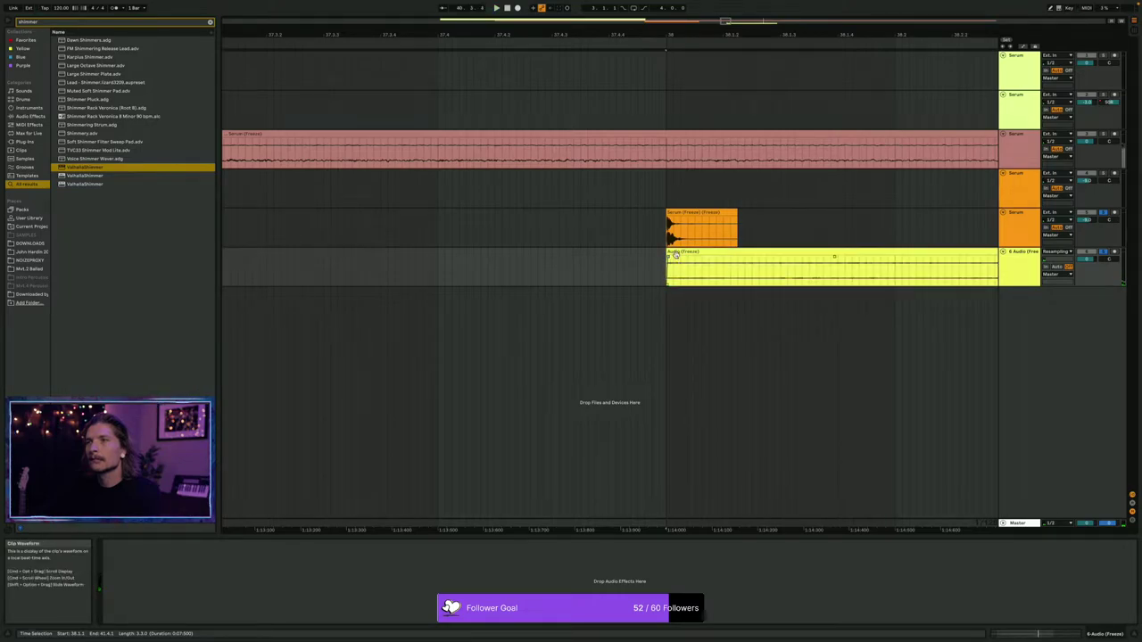
pyautogui.click(675, 252)
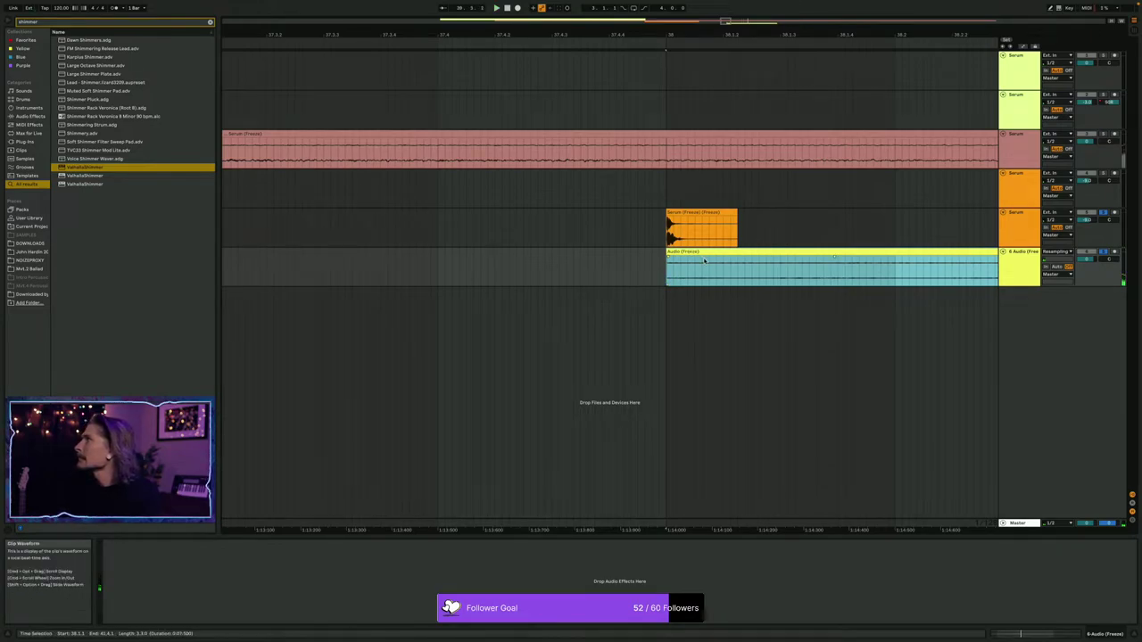
pyautogui.scroll(-10, 704, 259)
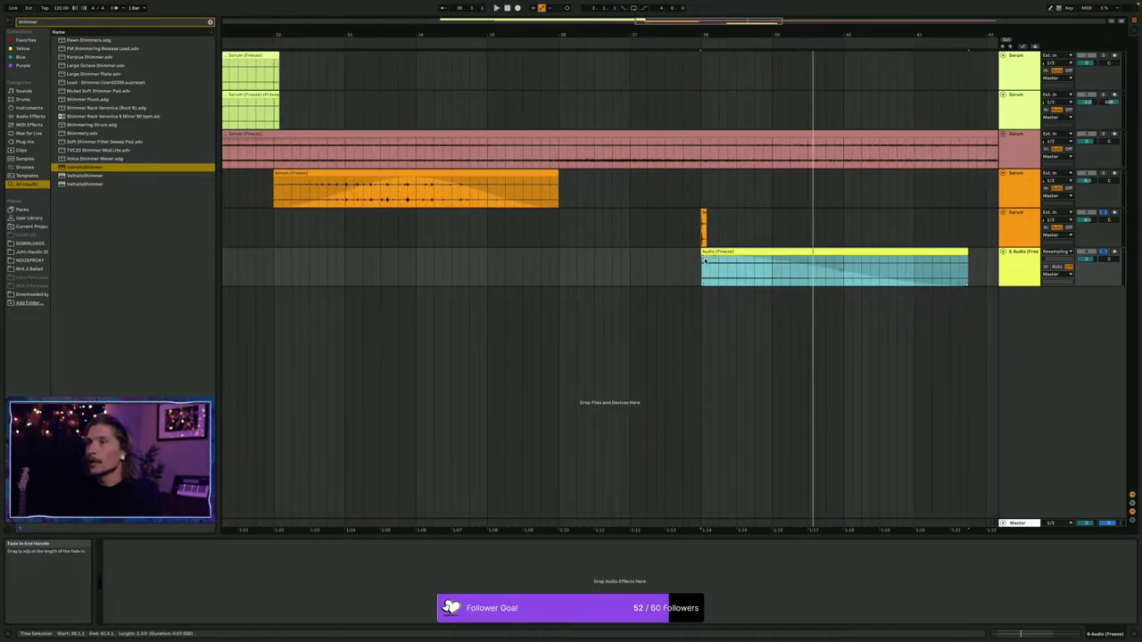
pyautogui.press('space')
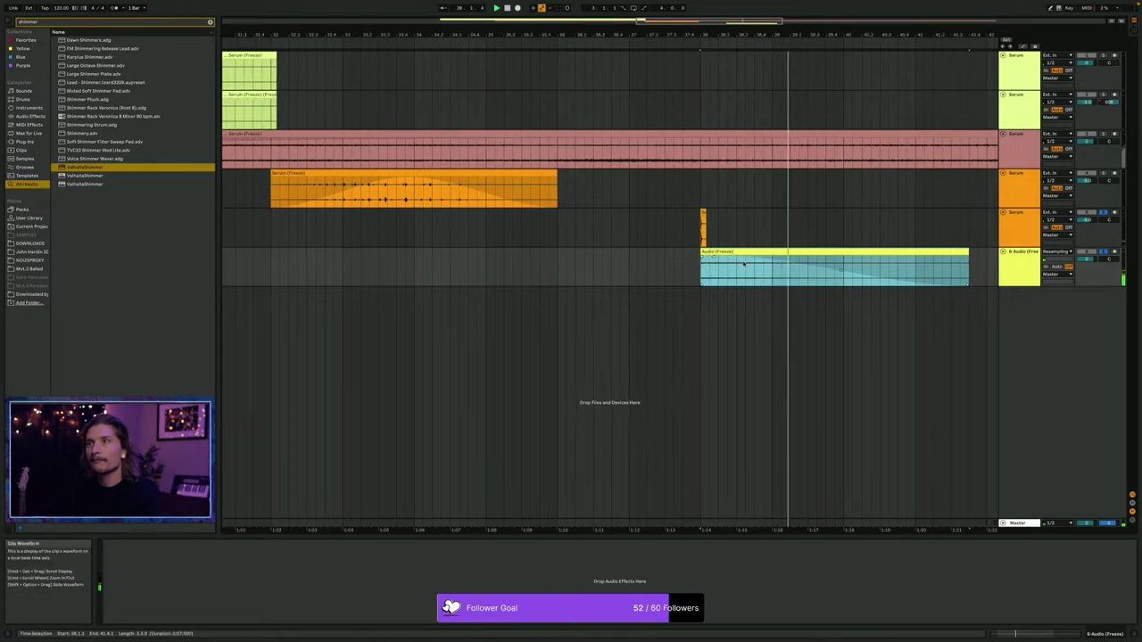
# Select the whole resampled clip and replay the layered hit and shimmer tail.
pyautogui.scroll(10, 752, 271)
pyautogui.scroll(-10, 741, 261)
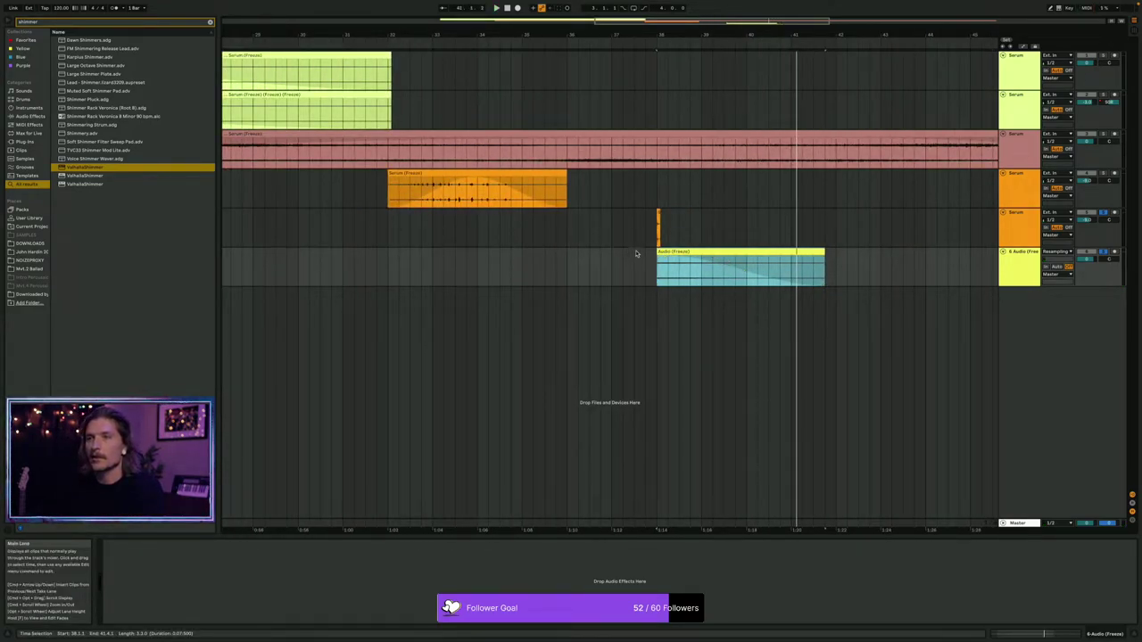
pyautogui.click(100, 170)
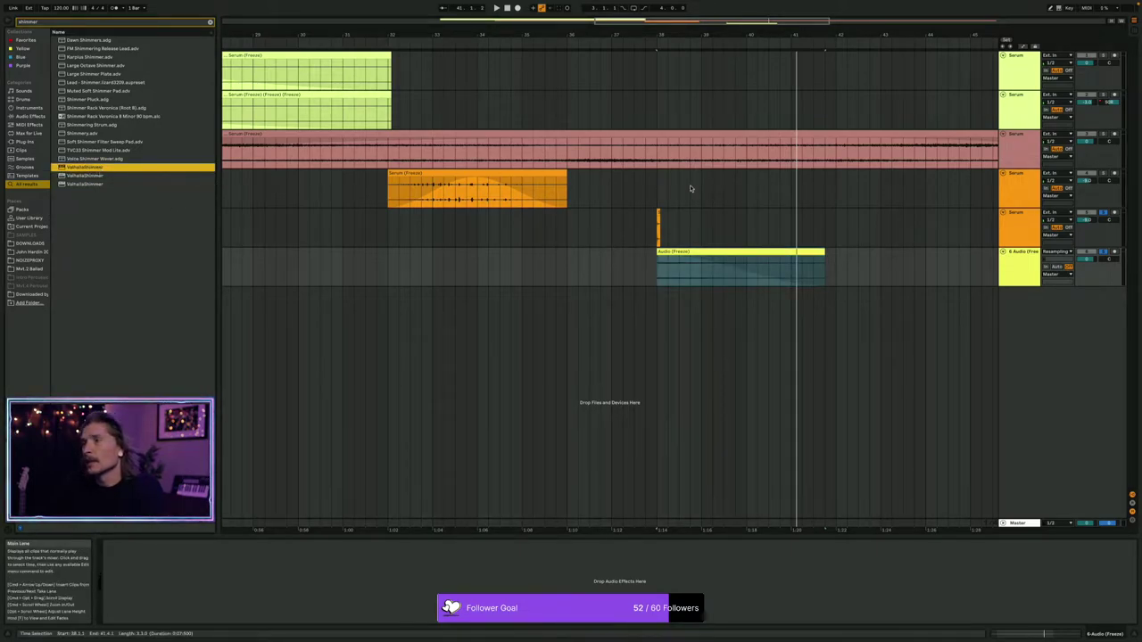
pyautogui.click(753, 250)
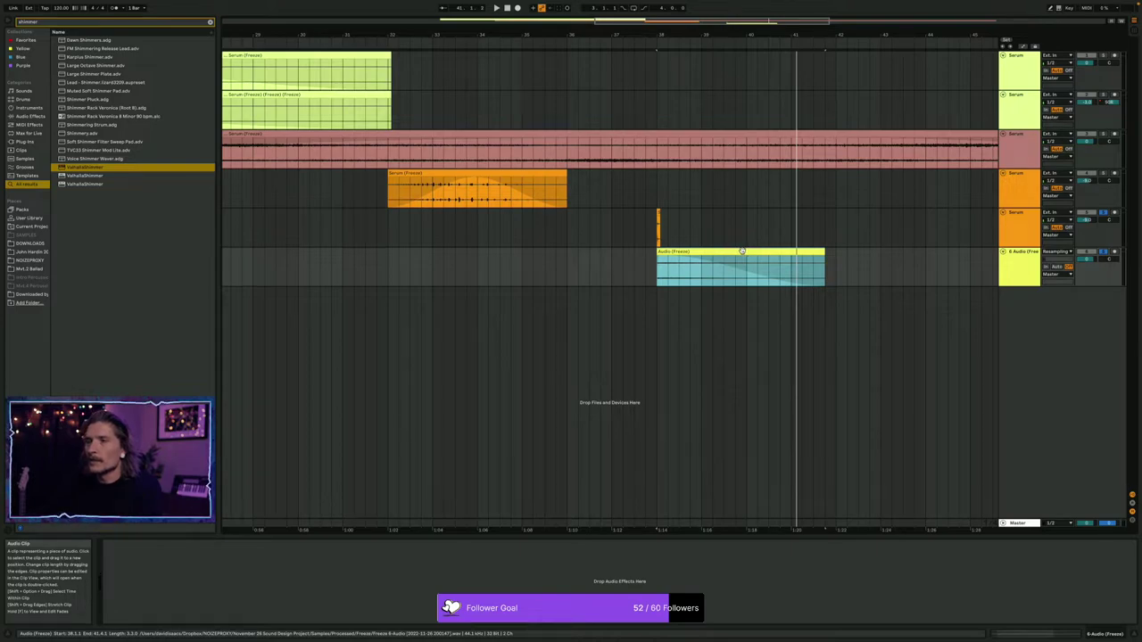
pyautogui.press('space')
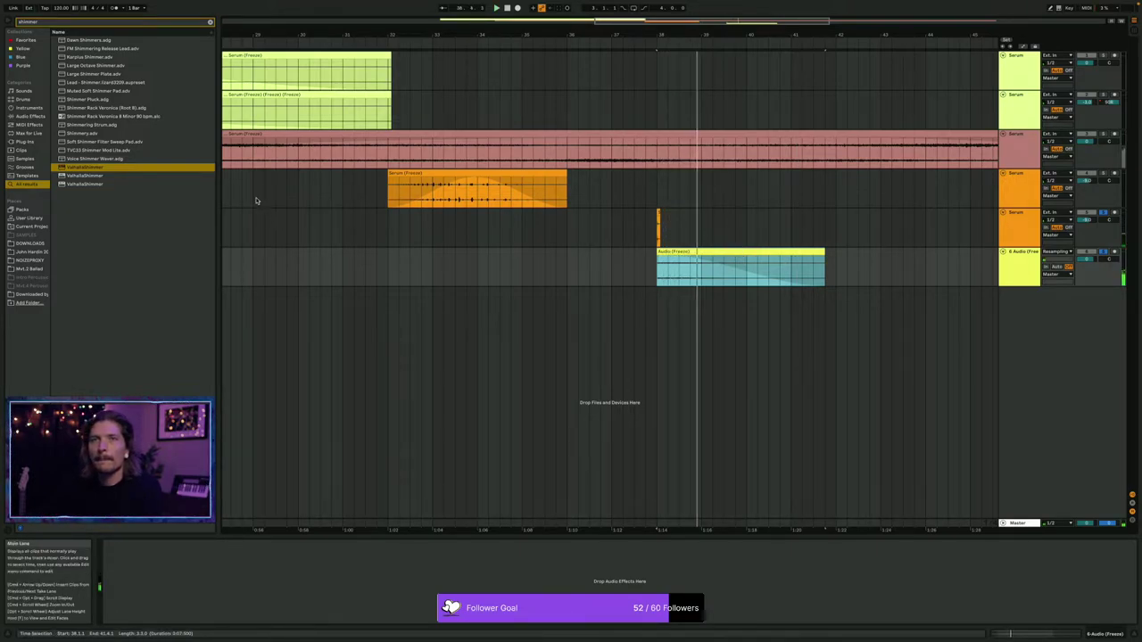
# Add EQ Eight and ValhallaSupermassive to the resampled shimmer track.
pyautogui.press('super+f')
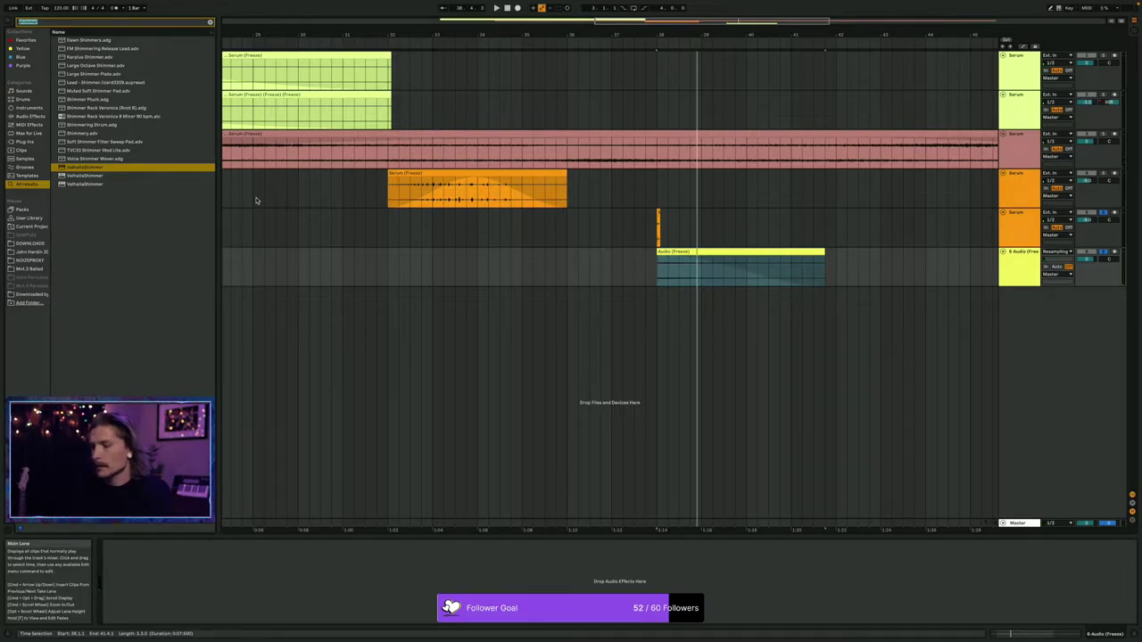
pyautogui.write('eq')
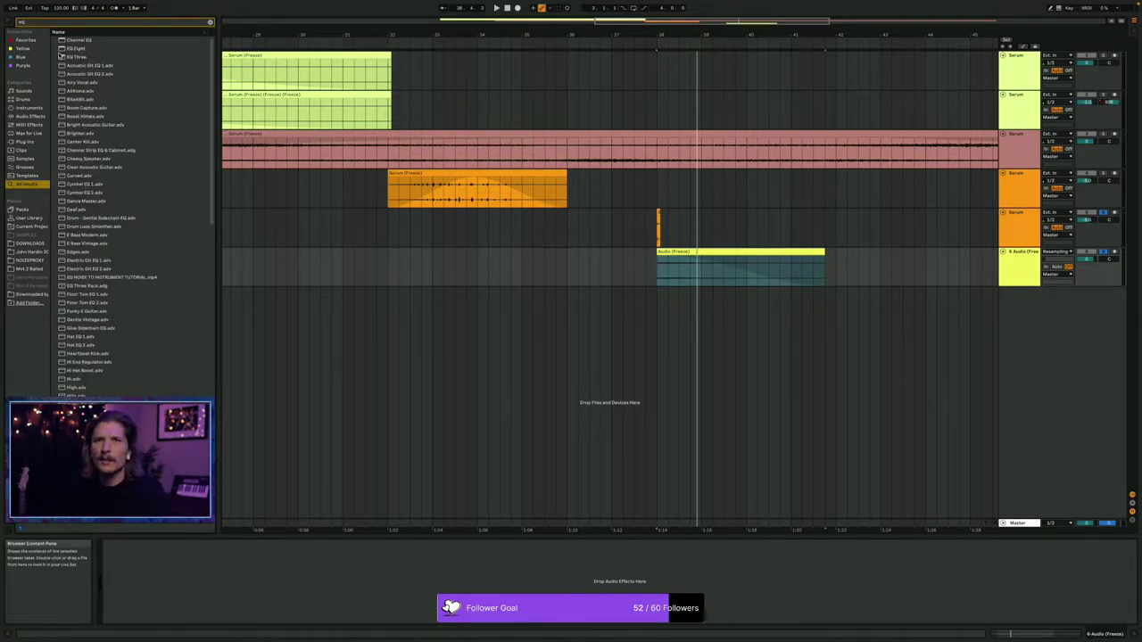
pyautogui.click(63, 49)
pyautogui.moveTo(680, 270); pyautogui.dragTo(680, 273)
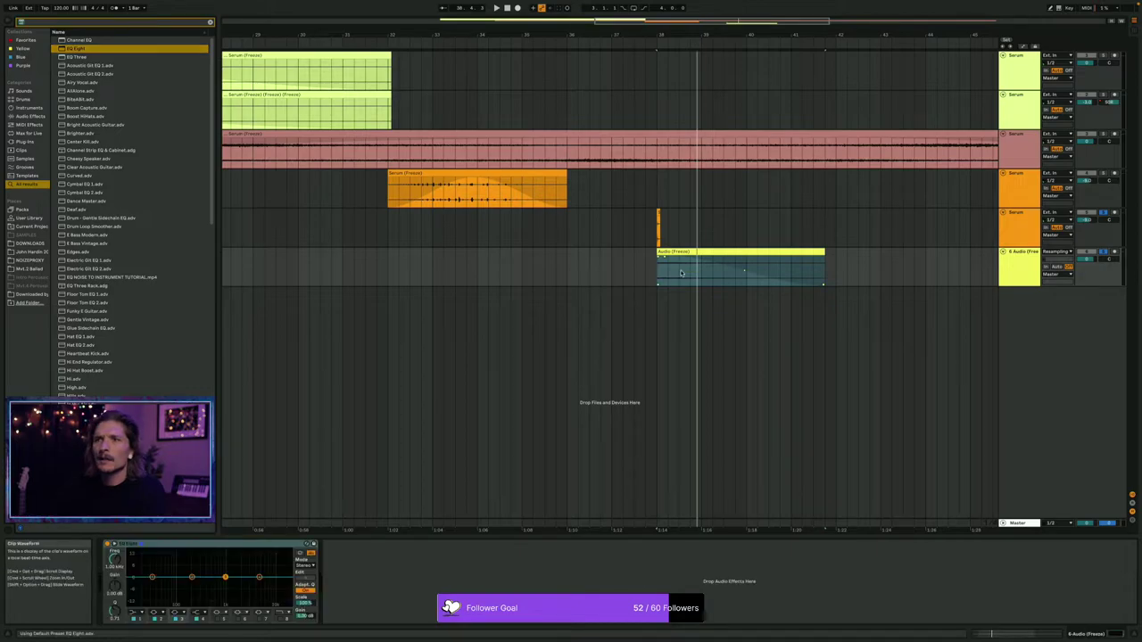
pyautogui.hotkey('ctrl', 'f')
pyautogui.write('supermassi')
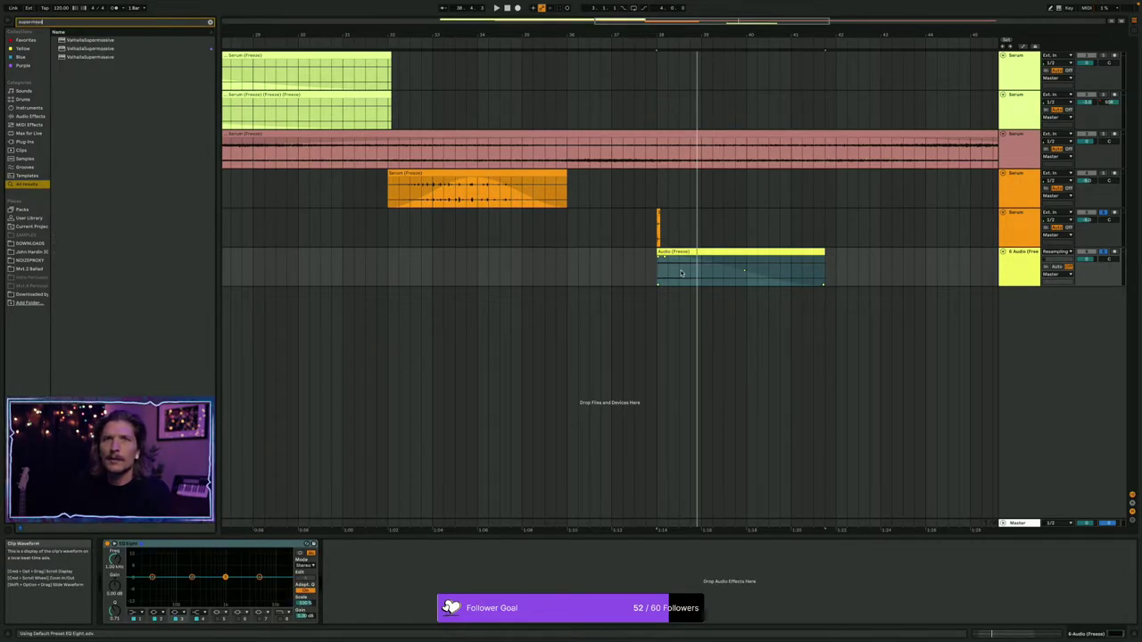
pyautogui.press('Return')
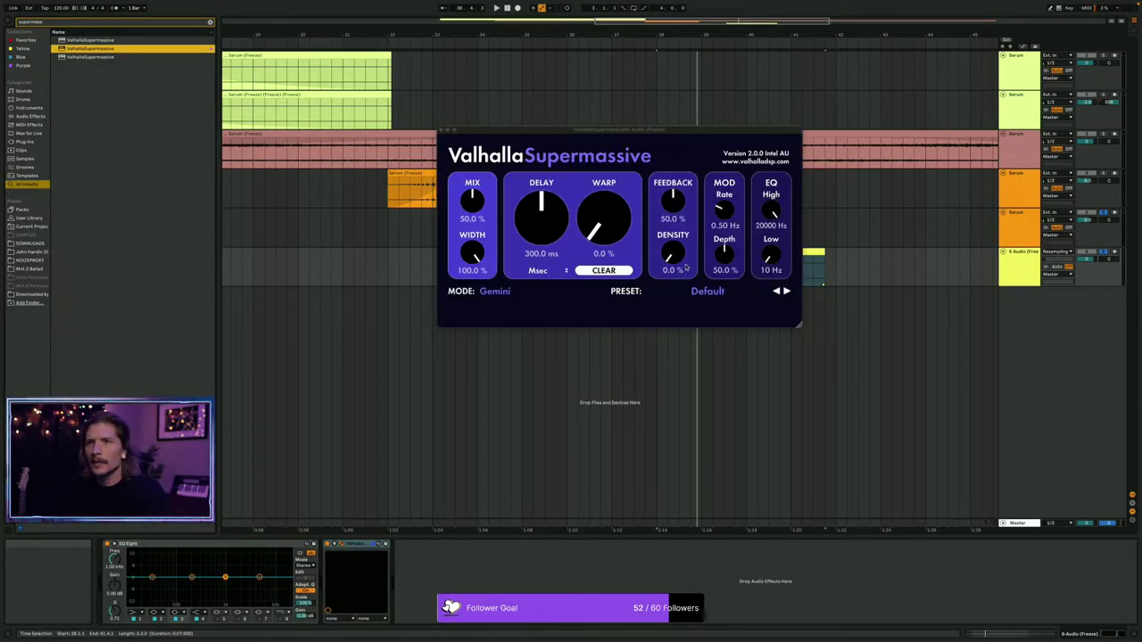
# Set ValhallaSupermassive to Hydra mode with Mix at about 30% and Warp at about 65%.
pyautogui.click(505, 292)
pyautogui.click(504, 310)
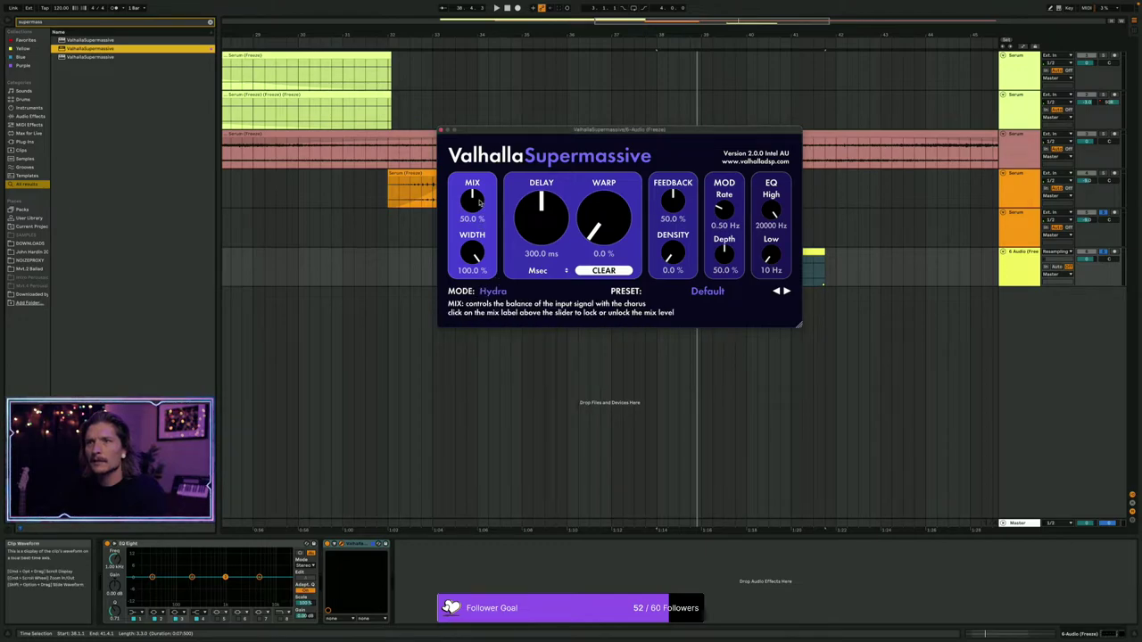
pyautogui.moveTo(479, 209); pyautogui.dragTo(478, 222)
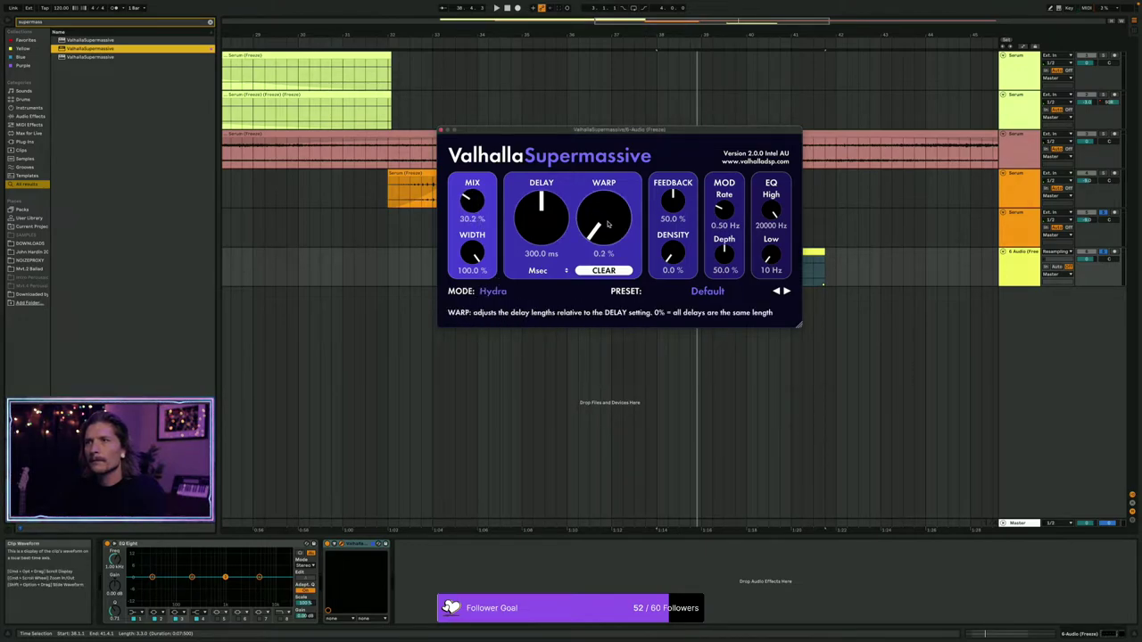
pyautogui.moveTo(608, 225); pyautogui.dragTo(630, 164)
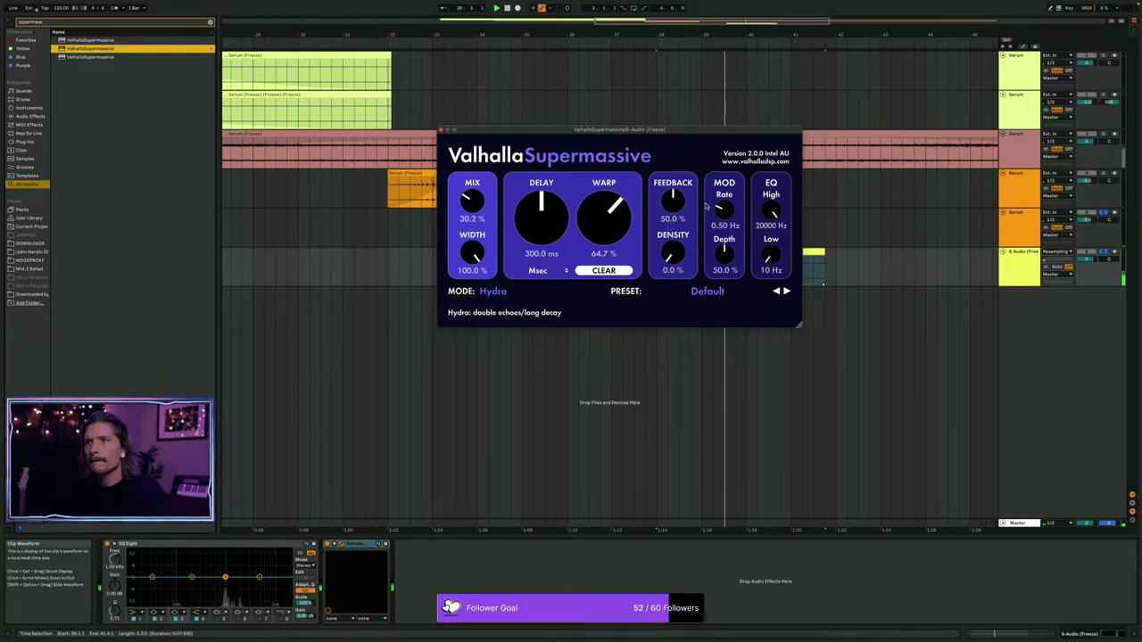
# Reduce Supermassive's modulation rate to 0.01 Hz and depth to 0%, and set its EQ to 1250 Hz high and 300 Hz low.
pyautogui.moveTo(724, 211); pyautogui.dragTo(732, 299)
pyautogui.moveTo(725, 256); pyautogui.dragTo(768, 429)
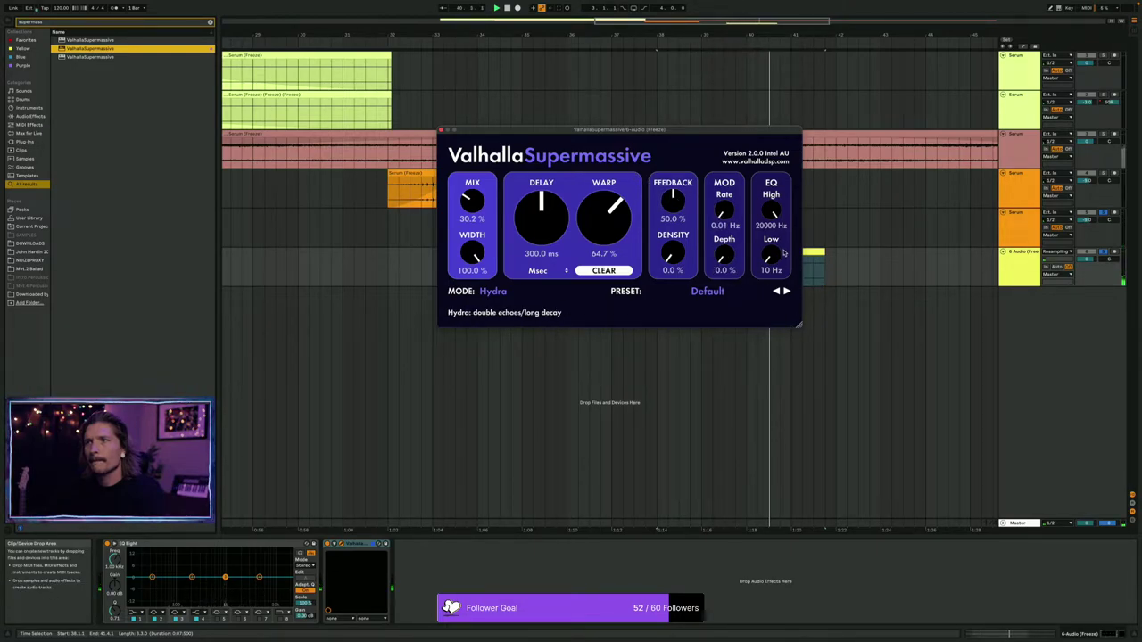
pyautogui.moveTo(771, 210); pyautogui.dragTo(761, 239)
# Audition Supermassive fully wet from bar 38, and bring its Mix back to about 30%.
pyautogui.press('space')
pyautogui.moveTo(472, 203); pyautogui.dragTo(499, 107)
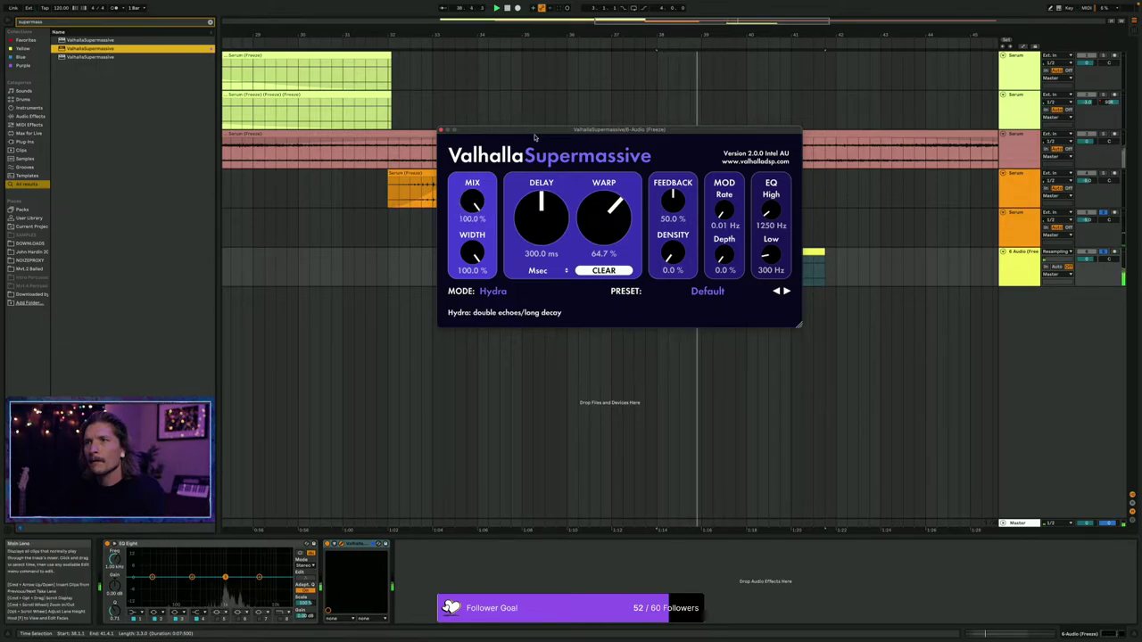
pyautogui.moveTo(476, 201)
pyautogui.mouseDown()
pyautogui.moveTo(474, 212)
pyautogui.moveTo(479, 203)
pyautogui.mouseUp()
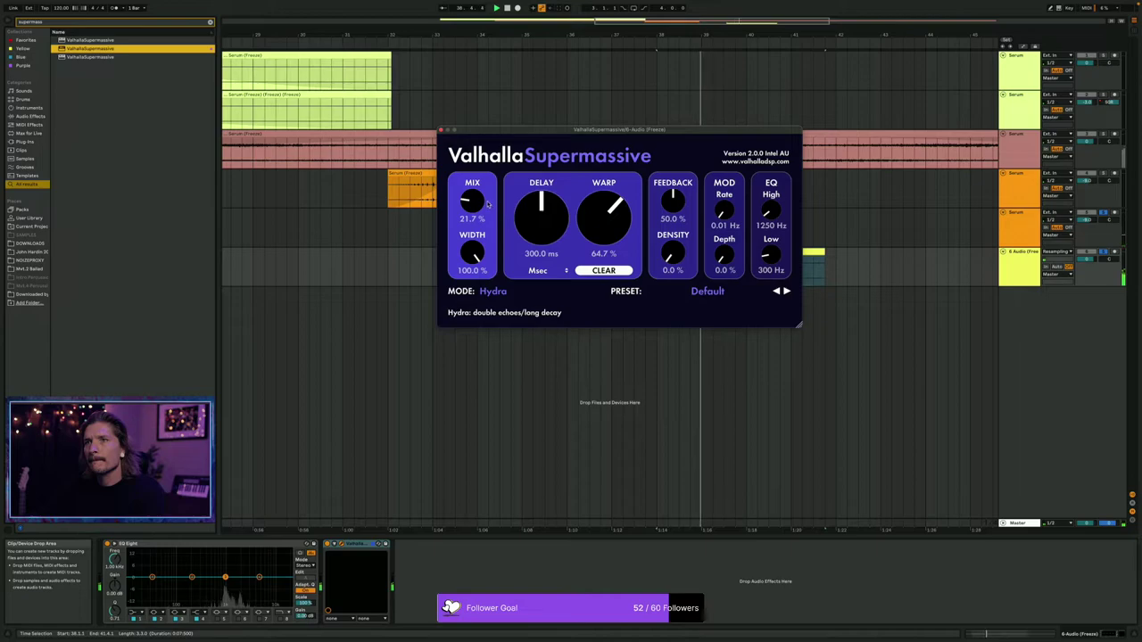
pyautogui.moveTo(481, 206); pyautogui.dragTo(483, 197)
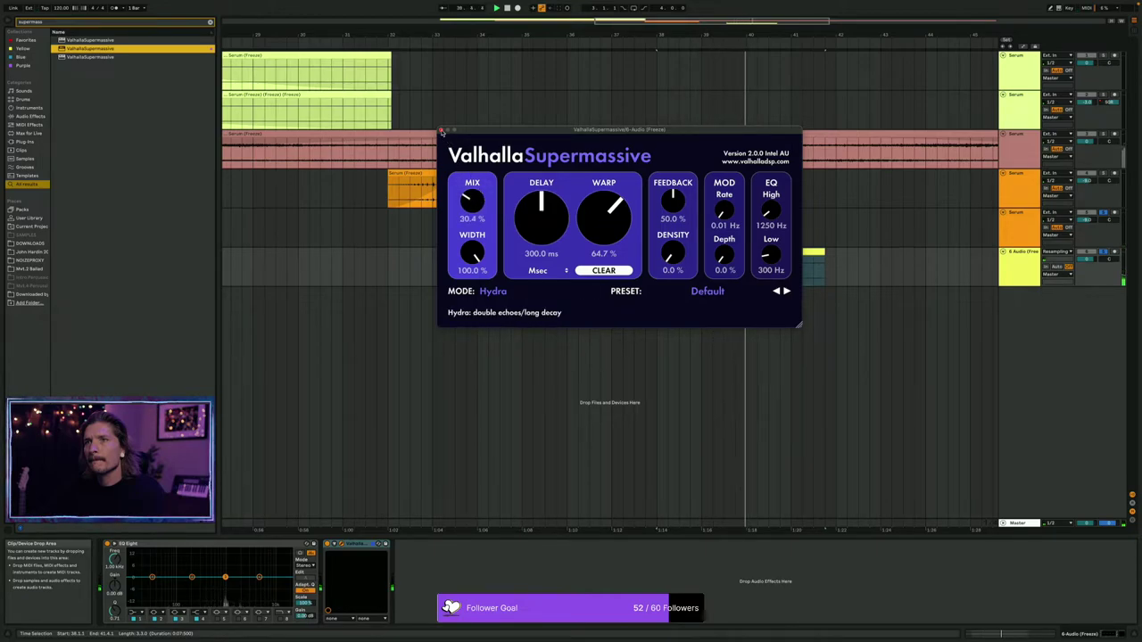
# Place EQ Eight after ValhallaSupermassive in the device chain and replay the hit and tail.
pyautogui.click(441, 130)
pyautogui.moveTo(287, 543); pyautogui.dragTo(472, 549)
pyautogui.press('space')
pyautogui.press('space')
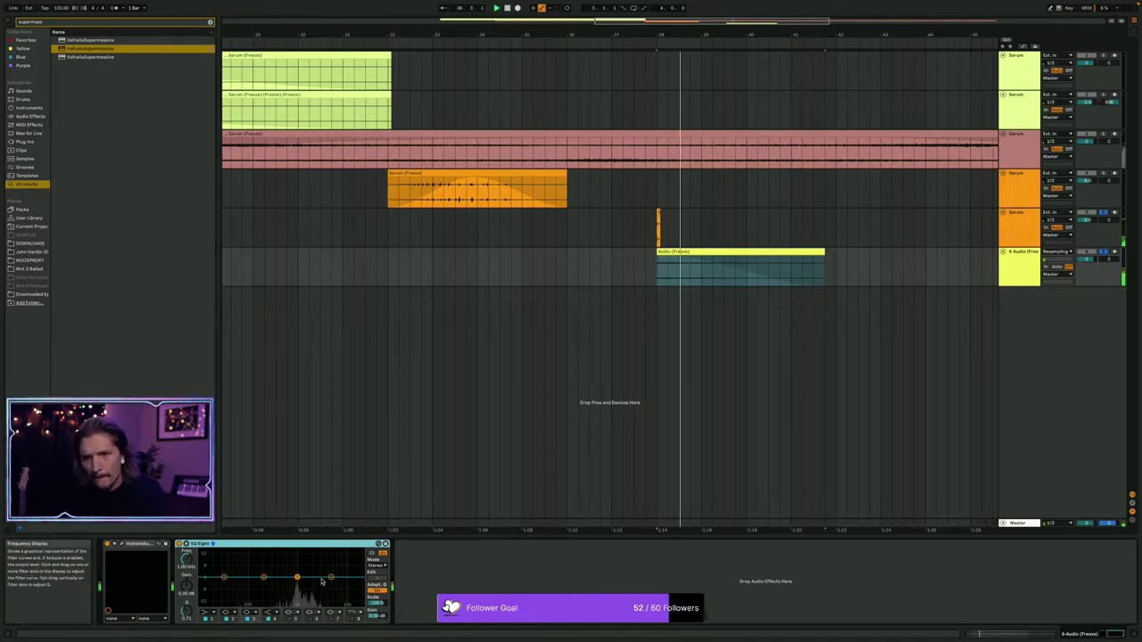
# Give EQ Eight a narrow, gentle boost at 1 kHz with a Q of about 4.25, and cut the high band.
pyautogui.moveTo(325, 582); pyautogui.dragTo(297, 568)
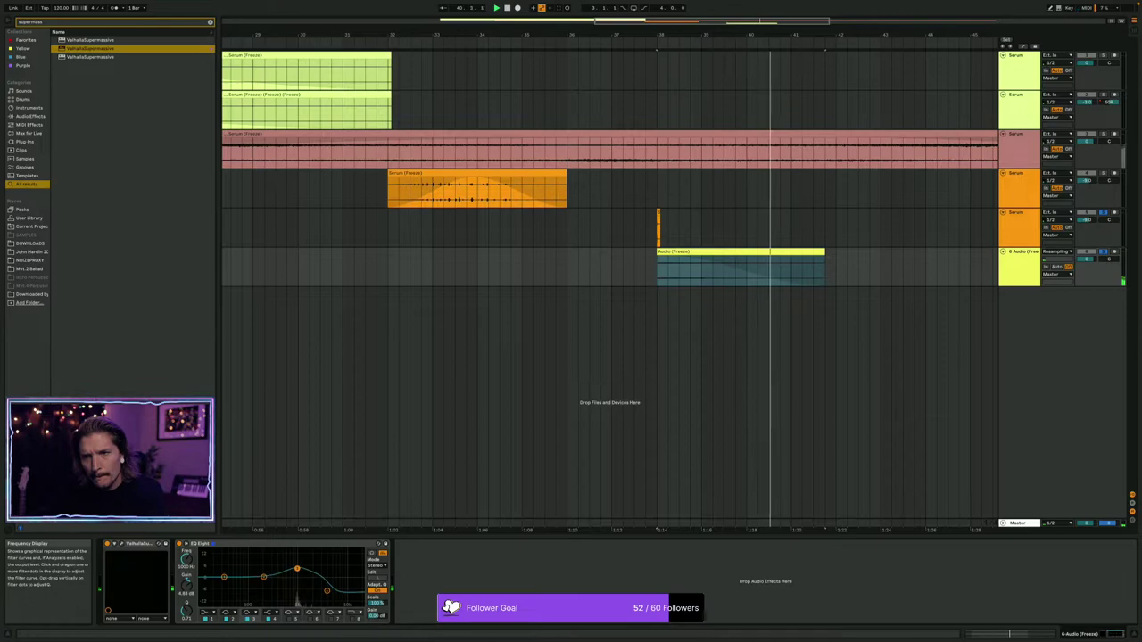
pyautogui.press('space')
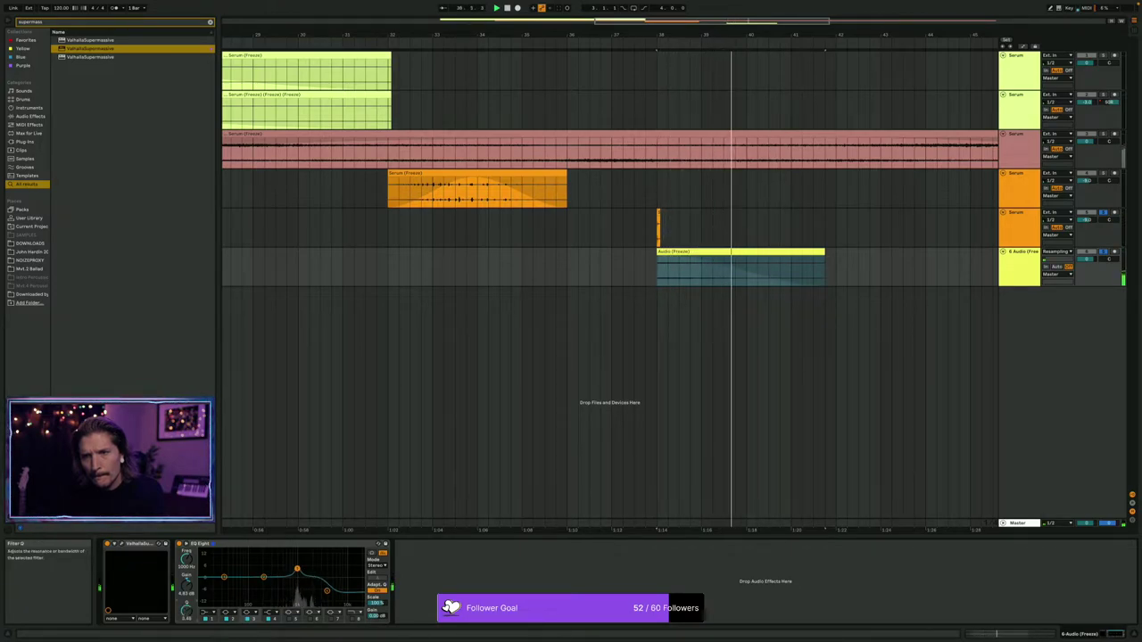
pyautogui.press('space')
pyautogui.press('space')
pyautogui.moveTo(297, 568)
pyautogui.mouseDown()
pyautogui.moveTo(299, 591)
pyautogui.moveTo(298, 573)
pyautogui.mouseUp()
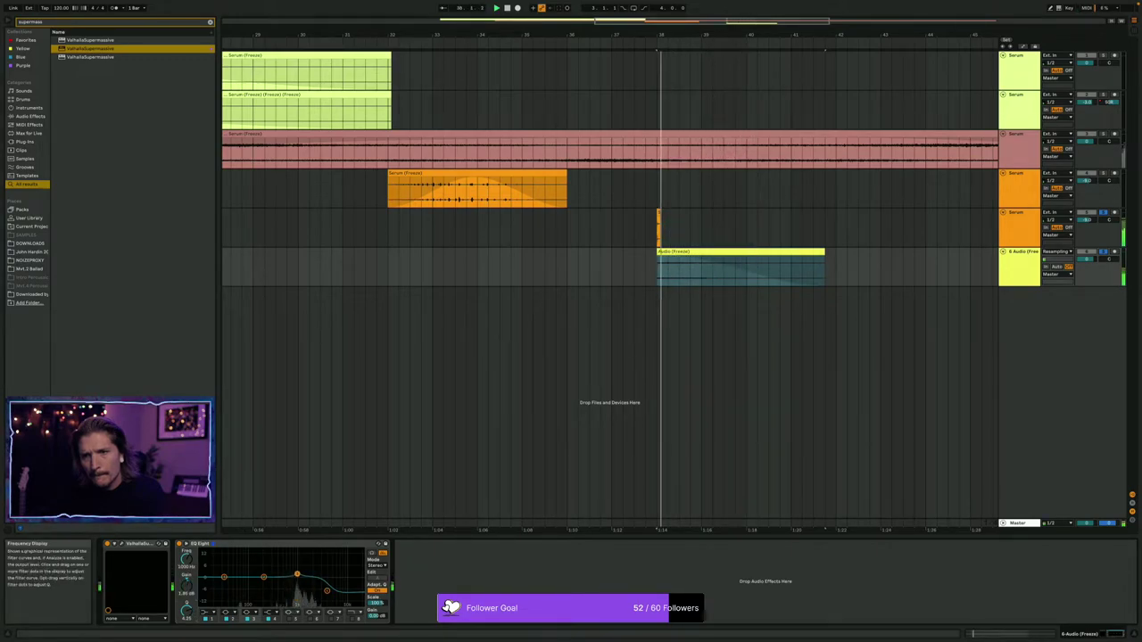
# Move EQ Eight's high-band cut down to just above the 1 kHz boost and soften it to about -3.5 dB.
pyautogui.moveTo(326, 590); pyautogui.dragTo(306, 591)
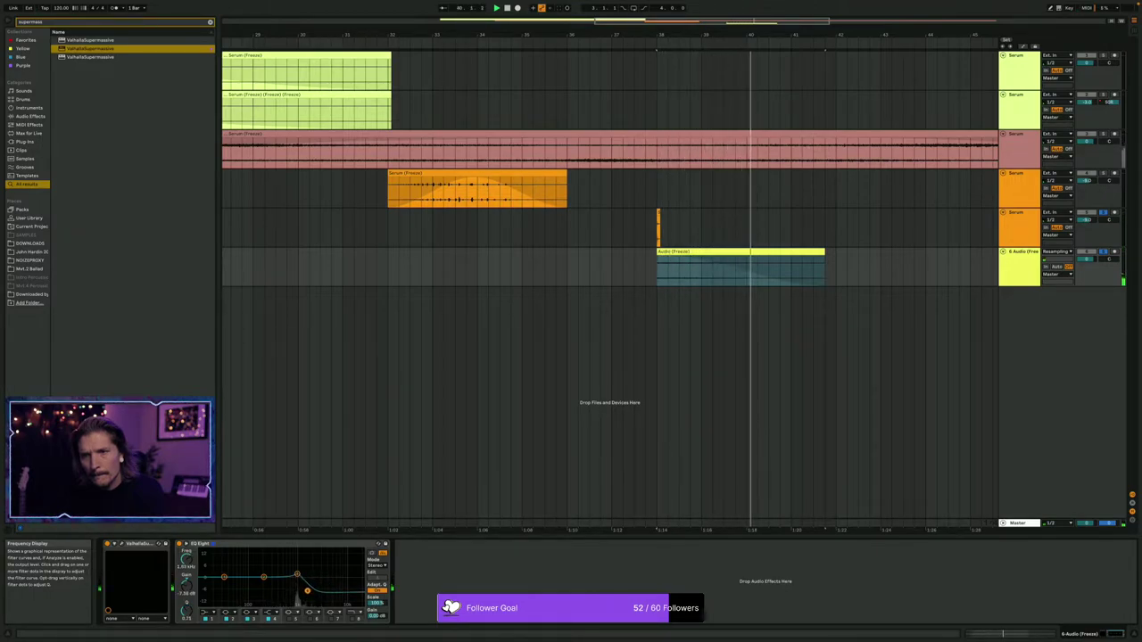
pyautogui.press('space')
pyautogui.moveTo(306, 590); pyautogui.dragTo(309, 584)
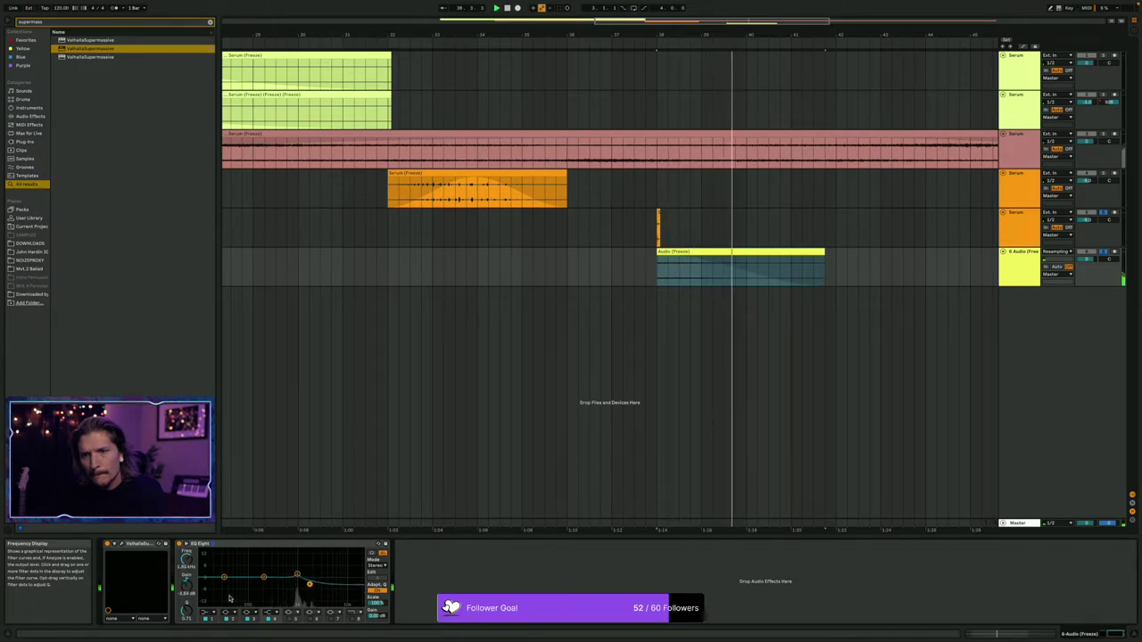
# Raise EQ Eight's low cut to about 900 Hz while replaying the hit and tail.
pyautogui.moveTo(224, 578); pyautogui.dragTo(293, 582)
pyautogui.press('space')
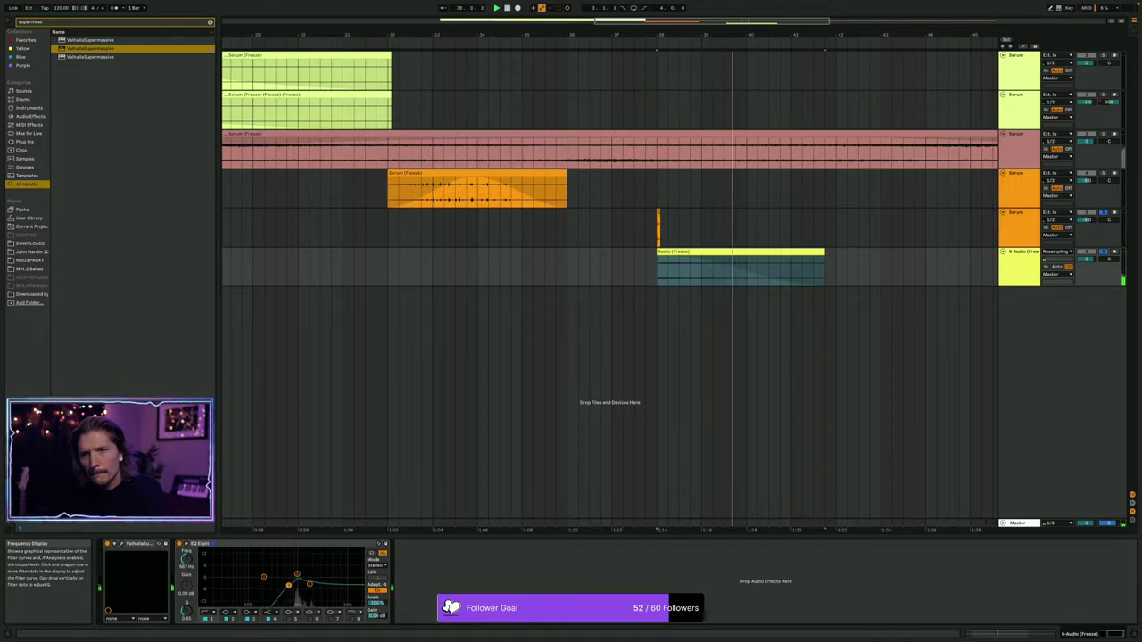
pyautogui.press('space')
pyautogui.press('space')
pyautogui.moveTo(294, 582); pyautogui.dragTo(295, 581)
# Freeze and flatten the resampled track with its Supermassive and EQ Eight processing.
pyautogui.rightClick(302, 542)
pyautogui.press('Escape')
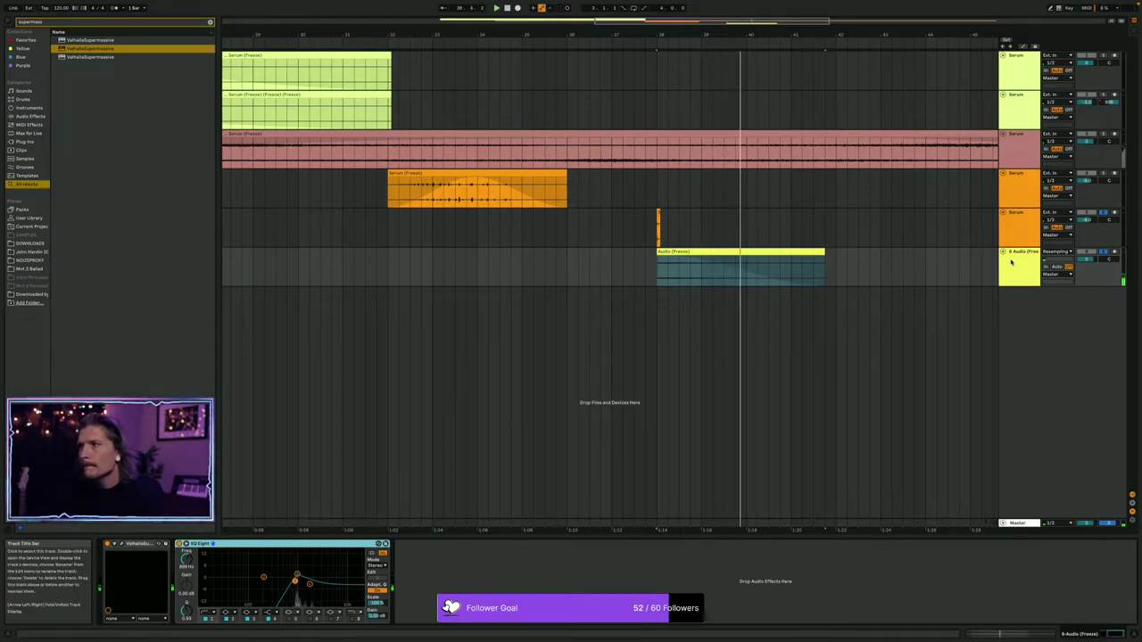
pyautogui.click(1003, 284)
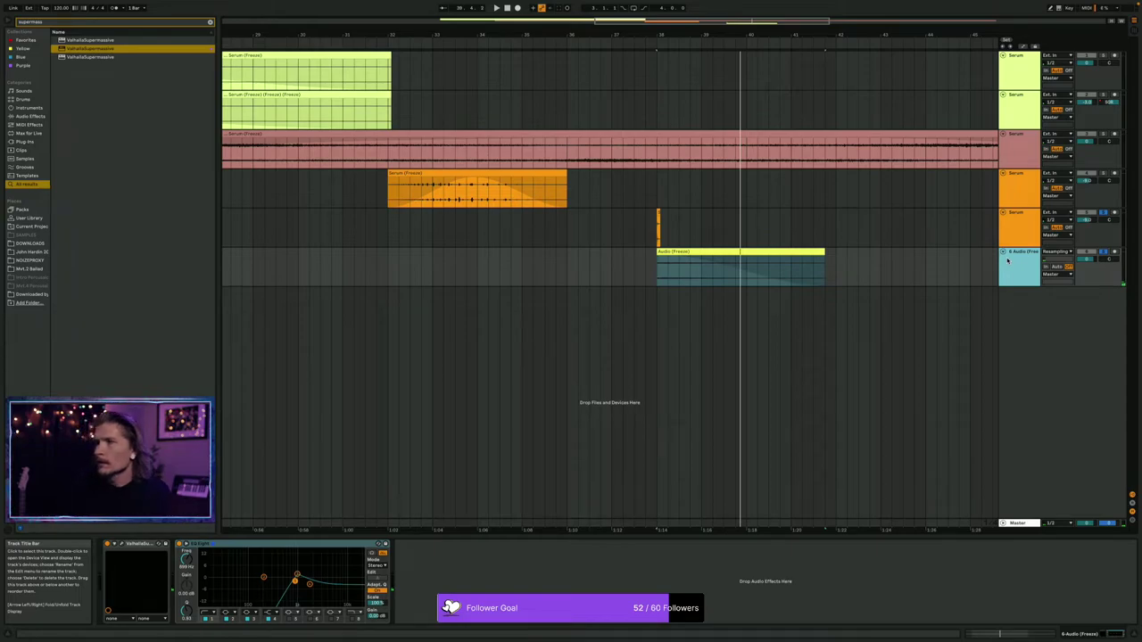
pyautogui.rightClick(1008, 260)
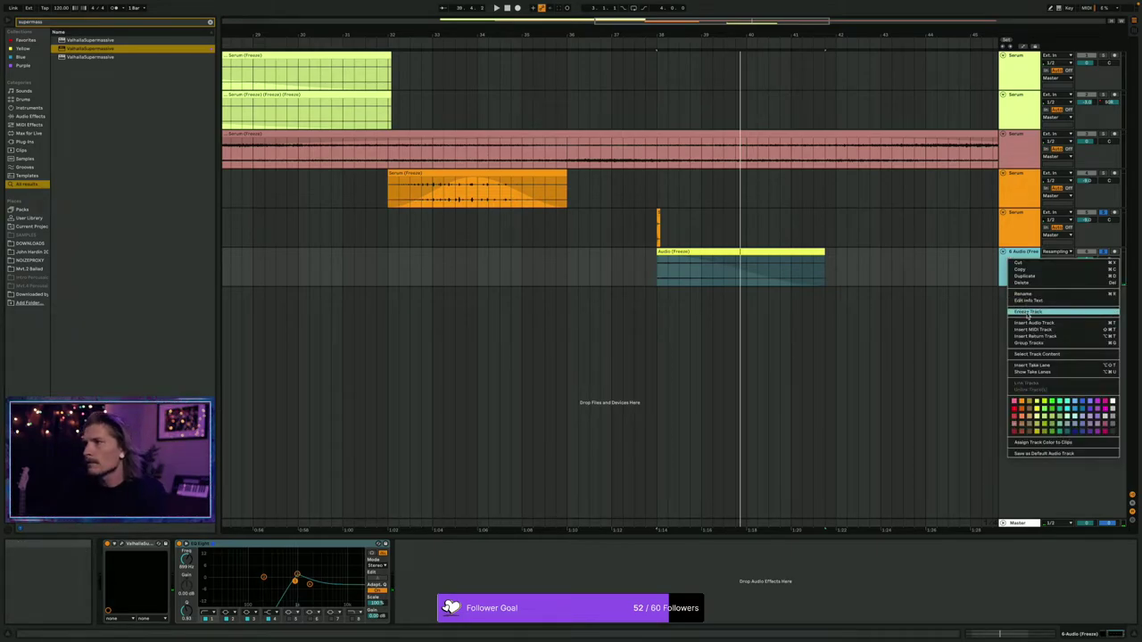
pyautogui.click(1028, 314)
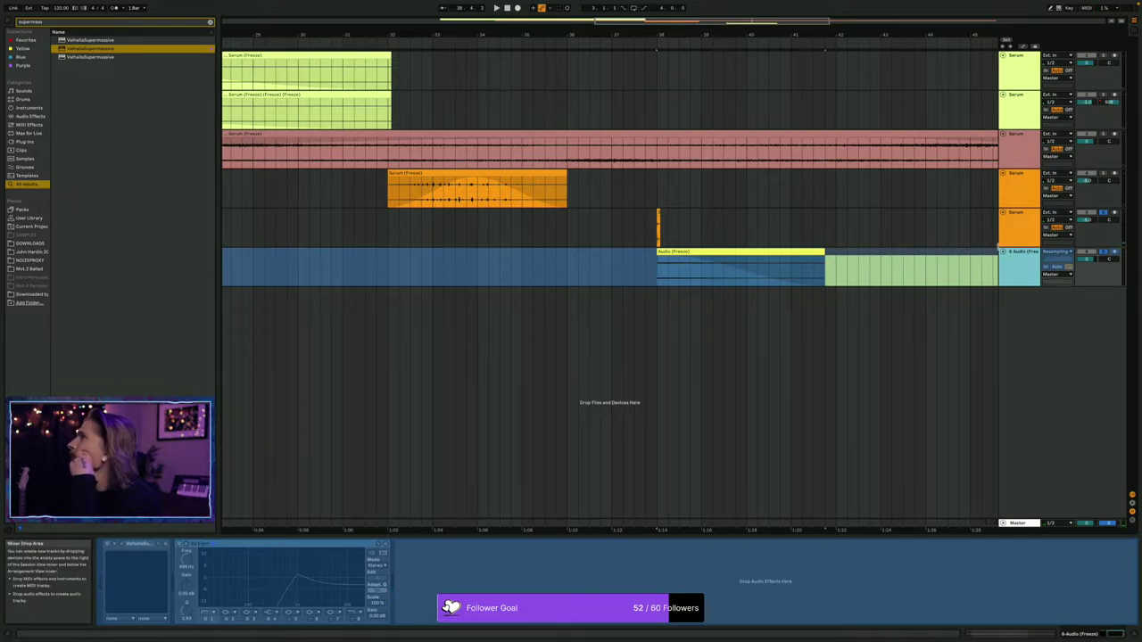
pyautogui.rightClick(1023, 263)
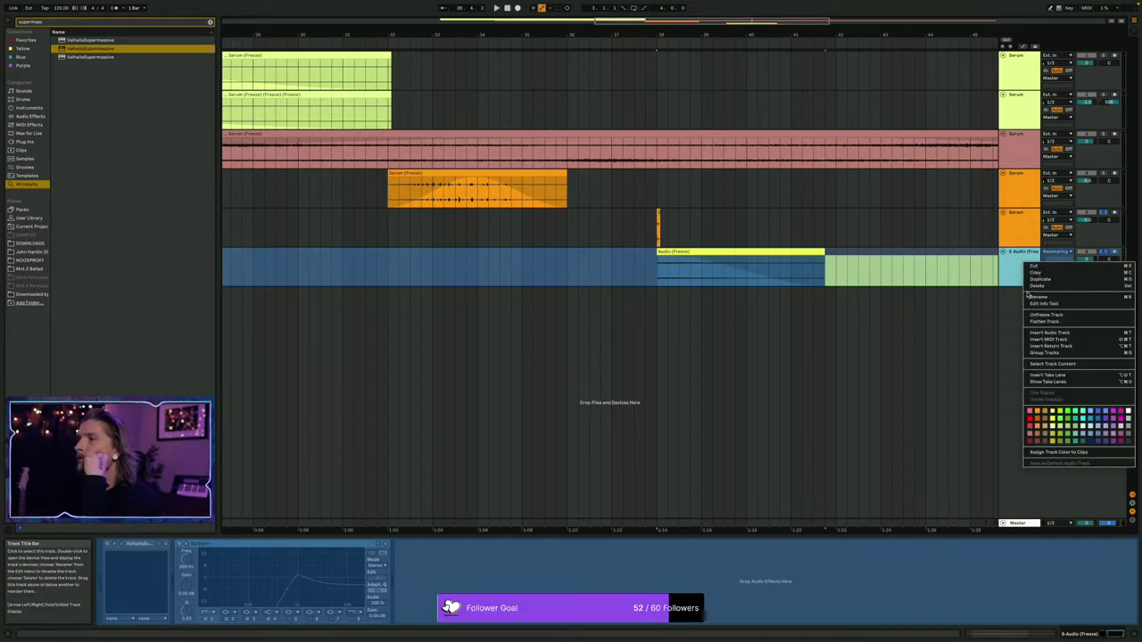
pyautogui.click(1033, 323)
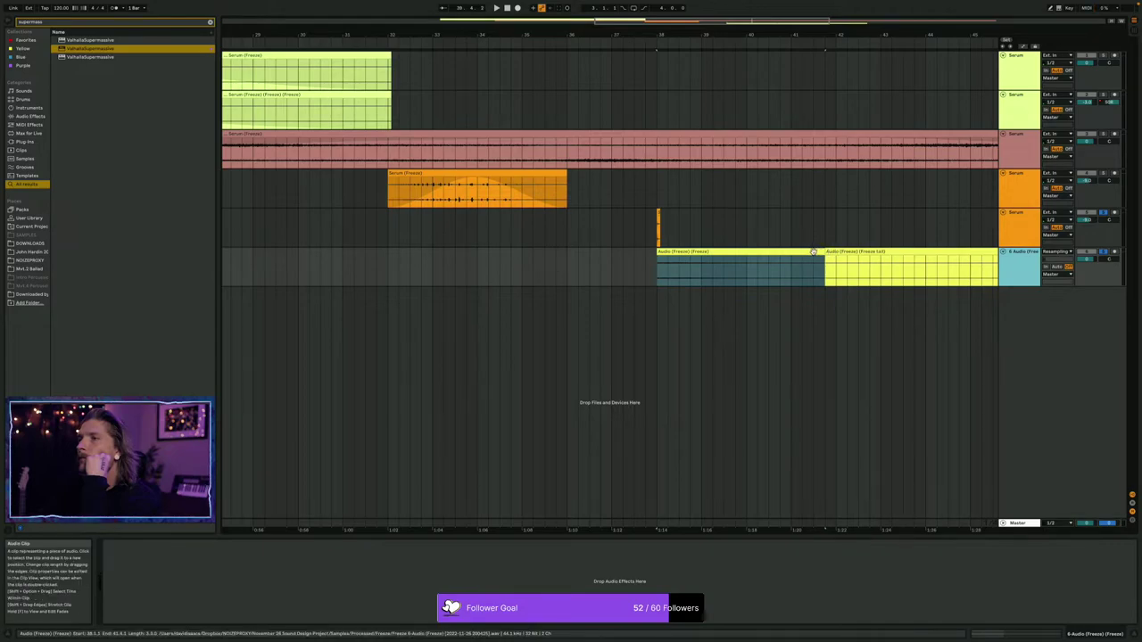
# Extend the flattened clip over its freeze tail to 43.1.1 and delete the remaining tail clip.
pyautogui.moveTo(819, 252); pyautogui.dragTo(831, 252)
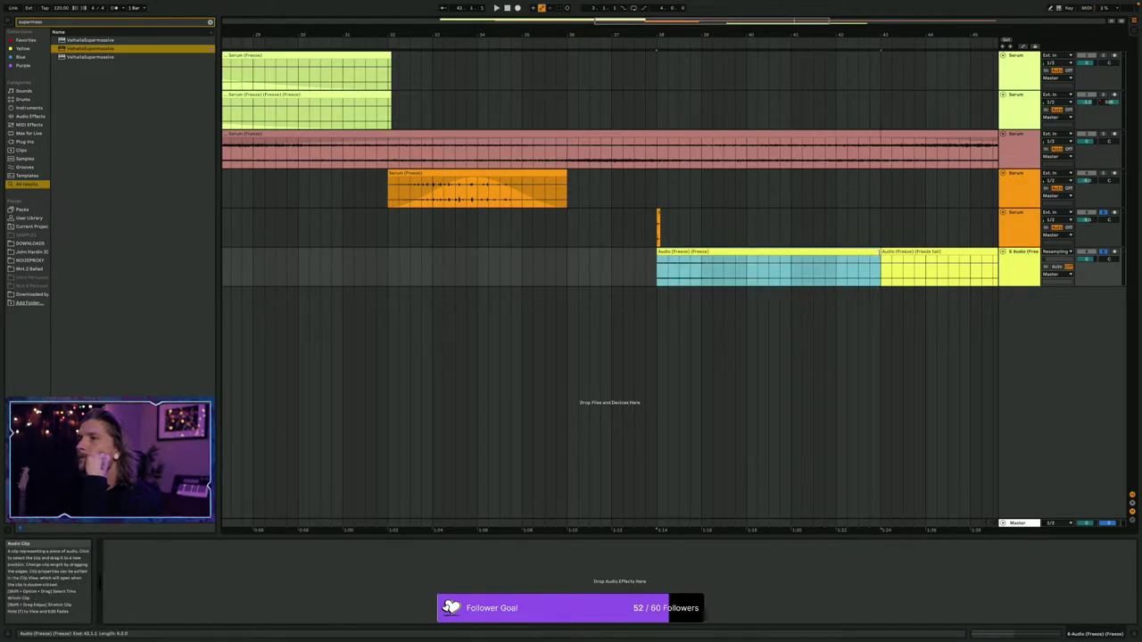
pyautogui.click(895, 252)
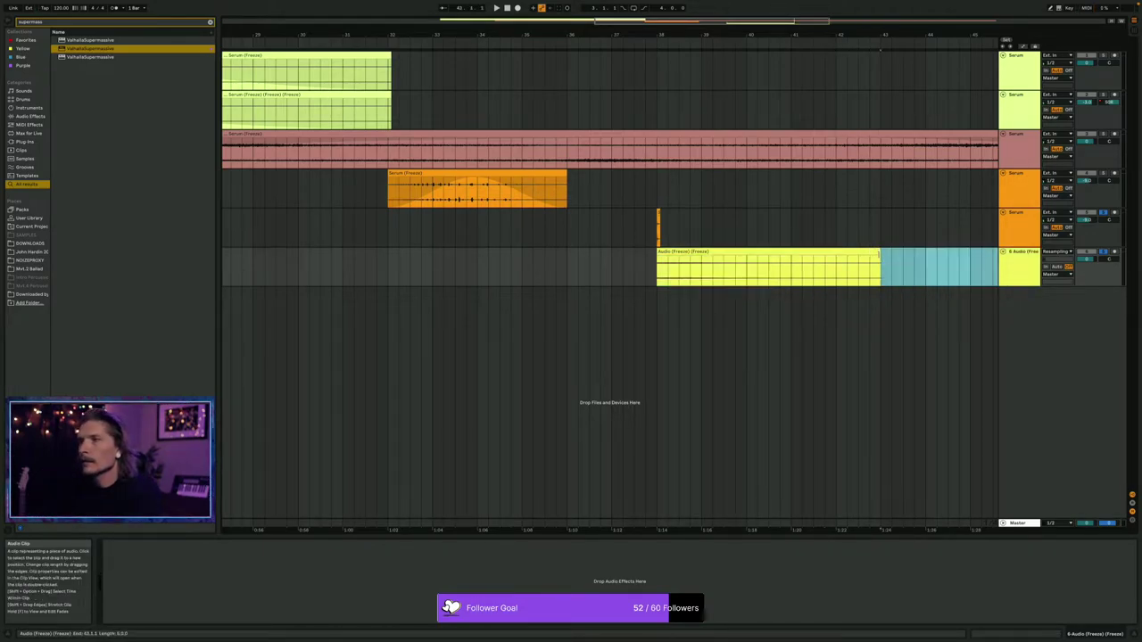
pyautogui.press('Delete')
# Give the extended clip a long fade-out starting near its beginning and play it from bar 38.
pyautogui.moveTo(878, 253); pyautogui.dragTo(711, 265)
pyautogui.click(671, 265)
pyautogui.press('space')
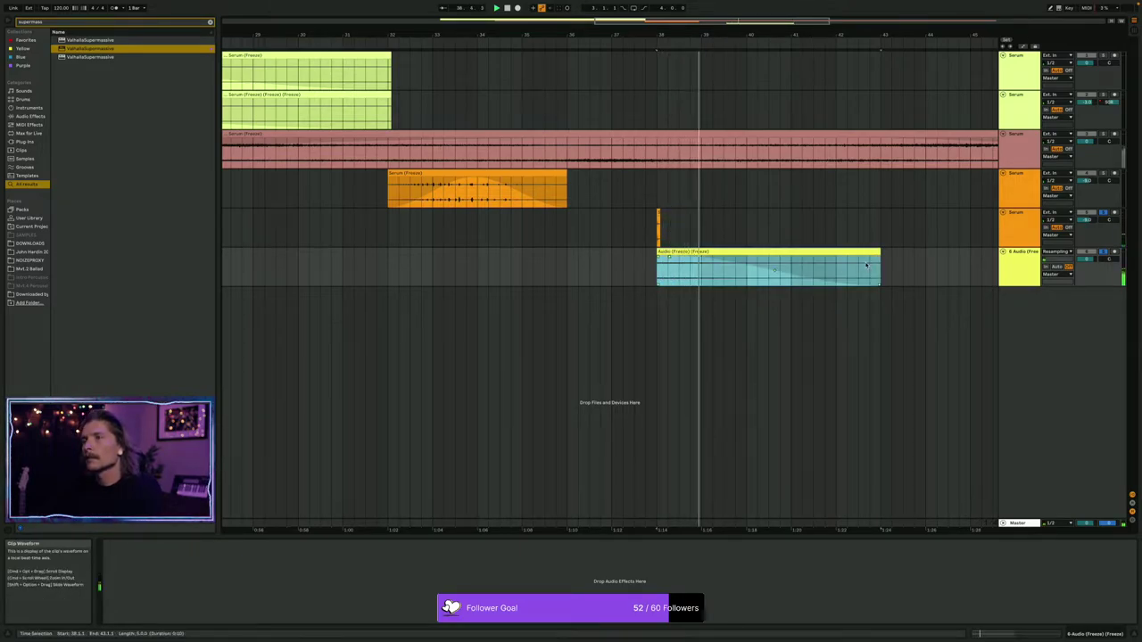
# Add an audio track below the layers, set its input to Resampling, and arm it to record the layered sound from bar 38.
pyautogui.click(1014, 252)
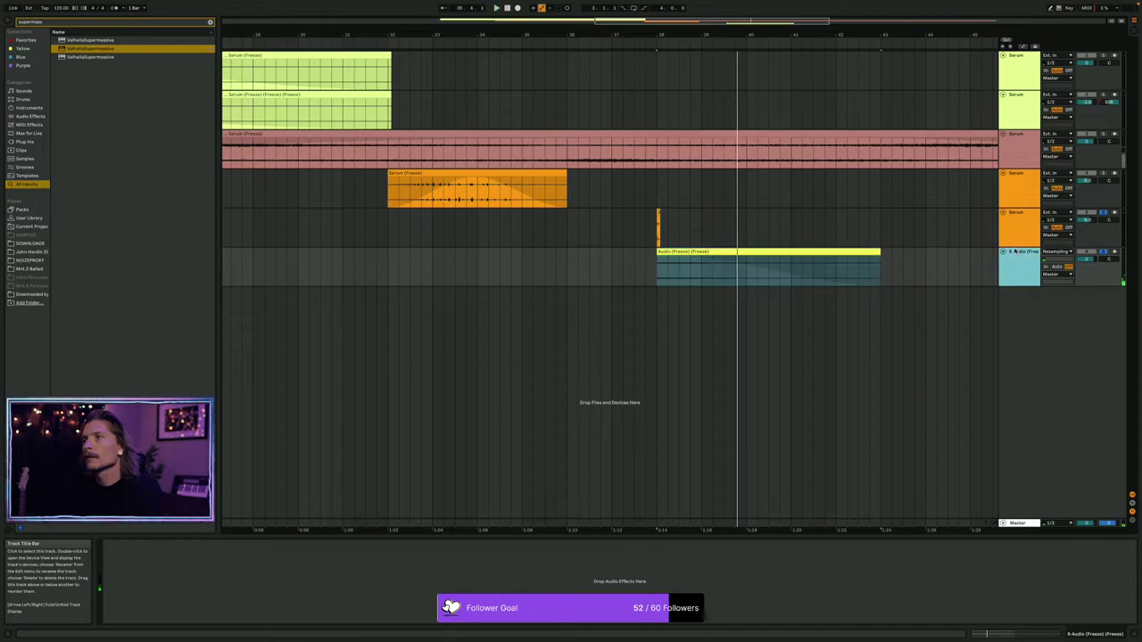
pyautogui.click(1015, 221)
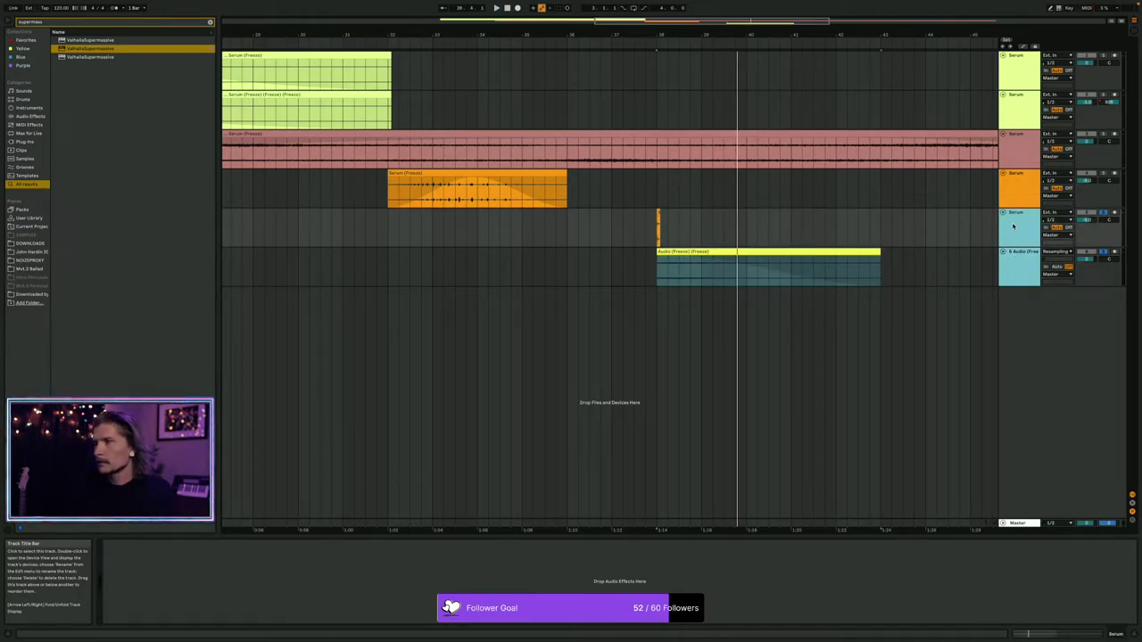
pyautogui.hotkey('ctrl', 't')
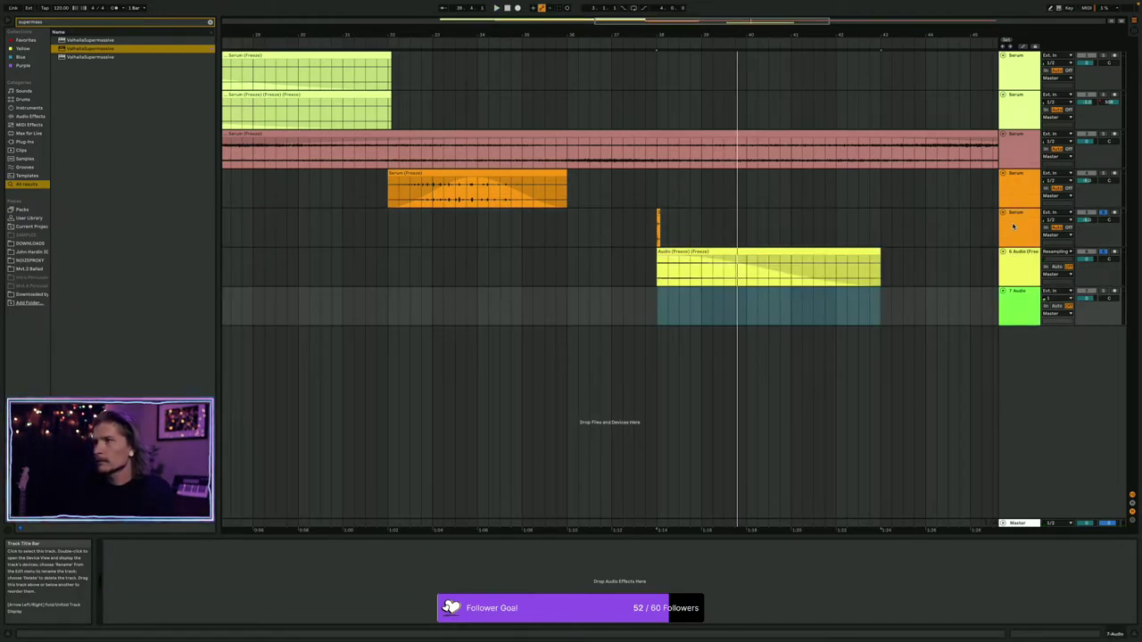
pyautogui.click(1059, 294)
pyautogui.click(1066, 307)
pyautogui.click(1115, 293)
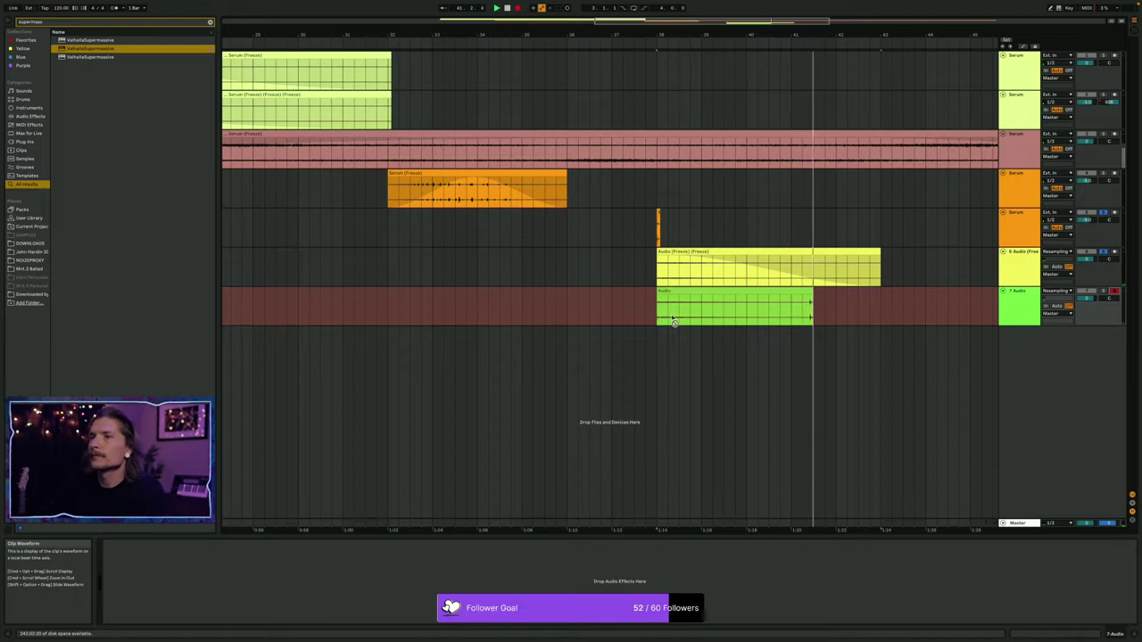
# Stop recording near the end of the tail and fade out the recorded clip across its full length.
pyautogui.press('space')
pyautogui.moveTo(859, 301); pyautogui.dragTo(654, 312)
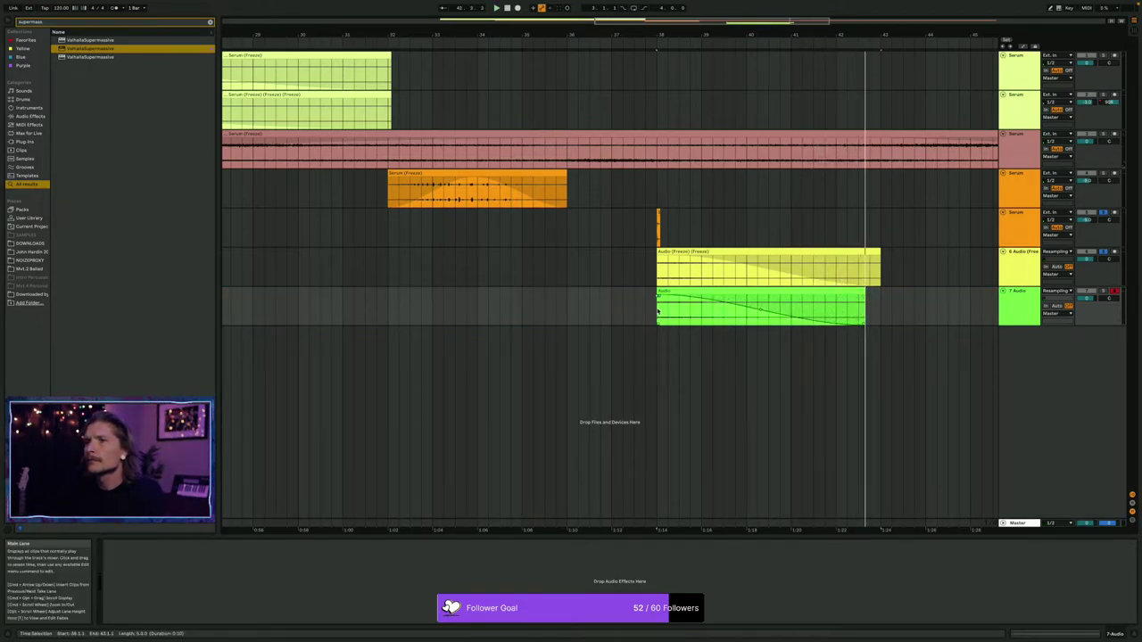
pyautogui.scroll(5, 658, 310)
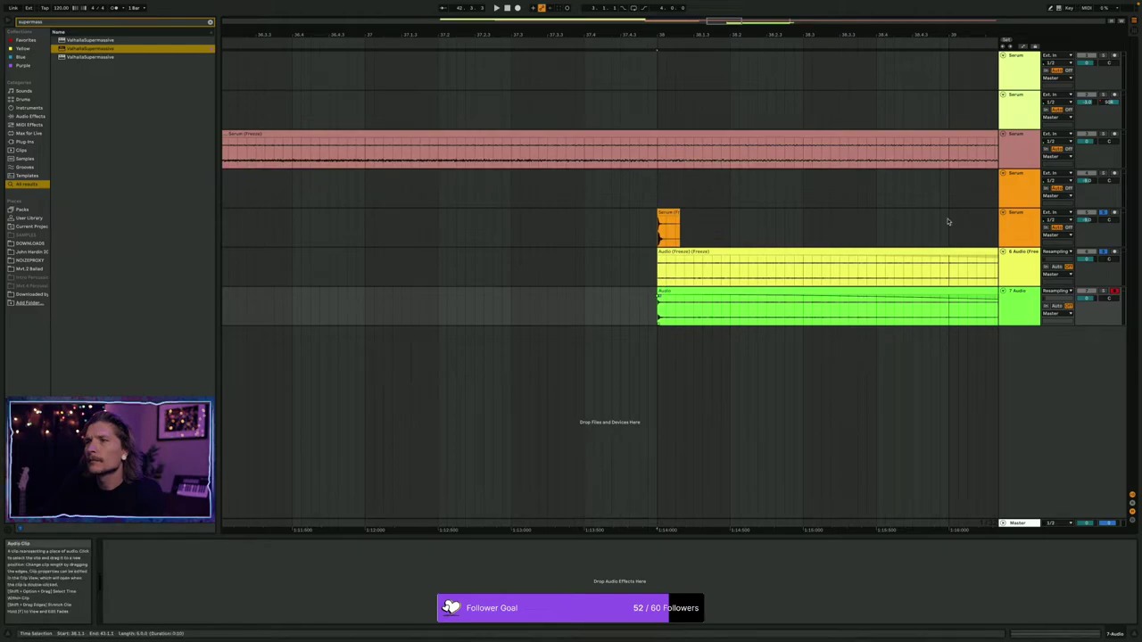
# Delete the short-hit track and the flattened shimmer-tail track, keeping only the combined recording.
pyautogui.click(1026, 268)
pyautogui.click(1030, 237)
pyautogui.press('Delete')
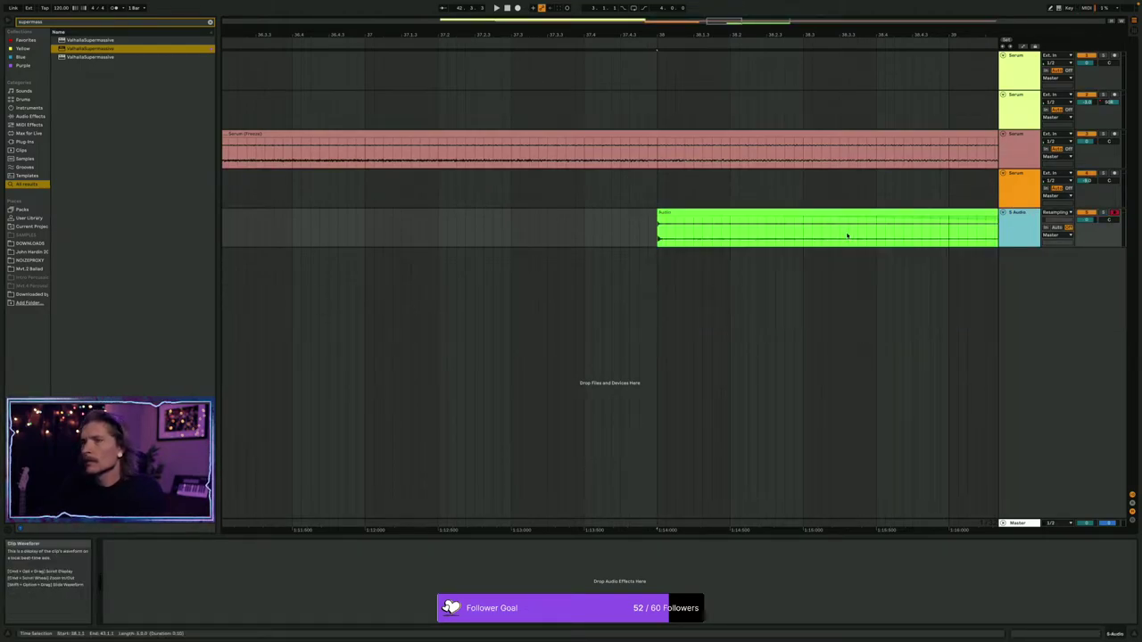
# Play the recorded clip and move it earlier to start at about bar 35.3, overlapping the end of the orange Serum clip.
pyautogui.click(762, 213)
pyautogui.press('space')
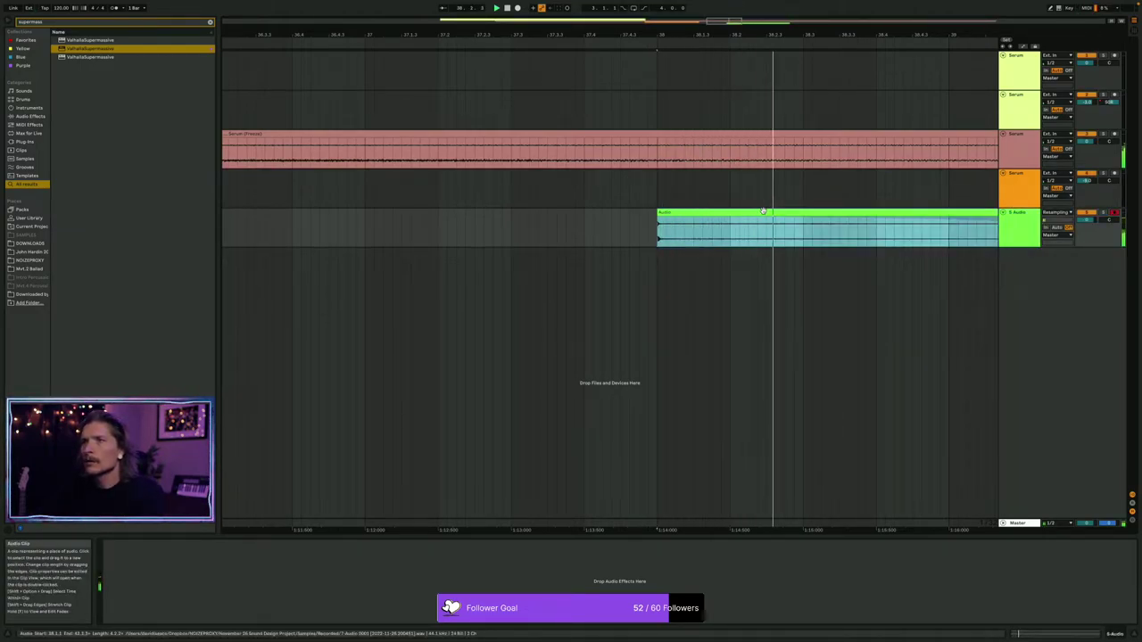
pyautogui.scroll(-5, 763, 212)
pyautogui.moveTo(748, 214); pyautogui.dragTo(637, 231)
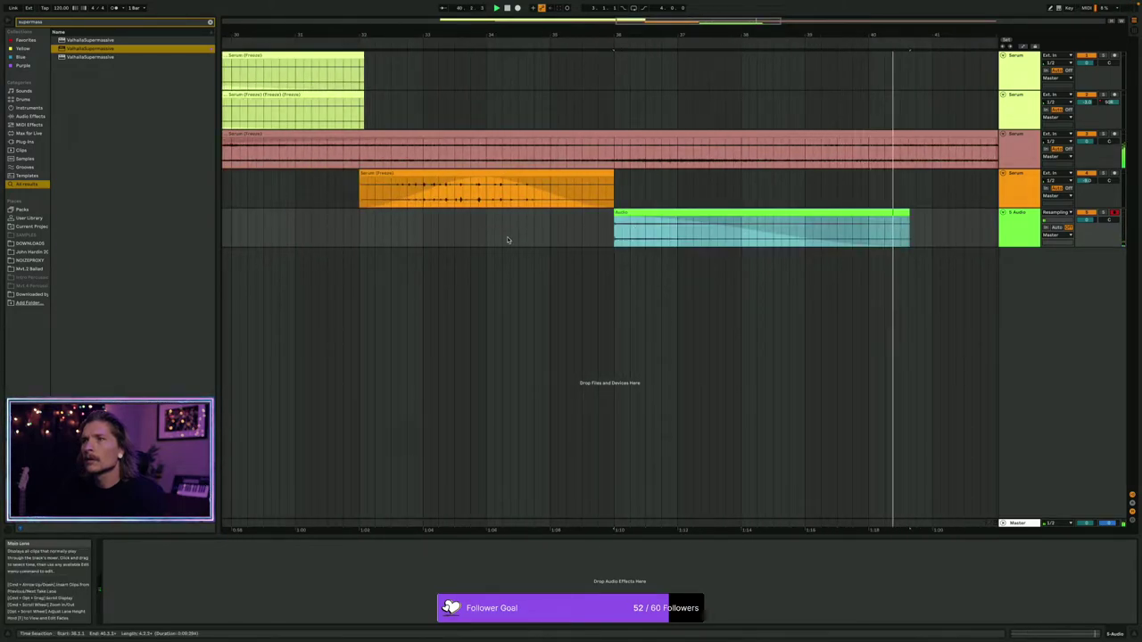
pyautogui.click(312, 235)
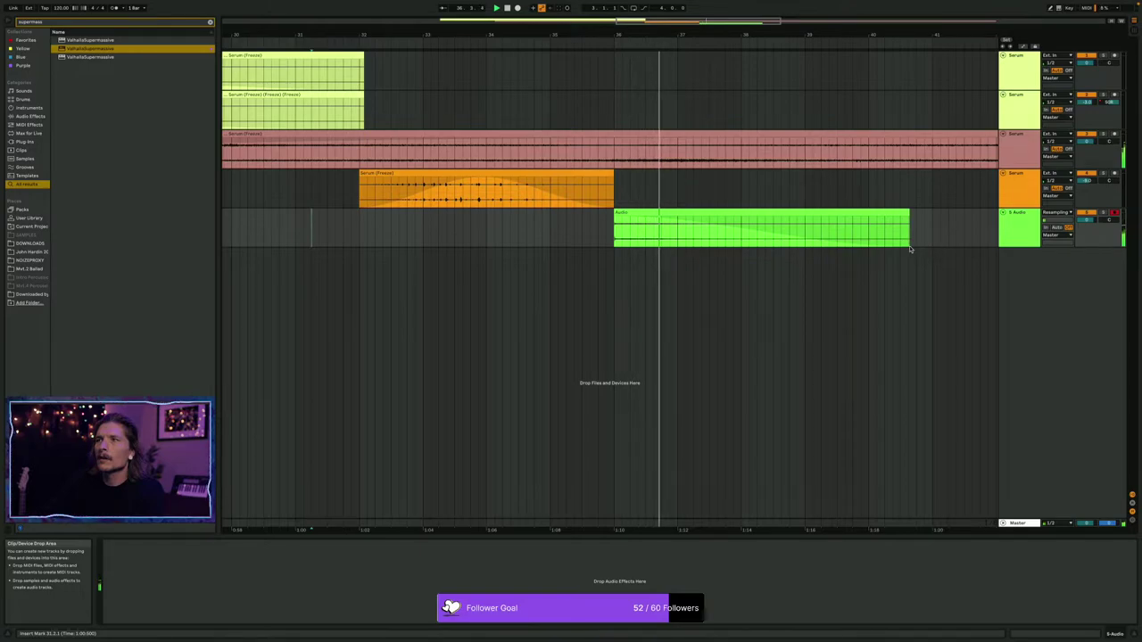
pyautogui.moveTo(710, 220)
pyautogui.mouseDown()
pyautogui.moveTo(652, 228)
pyautogui.moveTo(674, 229)
pyautogui.mouseUp()
pyautogui.click(470, 228)
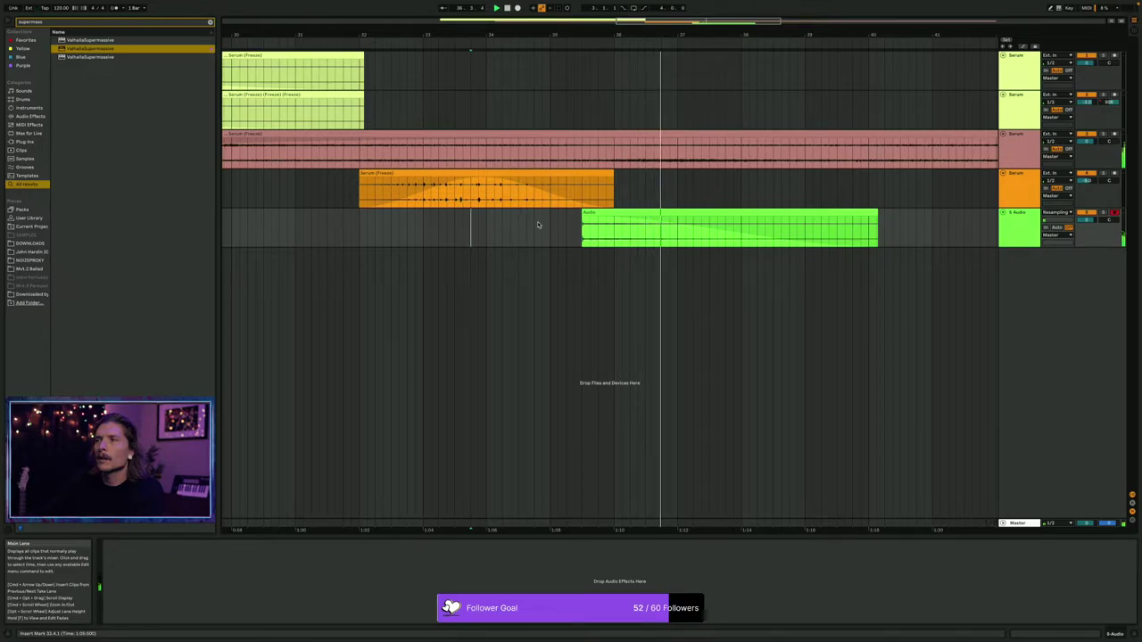
# Listen to the repositioned recording with the other layers, playing from bar 32.
pyautogui.scroll(-5, 744, 250)
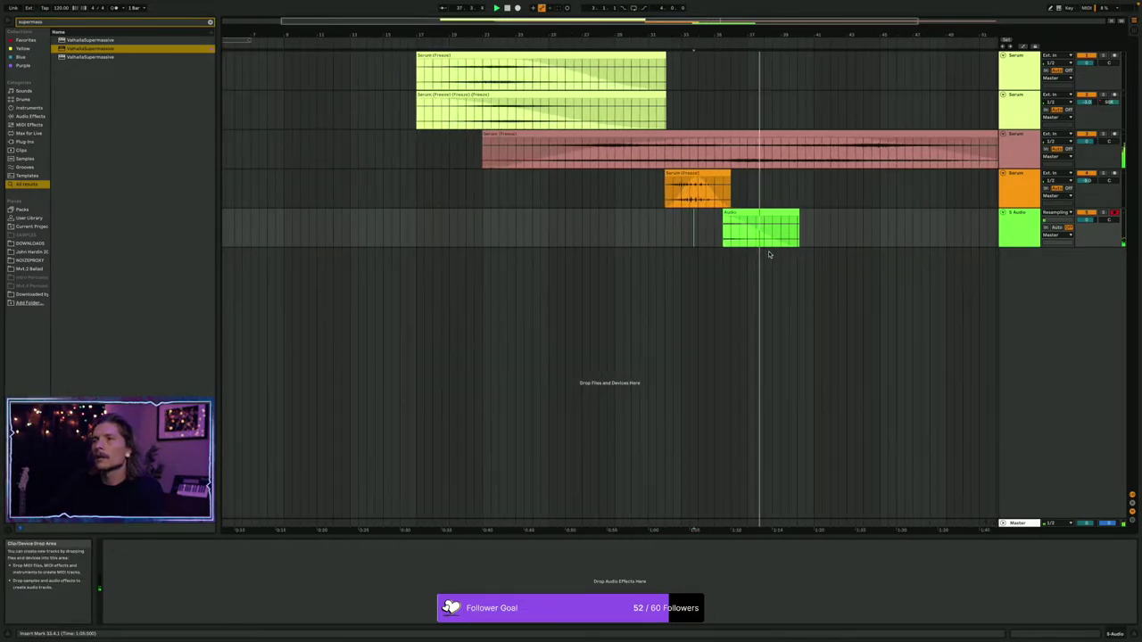
pyautogui.scroll(-2, 770, 252)
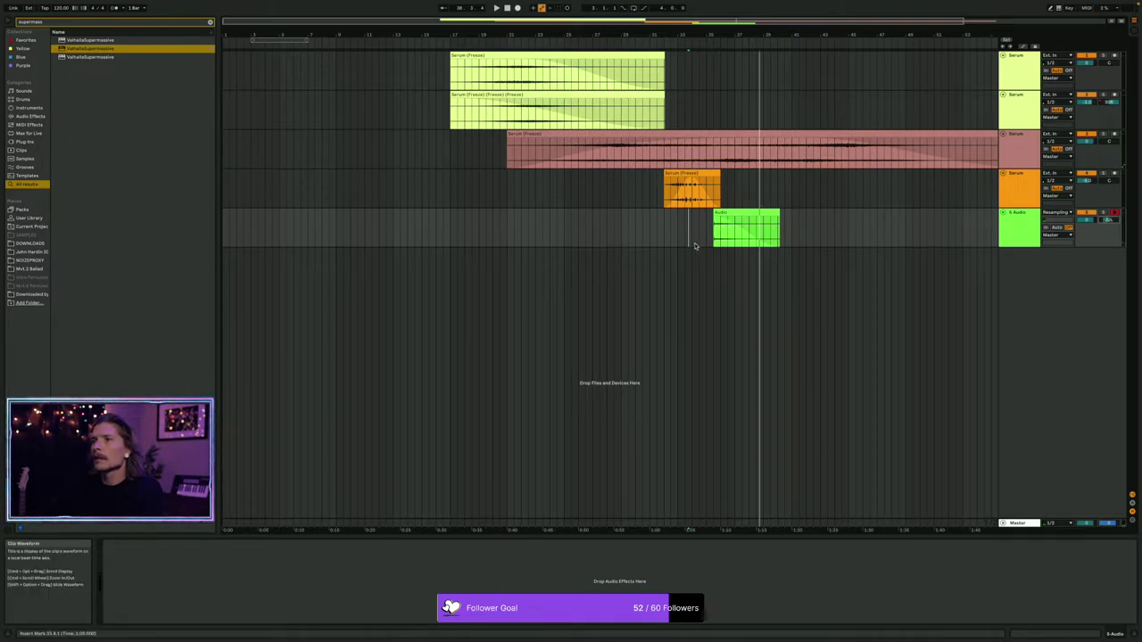
pyautogui.click(666, 236)
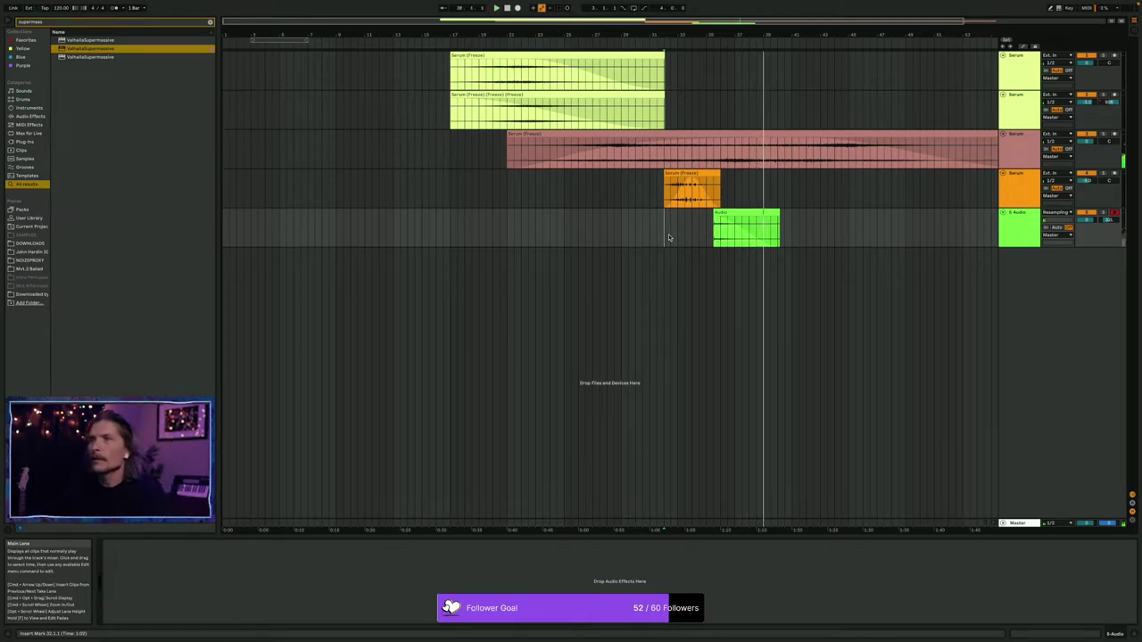
# Open the recent Live Set "INOV8 2023.als".
pyautogui.moveTo(169, 4)
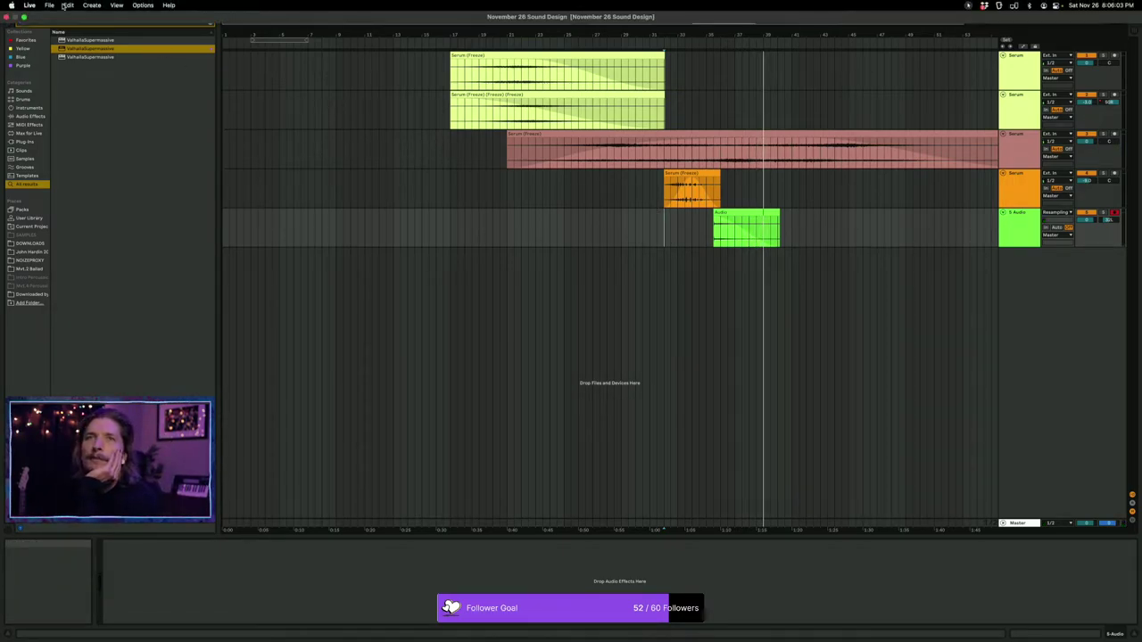
pyautogui.click(49, 6)
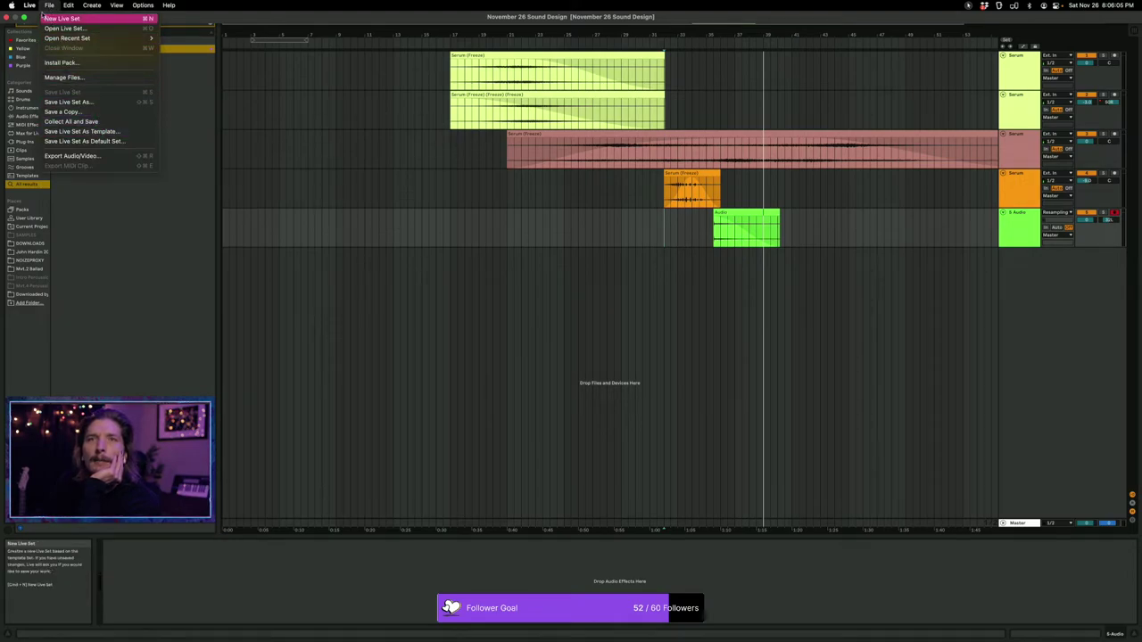
pyautogui.moveTo(89, 38)
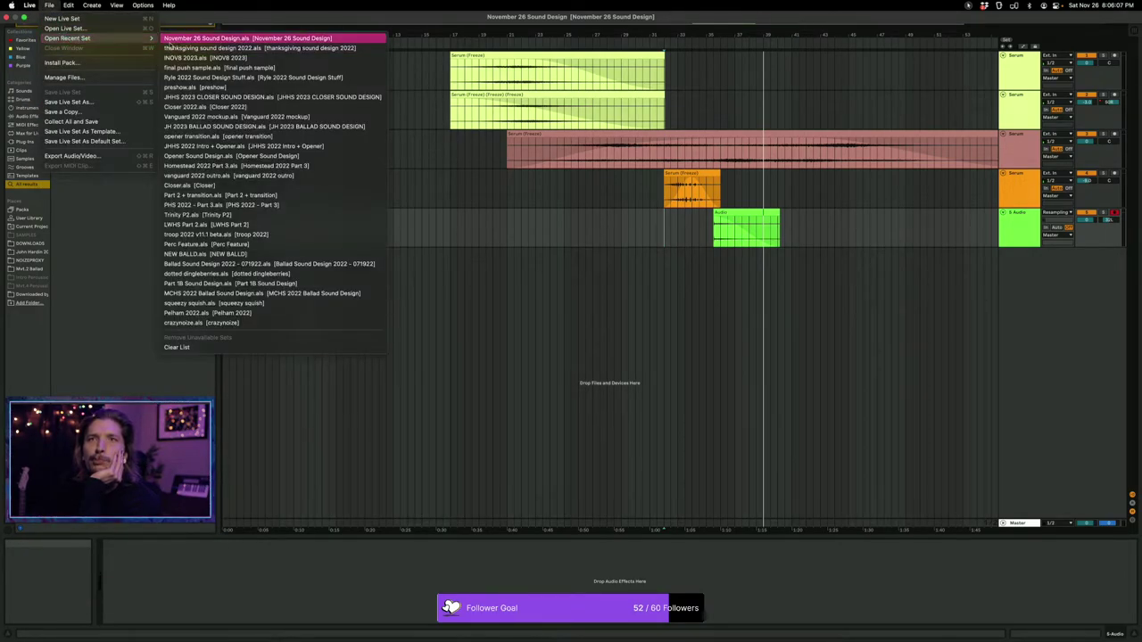
pyautogui.click(182, 57)
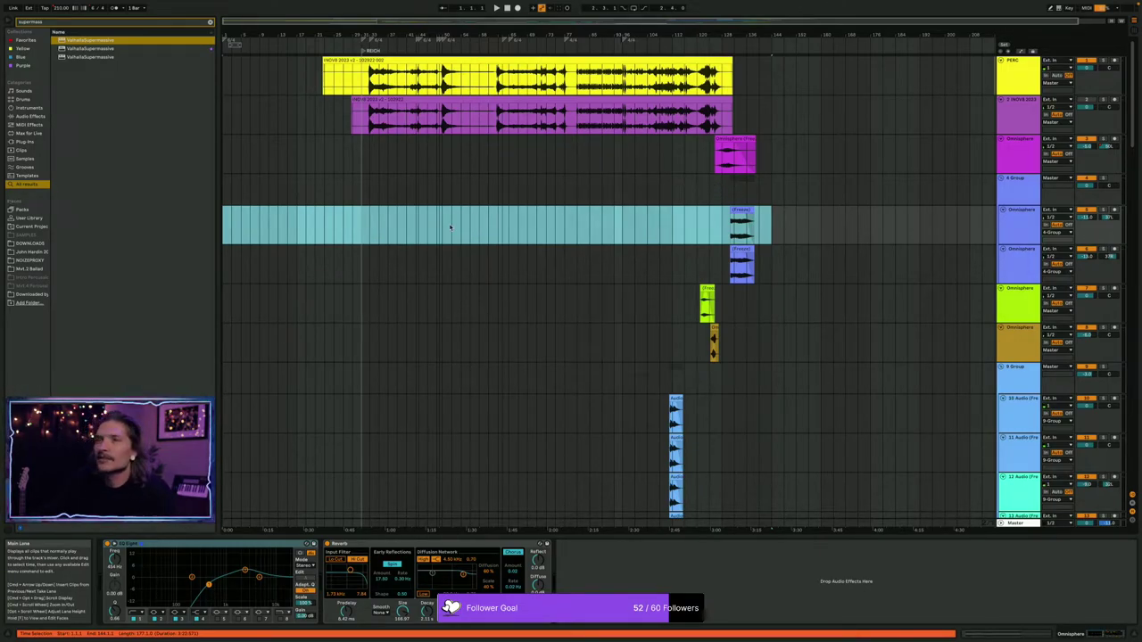
# Look through all the INOV8 2023 tracks, from the long mix clips down to the last Kontakt track.
pyautogui.scroll(-10, 468, 243)
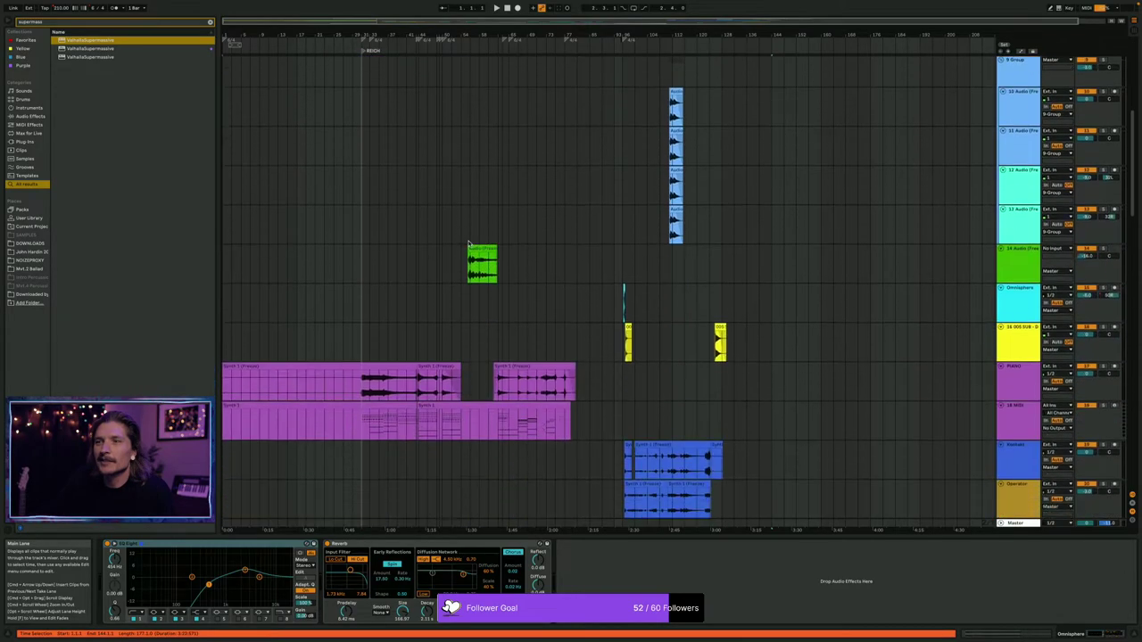
pyautogui.scroll(-10, 468, 242)
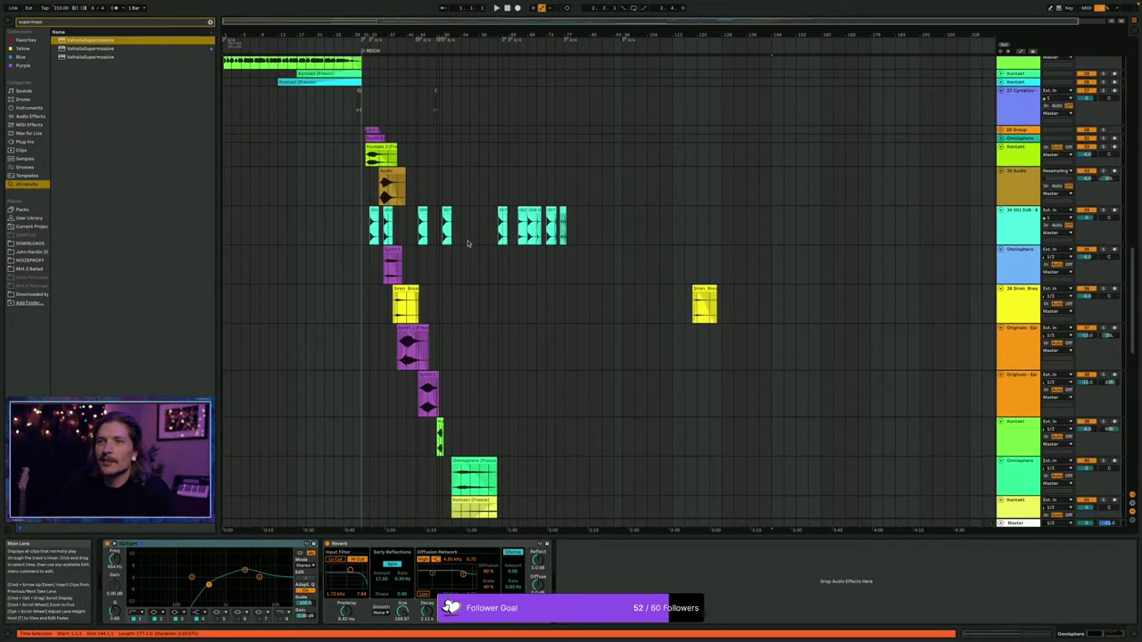
pyautogui.scroll(-10, 470, 242)
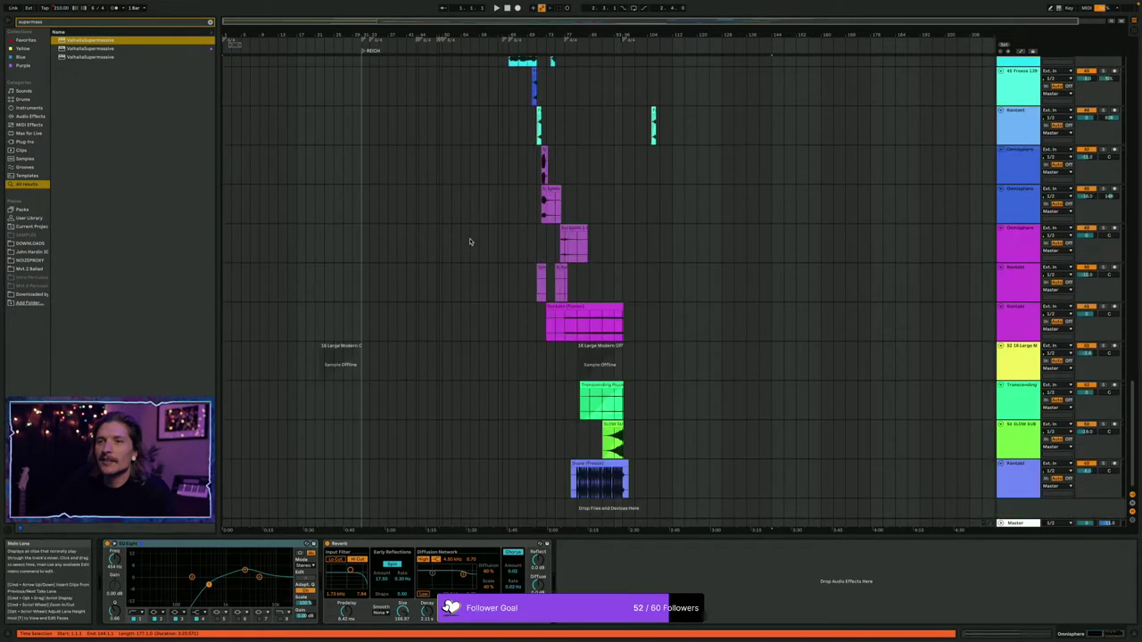
pyautogui.scroll(10, 468, 243)
pyautogui.scroll(-10, 464, 247)
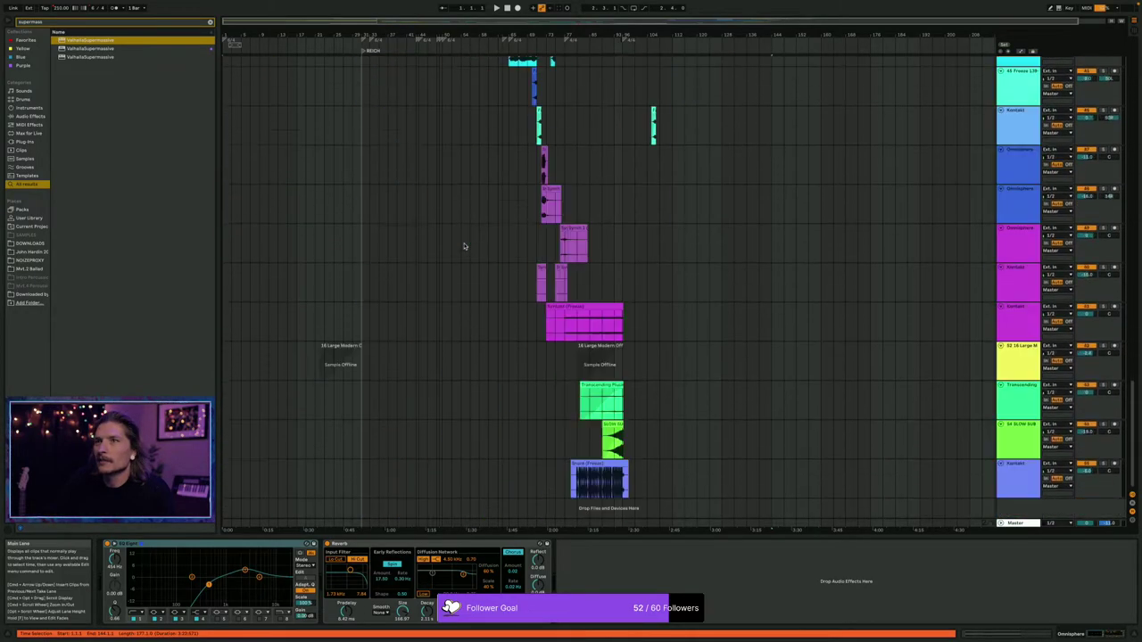
pyautogui.scroll(10, 465, 246)
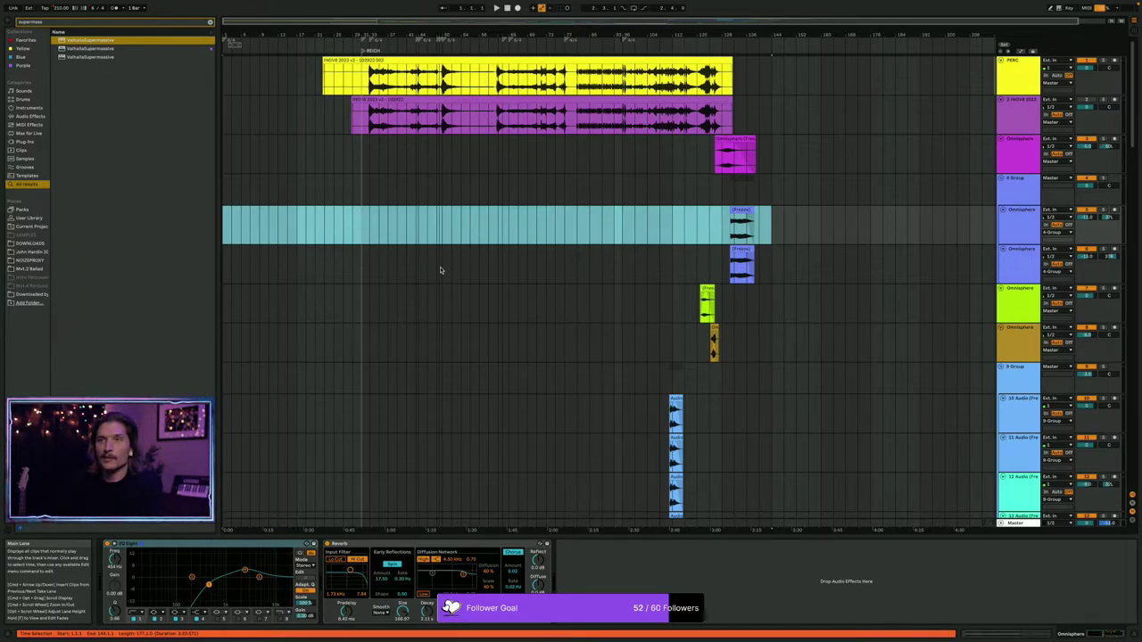
# Play the INOV8 2023 arrangement from its very beginning and examine its layers during playback.
pyautogui.click(227, 229)
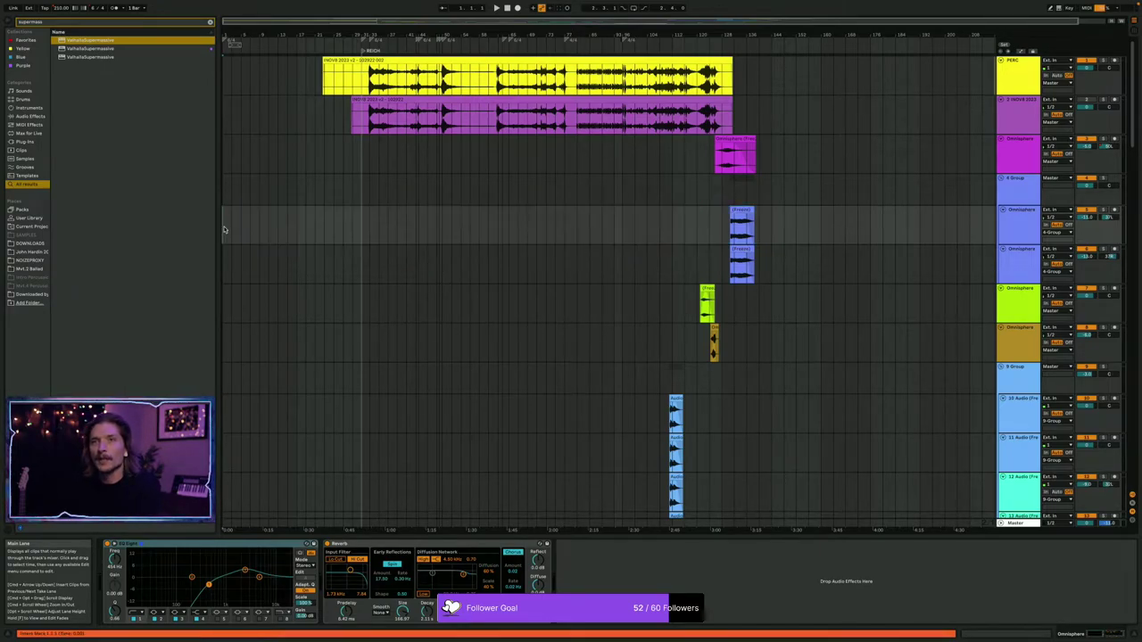
pyautogui.scroll(-15, 250, 244)
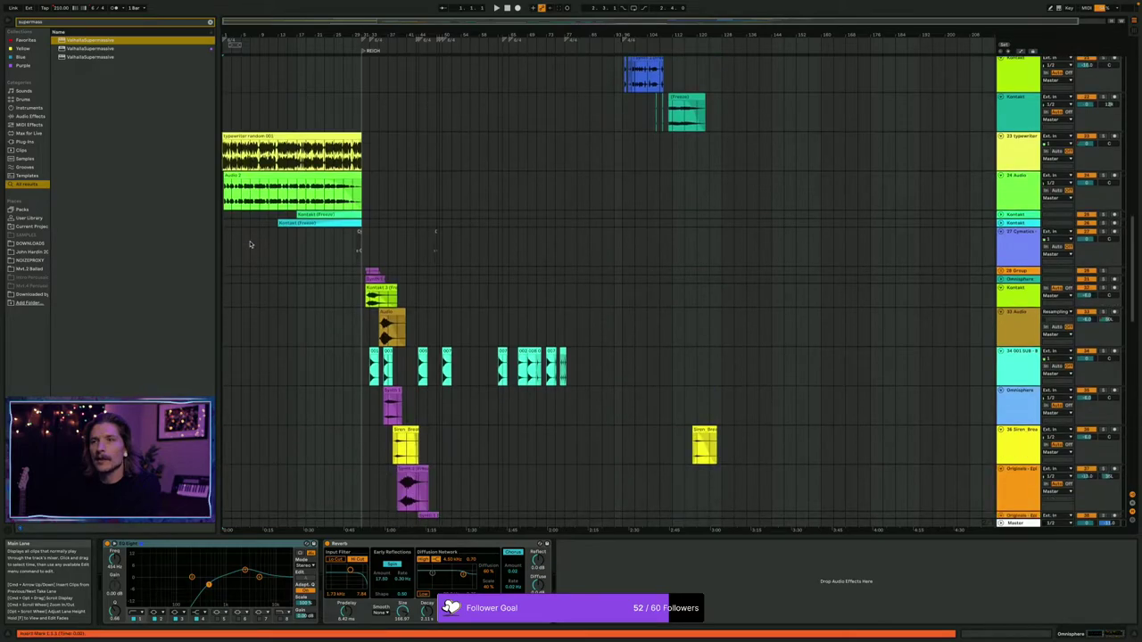
pyautogui.press('space')
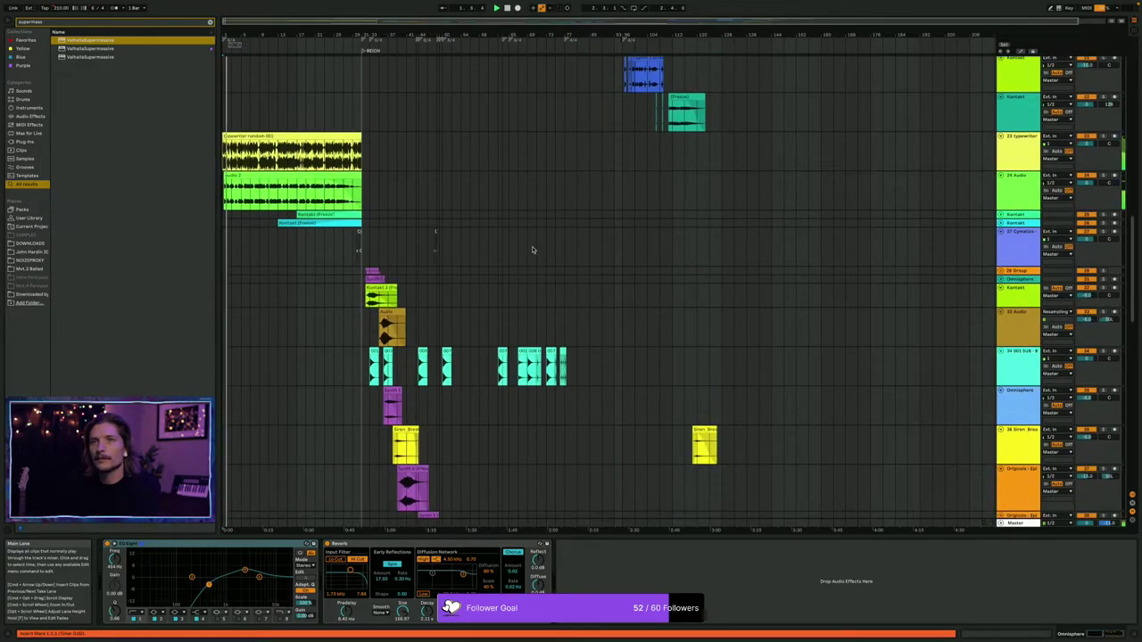
pyautogui.scroll(5, 529, 237)
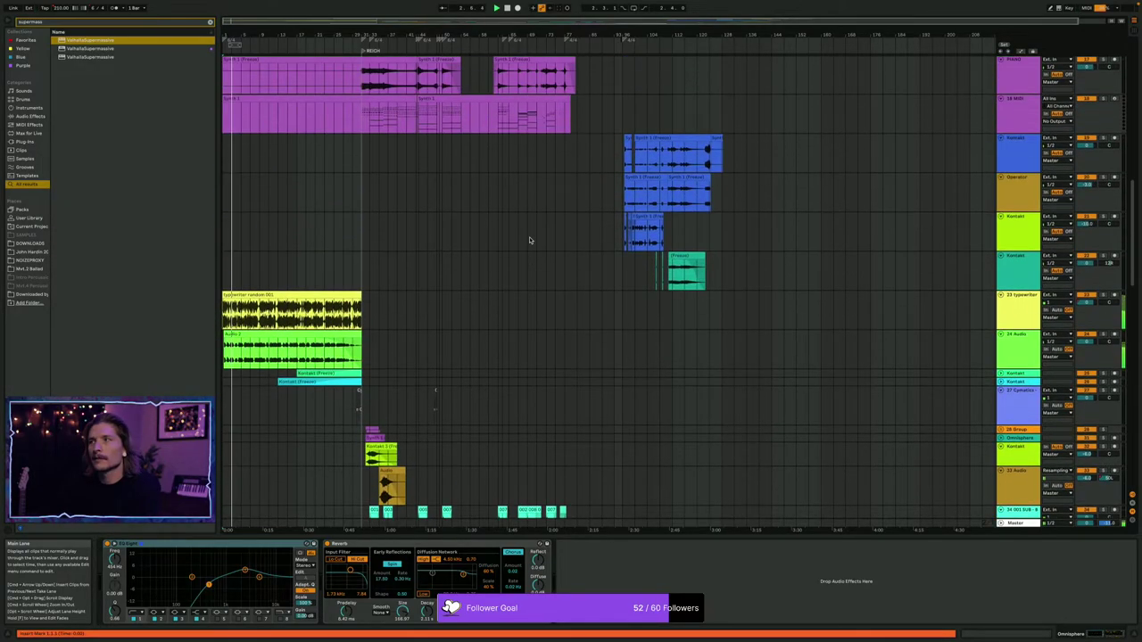
pyautogui.scroll(7, 529, 236)
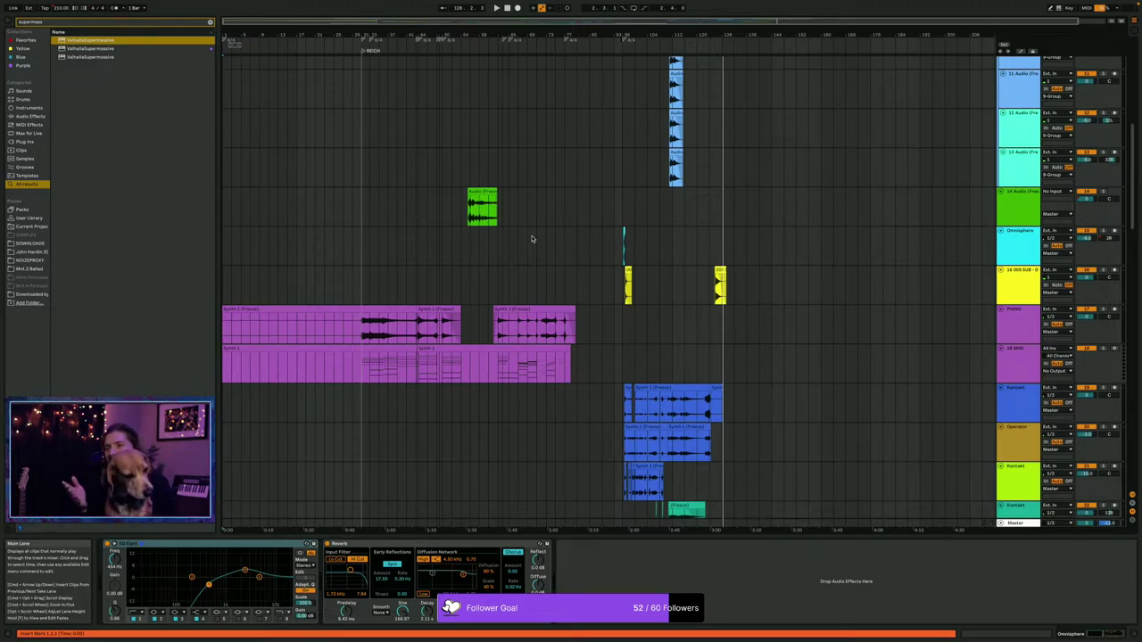
# Play the INOV8 2023 arrangement from bar 81 and return to the long mix clips above the layers.
pyautogui.click(577, 331)
pyautogui.press('space')
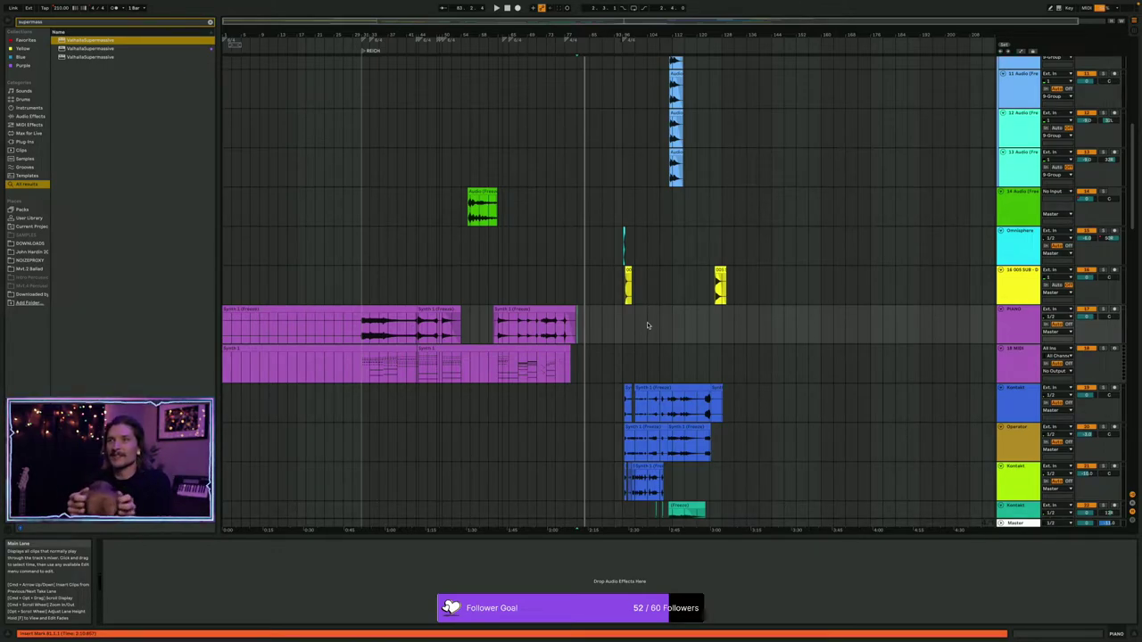
pyautogui.scroll(8, 652, 297)
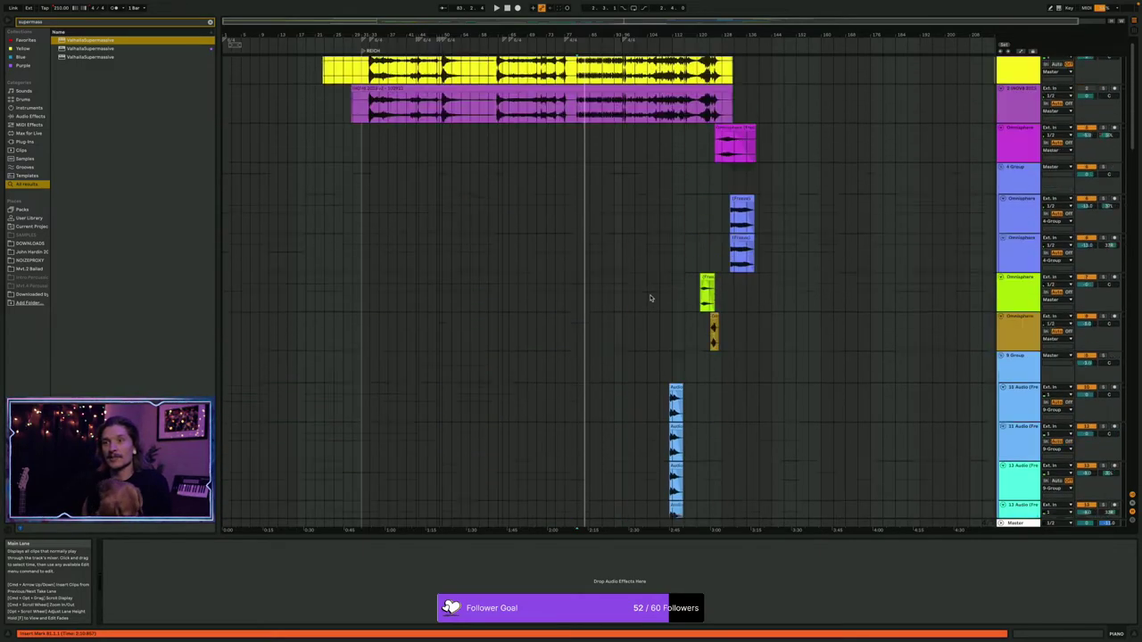
pyautogui.click(578, 160)
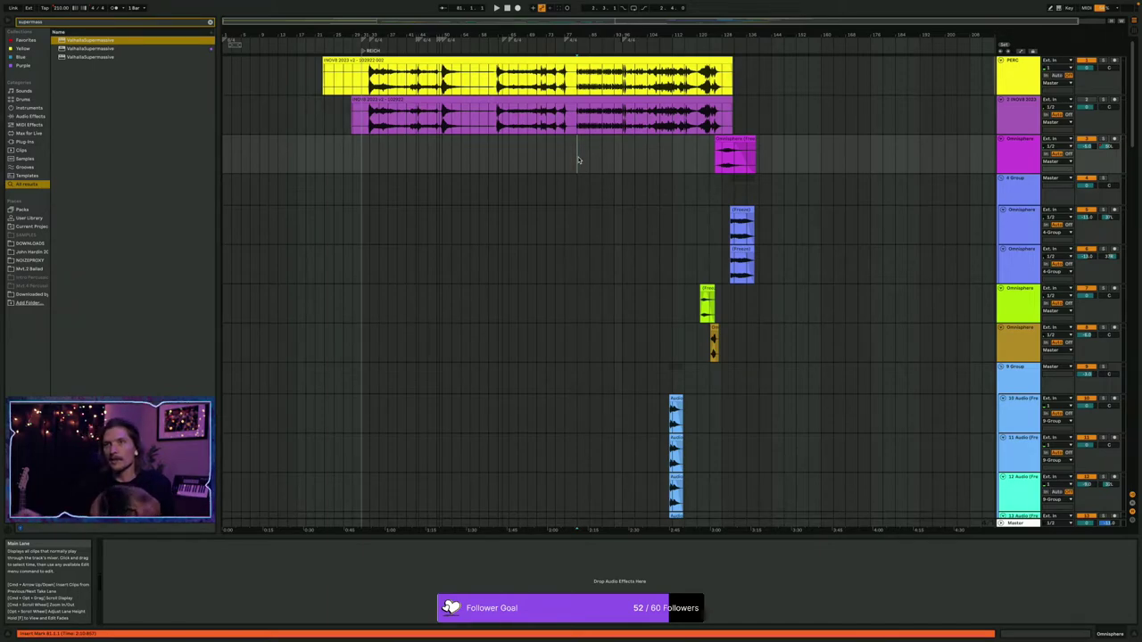
pyautogui.scroll(-1, 578, 160)
# Reopen the recent set "November 26 Sound Design.als", saving the changes to INOV8 2023.
pyautogui.click(51, 5)
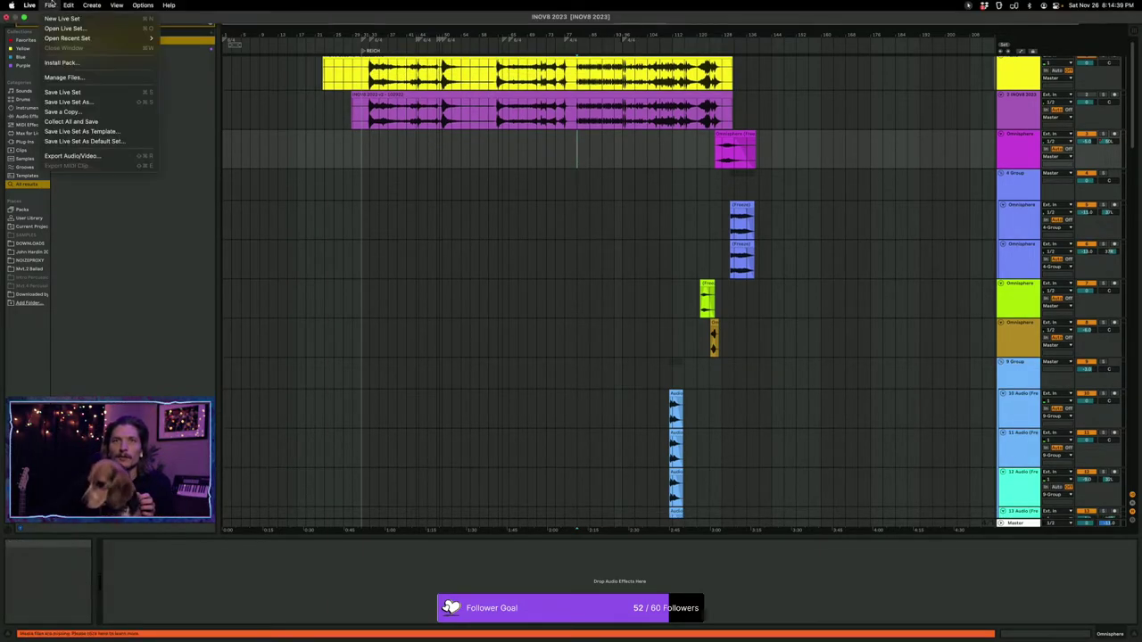
pyautogui.moveTo(150, 38)
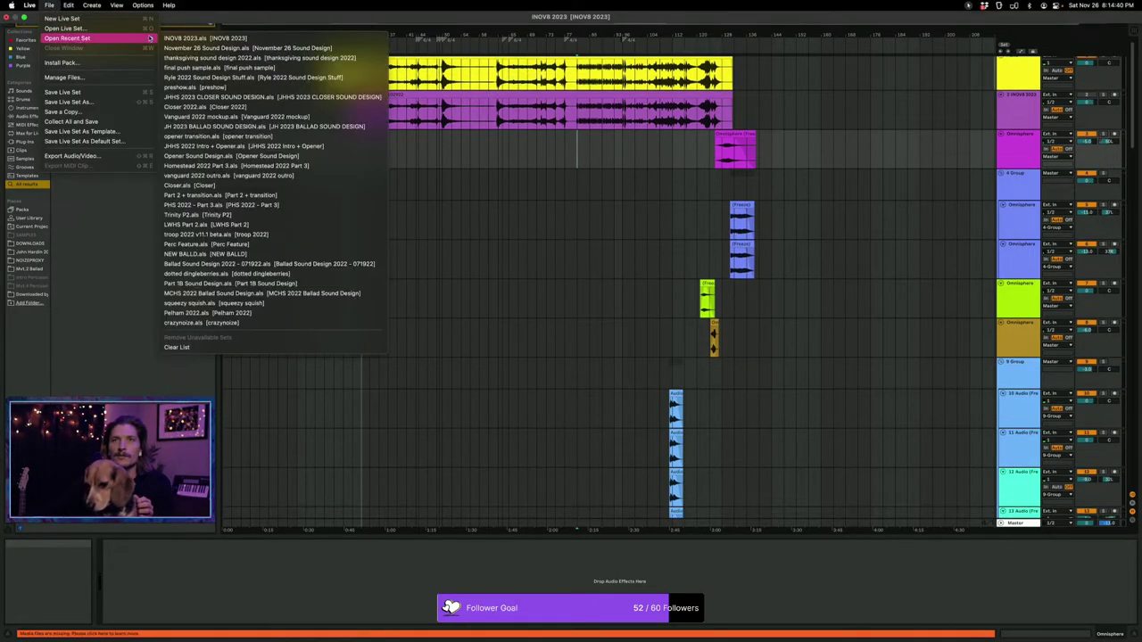
pyautogui.click(205, 49)
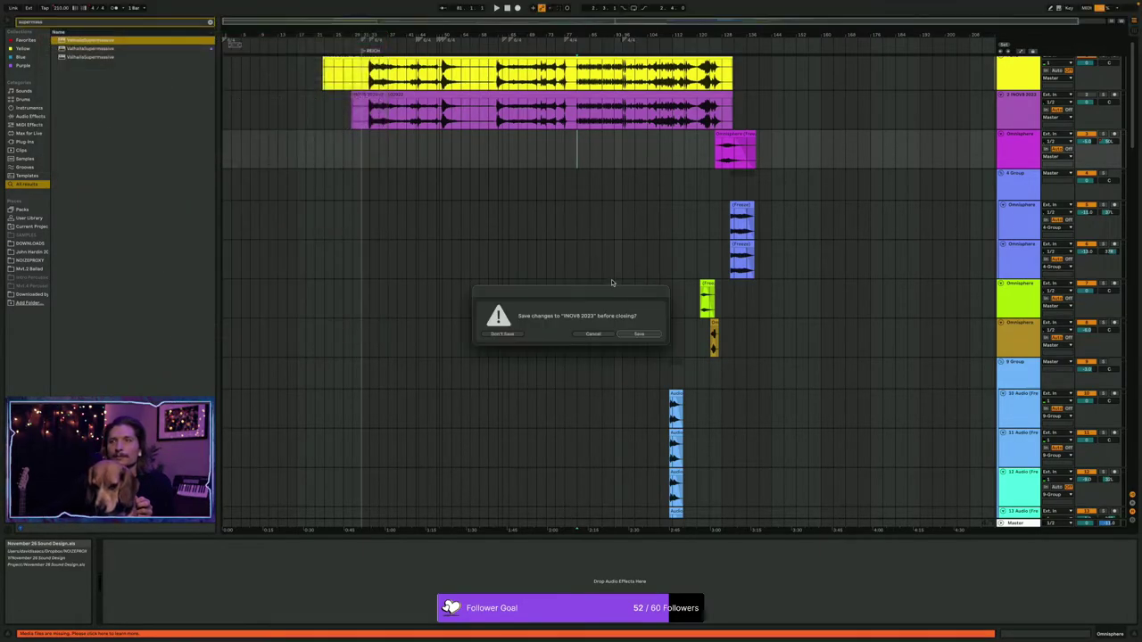
pyautogui.click(640, 334)
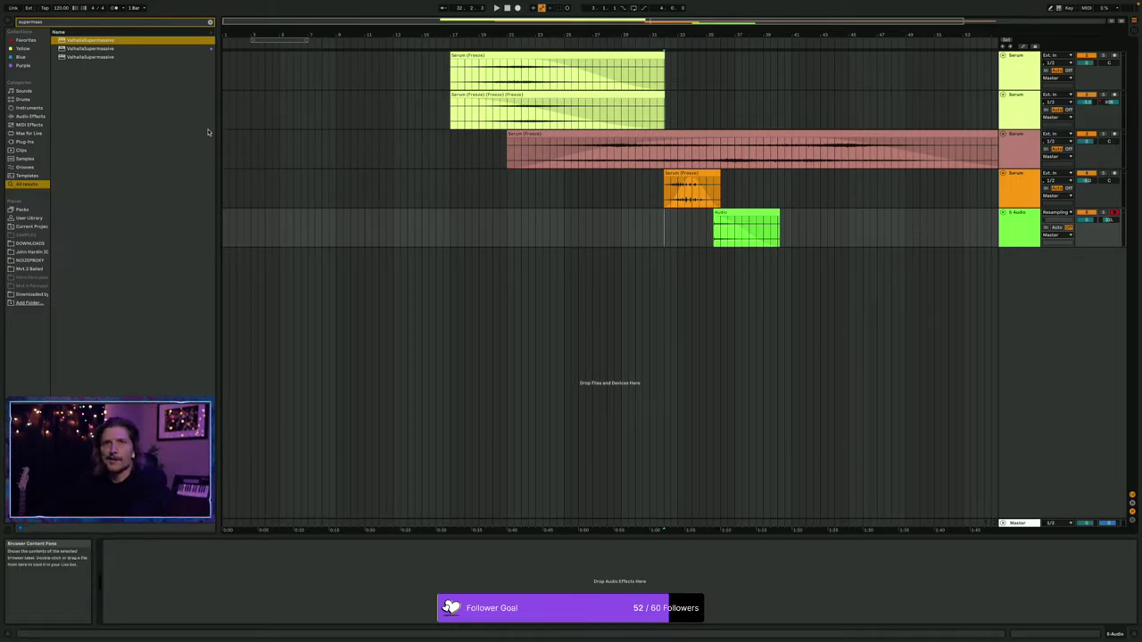
# Search the browser for "sat" and load the Saturn 2 plug-in onto the 5 Audio track.
pyautogui.click(210, 22)
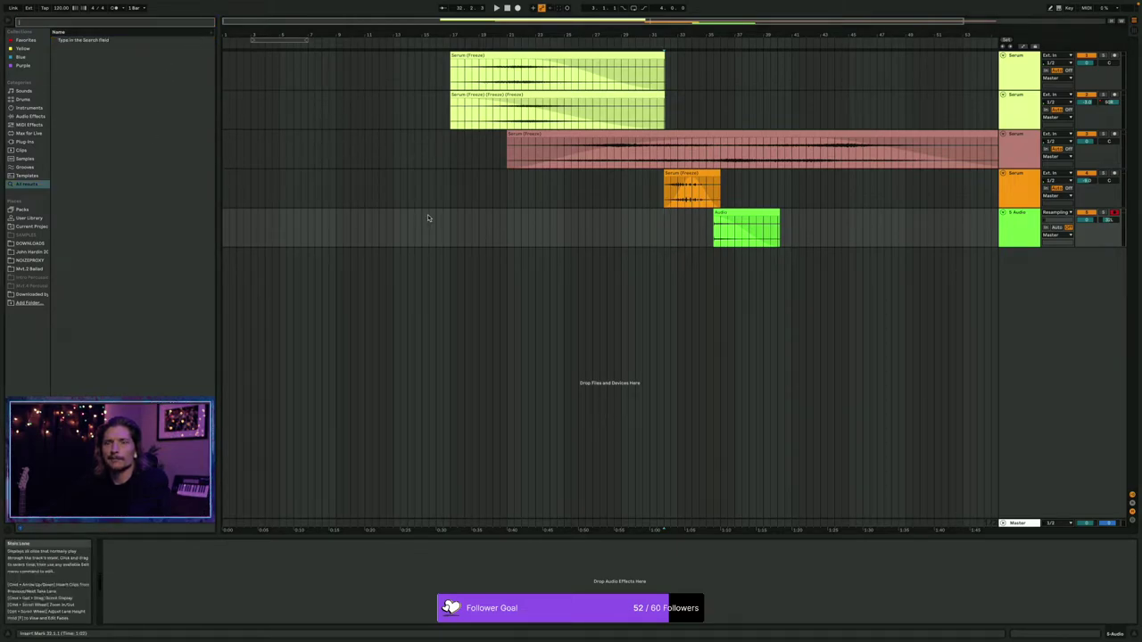
pyautogui.click(1030, 222)
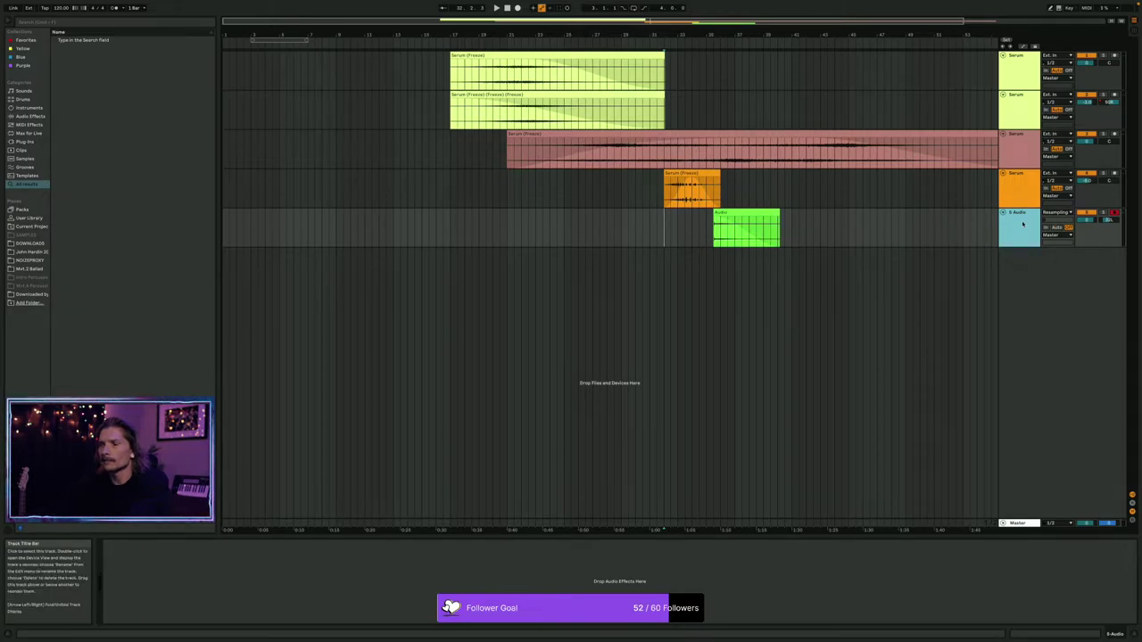
pyautogui.press('super+f')
pyautogui.write('sat')
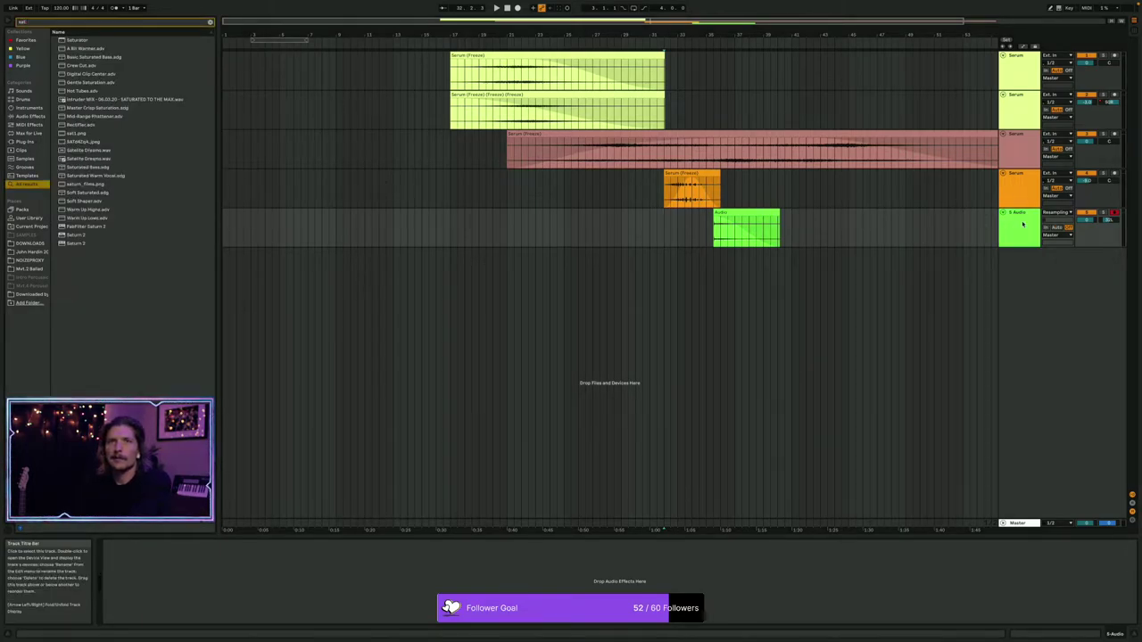
pyautogui.press('Down')
pyautogui.press('Up')
pyautogui.press('Up')
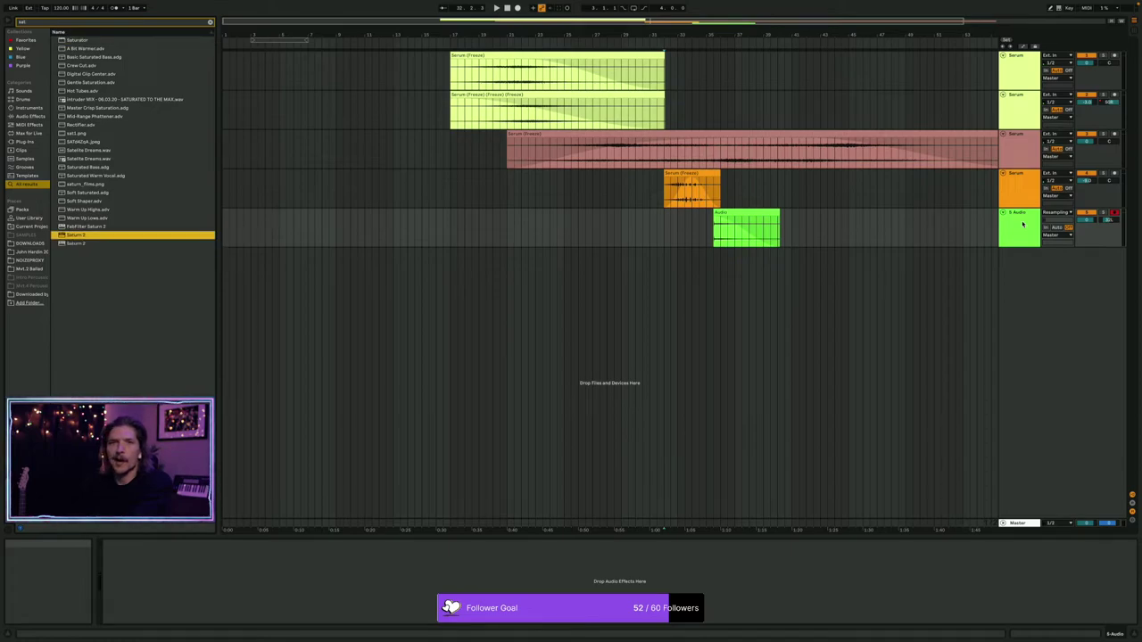
pyautogui.press('Return')
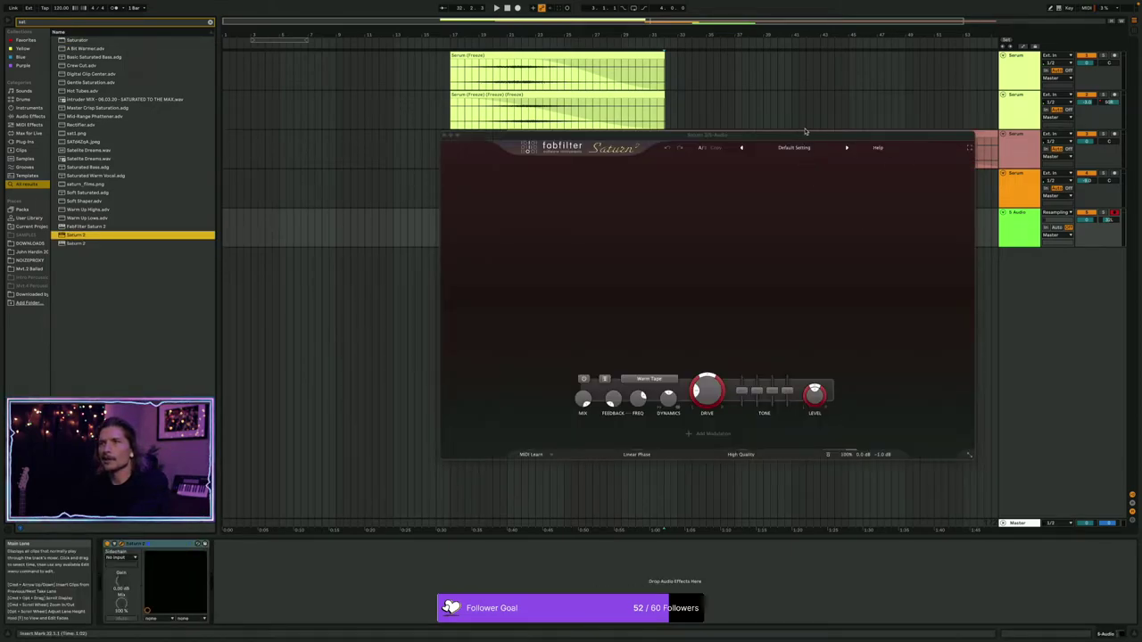
# Move the Saturn 2 window below the clips and play the arrangement from bar 32 through it.
pyautogui.moveTo(805, 134); pyautogui.dragTo(580, 197)
pyautogui.moveTo(618, 284); pyautogui.dragTo(649, 266)
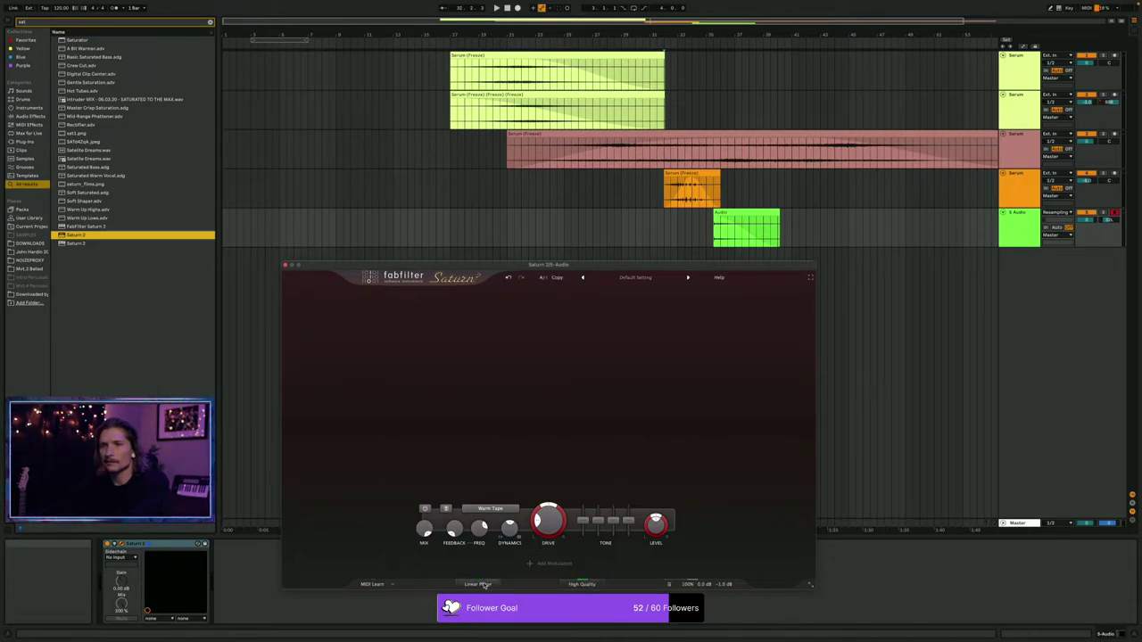
pyautogui.moveTo(479, 528)
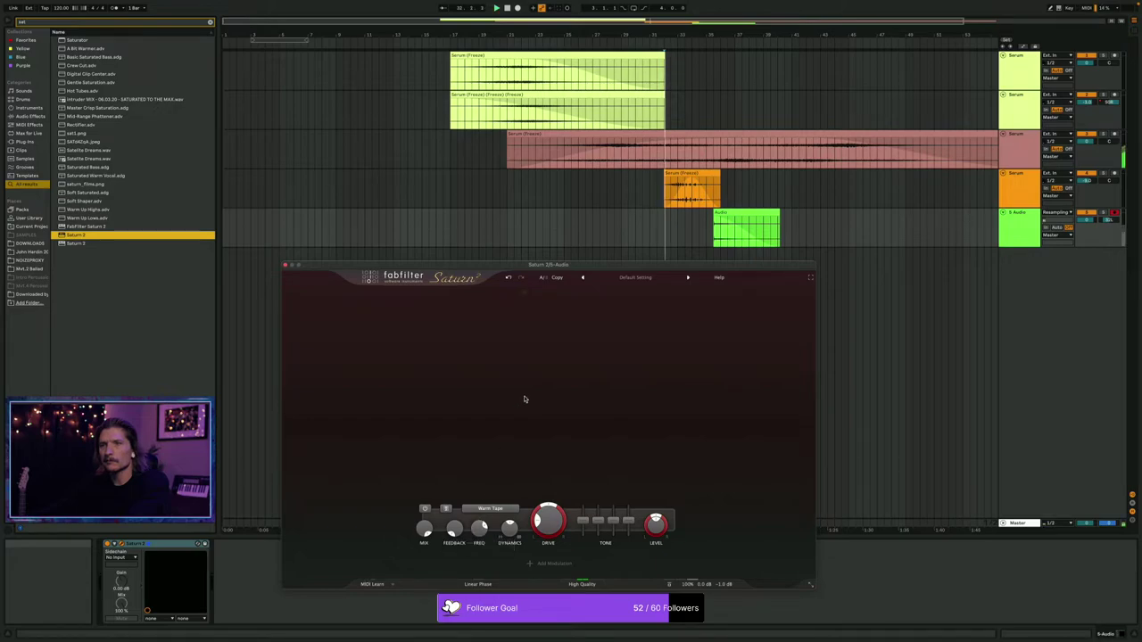
# Play the green clip on the 5 Audio track and split Saturn 2 into three frequency bands around the main spectral peak.
pyautogui.click(747, 227)
pyautogui.press('space')
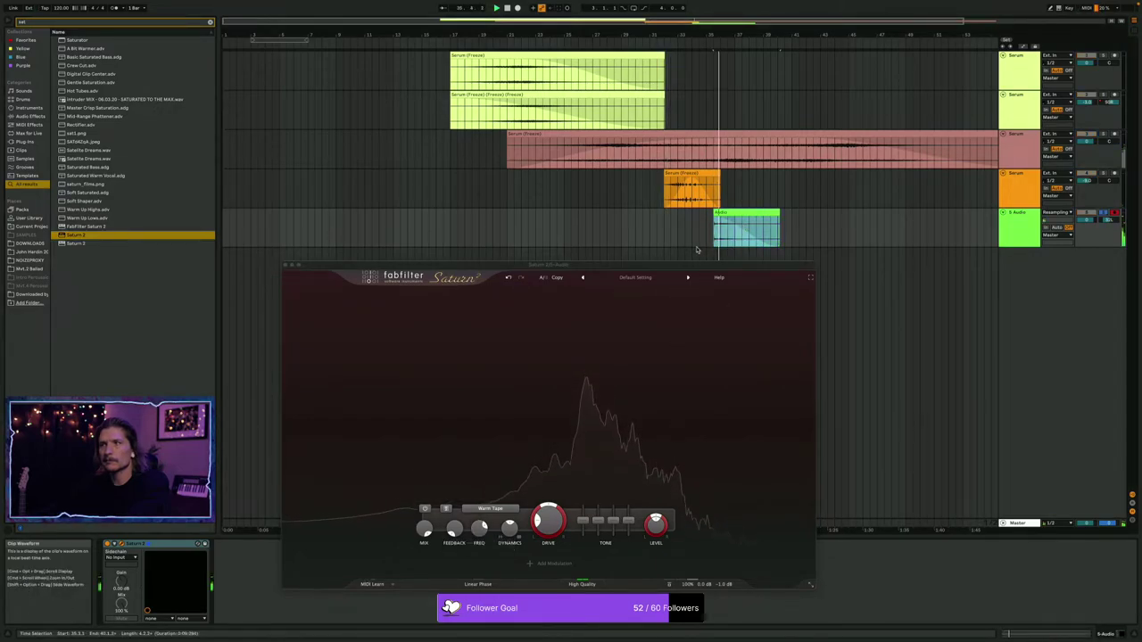
pyautogui.click(566, 293)
pyautogui.click(666, 294)
# Raise the middle band's level and drive, lift the high band's level slightly, and set the high band's drive to about 71%.
pyautogui.moveTo(616, 388); pyautogui.dragTo(616, 359)
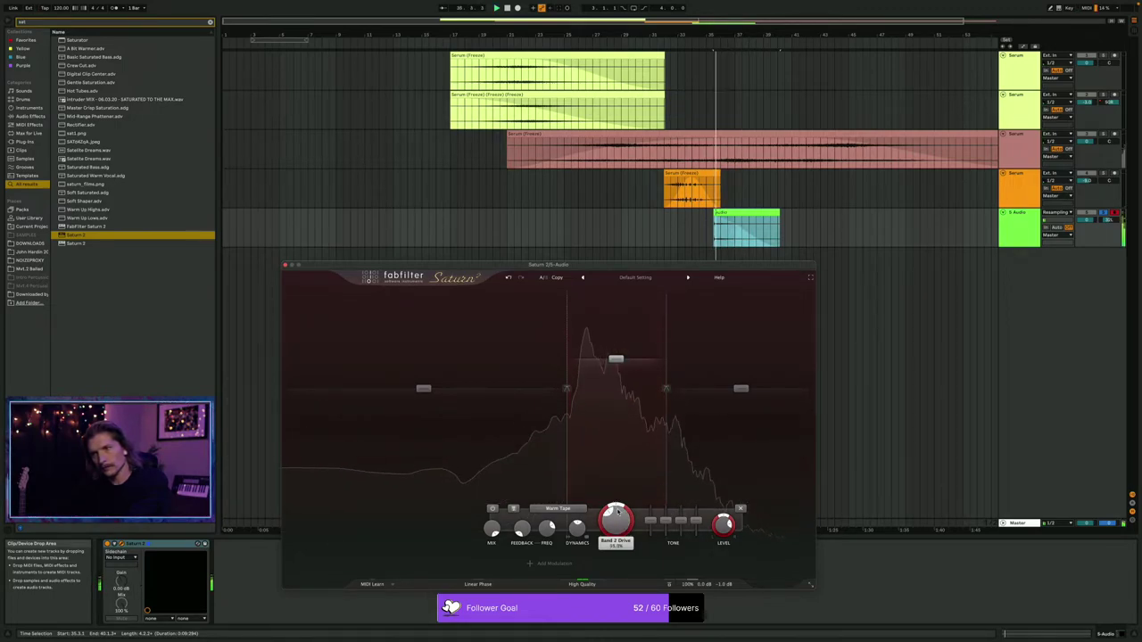
pyautogui.moveTo(740, 389)
pyautogui.mouseDown()
pyautogui.moveTo(742, 434)
pyautogui.moveTo(740, 384)
pyautogui.mouseUp()
pyautogui.moveTo(683, 528); pyautogui.dragTo(686, 471)
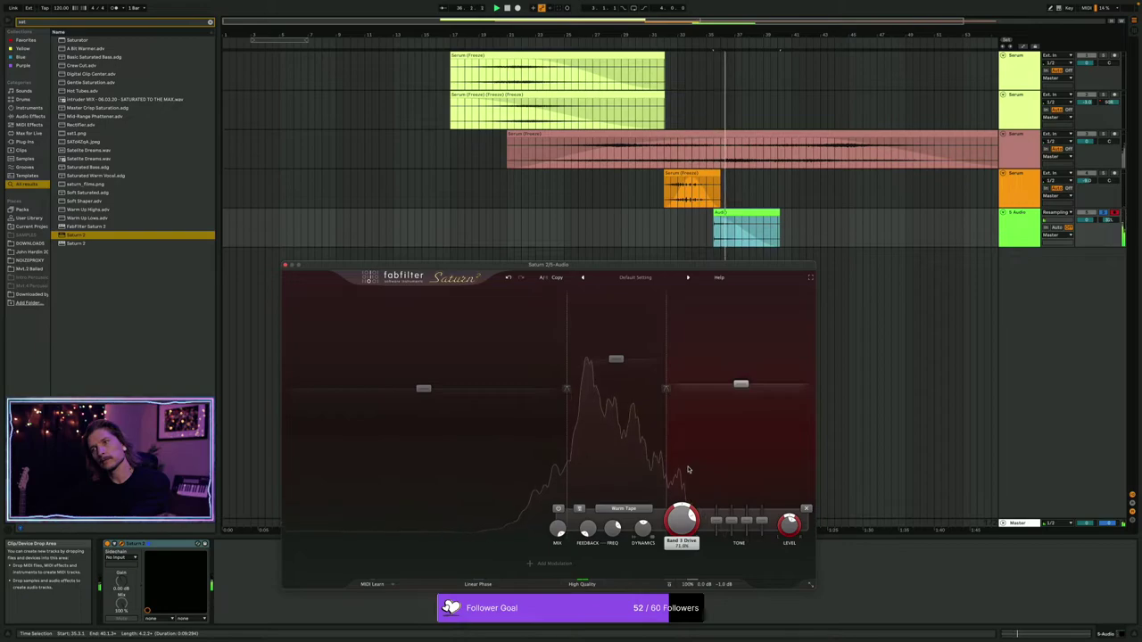
# Lower the low band slightly, split it near its upper end, and pull the new lowest band's level far down.
pyautogui.moveTo(423, 389); pyautogui.dragTo(458, 396)
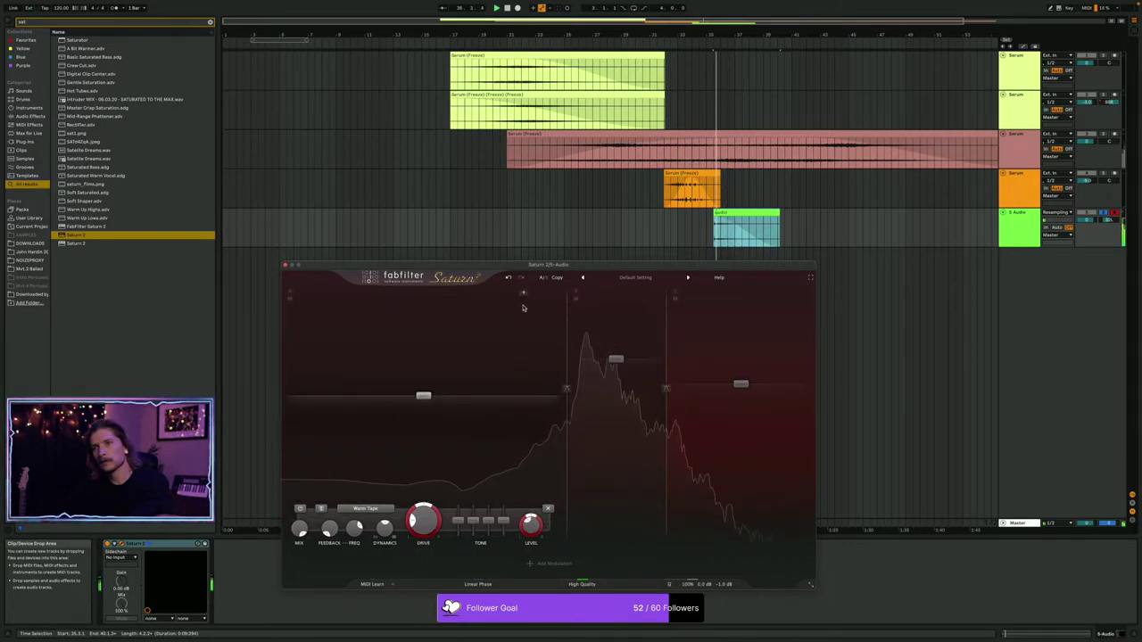
pyautogui.moveTo(524, 302); pyautogui.dragTo(511, 318)
pyautogui.moveTo(400, 395); pyautogui.dragTo(401, 483)
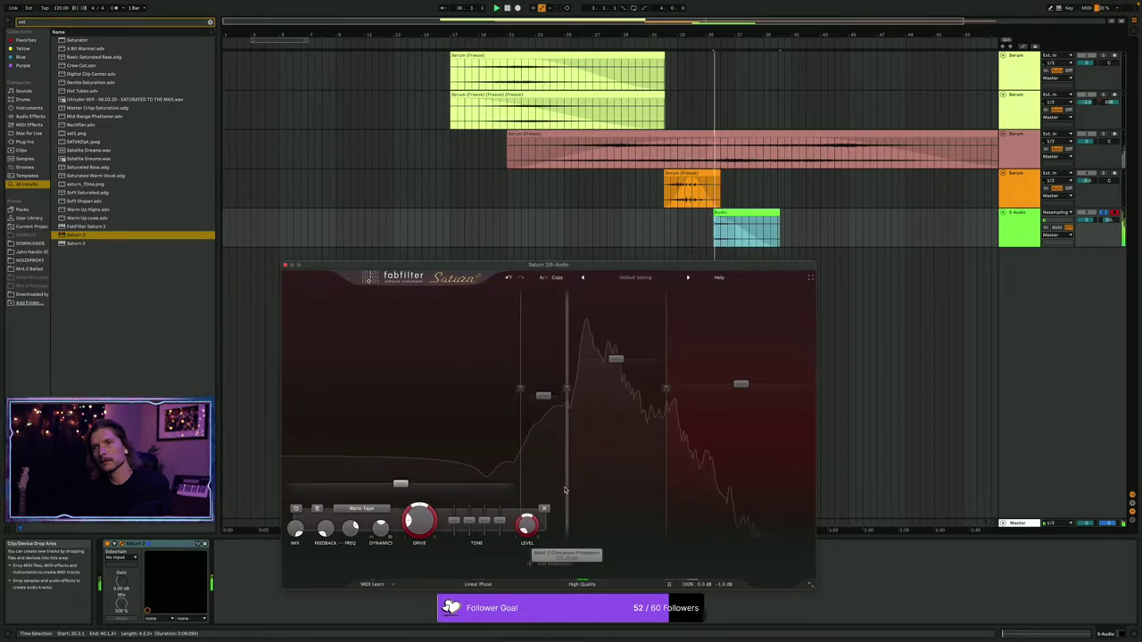
# Increase the drive and level of the narrow second band, and compare the clip with Saturn 2 switched off and on.
pyautogui.click(545, 446)
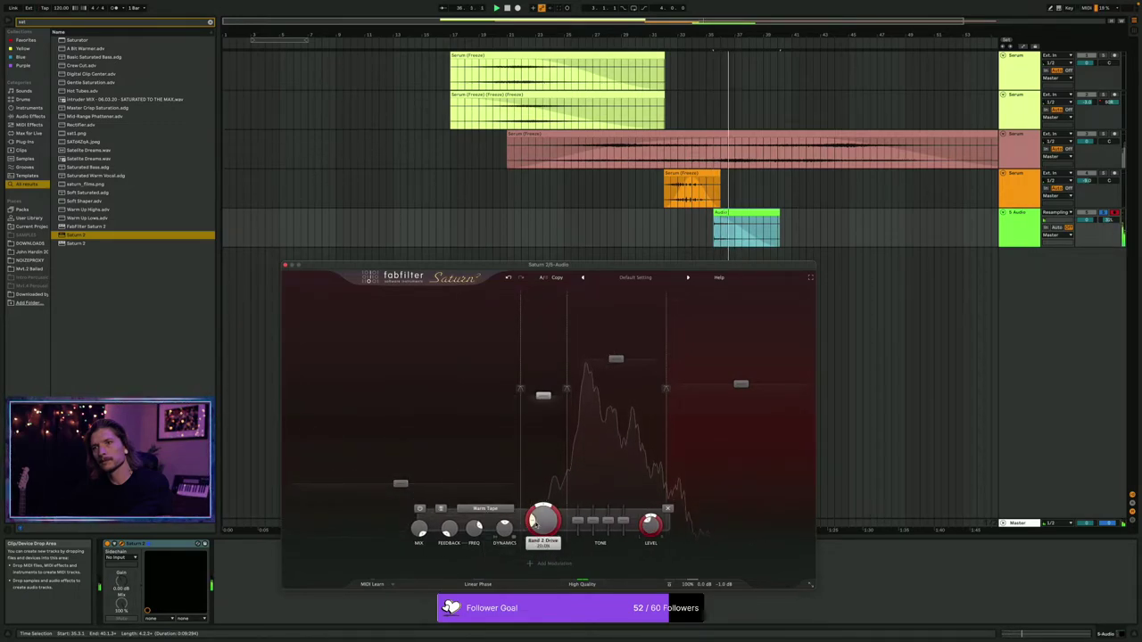
pyautogui.moveTo(543, 522); pyautogui.dragTo(544, 507)
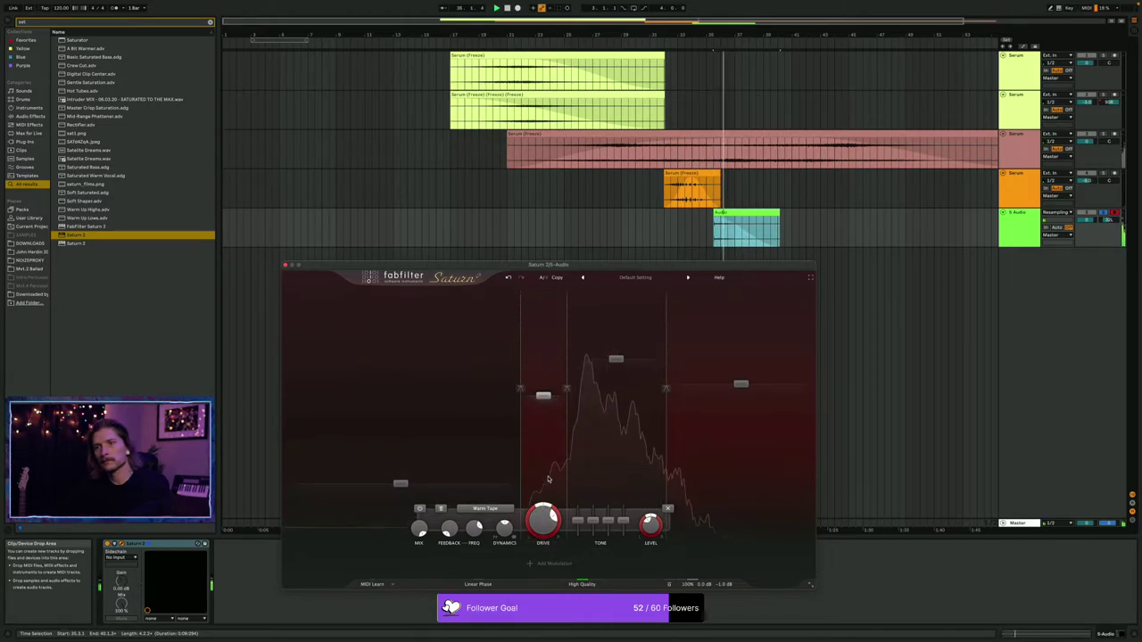
pyautogui.moveTo(543, 396); pyautogui.dragTo(548, 355)
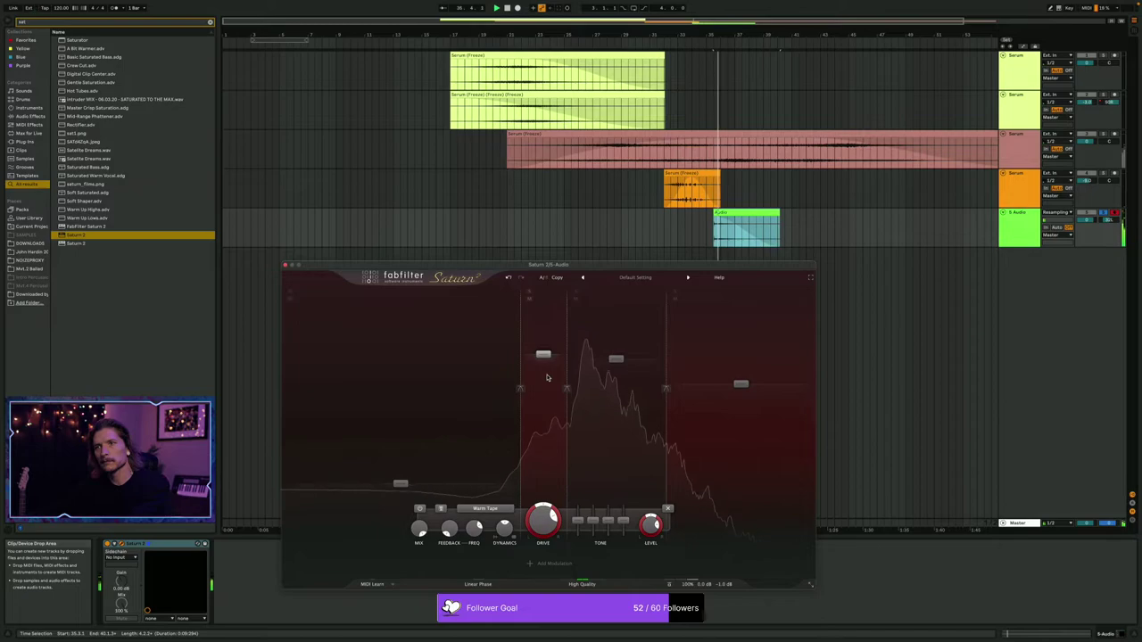
pyautogui.click(286, 265)
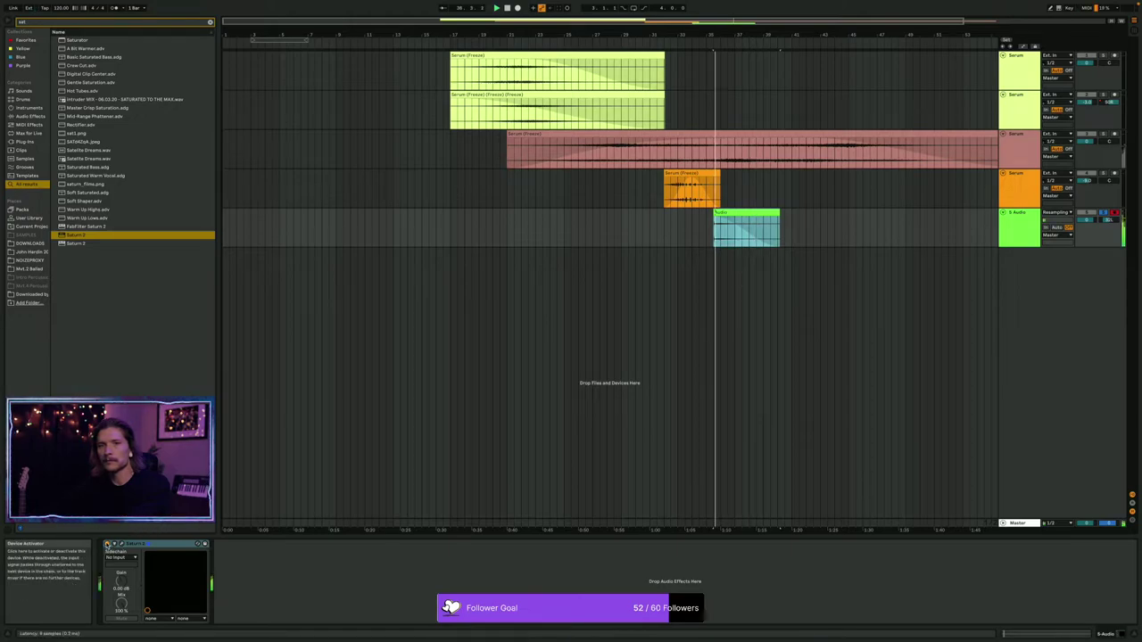
pyautogui.click(108, 544)
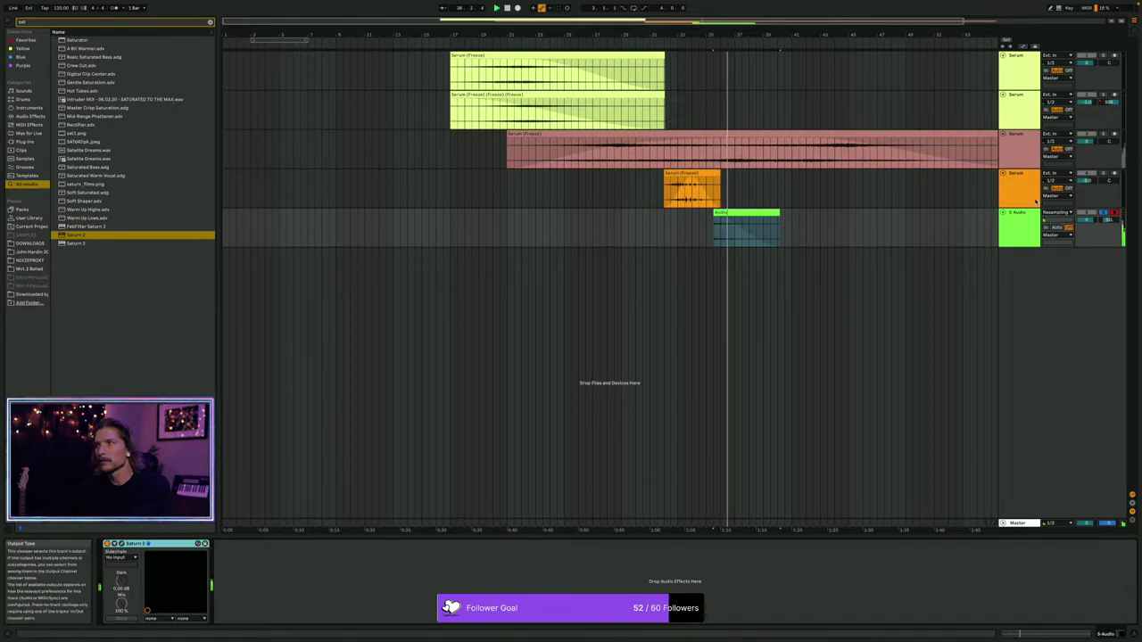
# Freeze and flatten the 5 Audio track to render the Saturn 2 processing into its clip.
pyautogui.click(1023, 217)
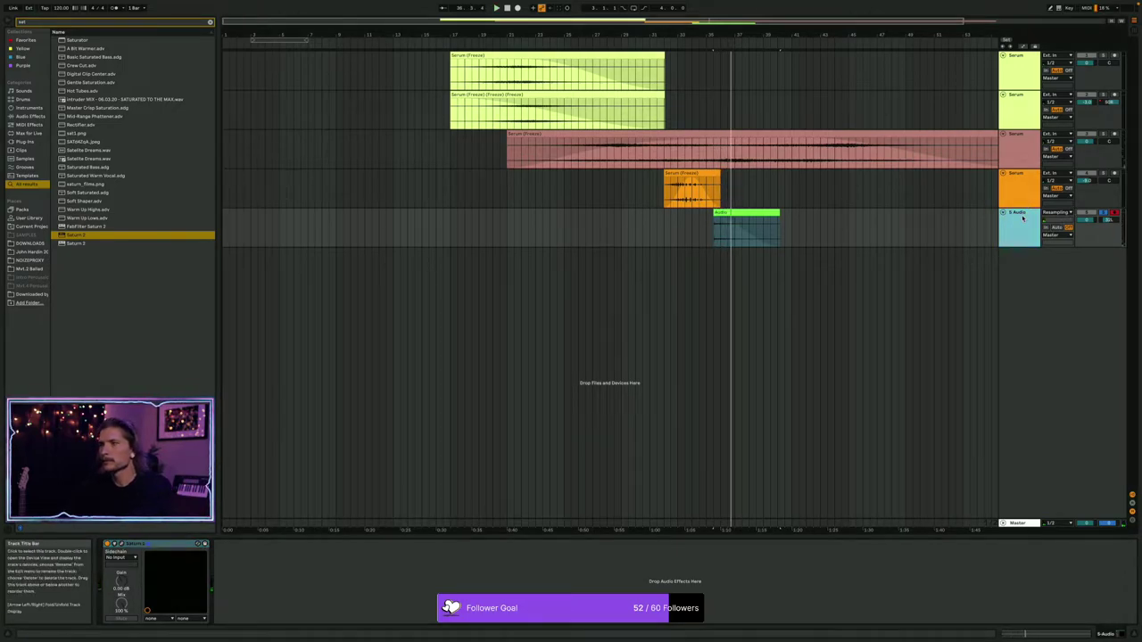
pyautogui.rightClick(1022, 217)
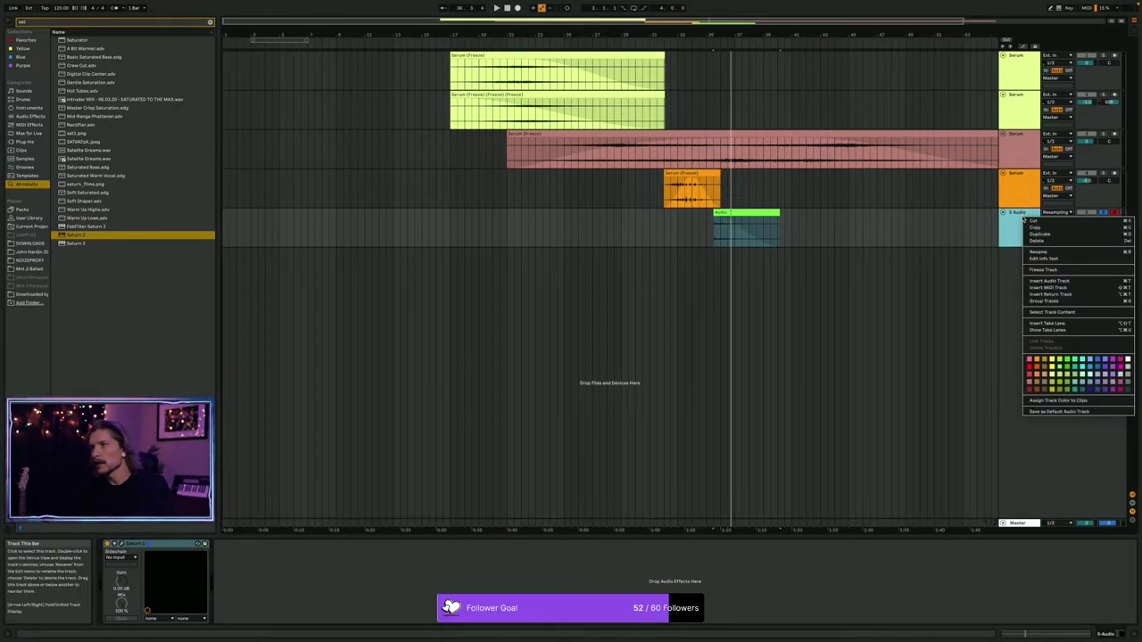
pyautogui.click(1050, 272)
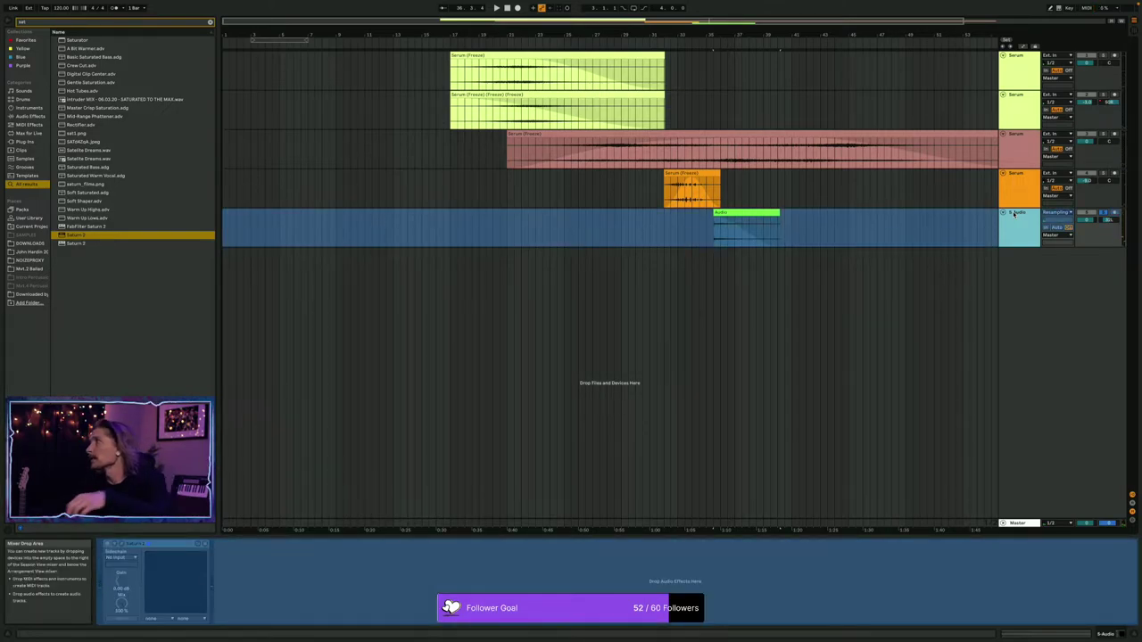
pyautogui.rightClick(1014, 214)
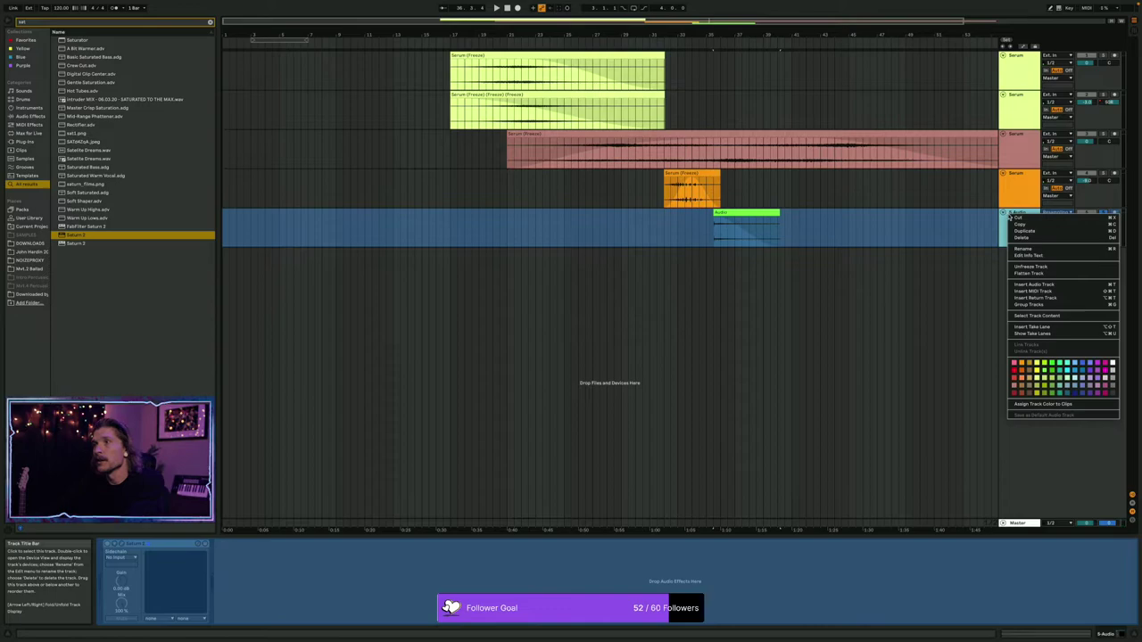
pyautogui.click(1030, 266)
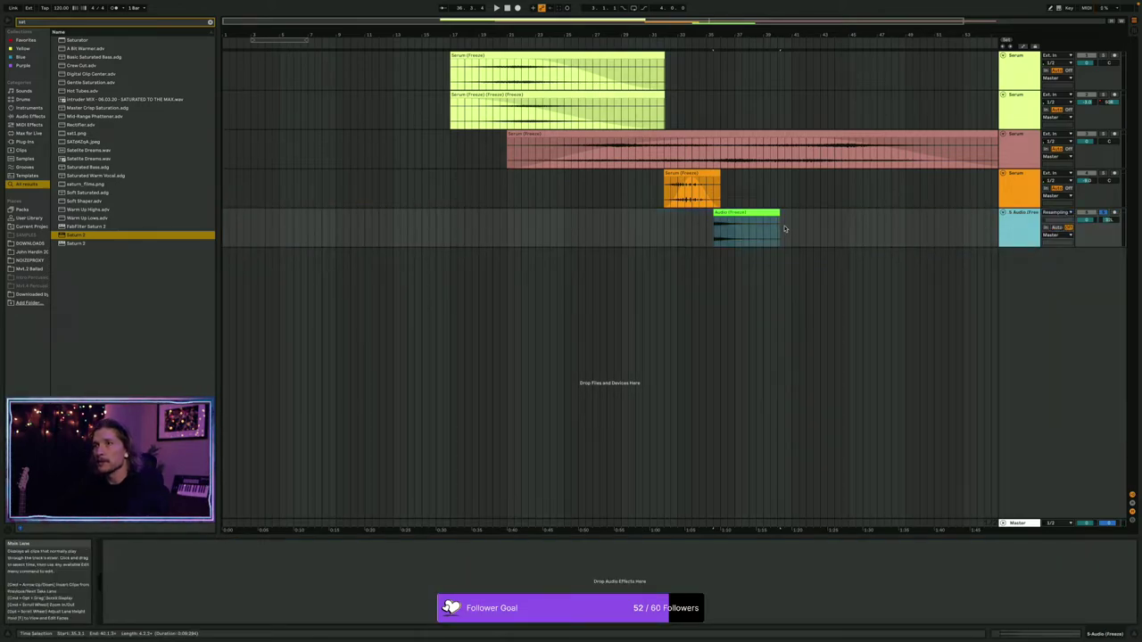
# Add a long fade-out across nearly the whole flattened 5 Audio clip and set the insert marker at bar 17.
pyautogui.moveTo(779, 217); pyautogui.dragTo(691, 234)
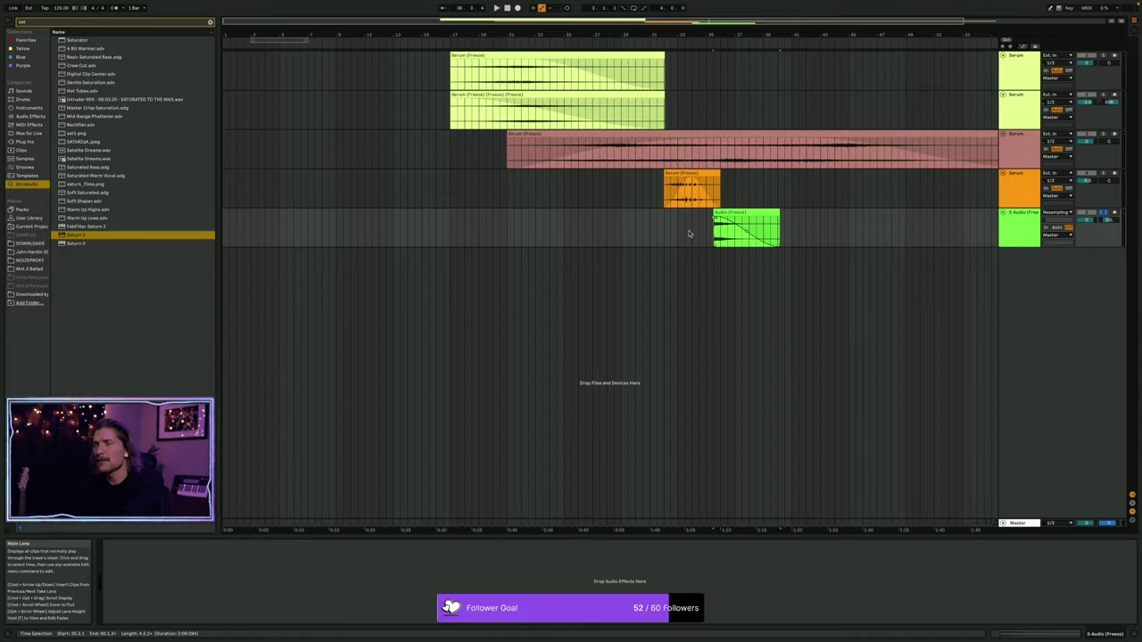
pyautogui.click(741, 212)
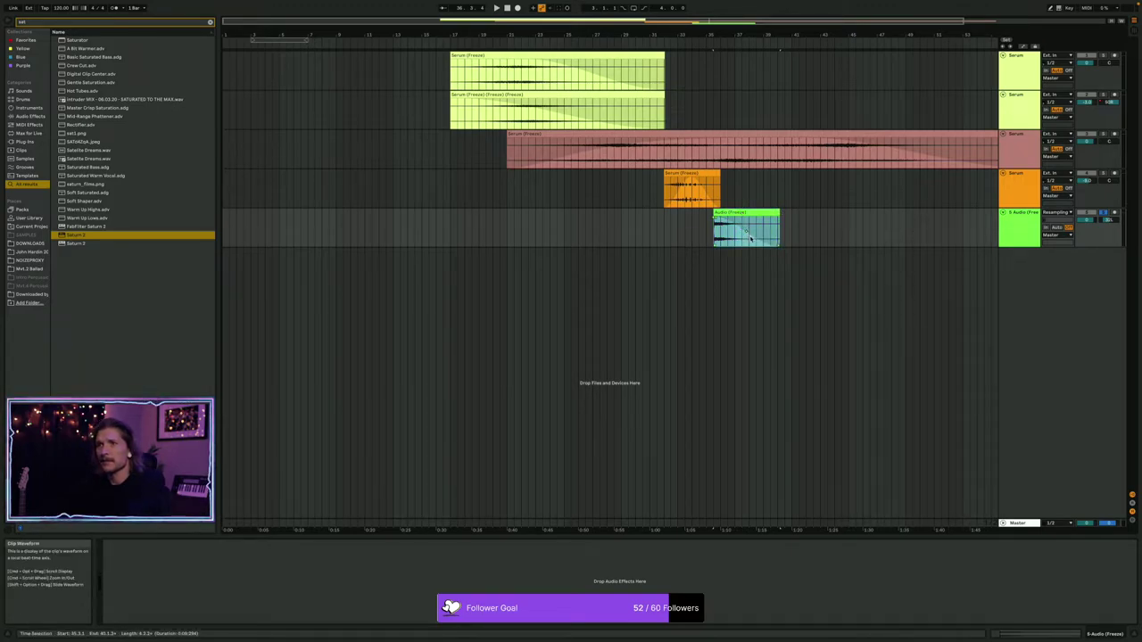
pyautogui.click(750, 239)
pyautogui.click(750, 242)
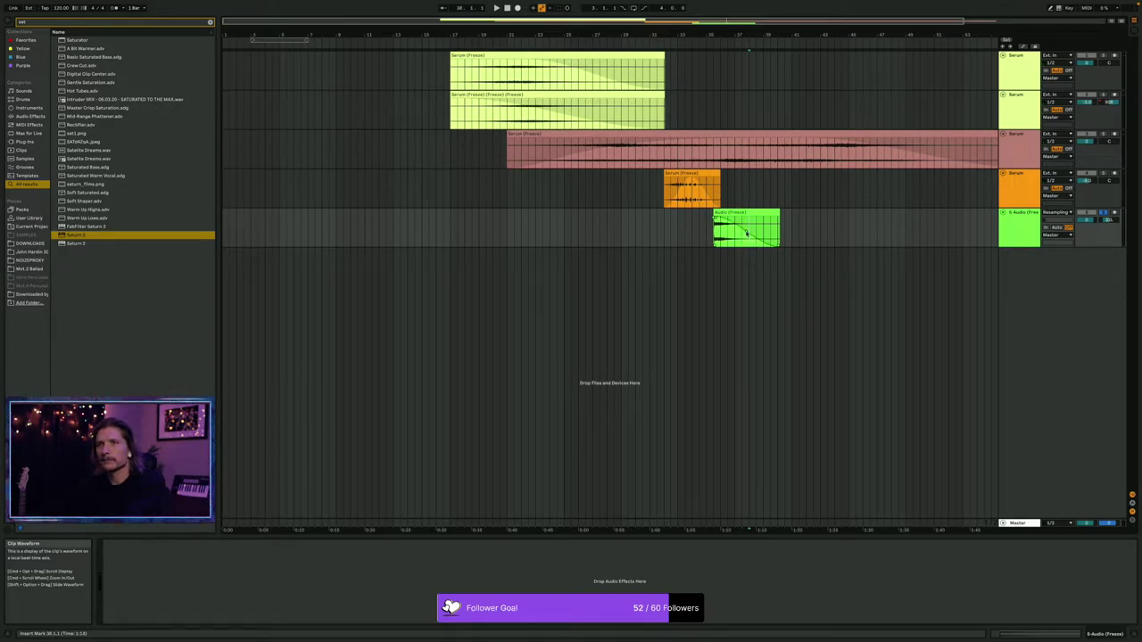
pyautogui.click(745, 212)
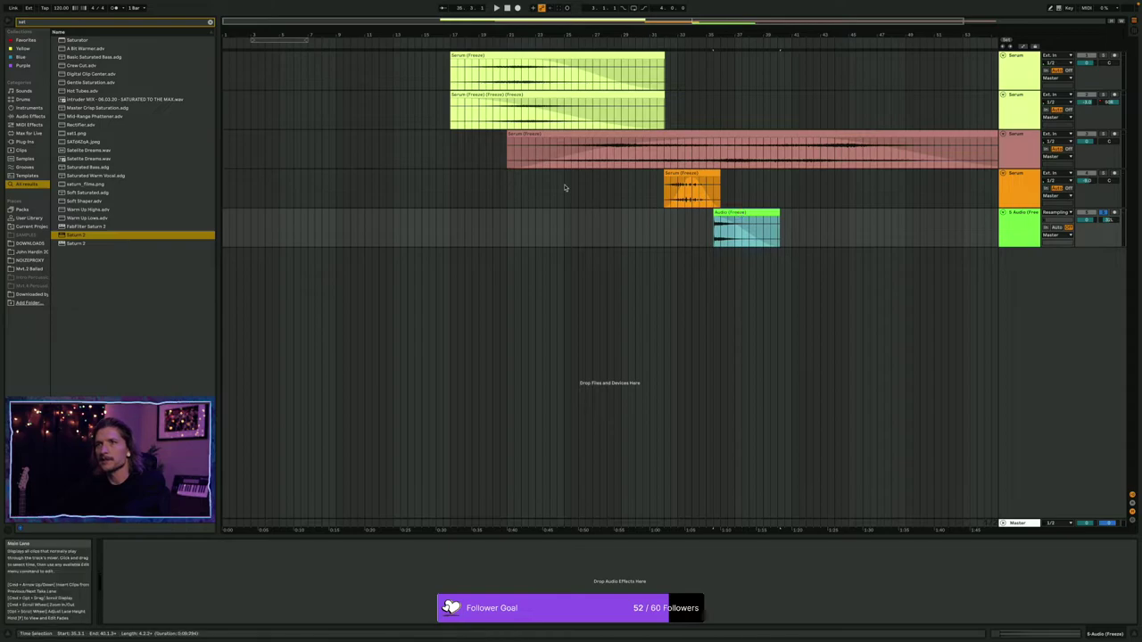
pyautogui.click(449, 229)
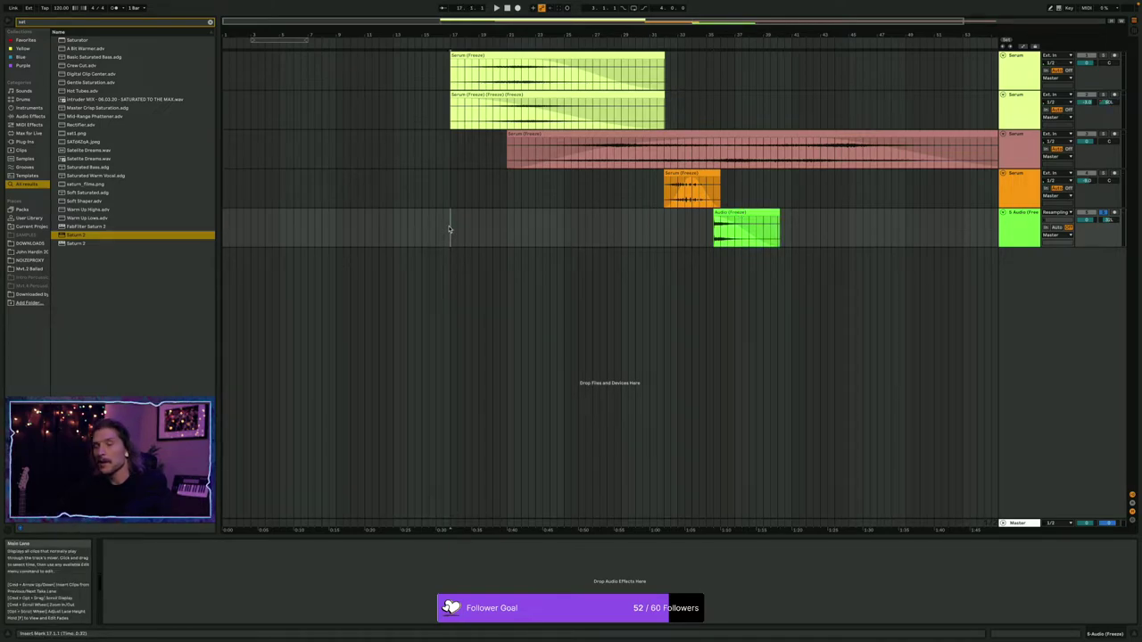
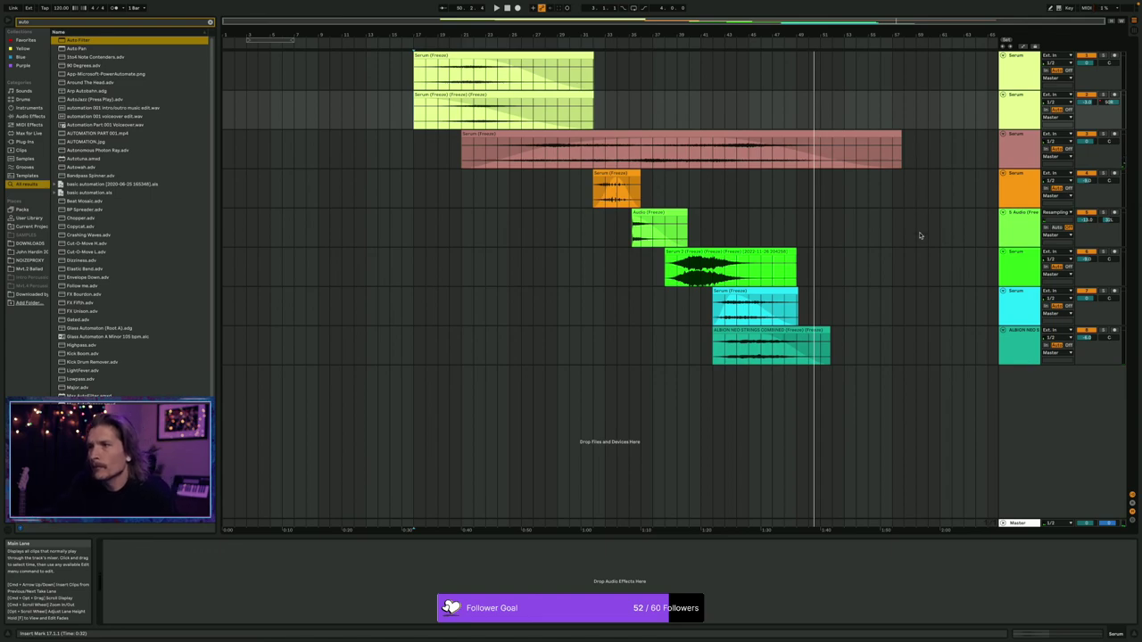
# Delete the ALBION NEO STRINGS COMBINED clip's tail from bar 50 onwards and start its fade-out near the clip's beginning.
pyautogui.press('space')
pyautogui.moveTo(844, 348); pyautogui.dragTo(809, 357)
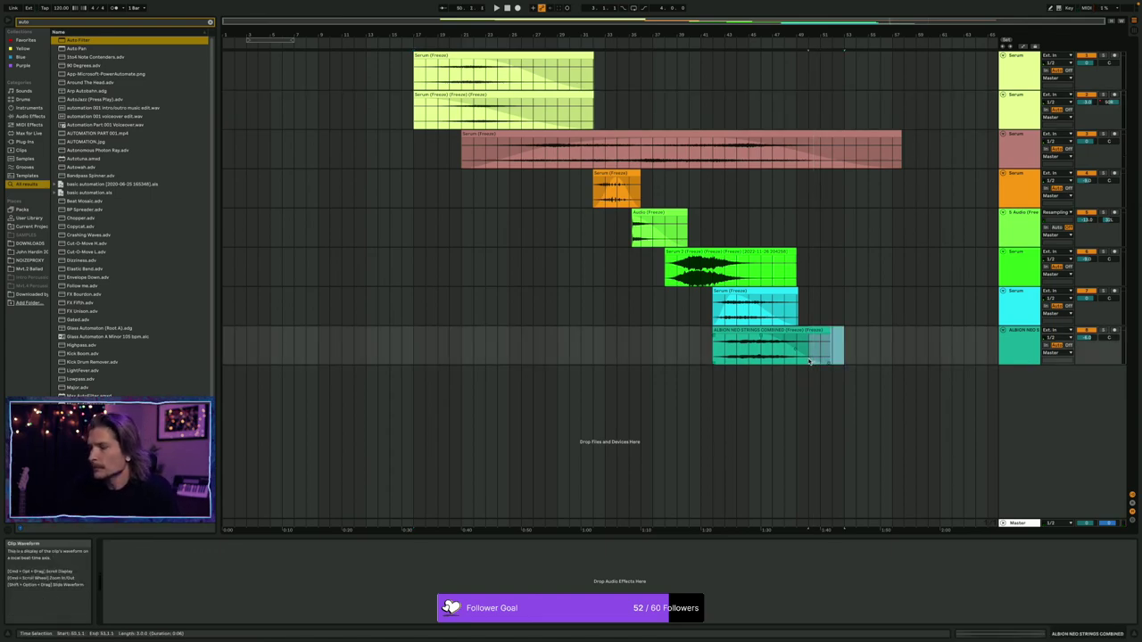
pyautogui.press('Delete')
pyautogui.moveTo(769, 338); pyautogui.dragTo(725, 348)
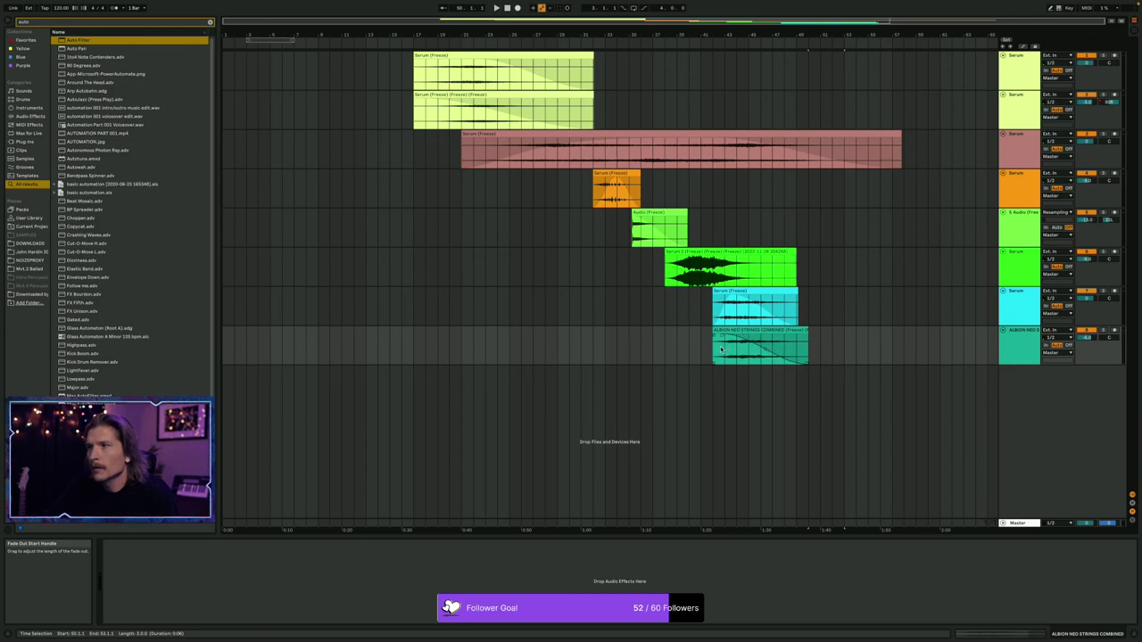
# Review how the staggered layers overlap, from the yellow Serum clips and long red Serum clip to the ALBION NEO STRINGS clip.
pyautogui.click(676, 355)
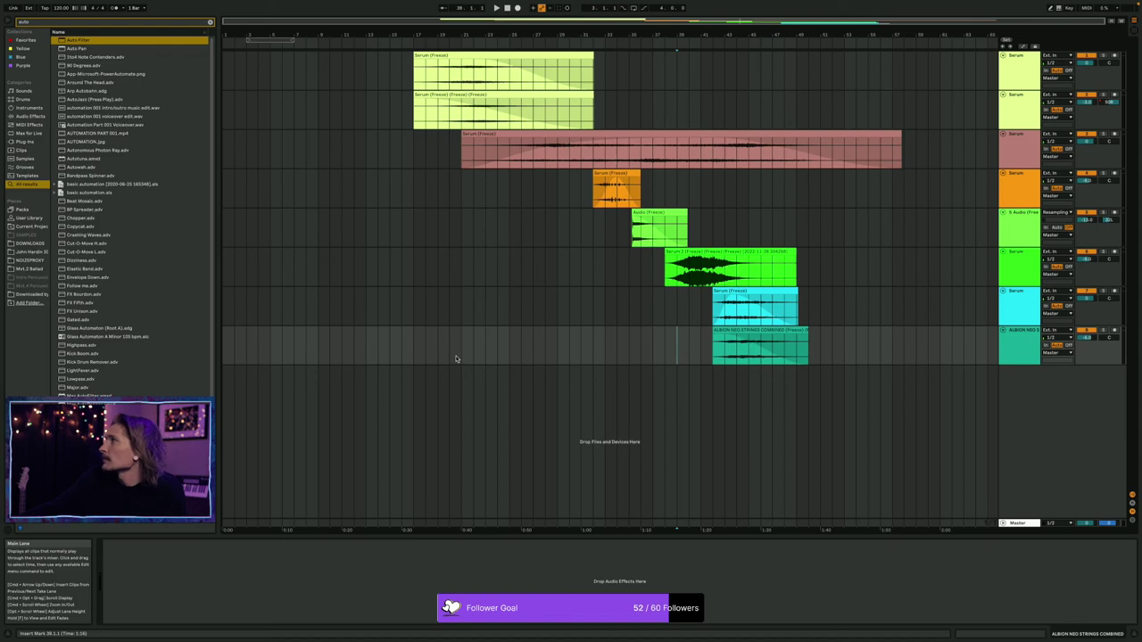
pyautogui.click(412, 354)
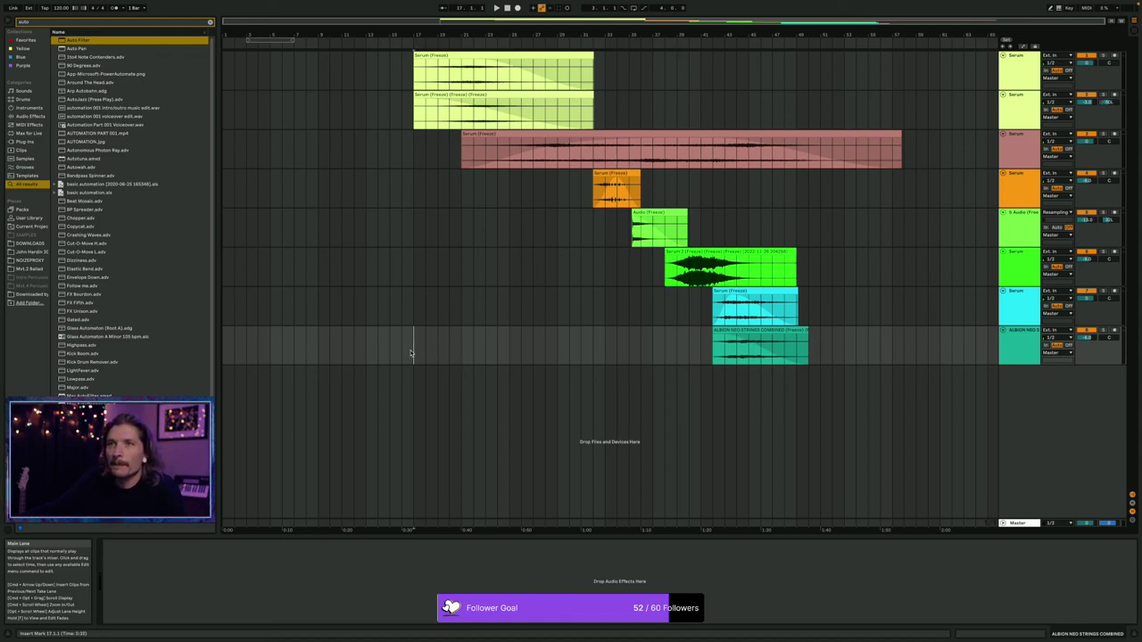
pyautogui.click(723, 343)
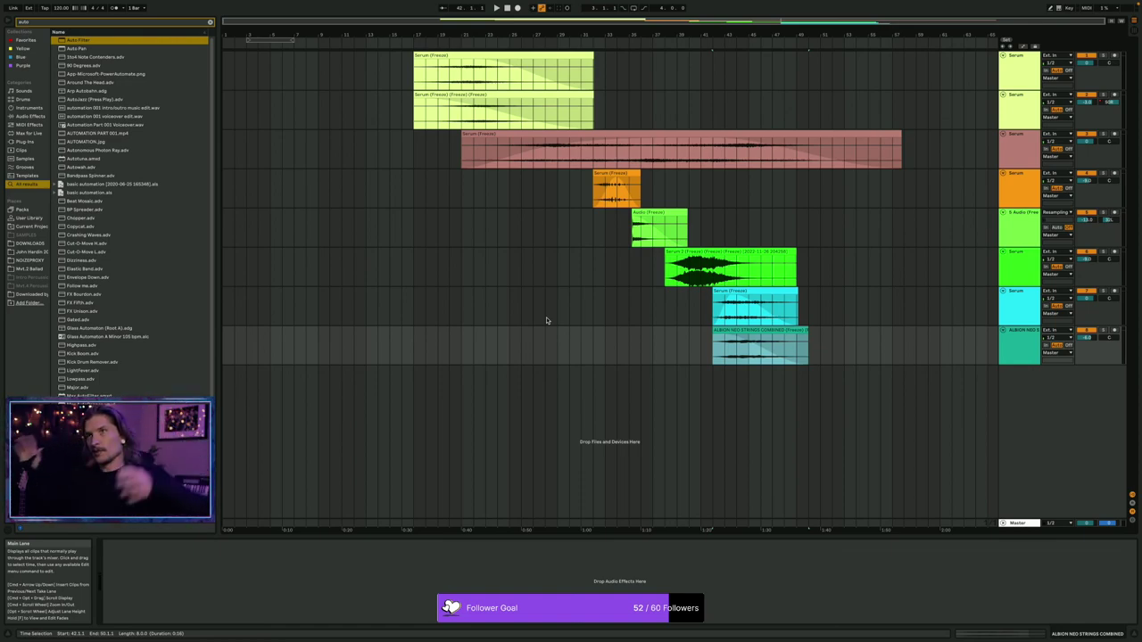
pyautogui.click(665, 133)
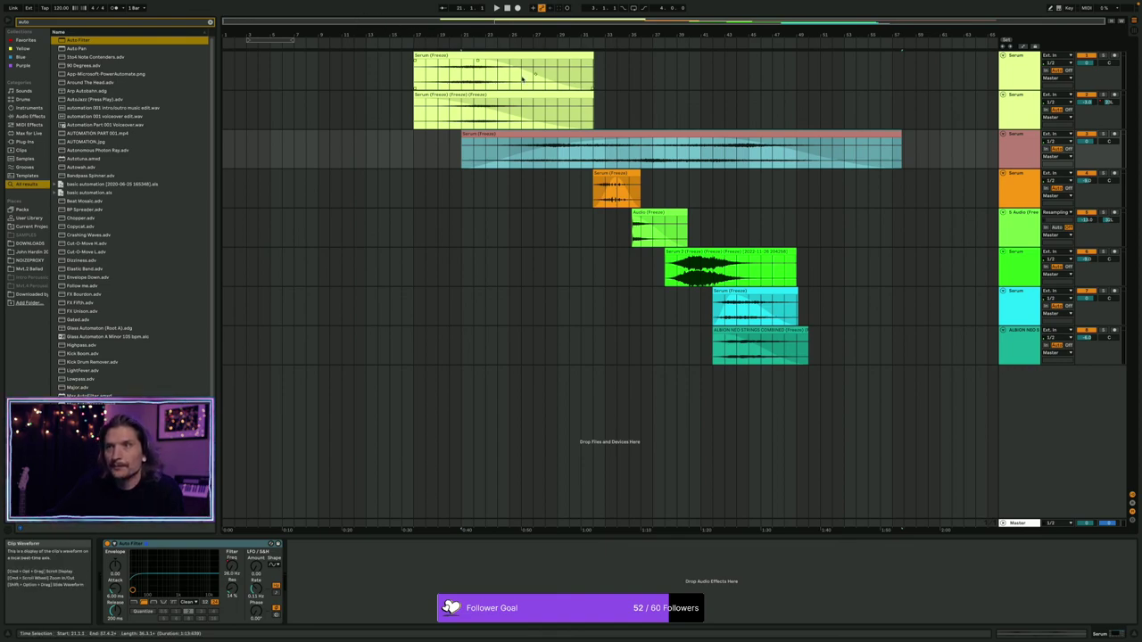
pyautogui.click(504, 57)
pyautogui.click(545, 136)
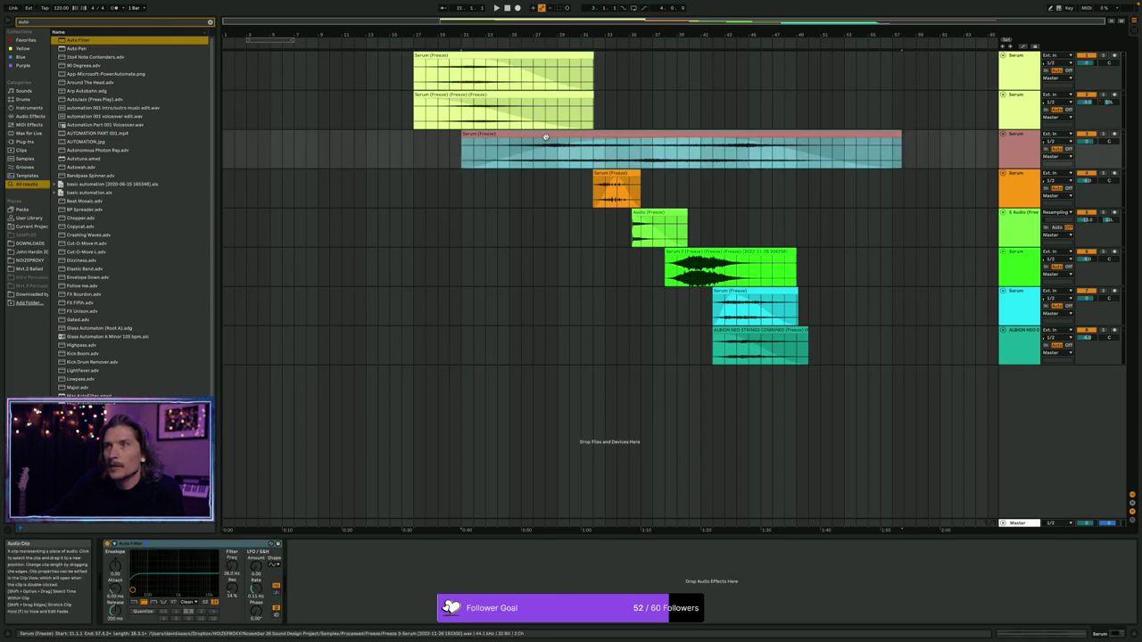
pyautogui.click(752, 329)
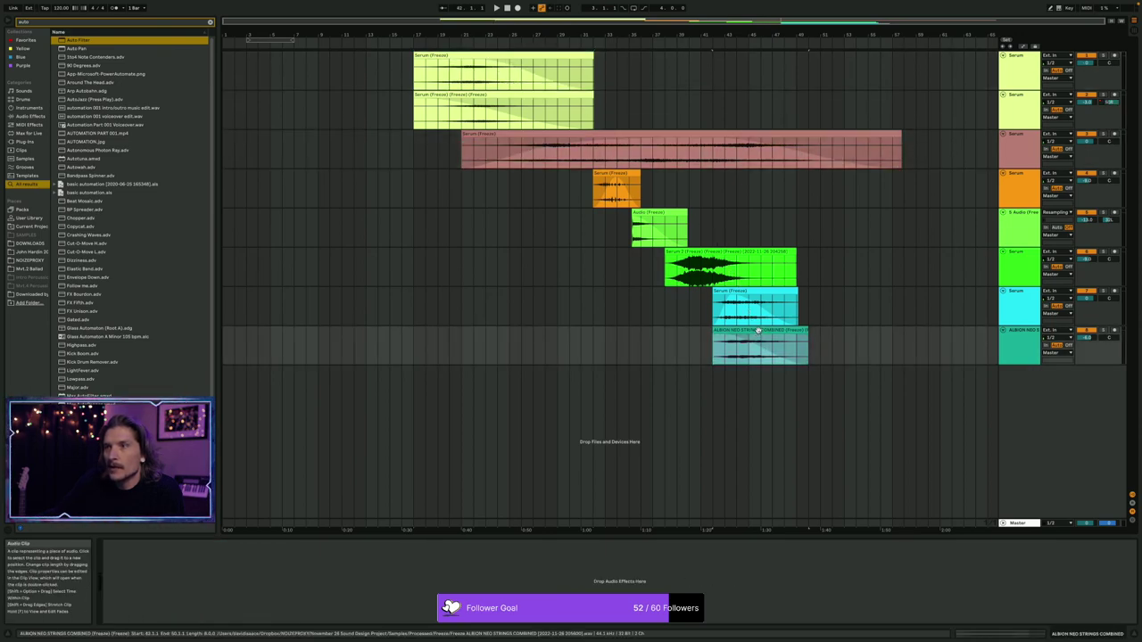
pyautogui.click(701, 259)
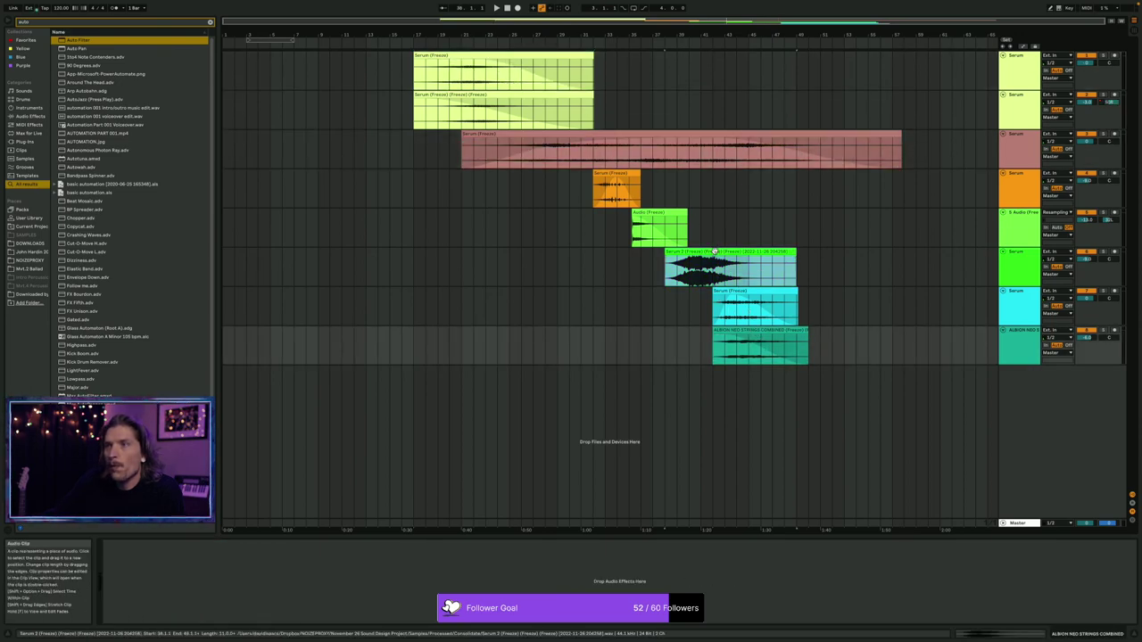
pyautogui.click(678, 230)
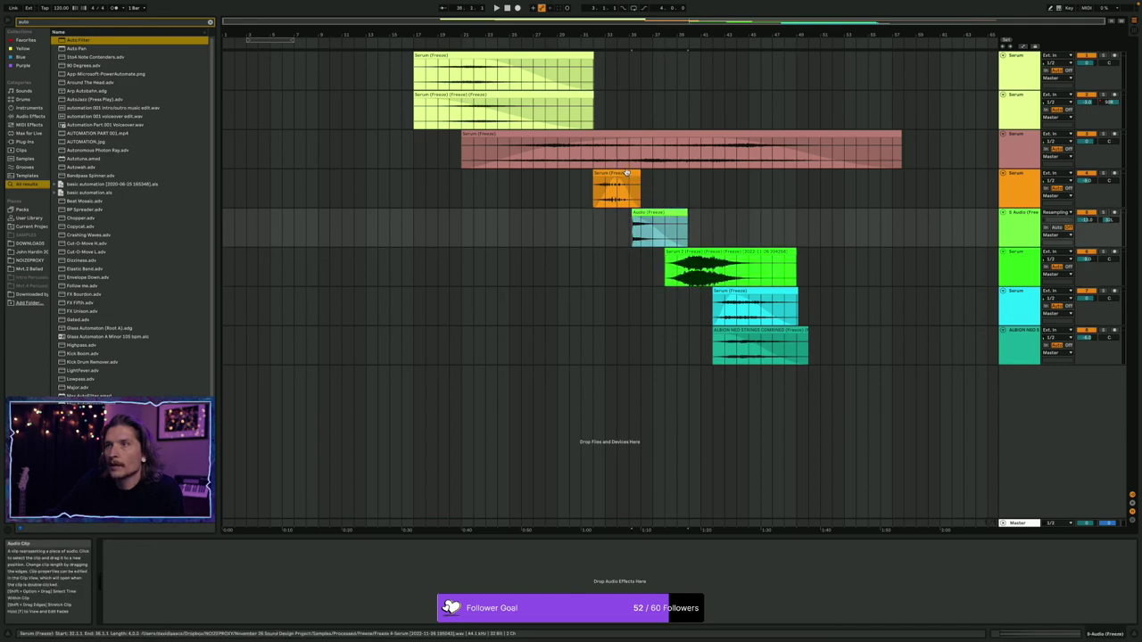
pyautogui.click(629, 187)
pyautogui.click(620, 134)
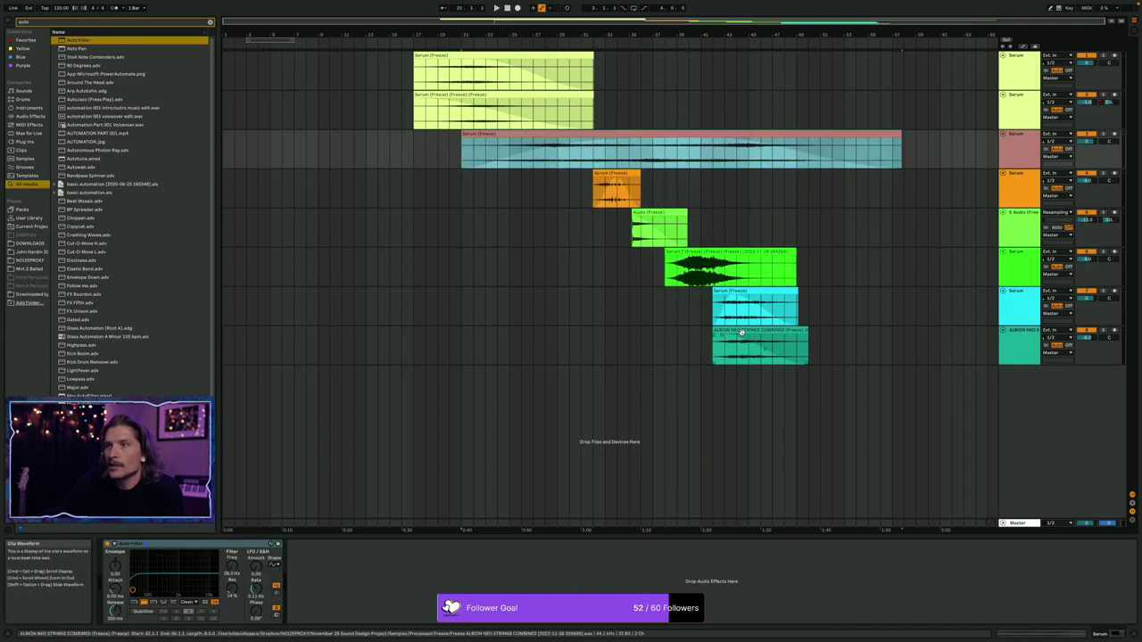
pyautogui.click(743, 329)
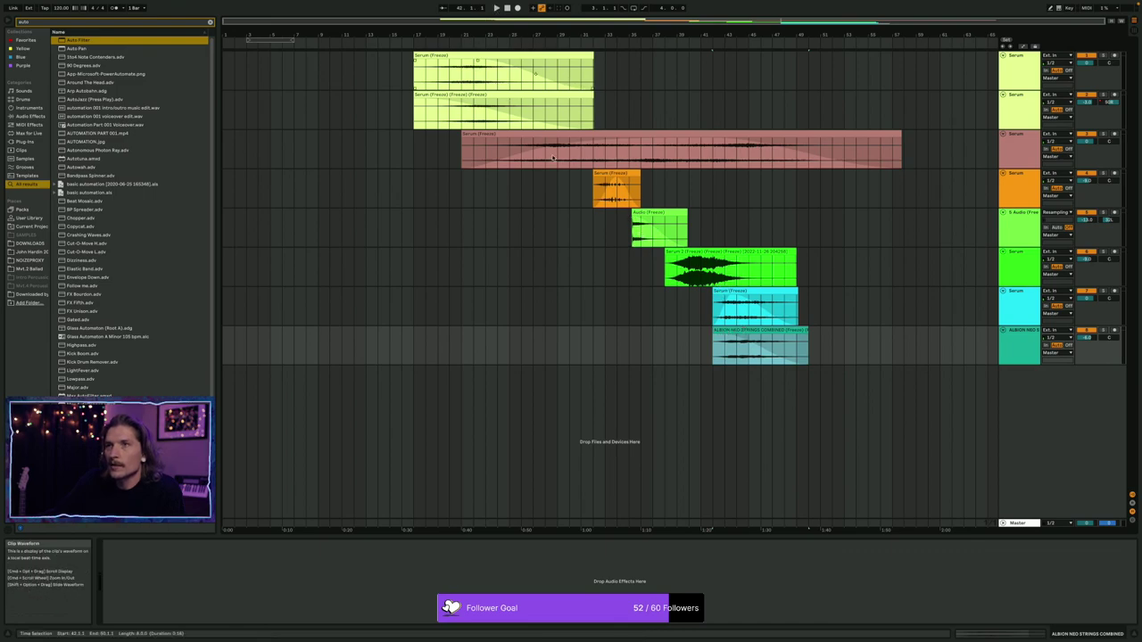
pyautogui.click(620, 134)
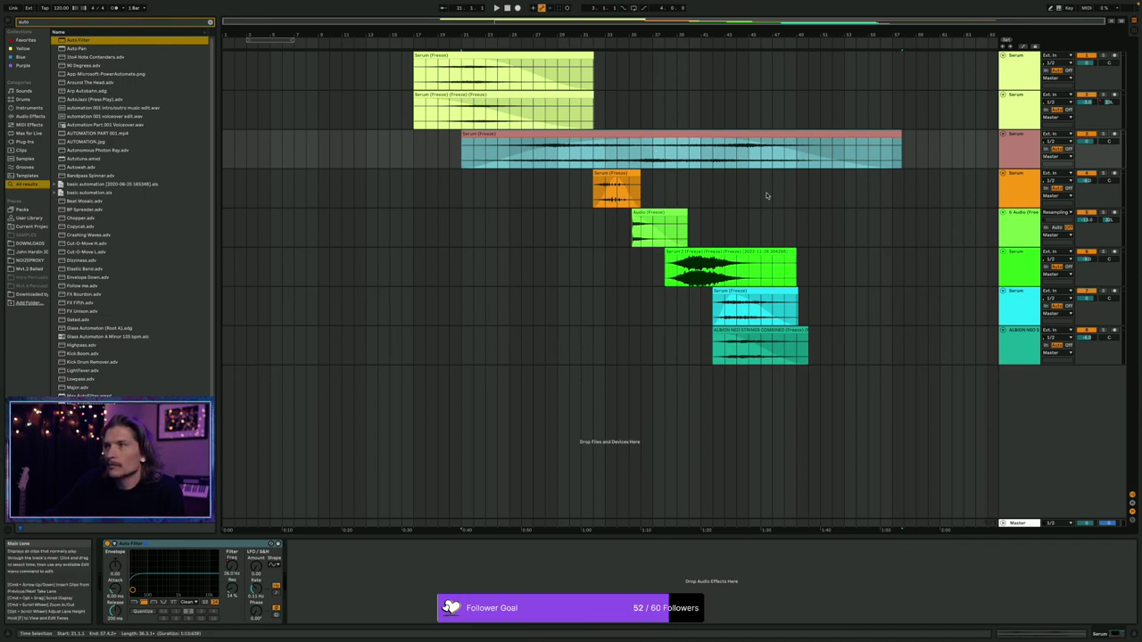
# Go through the tracks from ALBION NEO STRINGS up to the first Serum track to examine their remaining devices.
pyautogui.click(1023, 334)
pyautogui.click(1018, 315)
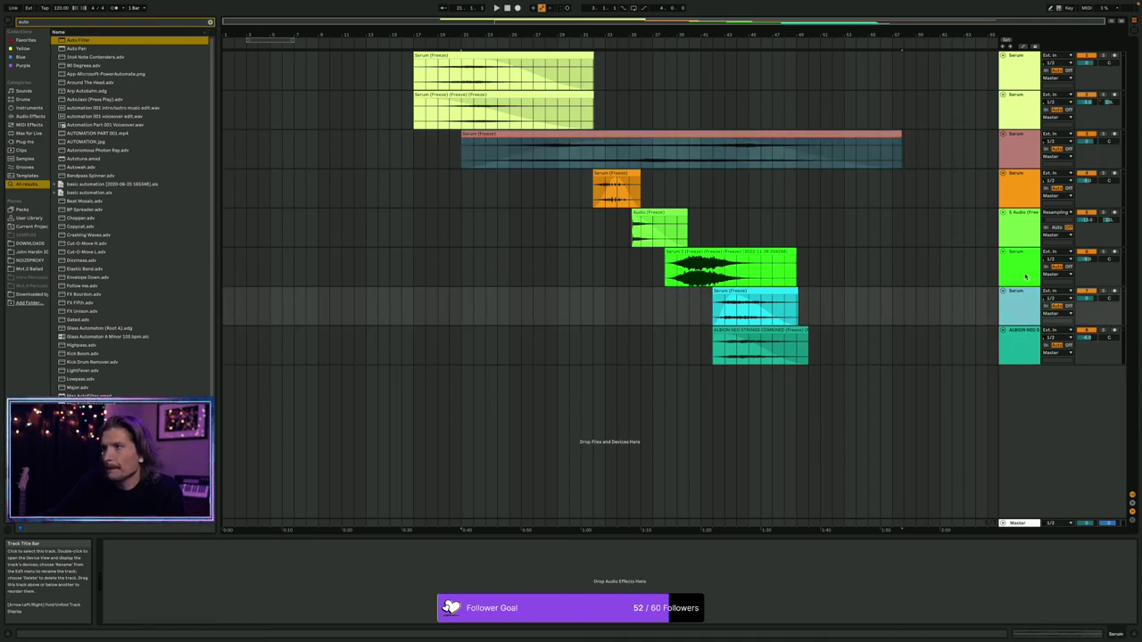
pyautogui.click(1026, 276)
pyautogui.click(1028, 230)
pyautogui.click(1027, 189)
pyautogui.click(1028, 150)
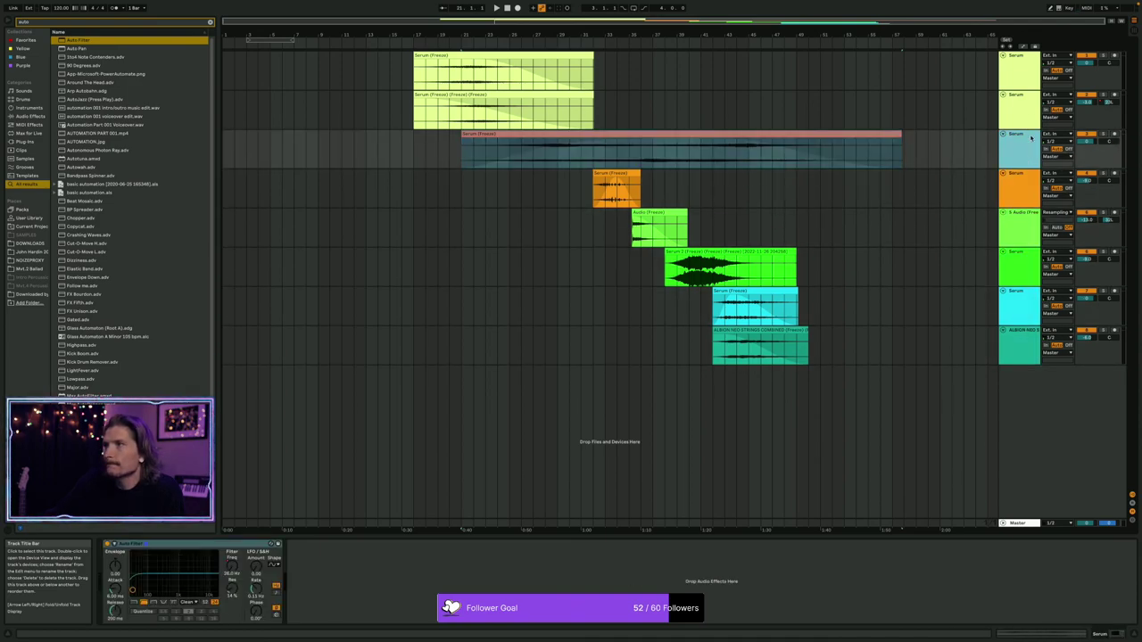
pyautogui.click(1028, 111)
pyautogui.click(1031, 82)
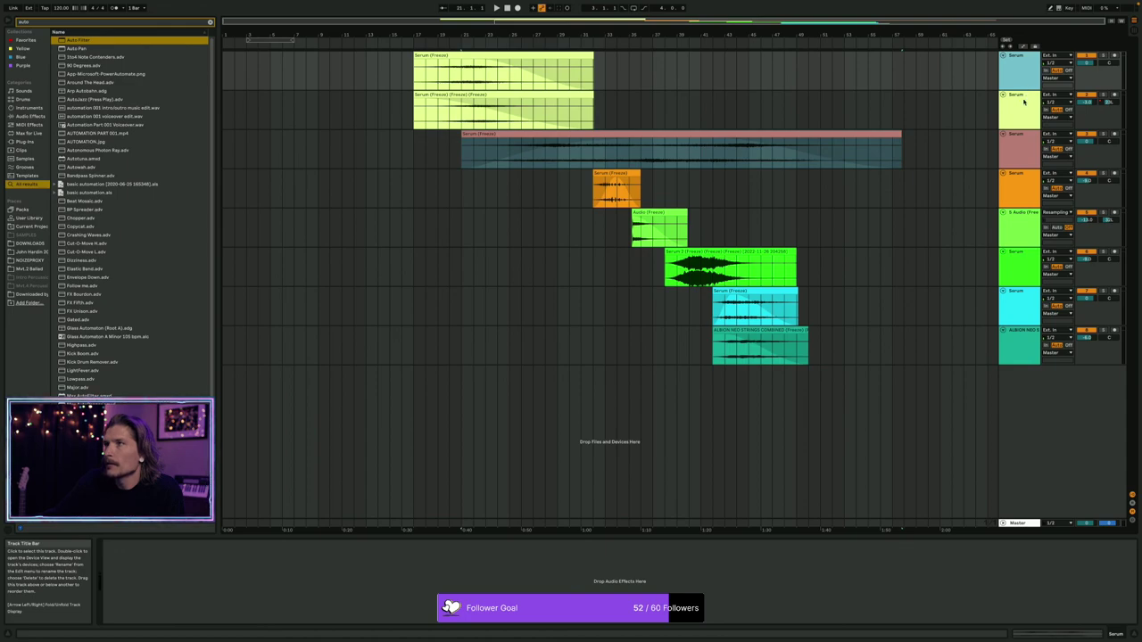
pyautogui.click(1020, 108)
pyautogui.click(1025, 62)
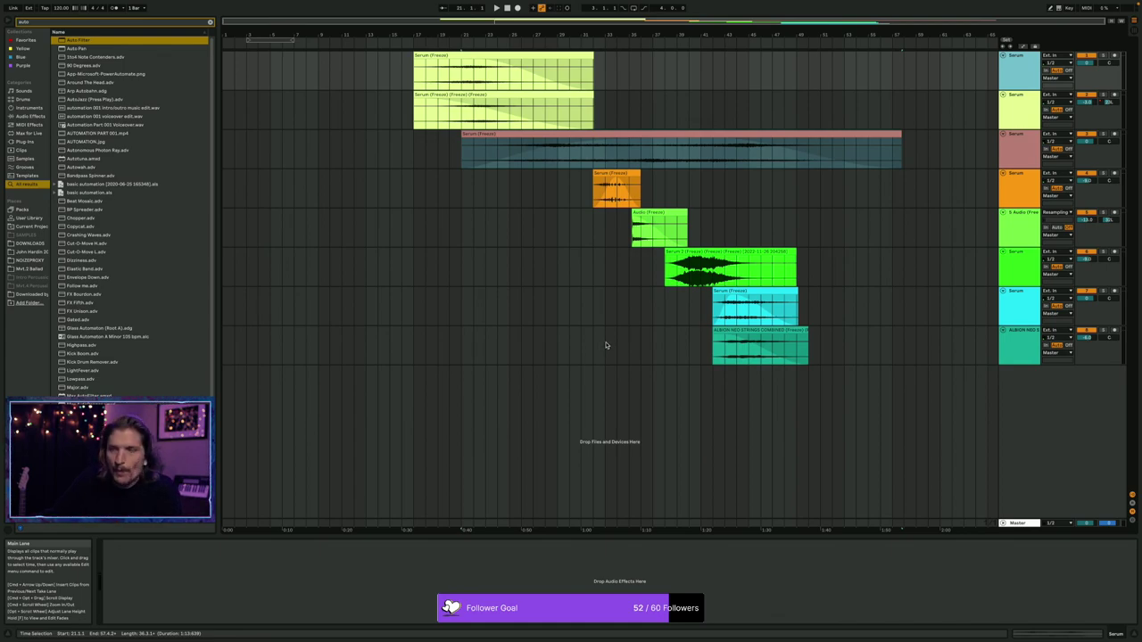
pyautogui.click(653, 349)
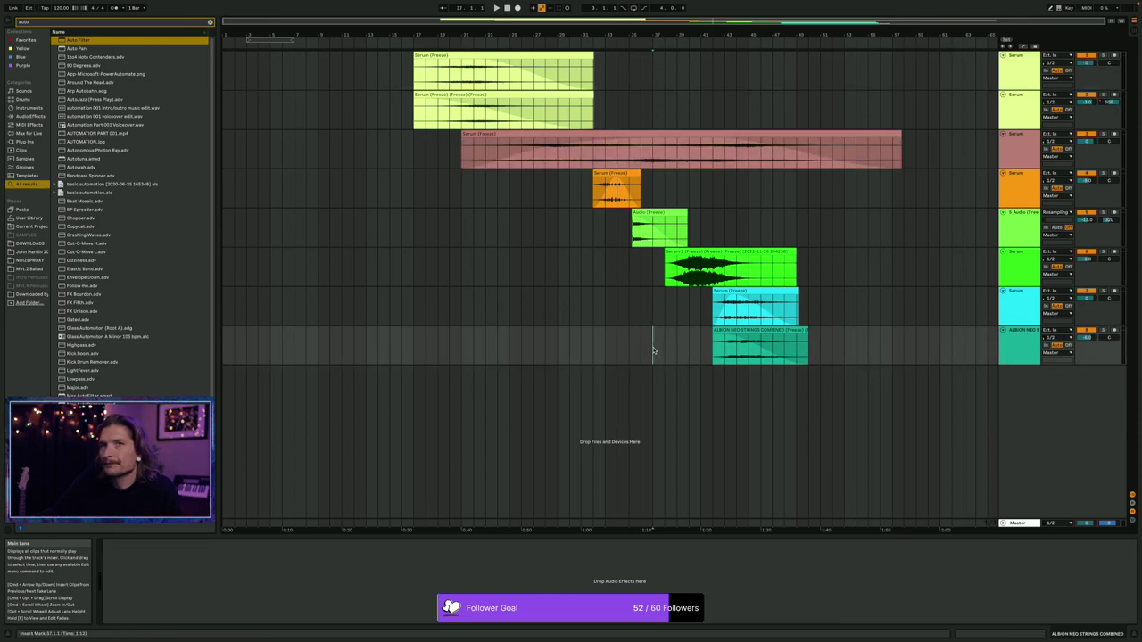